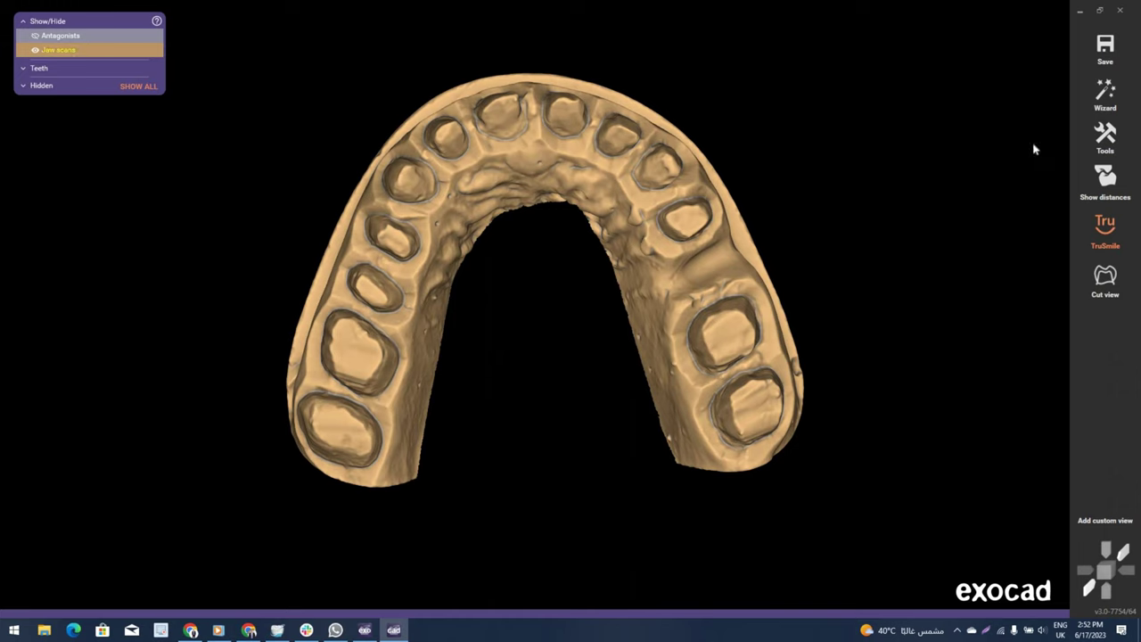
Trace a closed margin line around the tooth 17 preparation and accept the drawing.
right_drag(393, 495, 446, 486)
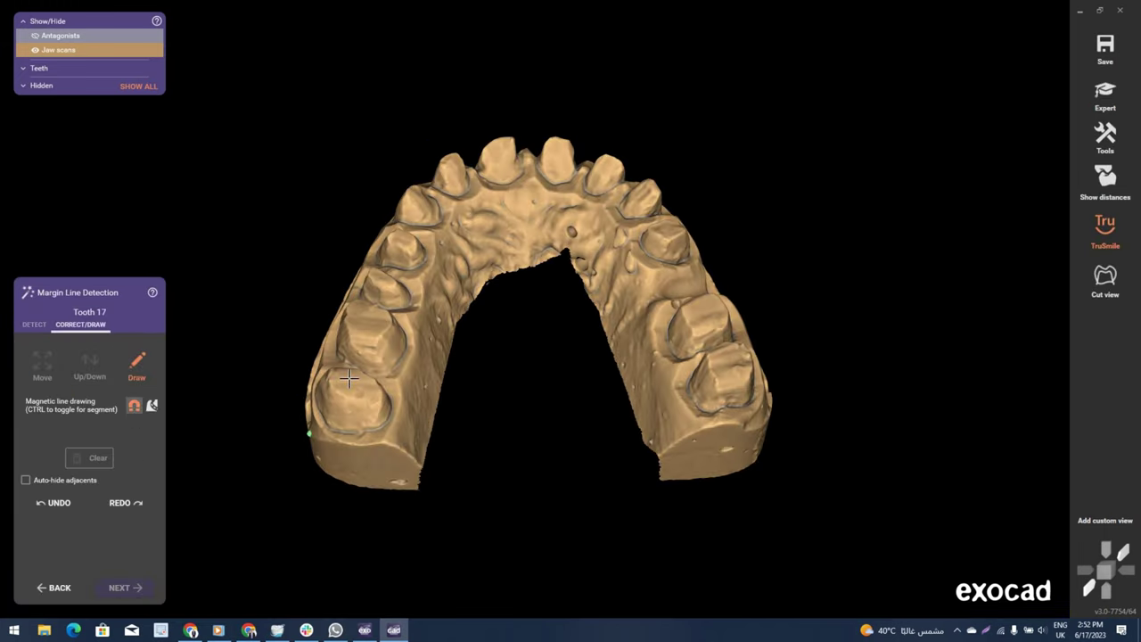
drag(397, 475, 481, 468)
mouse_move(482, 468)
right_down()
mouse_move(564, 281)
mouse_move(586, 262)
right_up()
scroll(593, 339, up, 3)
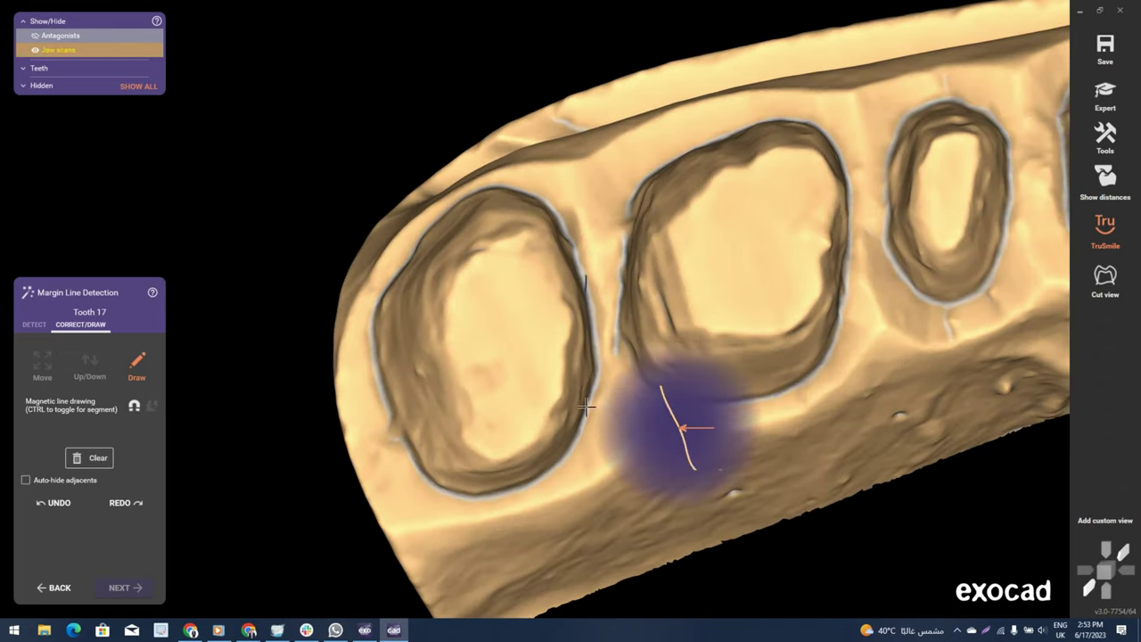
mouse_move(588, 415)
mouse_down()
mouse_move(479, 502)
mouse_move(371, 312)
mouse_move(395, 262)
mouse_up()
scroll(395, 262, up, 2)
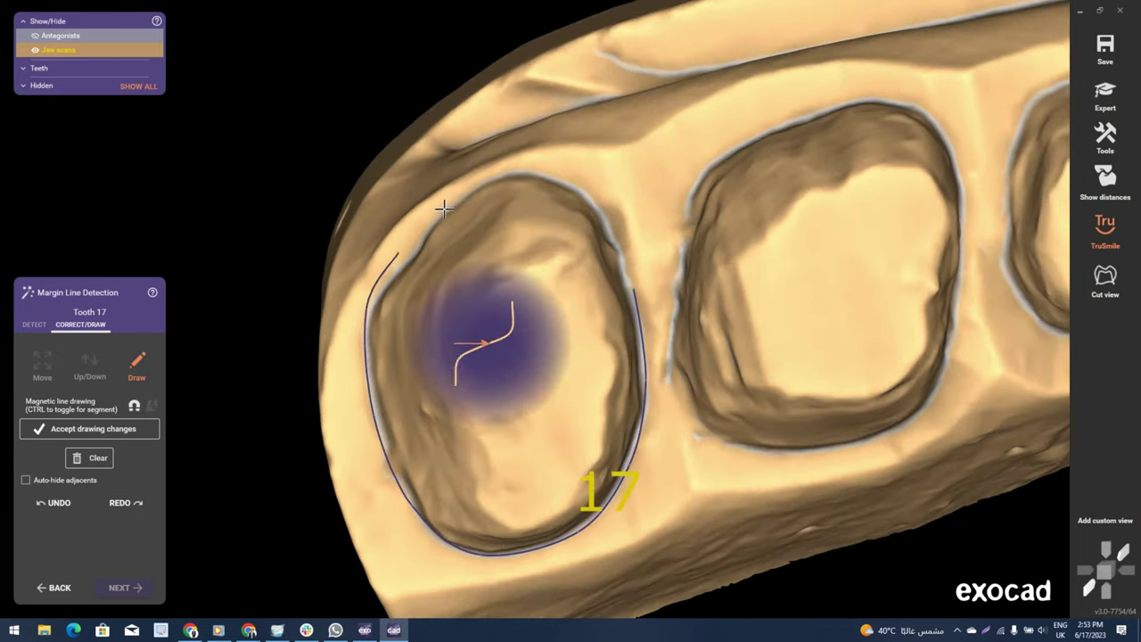
drag(443, 209, 612, 214)
drag(629, 259, 618, 219)
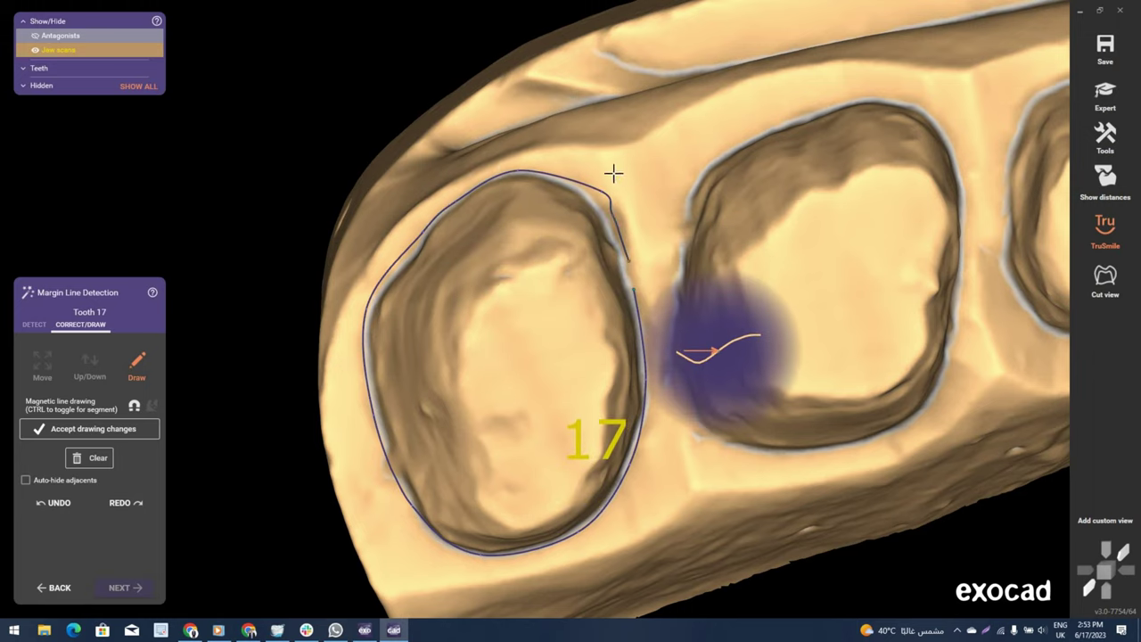
key(Return)
Zoom and orbit around tooth 17 to inspect its drawn margin from above.
scroll(580, 169, up, 2)
scroll(523, 157, up, 2)
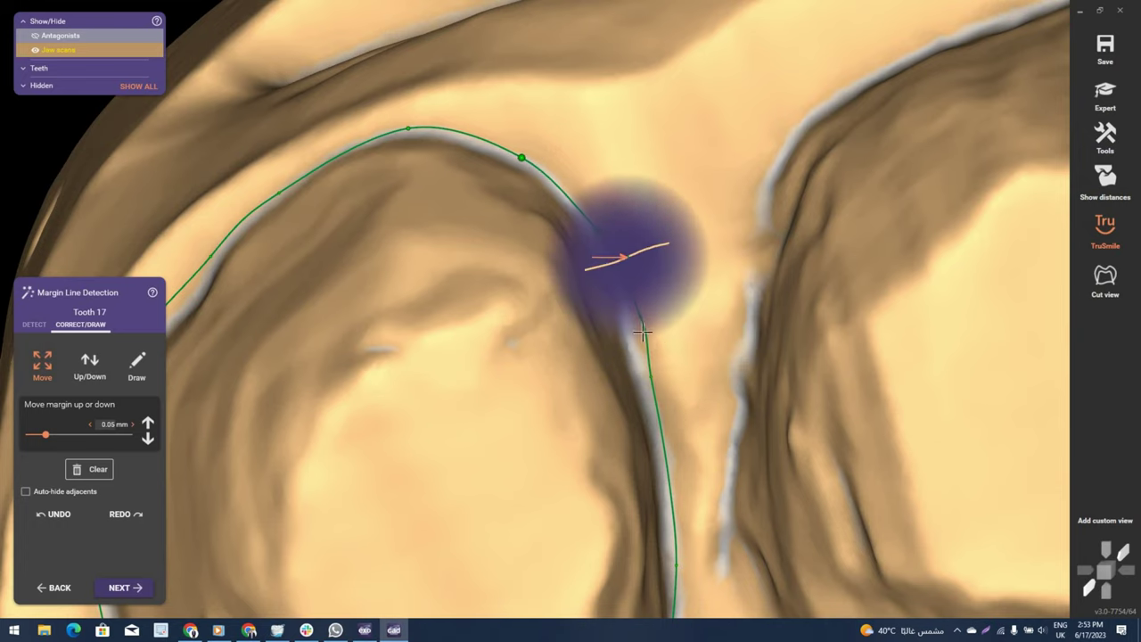
scroll(642, 352, down, 3)
scroll(520, 263, up, 2)
scroll(508, 268, up, 2)
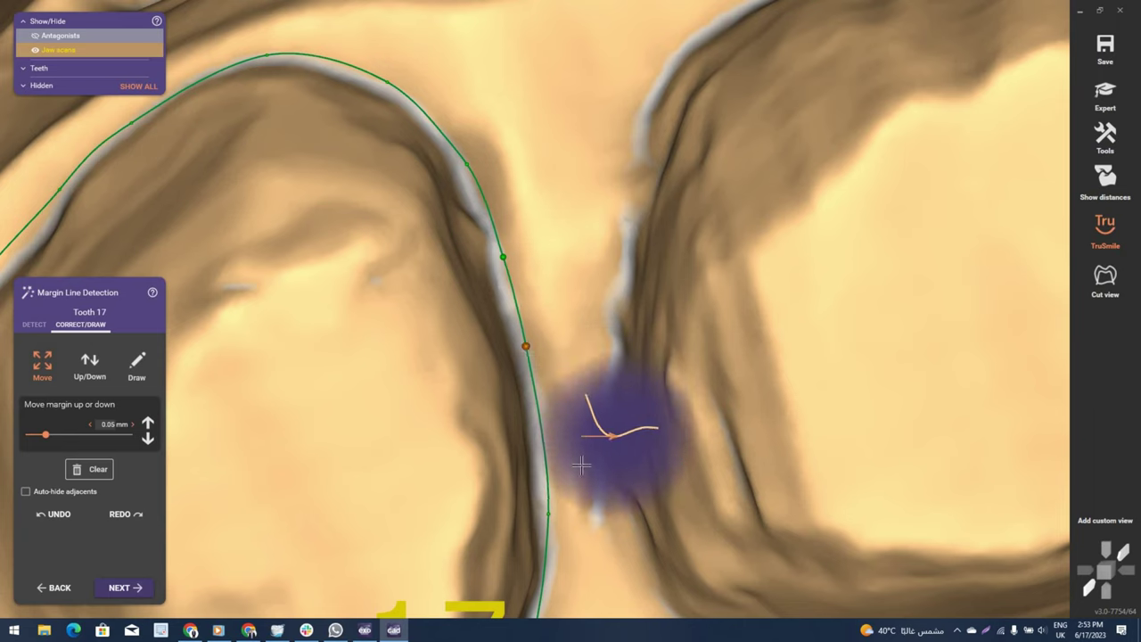
scroll(533, 308, down, 2)
scroll(505, 316, up, 2)
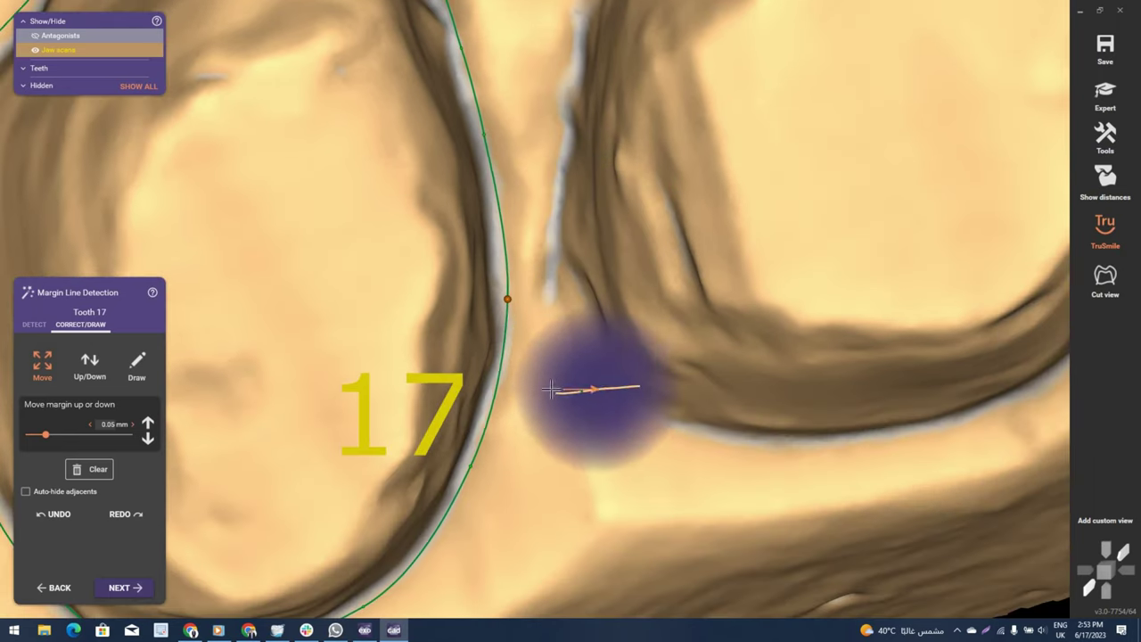
scroll(461, 264, down, 2)
right_drag(461, 265, 535, 286)
scroll(489, 298, up, 2)
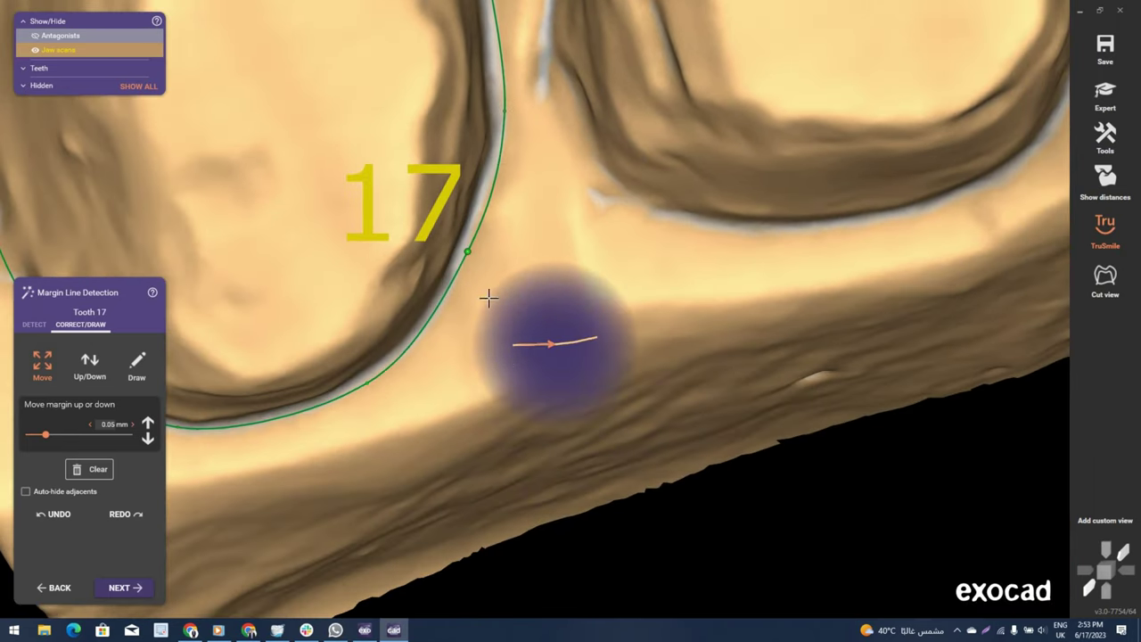
scroll(604, 478, down, 2)
scroll(497, 316, up, 1)
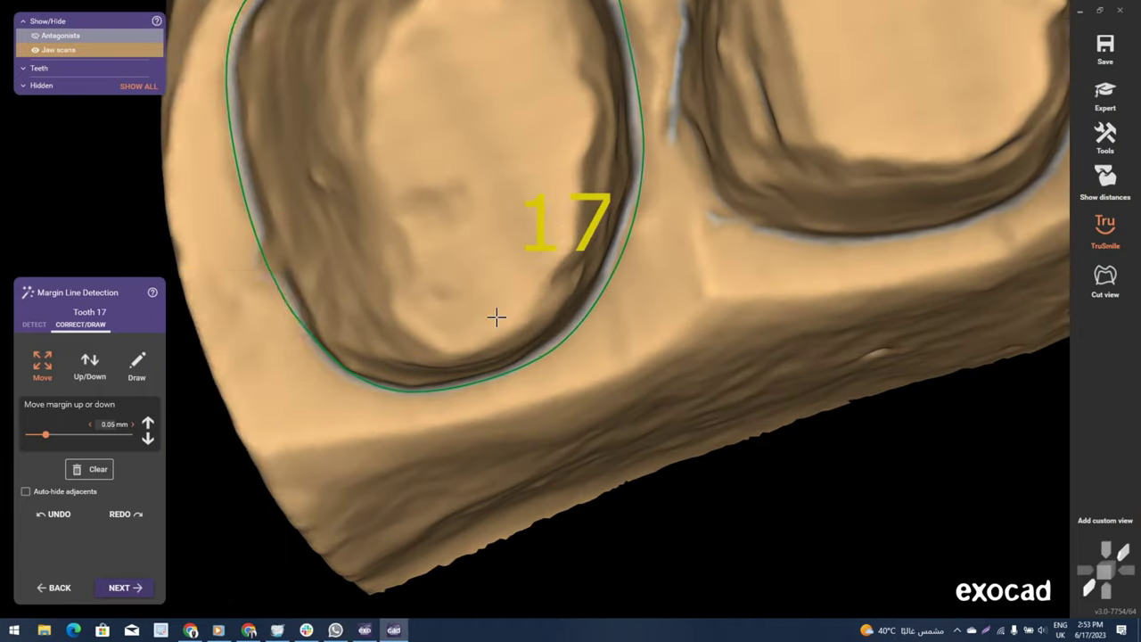
scroll(464, 392, up, 1)
right_drag(417, 470, 365, 395)
scroll(369, 438, up, 1)
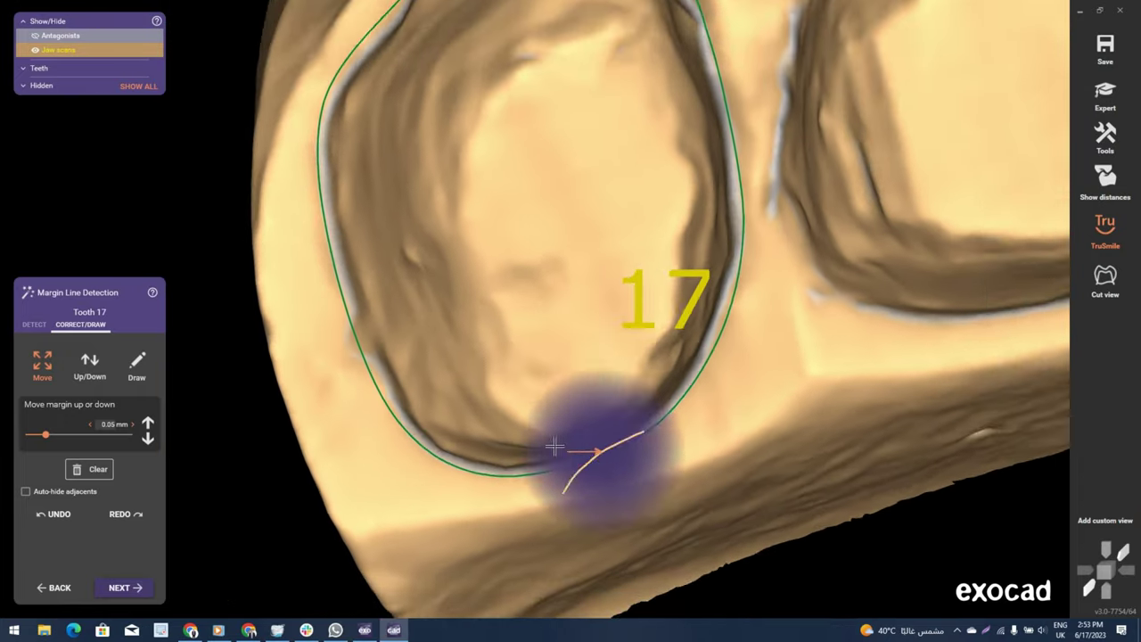
right_drag(555, 449, 612, 344)
scroll(418, 230, up, 2)
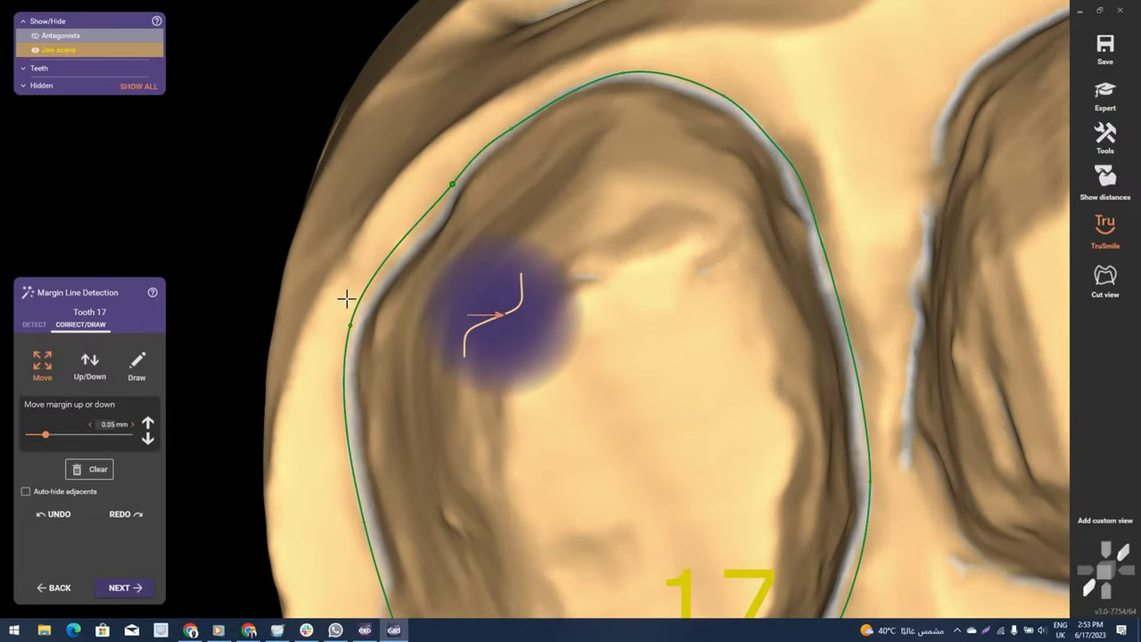
Adjust control points to pull tooth 17's margin onto the prepared edge and smooth its top curve.
click(344, 328)
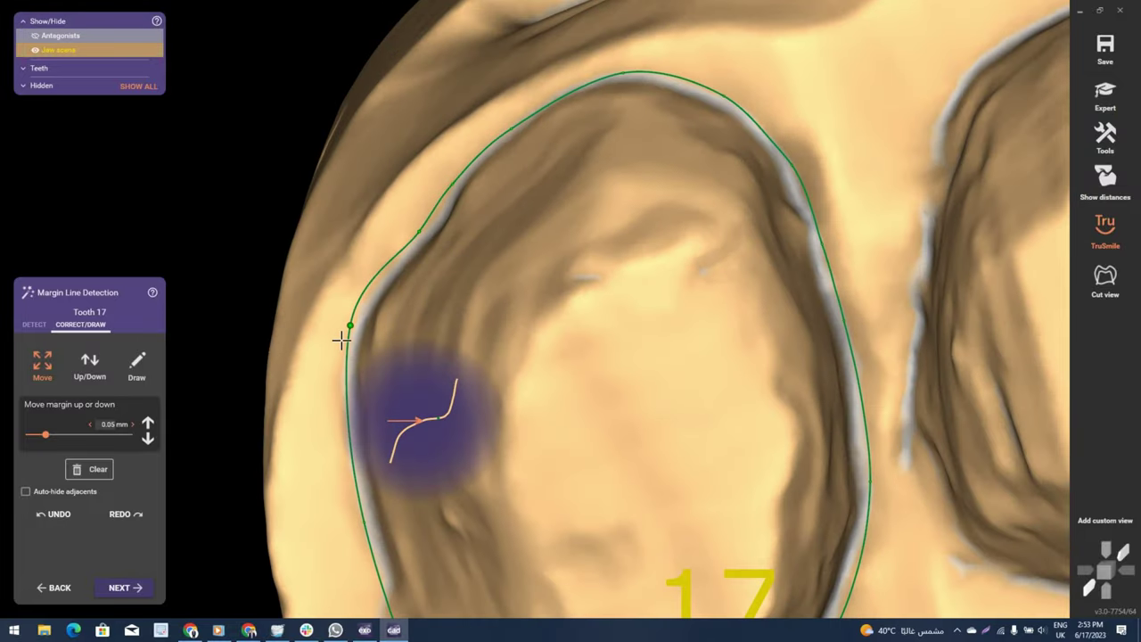
click(454, 182)
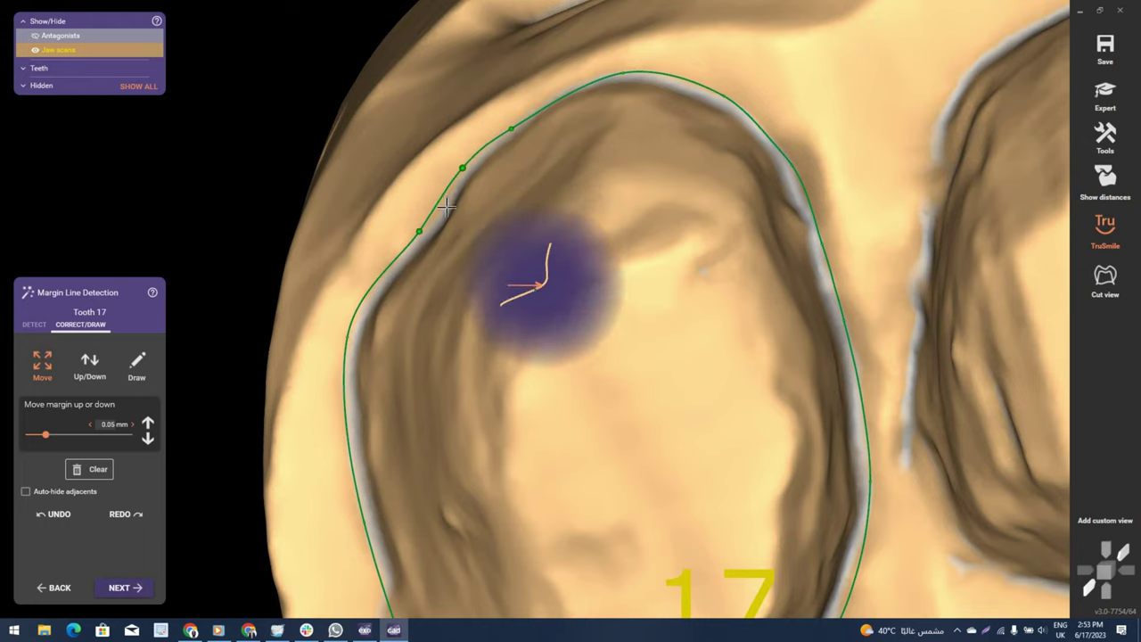
click(446, 207)
click(477, 154)
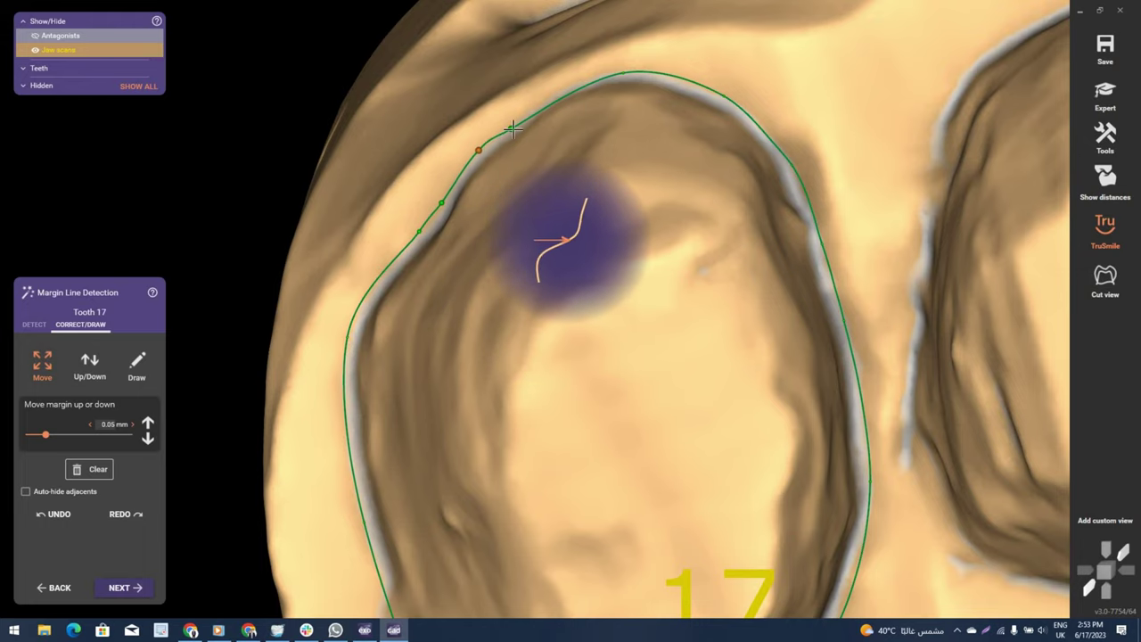
click(535, 103)
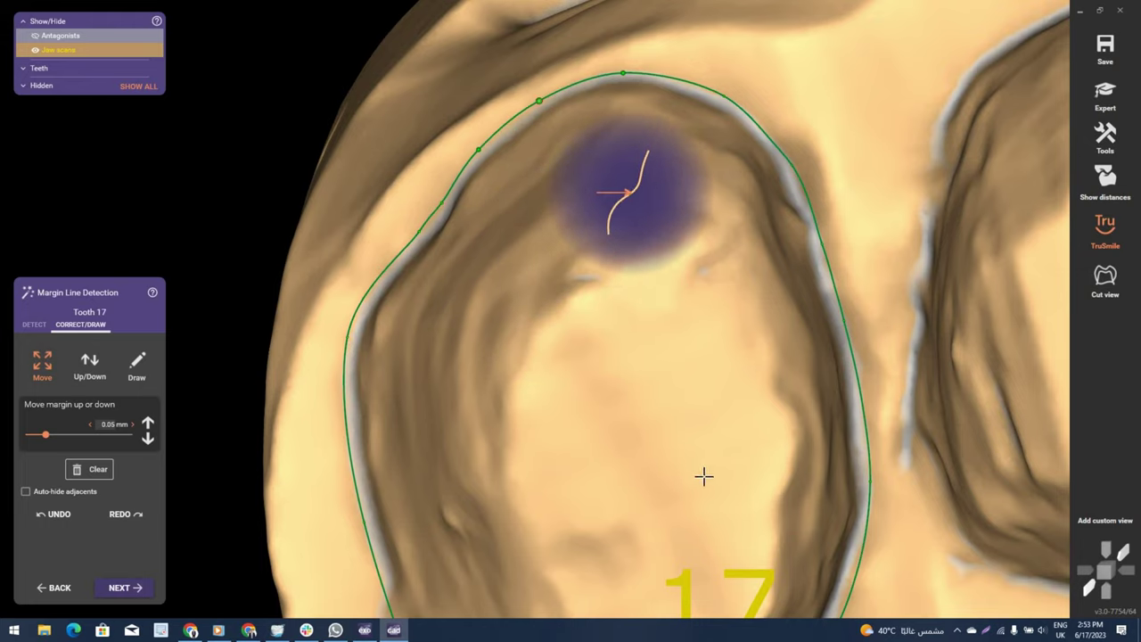
scroll(704, 477, down, 5)
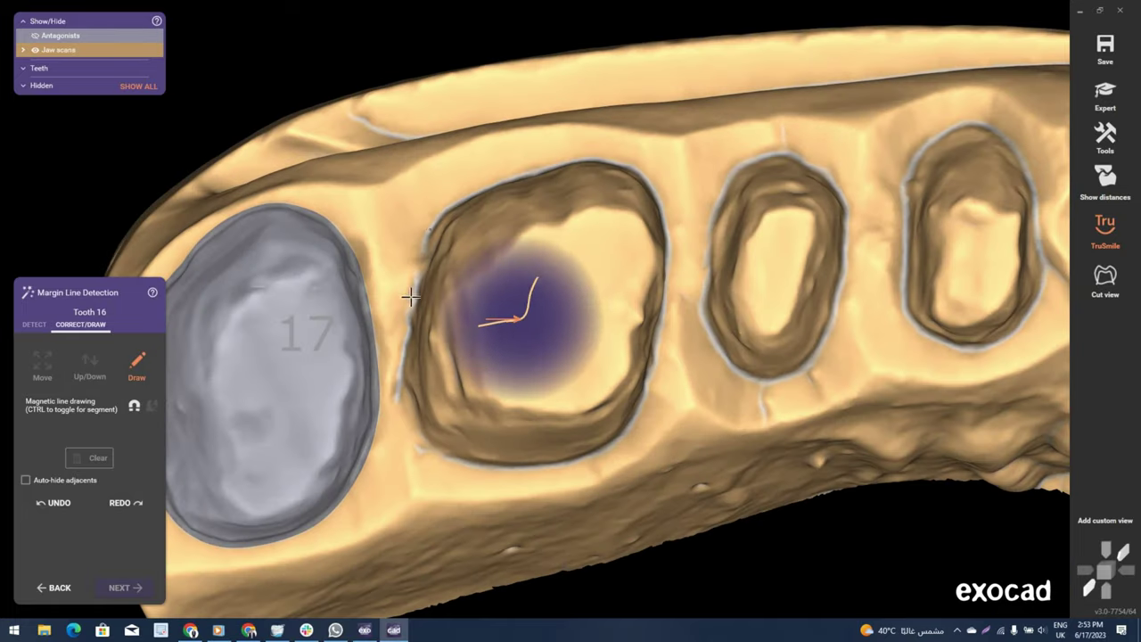
Trace tooth 16's margin along its left wall, bottom, right wall and across the top.
drag(410, 297, 446, 458)
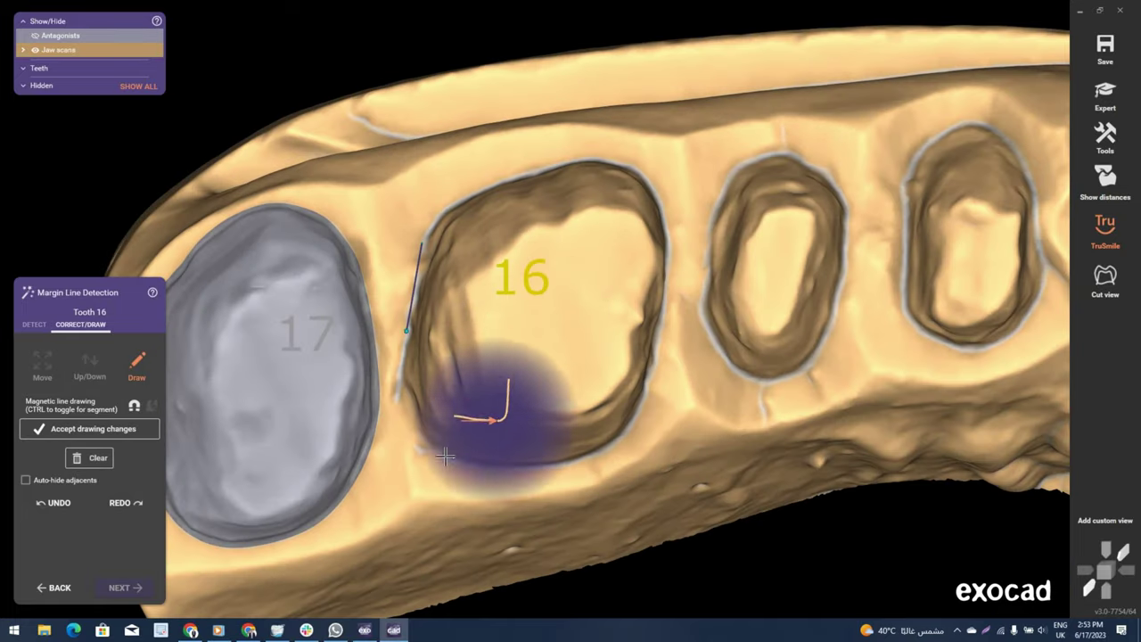
drag(573, 463, 655, 357)
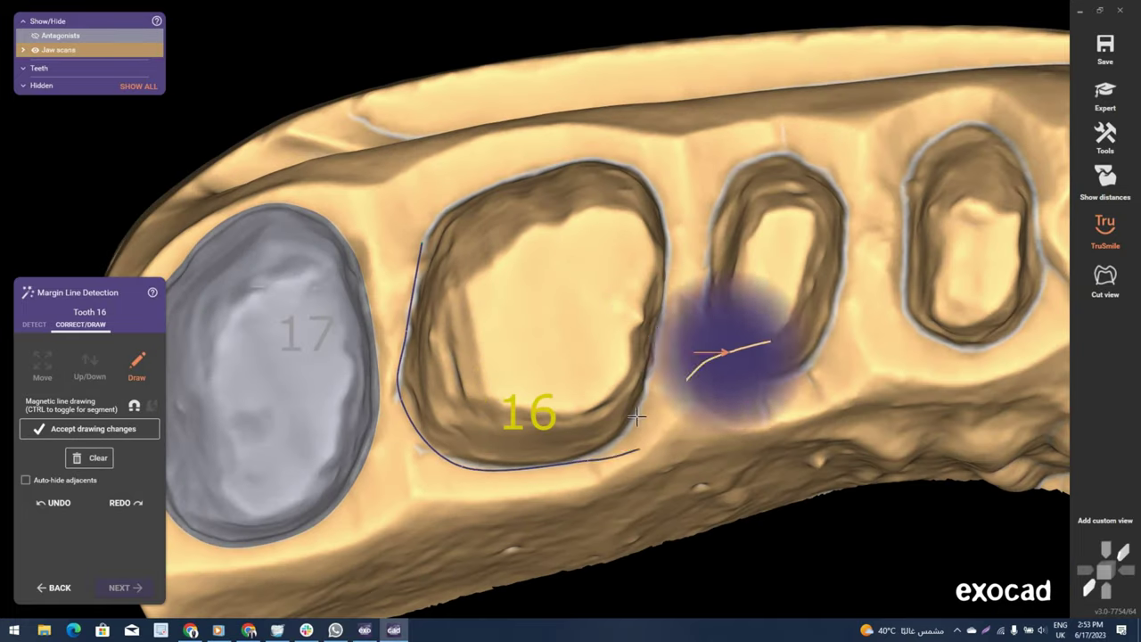
mouse_move(672, 253)
mouse_down()
mouse_move(556, 161)
mouse_move(460, 194)
mouse_up()
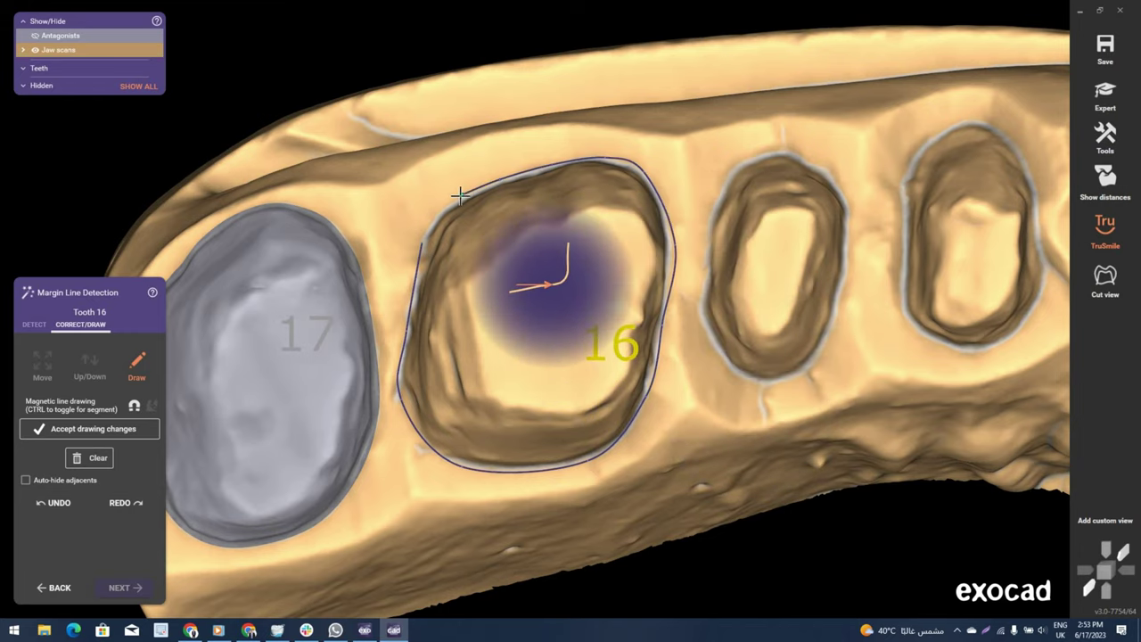
scroll(460, 194, up, 2)
scroll(449, 202, up, 2)
Orbit to check tooth 16's margin, then advance to the next tooth.
mouse_move(537, 425)
right_down()
mouse_move(657, 330)
mouse_move(485, 484)
mouse_move(473, 480)
right_up()
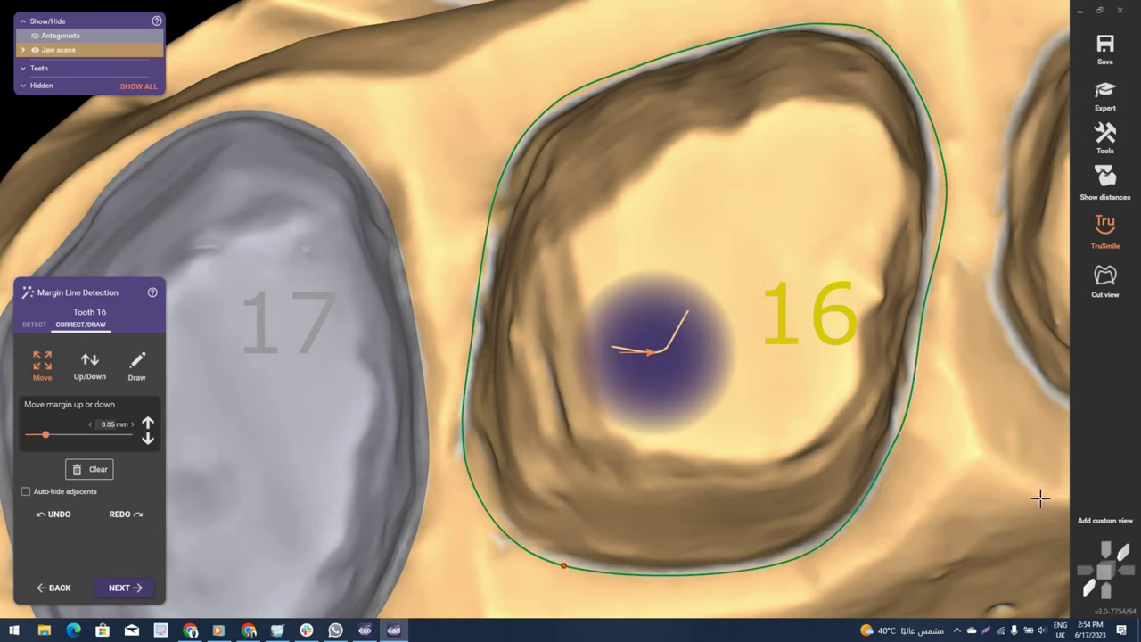
right_drag(1041, 498, 958, 410)
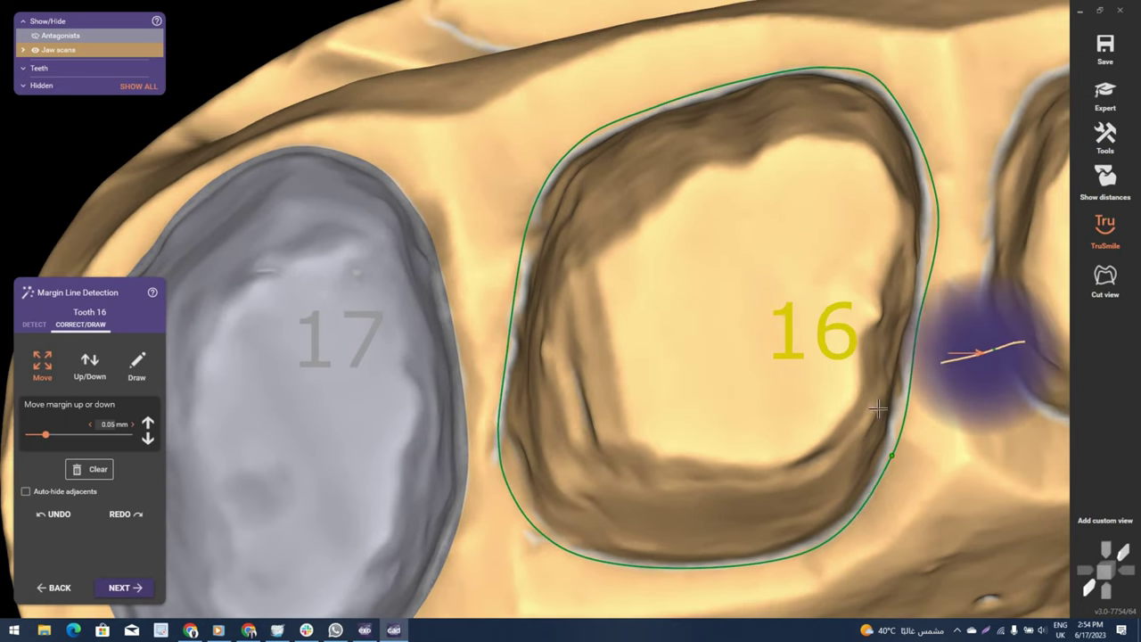
right_drag(878, 408, 828, 234)
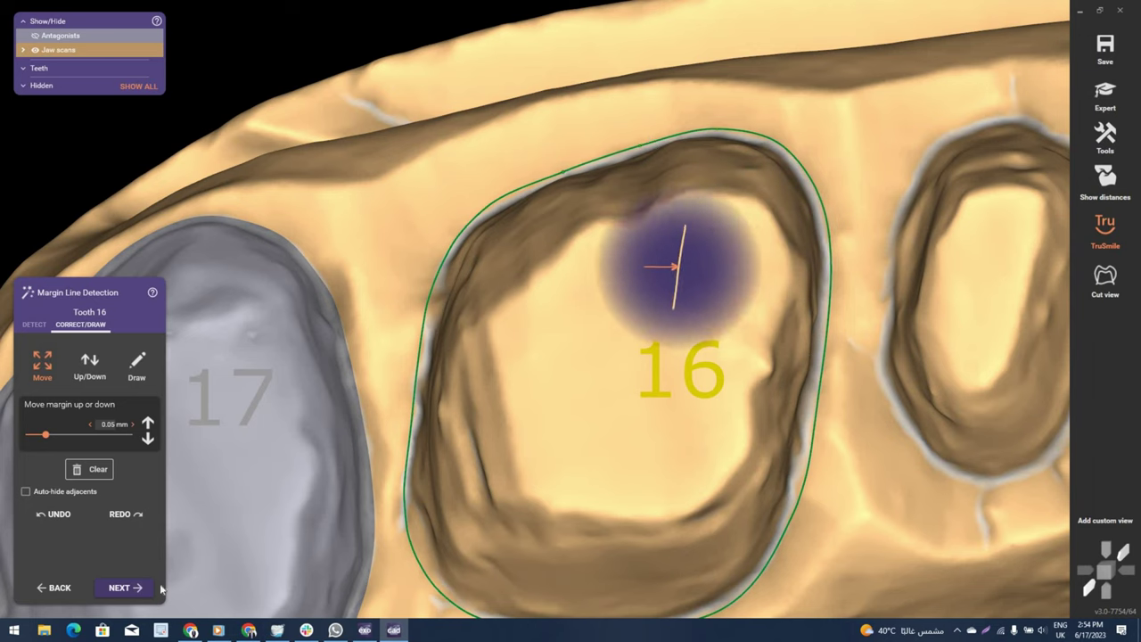
click(121, 589)
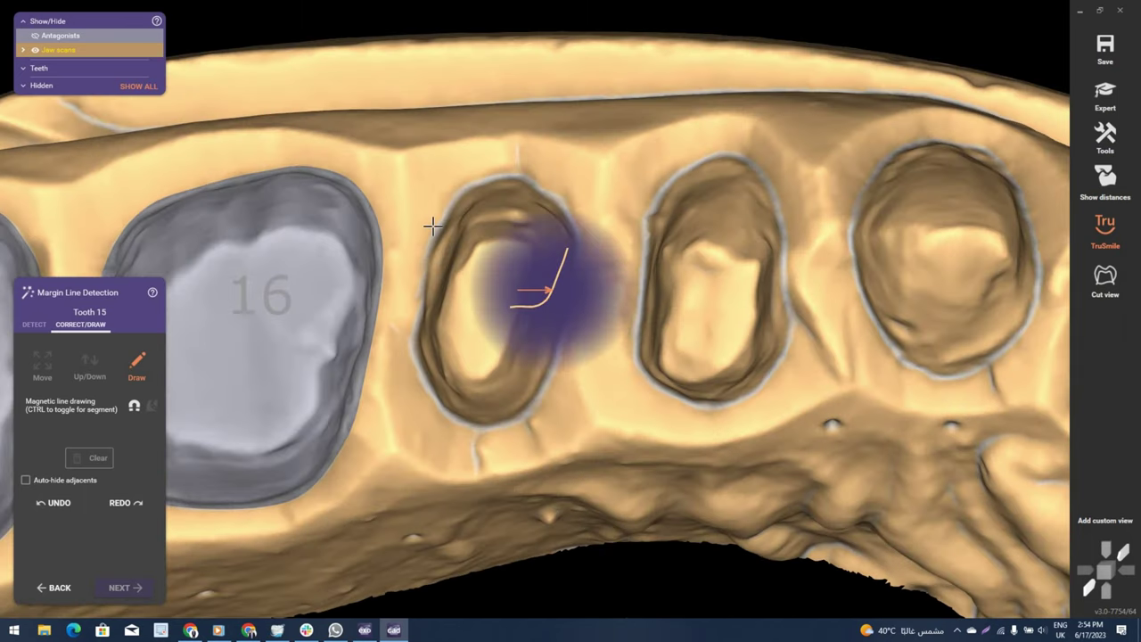
Trace tooth 15's margin down its left side, around the bottom and up the right.
drag(431, 227, 420, 401)
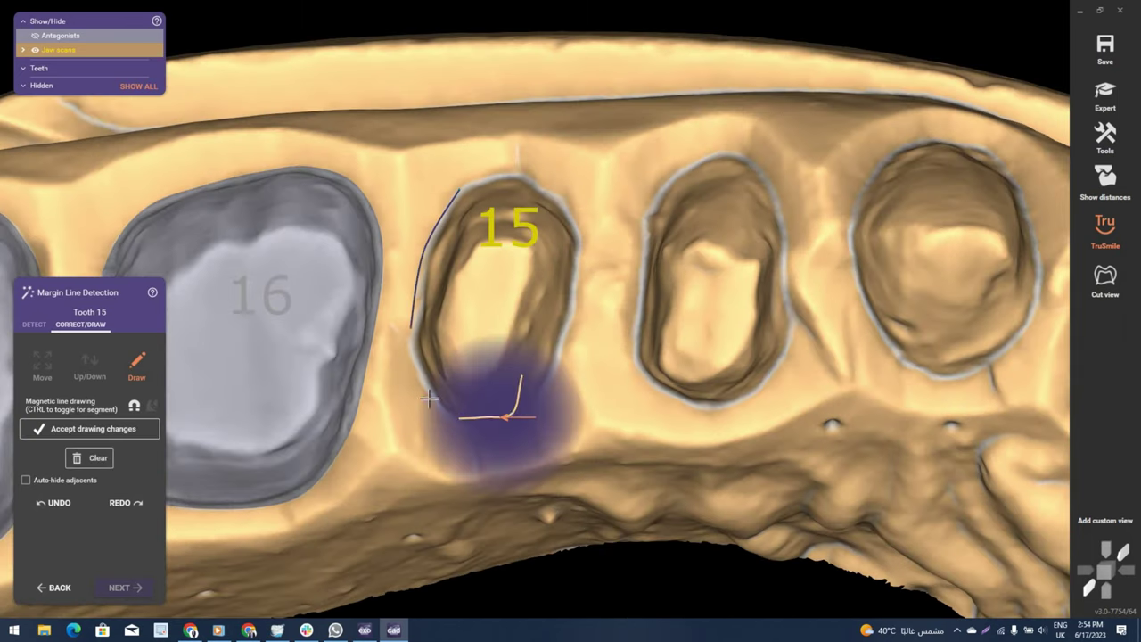
drag(491, 432, 553, 401)
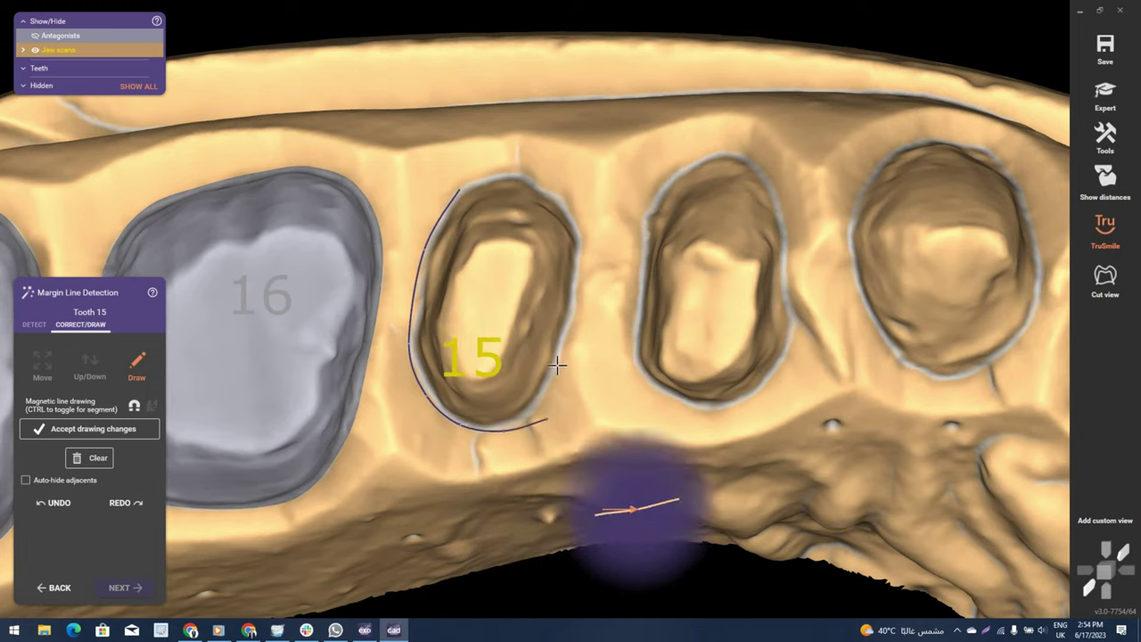
mouse_move(577, 308)
mouse_down()
mouse_move(569, 226)
mouse_move(532, 173)
mouse_move(510, 171)
mouse_up()
scroll(508, 169, up, 5)
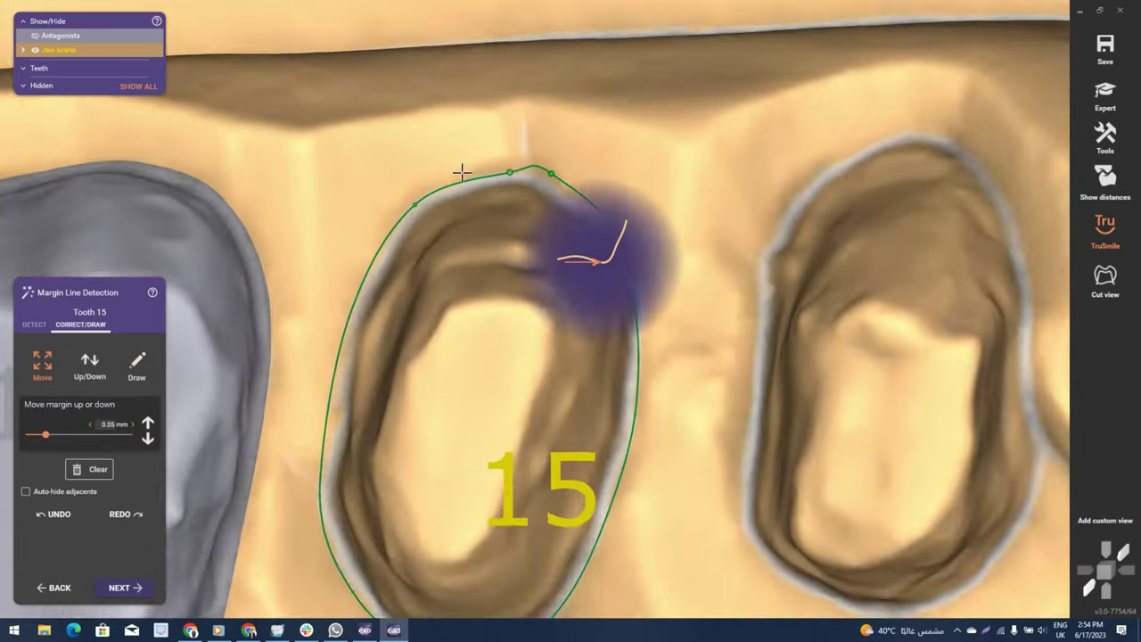
Move tooth 15's margin points onto the edge, then submit it for calculation.
drag(366, 221, 346, 241)
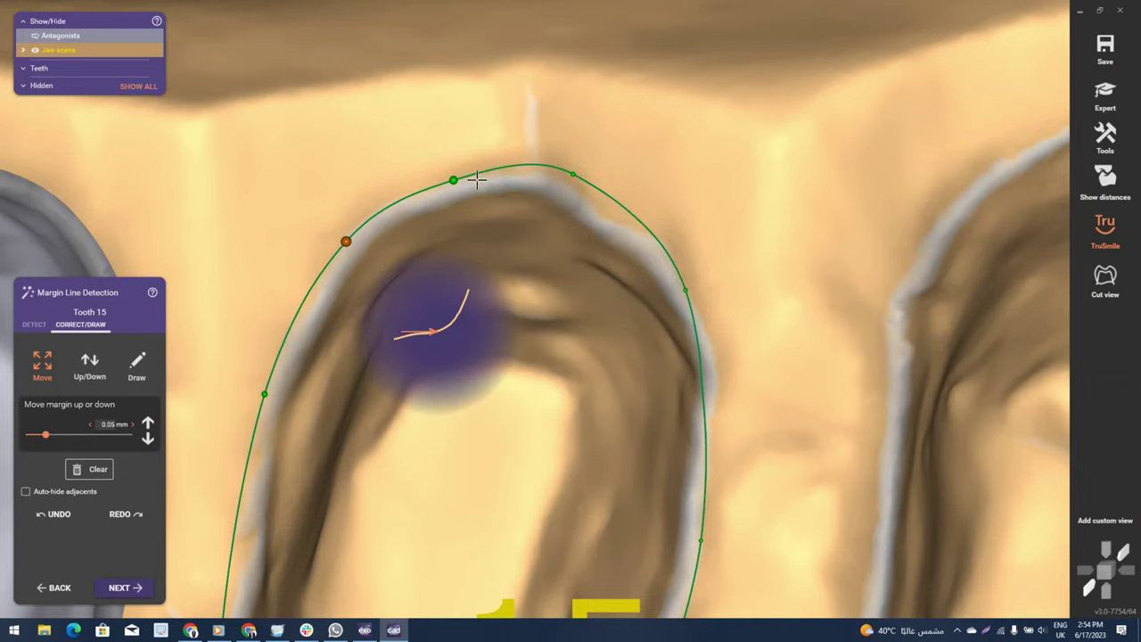
click(451, 180)
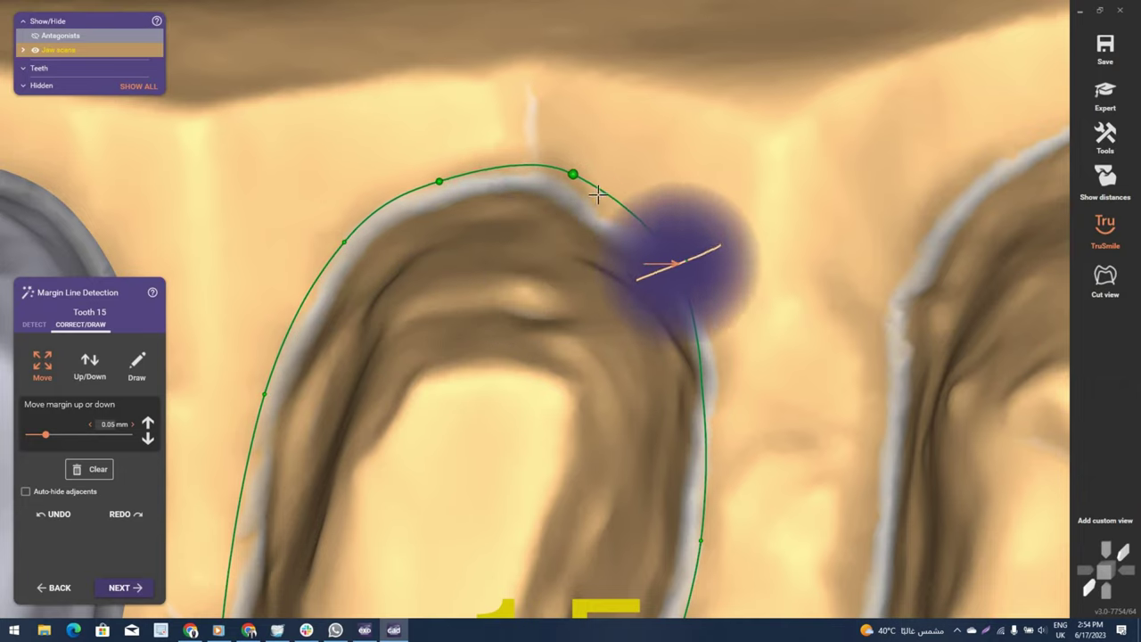
drag(596, 189, 608, 207)
drag(702, 315, 697, 318)
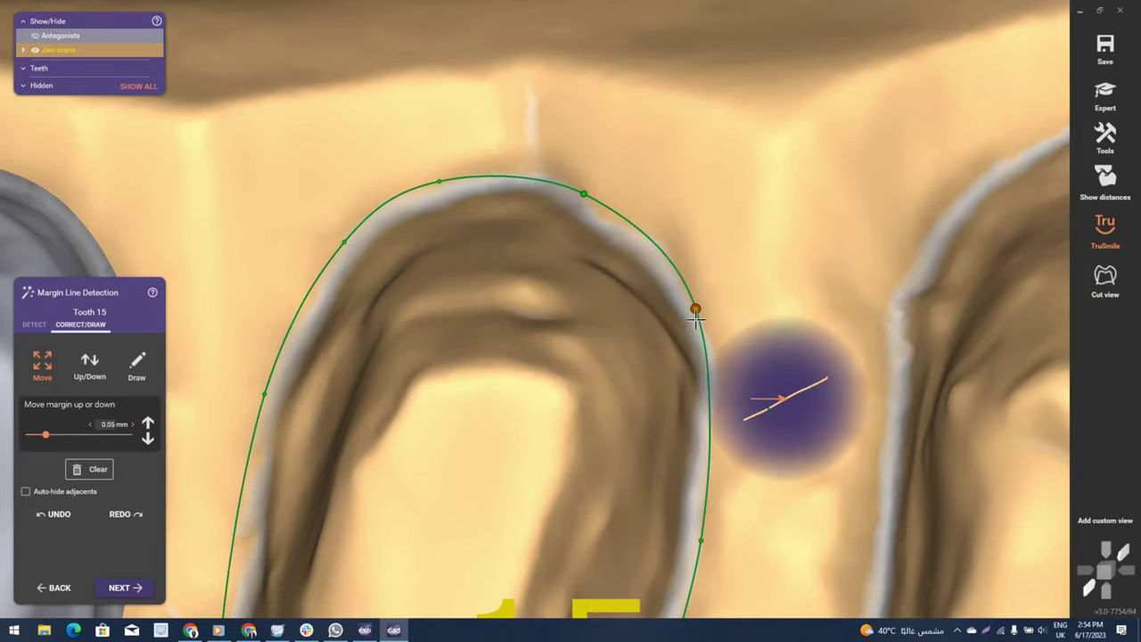
right_drag(805, 448, 606, 486)
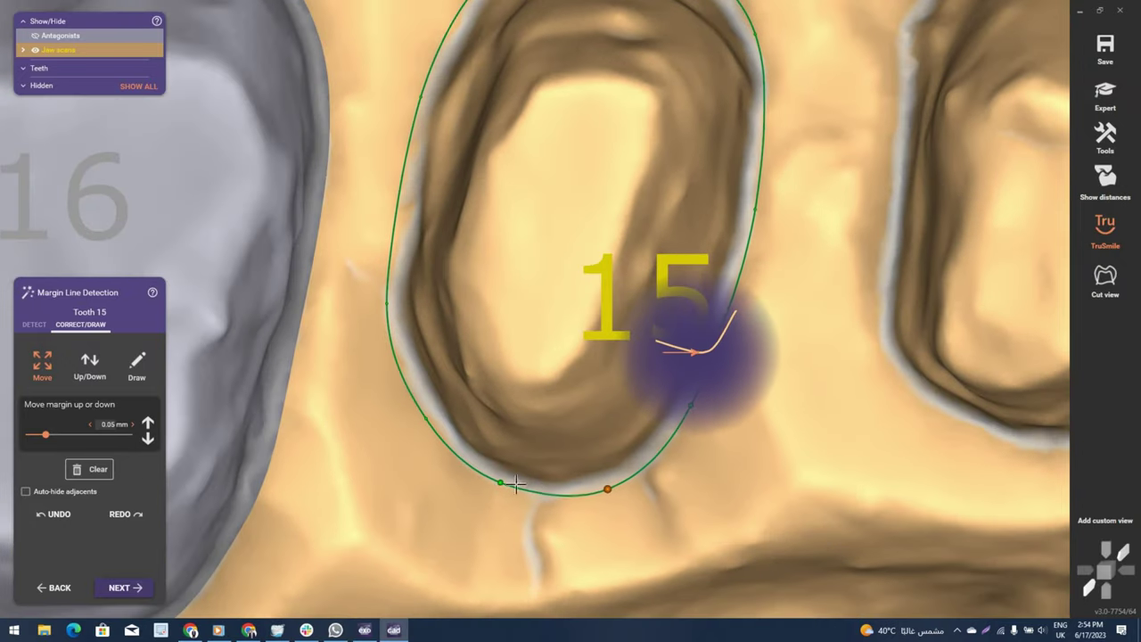
scroll(599, 262, down, 3)
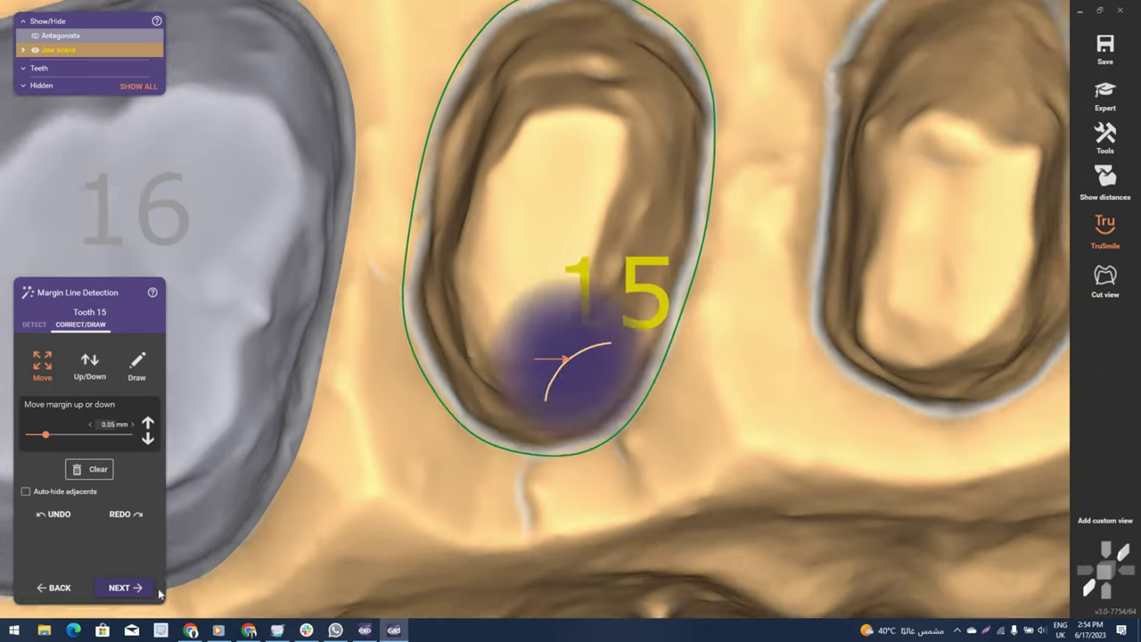
click(130, 589)
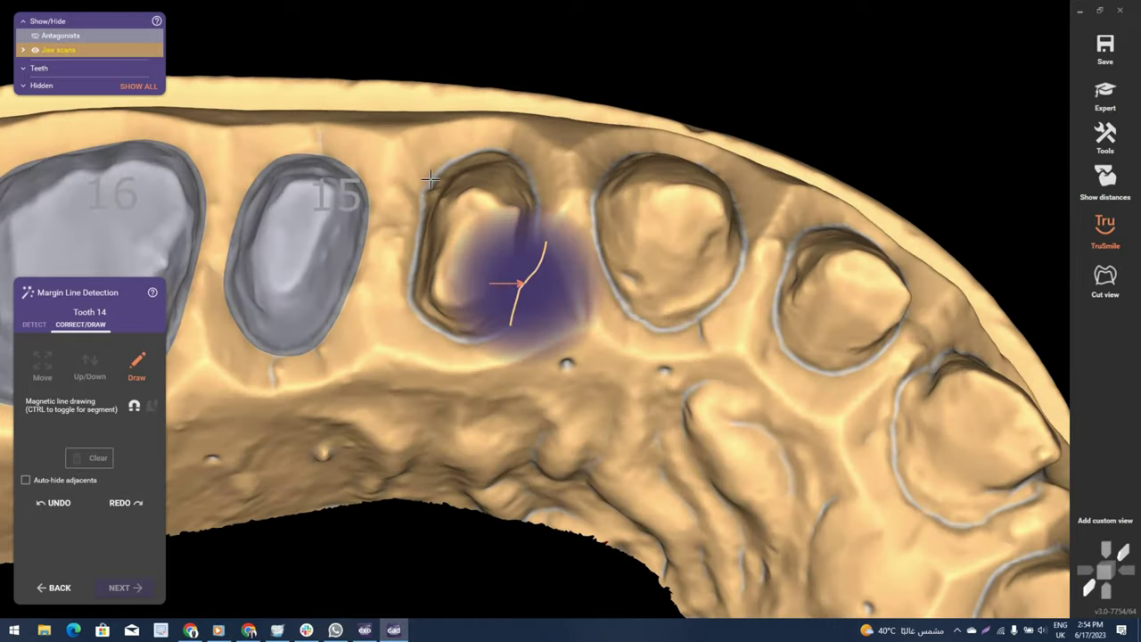
Trace tooth 14's margin down its left side and around the bottom.
drag(421, 189, 401, 379)
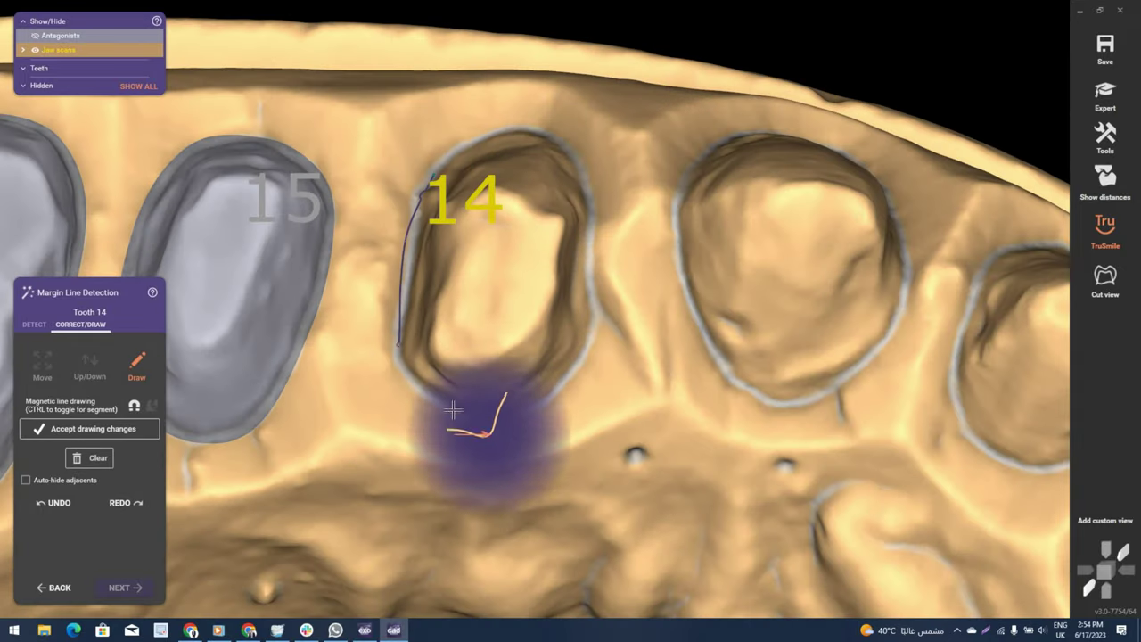
mouse_move(453, 409)
mouse_down()
mouse_move(601, 327)
mouse_move(536, 129)
mouse_move(395, 187)
mouse_up()
scroll(395, 187, up, 3)
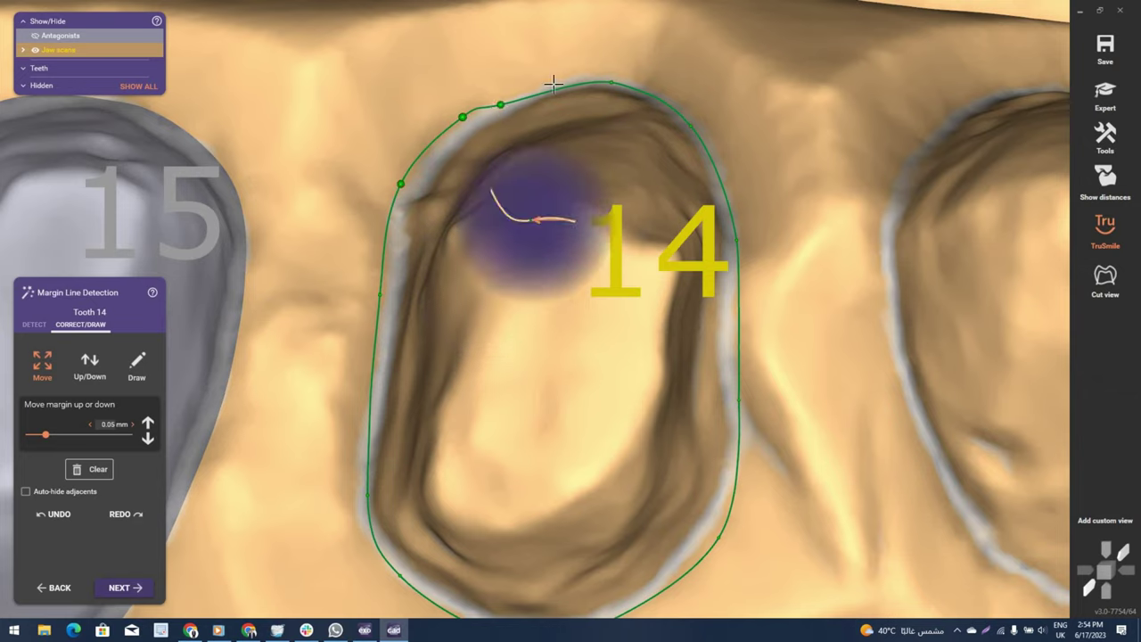
Refine tooth 14's margin points at the top, right and bottom, then submit for calculation.
drag(553, 84, 557, 81)
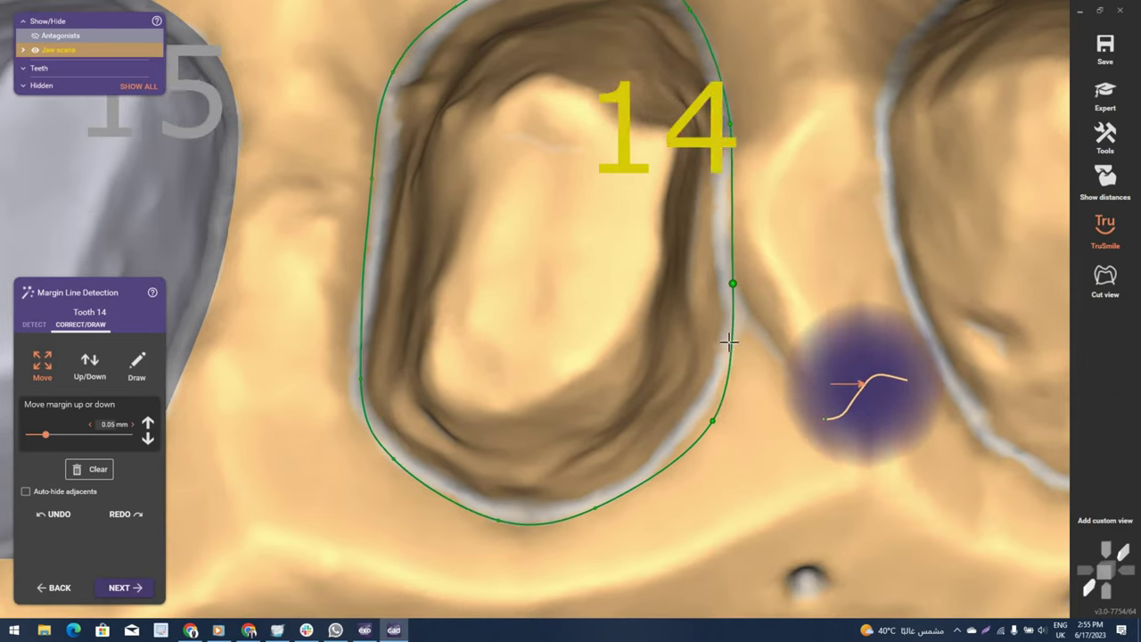
drag(726, 330, 736, 333)
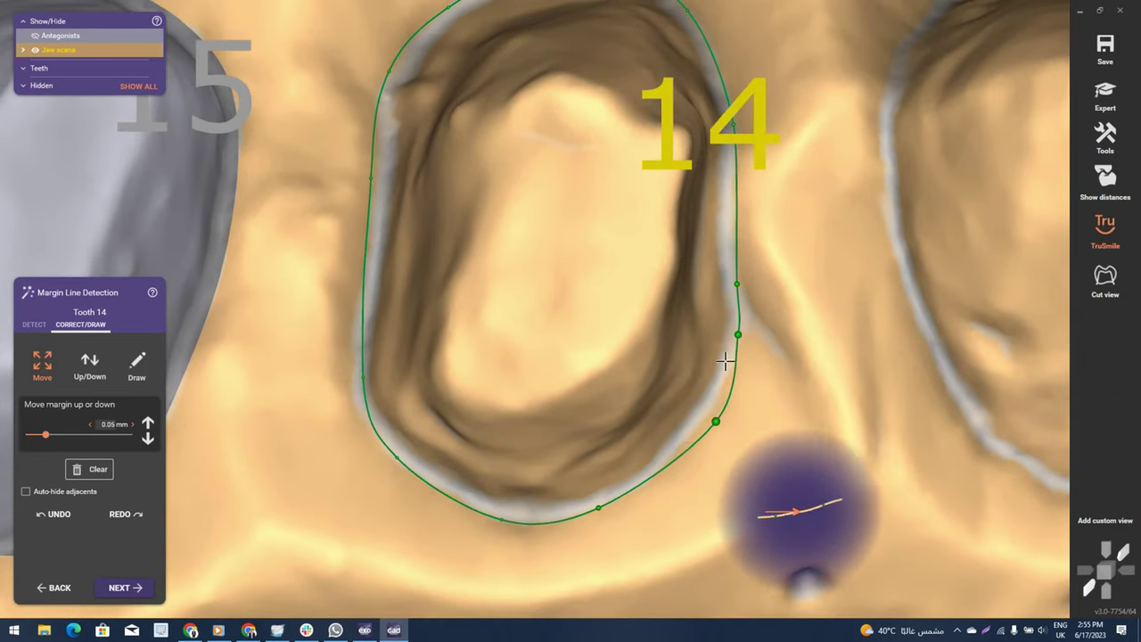
click(691, 438)
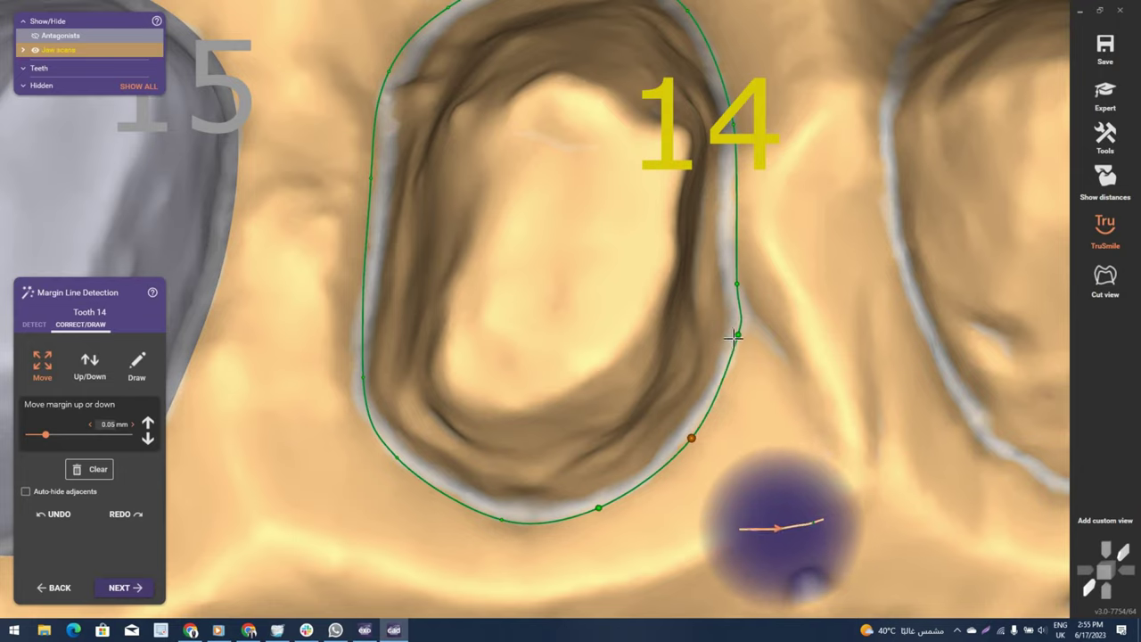
click(481, 514)
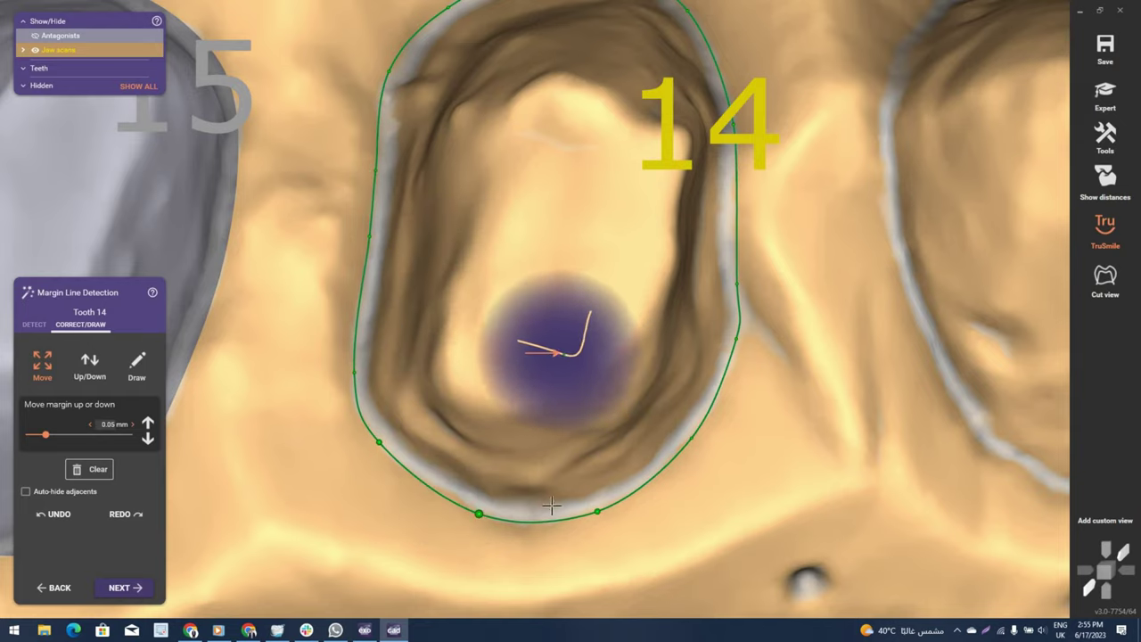
scroll(790, 415, down, 2)
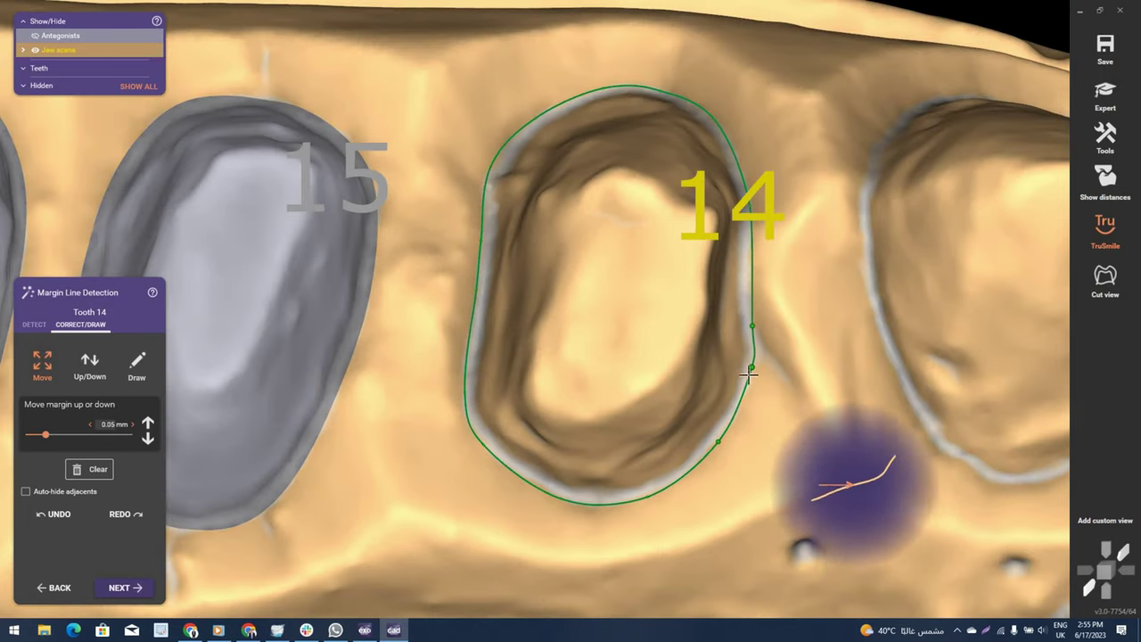
click(134, 588)
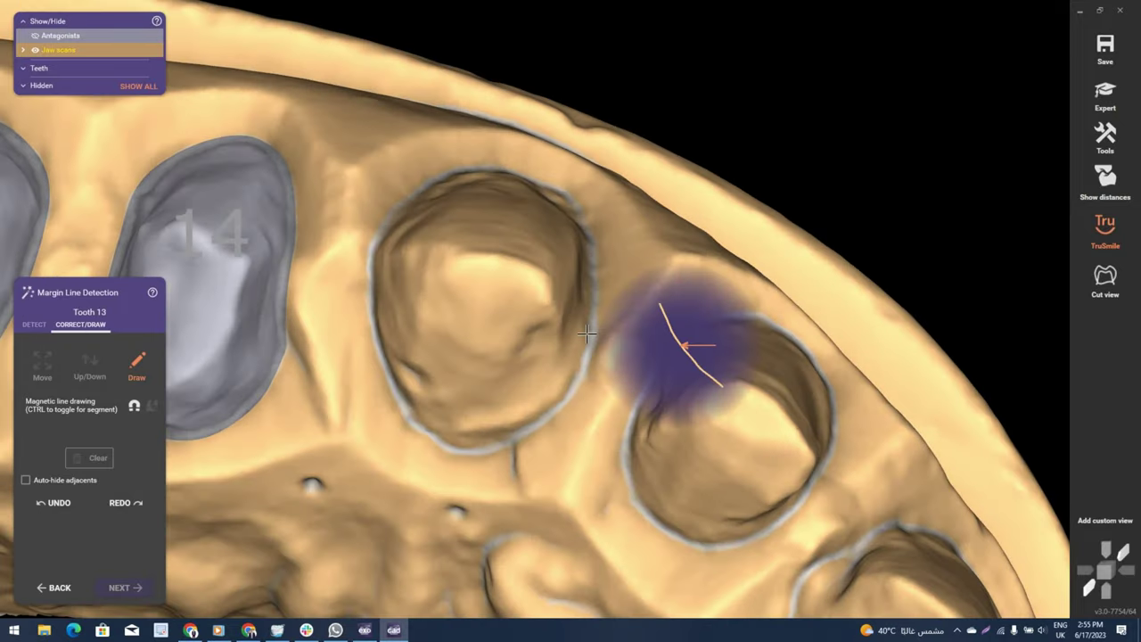
Trace tooth 13's margin over its edge and top, then pull its upper-right part inward.
mouse_move(594, 255)
mouse_down()
mouse_move(473, 445)
mouse_move(376, 352)
mouse_up()
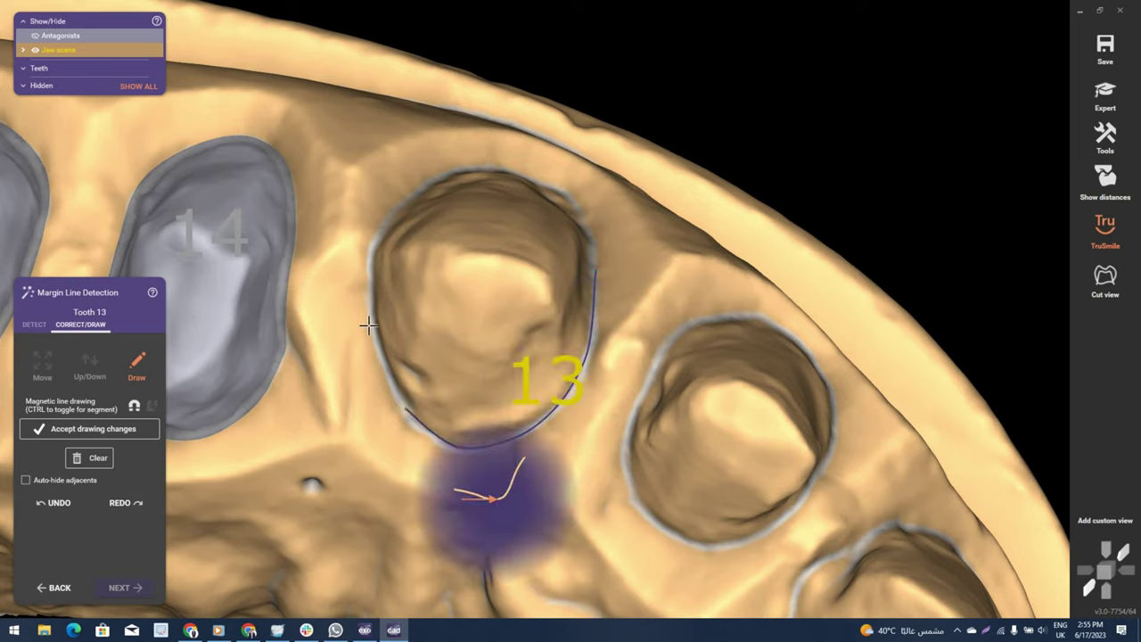
mouse_move(372, 230)
mouse_down()
mouse_move(569, 183)
mouse_move(600, 258)
mouse_up()
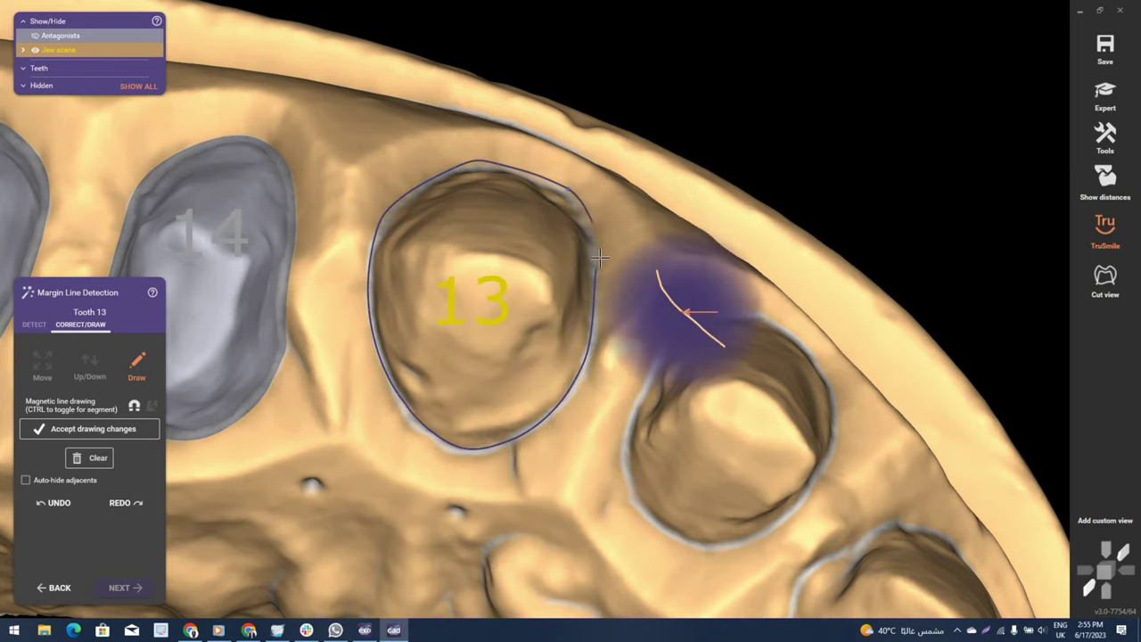
scroll(602, 280, up, 3)
scroll(602, 280, up, 2)
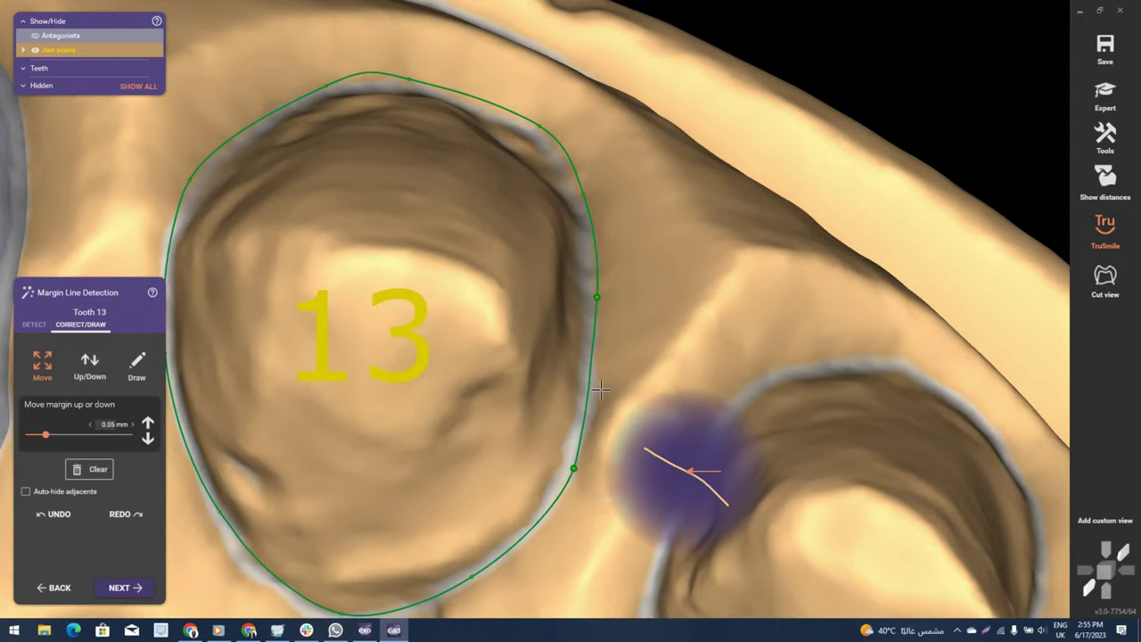
scroll(526, 138, down, 1)
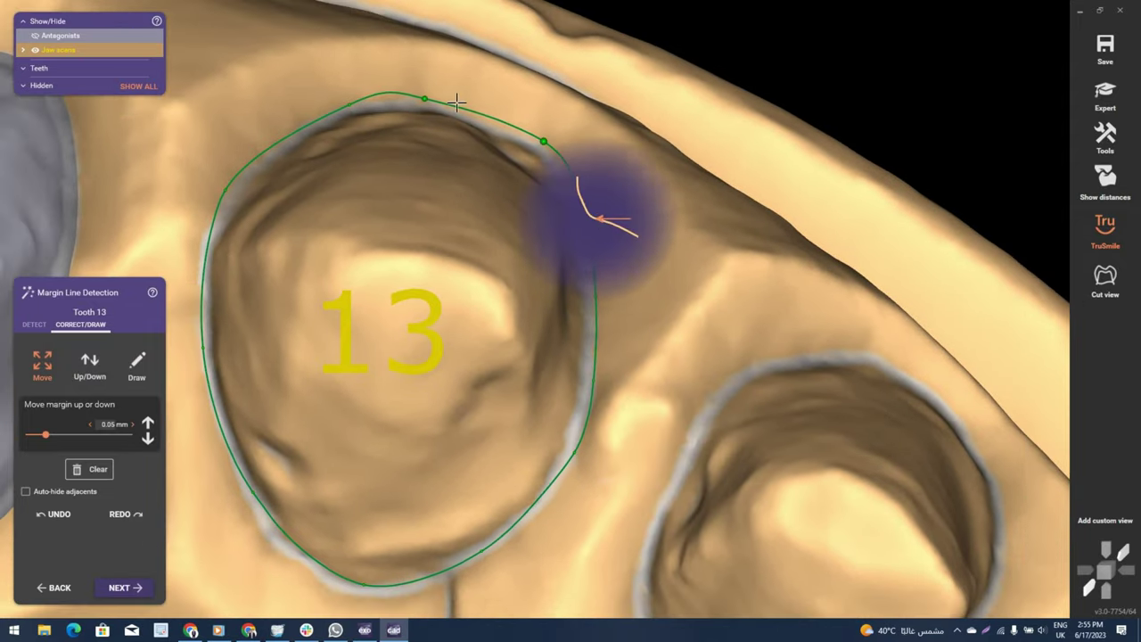
drag(553, 146, 454, 102)
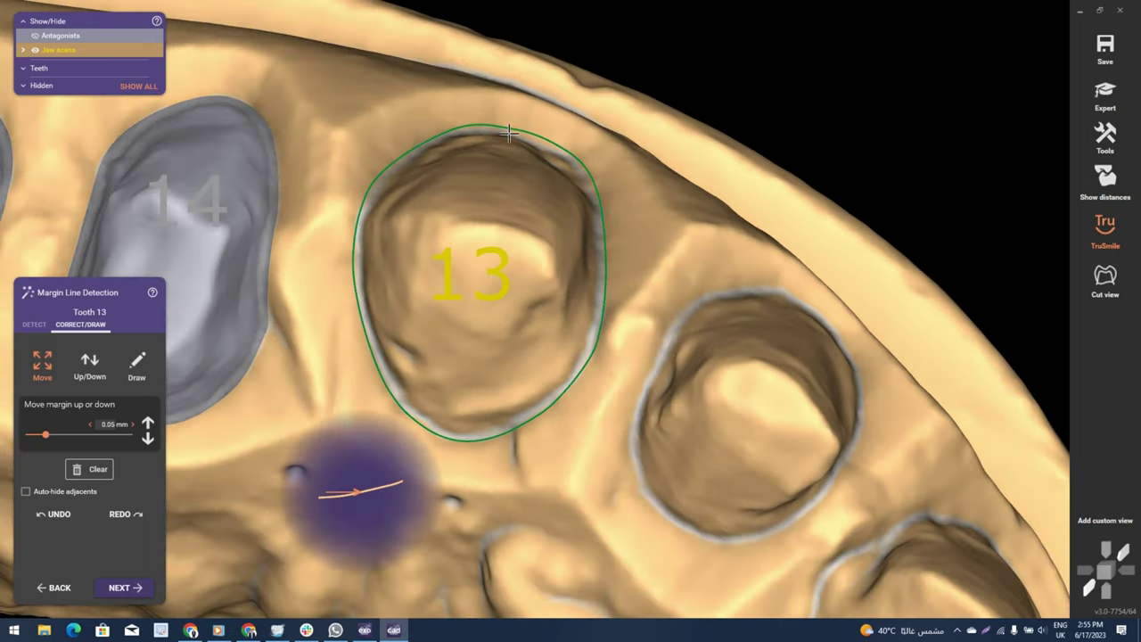
scroll(537, 167, up, 2)
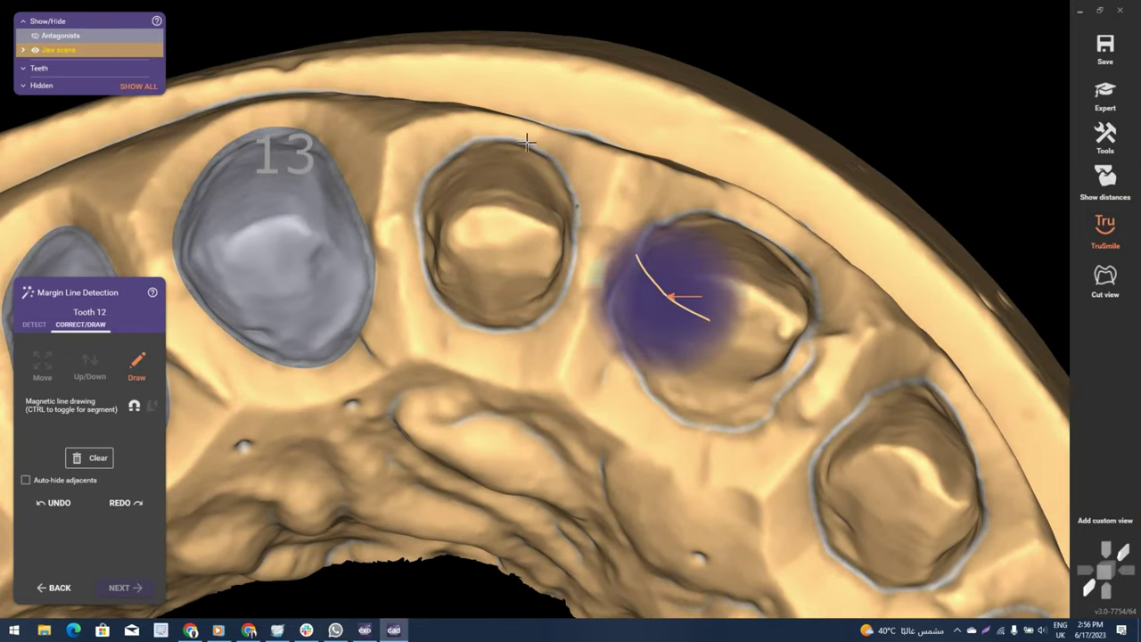
Trace tooth 12's margin over the top, down the left and along the bottom, then submit it.
mouse_move(497, 127)
mouse_down()
mouse_move(437, 147)
mouse_move(415, 191)
mouse_up()
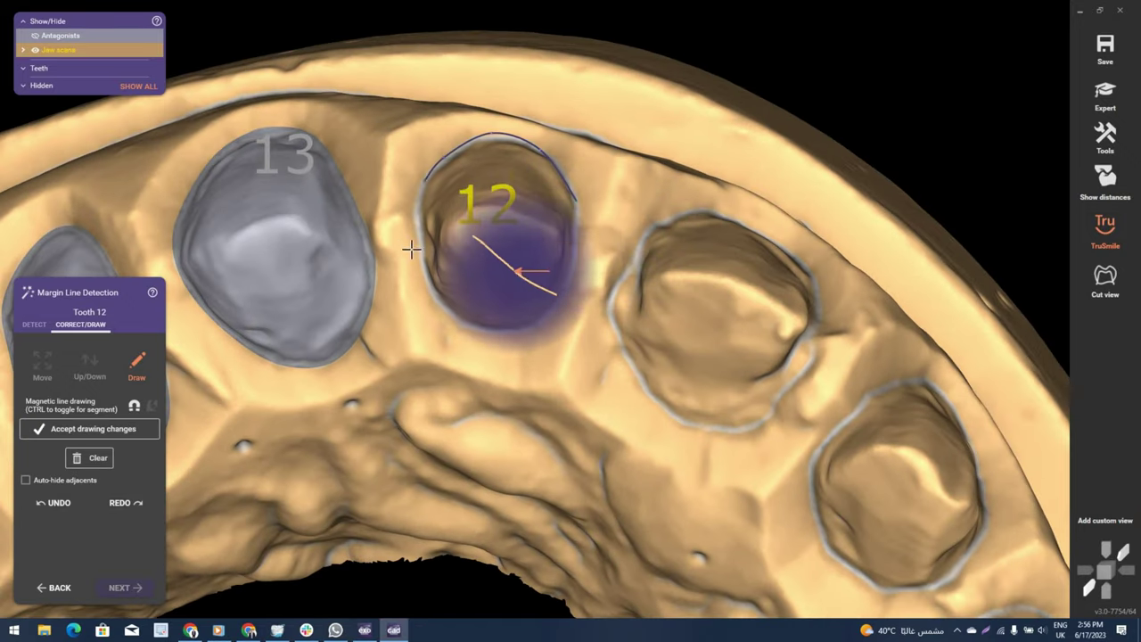
drag(411, 250, 419, 265)
mouse_move(441, 310)
mouse_down()
mouse_move(568, 301)
mouse_move(571, 176)
mouse_up()
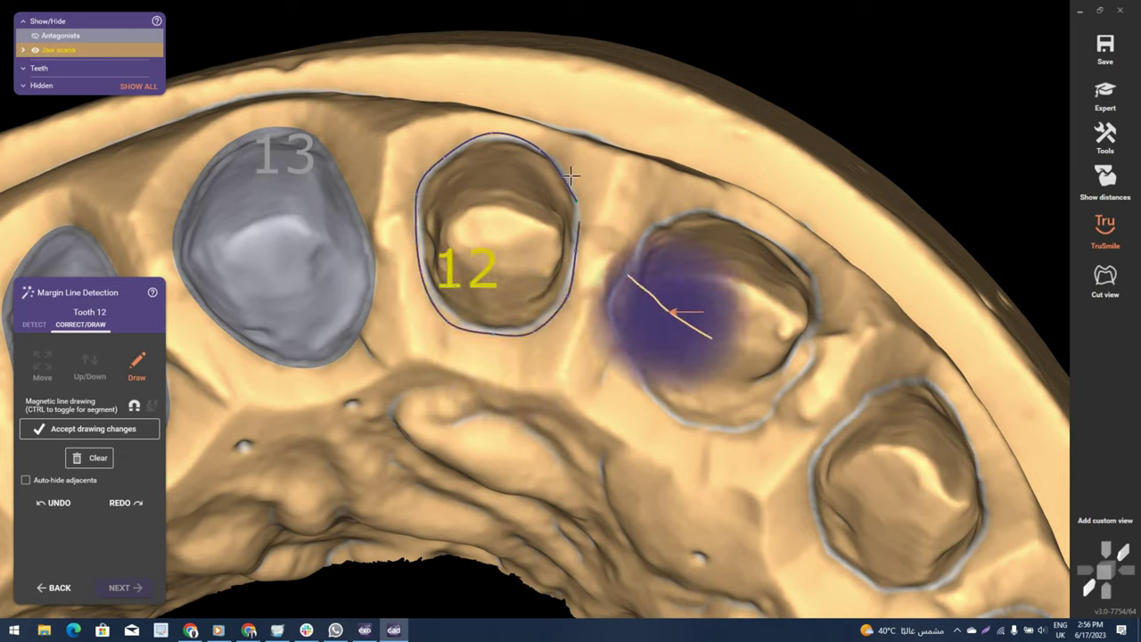
click(531, 143)
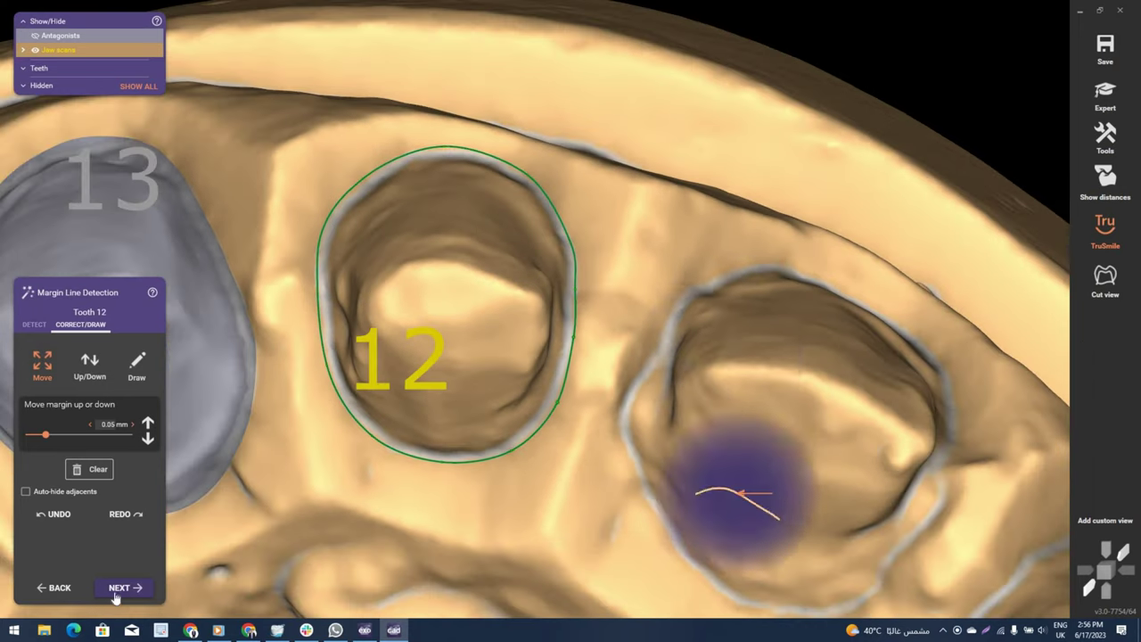
click(752, 385)
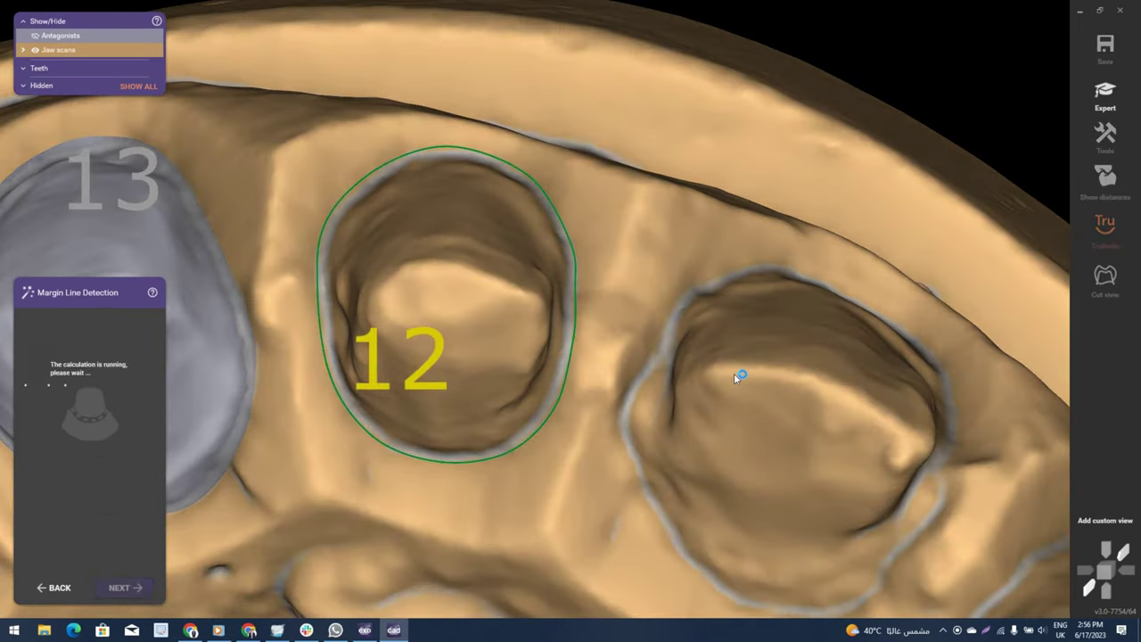
Switch to Draw with D and trace a closed margin around tooth 11.
key(d)
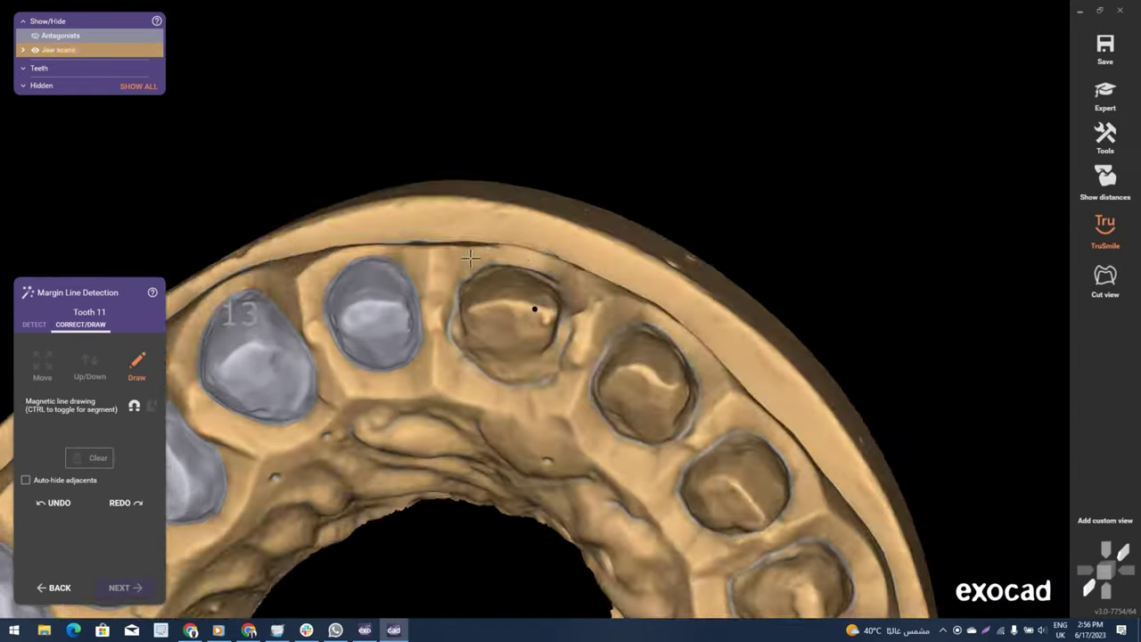
drag(468, 263, 428, 401)
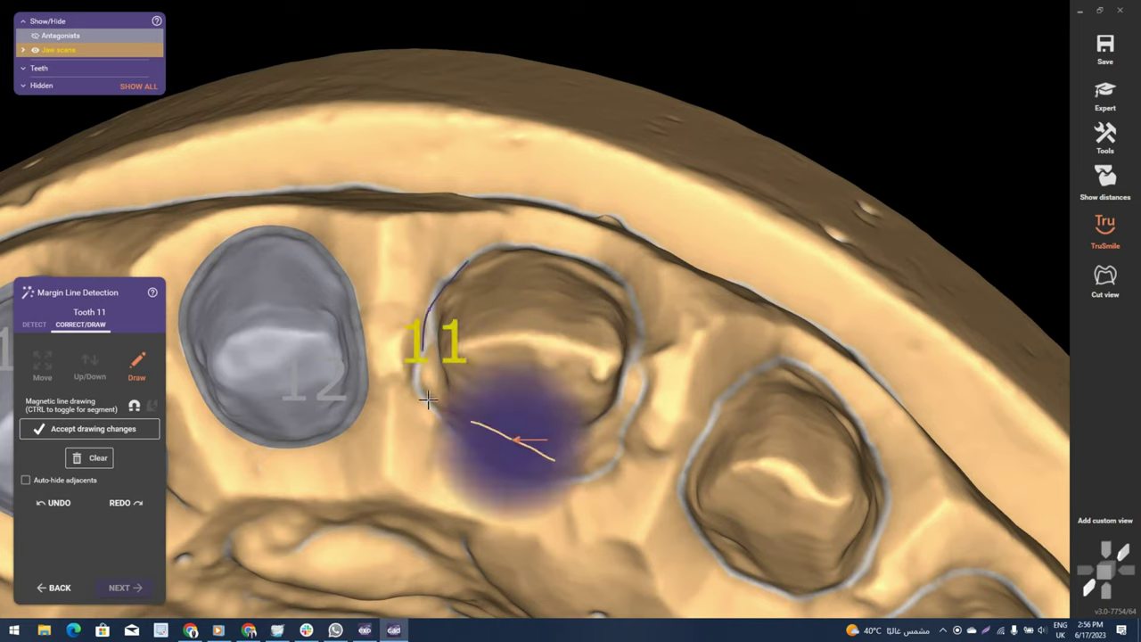
drag(479, 459, 610, 476)
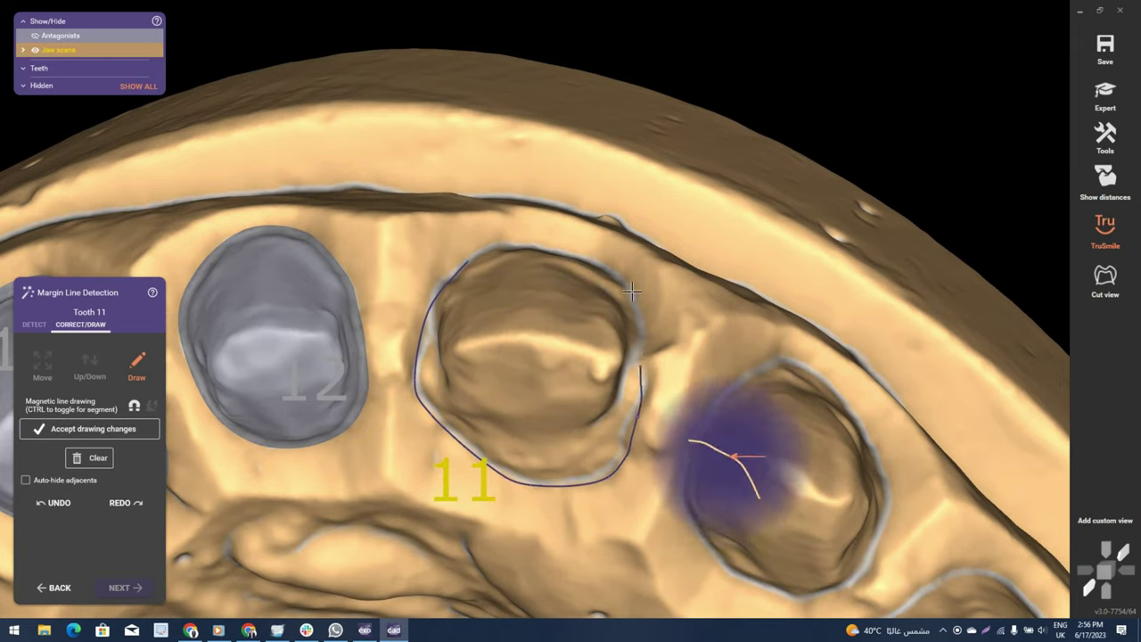
mouse_move(610, 475)
mouse_down()
mouse_move(594, 257)
mouse_move(484, 245)
mouse_up()
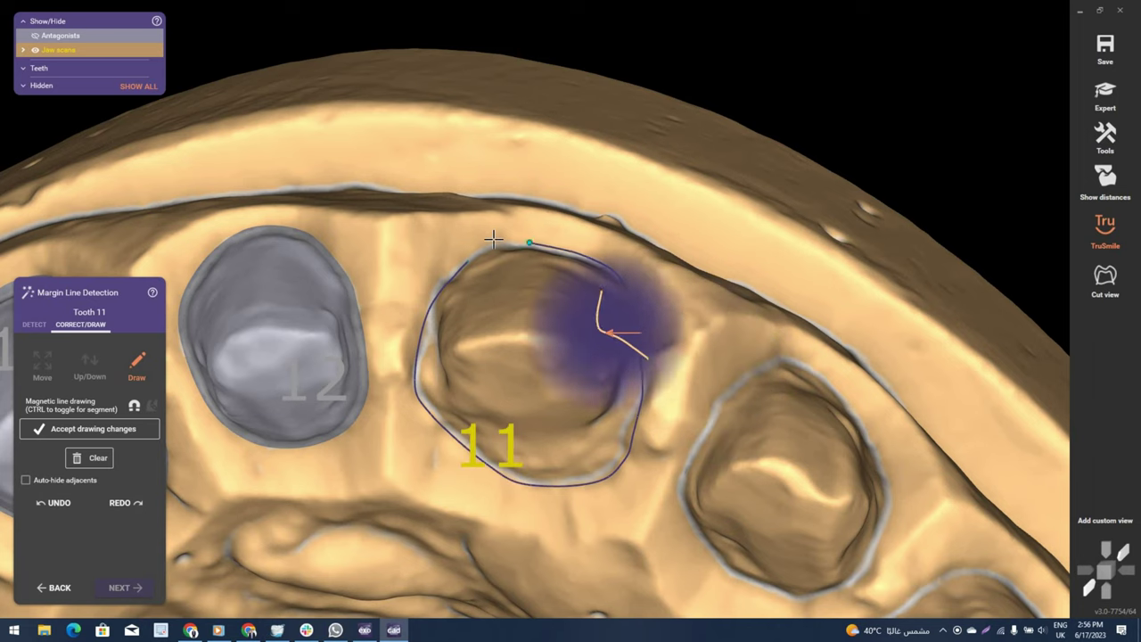
drag(441, 276, 432, 280)
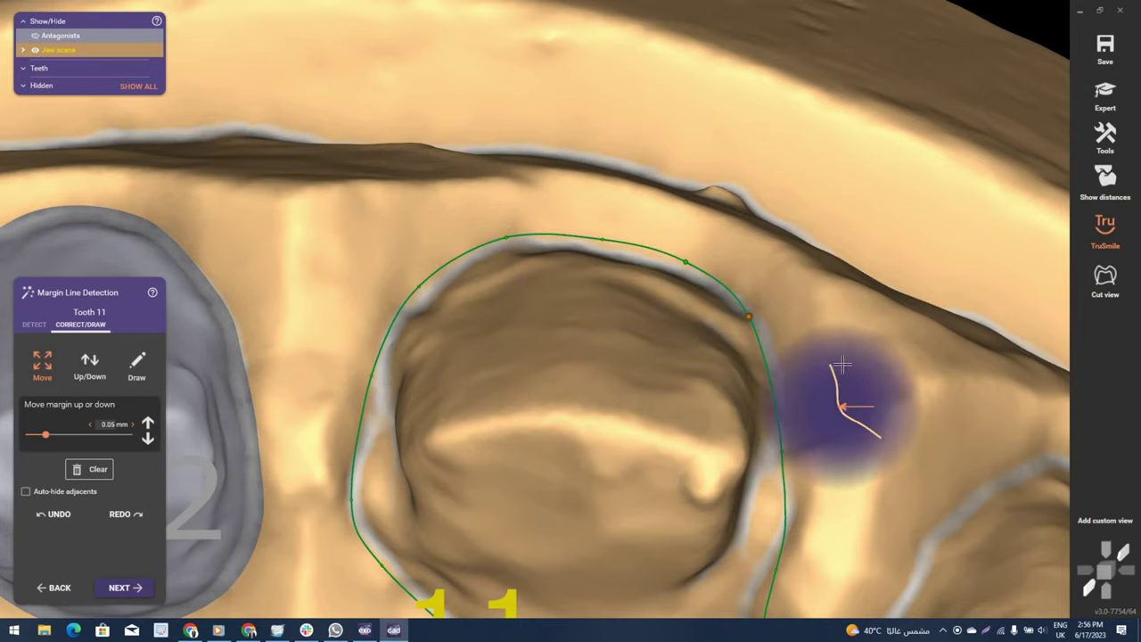
Rotate the jaw to check tooth 11's margin and bring up its control points.
mouse_move(668, 374)
right_down()
mouse_move(535, 309)
mouse_move(459, 352)
right_up()
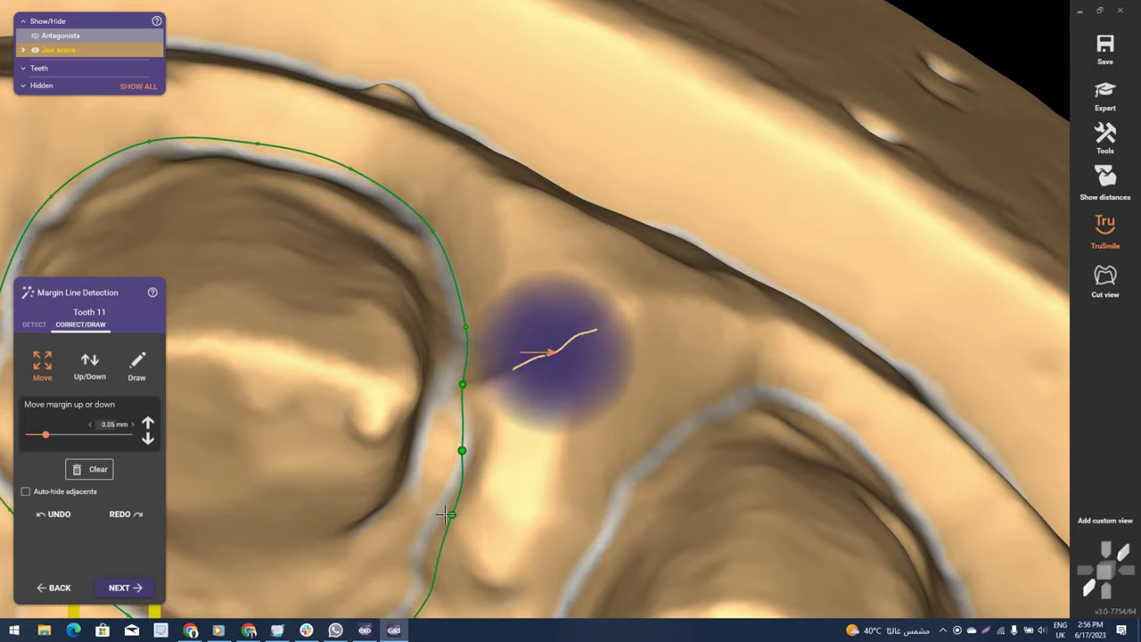
mouse_move(540, 495)
right_down()
mouse_move(389, 387)
mouse_move(387, 404)
mouse_move(479, 446)
right_up()
scroll(479, 446, up, 2)
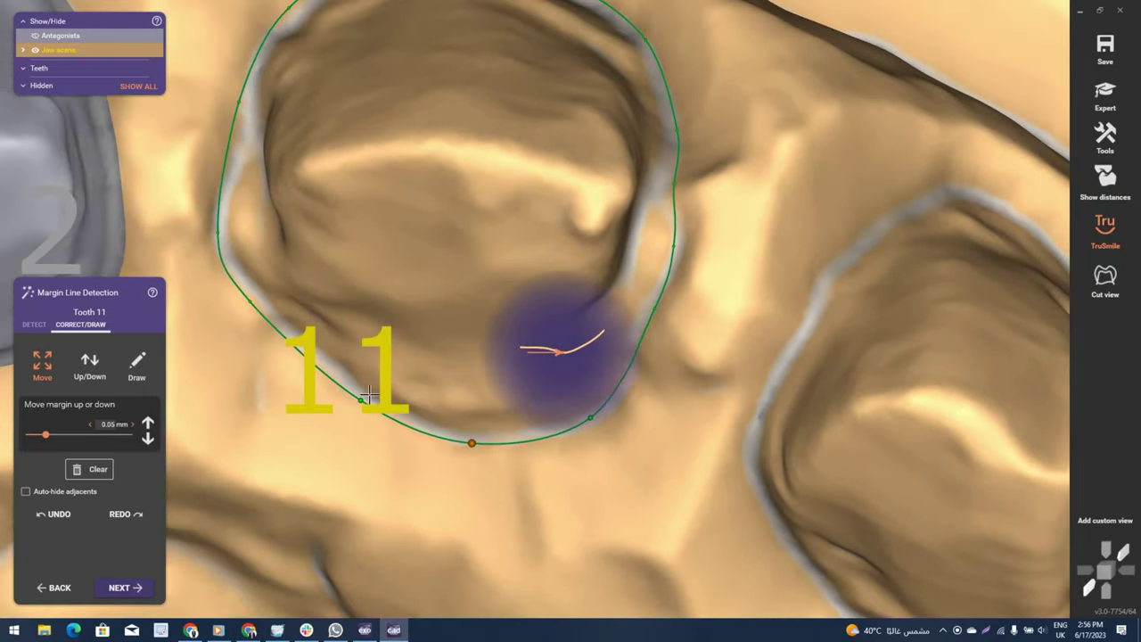
scroll(447, 322, down, 2)
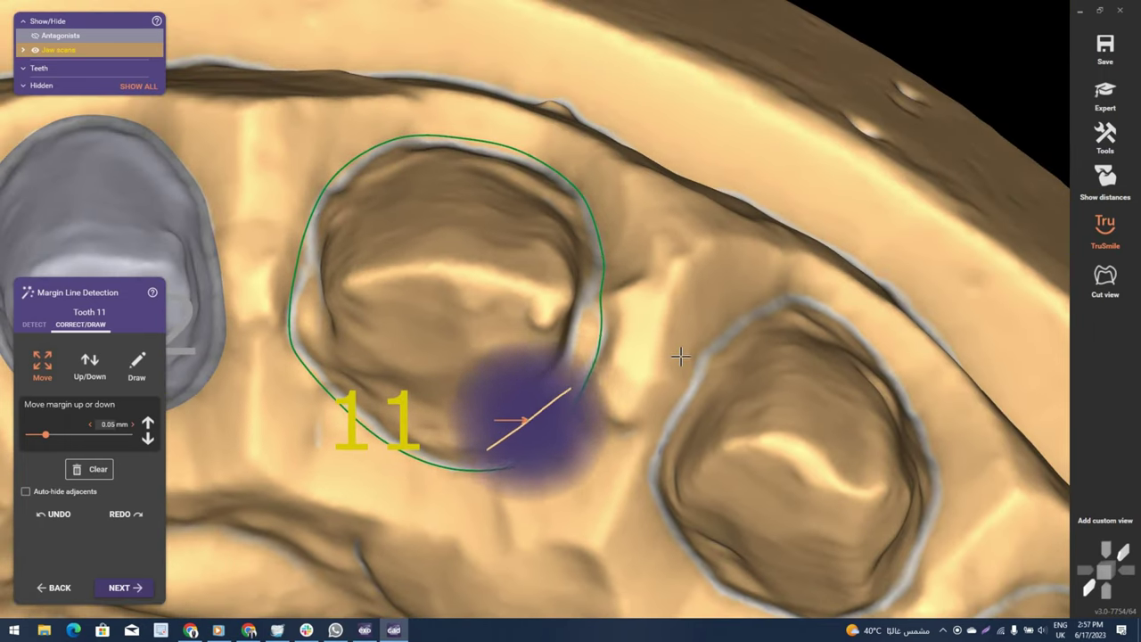
click(605, 336)
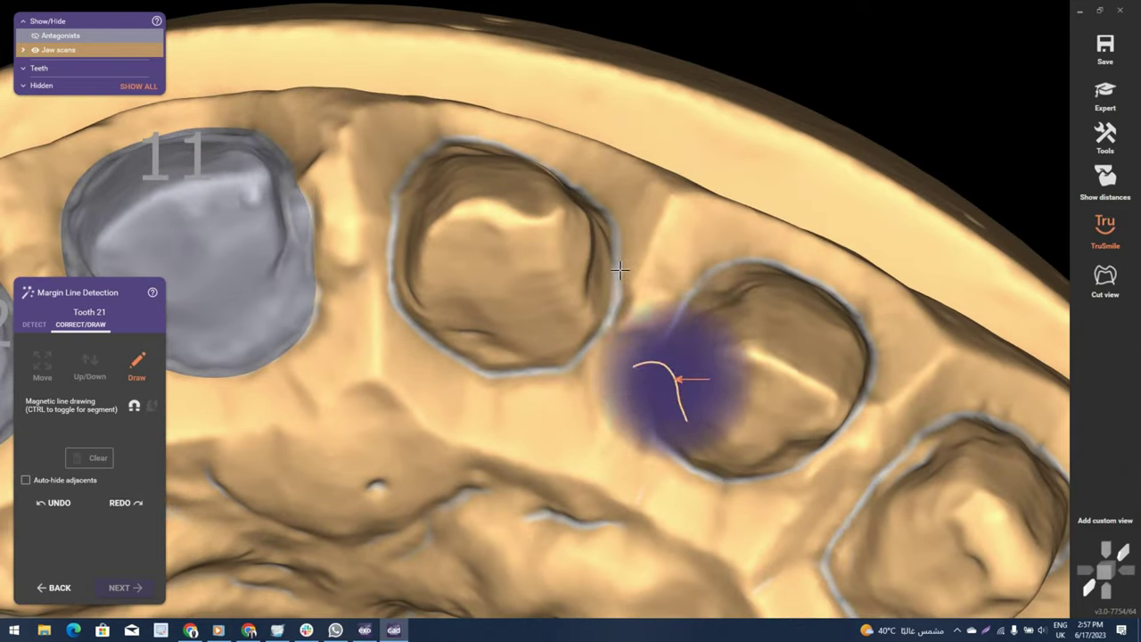
Trace a closed margin around tooth 21's lower edge, left side, top and right side and accept it.
click(619, 279)
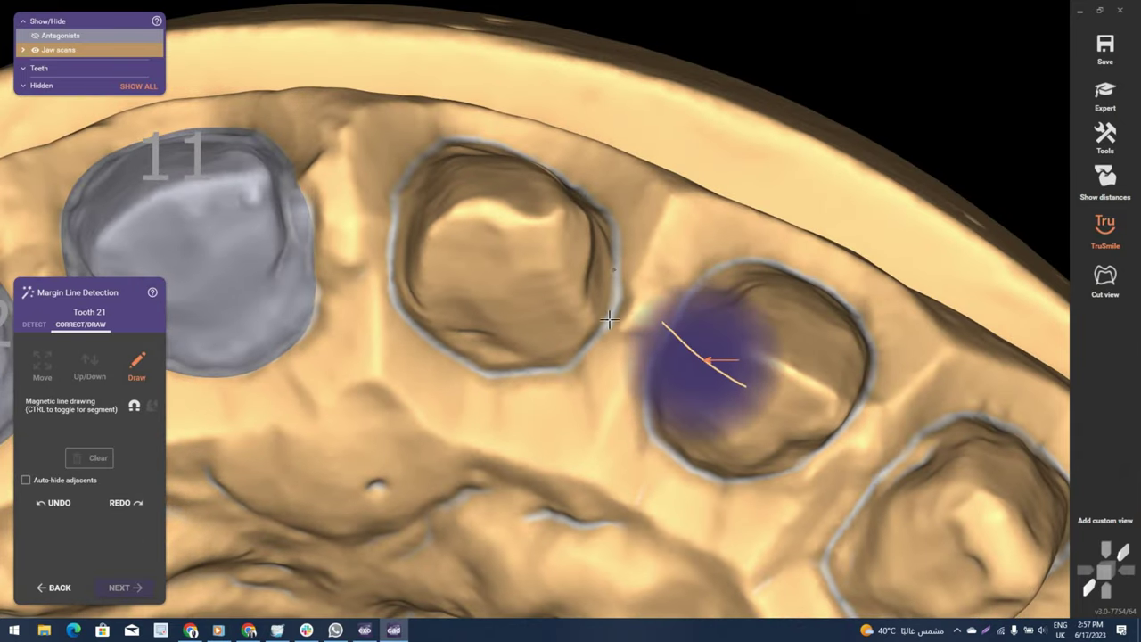
drag(569, 360, 464, 358)
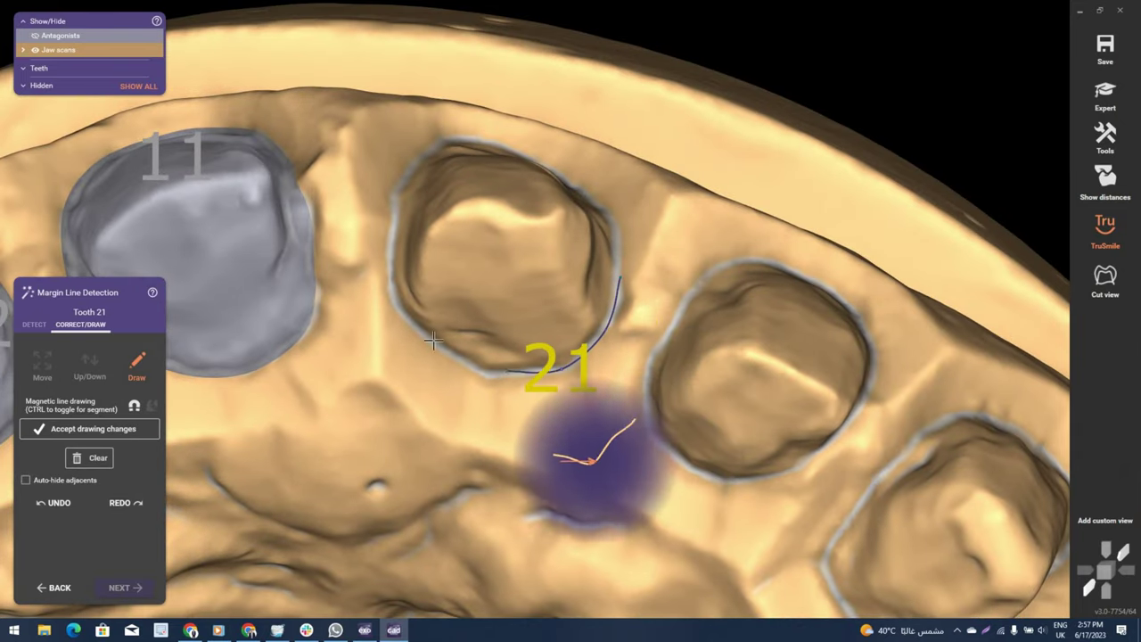
drag(385, 290, 396, 179)
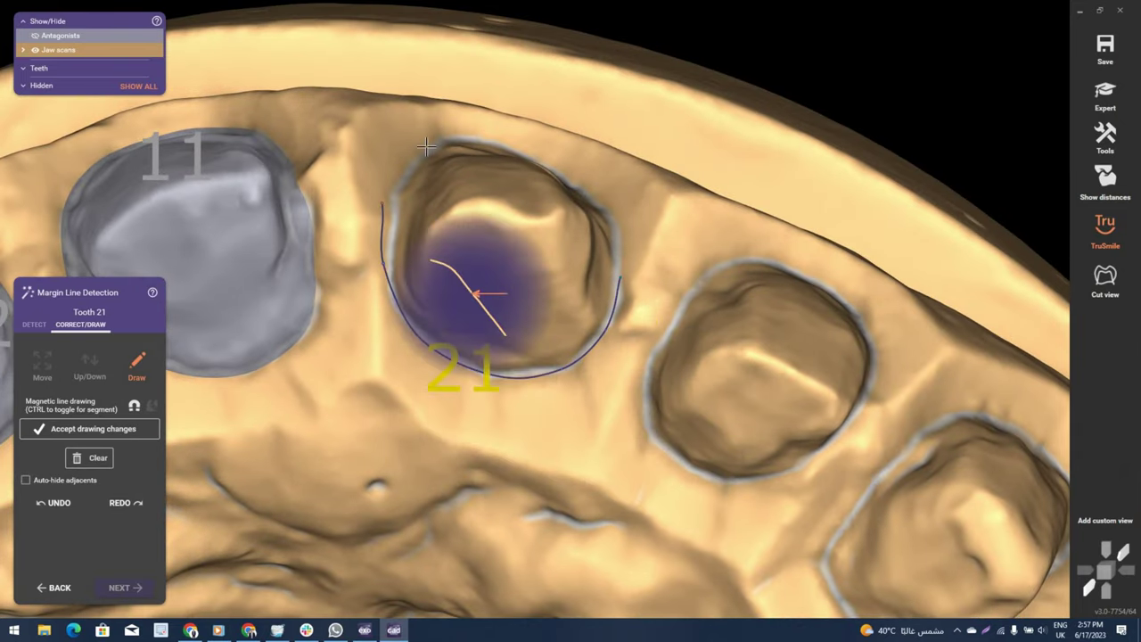
mouse_move(459, 132)
mouse_down()
mouse_move(484, 132)
mouse_move(497, 156)
mouse_up()
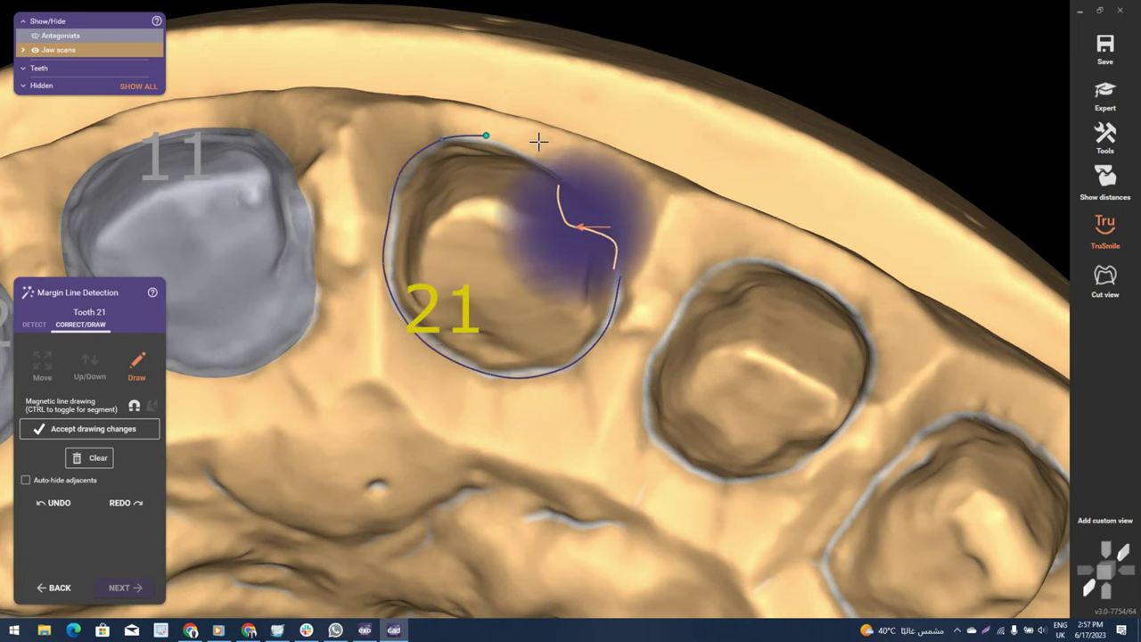
right_drag(538, 141, 586, 179)
drag(626, 226, 617, 246)
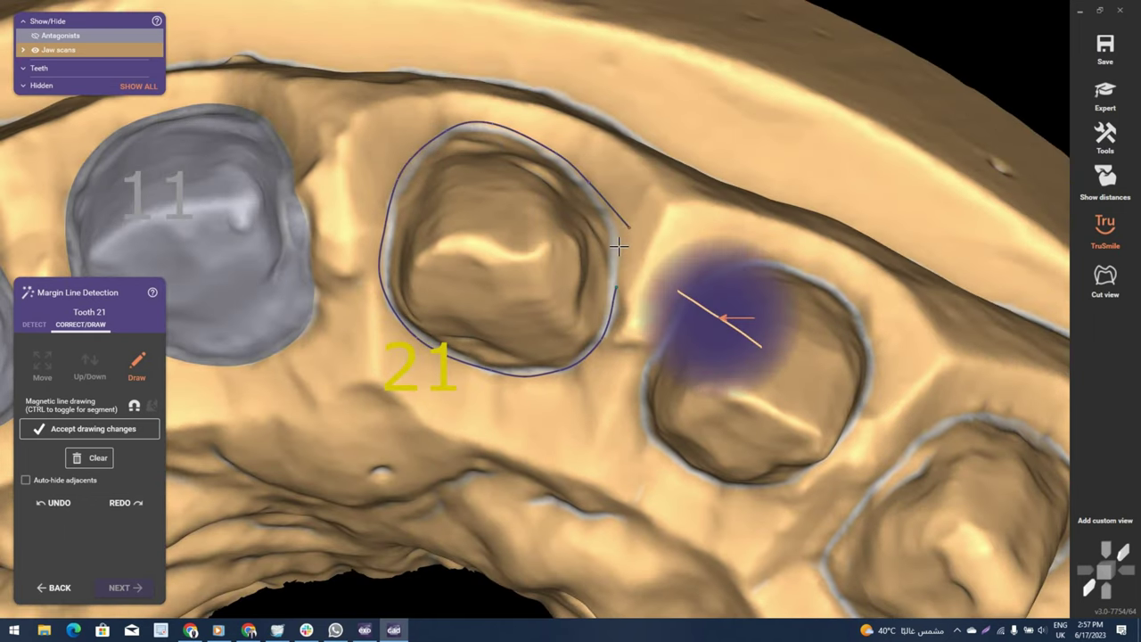
click(621, 252)
scroll(616, 259, up, 3)
scroll(616, 266, up, 1)
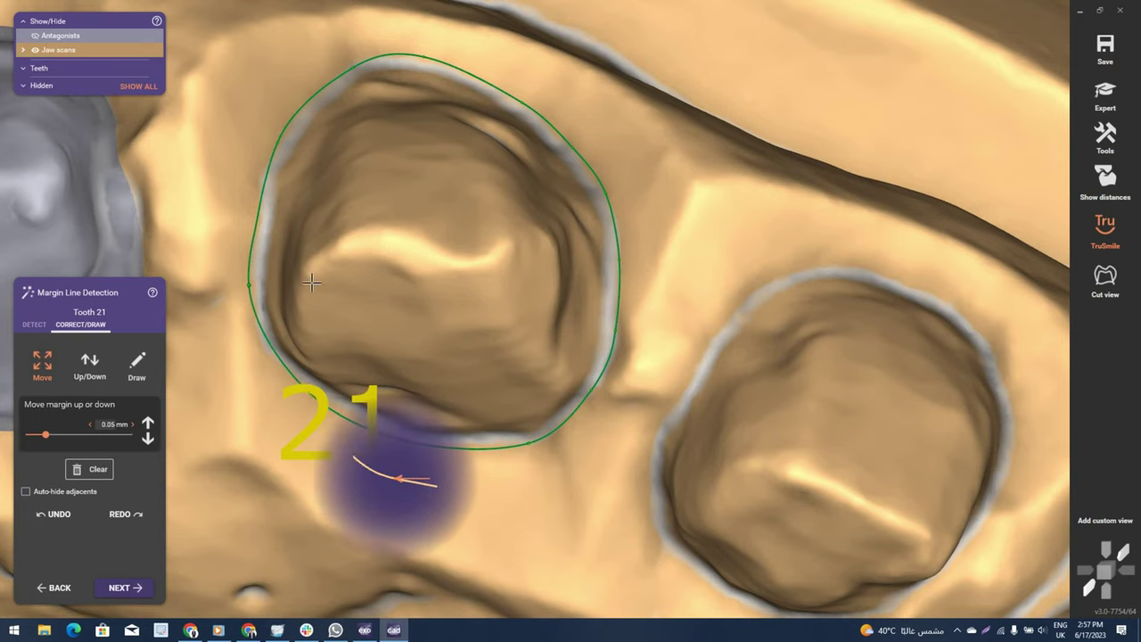
Add and reshape control points on tooth 21's lower-left, left and top margin.
right_drag(346, 312, 405, 406)
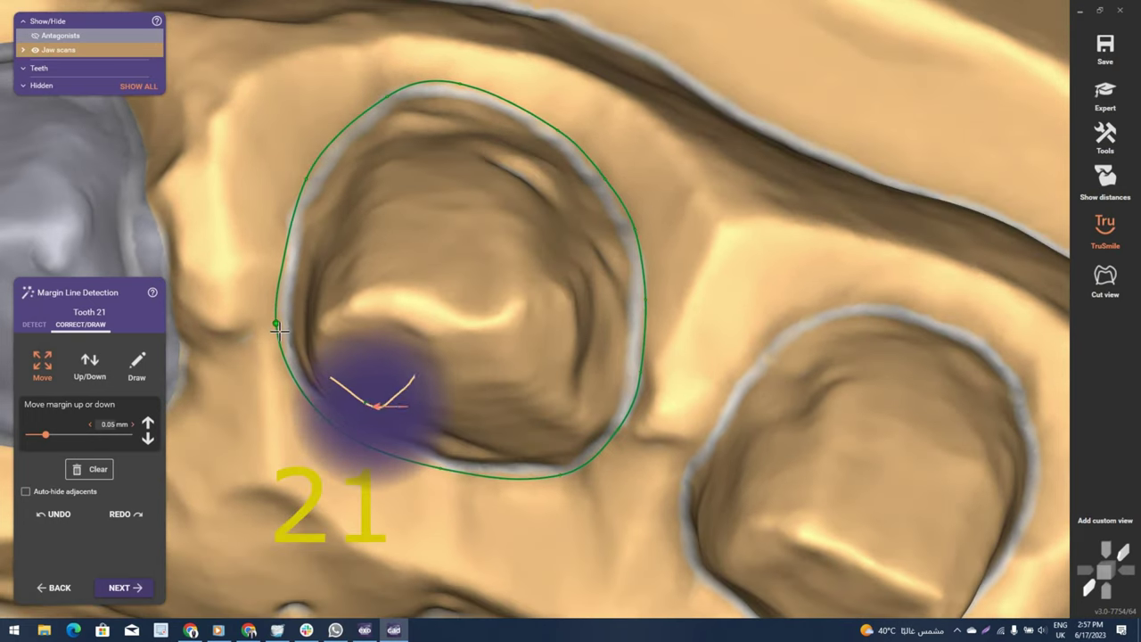
click(327, 419)
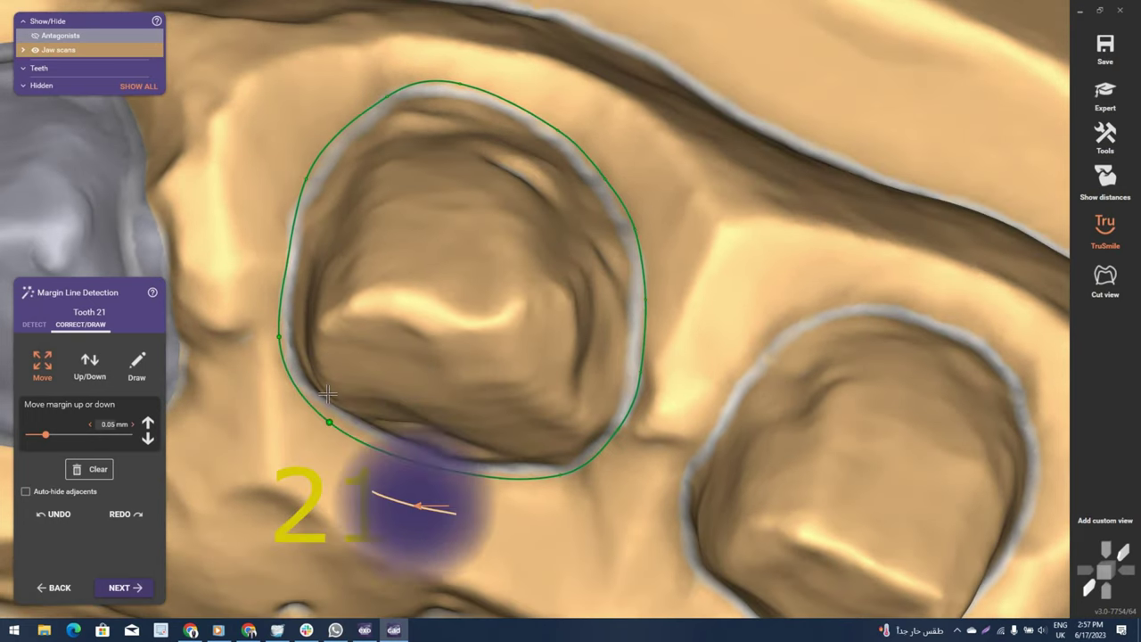
click(305, 179)
click(379, 101)
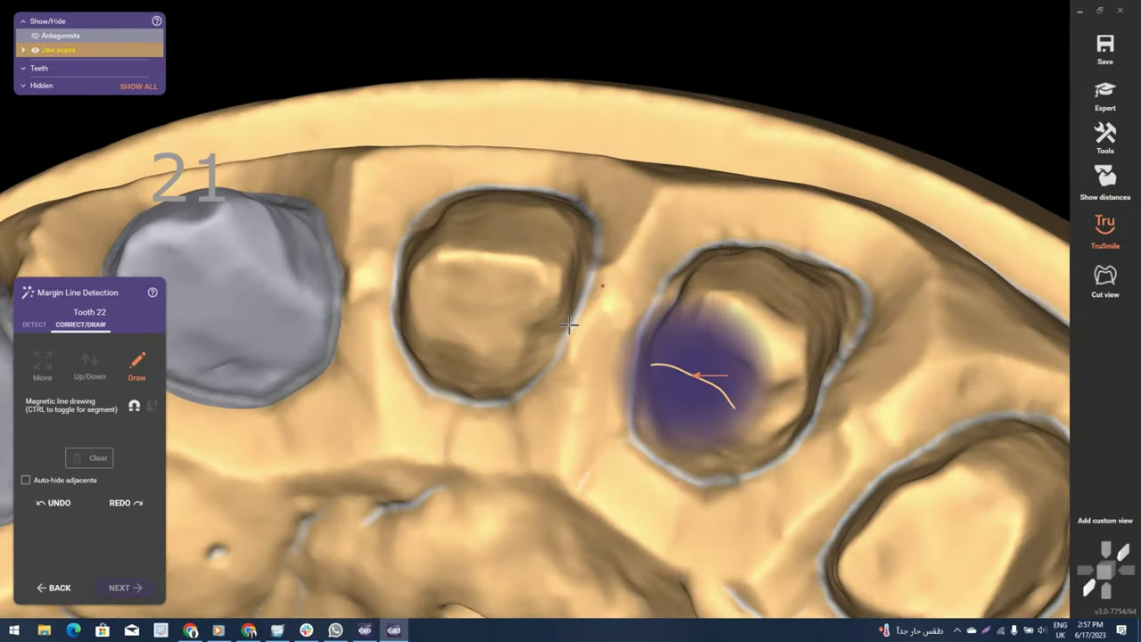
Trace a closed margin loop around tooth 22 from its right side over the top.
drag(596, 262, 516, 402)
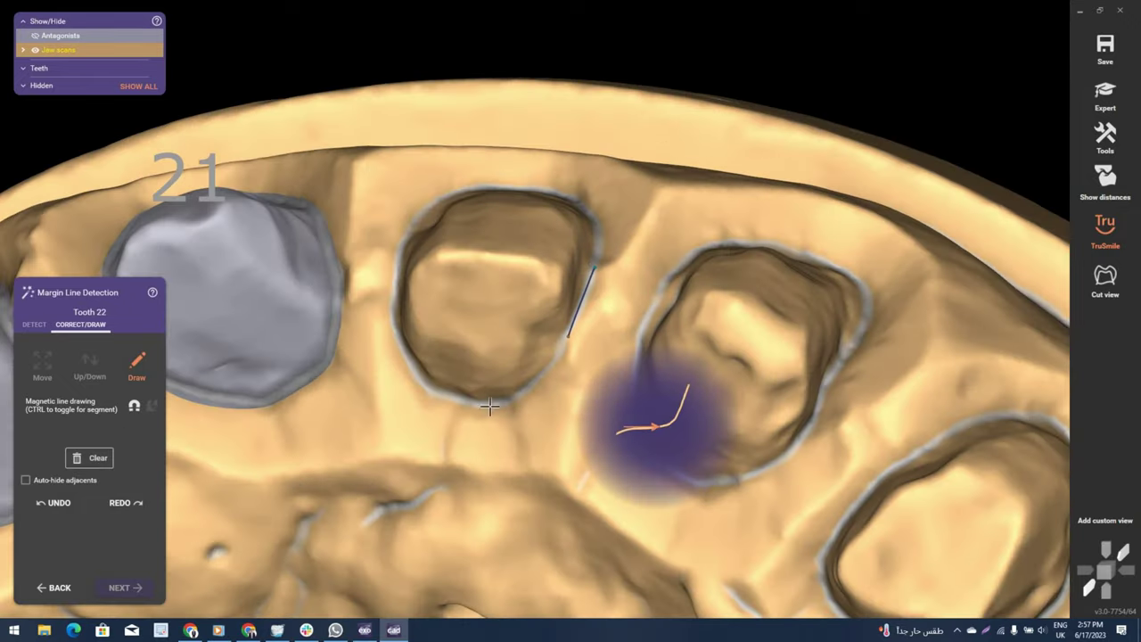
mouse_move(383, 367)
mouse_down()
mouse_move(430, 196)
mouse_move(560, 182)
mouse_up()
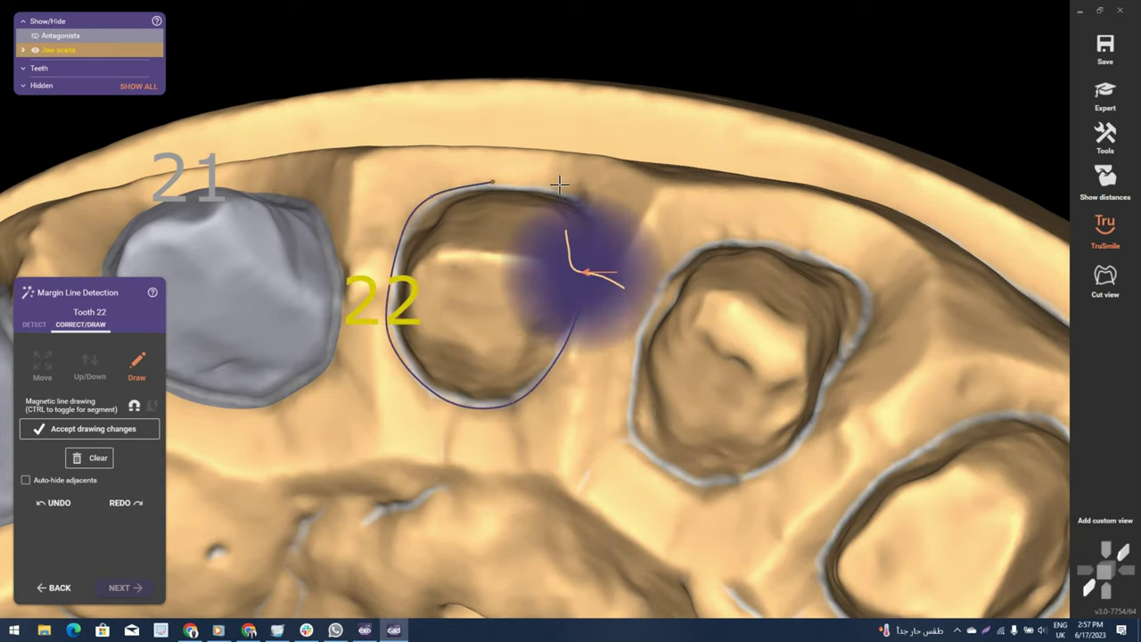
drag(604, 213, 603, 236)
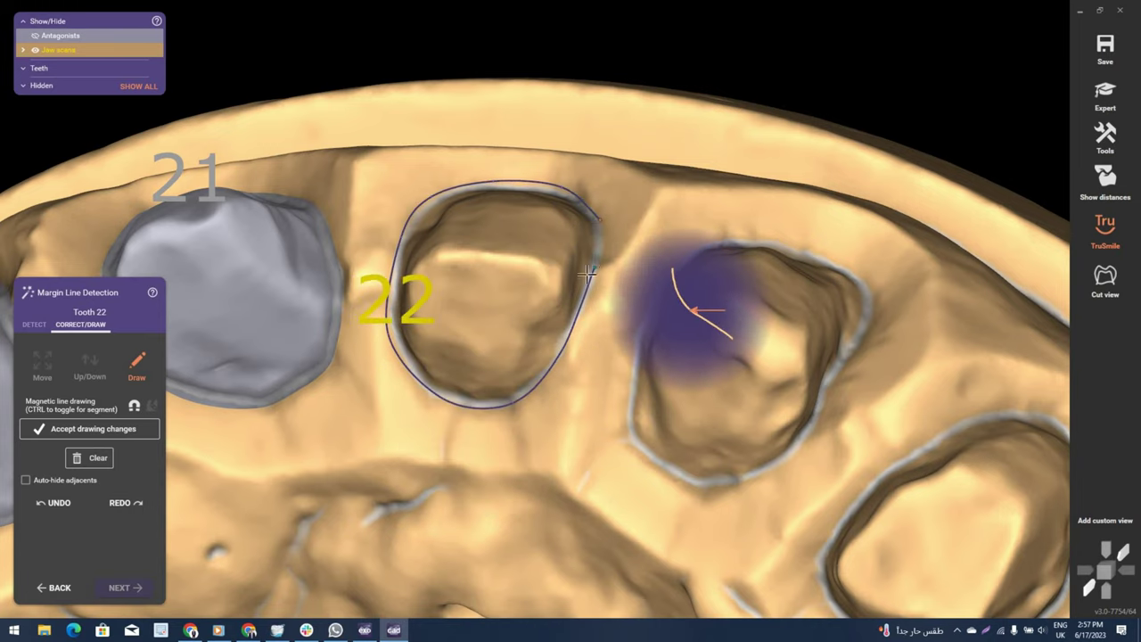
scroll(587, 272, up, 2)
scroll(591, 286, up, 2)
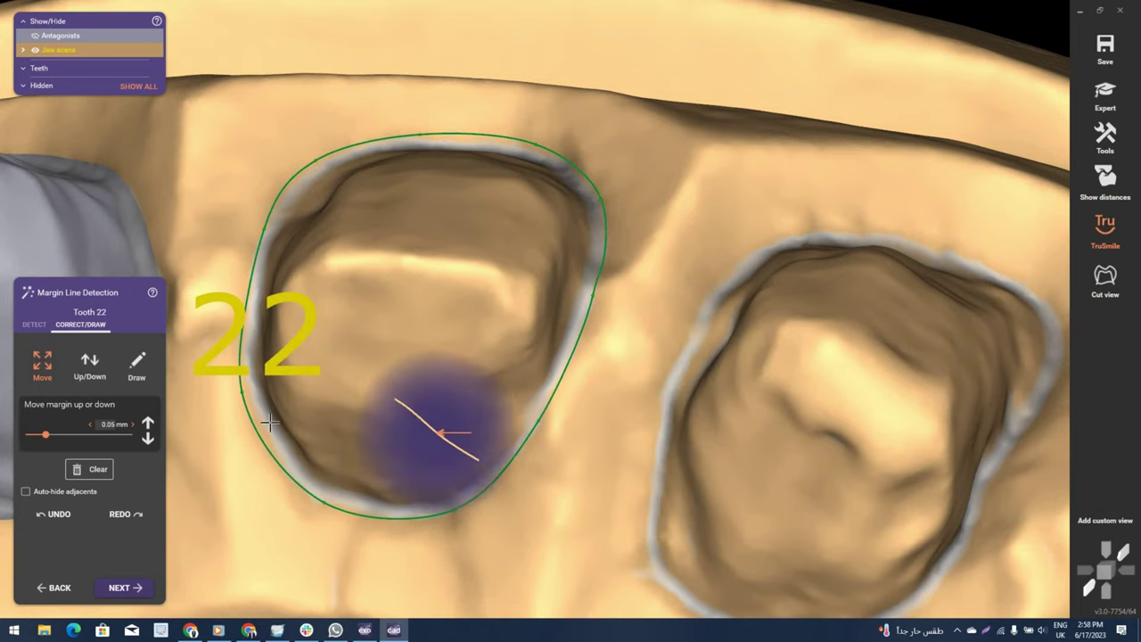
Smooth the kink in tooth 22's margin and run the margin calculation.
right_drag(419, 428, 273, 416)
drag(254, 378, 248, 343)
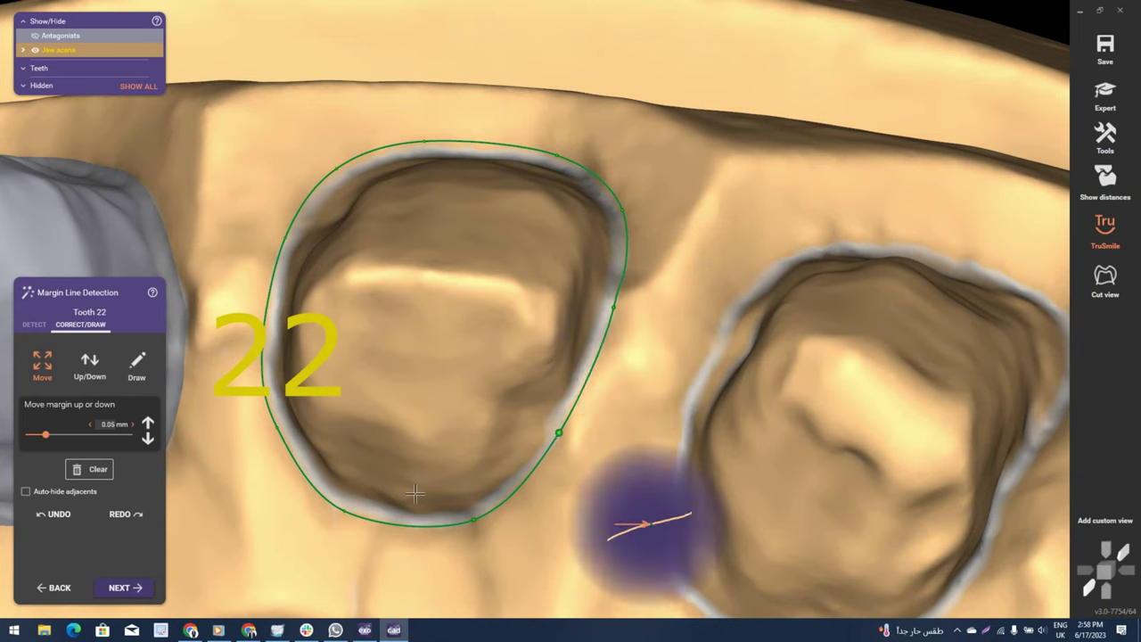
click(132, 578)
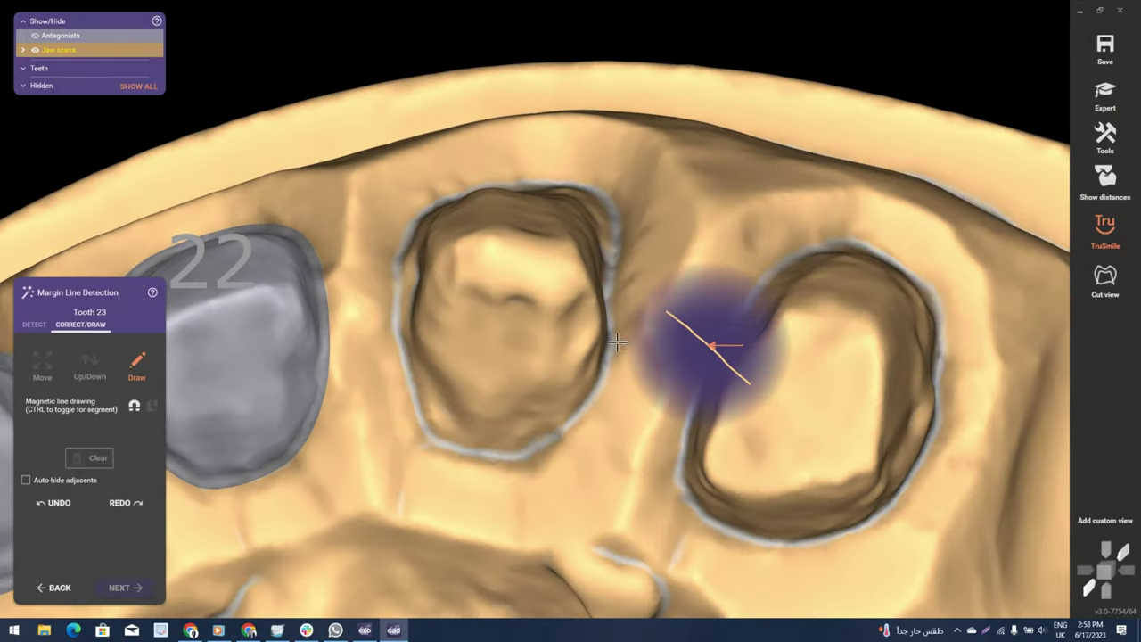
Trace tooth 23's margin down its right side, around the bottom and left, and over the top.
drag(621, 254, 600, 383)
drag(528, 450, 398, 352)
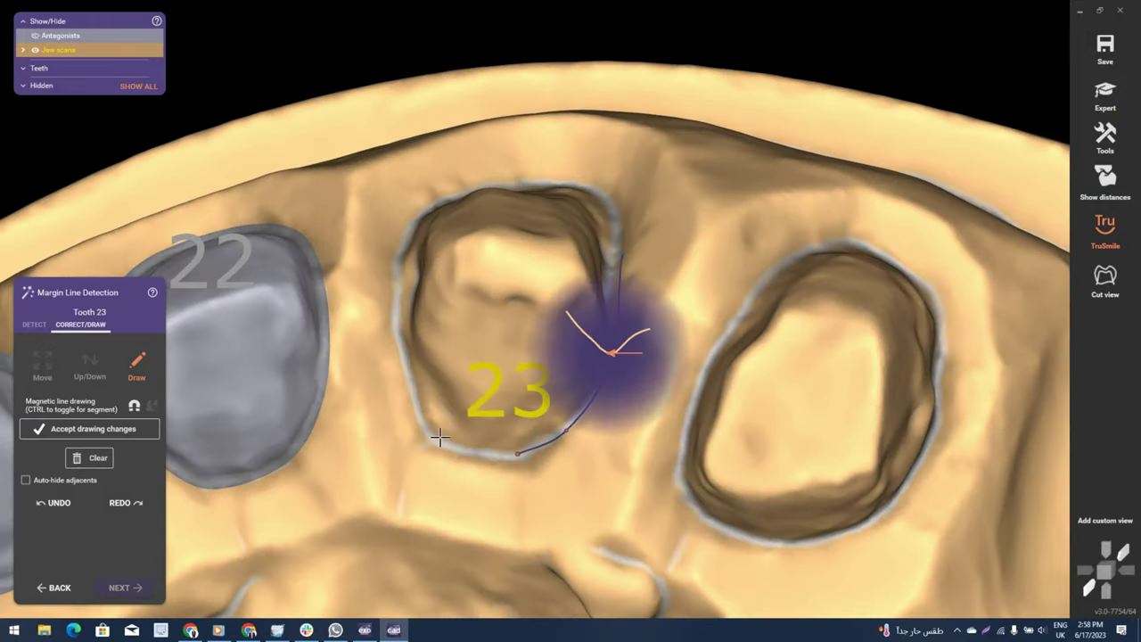
mouse_move(410, 229)
mouse_down()
mouse_move(553, 178)
mouse_move(618, 206)
mouse_move(634, 259)
mouse_up()
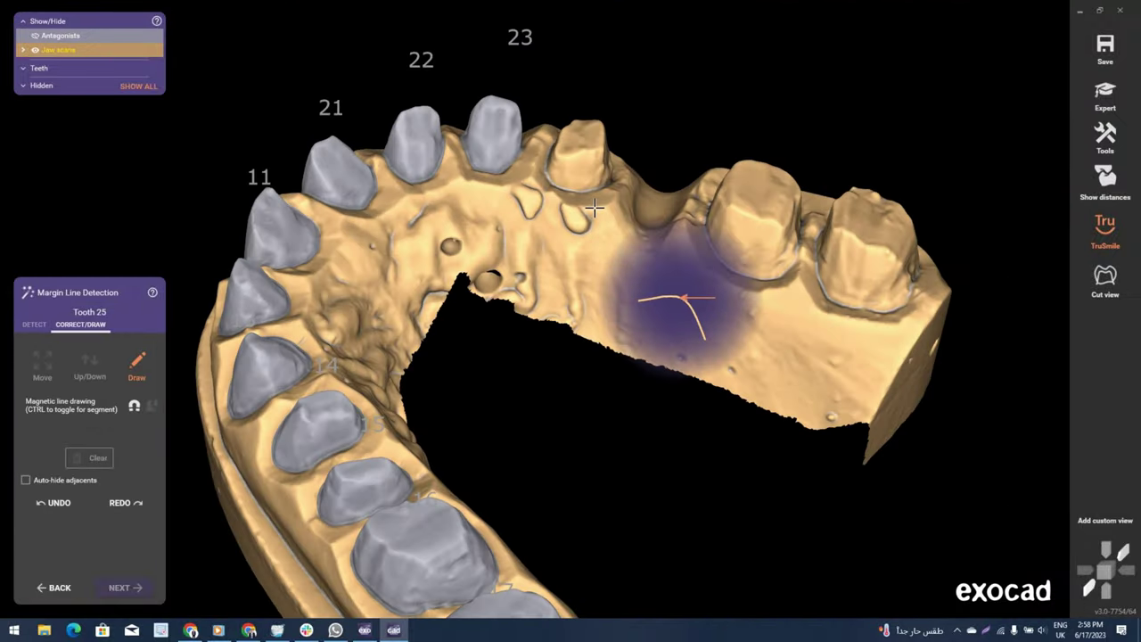
Trace a closed margin line around the tooth 25 preparation and accept the drawing.
right_drag(594, 207, 535, 178)
scroll(516, 158, up, 3)
scroll(516, 158, up, 1)
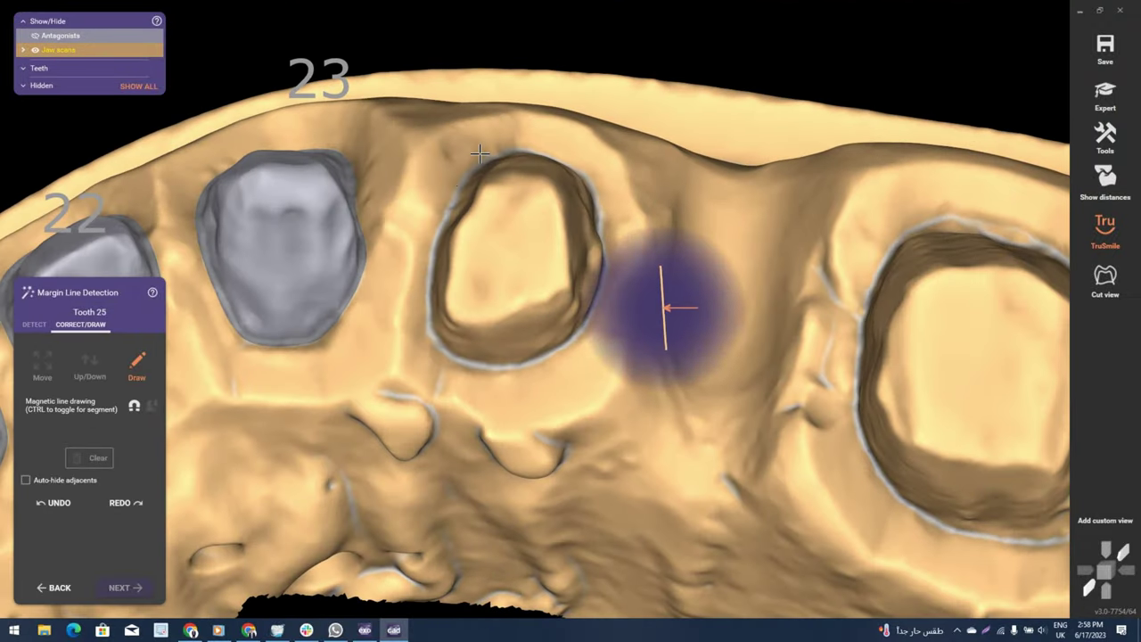
scroll(515, 159, up, 1)
mouse_move(468, 168)
mouse_down()
mouse_move(413, 381)
mouse_move(577, 385)
mouse_up()
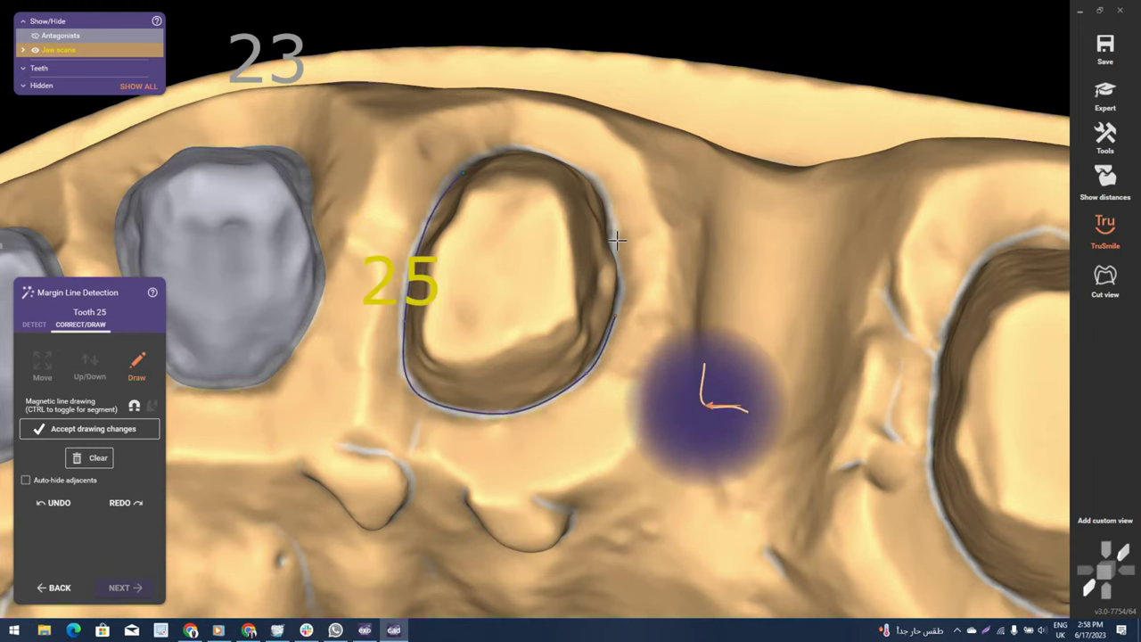
drag(624, 248, 547, 145)
right_drag(548, 144, 512, 138)
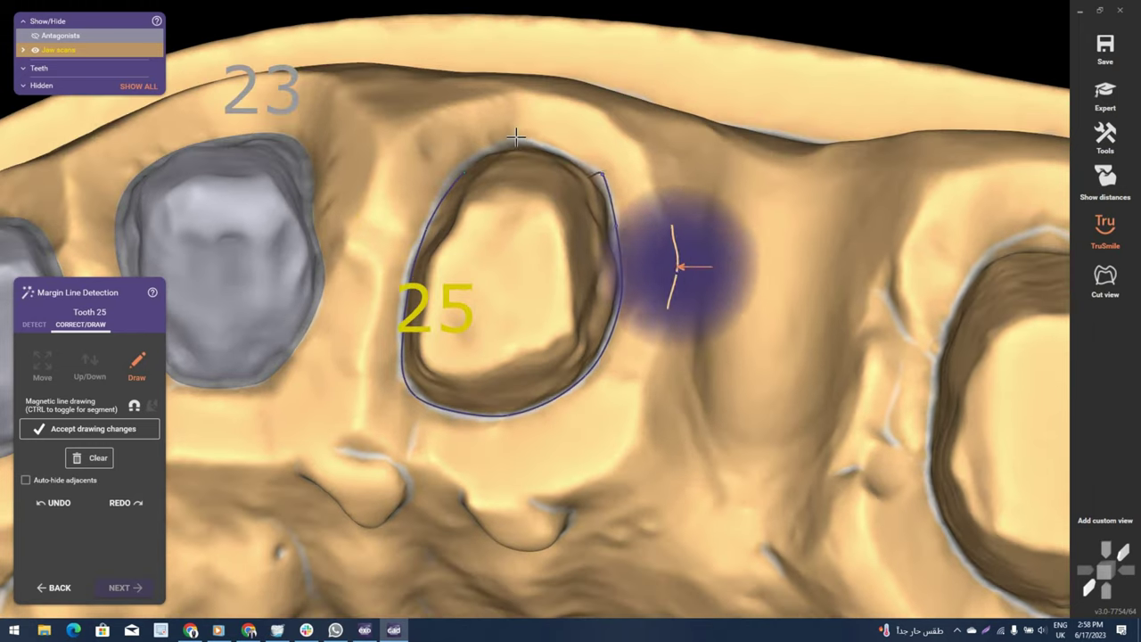
click(445, 182)
Fine-tune tooth 25's margin by adding control points and adjusting its bottom and top stretches.
scroll(418, 191, up, 2)
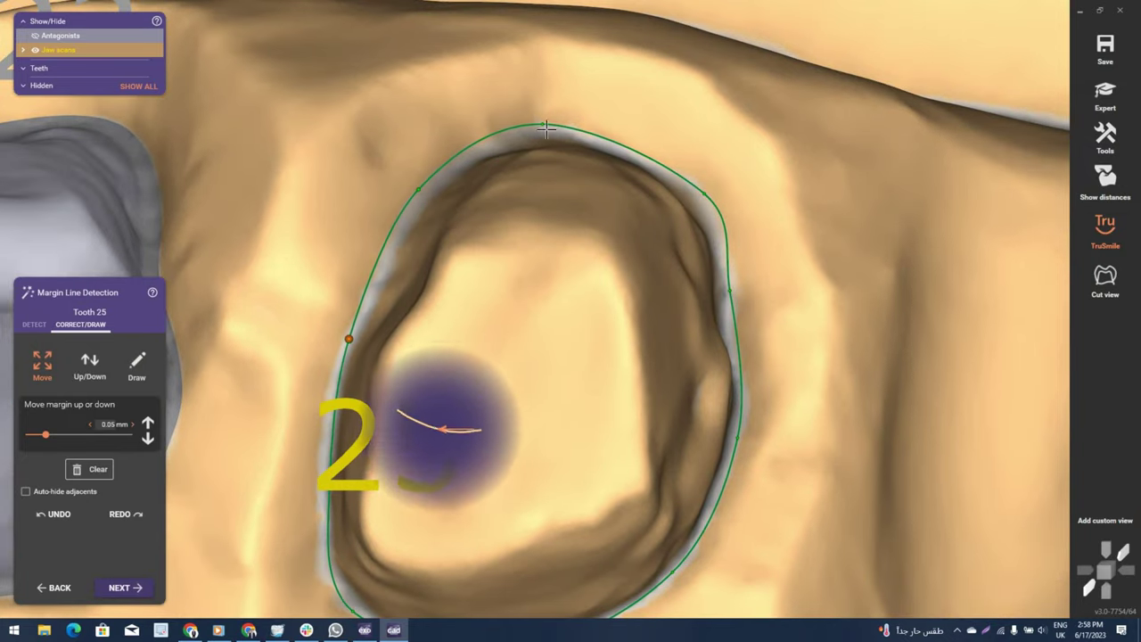
click(701, 185)
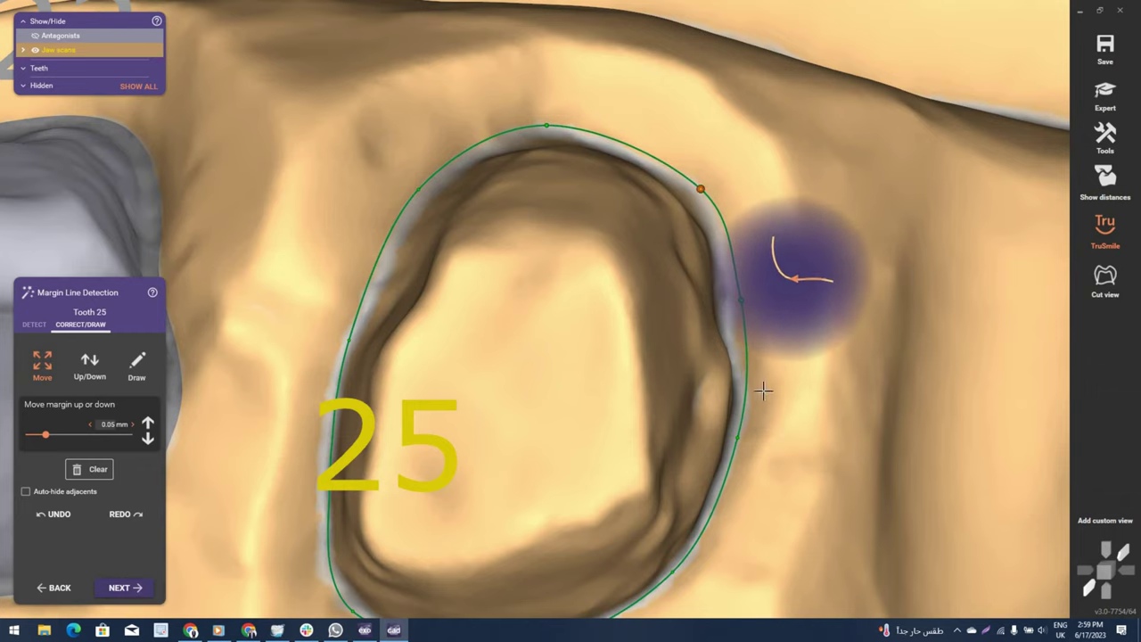
scroll(763, 390, down, 3)
scroll(738, 437, up, 3)
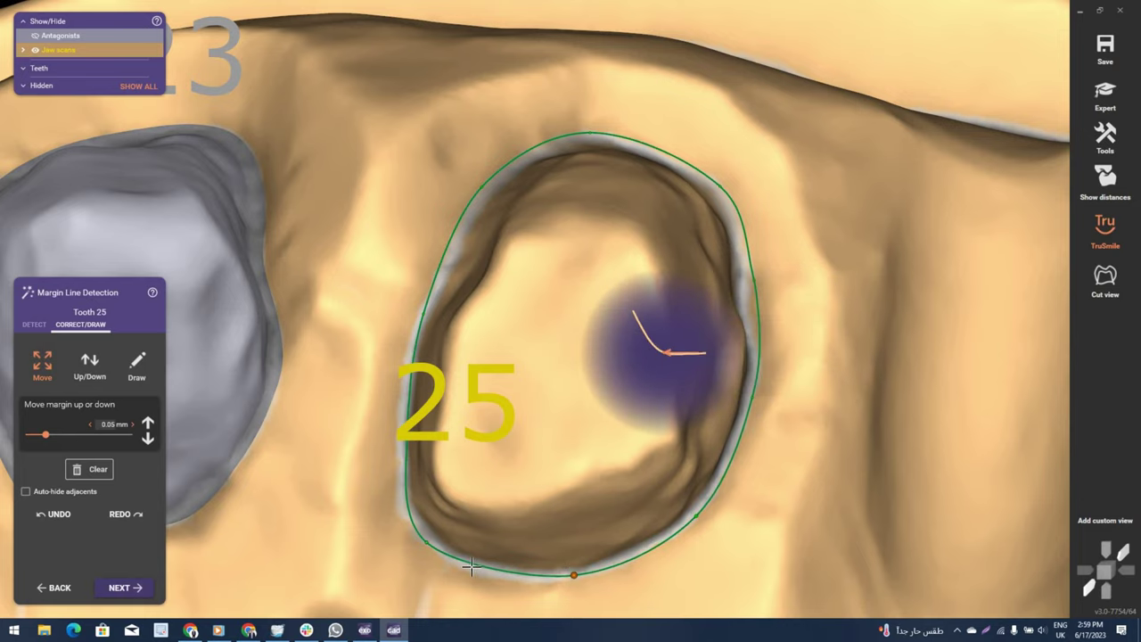
drag(470, 566, 476, 572)
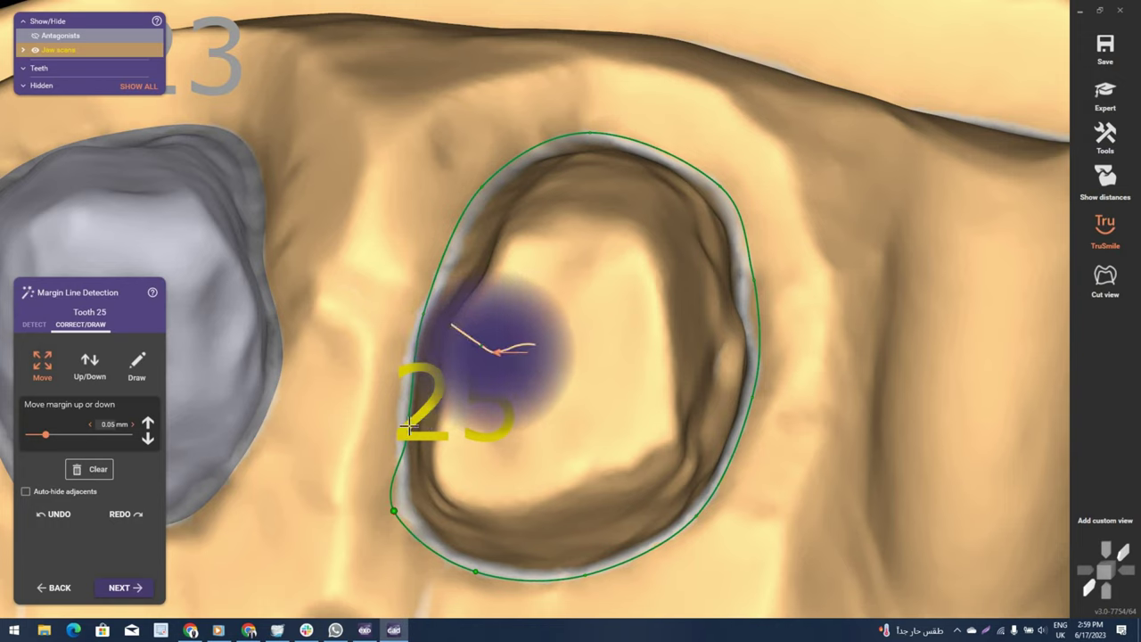
scroll(430, 419, up, 2)
scroll(429, 419, up, 1)
click(389, 537)
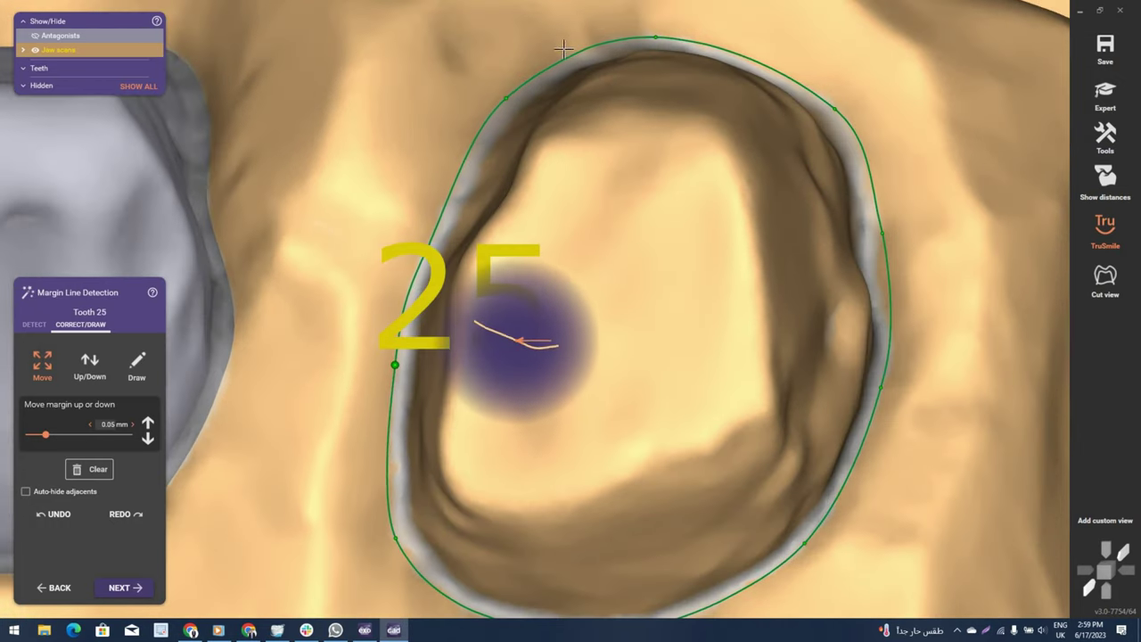
click(656, 37)
click(832, 101)
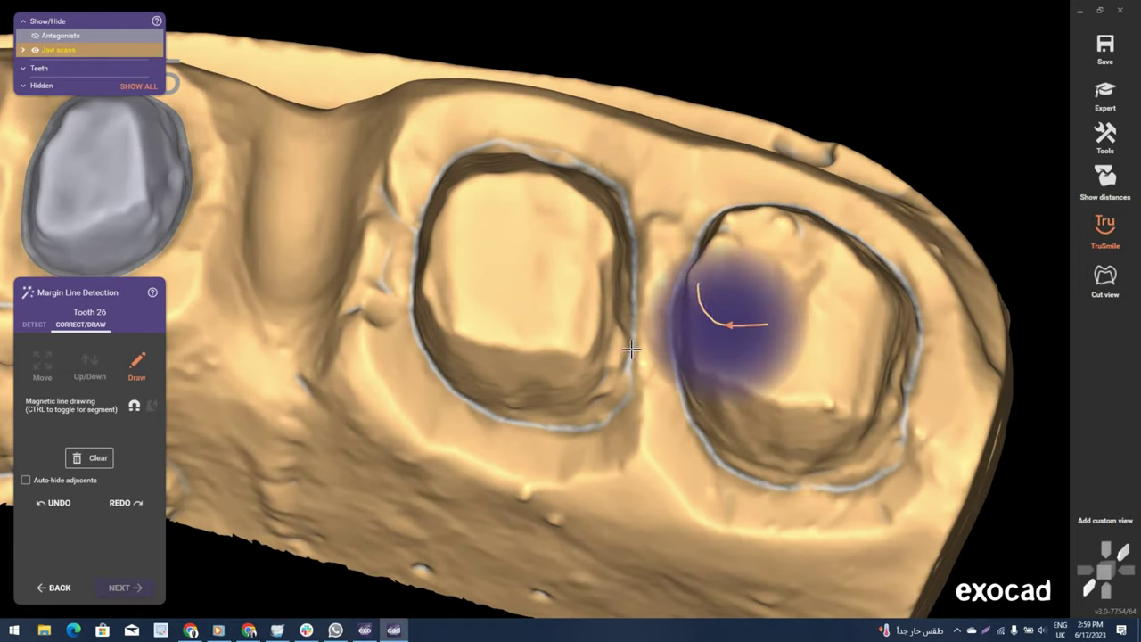
Trace and close the margin outline around the tooth 26 preparation.
click(632, 310)
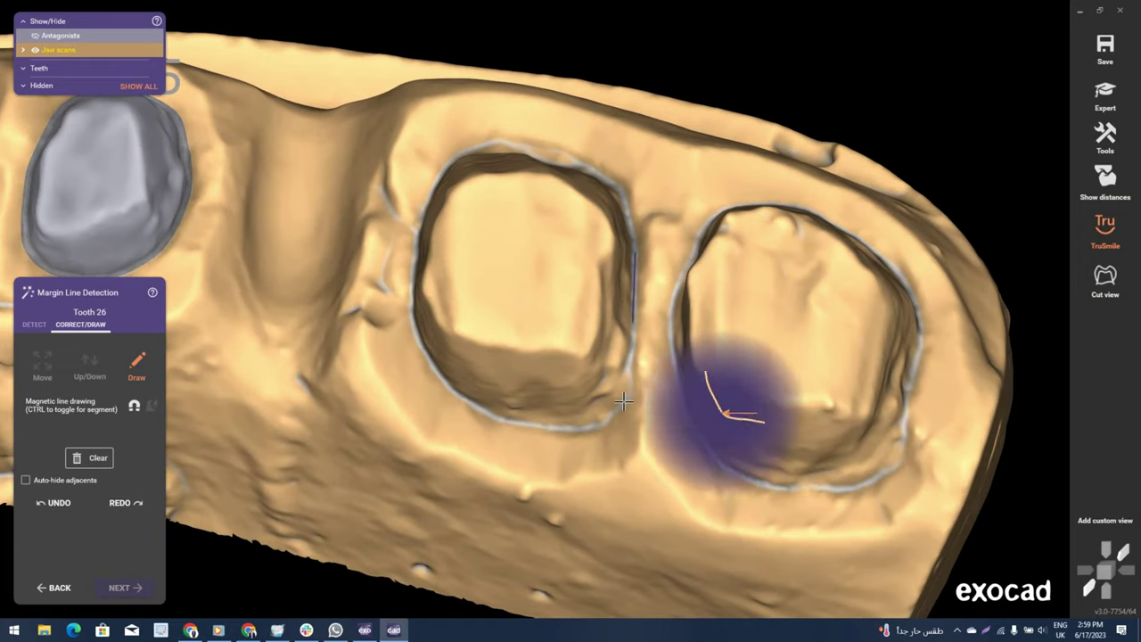
click(616, 411)
click(481, 410)
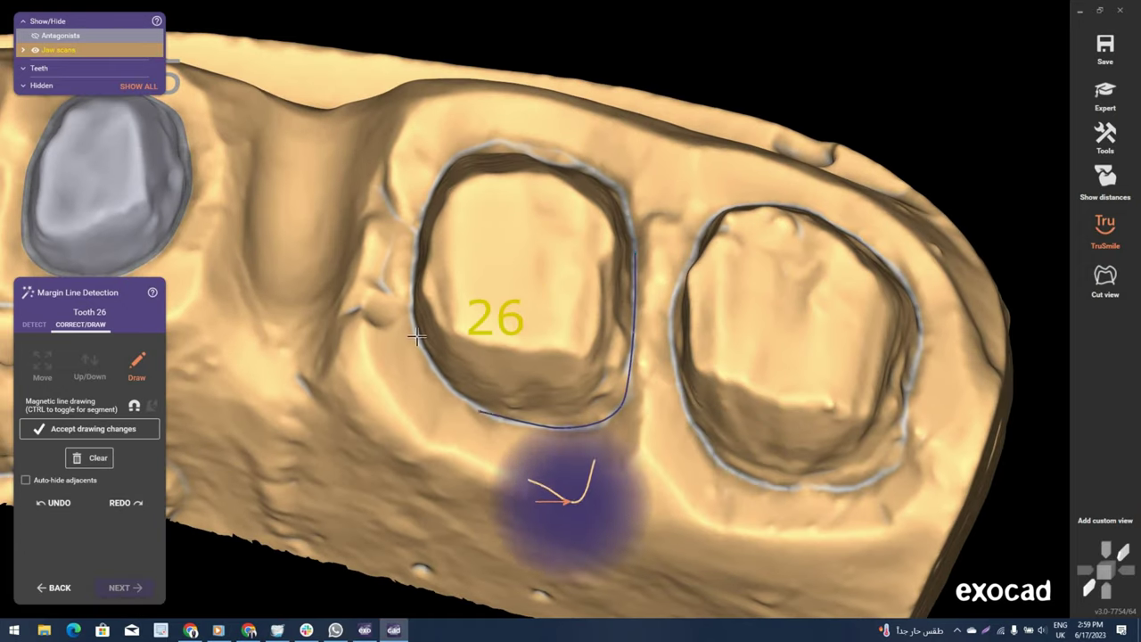
click(446, 159)
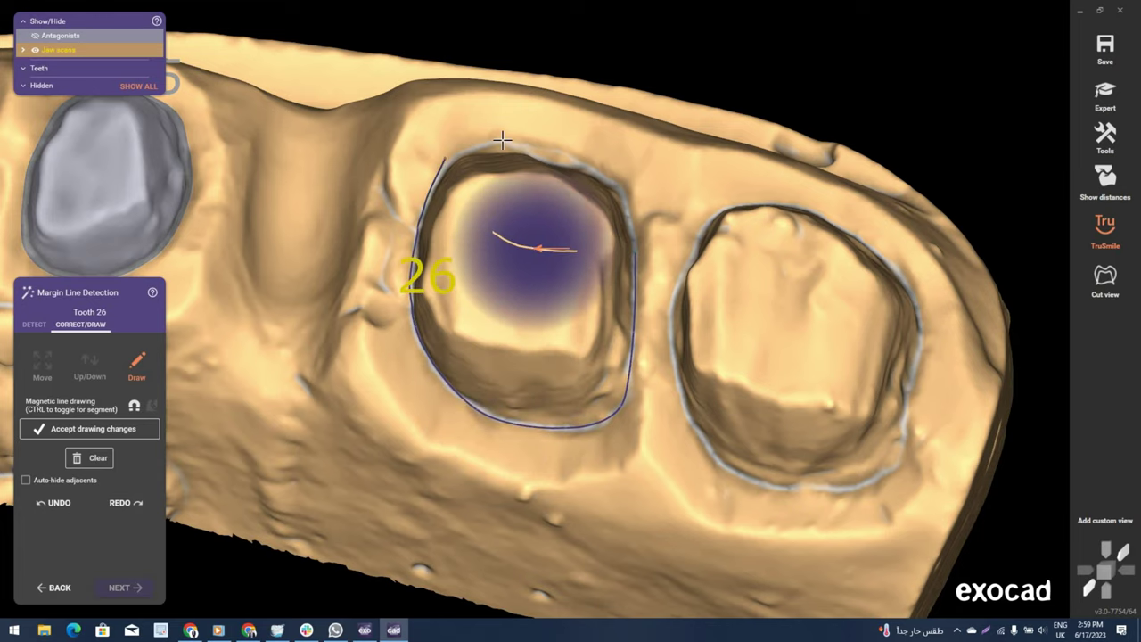
click(539, 140)
click(620, 186)
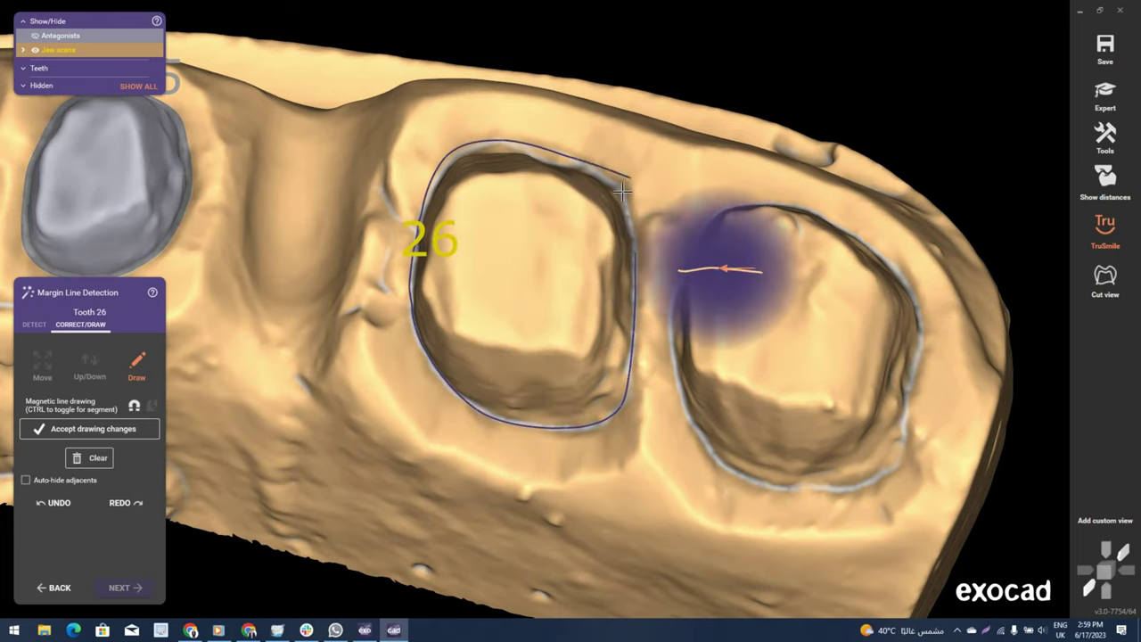
scroll(629, 207, up, 5)
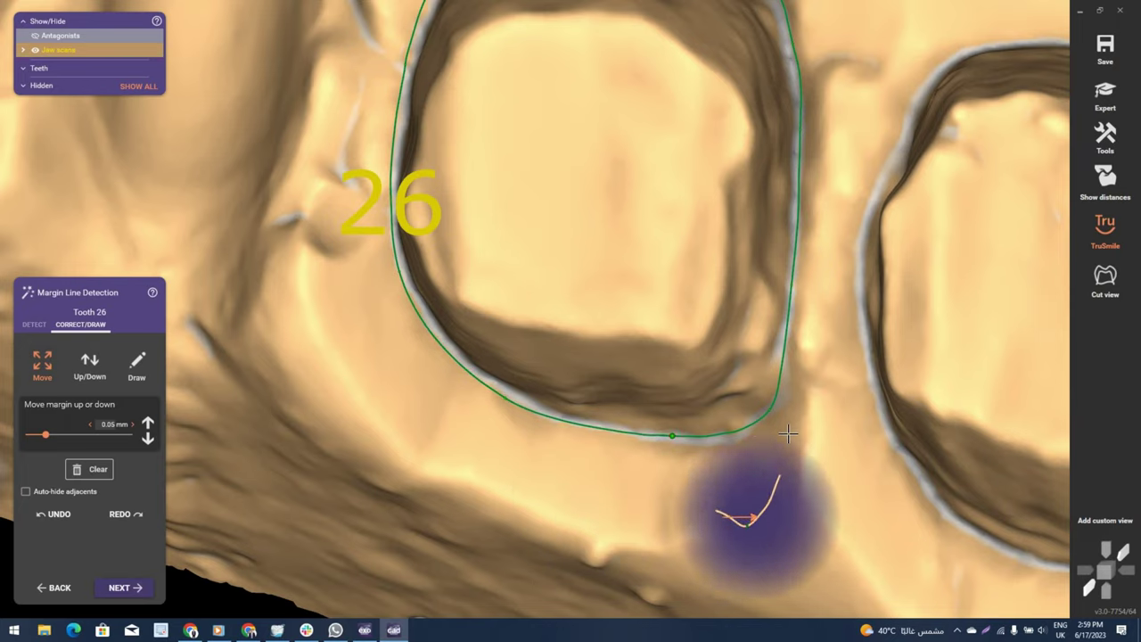
Drag tooth 26's margin points onto the preparation edge, then accept and advance to tooth 27.
drag(653, 430, 703, 437)
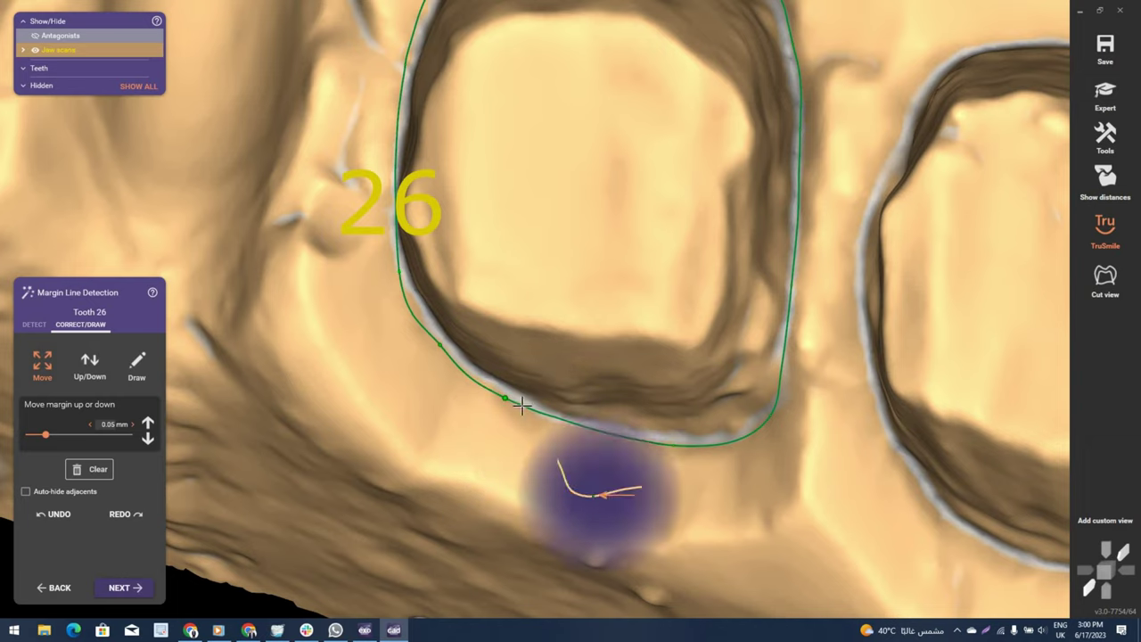
drag(396, 269, 387, 249)
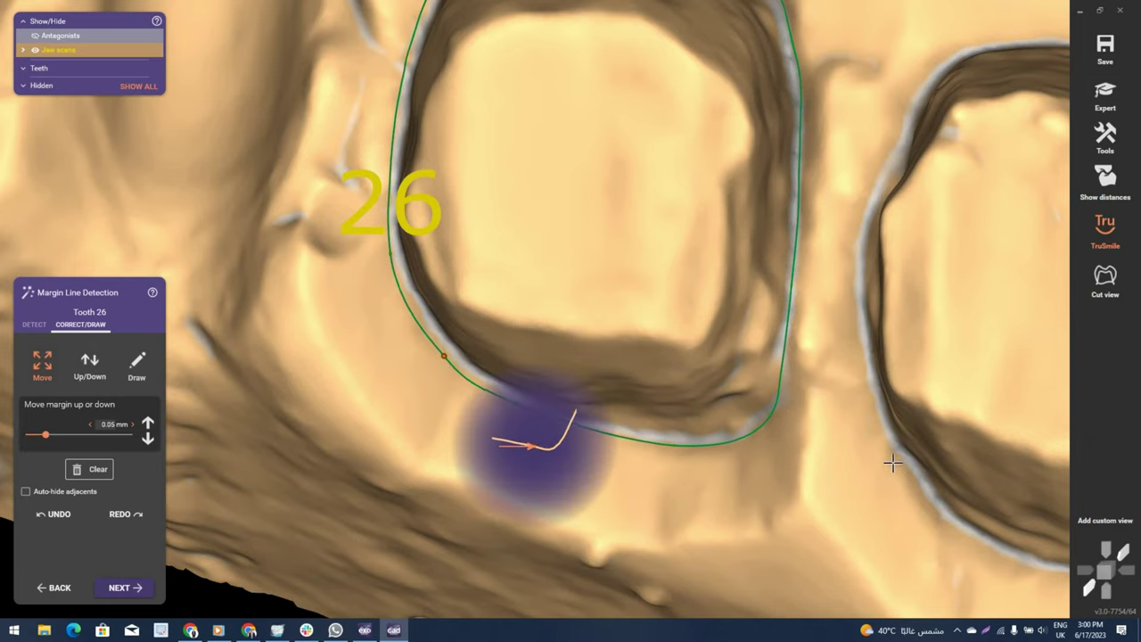
right_drag(892, 461, 811, 393)
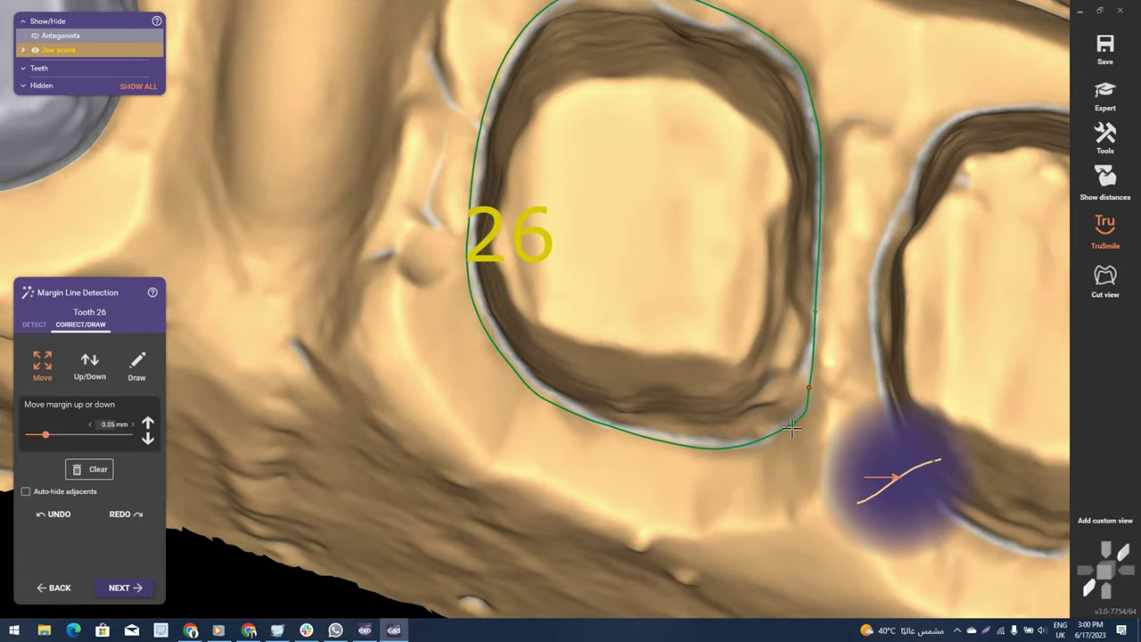
drag(792, 429, 798, 435)
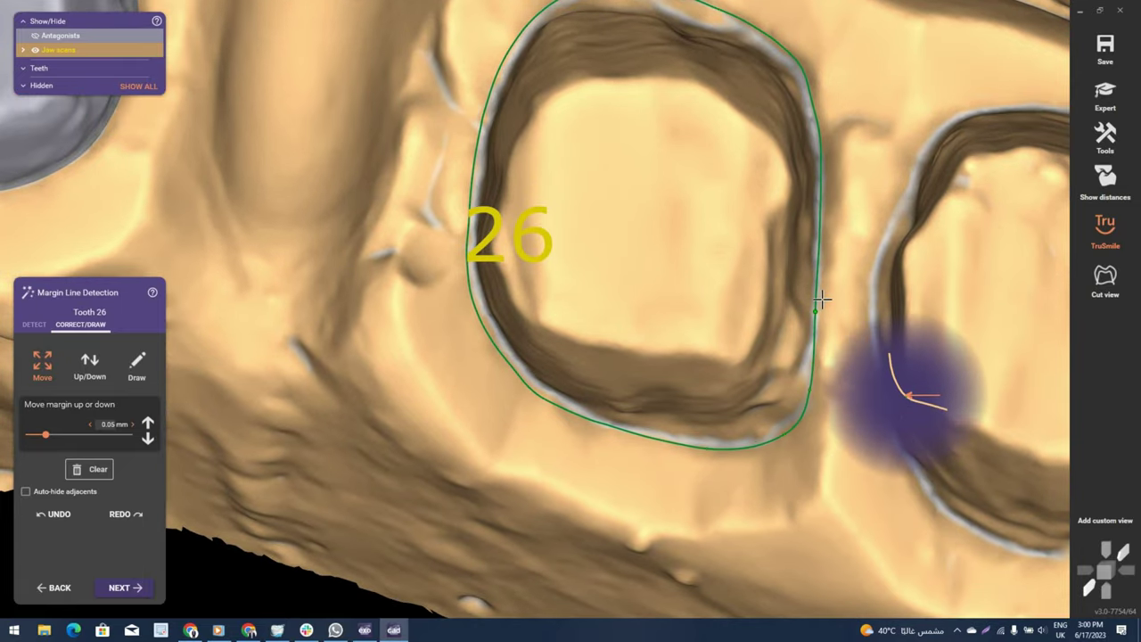
click(821, 301)
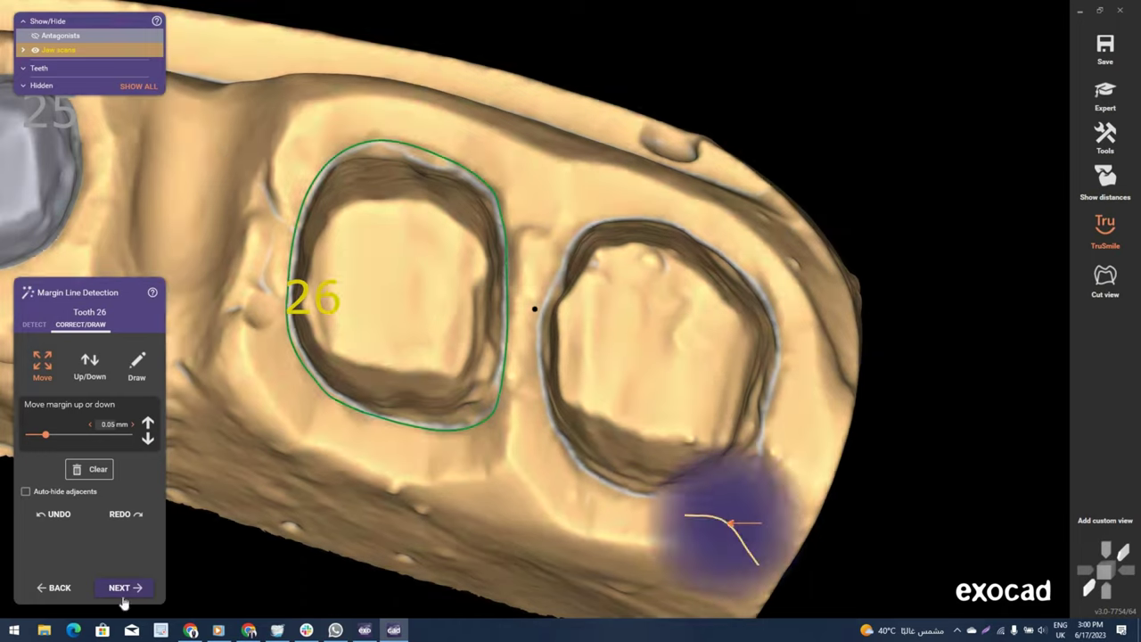
click(126, 587)
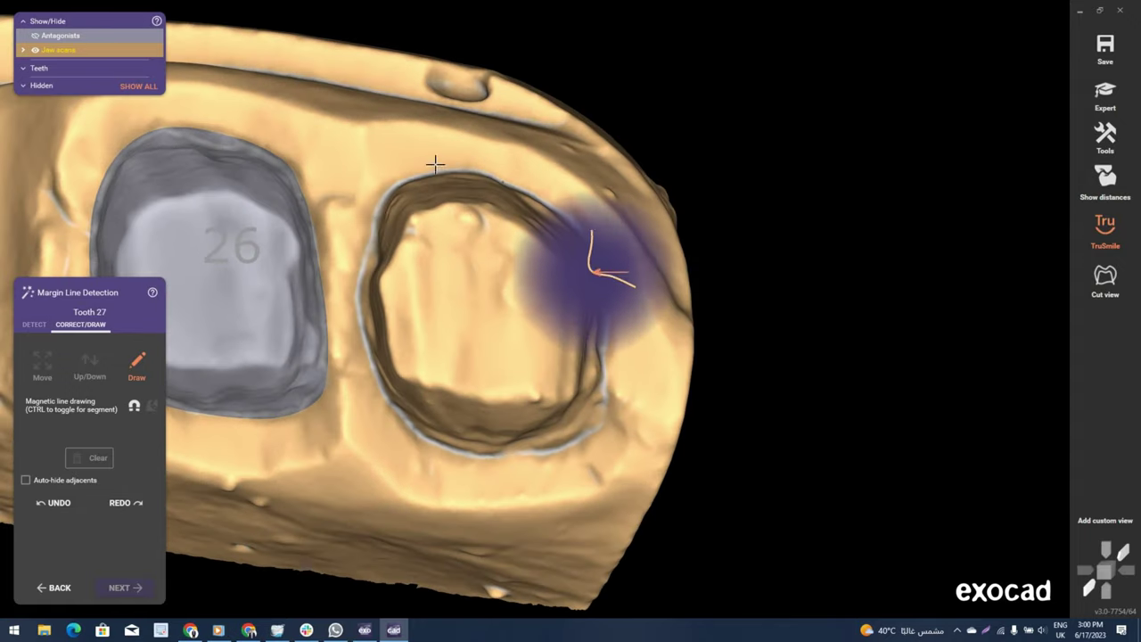
Draw tooth 27's margin along its top-left, left and right sides.
drag(434, 165, 352, 263)
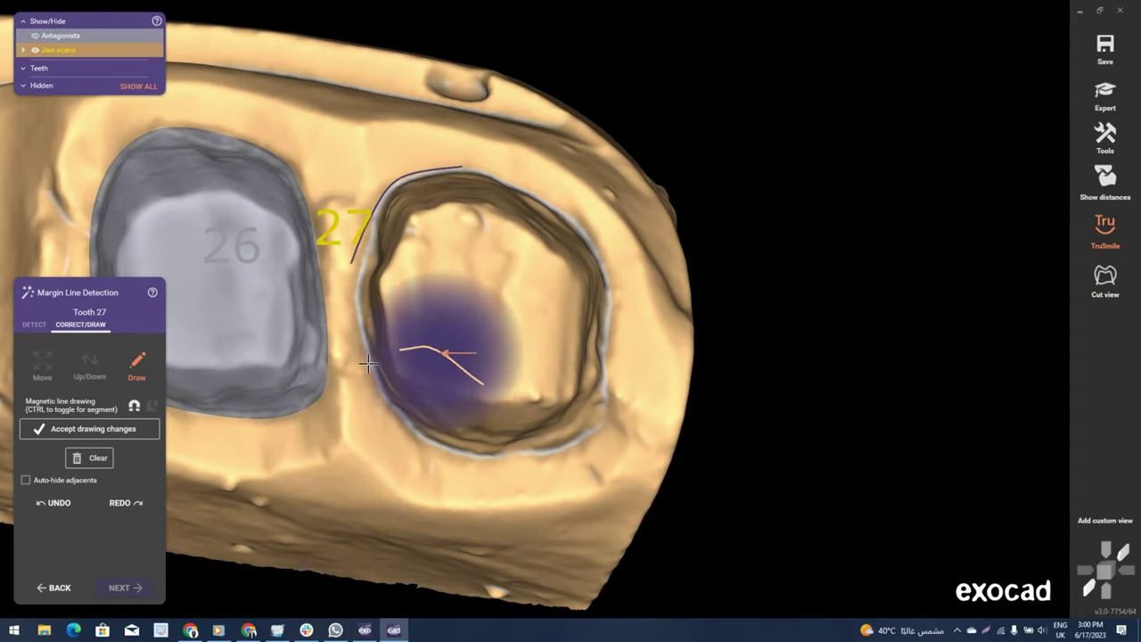
mouse_move(368, 363)
mouse_down()
mouse_move(486, 531)
mouse_move(546, 456)
mouse_move(606, 438)
mouse_move(606, 361)
mouse_up()
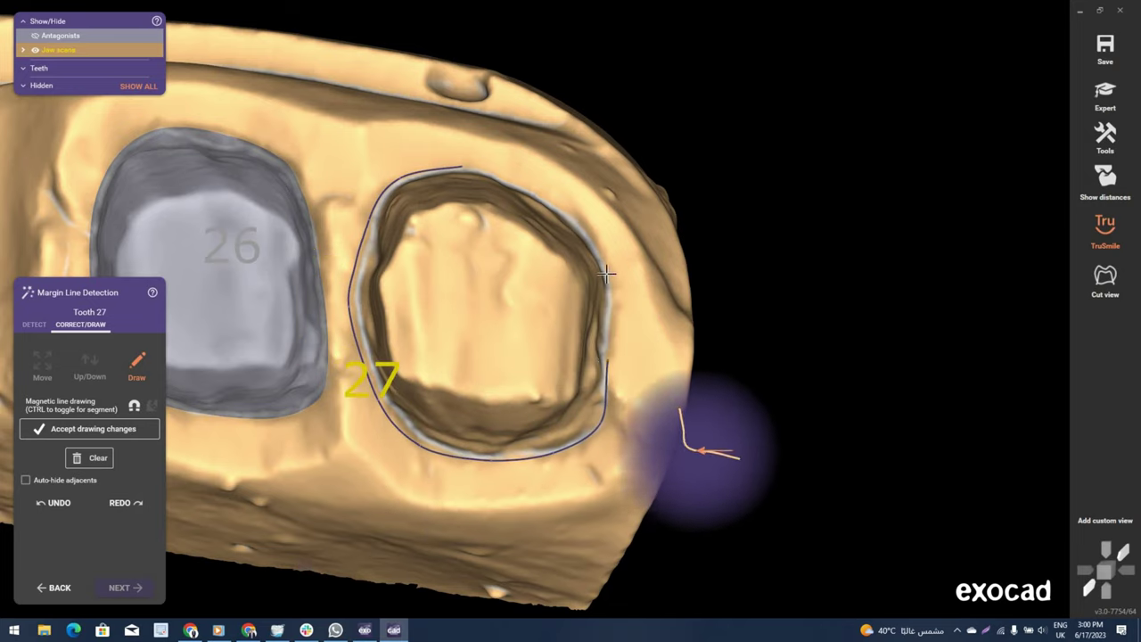
mouse_move(606, 274)
mouse_down()
mouse_move(579, 214)
mouse_move(507, 171)
mouse_up()
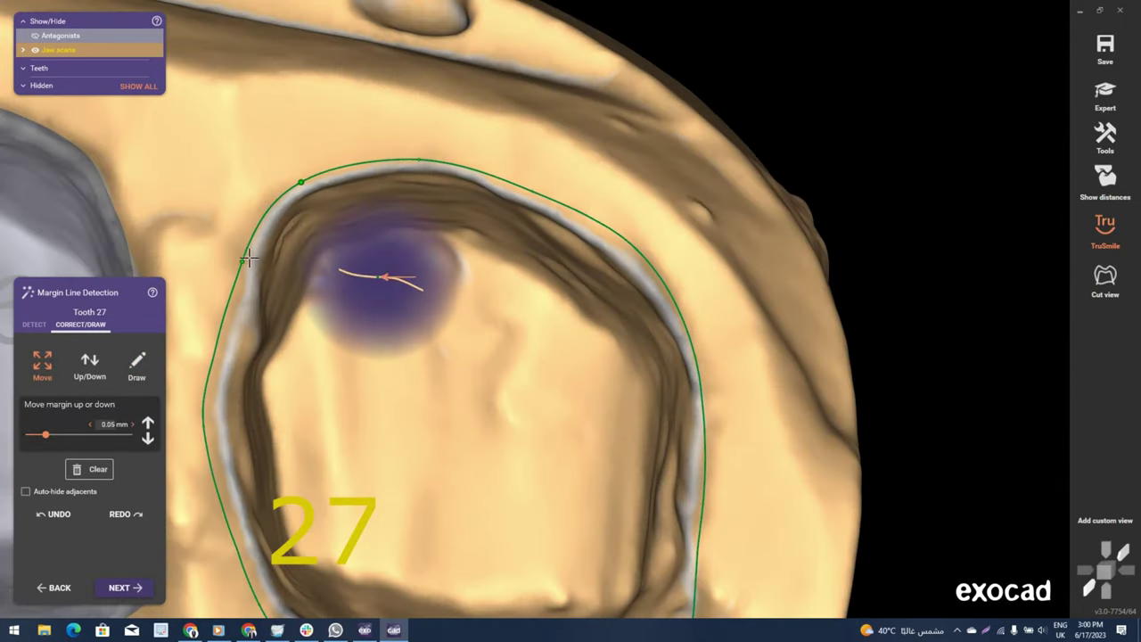
Move tooth 27's left and upper-left margin points onto the preparation edge and review the margin.
drag(214, 342, 229, 348)
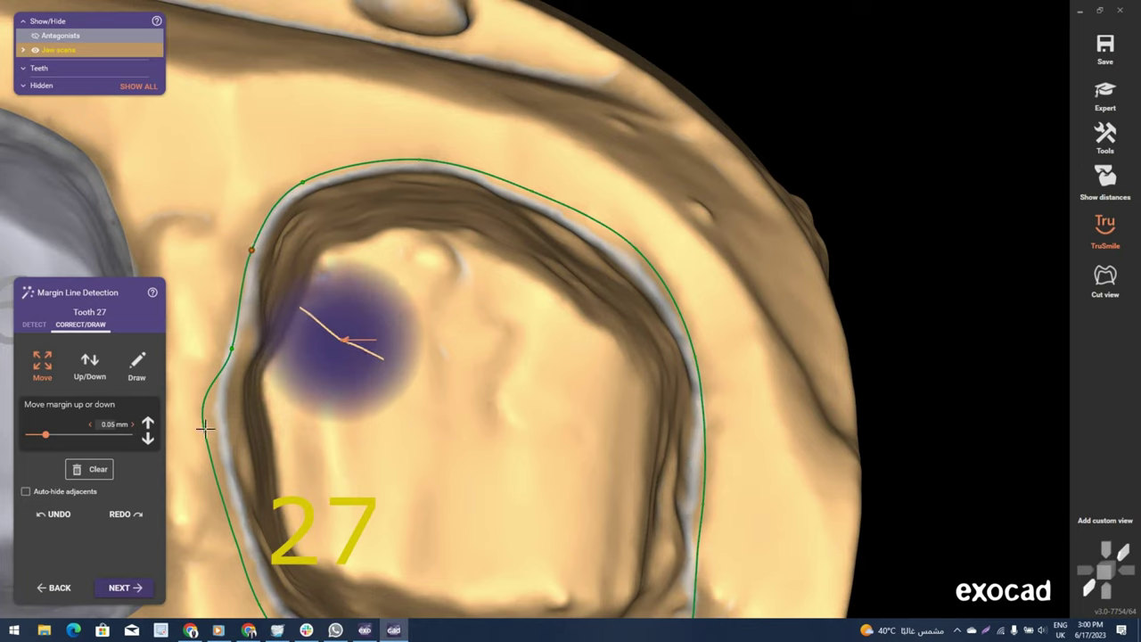
mouse_move(243, 253)
mouse_down()
mouse_move(231, 383)
mouse_move(225, 352)
mouse_up()
right_drag(299, 450, 295, 401)
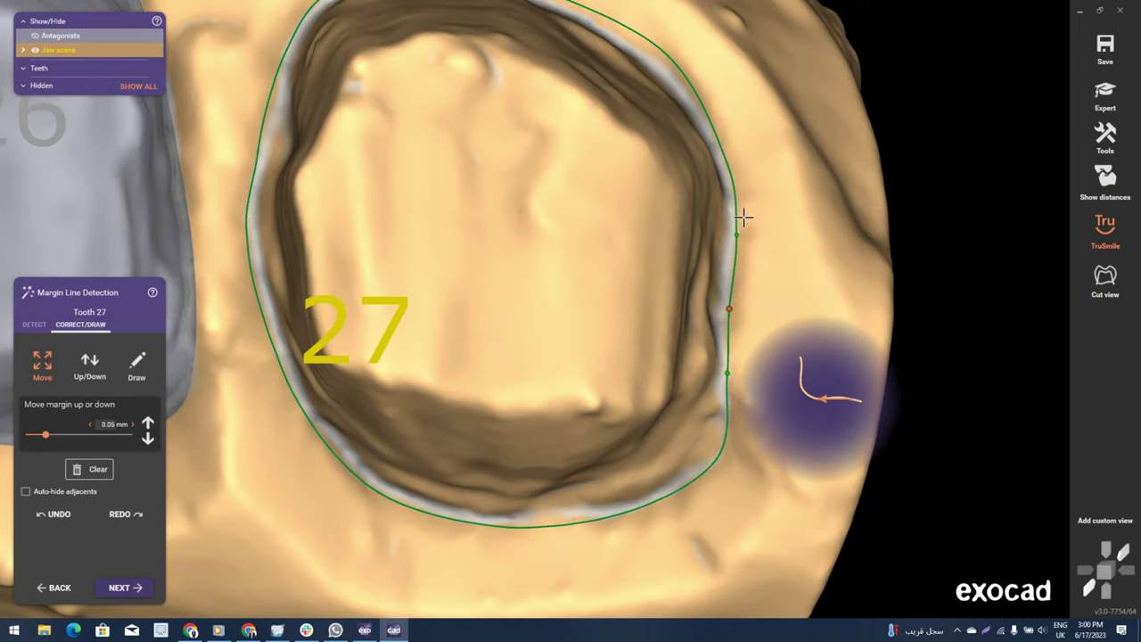
scroll(734, 165, down, 2)
scroll(734, 166, up, 1)
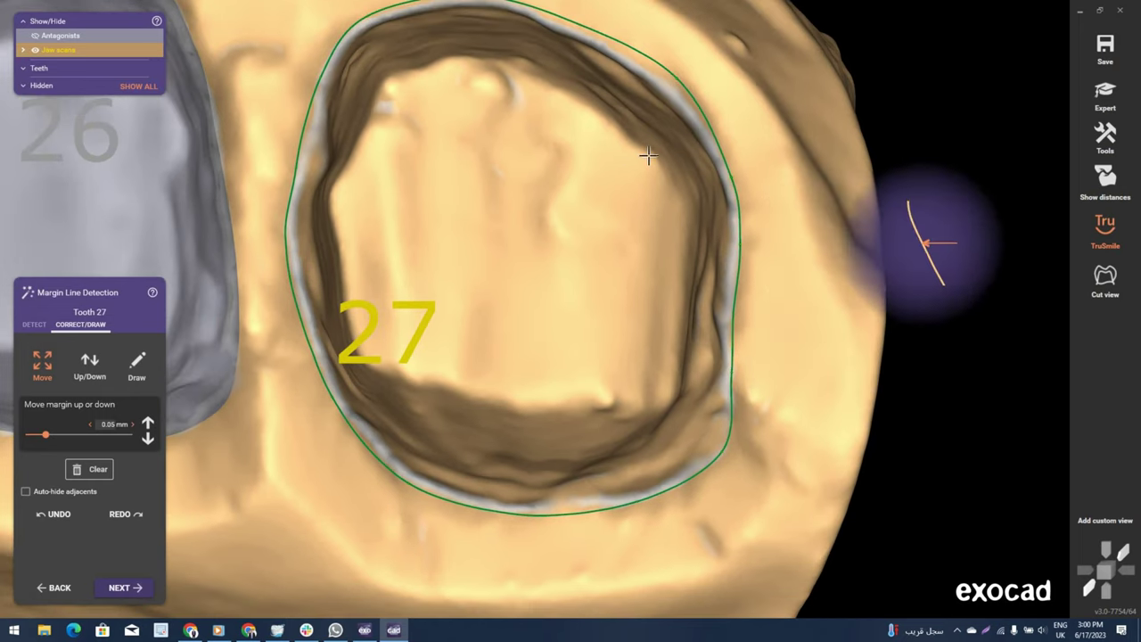
scroll(655, 156, up, 1)
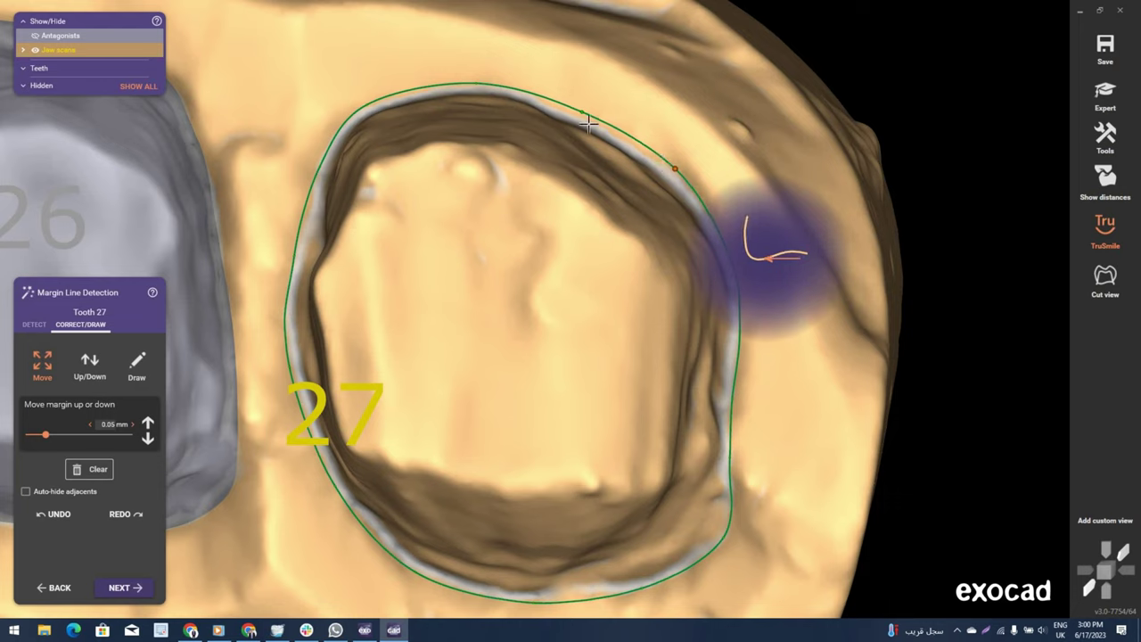
scroll(622, 258, down, 3)
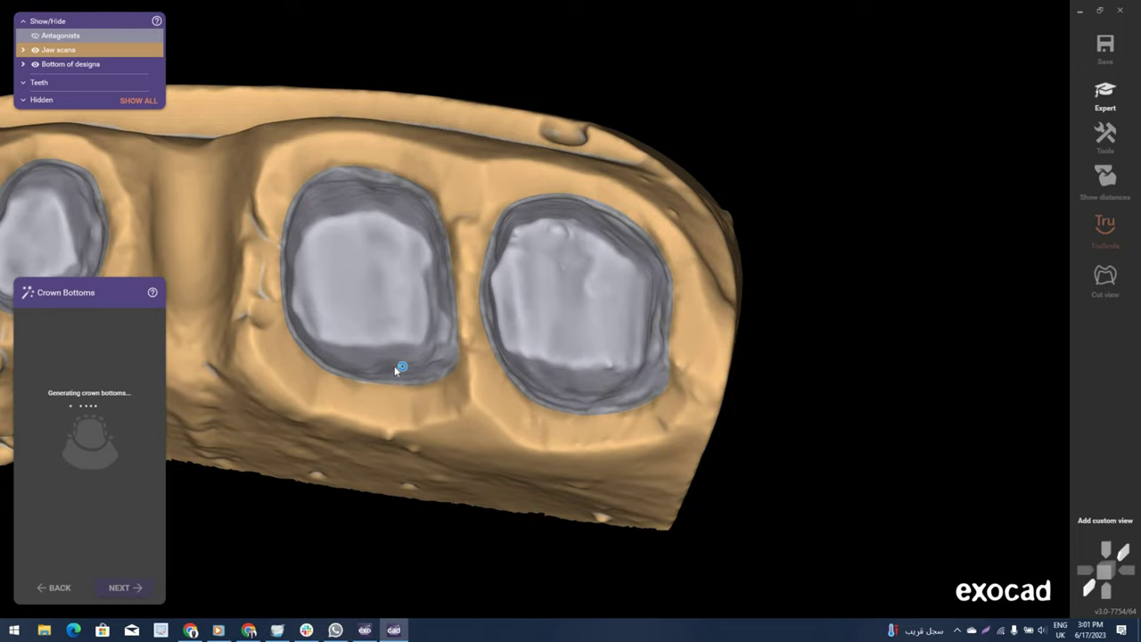
Save the occlusal view of the whole lower arch as Custom view 1.
scroll(305, 342, down, 3)
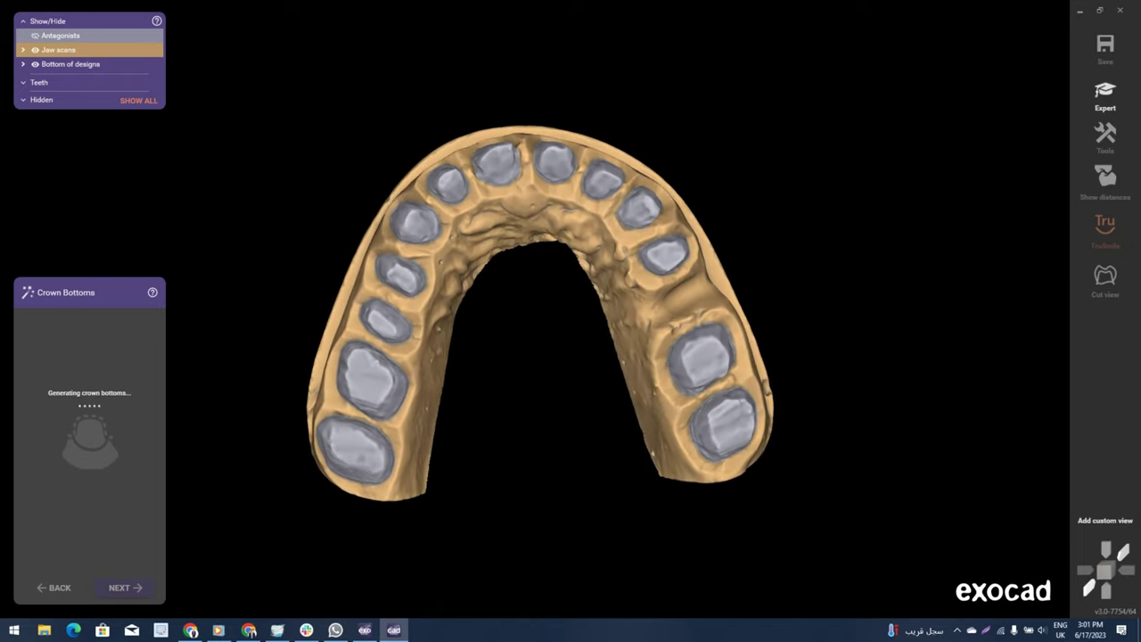
click(1104, 521)
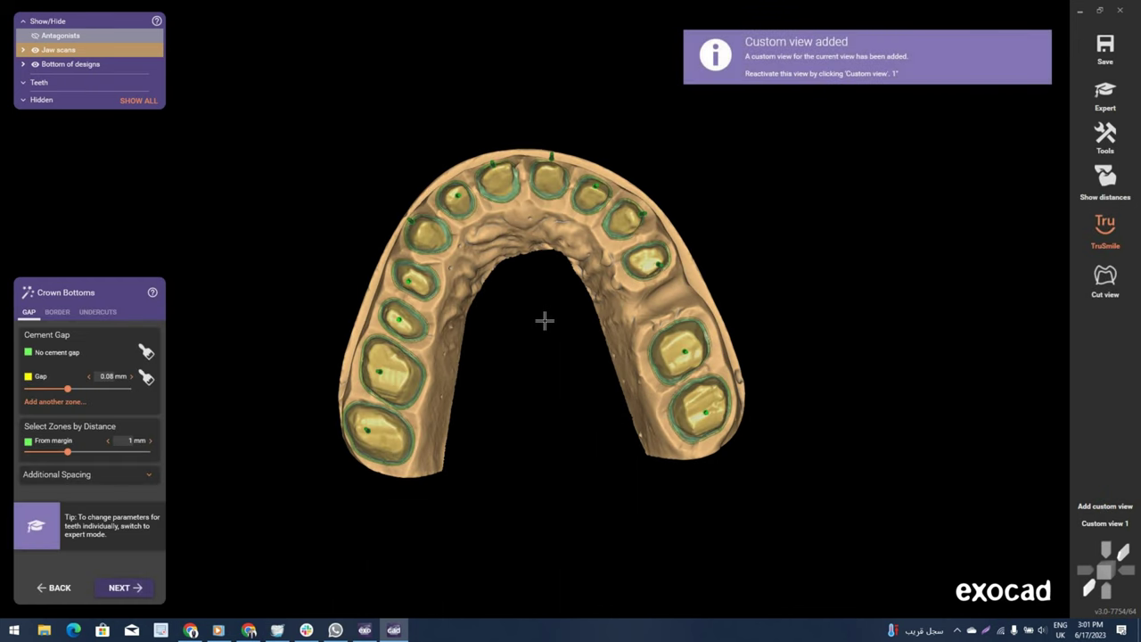
scroll(535, 339, up, 2)
Set a unique insertion direction from the current view for teeth 17–14, then switch to the 13–23 group.
right_click(528, 348)
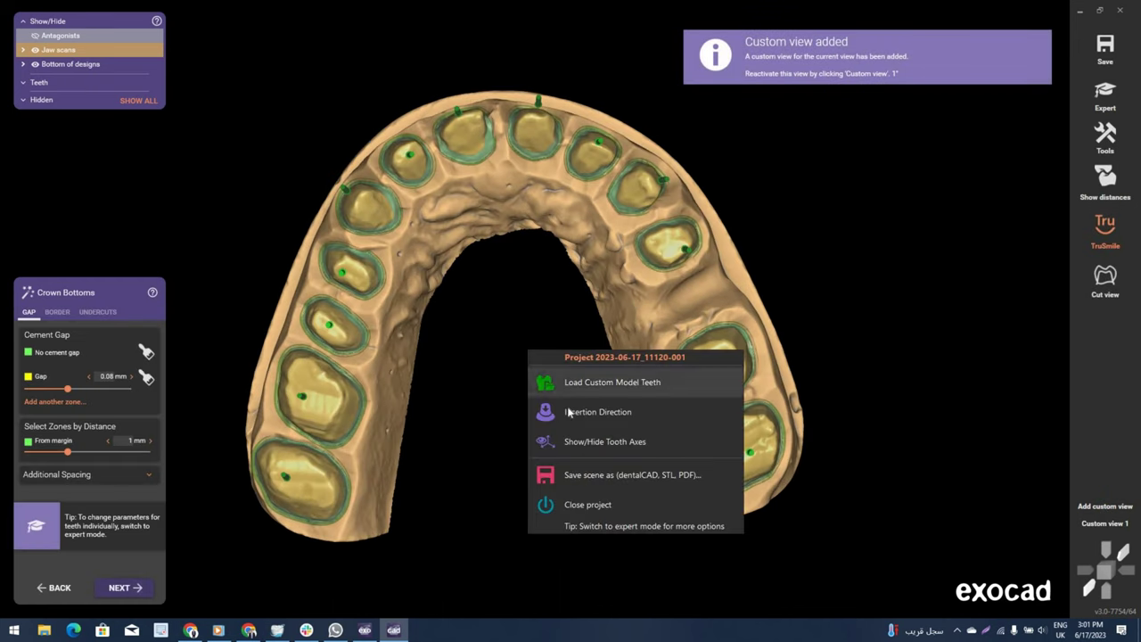
click(558, 405)
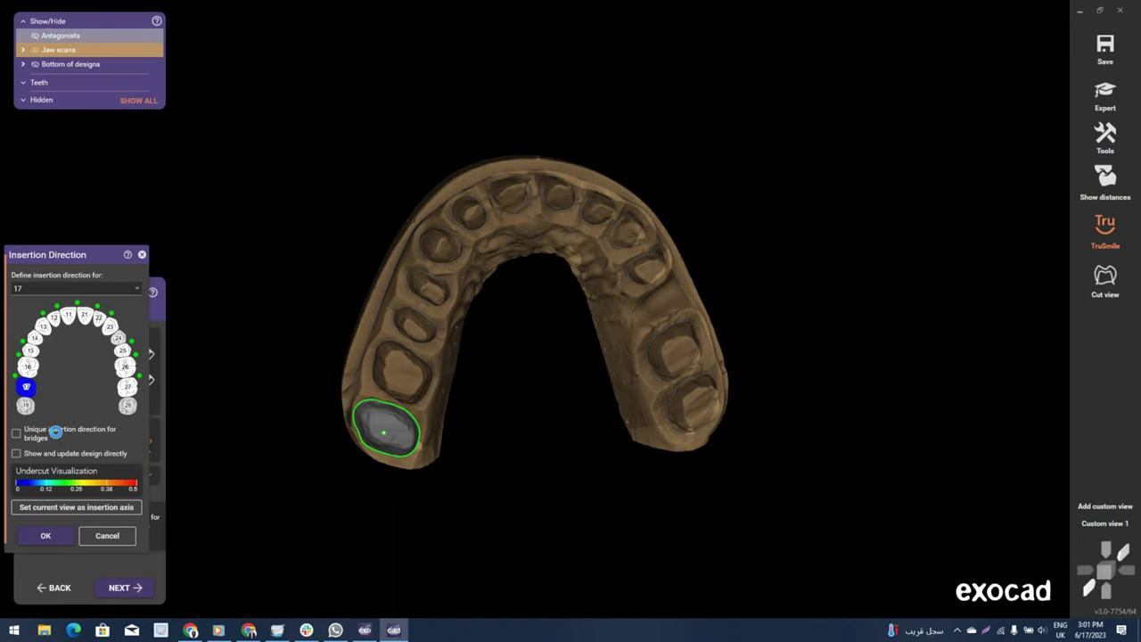
click(405, 341)
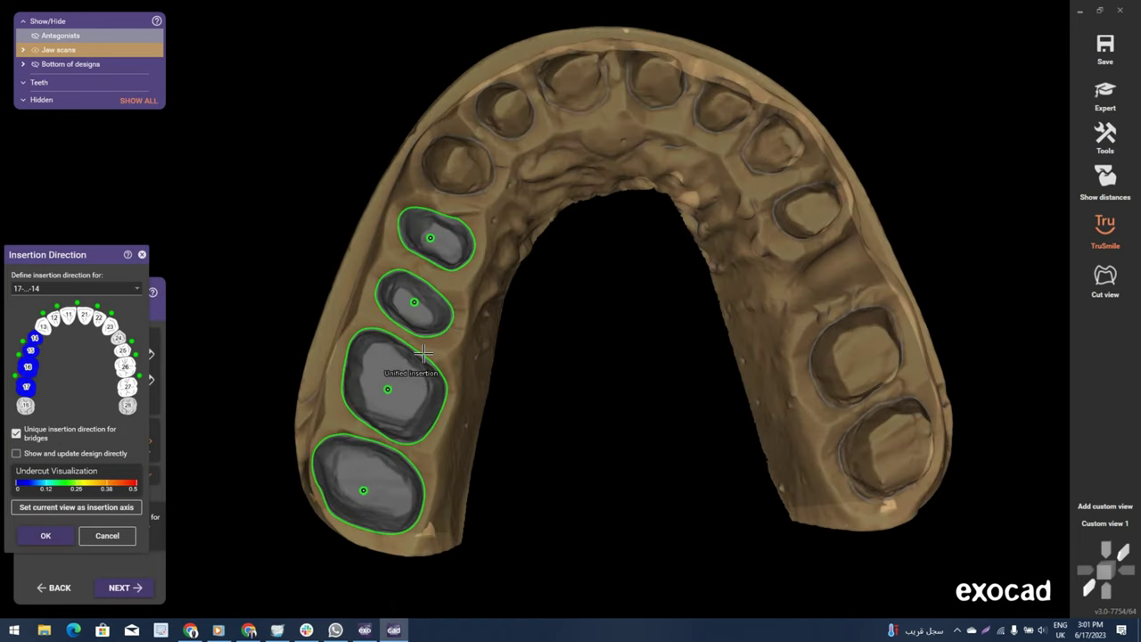
click(102, 504)
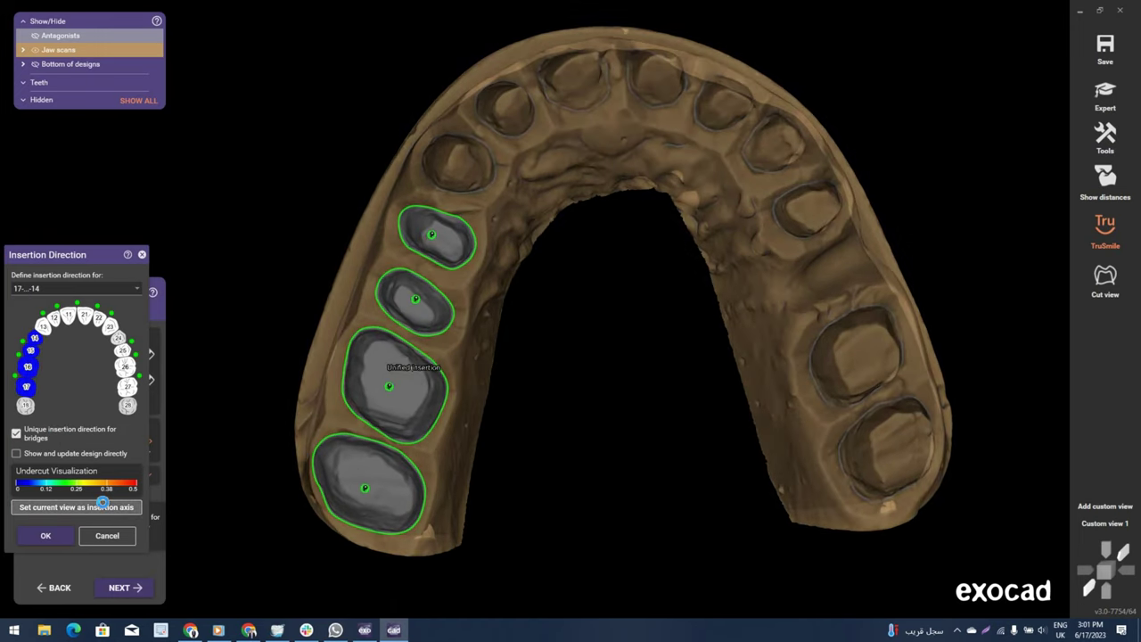
click(76, 288)
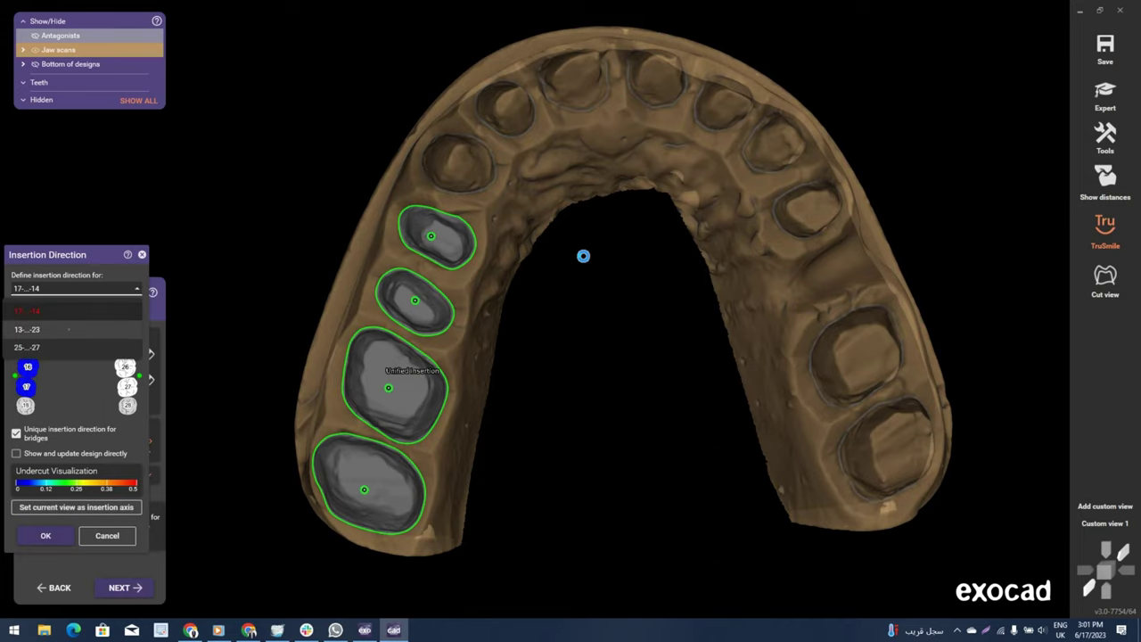
key(Return)
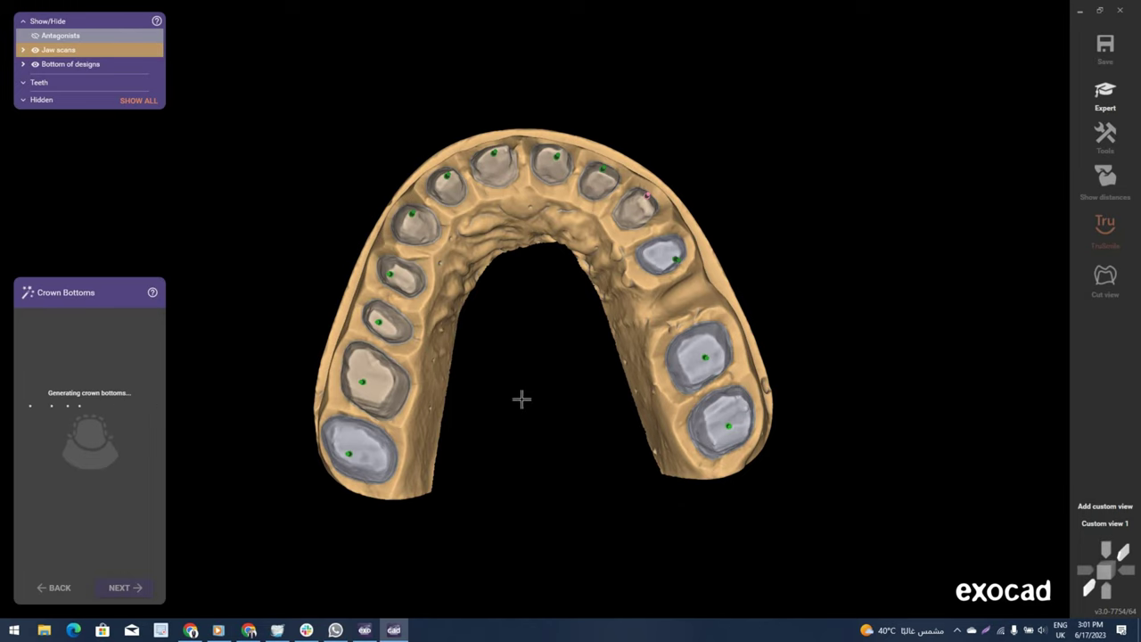
Open the Insertion Direction settings and choose the 25–27 tooth group.
right_click(548, 436)
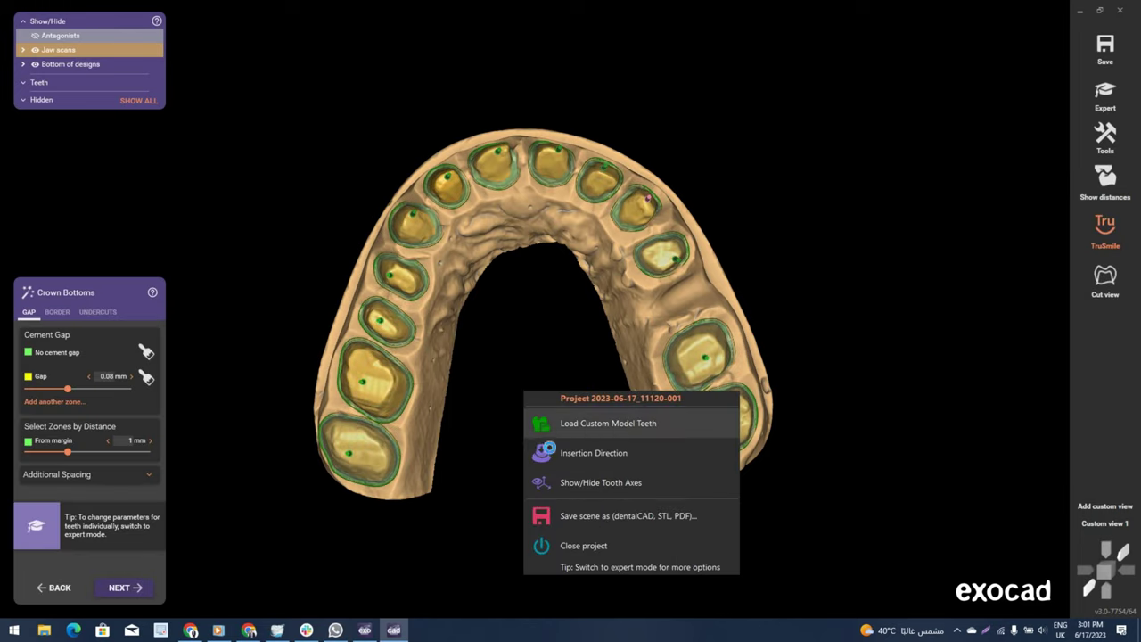
click(525, 441)
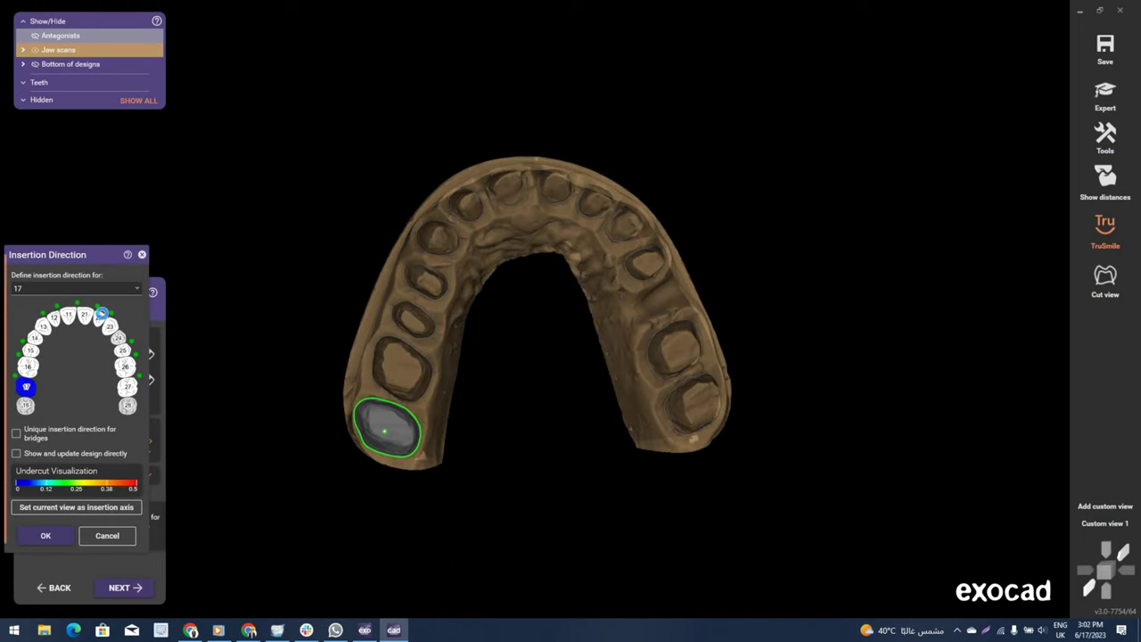
scroll(119, 295, down, 1)
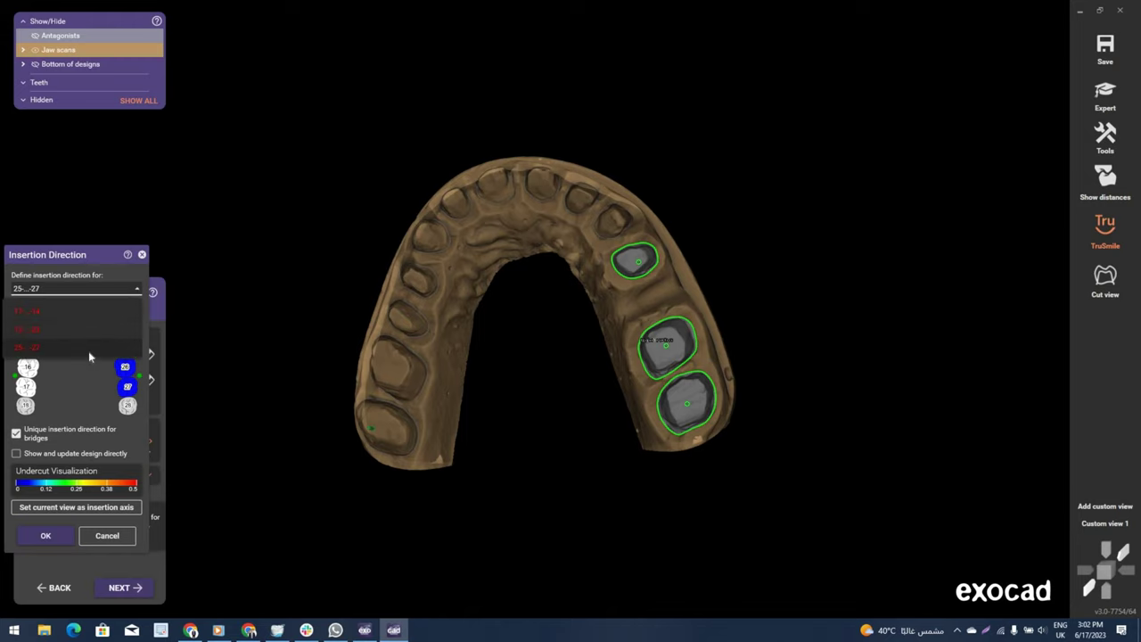
click(89, 351)
scroll(687, 365, up, 3)
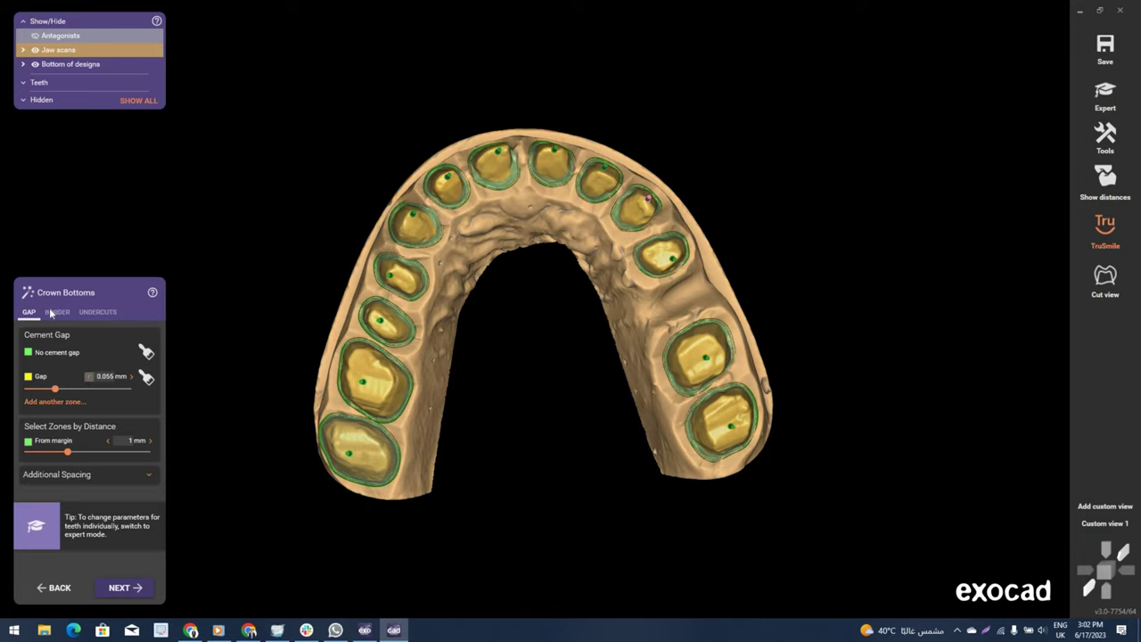
Set the horizontal crown border to 0 mm and border angle to 0°, then regenerate the crown bottoms.
click(13, 361)
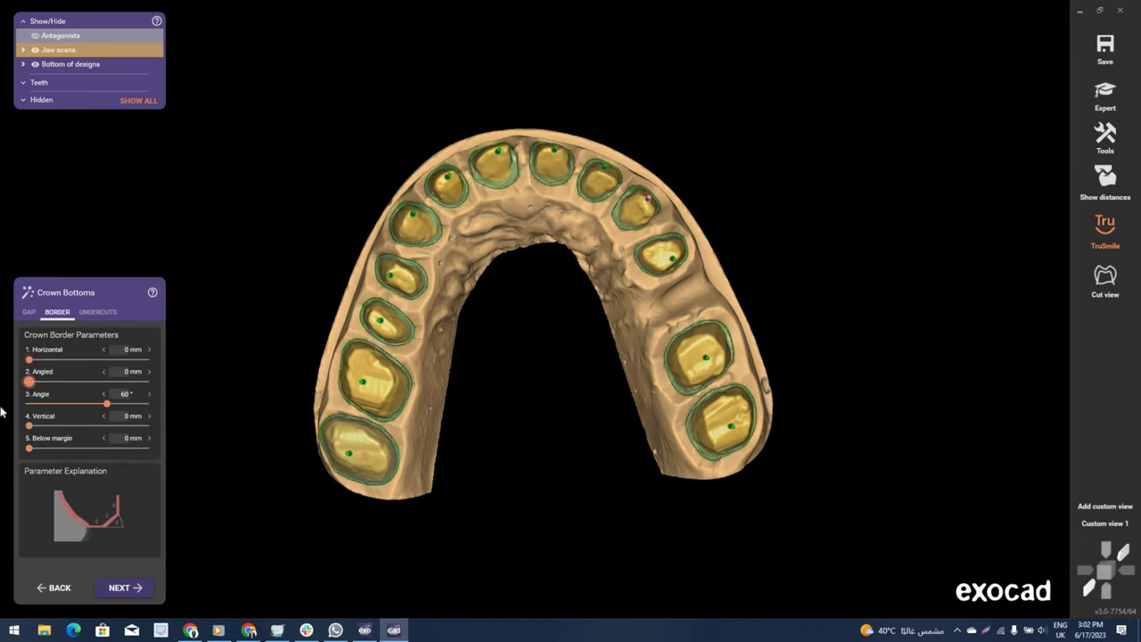
click(30, 404)
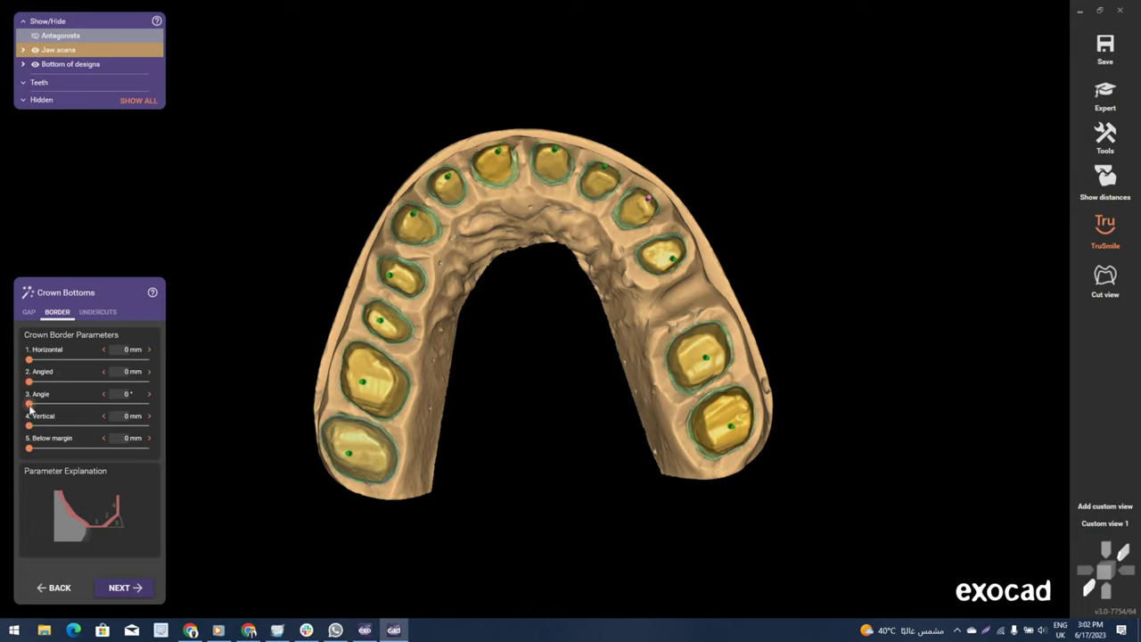
click(97, 311)
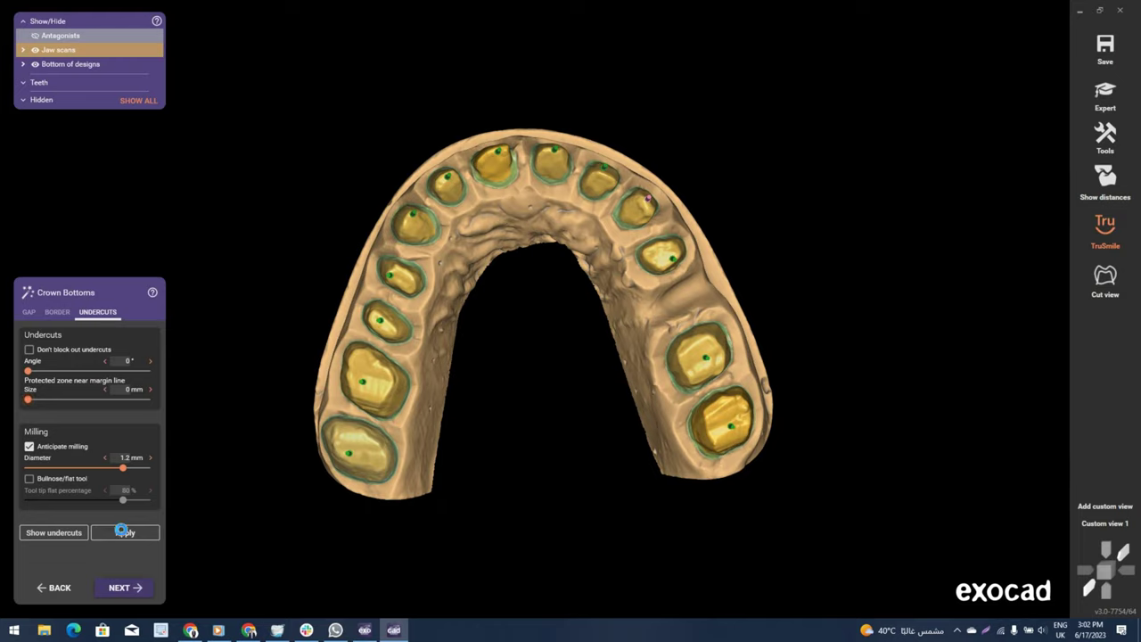
click(124, 533)
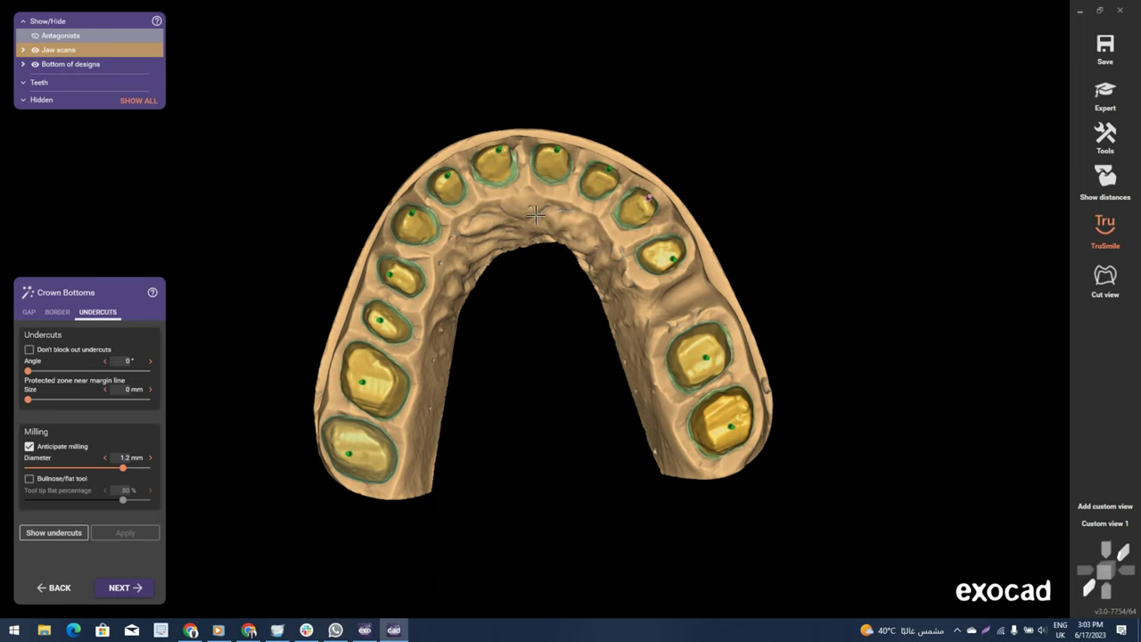
scroll(701, 214, up, 2)
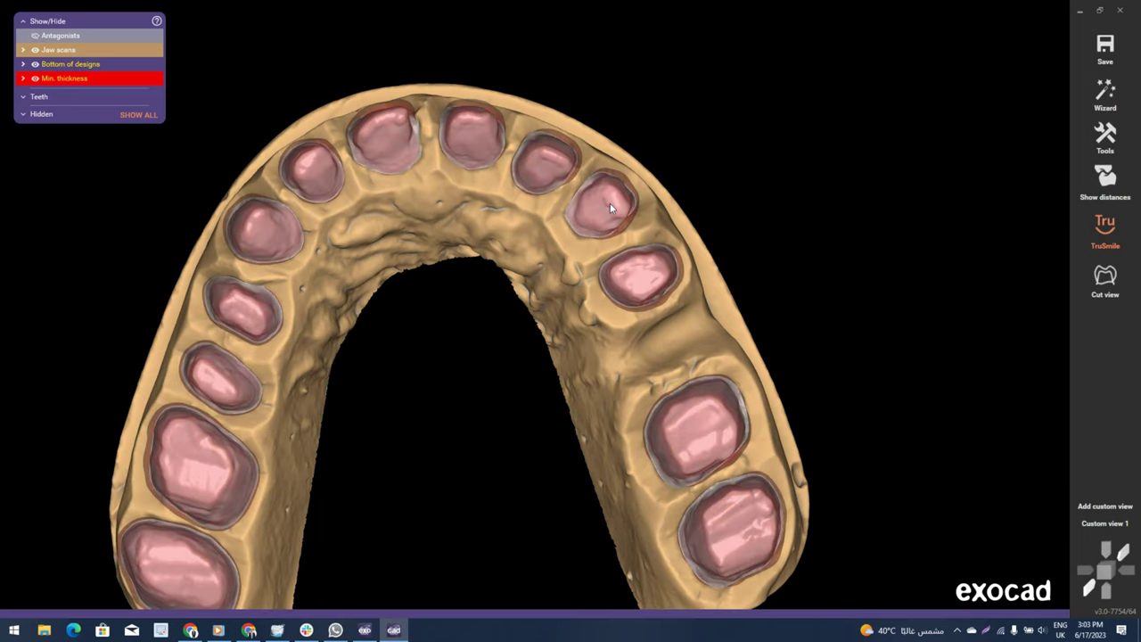
Correct tooth 23's margin line and apply it with Enter to regenerate the arch.
right_click(622, 233)
click(653, 241)
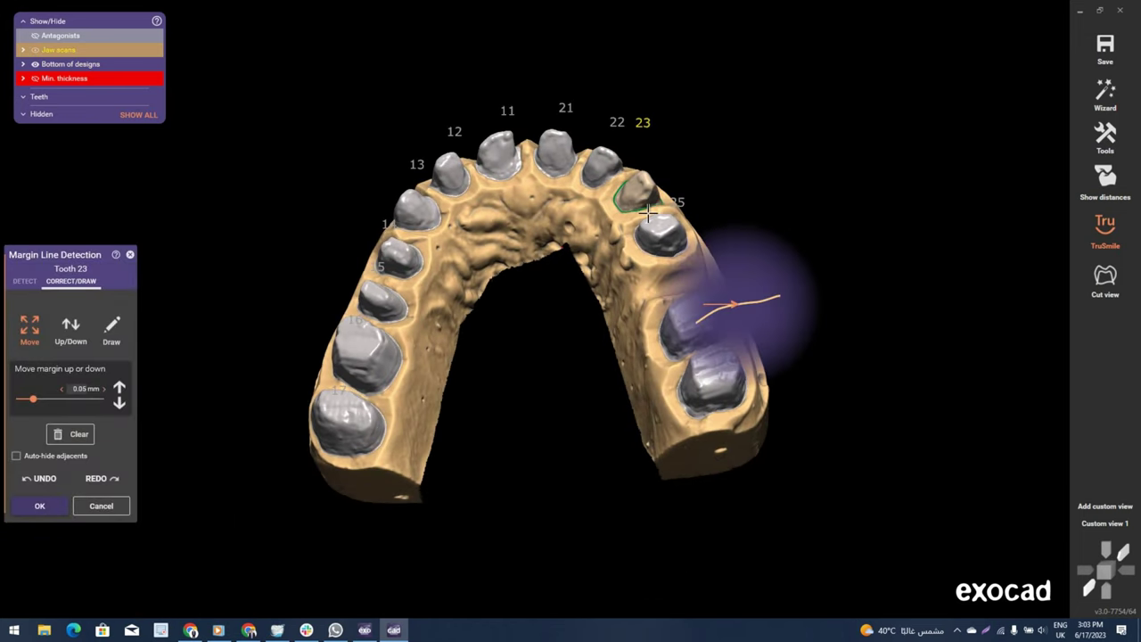
scroll(649, 210, up, 2)
scroll(647, 213, up, 2)
scroll(644, 214, up, 2)
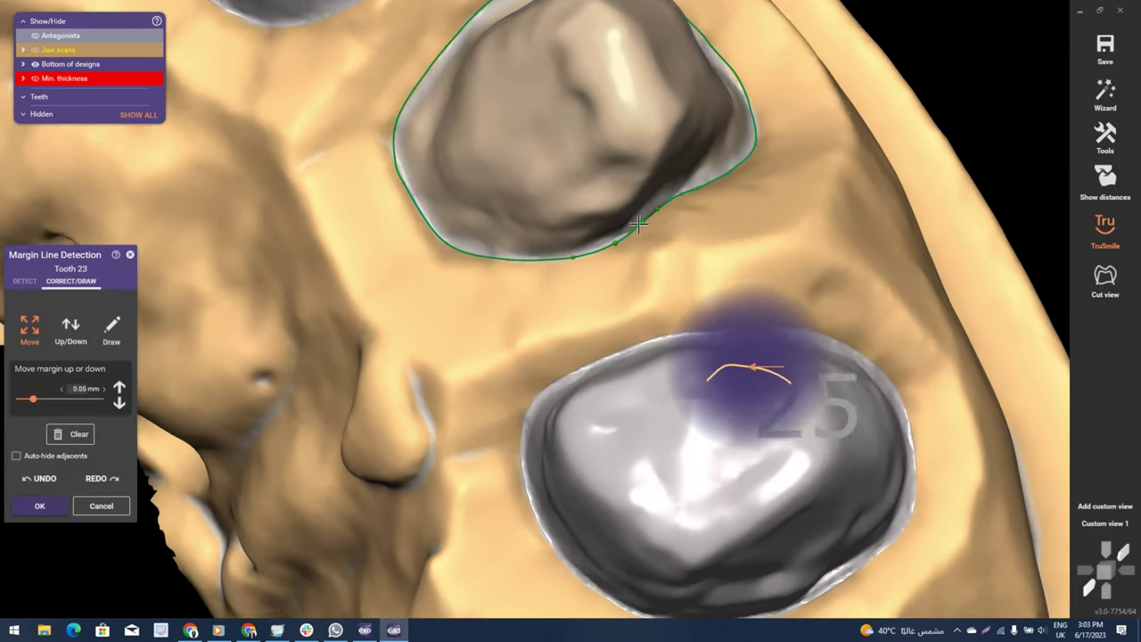
scroll(640, 215, up, 2)
scroll(639, 216, up, 2)
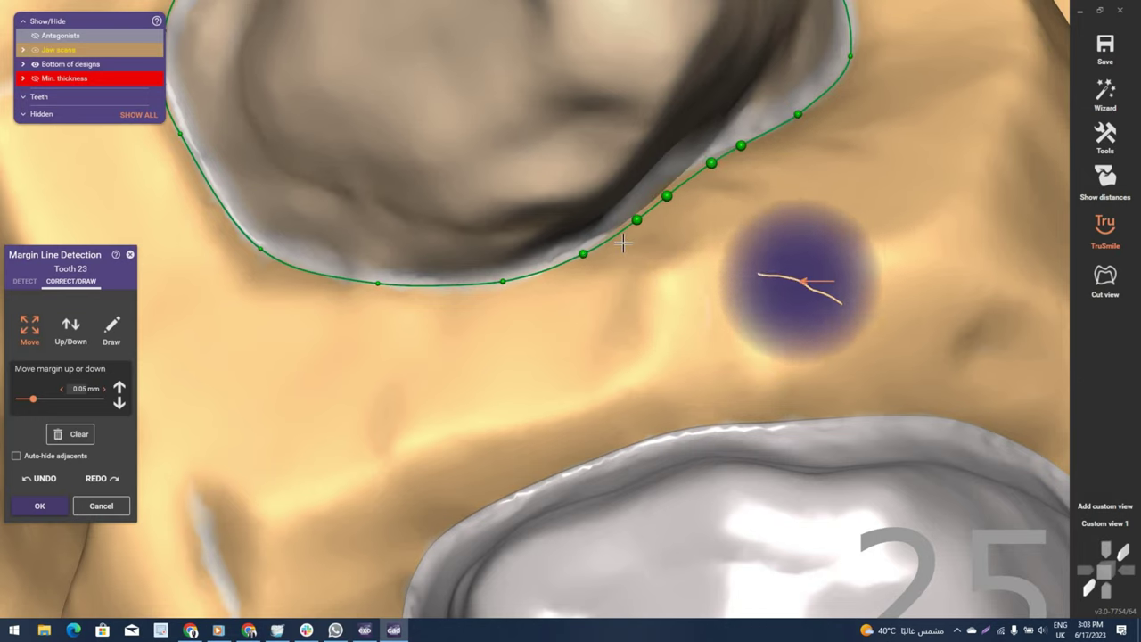
scroll(624, 245, down, 2)
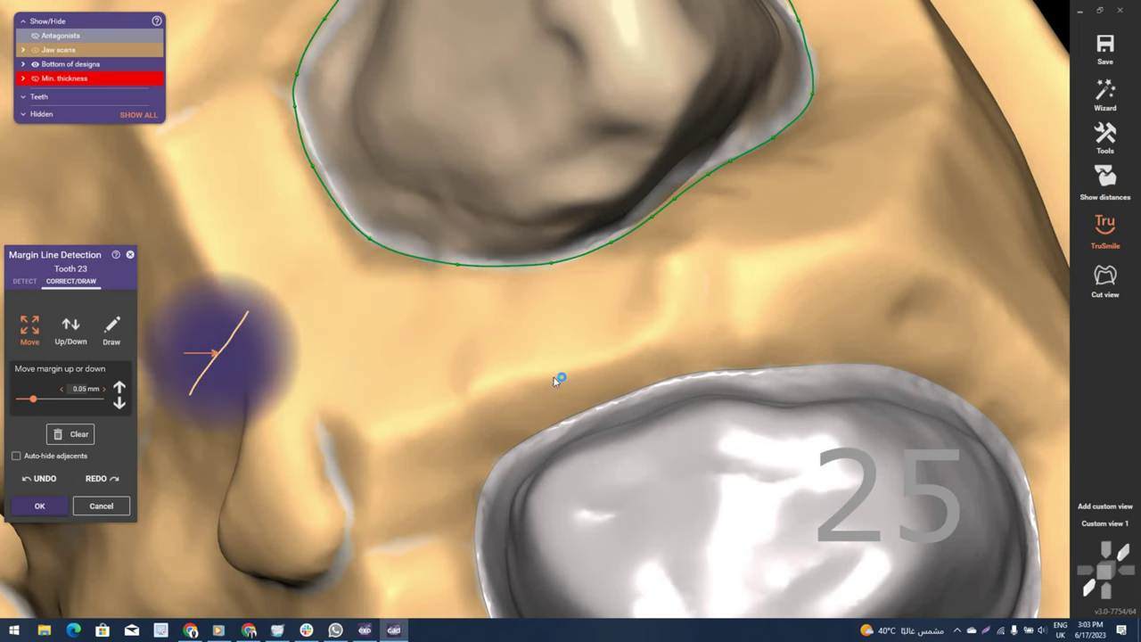
key(Return)
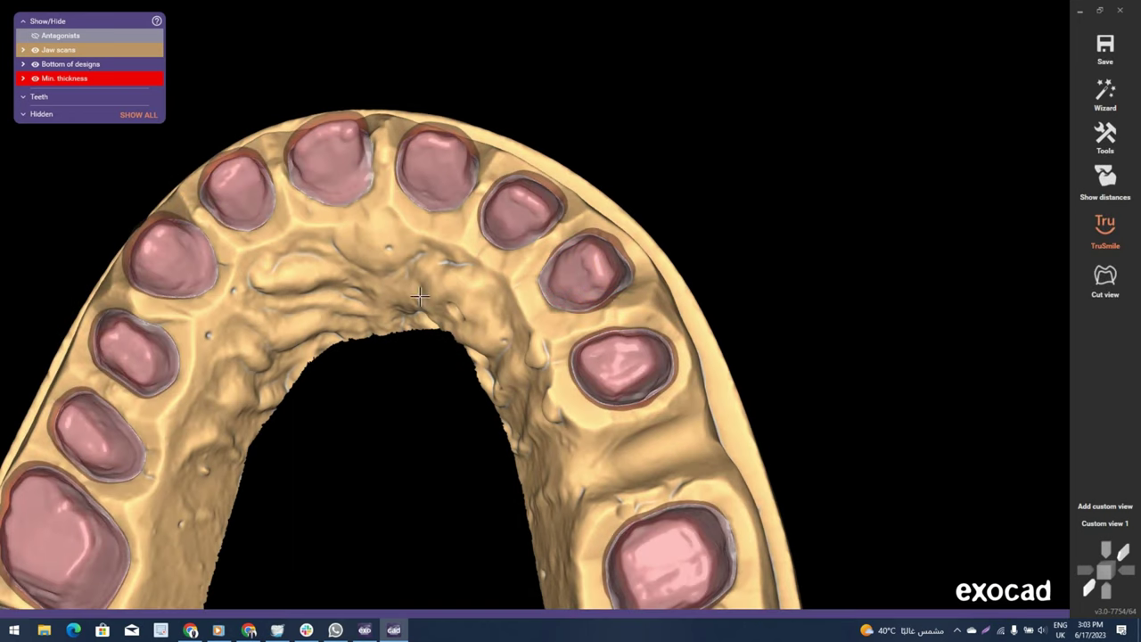
Group teeth 14–17 under one insertion direction aligned to the current view and accept.
scroll(561, 357, down, 3)
right_drag(561, 357, 506, 376)
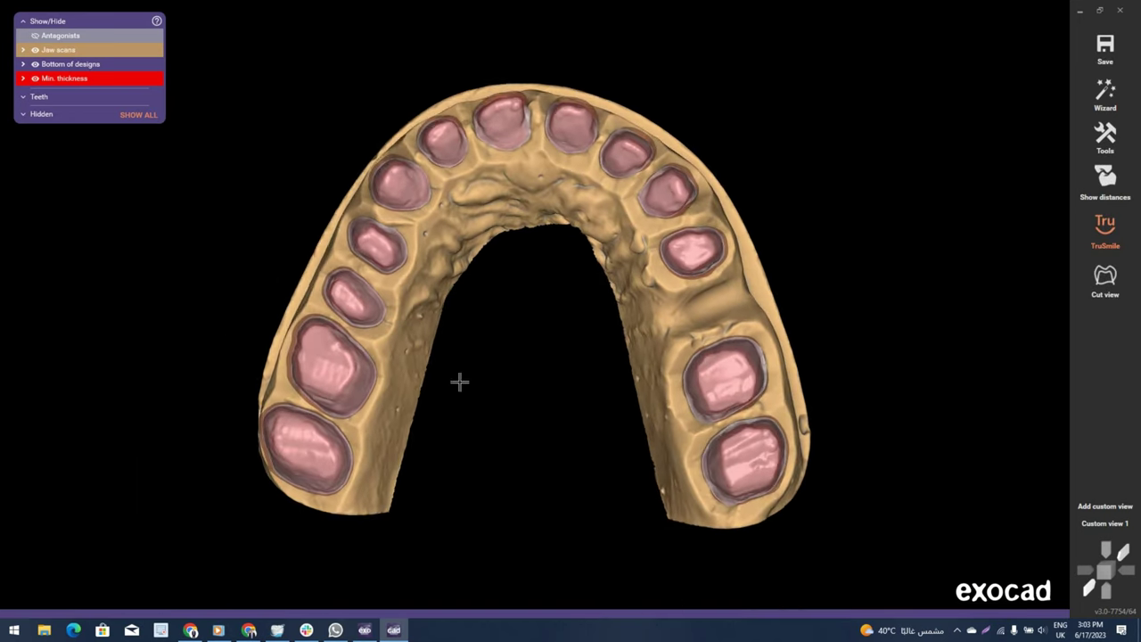
right_click(550, 208)
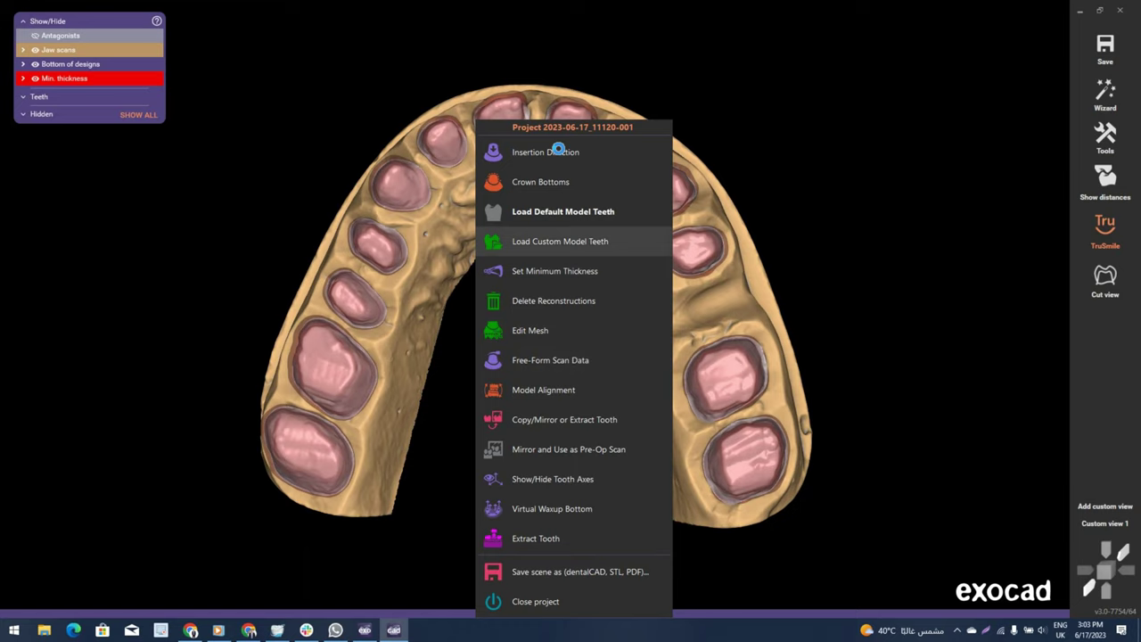
click(549, 290)
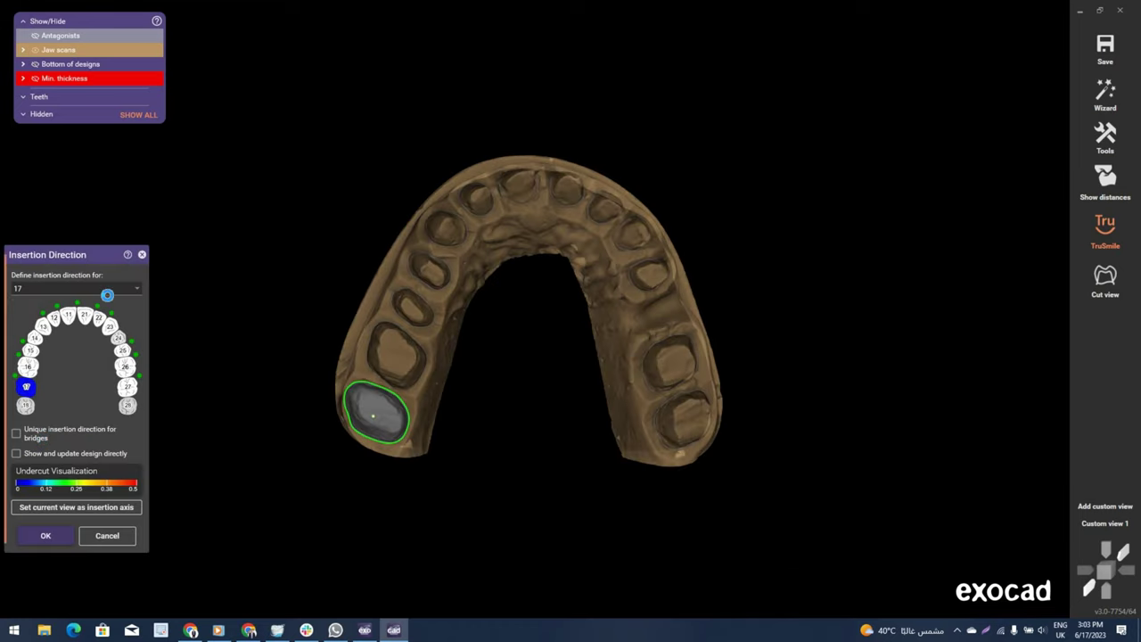
click(111, 290)
click(93, 311)
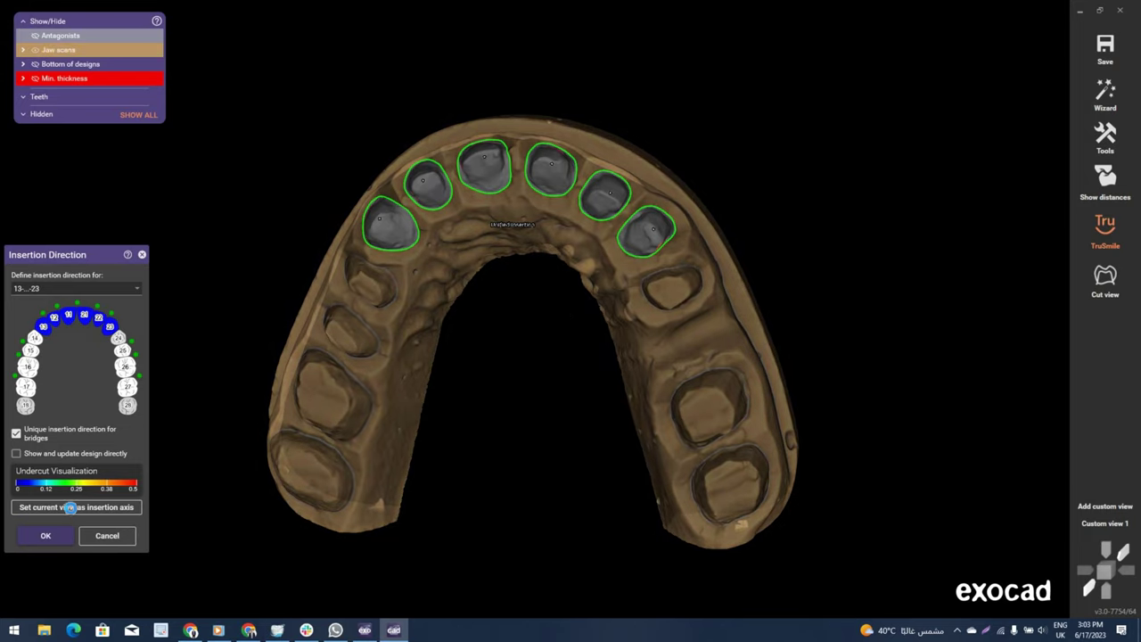
click(71, 508)
click(57, 536)
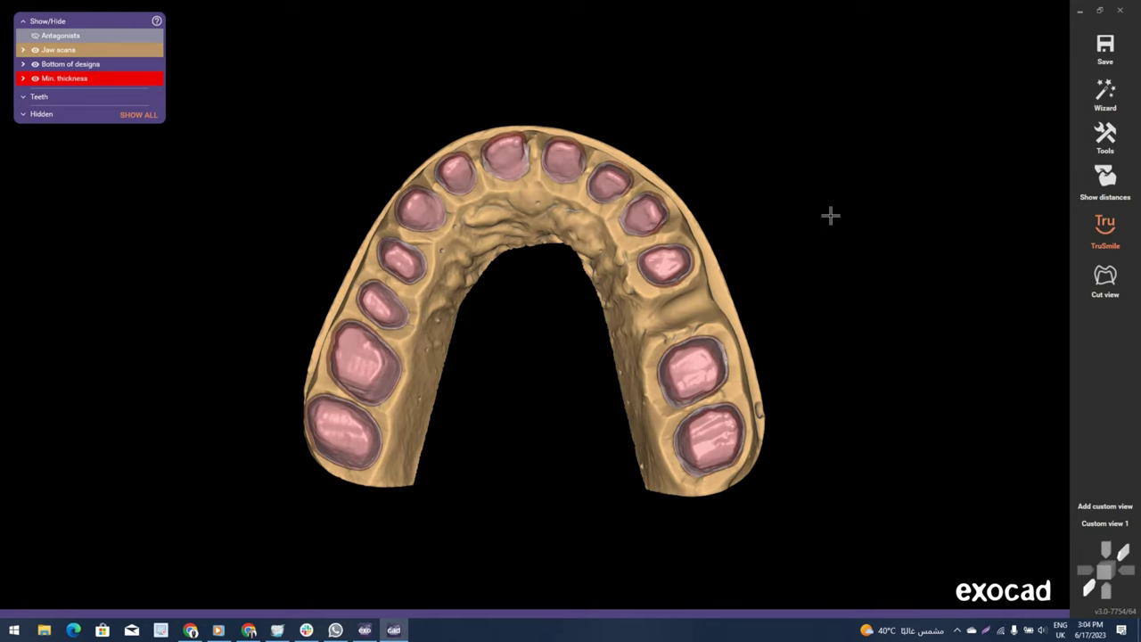
Load the default anatomic model teeth, hide the distance colour map, and start Tooth Placement.
right_click(930, 142)
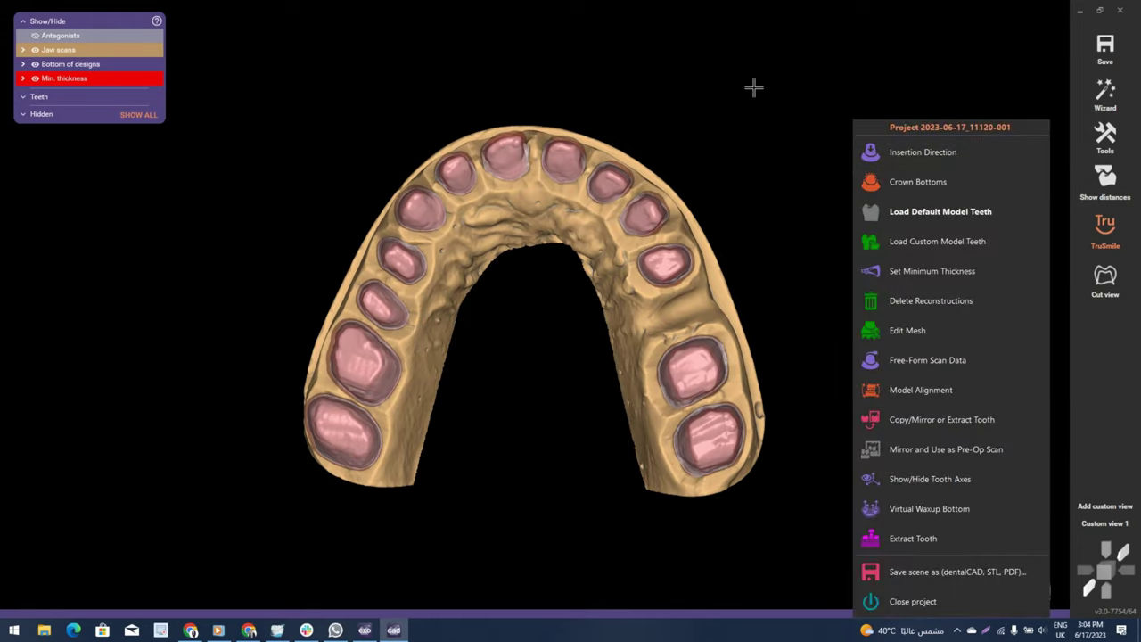
click(919, 248)
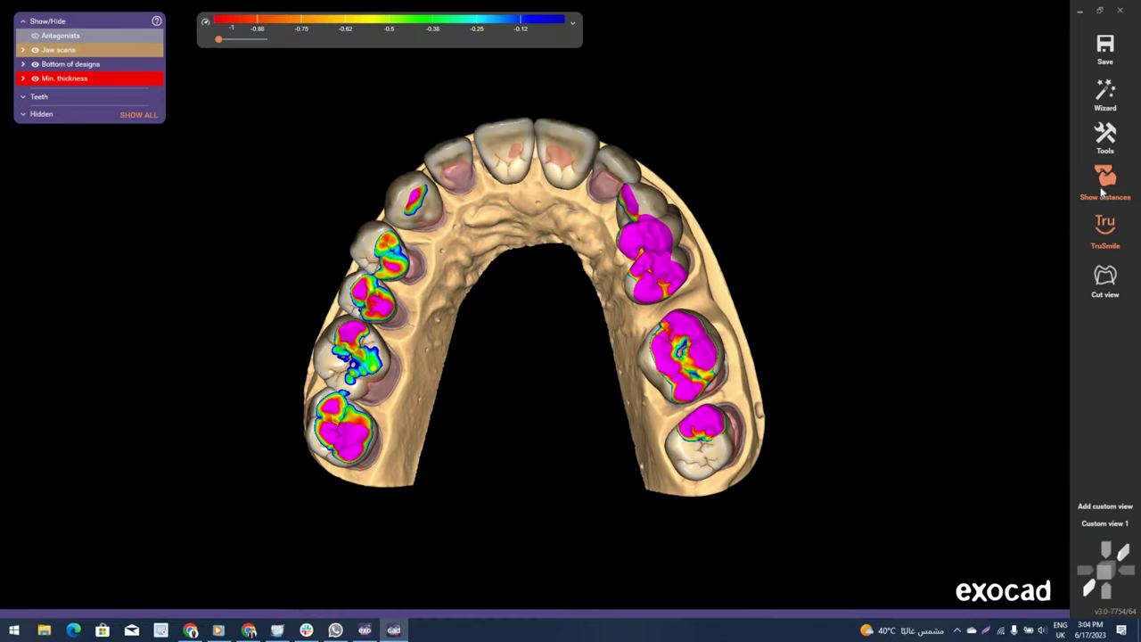
click(1107, 235)
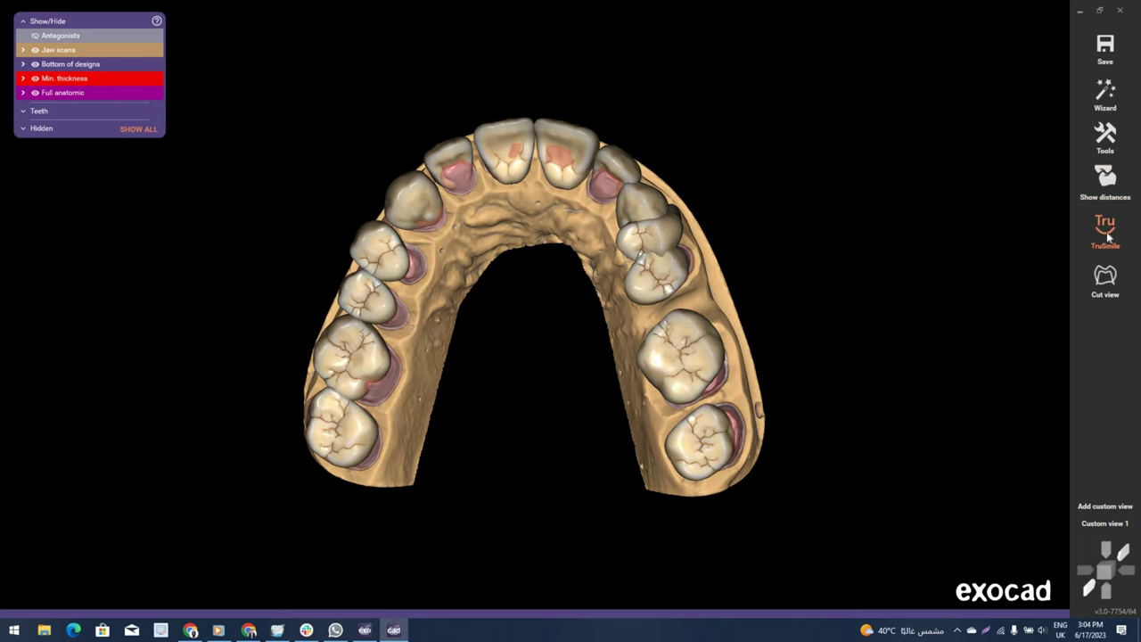
right_drag(530, 365, 594, 286)
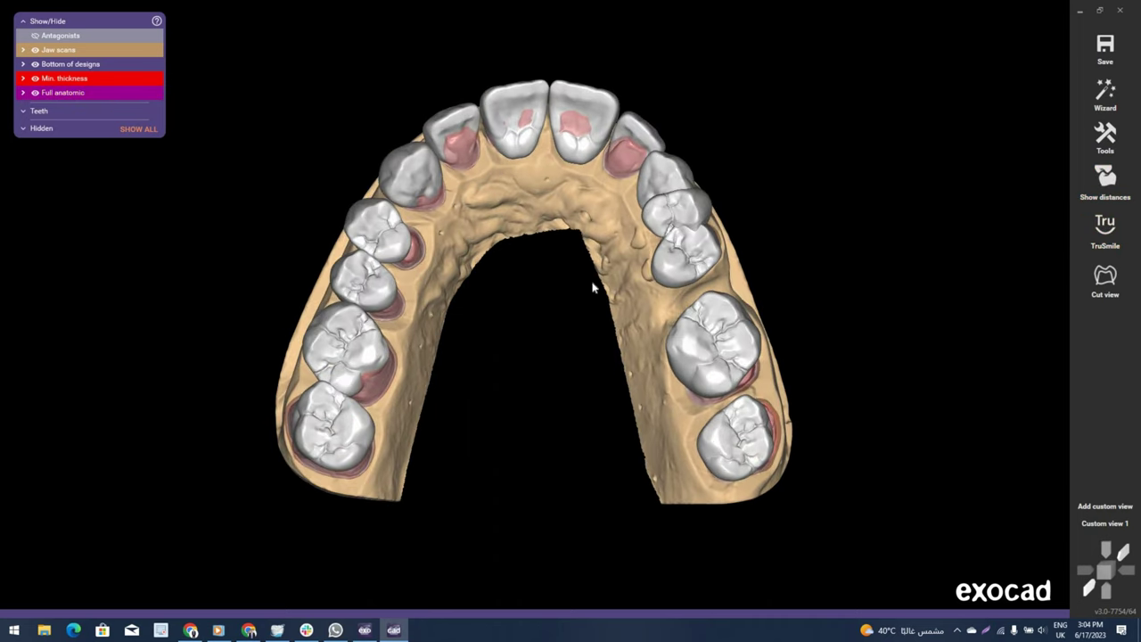
right_click(594, 285)
click(370, 416)
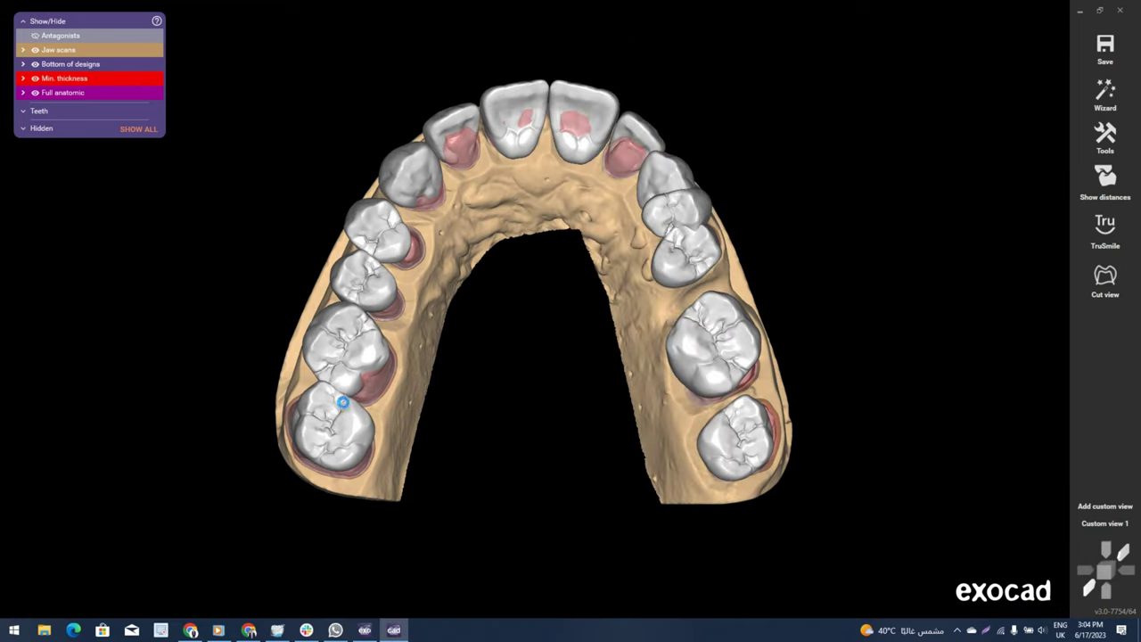
Drag the lower-left molar crowns up and down until they sit on their preparations, orbiting to check.
scroll(350, 419, up, 1)
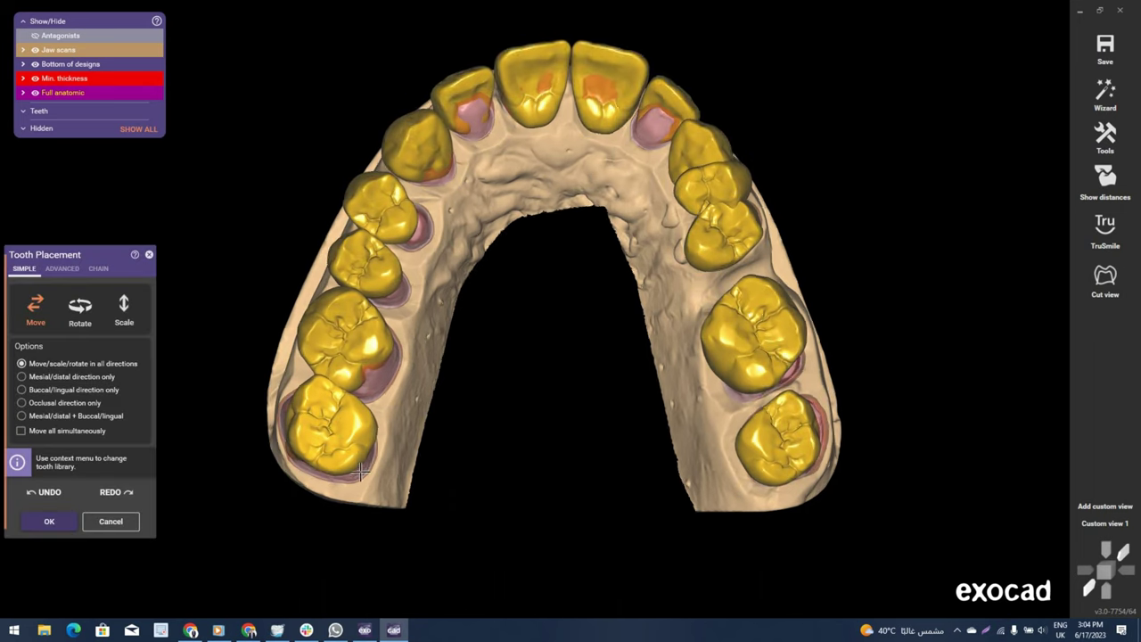
scroll(355, 437, up, 3)
drag(366, 497, 355, 453)
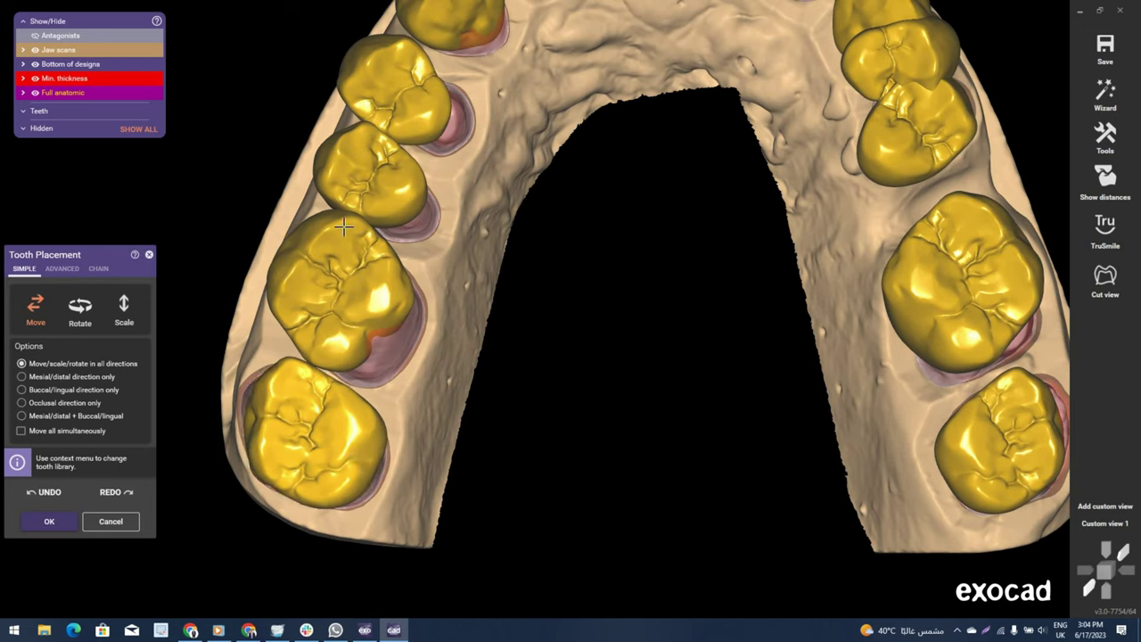
drag(354, 326, 402, 351)
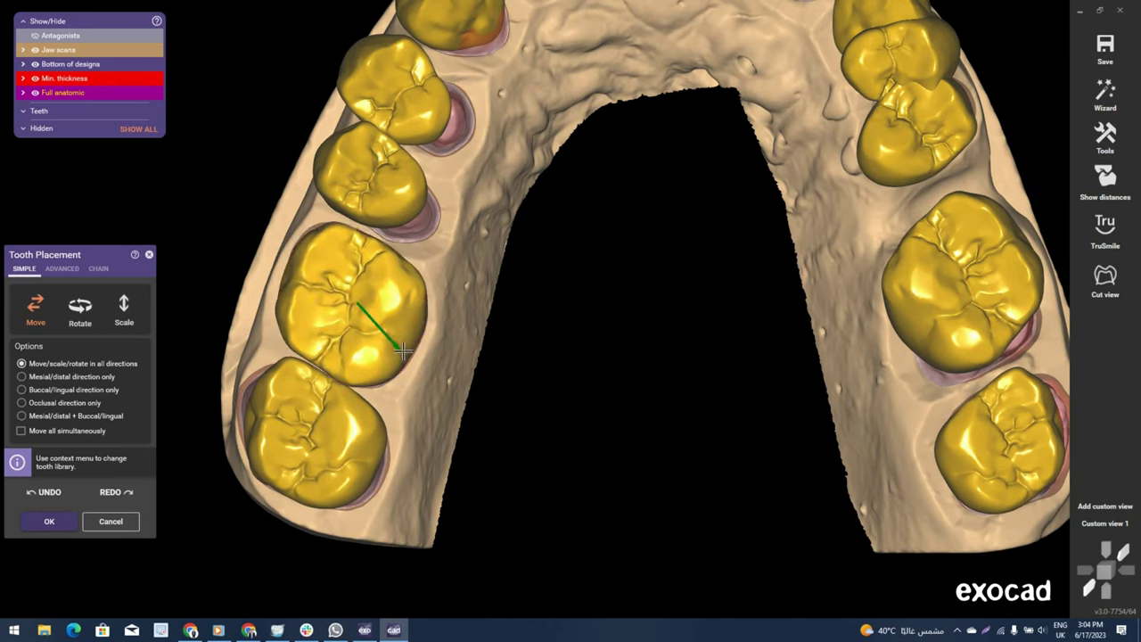
click(332, 409)
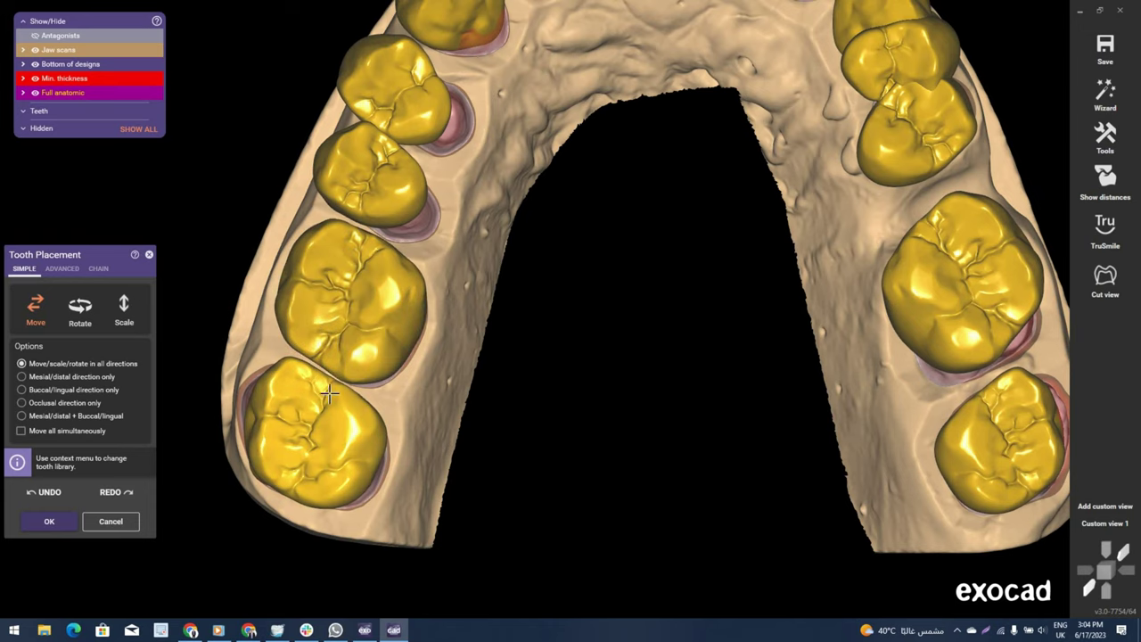
drag(330, 393, 330, 393)
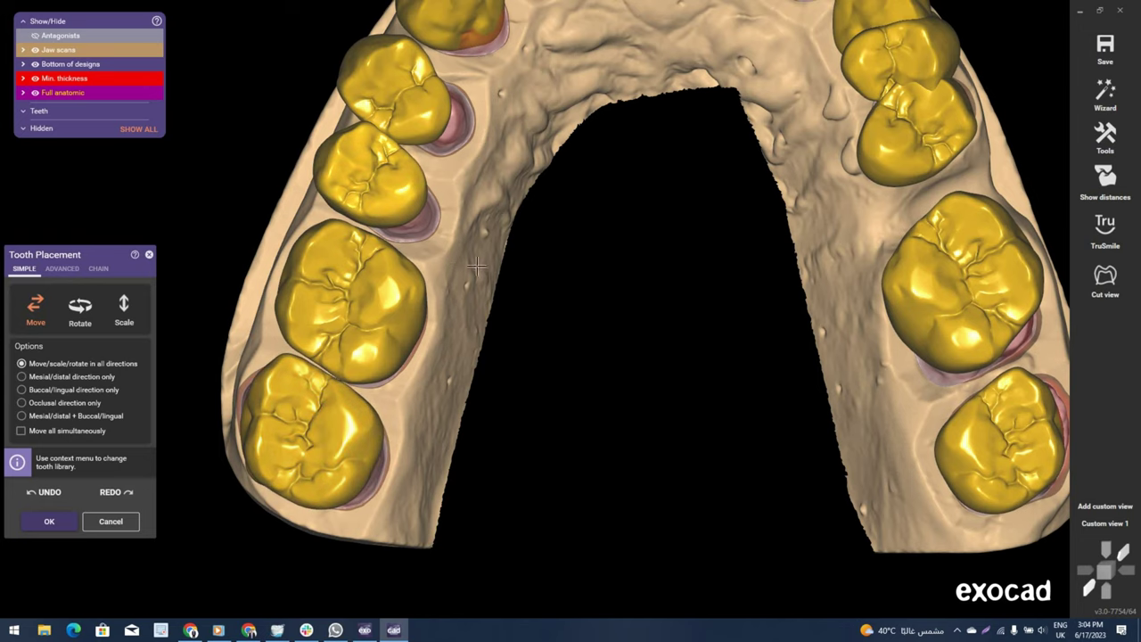
mouse_move(480, 267)
right_down()
mouse_move(459, 261)
mouse_move(495, 346)
mouse_move(660, 372)
mouse_move(674, 408)
right_up()
mouse_move(675, 408)
mouse_down()
mouse_move(652, 392)
mouse_move(654, 424)
mouse_up()
right_drag(653, 424, 683, 364)
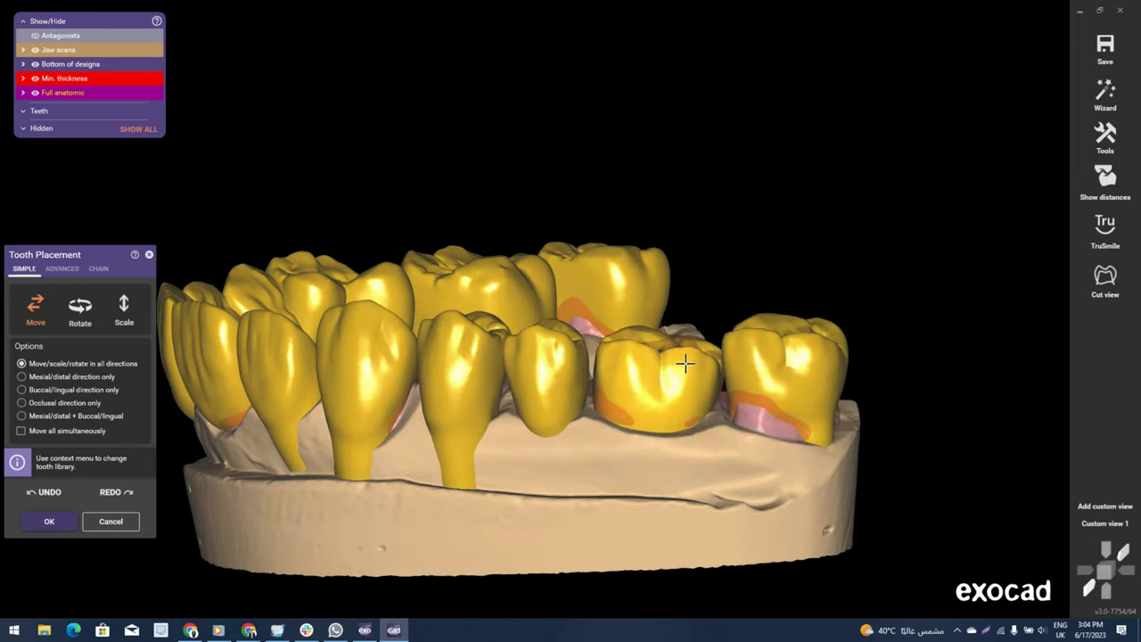
Show the upper antagonist and shift the molar and premolar crowns toward it.
key(a)
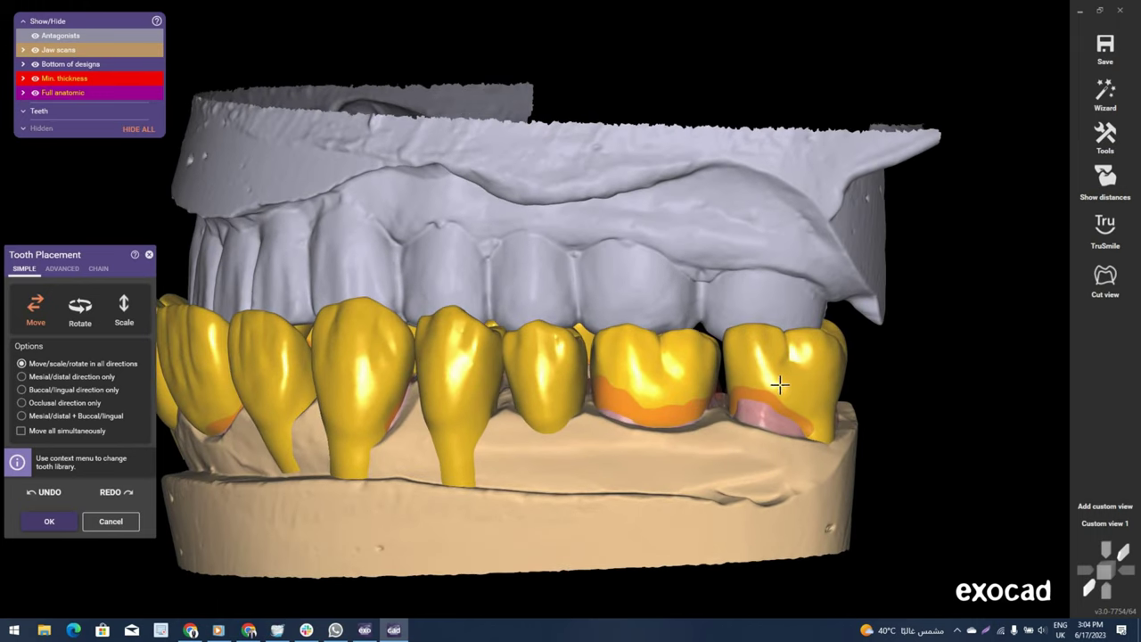
drag(780, 384, 828, 366)
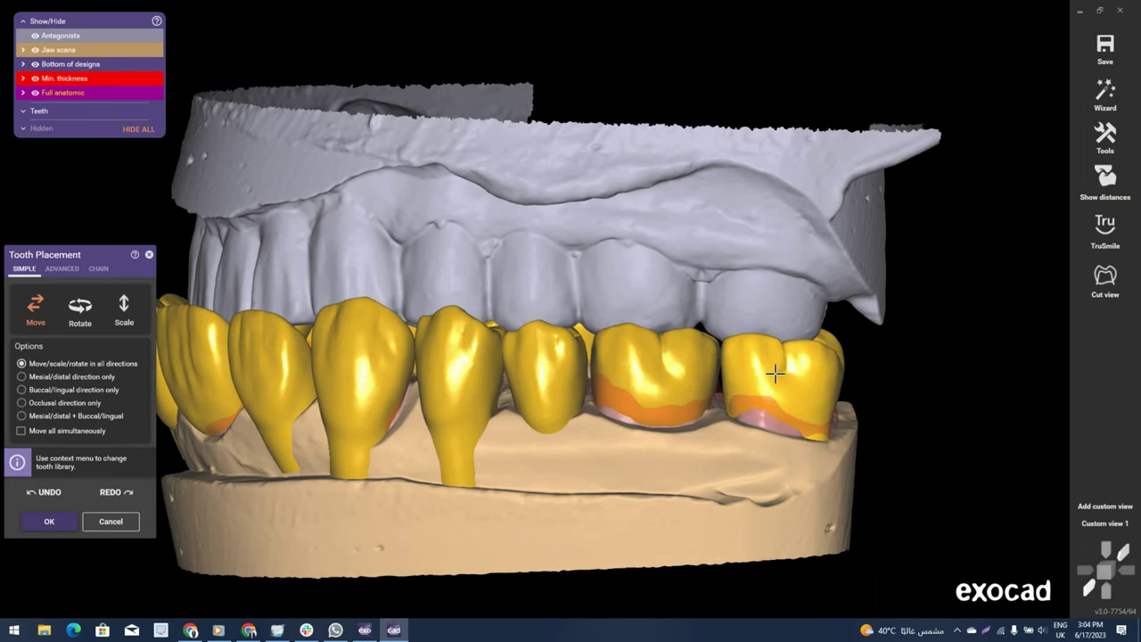
right_drag(625, 387, 662, 417)
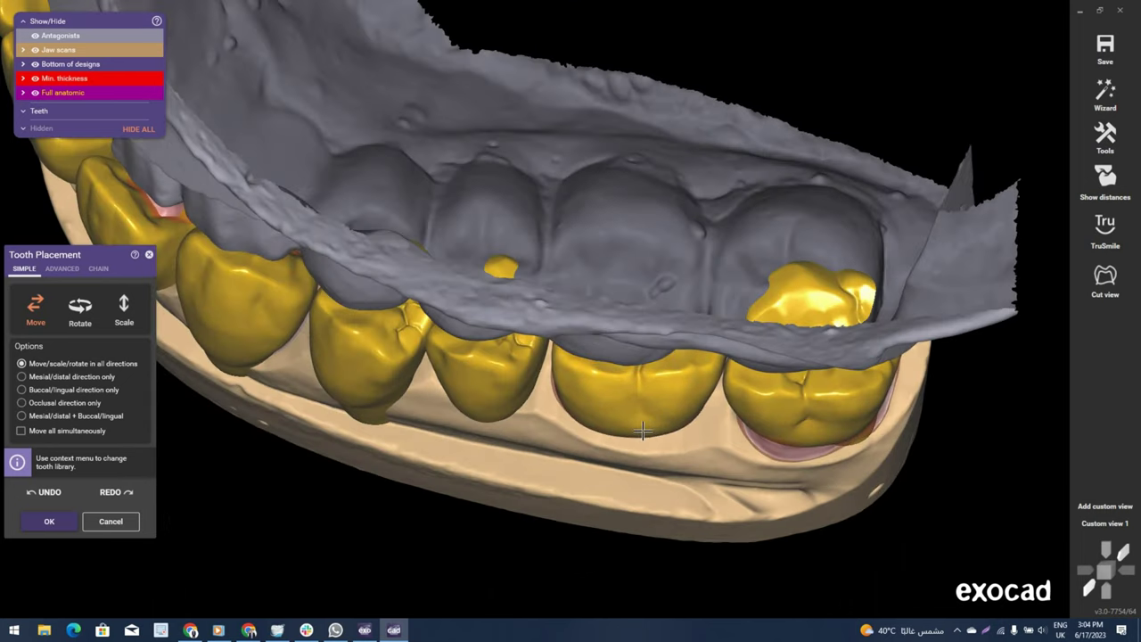
mouse_move(646, 421)
right_down()
mouse_move(660, 402)
mouse_move(731, 375)
mouse_move(468, 392)
mouse_move(474, 364)
right_up()
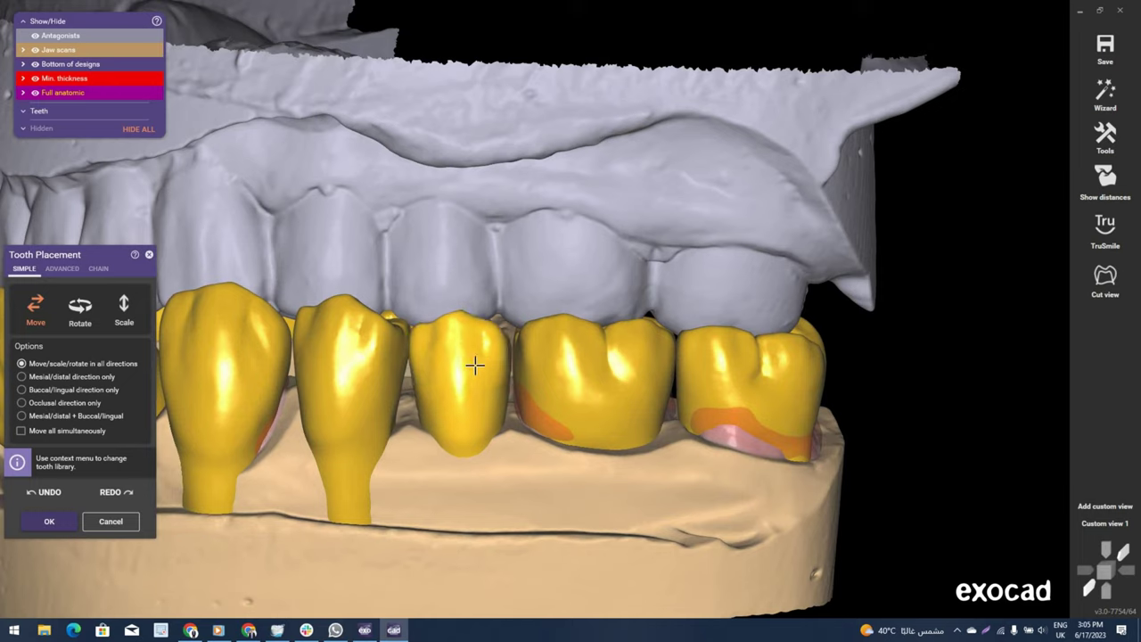
mouse_move(474, 364)
mouse_down()
mouse_move(494, 372)
mouse_move(492, 341)
mouse_move(442, 378)
mouse_up()
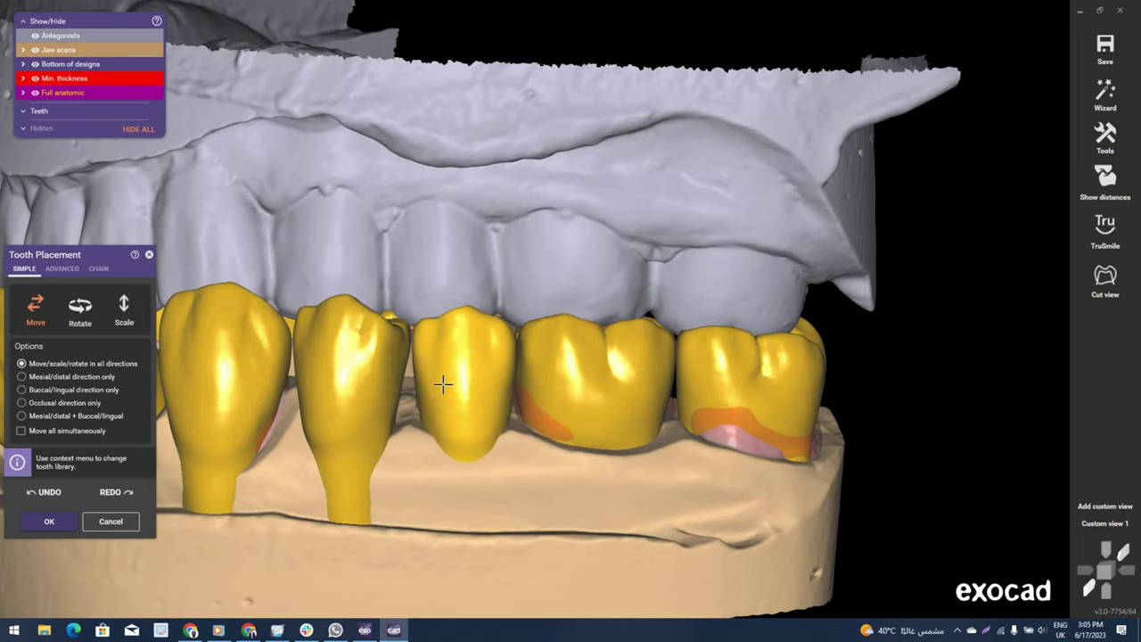
mouse_move(444, 383)
right_down()
mouse_move(454, 313)
mouse_move(459, 357)
mouse_move(473, 331)
right_up()
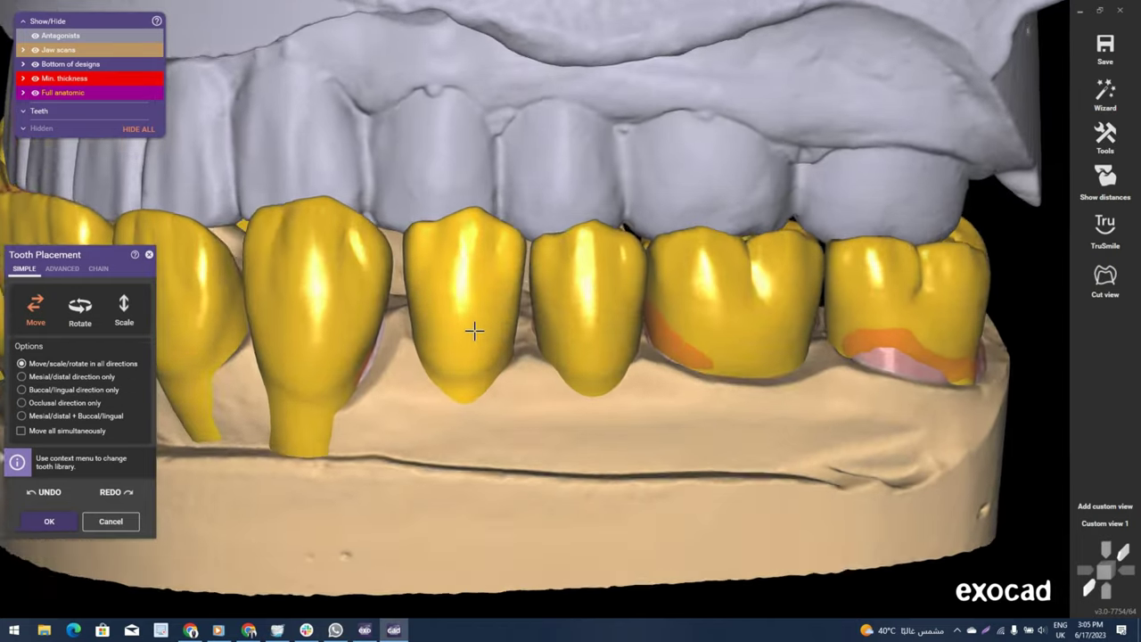
scroll(670, 298, down, 5)
right_drag(669, 298, 642, 295)
scroll(642, 295, up, 2)
scroll(646, 303, up, 3)
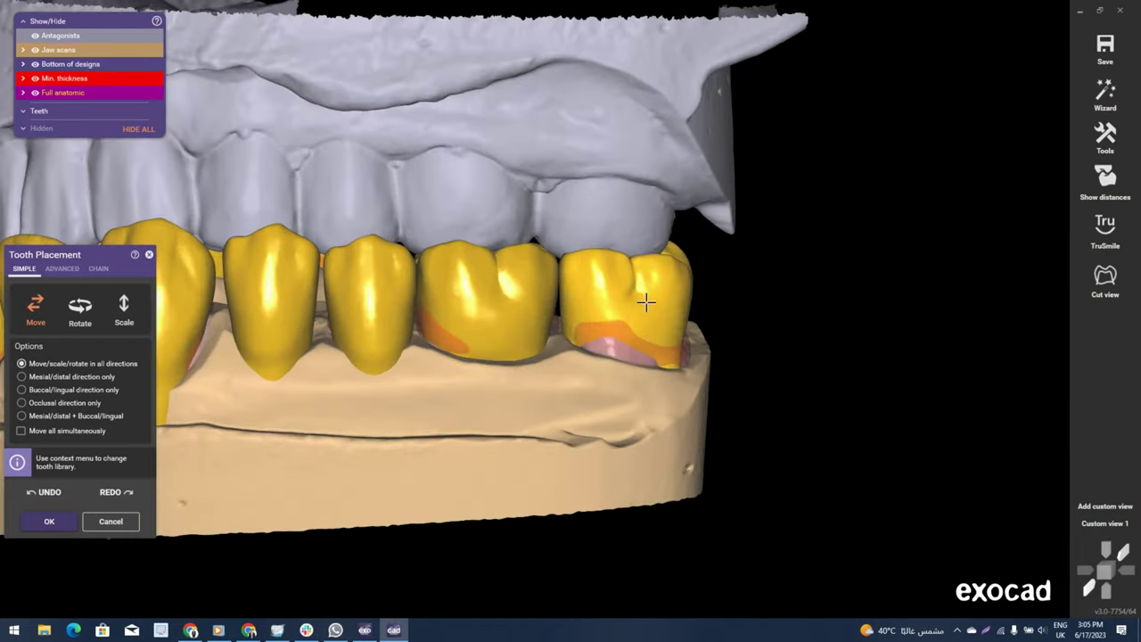
Tilt the middle molar crown and move the premolar crown into occlusion, checking the preparation beneath.
click(499, 309)
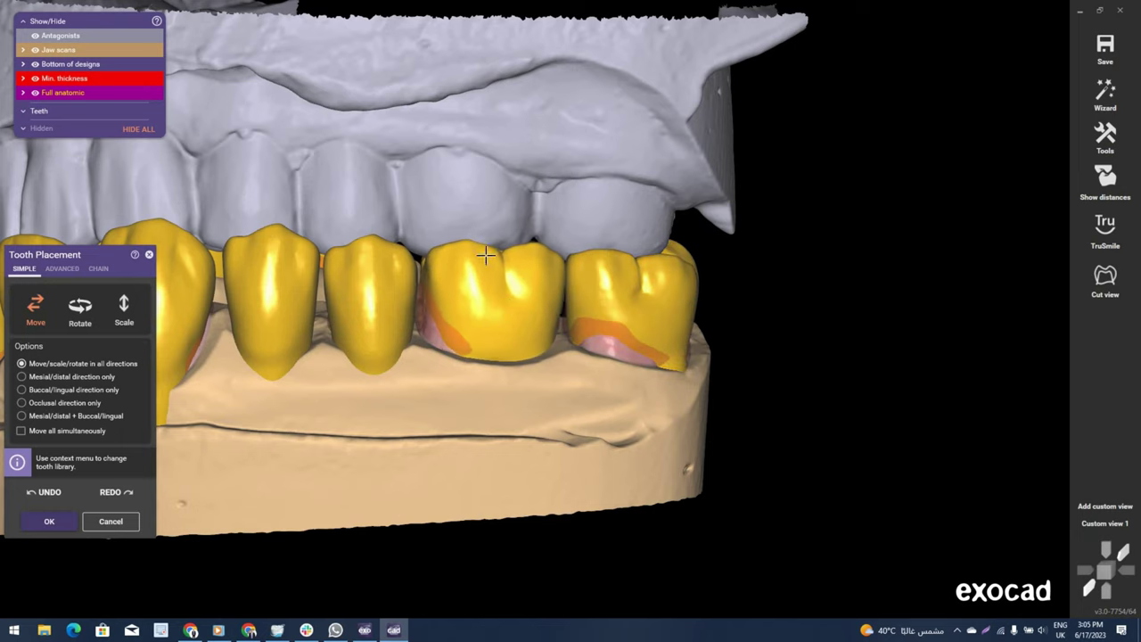
drag(486, 256, 469, 318)
middle_click(487, 308)
right_drag(485, 311, 517, 324)
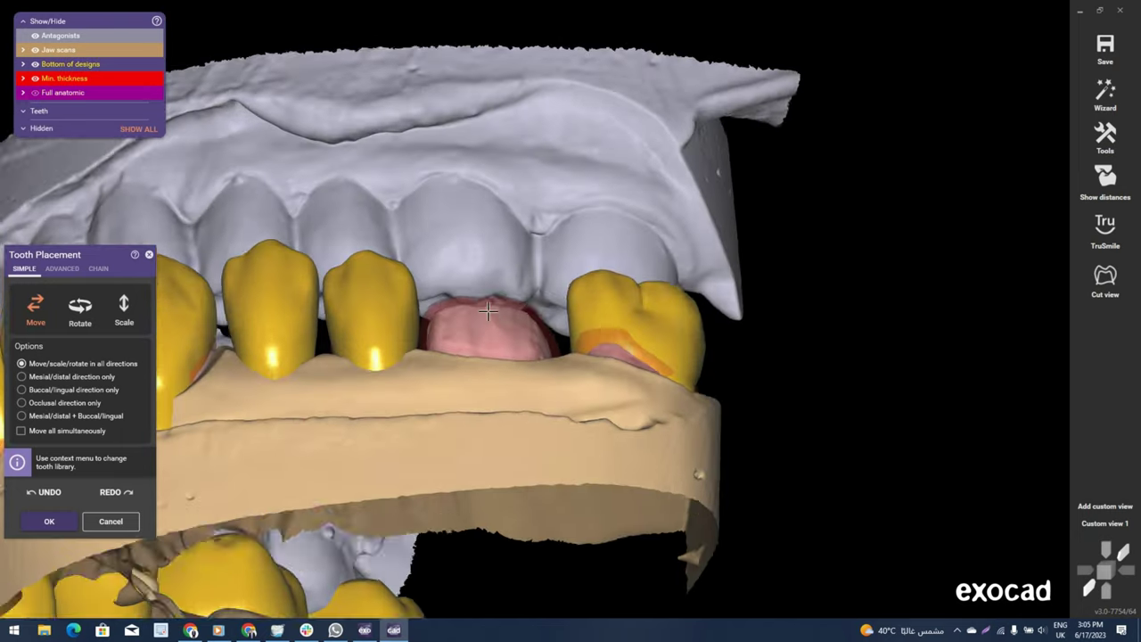
drag(374, 288, 396, 328)
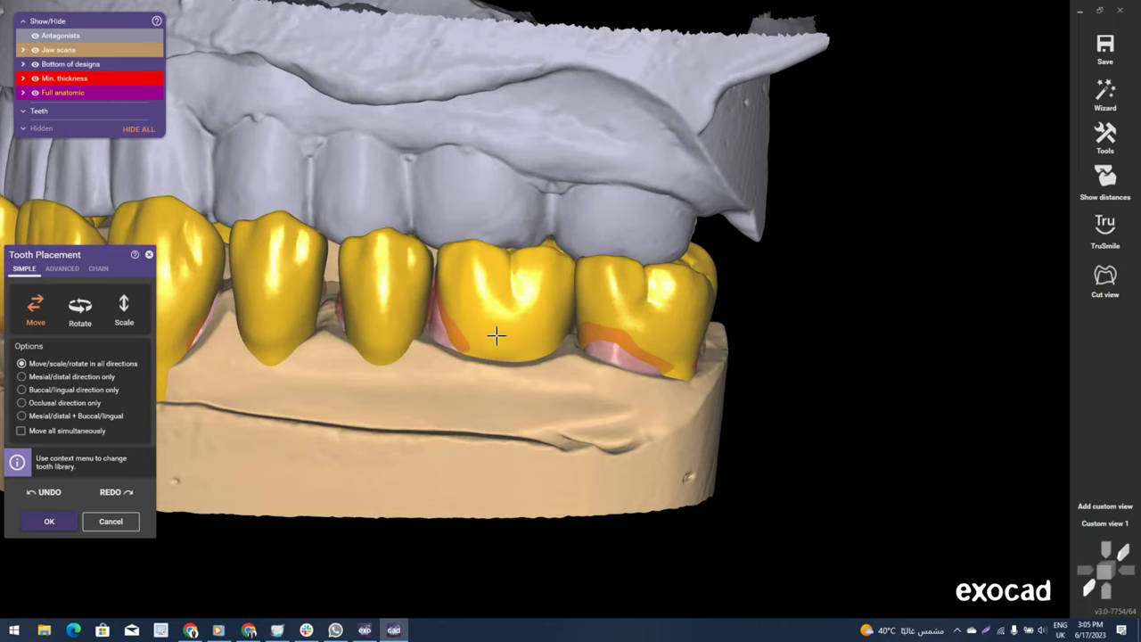
right_drag(510, 285, 533, 306)
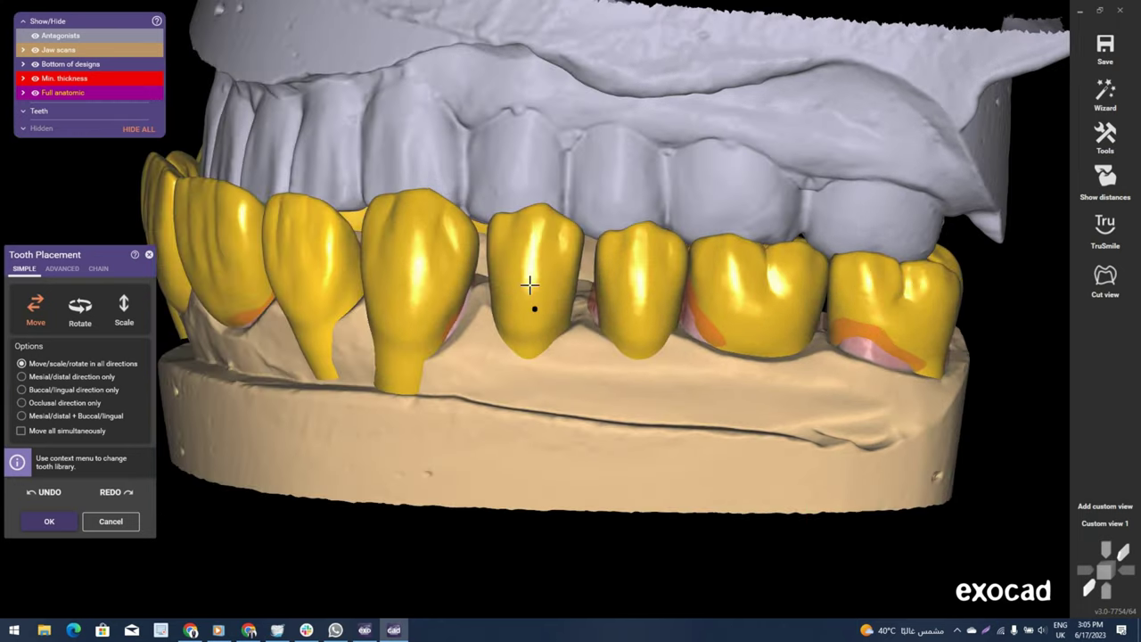
scroll(532, 294, up, 2)
drag(605, 258, 581, 237)
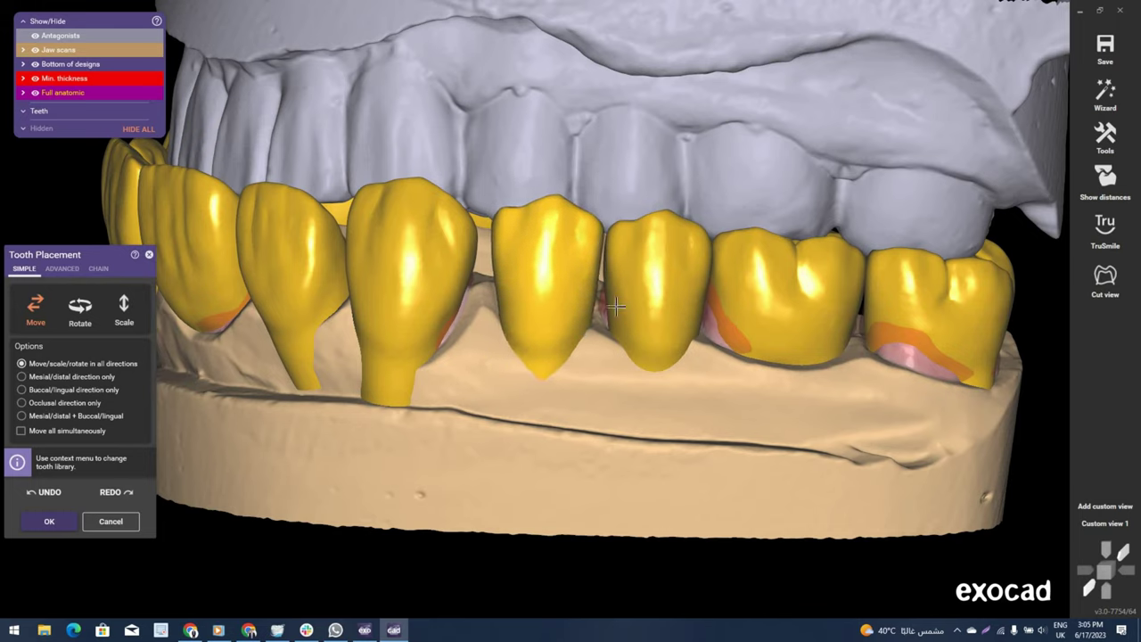
right_drag(644, 335, 666, 355)
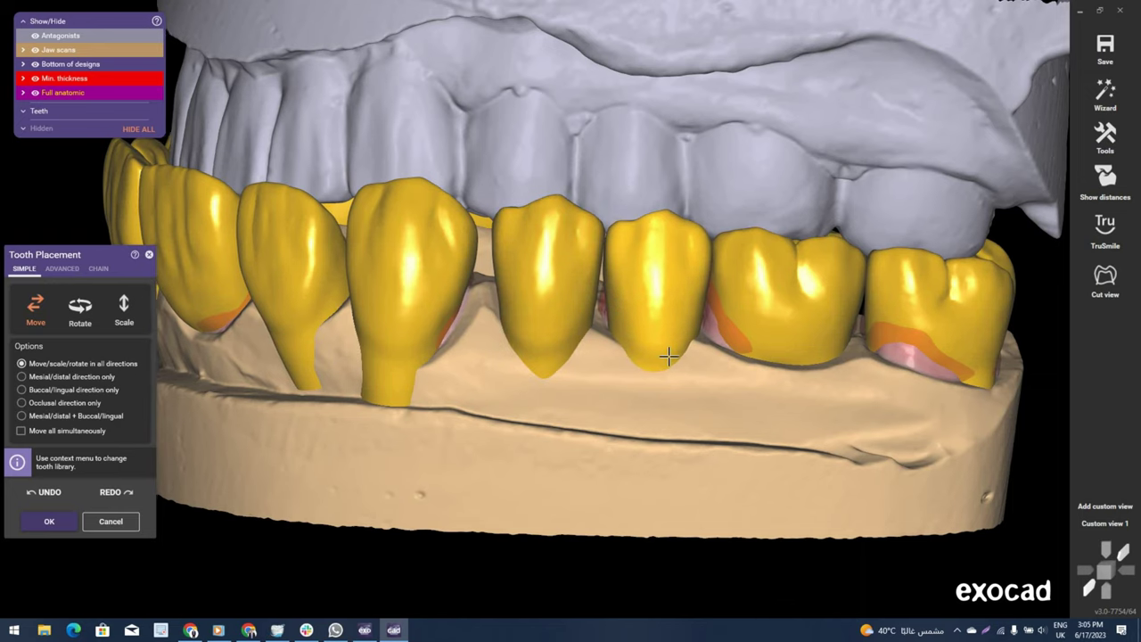
right_drag(499, 331, 497, 331)
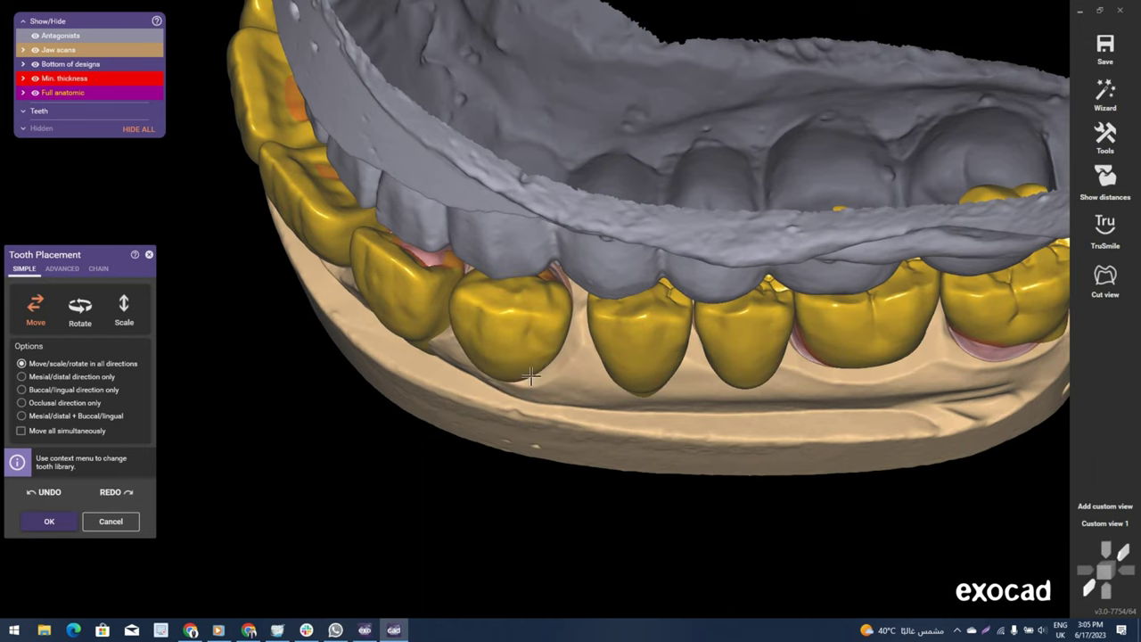
mouse_move(533, 382)
right_down()
mouse_move(542, 386)
mouse_move(520, 375)
right_up()
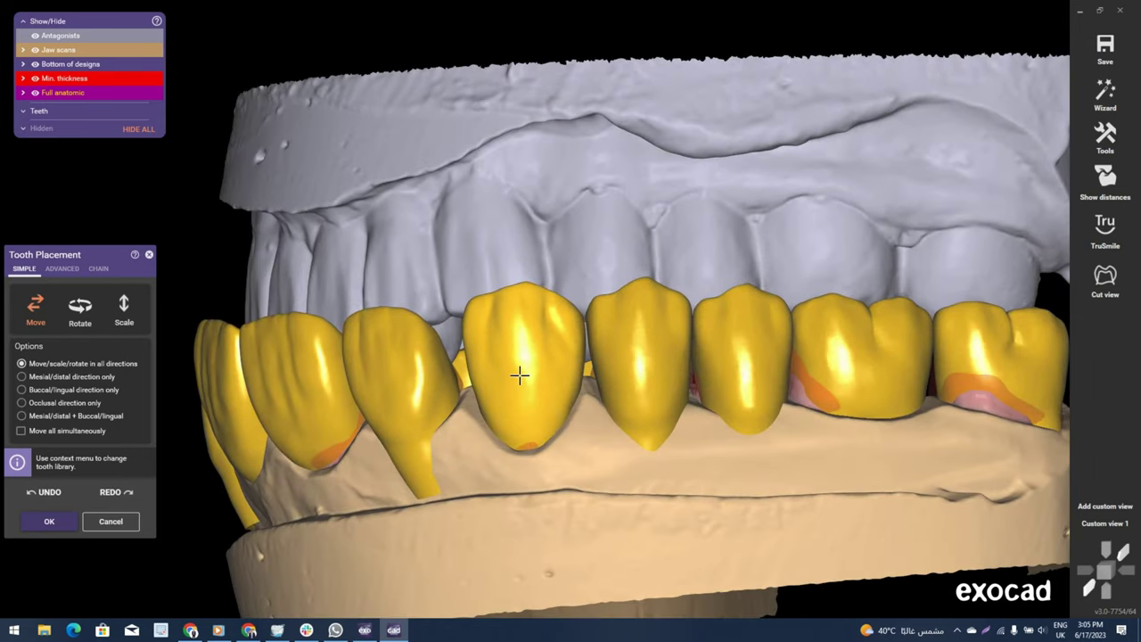
Nudge the lower front crown up and left toward the upper front teeth.
drag(525, 350, 506, 333)
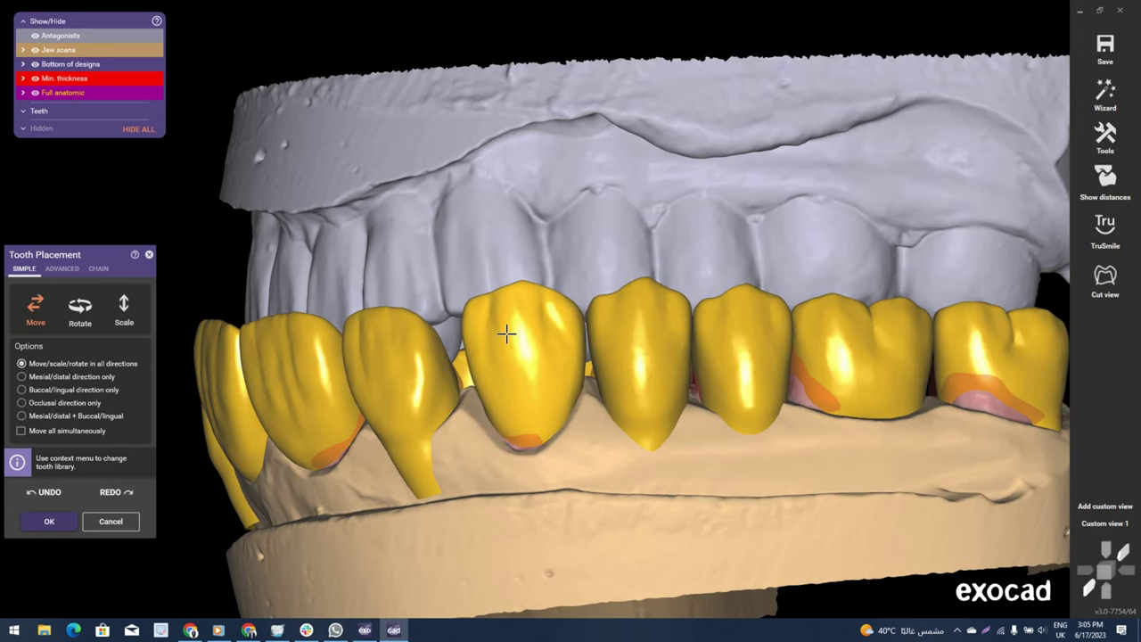
right_drag(471, 344, 431, 347)
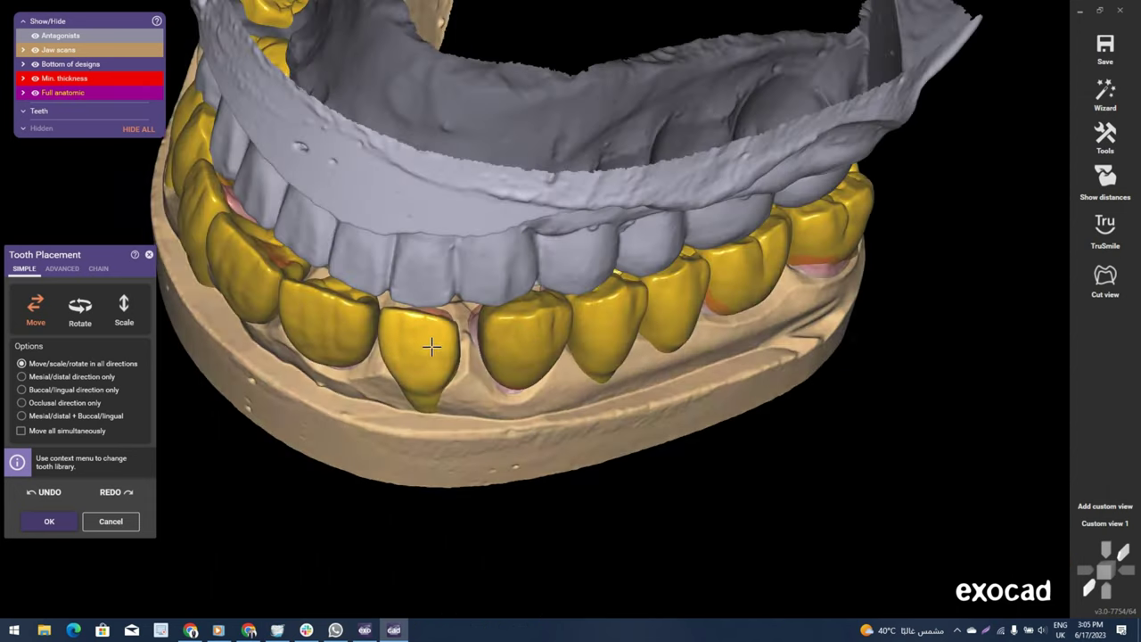
scroll(432, 347, up, 2)
drag(425, 341, 428, 360)
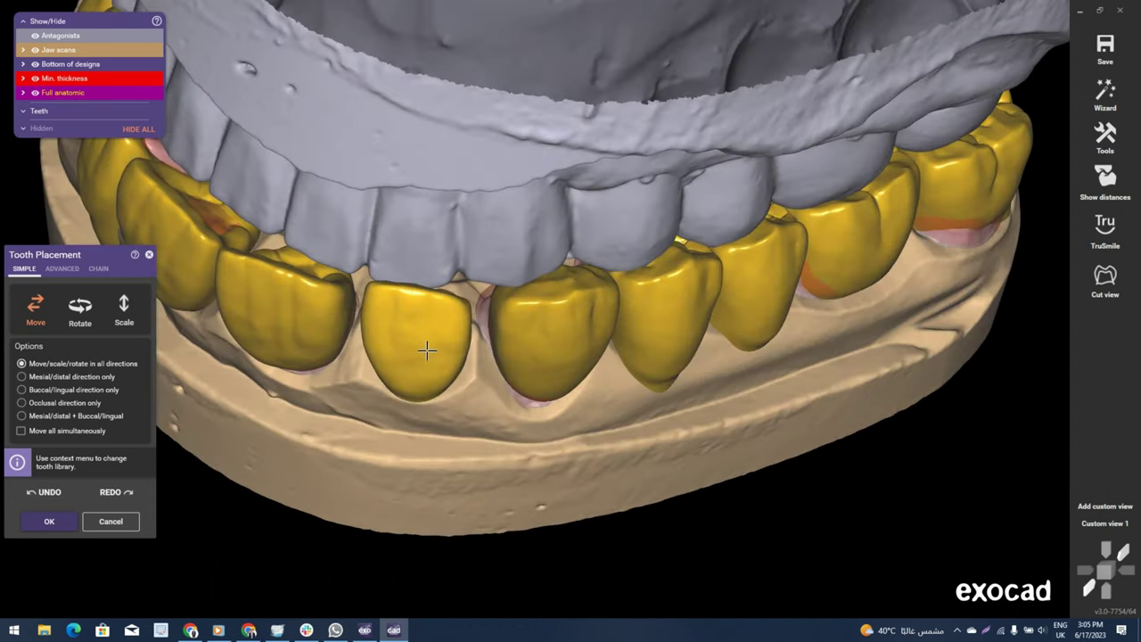
mouse_move(427, 360)
right_down()
mouse_move(455, 352)
mouse_move(528, 285)
right_up()
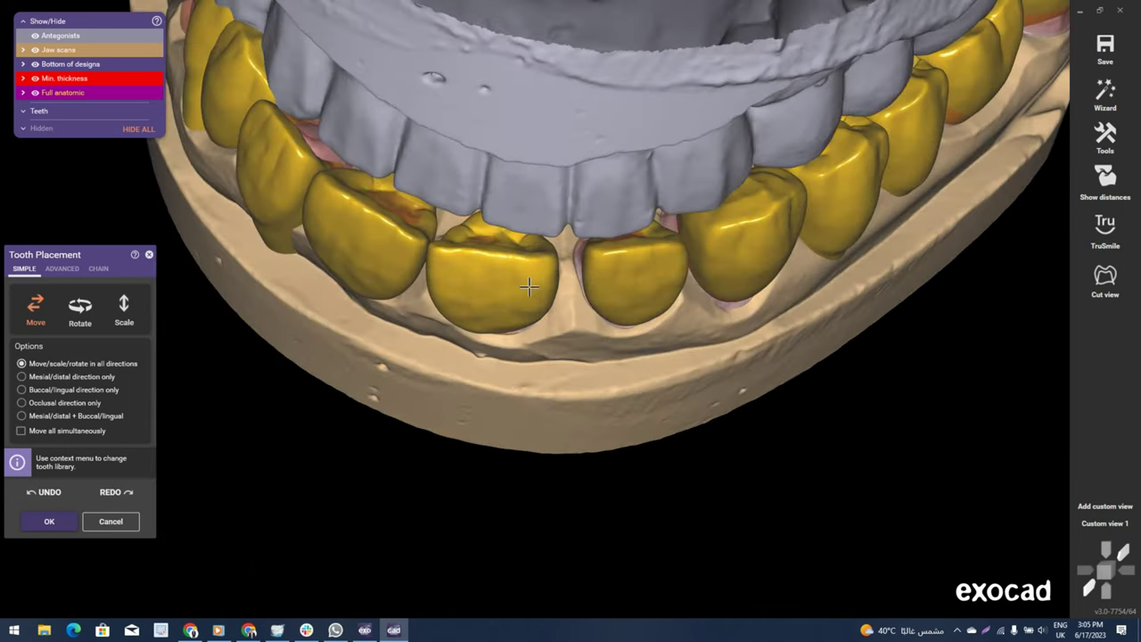
drag(528, 285, 491, 236)
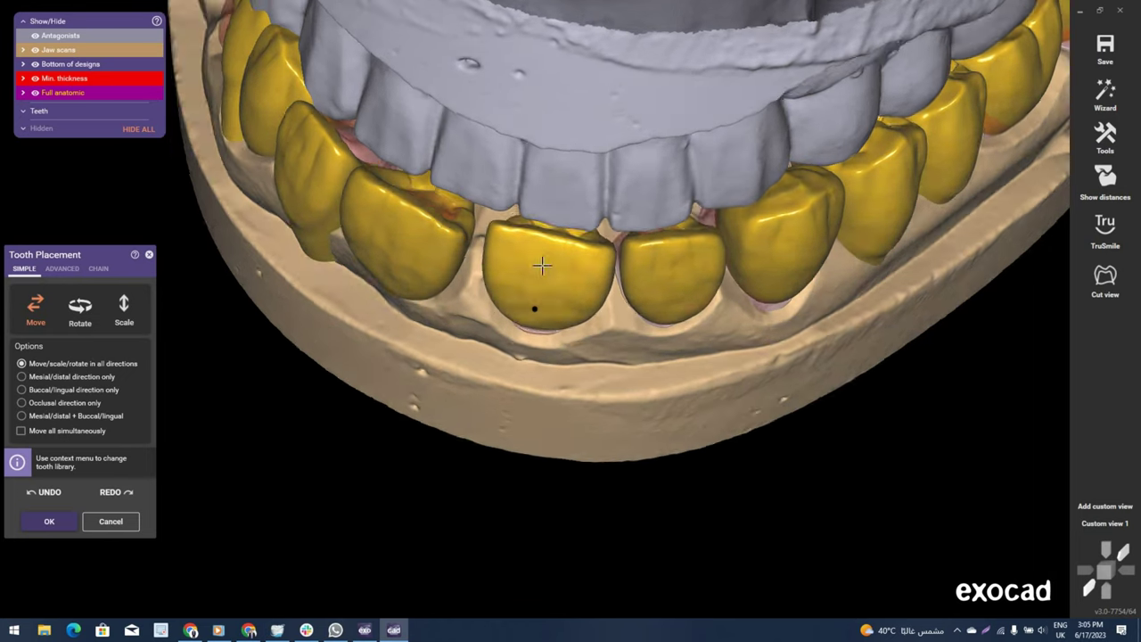
right_drag(496, 304, 584, 287)
Shift the lower central incisor crown up and sideways until its edge meets the upper teeth.
click(559, 297)
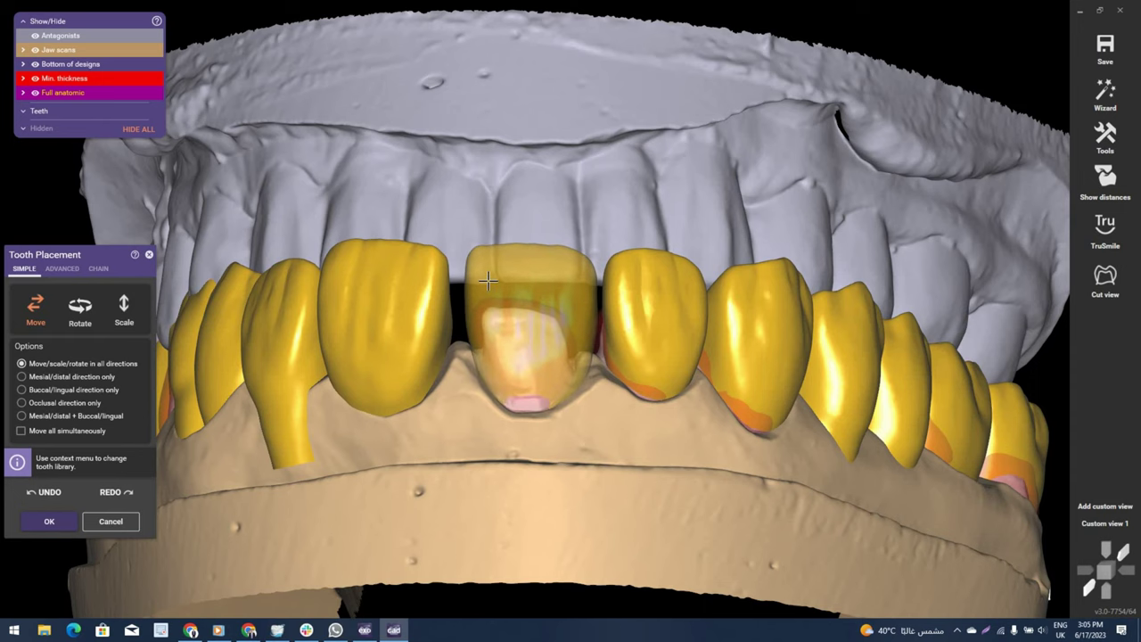
mouse_move(416, 316)
right_down()
mouse_move(536, 311)
mouse_move(508, 395)
right_up()
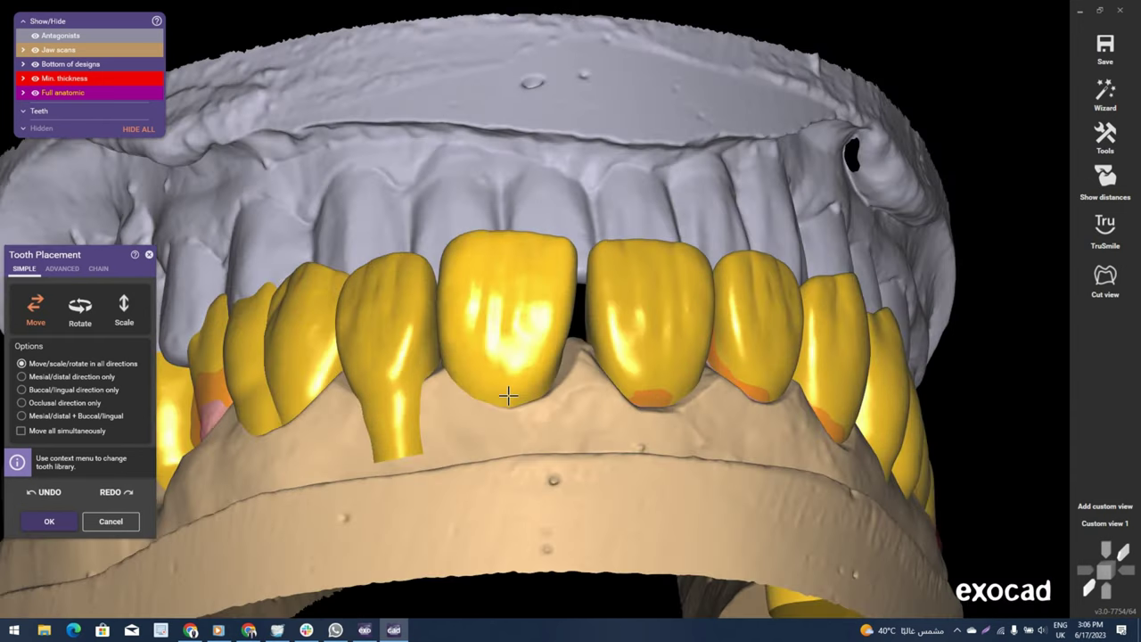
scroll(508, 395, up, 2)
drag(529, 401, 555, 361)
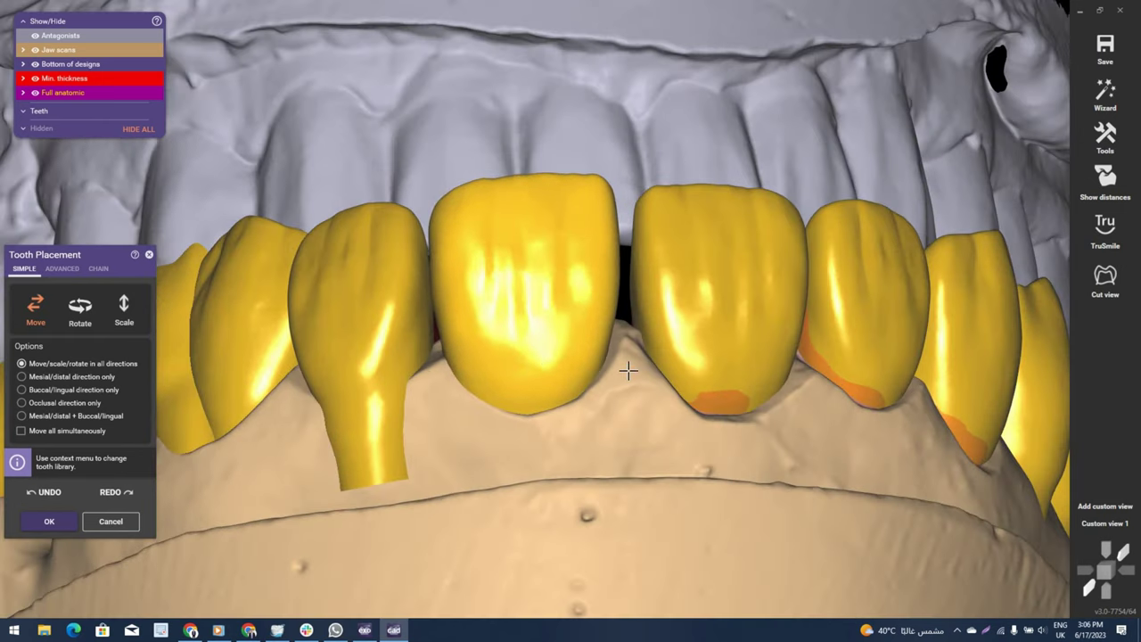
mouse_move(628, 370)
right_down()
mouse_move(612, 315)
mouse_move(504, 240)
right_up()
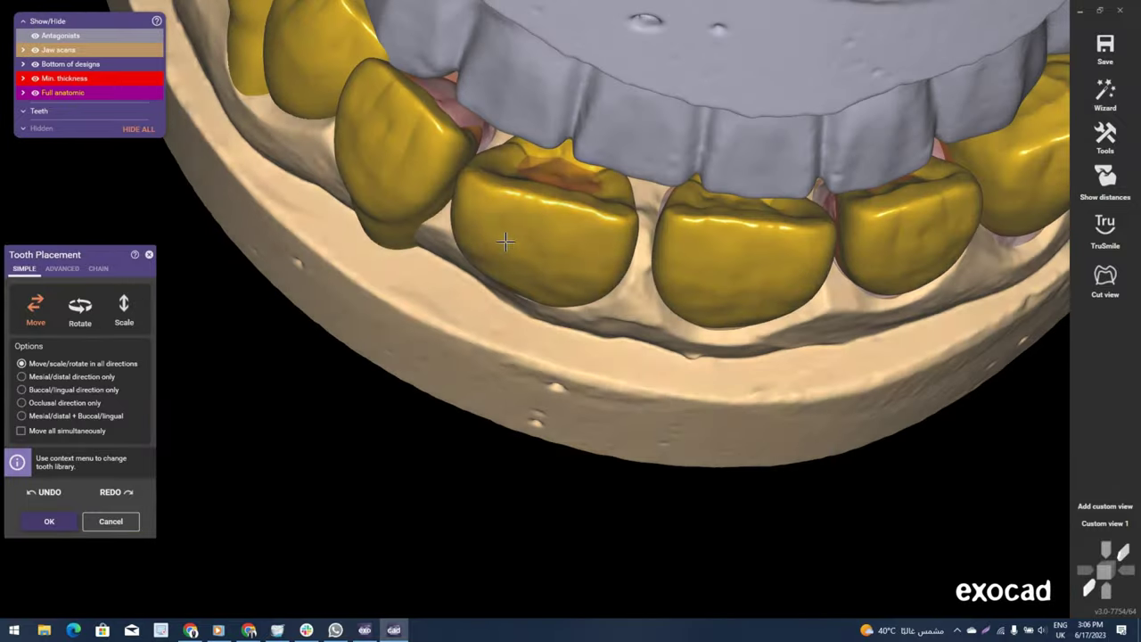
scroll(504, 241, up, 1)
drag(505, 241, 480, 209)
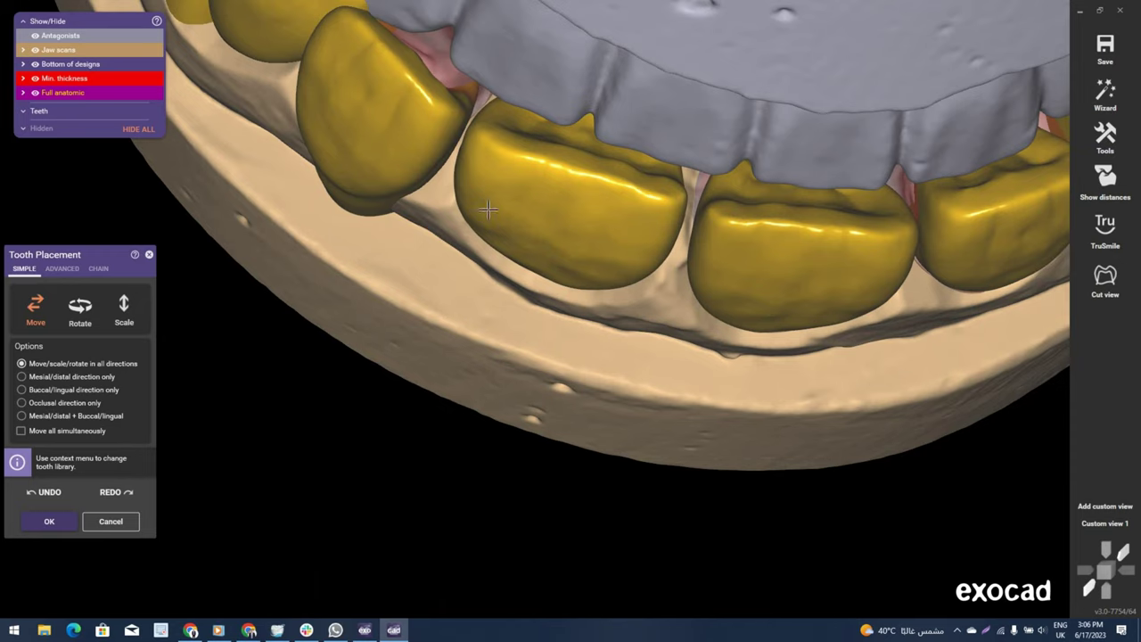
right_drag(860, 231, 874, 237)
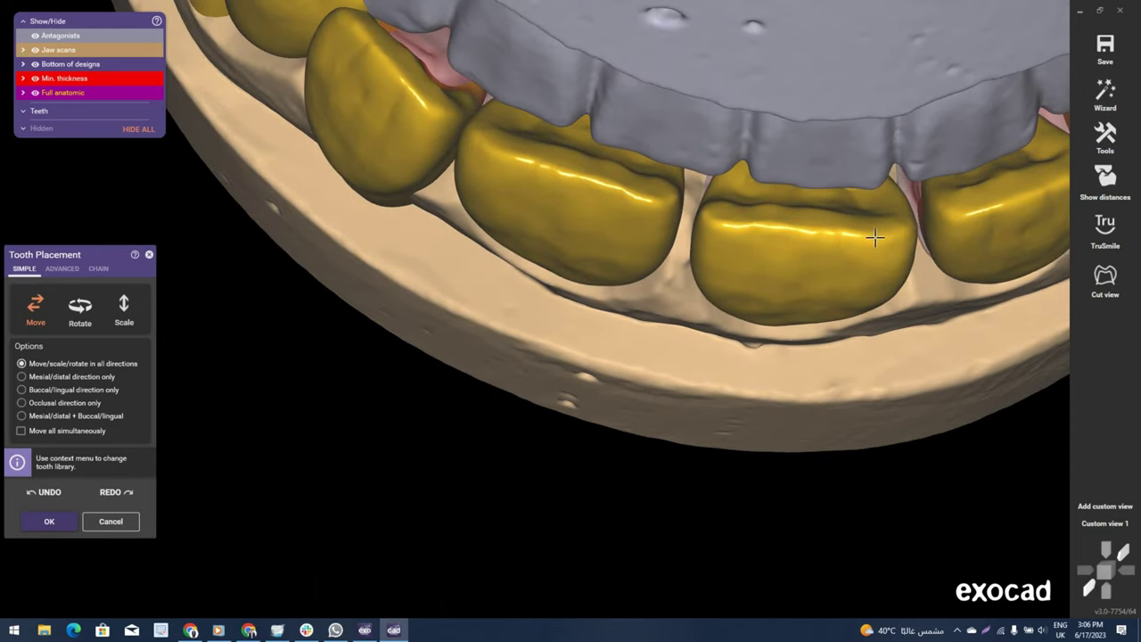
drag(869, 233, 753, 235)
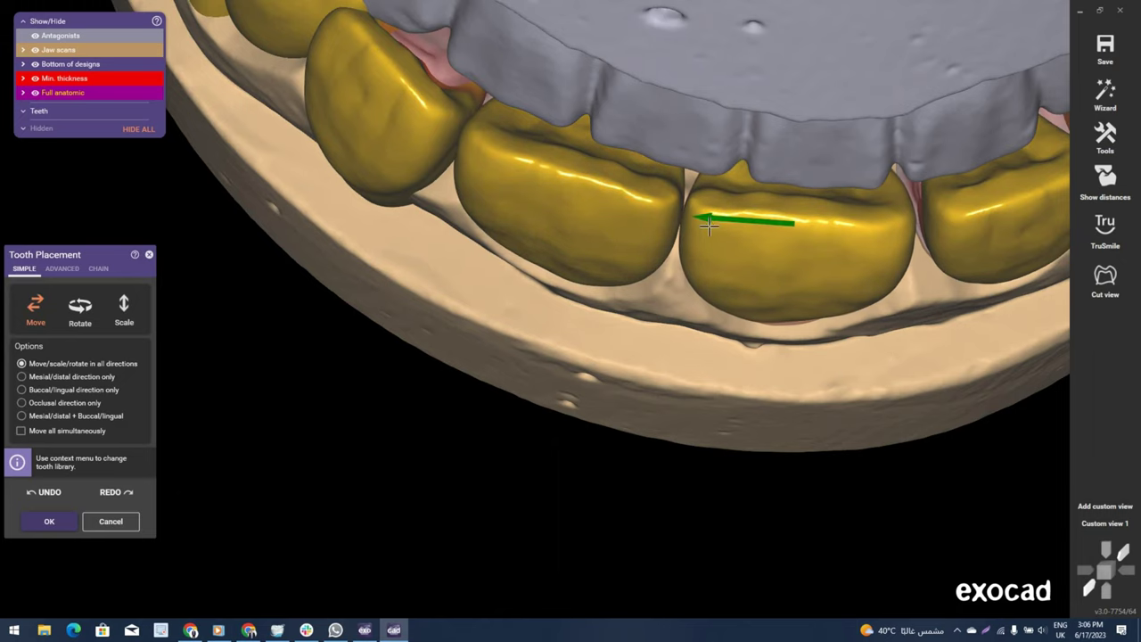
mouse_move(735, 214)
right_down()
mouse_move(619, 484)
mouse_move(616, 402)
mouse_move(579, 412)
mouse_move(437, 353)
mouse_move(402, 288)
mouse_move(416, 294)
mouse_move(408, 347)
right_up()
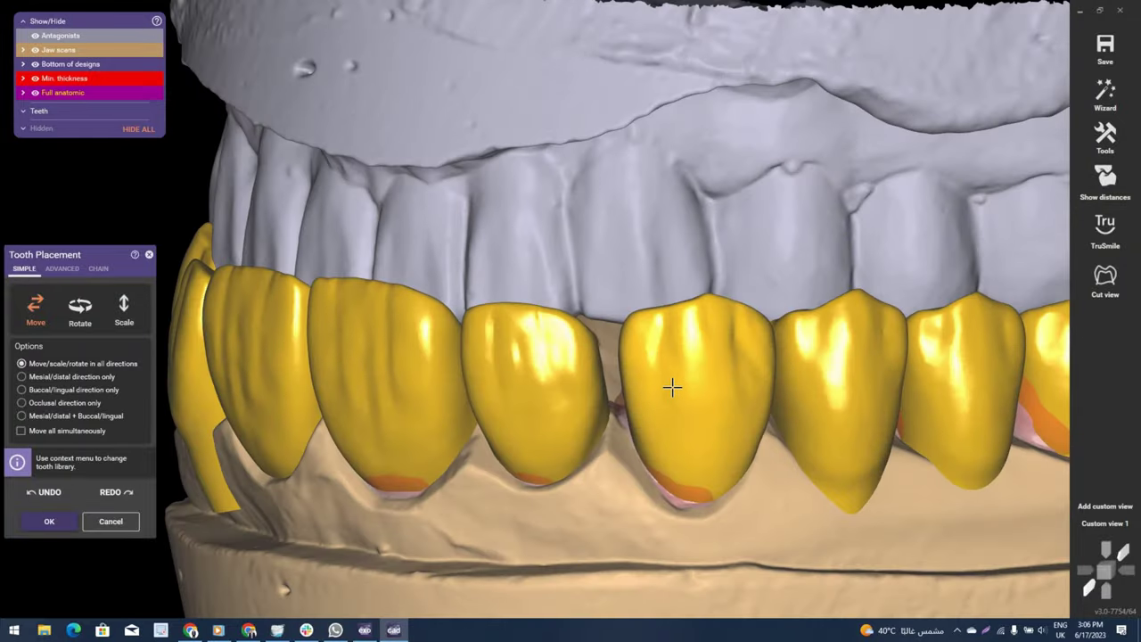
Raise the lower front crown slightly after turning the model to a frontal view.
mouse_move(672, 387)
right_down()
mouse_move(565, 367)
mouse_move(550, 342)
mouse_move(557, 286)
right_up()
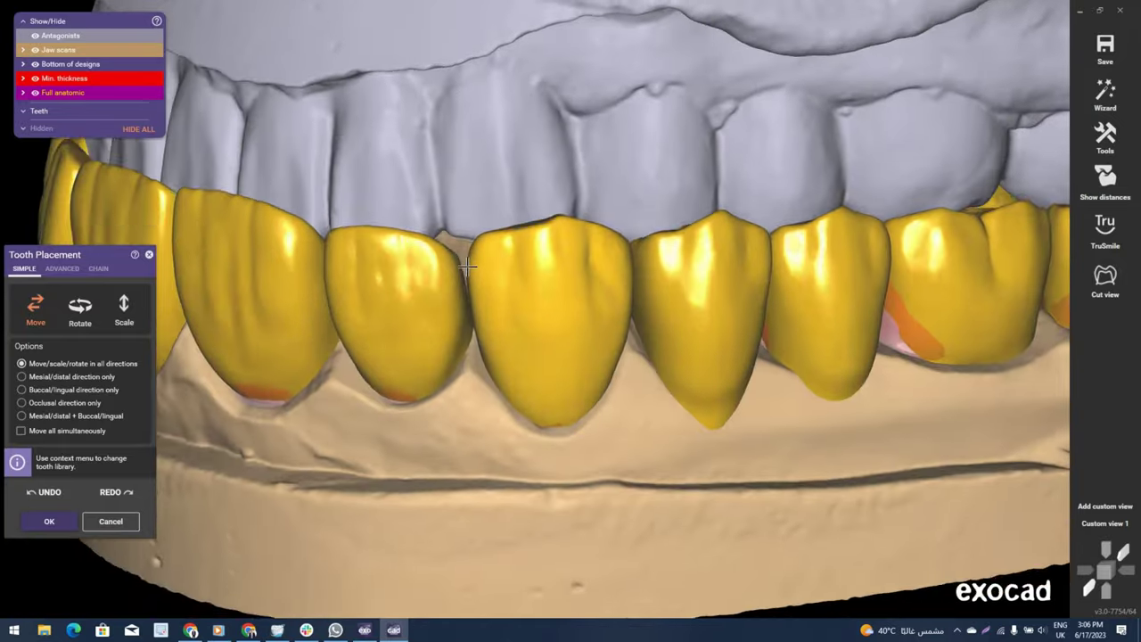
right_drag(466, 266, 463, 270)
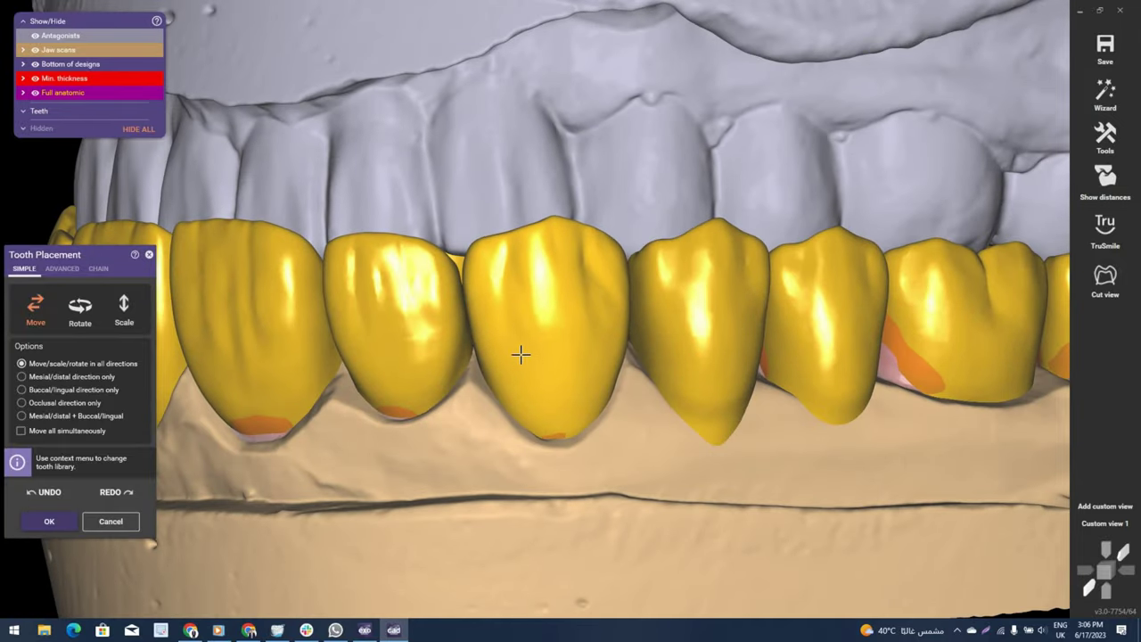
right_drag(521, 355, 505, 322)
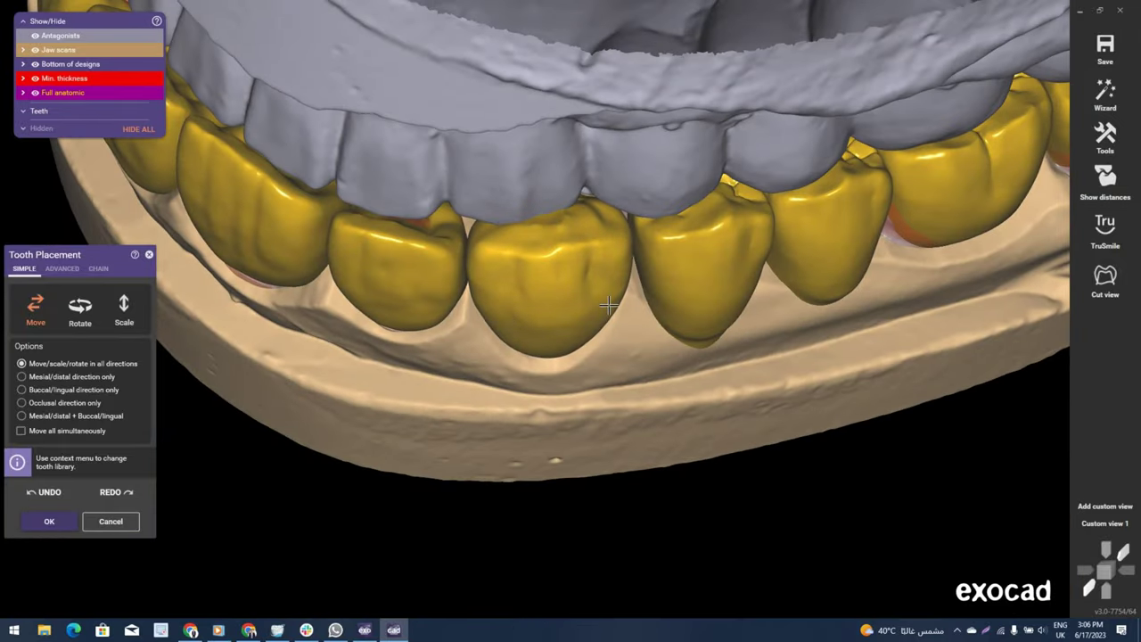
right_drag(399, 294, 437, 284)
scroll(401, 274, up, 3)
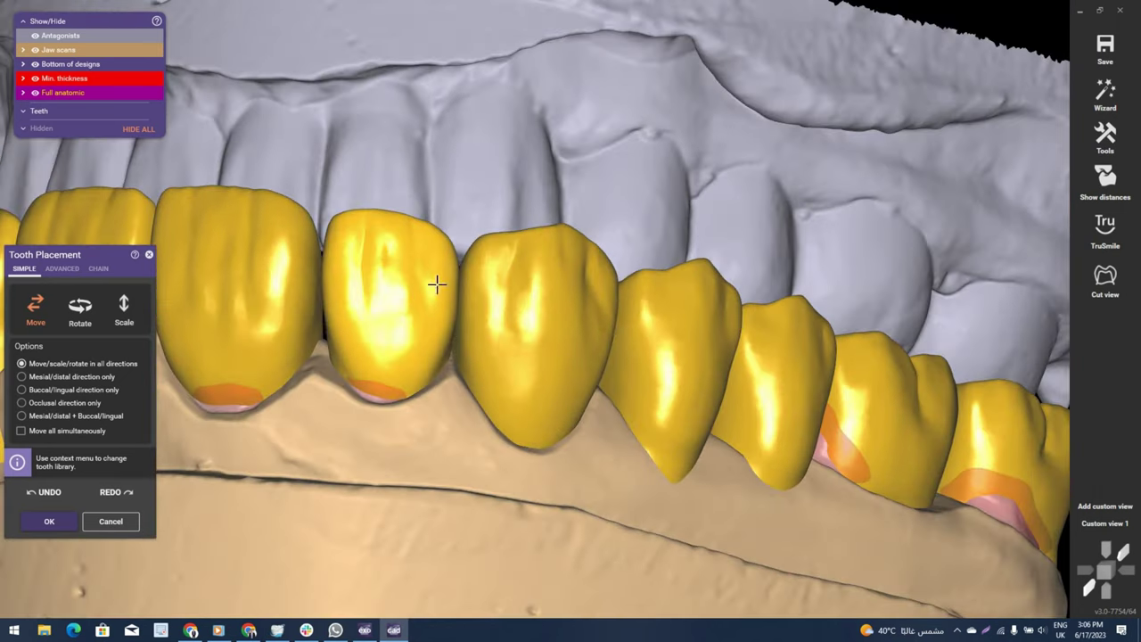
scroll(596, 338, down, 2)
right_drag(599, 339, 672, 319)
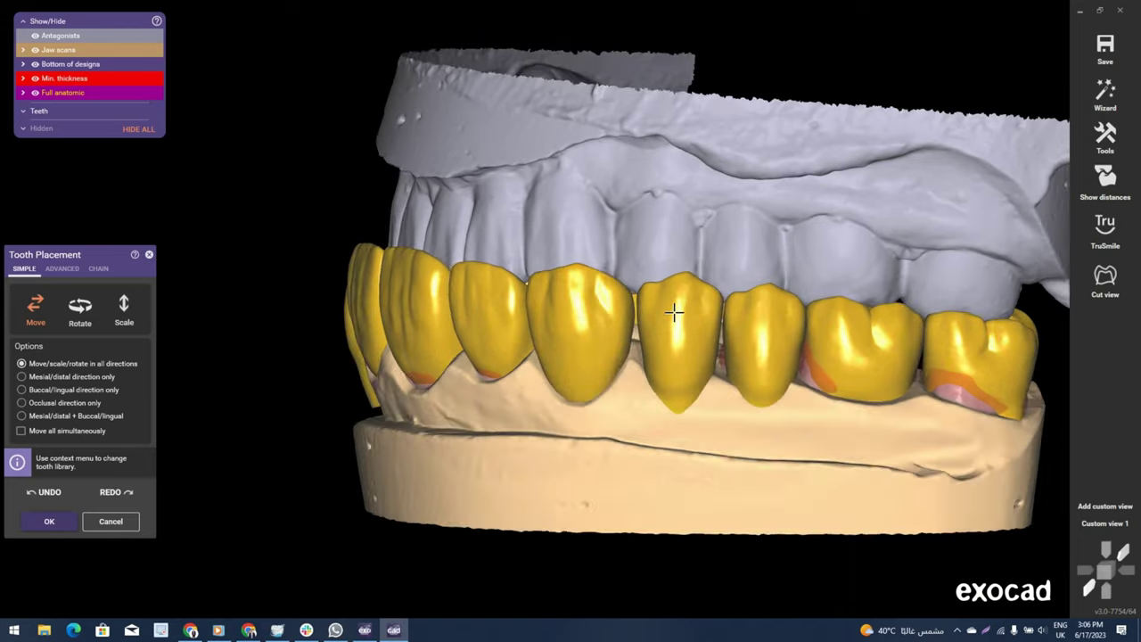
scroll(673, 311, up, 2)
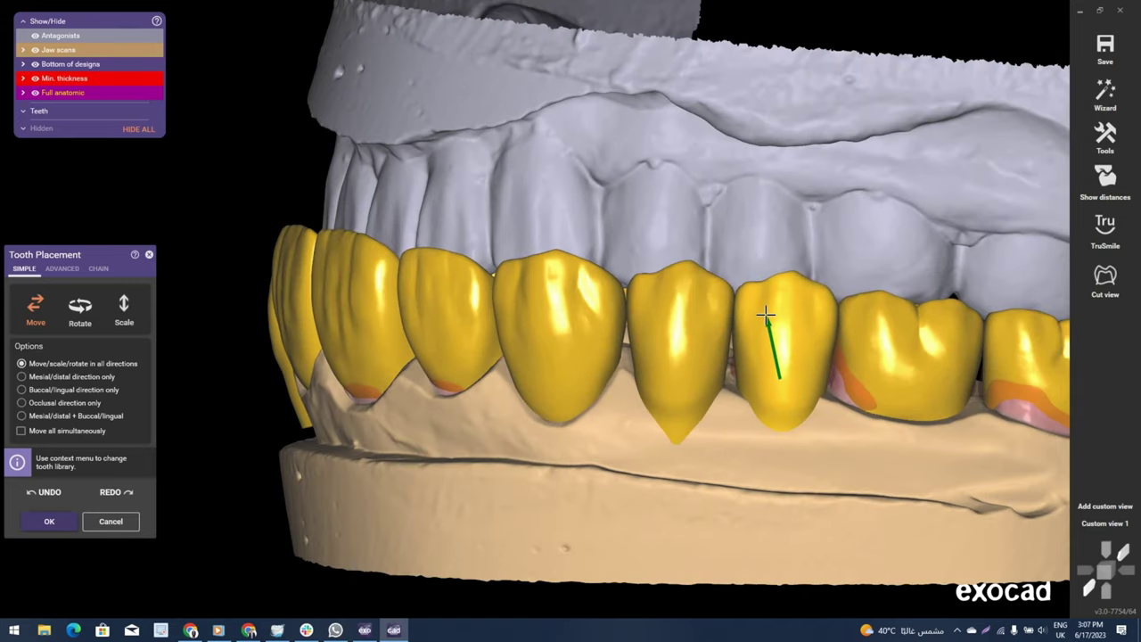
scroll(404, 356, down, 2)
mouse_move(404, 356)
right_down()
mouse_move(533, 300)
mouse_move(493, 287)
right_up()
scroll(509, 286, up, 2)
drag(493, 287, 496, 263)
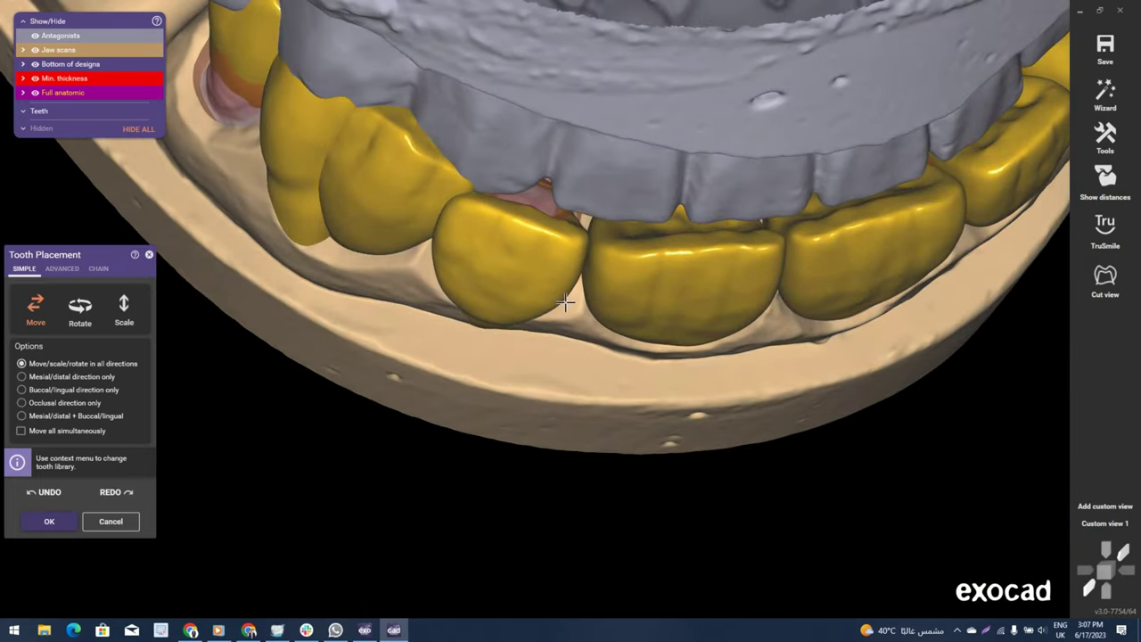
Shift the lower lateral incisor crown into line with its neighbours, then zoom out to the whole arch.
right_drag(566, 304, 508, 299)
scroll(524, 309, up, 2)
scroll(524, 309, down, 2)
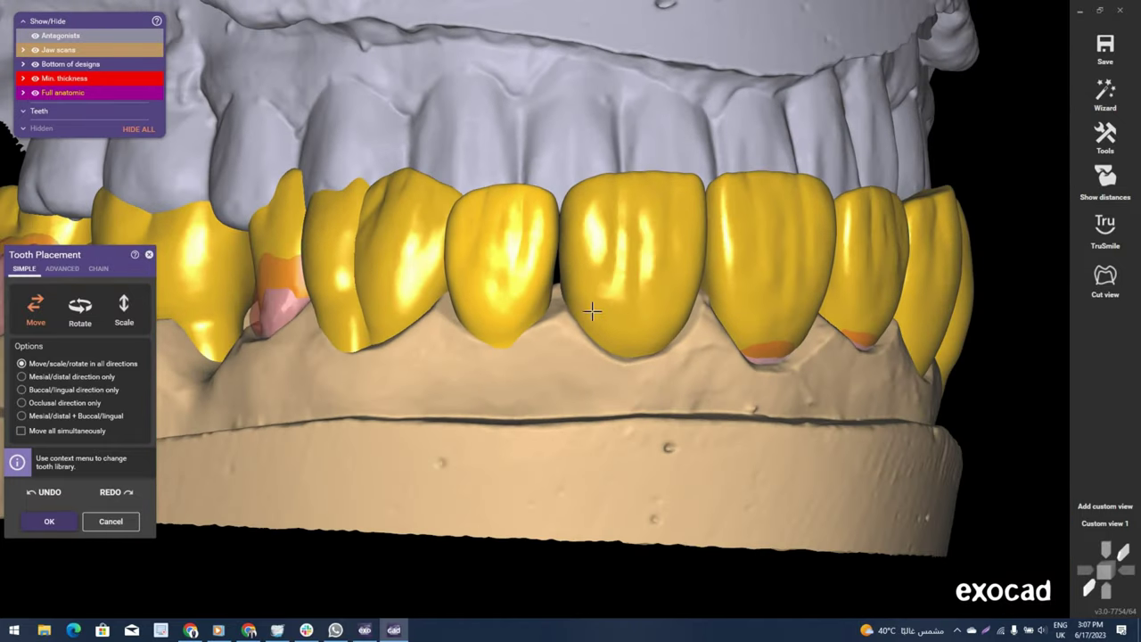
mouse_move(597, 313)
right_down()
mouse_move(637, 286)
mouse_move(639, 261)
right_up()
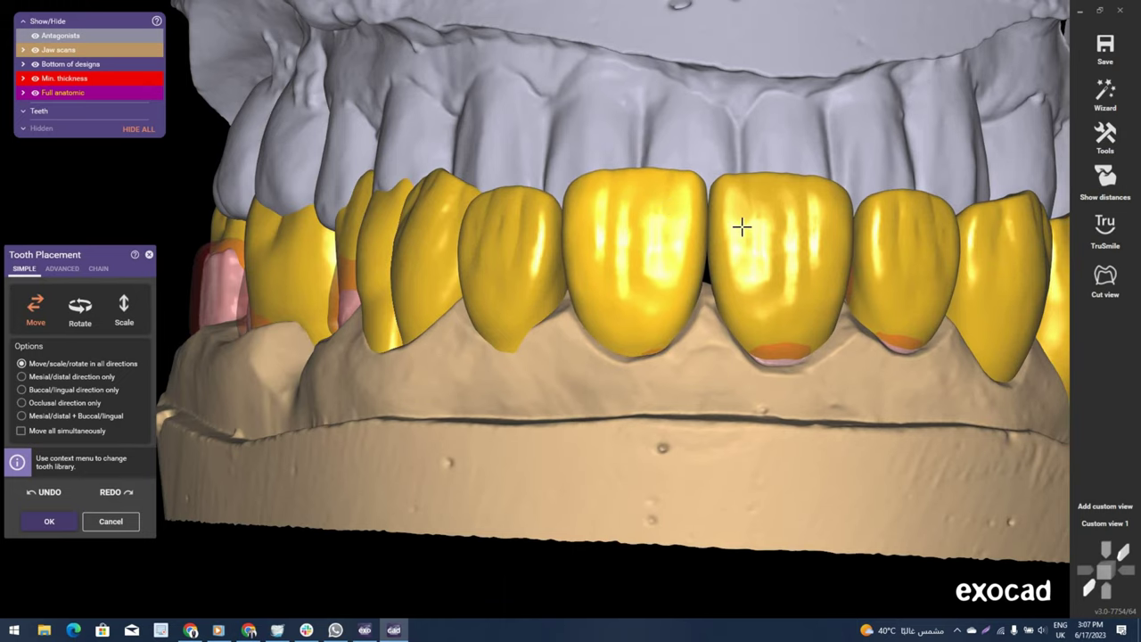
mouse_move(495, 272)
right_down()
mouse_move(534, 307)
mouse_move(534, 270)
mouse_move(535, 280)
right_up()
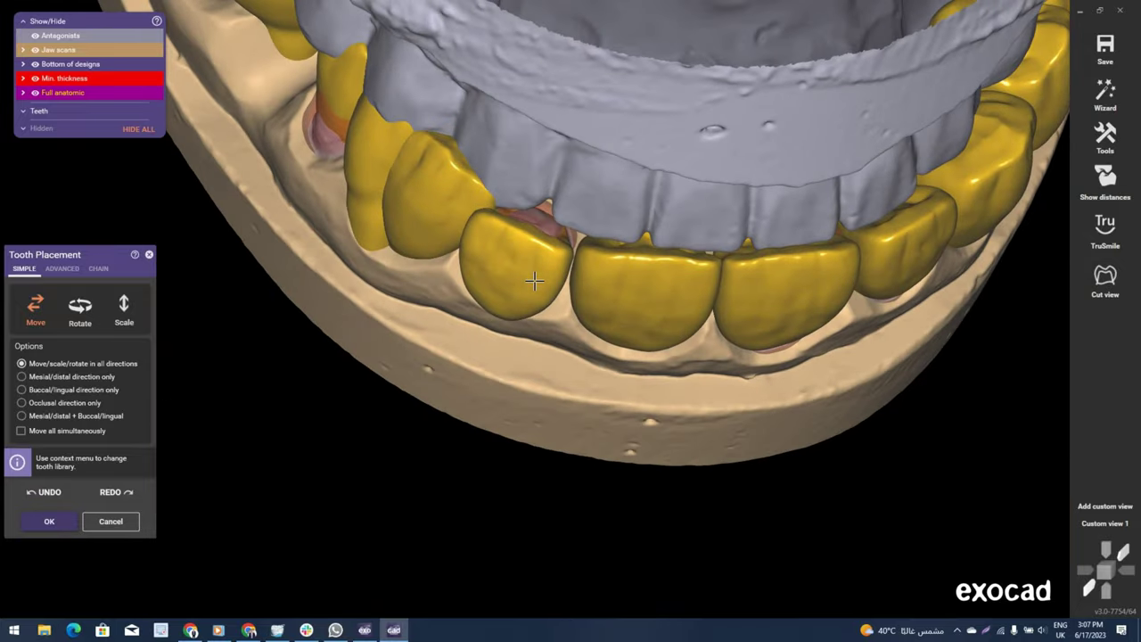
drag(529, 274, 508, 298)
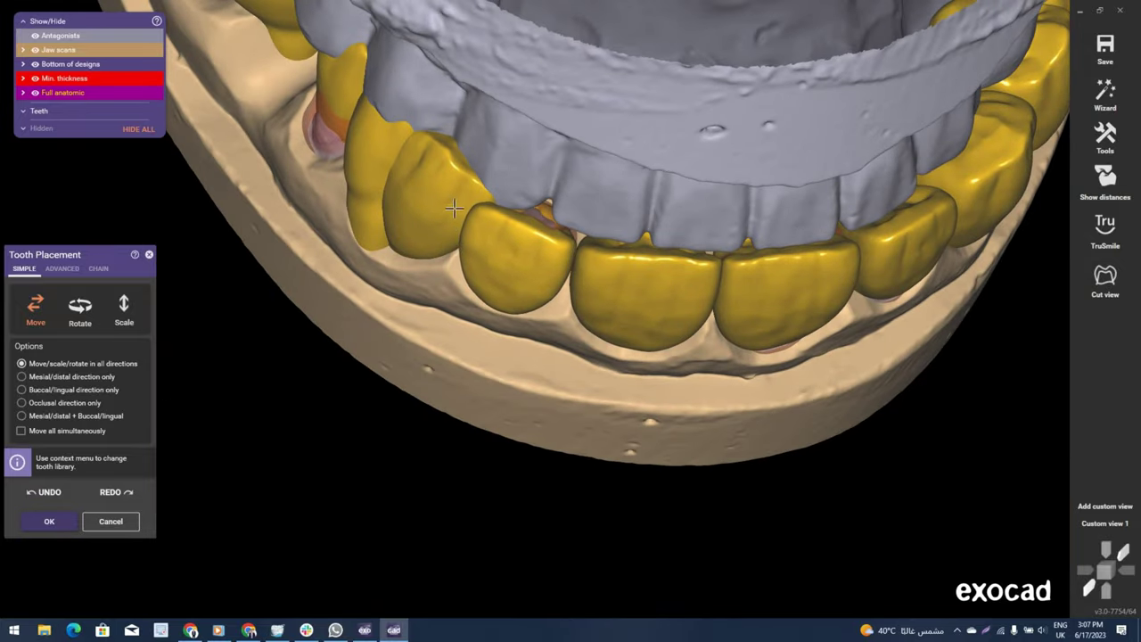
scroll(455, 208, down, 3)
mouse_move(428, 199)
right_down()
mouse_move(474, 199)
mouse_move(355, 196)
right_up()
scroll(473, 199, down, 2)
Hide the antagonist and nudge the first, back and middle molar crowns along the arch.
ctrl+click(474, 199)
scroll(355, 196, up, 2)
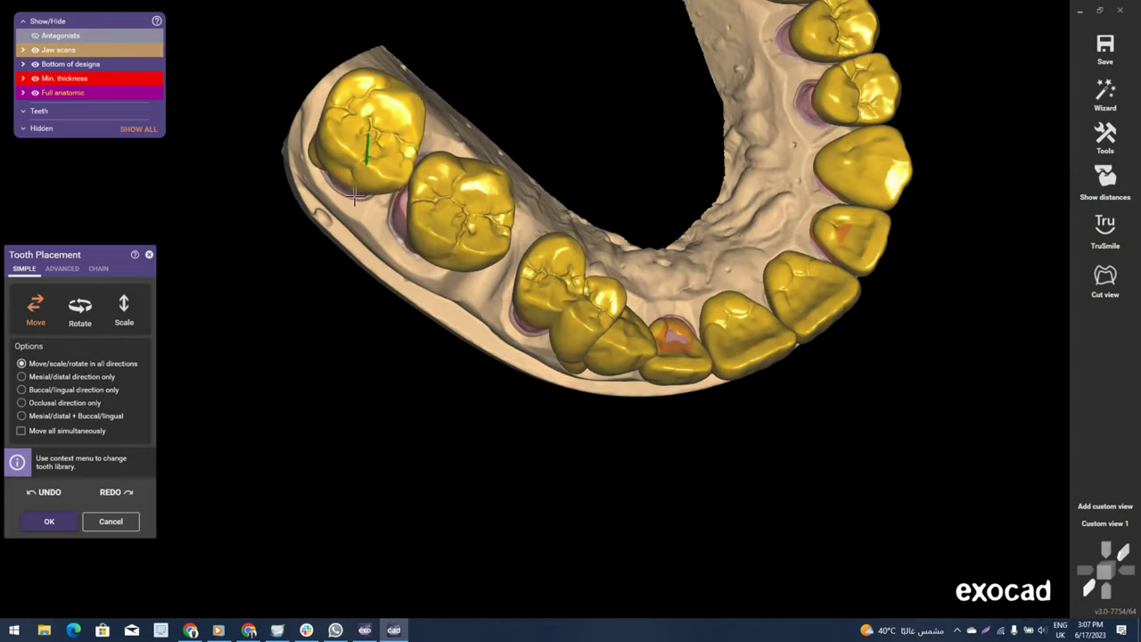
drag(355, 196, 342, 188)
mouse_move(347, 182)
right_down()
mouse_move(333, 294)
mouse_move(310, 229)
right_up()
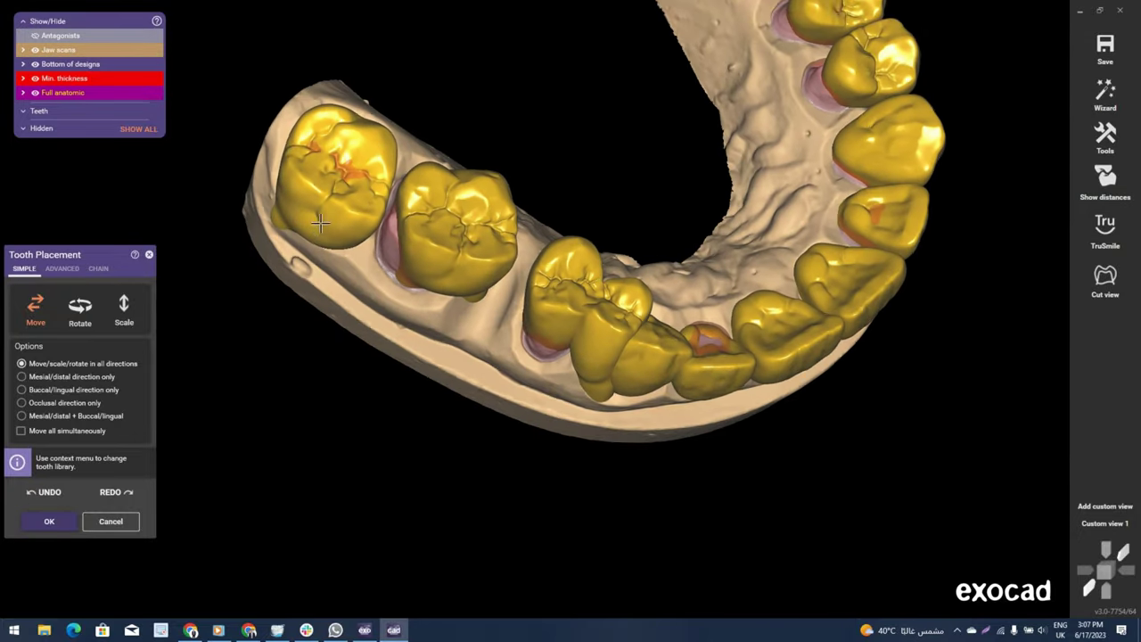
drag(309, 228, 306, 227)
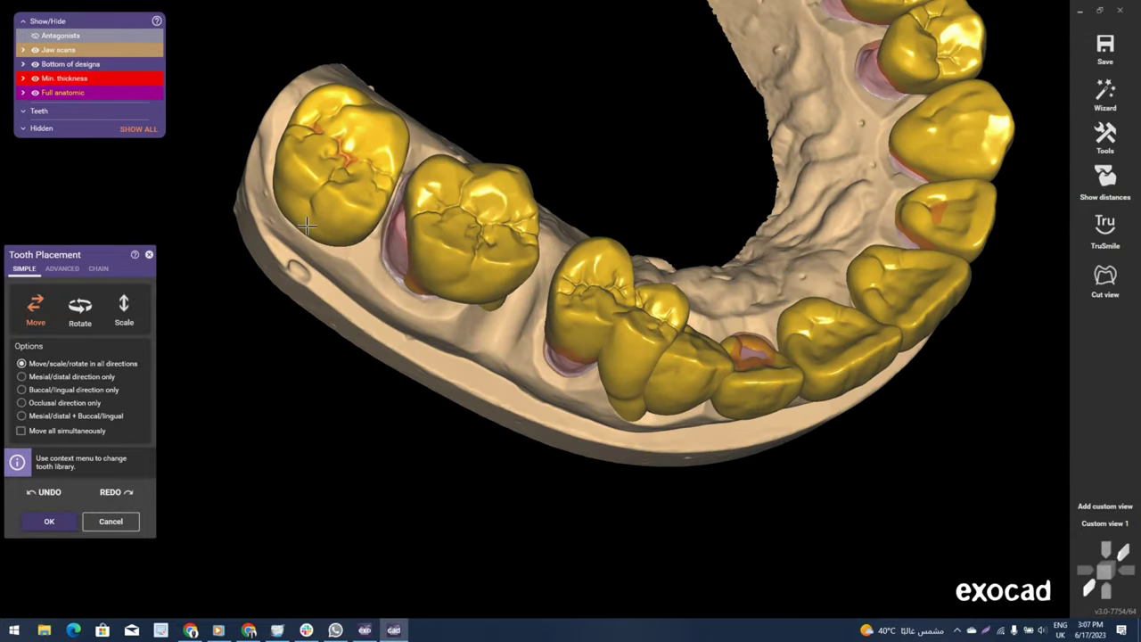
right_drag(434, 282, 417, 334)
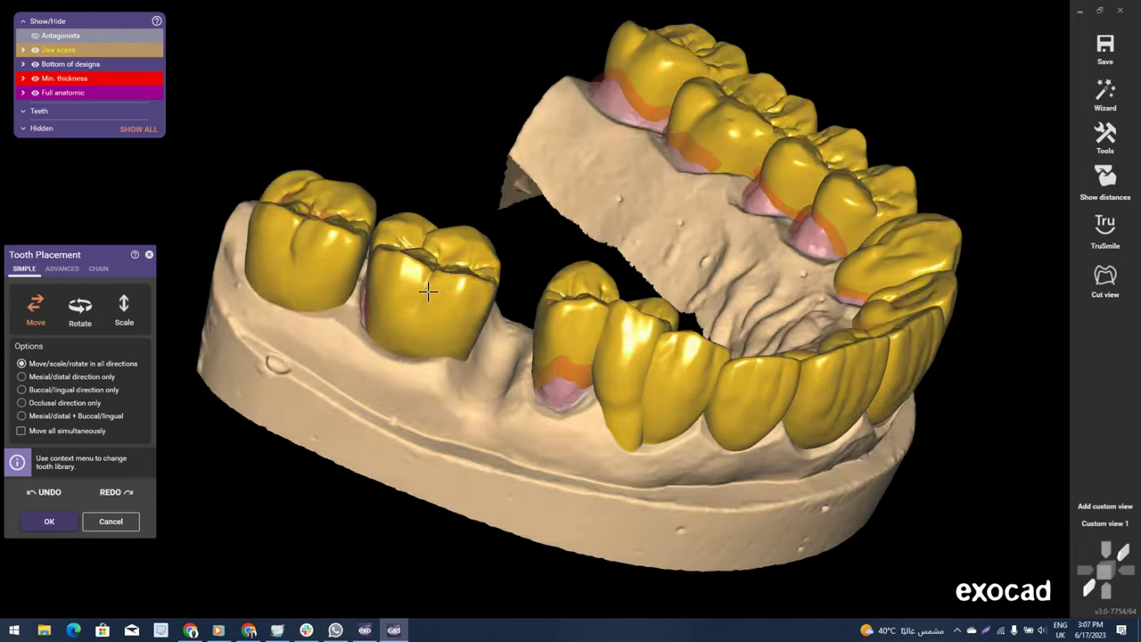
right_drag(410, 360, 446, 319)
scroll(446, 318, up, 3)
scroll(530, 318, up, 3)
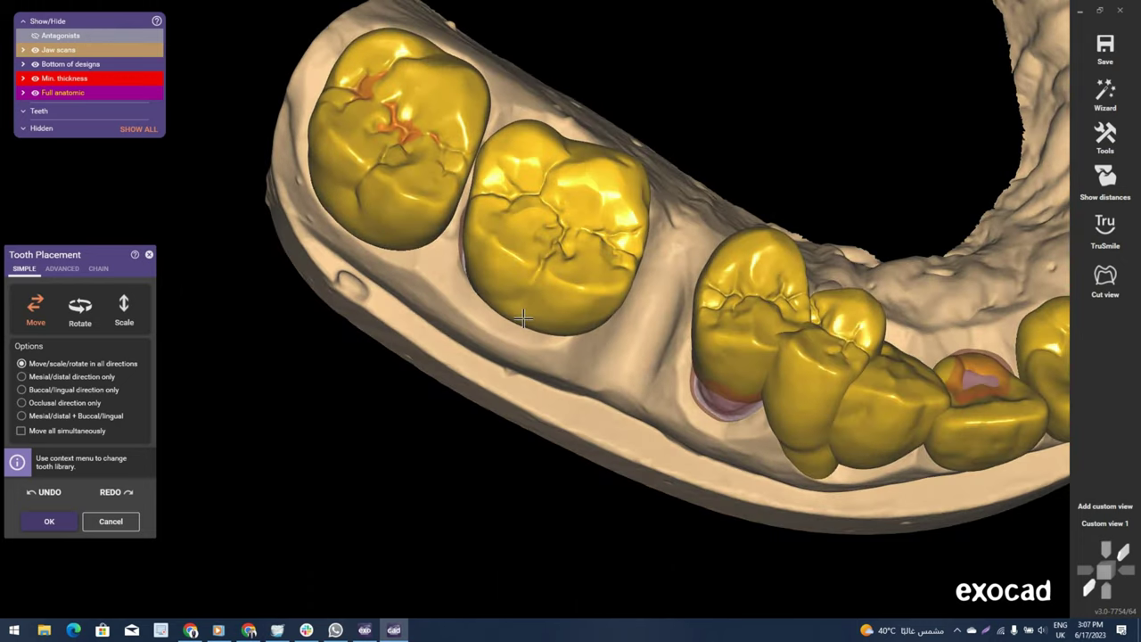
drag(530, 318, 521, 314)
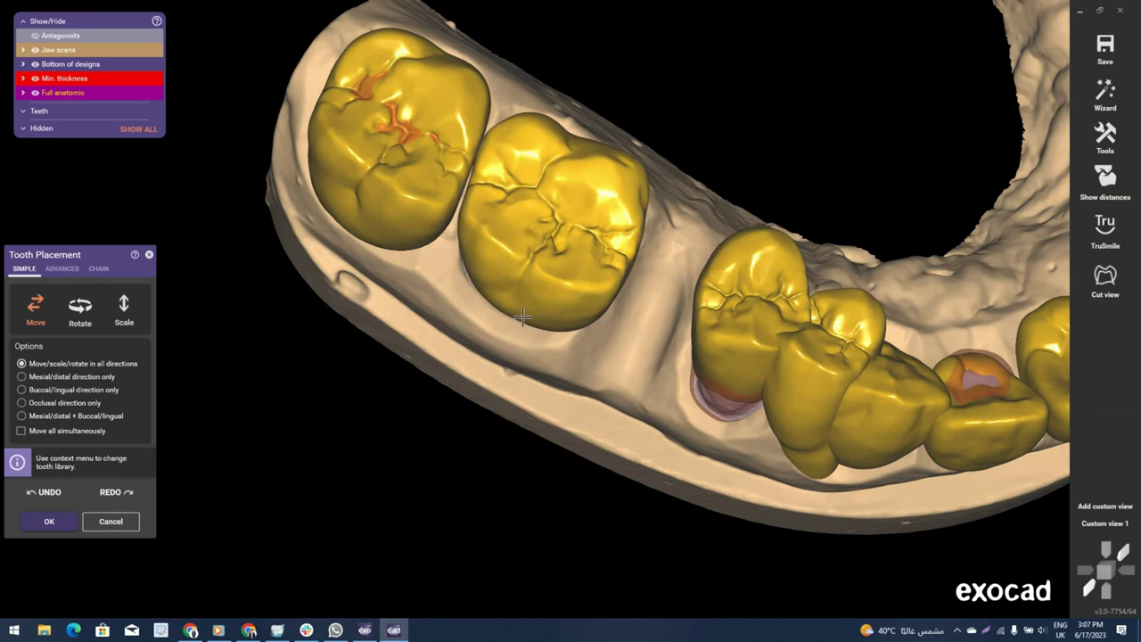
Reposition the premolar crown in several small moves, checking from oblique and top views.
right_drag(629, 339, 668, 340)
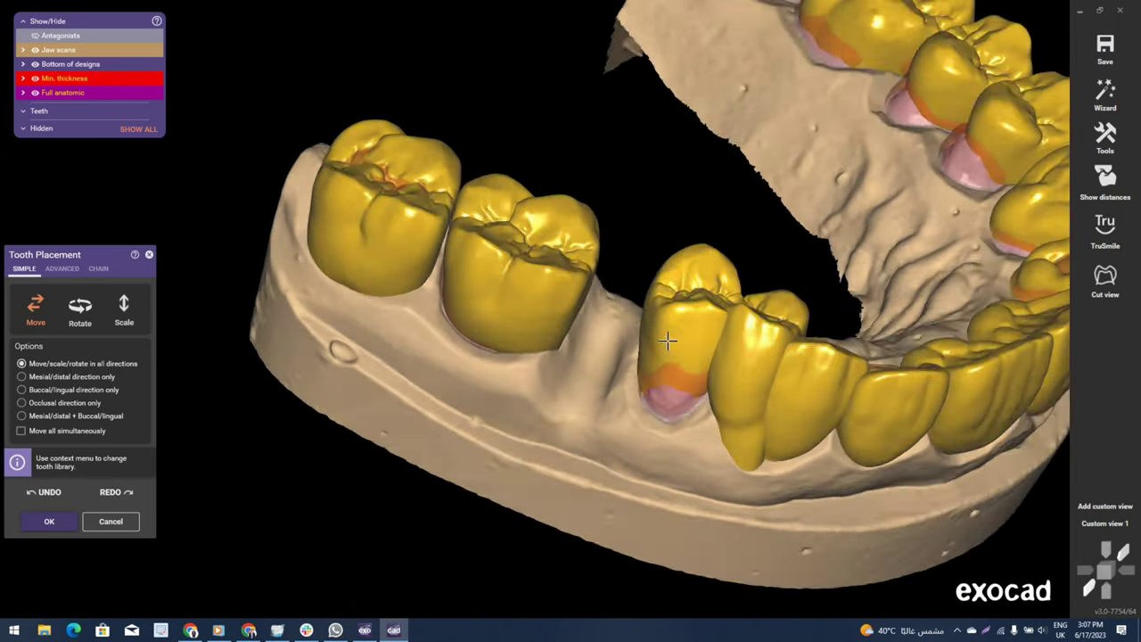
drag(675, 345, 669, 347)
right_drag(670, 347, 652, 349)
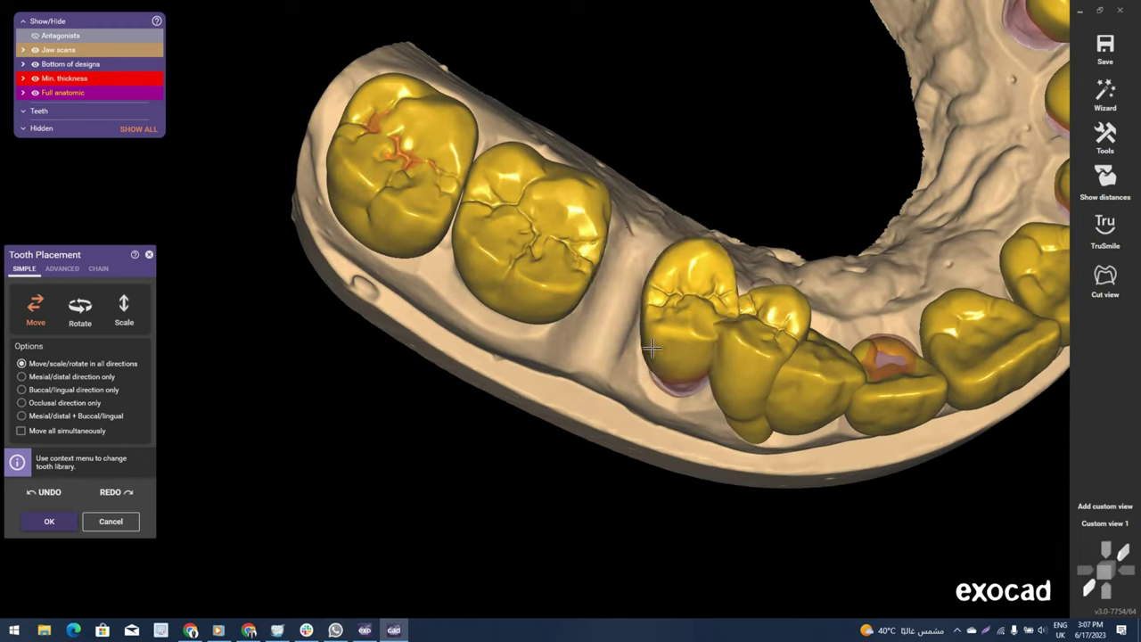
drag(652, 349, 657, 366)
mouse_move(657, 366)
right_down()
mouse_move(646, 381)
mouse_move(618, 372)
right_up()
drag(713, 317, 721, 339)
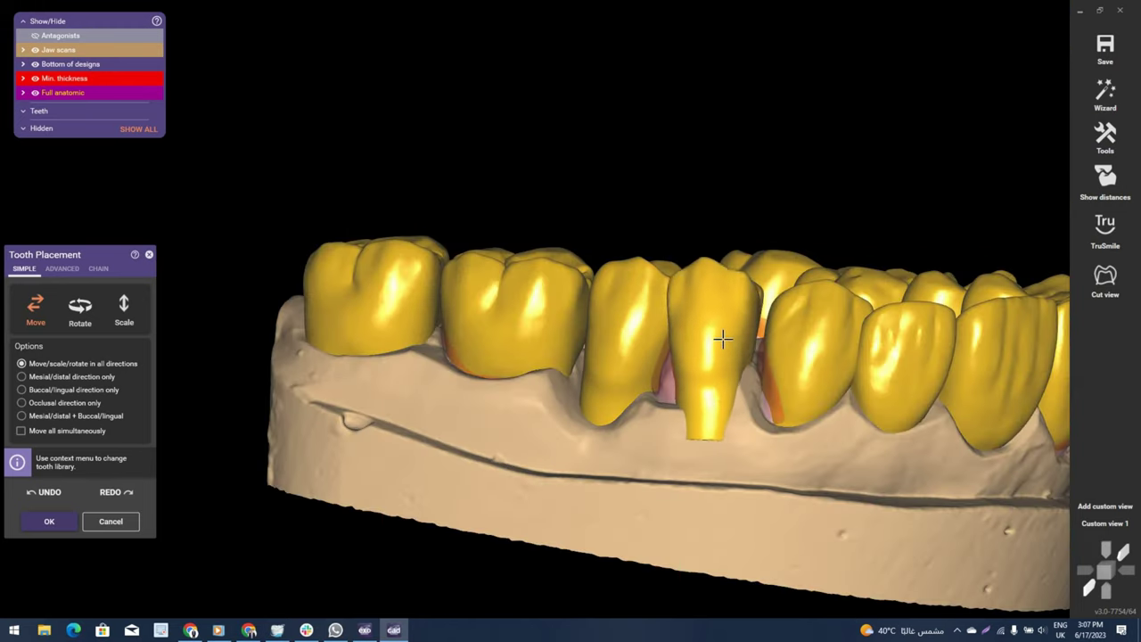
right_drag(722, 339, 615, 346)
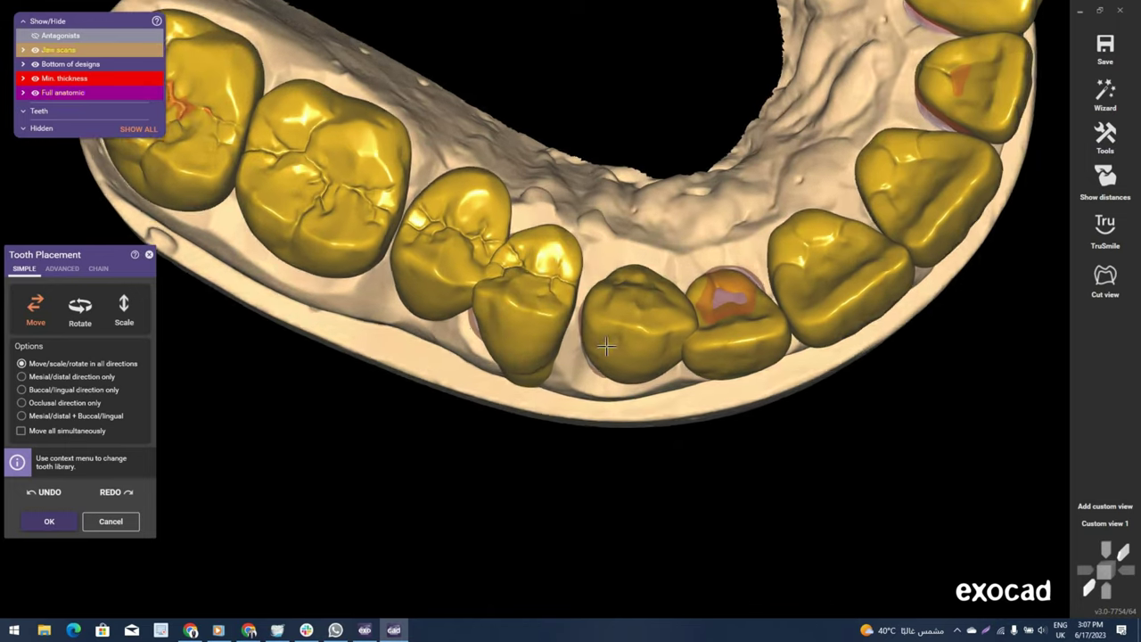
mouse_move(614, 346)
mouse_down()
mouse_move(669, 357)
mouse_move(640, 360)
mouse_up()
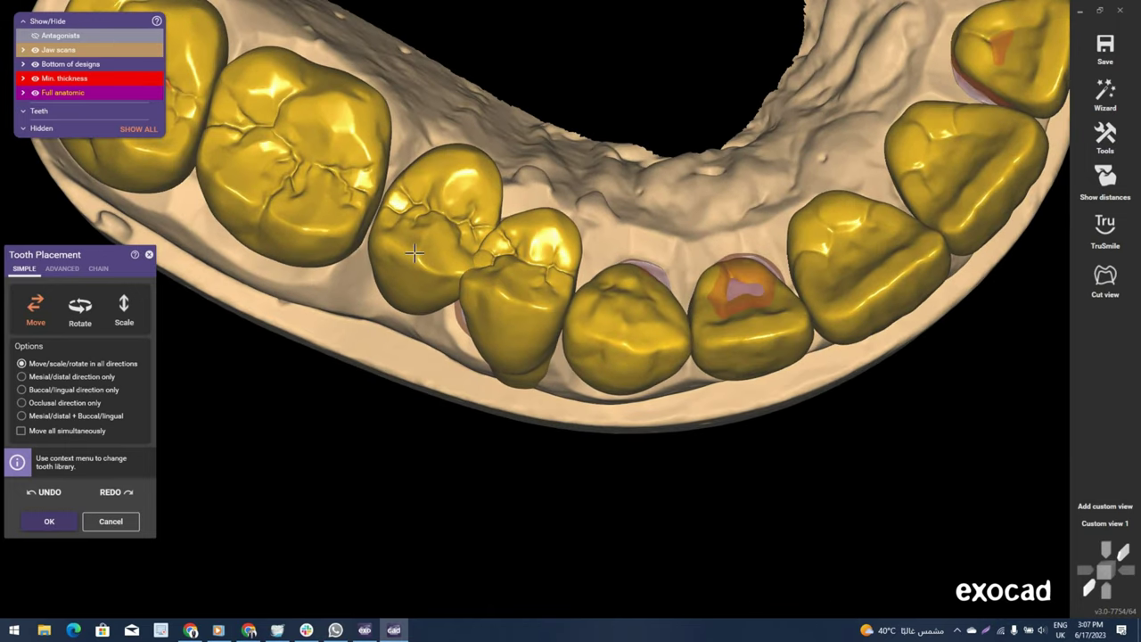
Fine-tune the molar, second molar and both premolar crowns with small shifts.
click(328, 241)
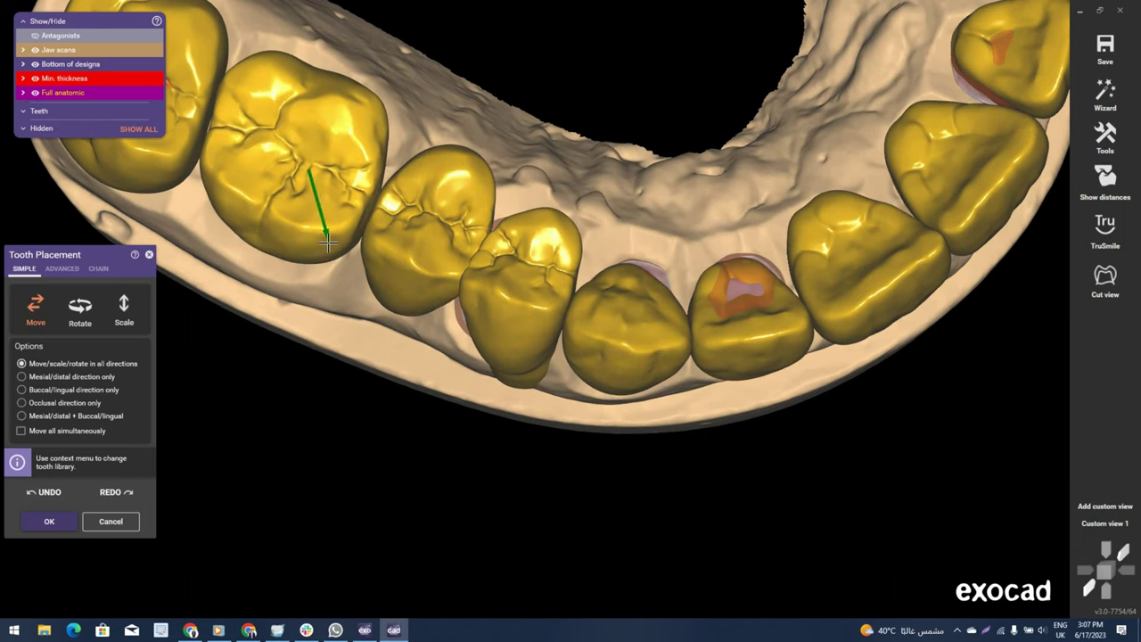
drag(329, 242, 294, 186)
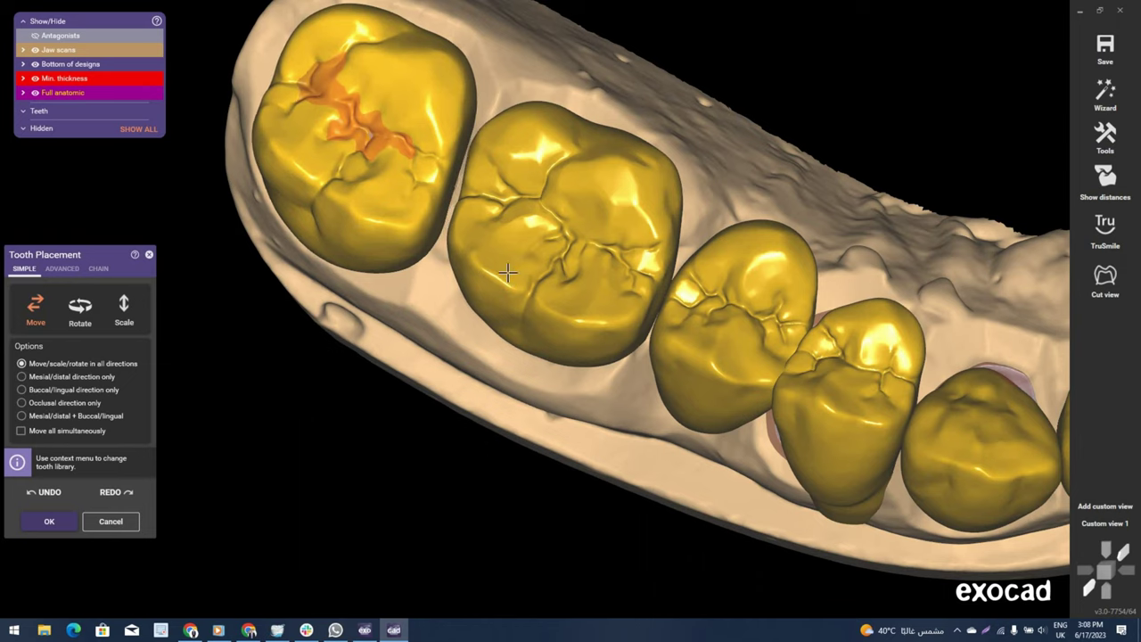
drag(509, 270, 586, 313)
drag(698, 354, 687, 343)
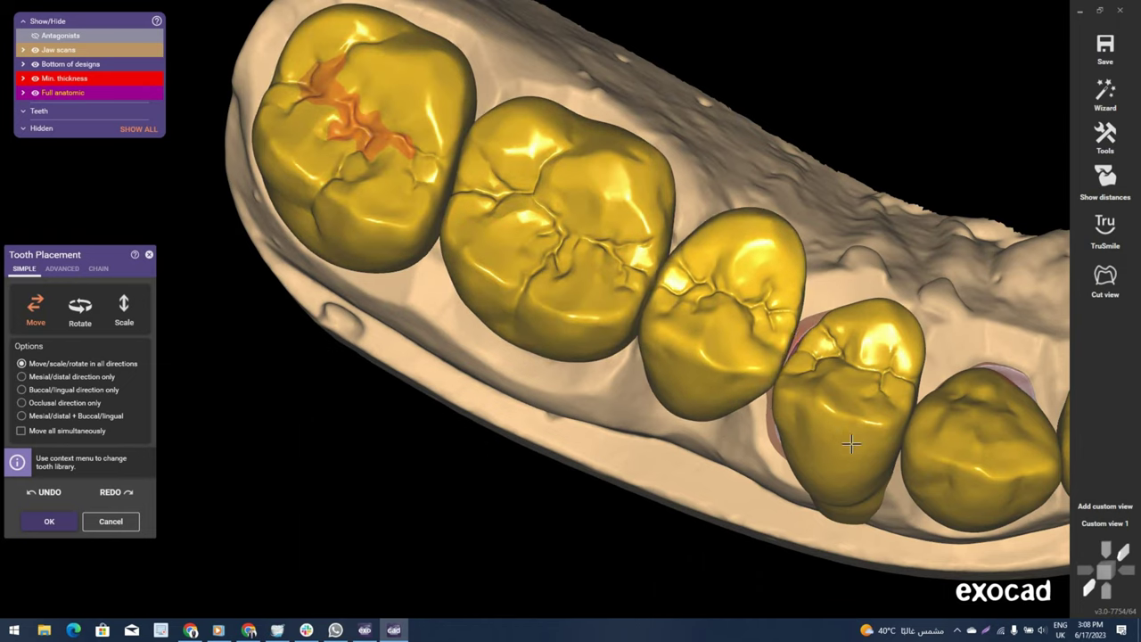
drag(853, 428, 863, 394)
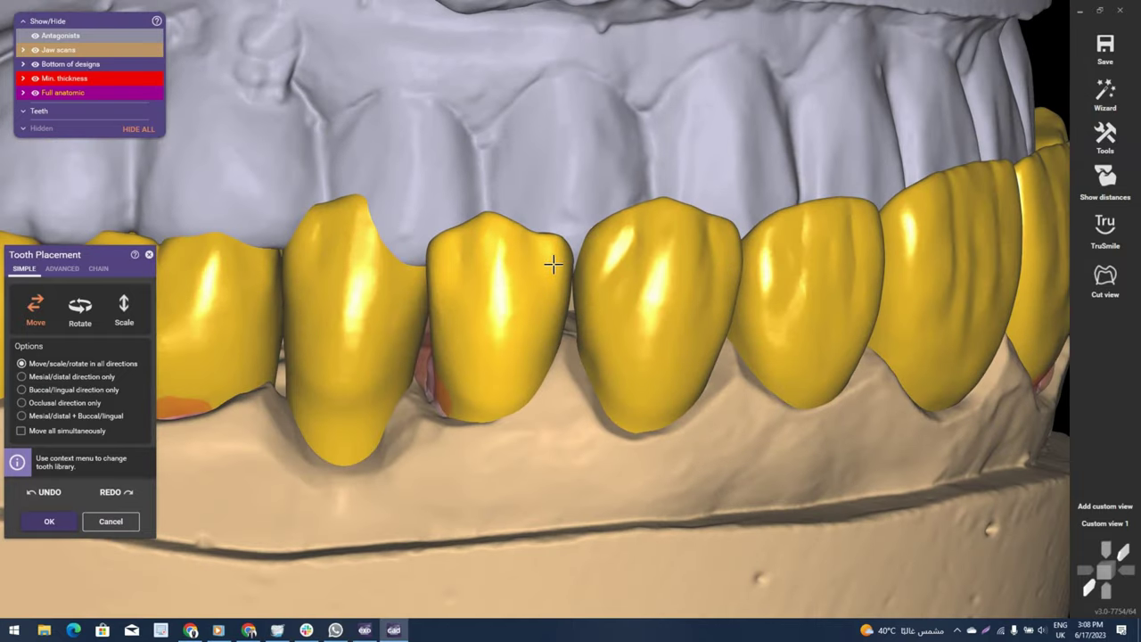
Lower the front crown beneath the upper teeth and shift it slightly left.
right_drag(682, 269, 662, 249)
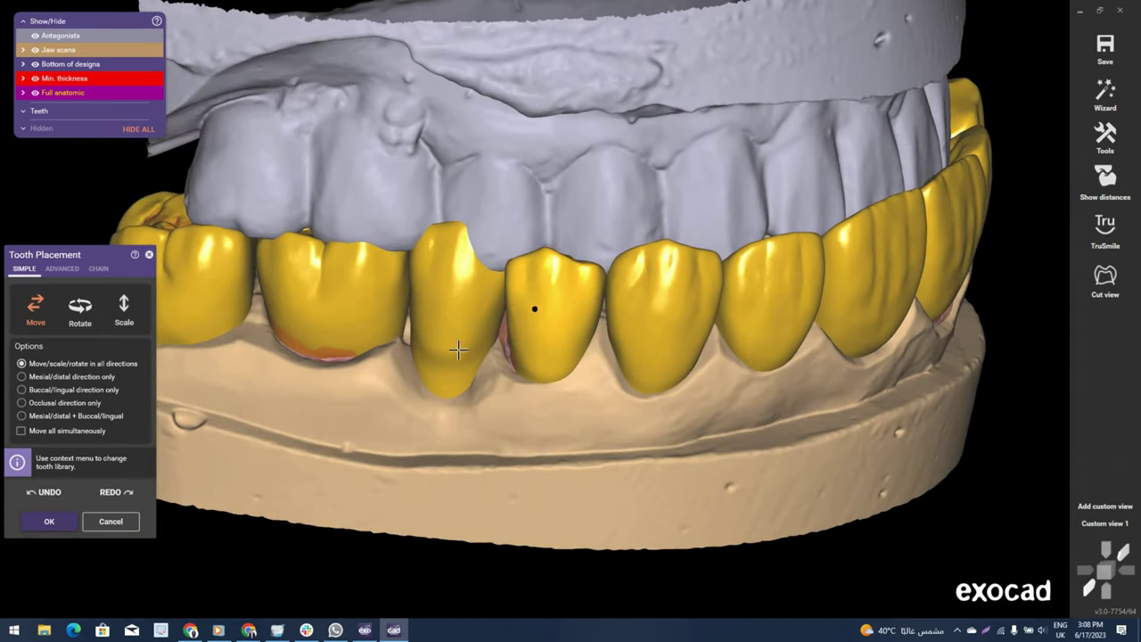
drag(455, 333, 448, 335)
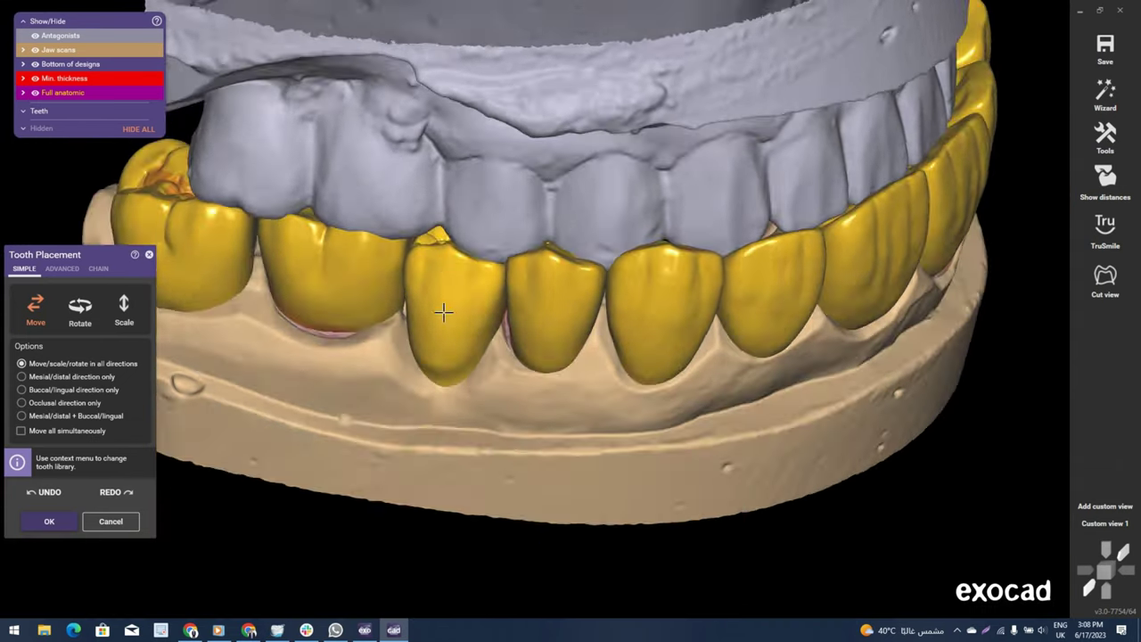
right_drag(455, 352, 439, 297)
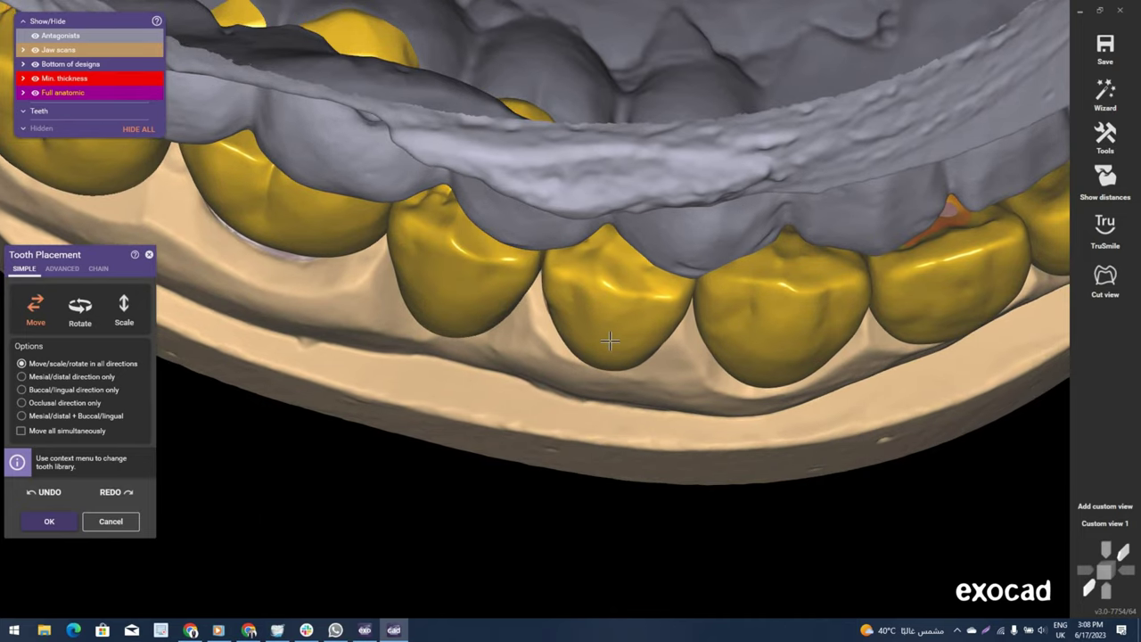
drag(610, 339, 607, 351)
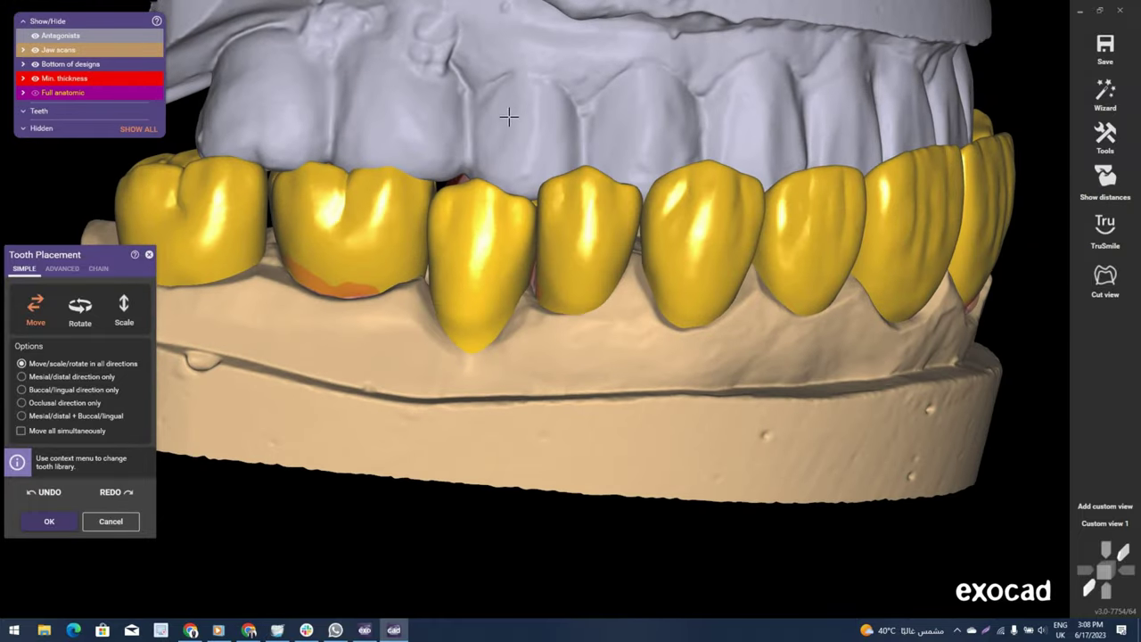
Hide the antagonist and lower the second molar crown out of contact, rebalancing its position.
key(a)
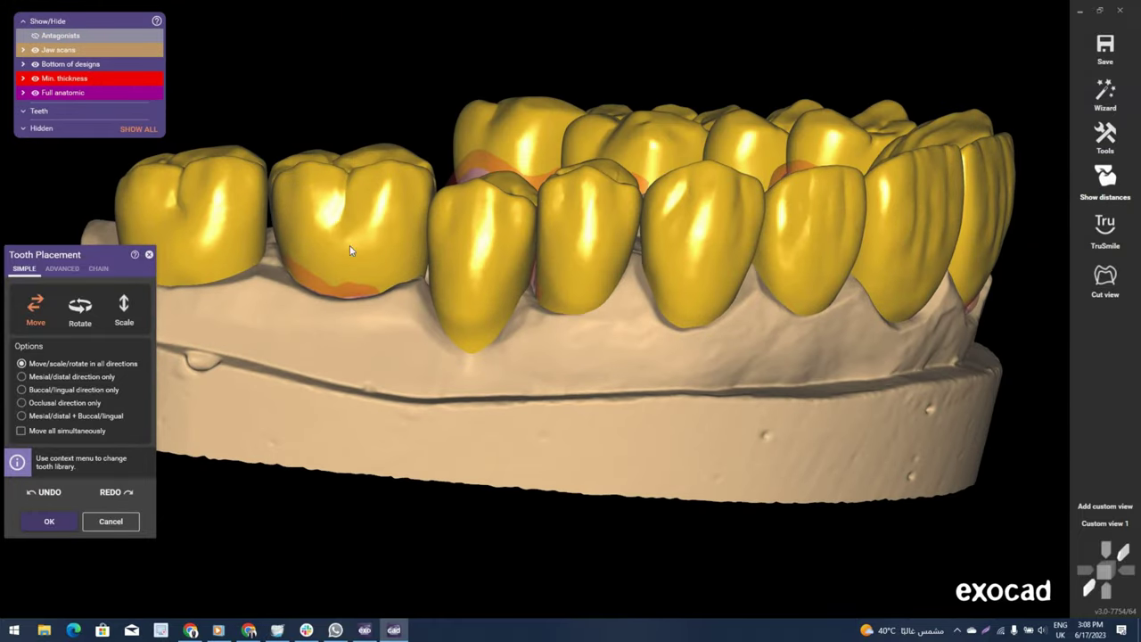
scroll(484, 216, up, 3)
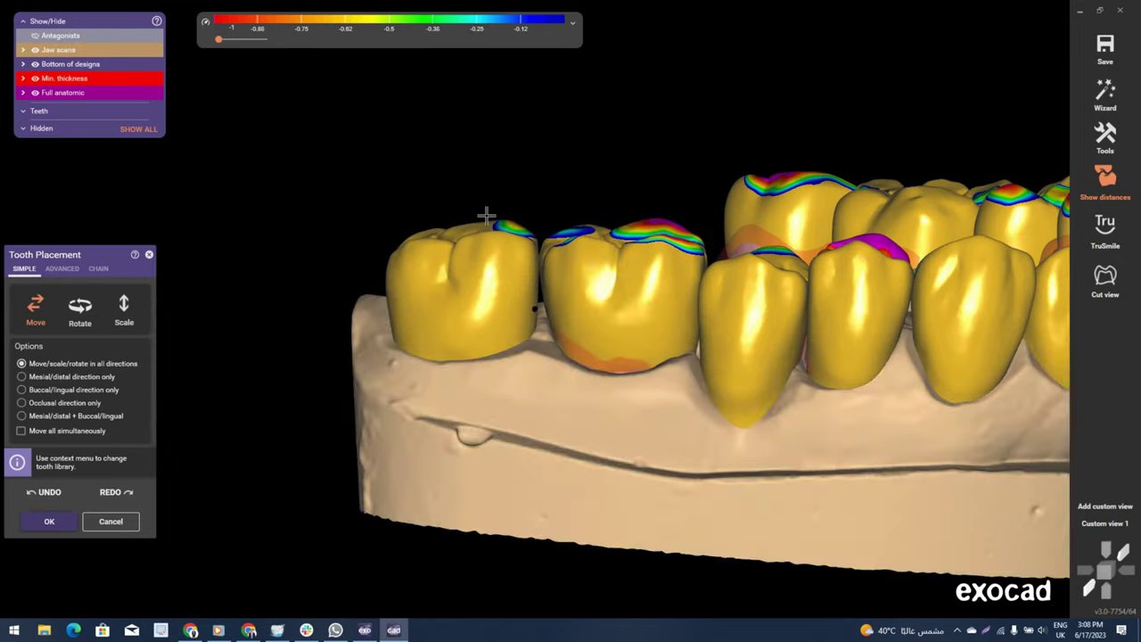
scroll(507, 217, up, 3)
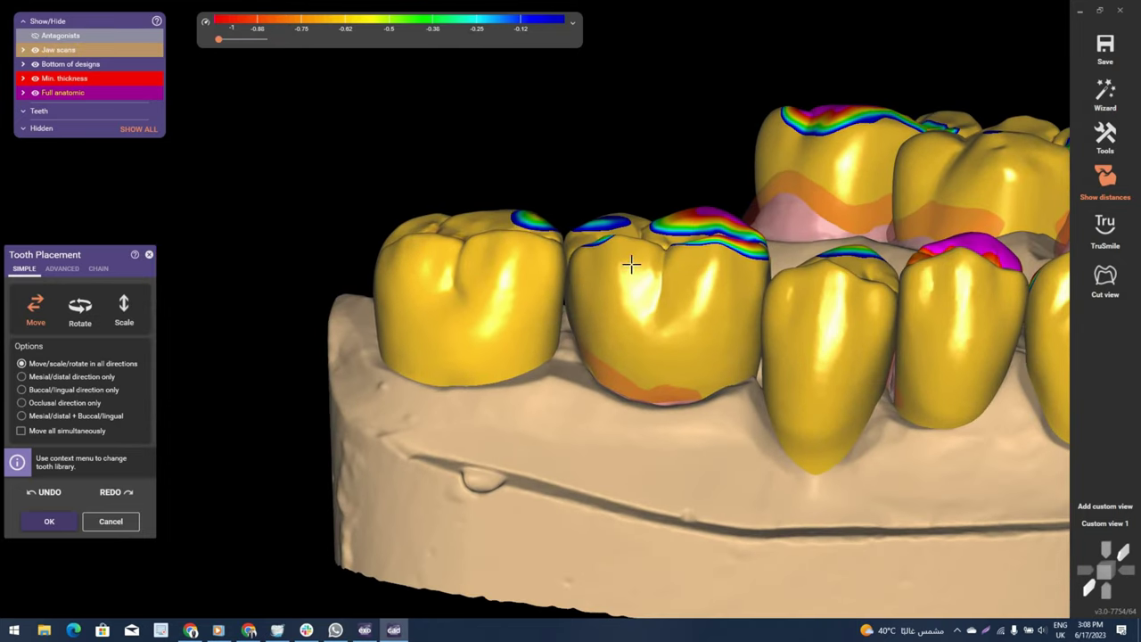
drag(662, 265, 665, 334)
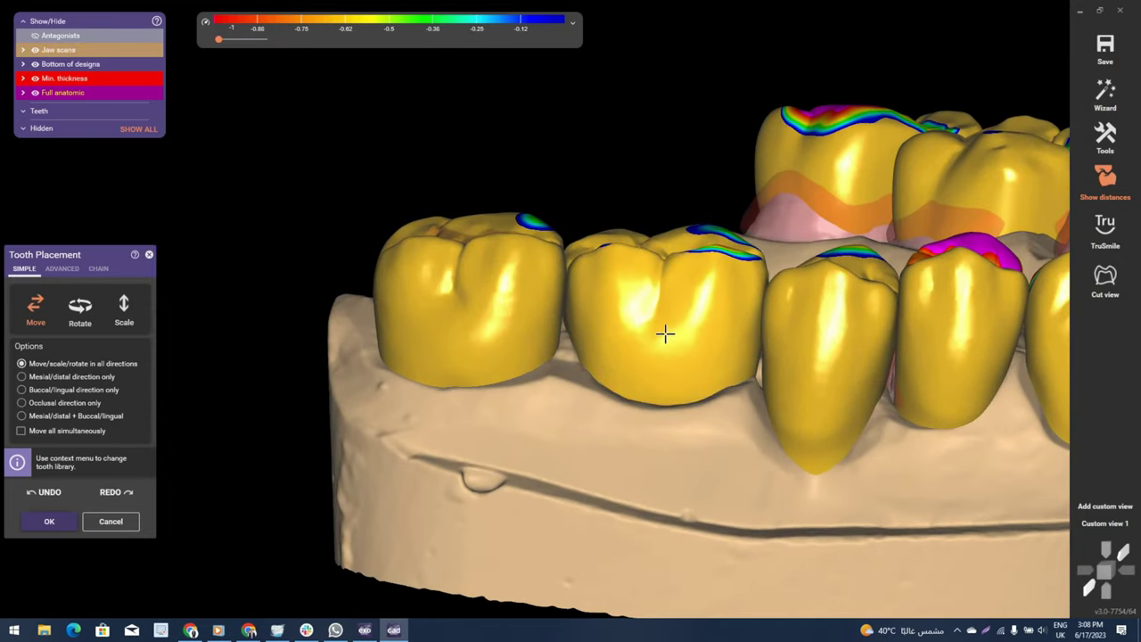
right_drag(665, 333, 703, 382)
drag(697, 390, 675, 403)
mouse_move(650, 388)
right_down()
mouse_move(581, 378)
mouse_move(683, 189)
right_up()
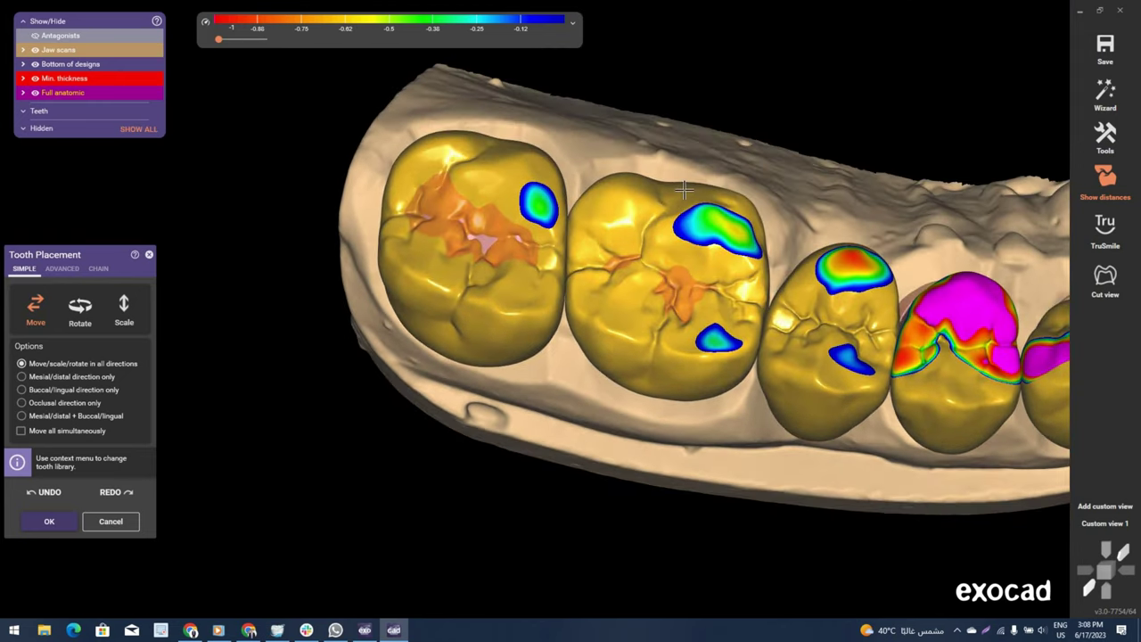
mouse_move(678, 367)
mouse_down()
mouse_move(664, 395)
mouse_move(684, 402)
mouse_up()
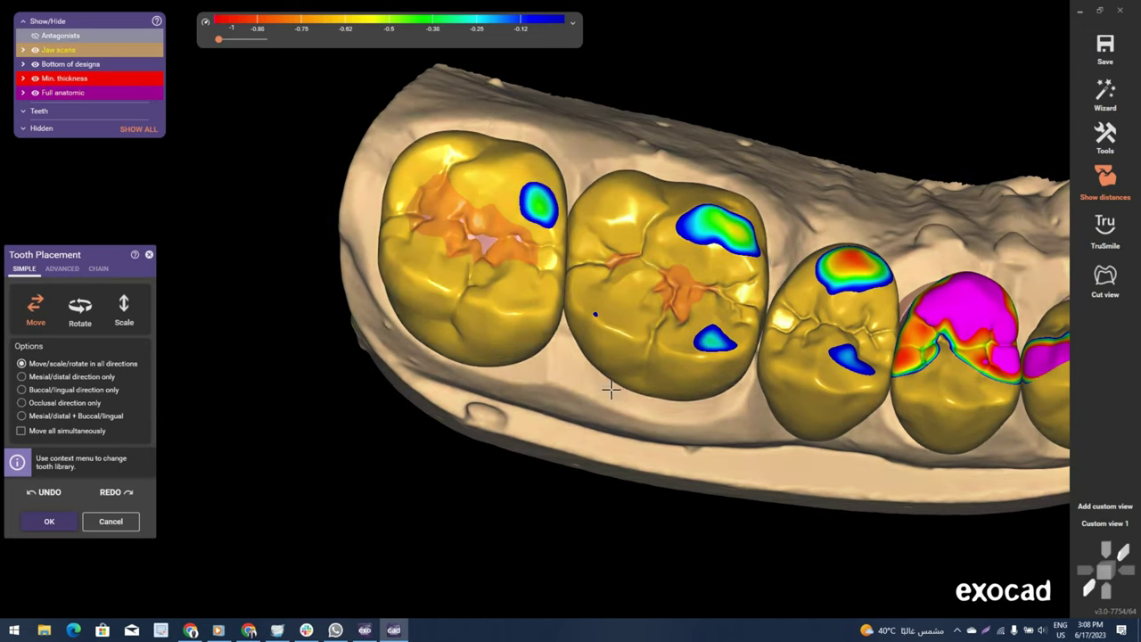
Shift the premolar crown to ease its contacts with the opposing jaw.
mouse_move(493, 355)
right_down()
mouse_move(821, 392)
mouse_move(535, 306)
right_up()
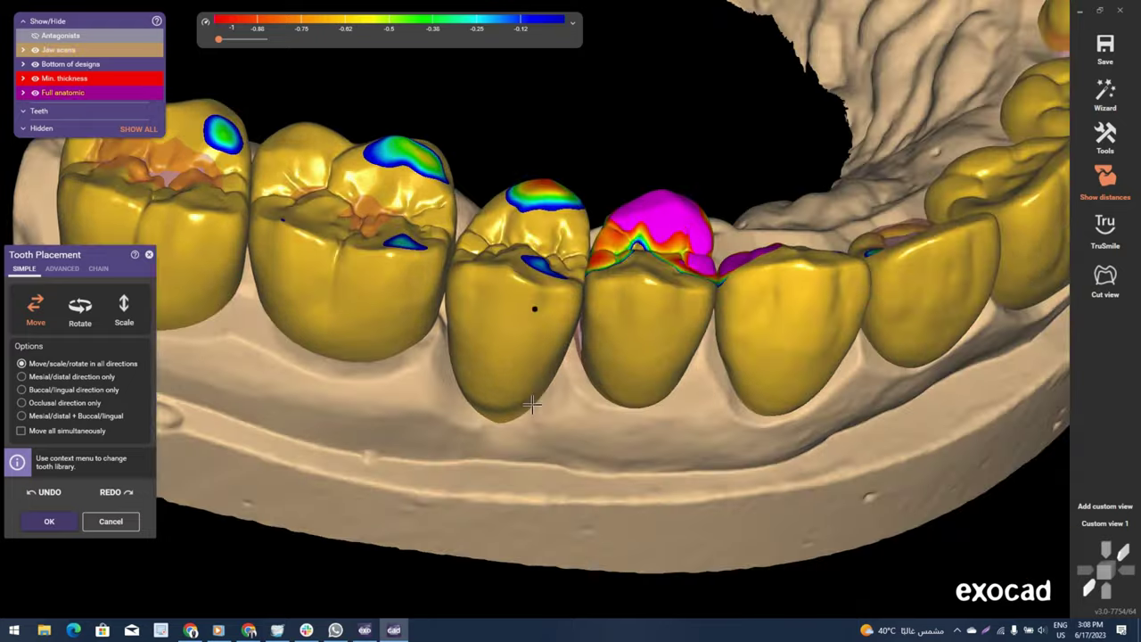
scroll(535, 306, up, 3)
mouse_move(450, 258)
mouse_down()
mouse_move(482, 331)
mouse_move(538, 330)
mouse_up()
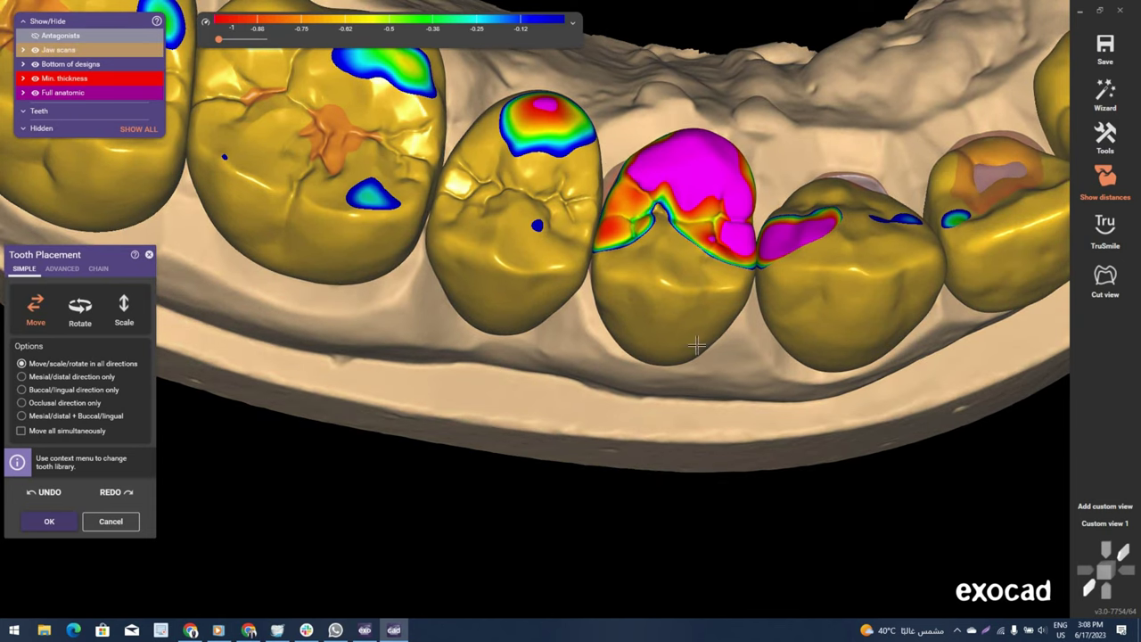
right_drag(697, 345, 507, 382)
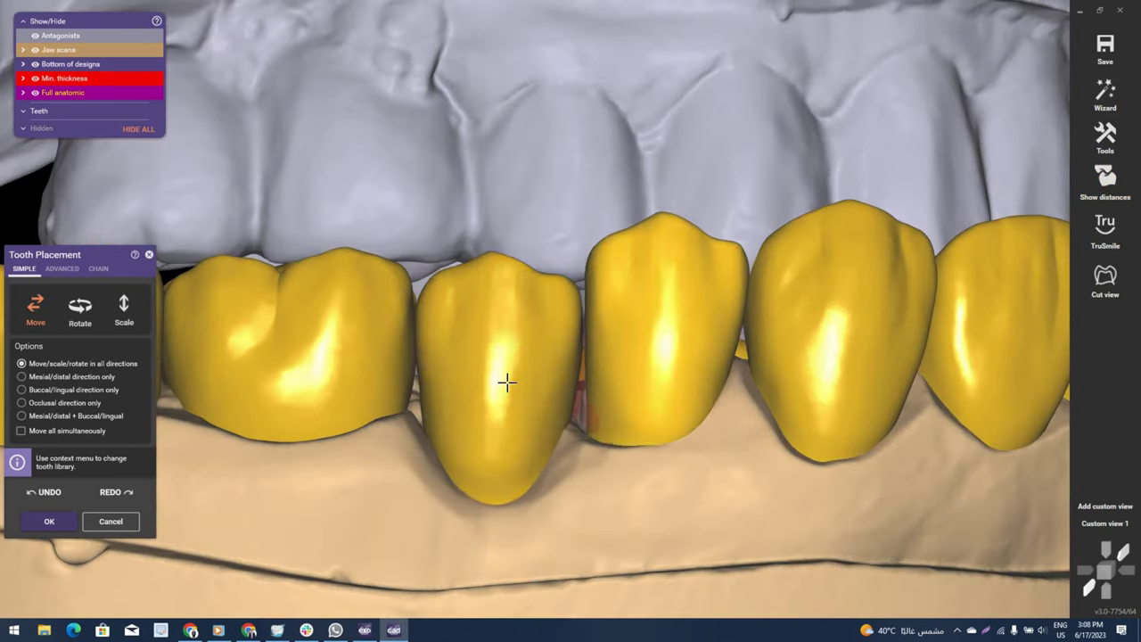
Shift the premolar crown and the lower central incisor slightly into alignment.
drag(507, 382, 552, 356)
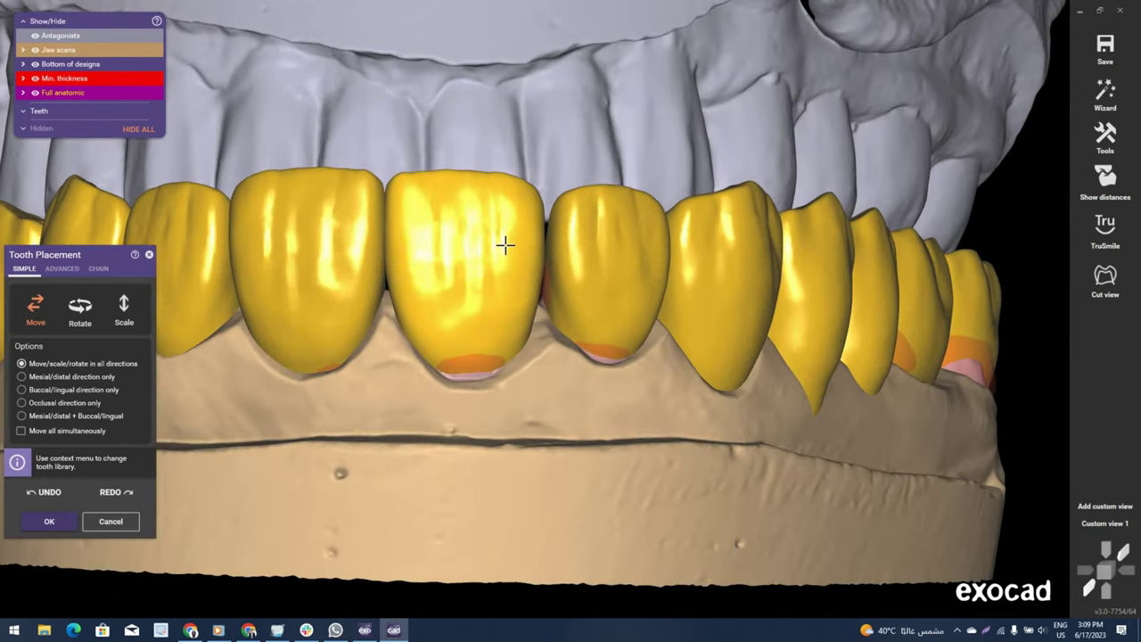
drag(505, 244, 517, 207)
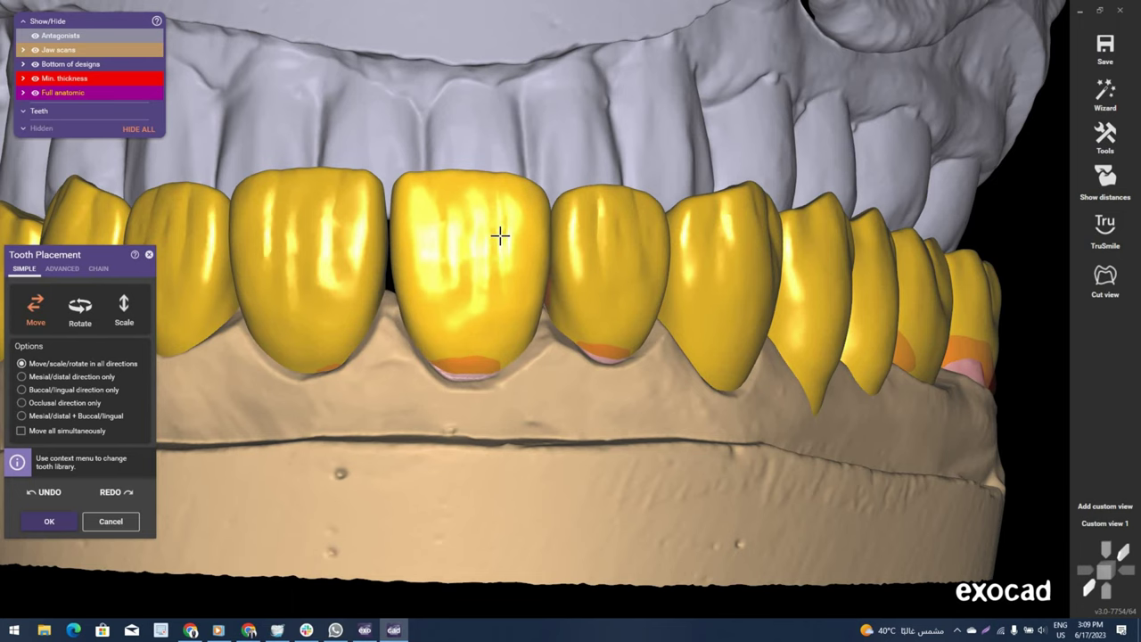
right_drag(360, 233, 356, 199)
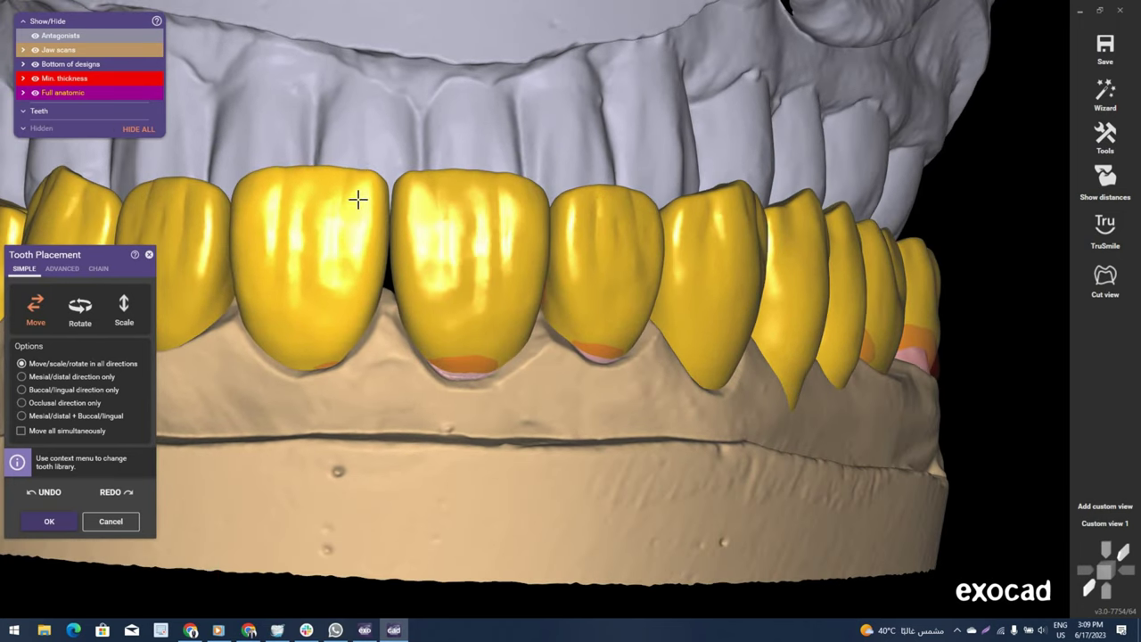
scroll(440, 367, down, 3)
right_drag(440, 366, 438, 268)
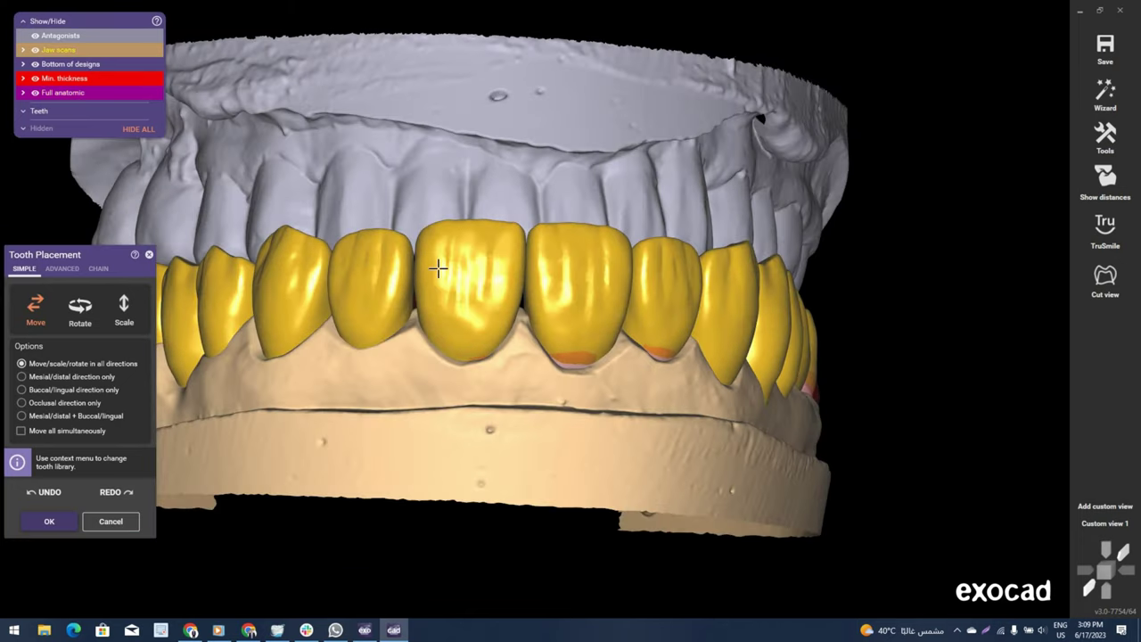
scroll(492, 140, up, 4)
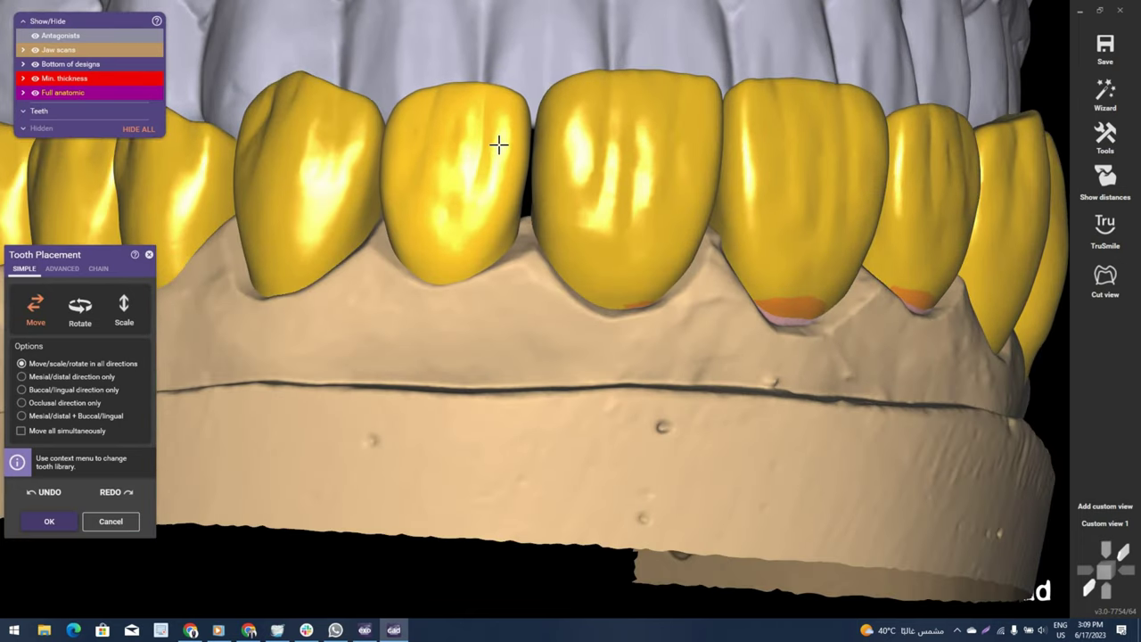
scroll(470, 264, down, 3)
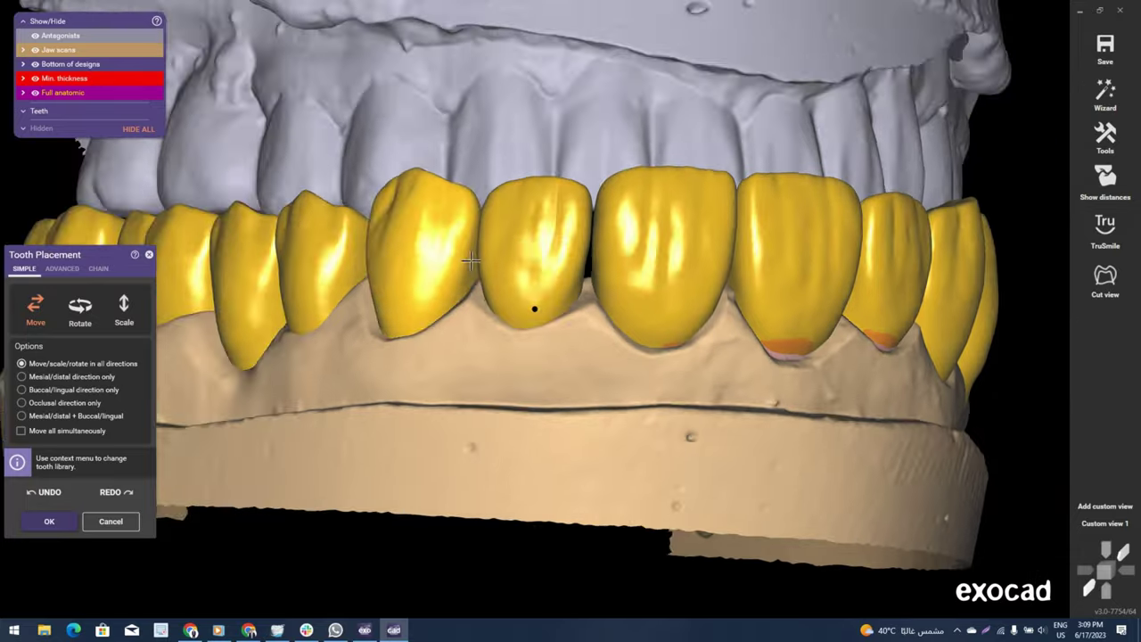
mouse_move(535, 309)
right_down()
mouse_move(387, 252)
mouse_move(461, 256)
right_up()
scroll(461, 256, up, 4)
Nudge the central incisor left and up once more, then accept the tooth placement.
drag(461, 256, 461, 256)
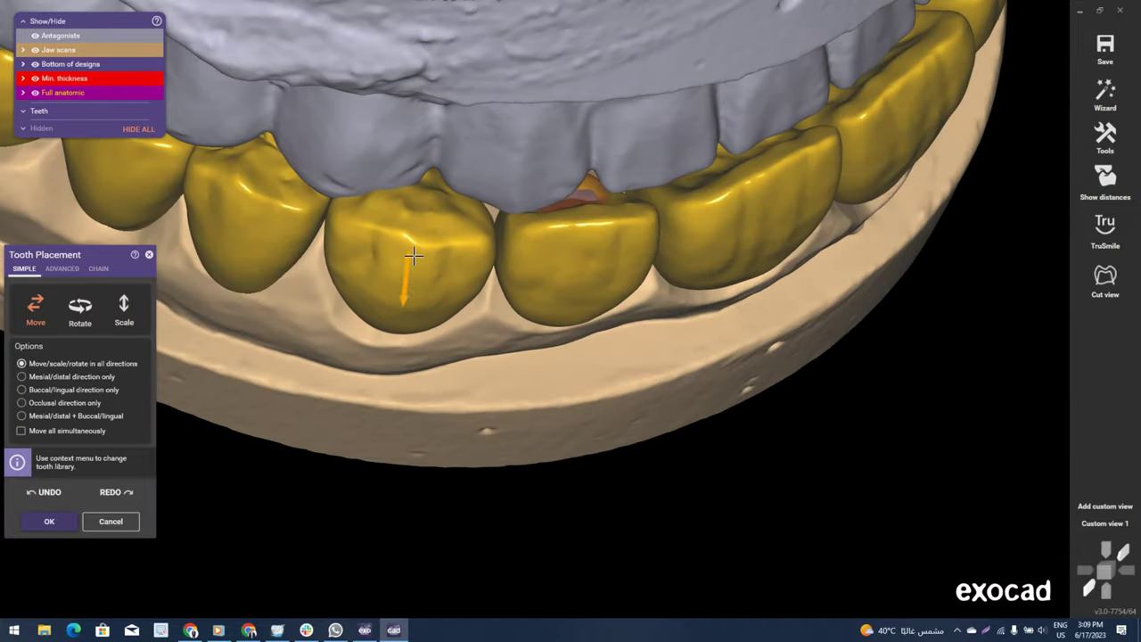
scroll(428, 237, down, 1)
mouse_move(428, 237)
right_down()
mouse_move(453, 323)
mouse_move(473, 307)
mouse_move(366, 297)
mouse_move(533, 305)
mouse_move(472, 275)
mouse_move(527, 254)
right_up()
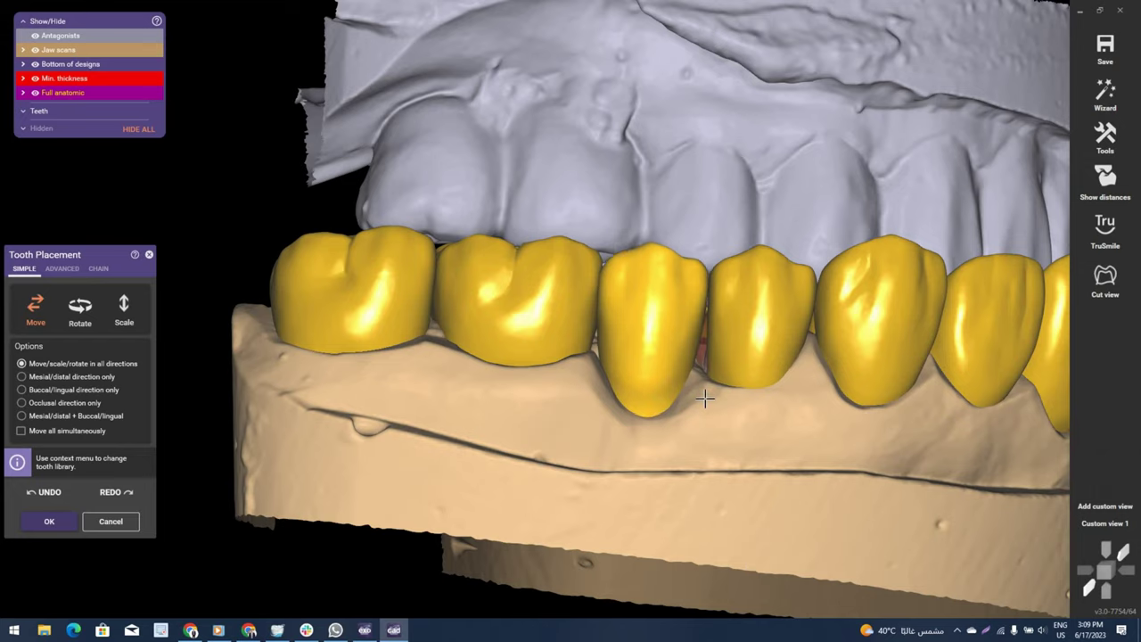
mouse_move(705, 398)
right_down()
mouse_move(759, 348)
mouse_move(751, 383)
mouse_move(696, 375)
right_up()
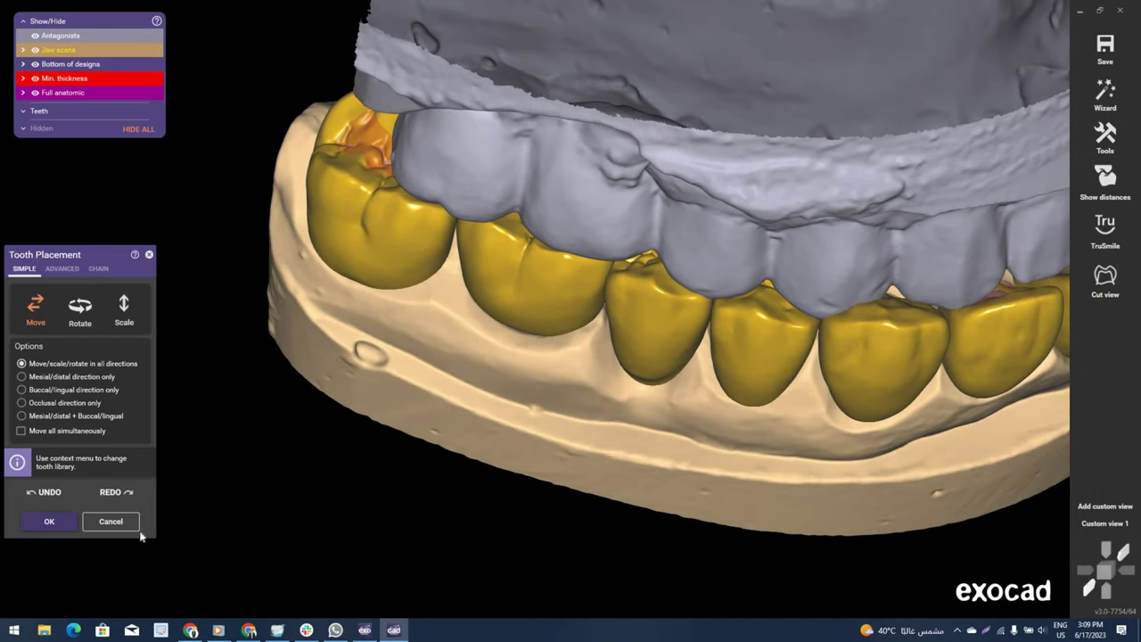
click(49, 521)
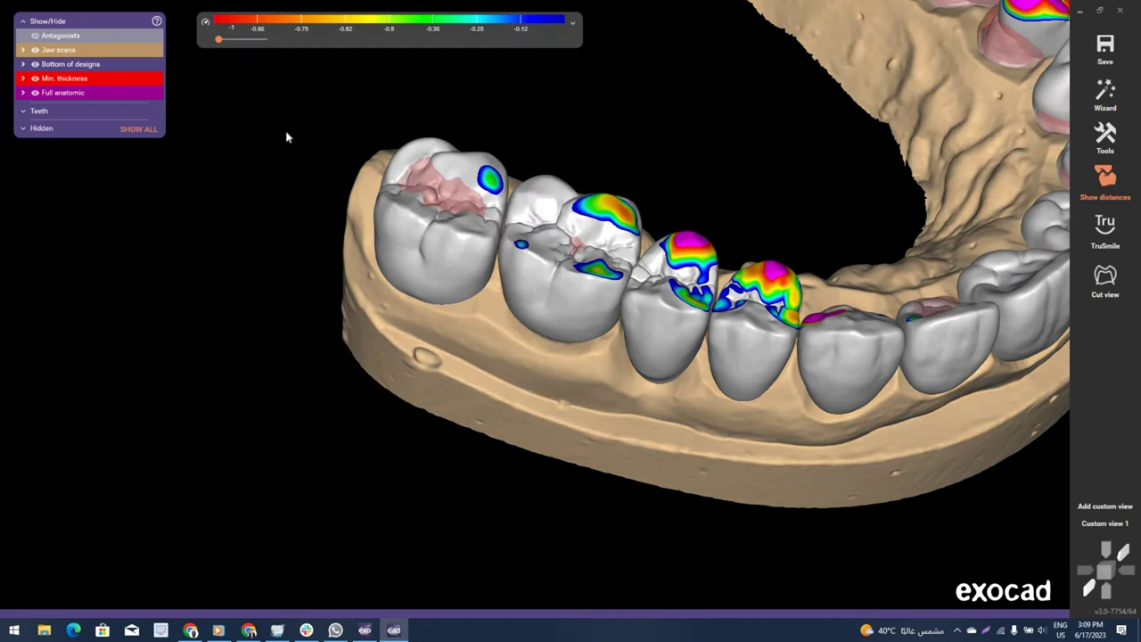
Free-form down the first molar's high contact area with the FREE tool and apply it.
right_click(324, 133)
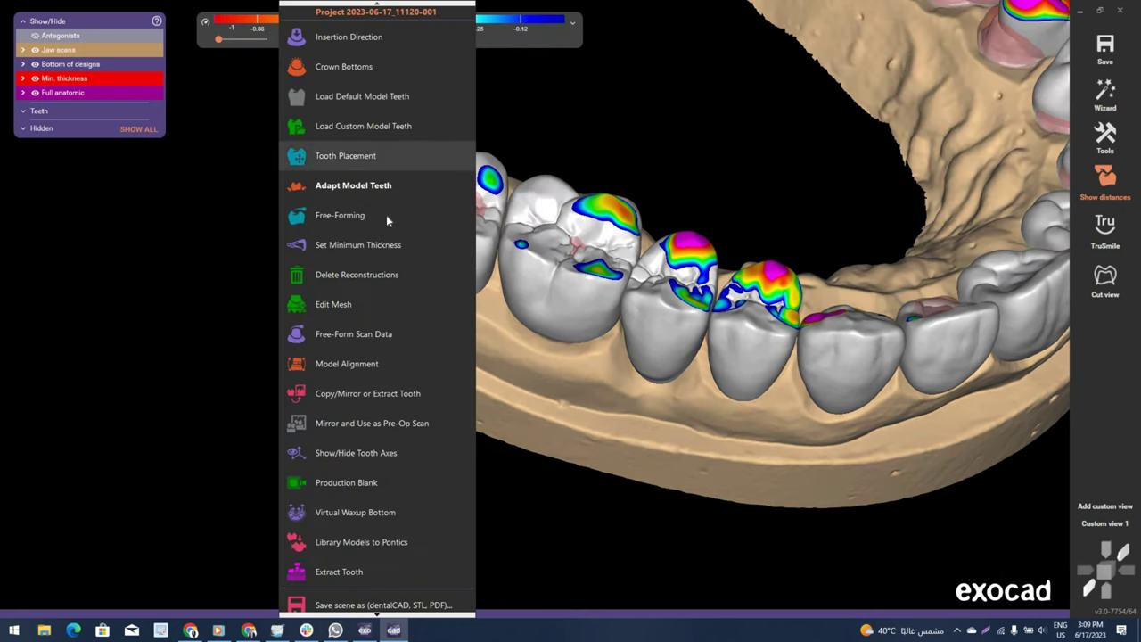
click(602, 238)
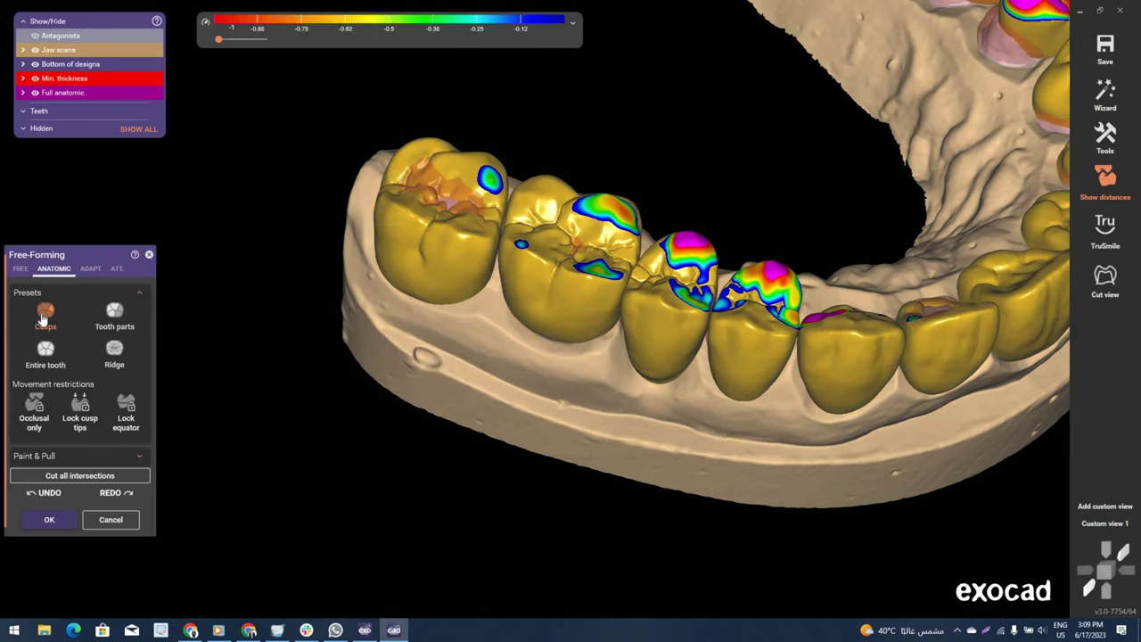
click(42, 318)
scroll(465, 190, up, 2)
scroll(457, 186, up, 3)
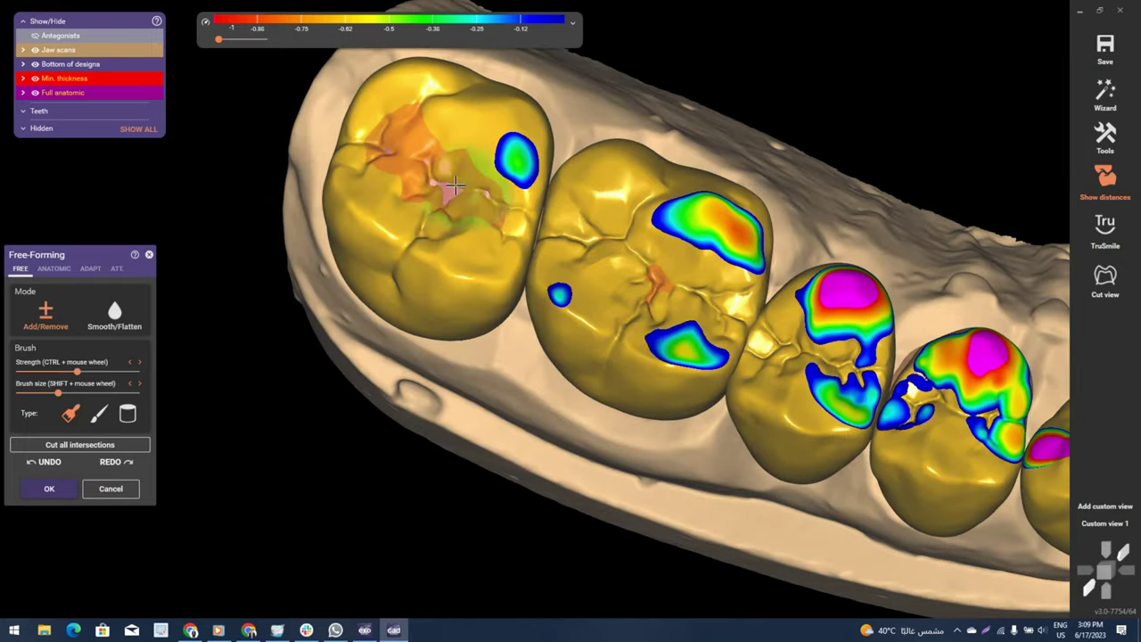
mouse_move(426, 164)
mouse_down()
mouse_move(412, 151)
mouse_move(487, 208)
mouse_move(384, 134)
mouse_move(666, 277)
mouse_up()
shift+scroll(399, 124, down, 2)
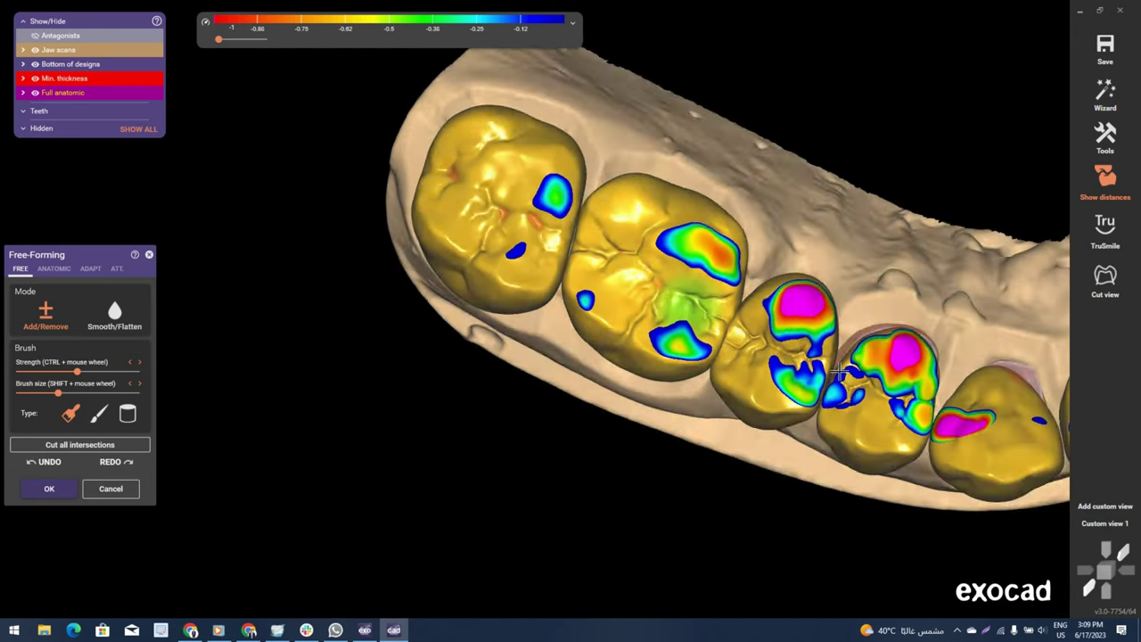
right_drag(716, 296, 981, 239)
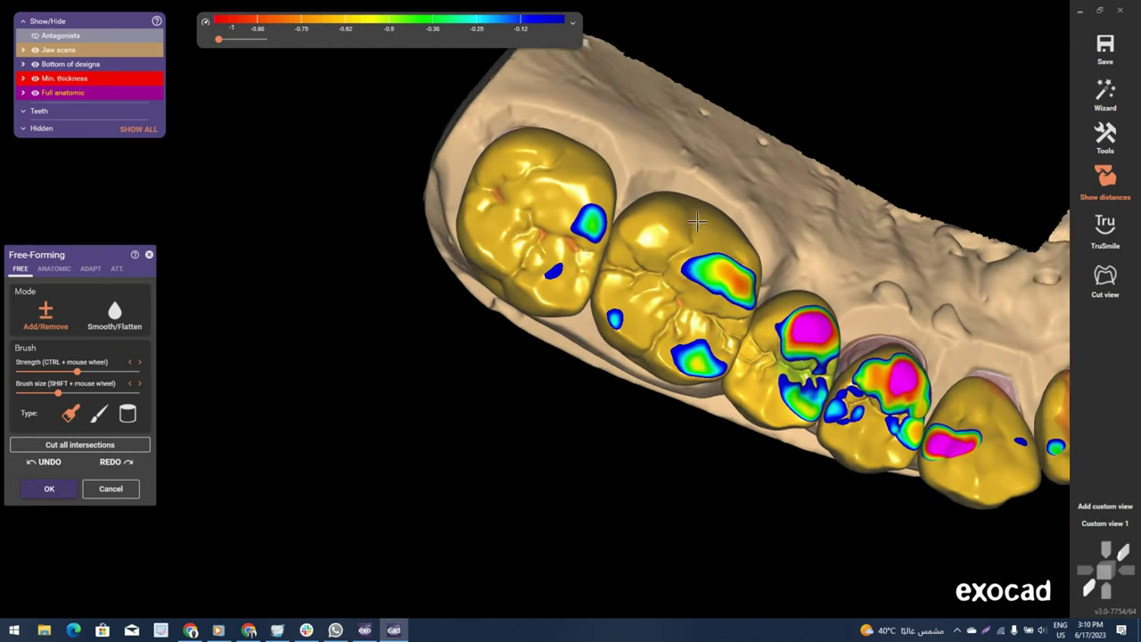
scroll(981, 239, down, 3)
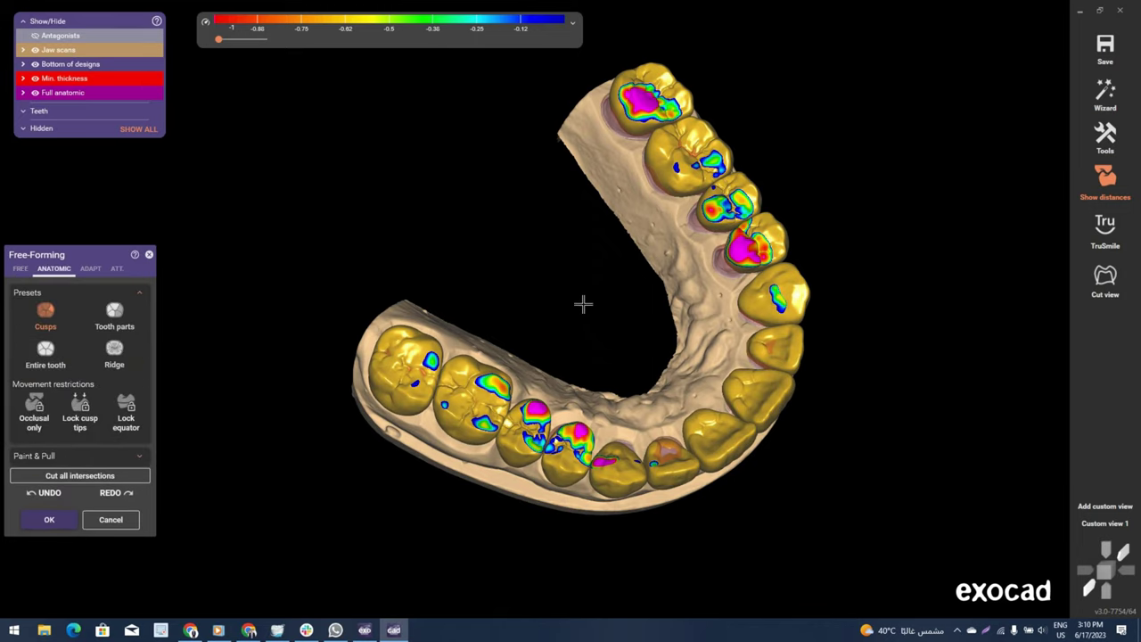
key(a)
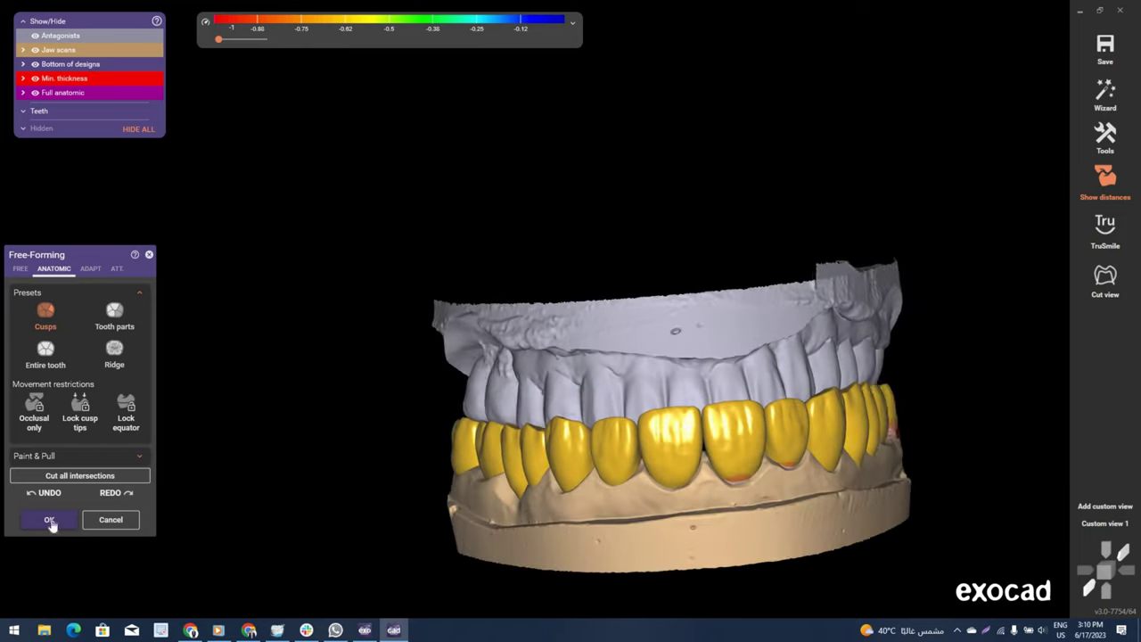
key(Return)
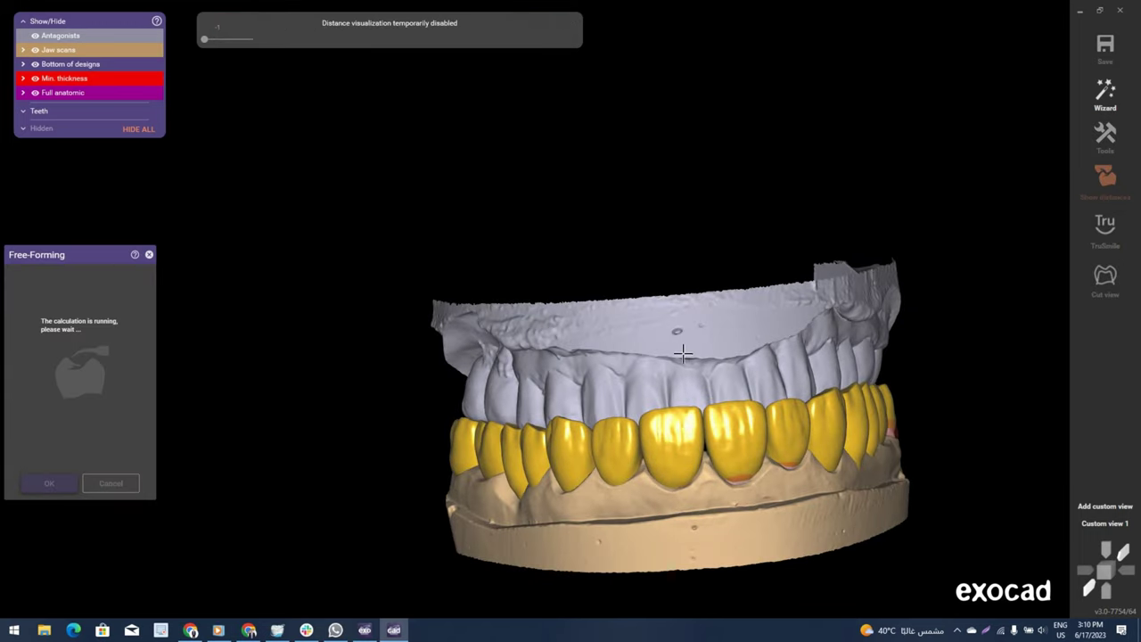
Set the Correct Antagonist bite-height step to 0.5 mm and confirm the correction.
right_click(705, 328)
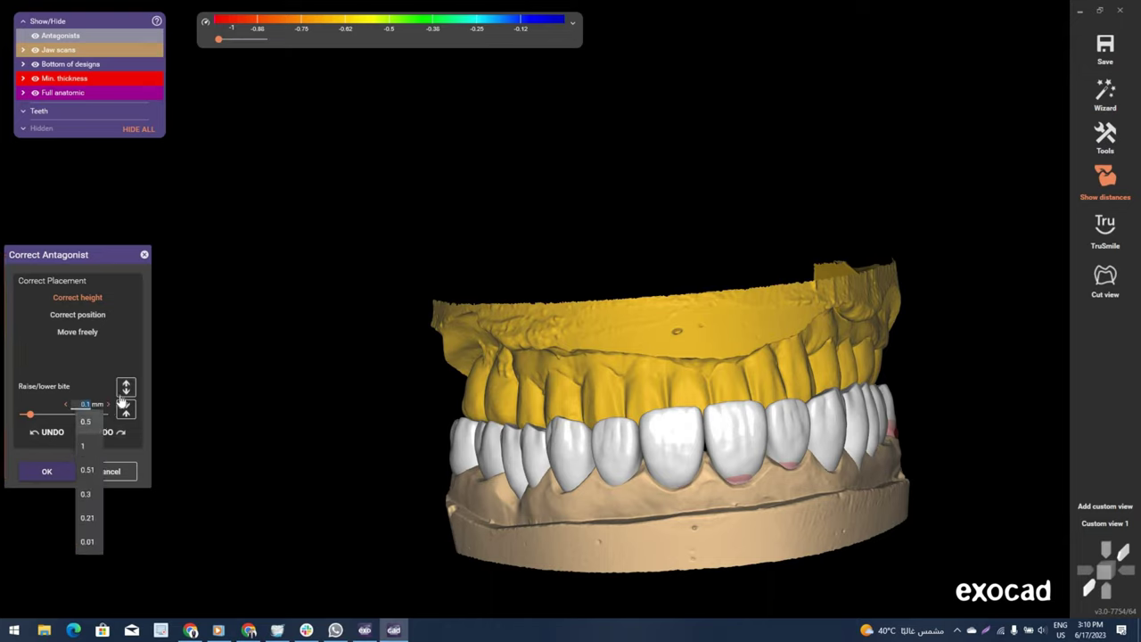
click(126, 388)
click(42, 472)
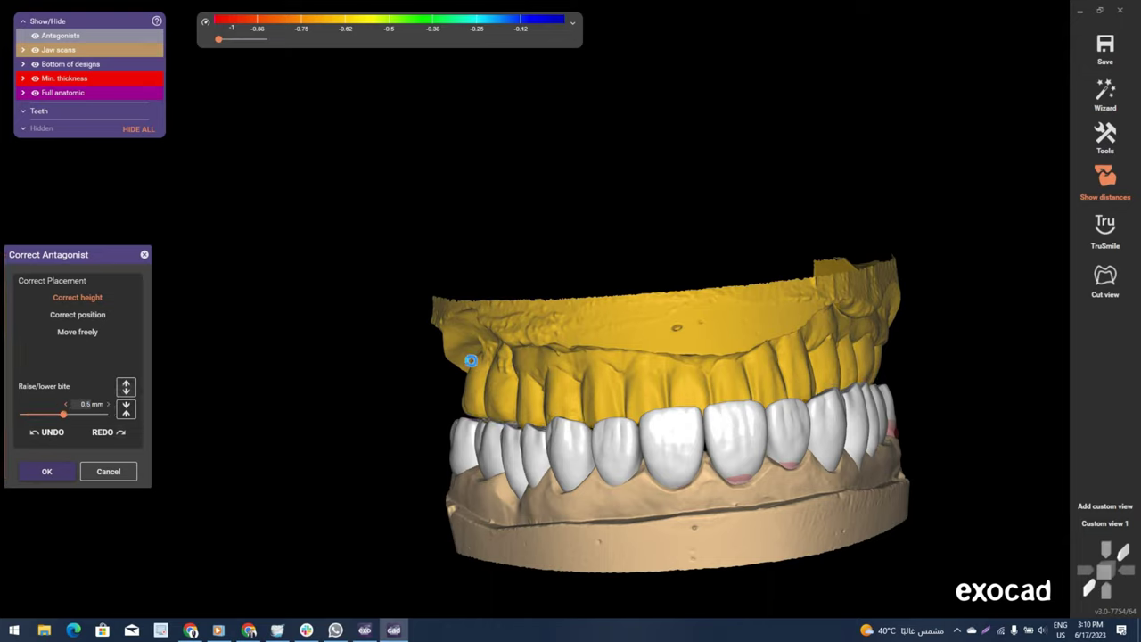
Reopen Free-Forming in anatomic mode with the Tooth parts preset and Occlusal only restriction.
right_click(743, 190)
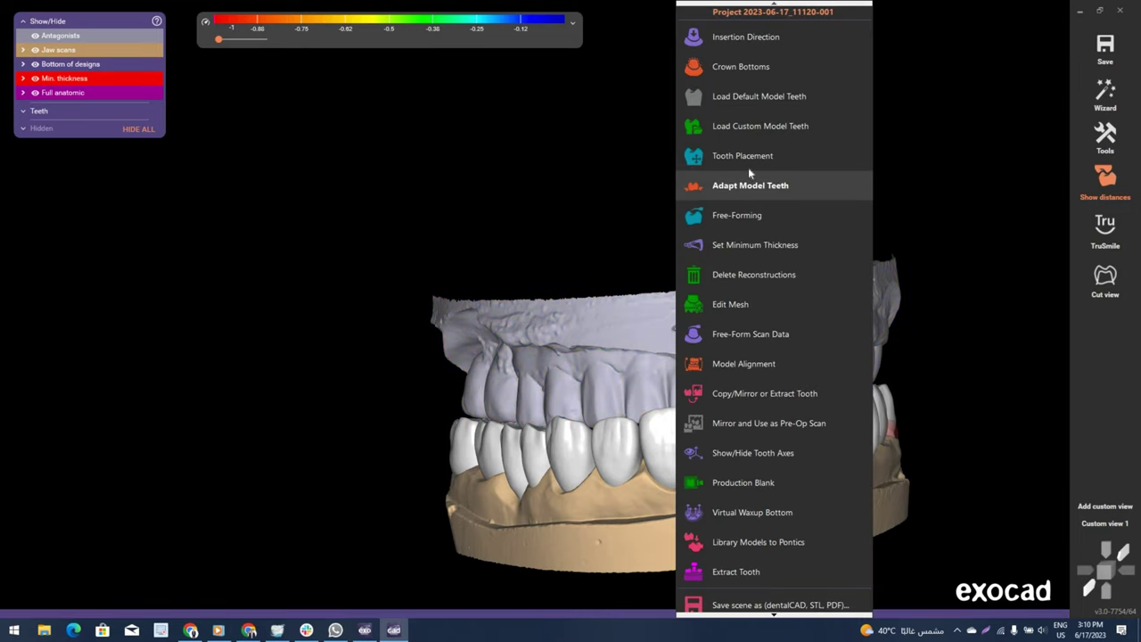
click(649, 360)
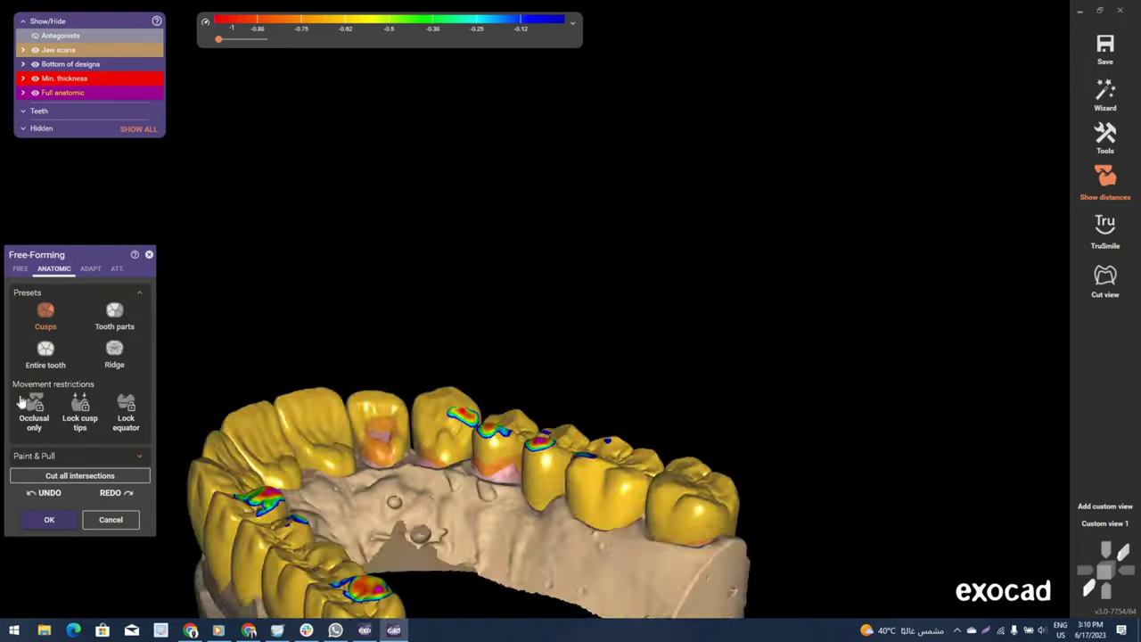
click(101, 314)
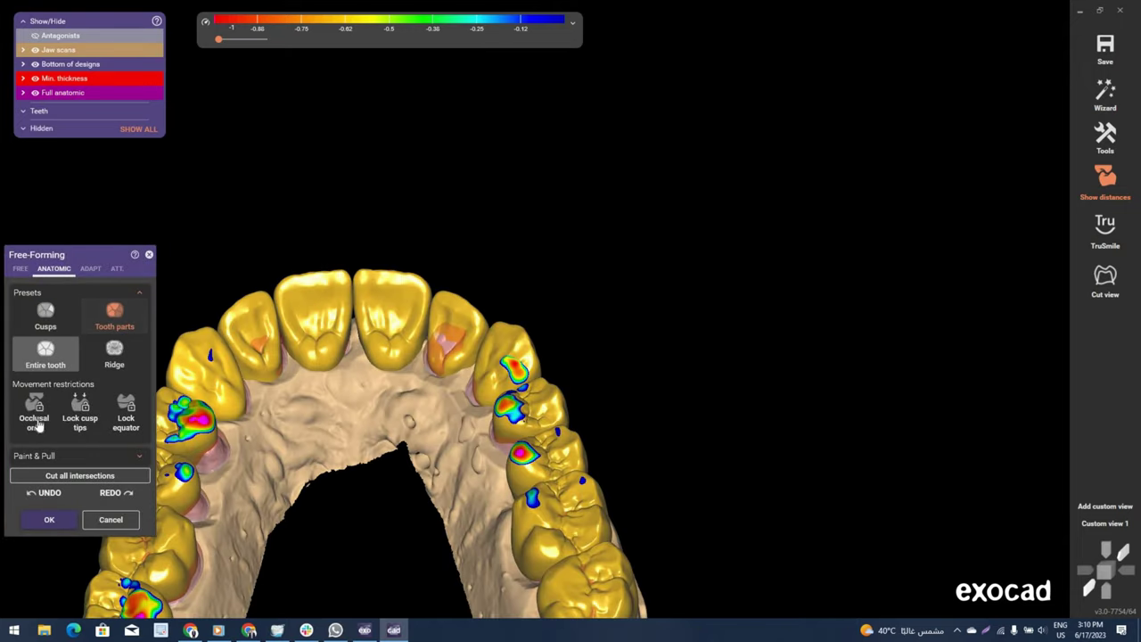
right_drag(527, 466, 553, 291)
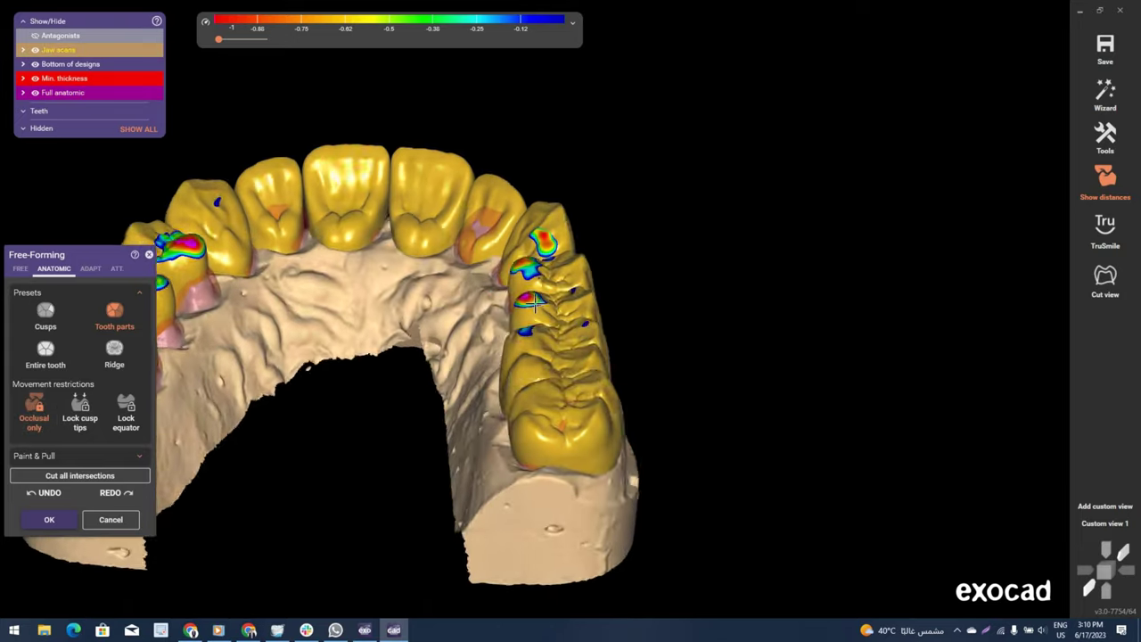
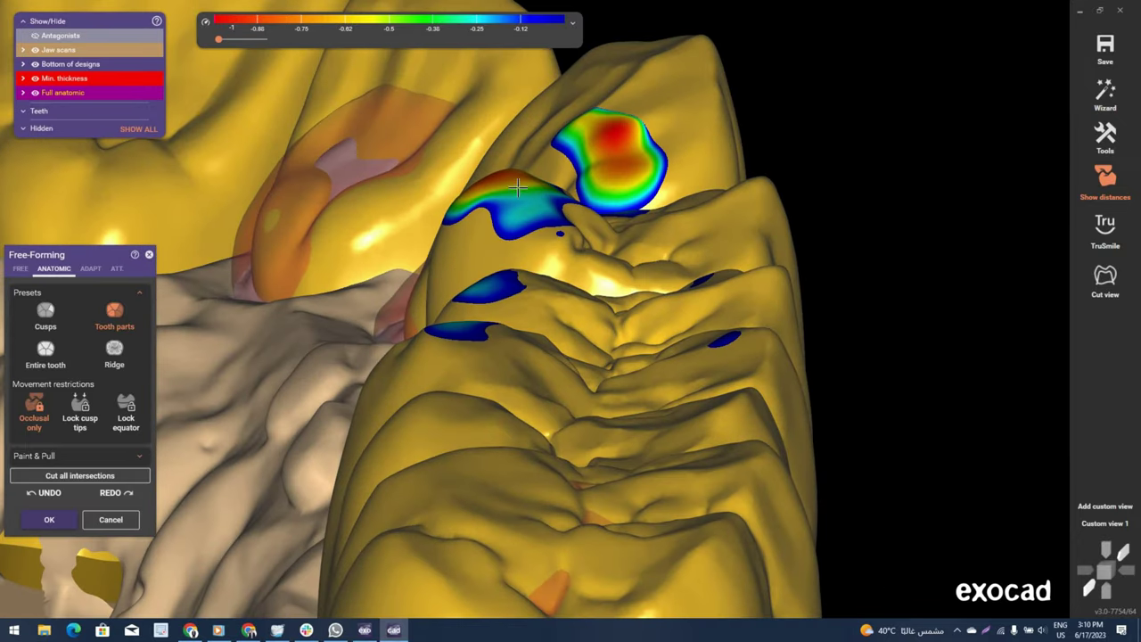
Drag the upper premolar's red high cusp down and smooth its small contact areas.
drag(519, 188, 497, 289)
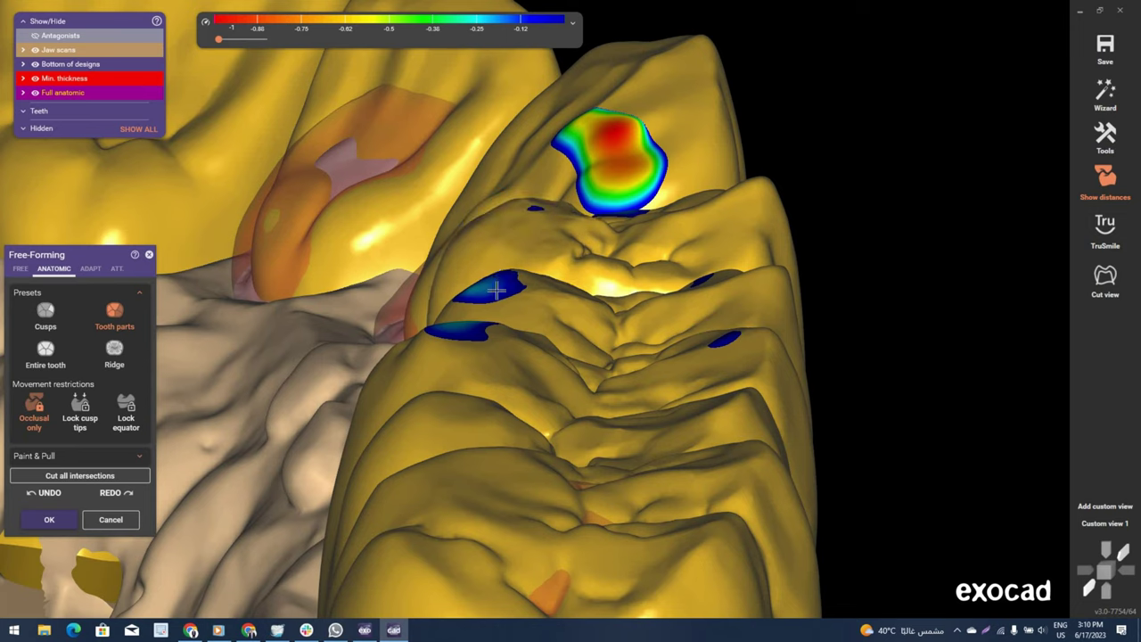
drag(449, 329, 451, 344)
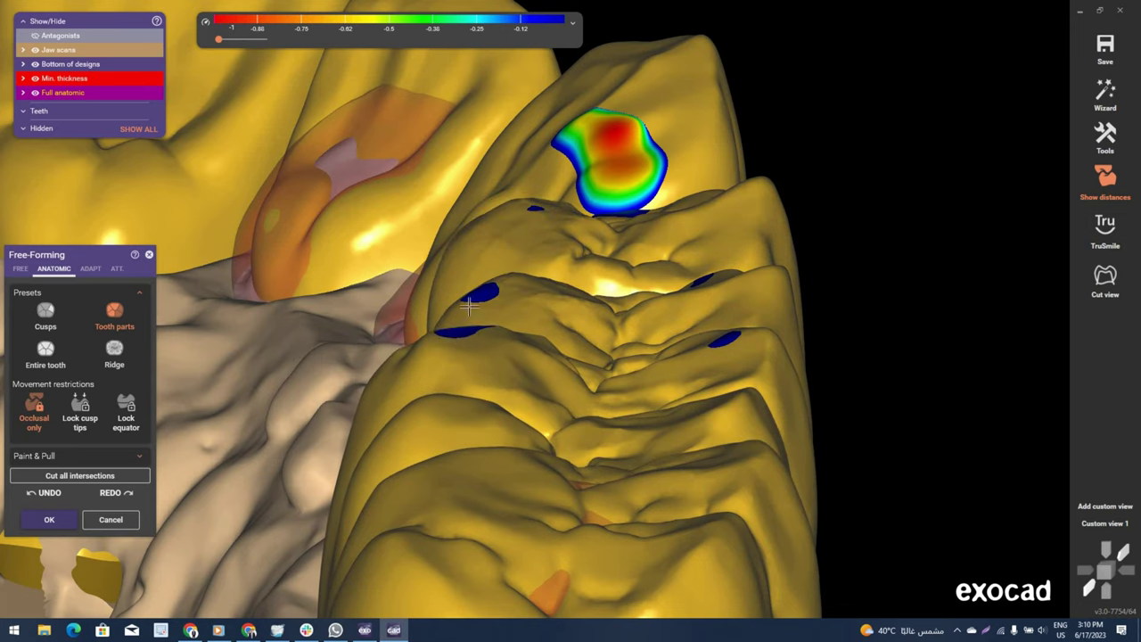
right_drag(605, 353, 530, 332)
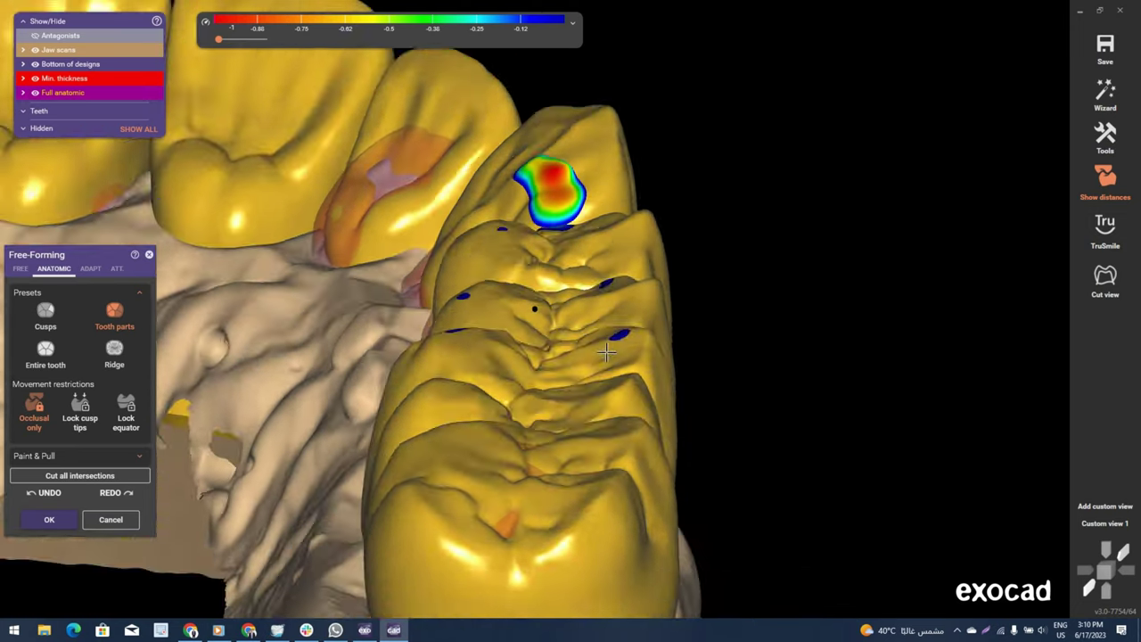
scroll(531, 328, up, 2)
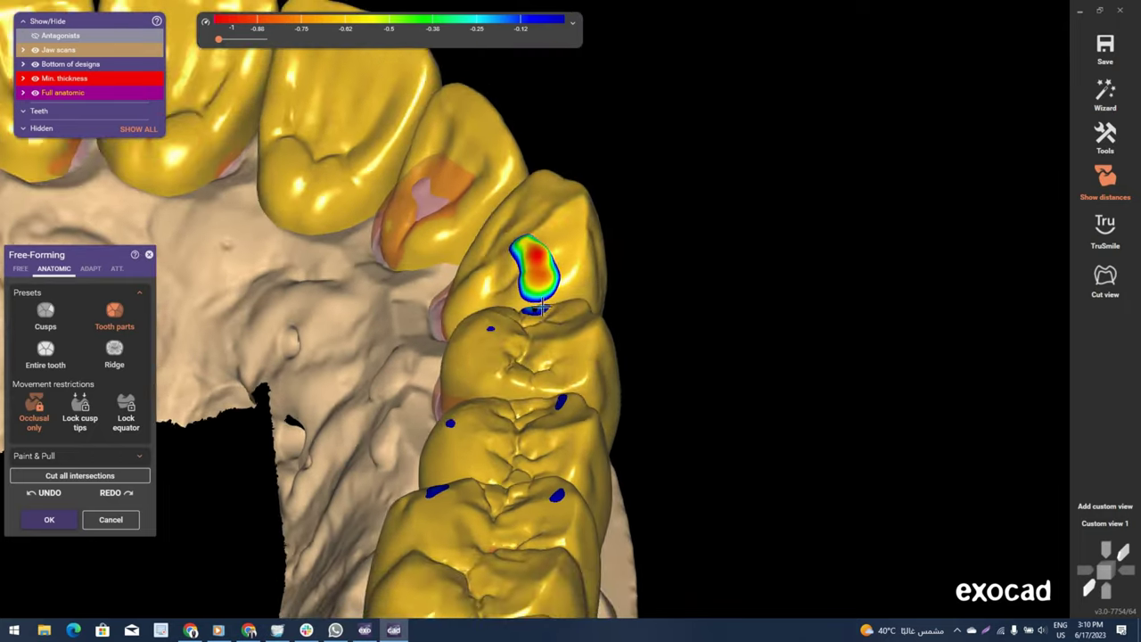
scroll(535, 321, up, 2)
scroll(539, 314, up, 2)
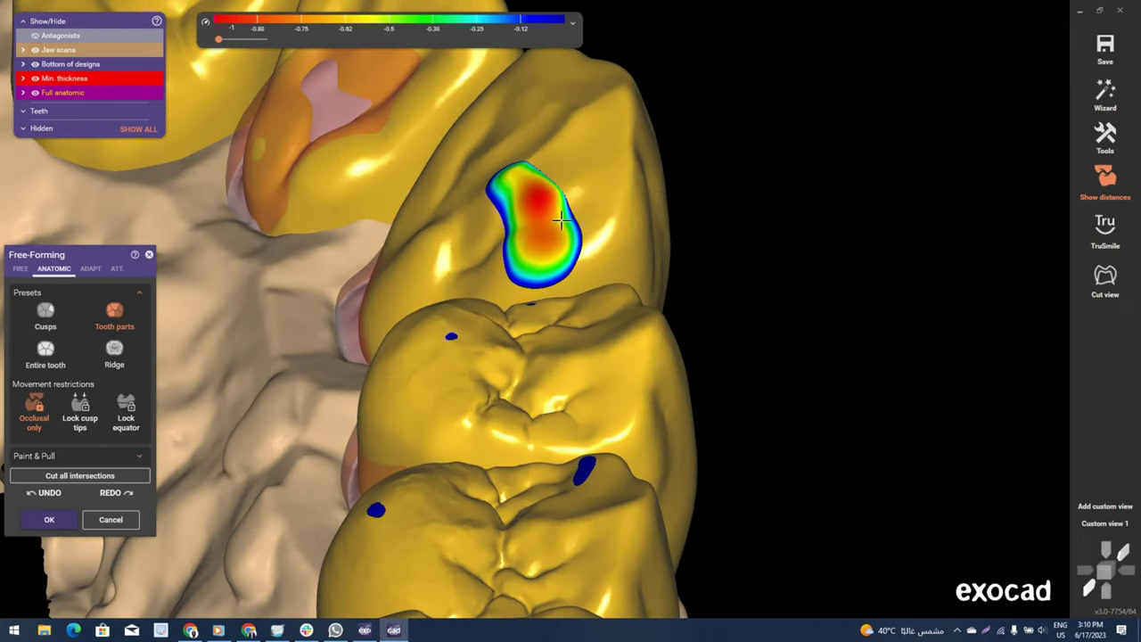
scroll(562, 221, down, 3)
right_drag(562, 221, 157, 373)
Switch the Anatomic free-forming preset to Cusps and tilt the view over the arch.
click(45, 318)
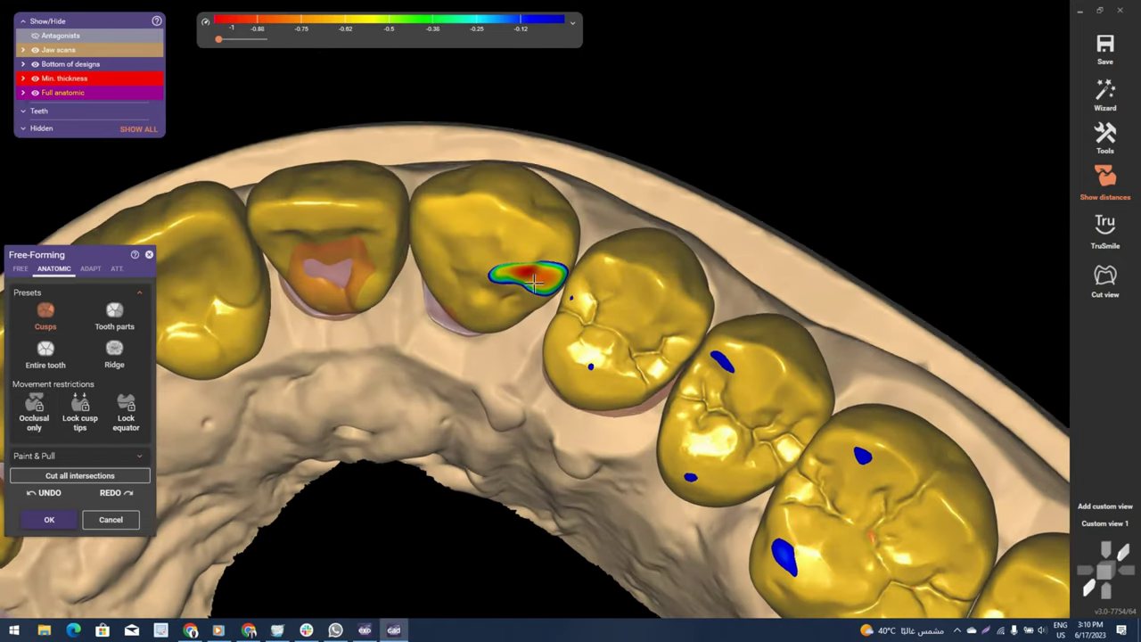
scroll(528, 276, up, 2)
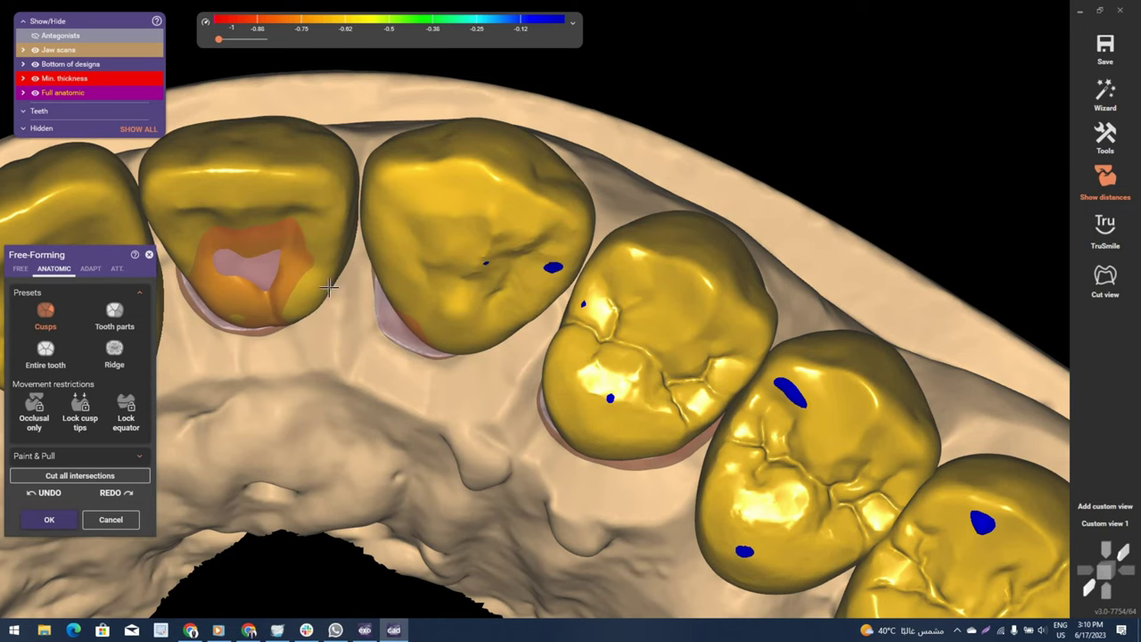
scroll(329, 285, down, 3)
mouse_move(427, 390)
right_down()
mouse_move(359, 430)
mouse_move(428, 384)
right_up()
scroll(535, 356, up, 3)
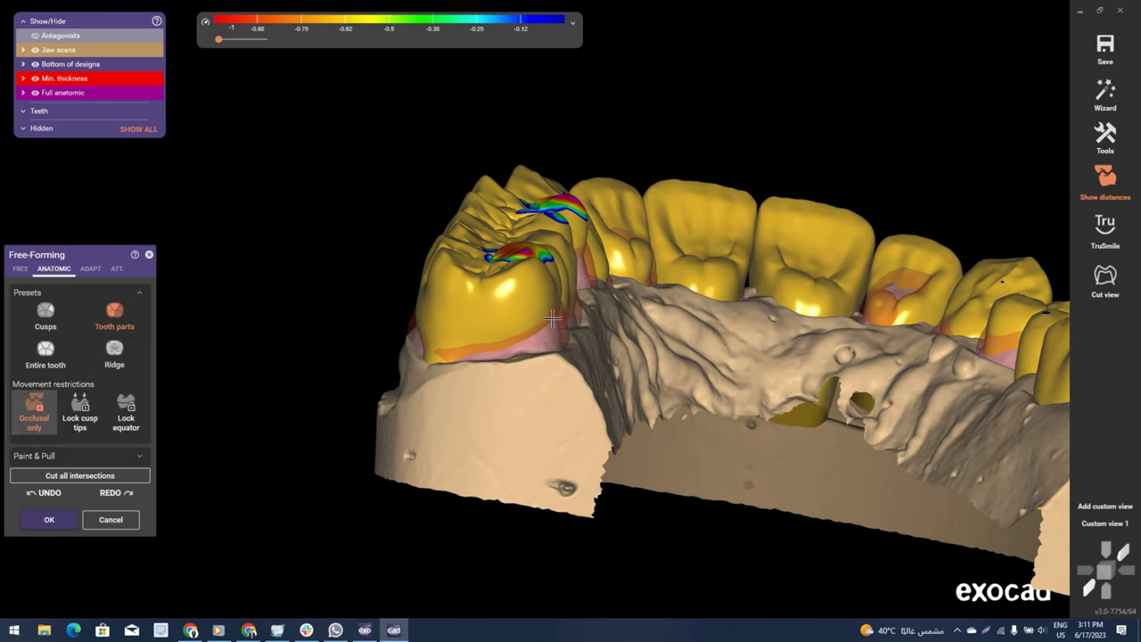
With the Cusps preset, push the molar cusp's high contact spot down.
scroll(544, 312, up, 1)
scroll(517, 299, up, 2)
scroll(465, 276, up, 3)
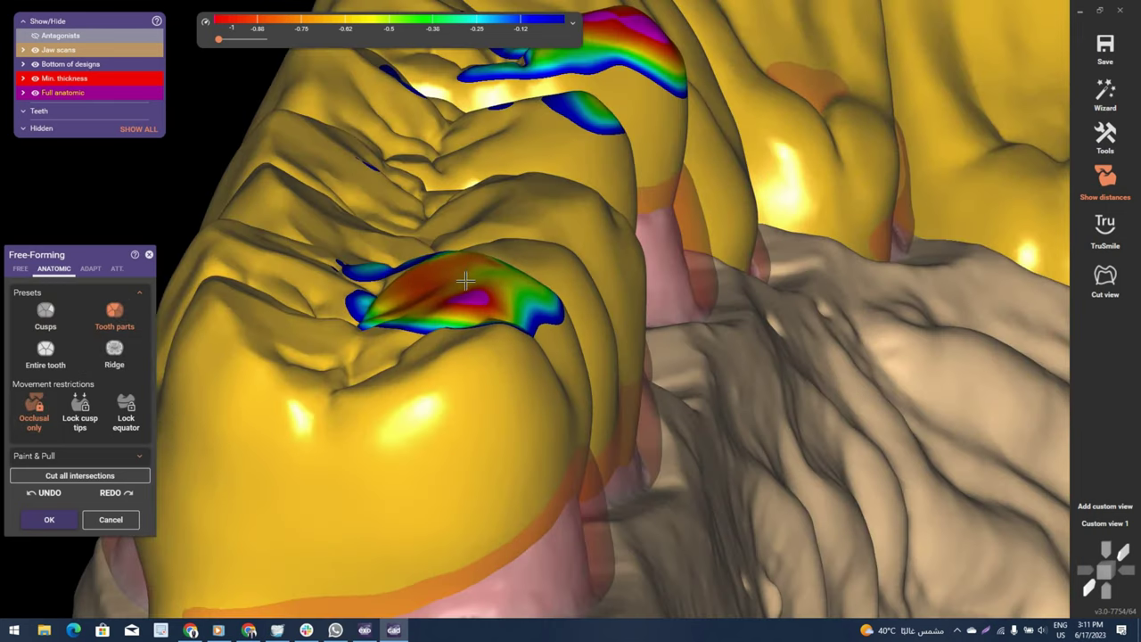
mouse_move(466, 281)
mouse_down()
mouse_move(399, 270)
mouse_move(187, 324)
mouse_up()
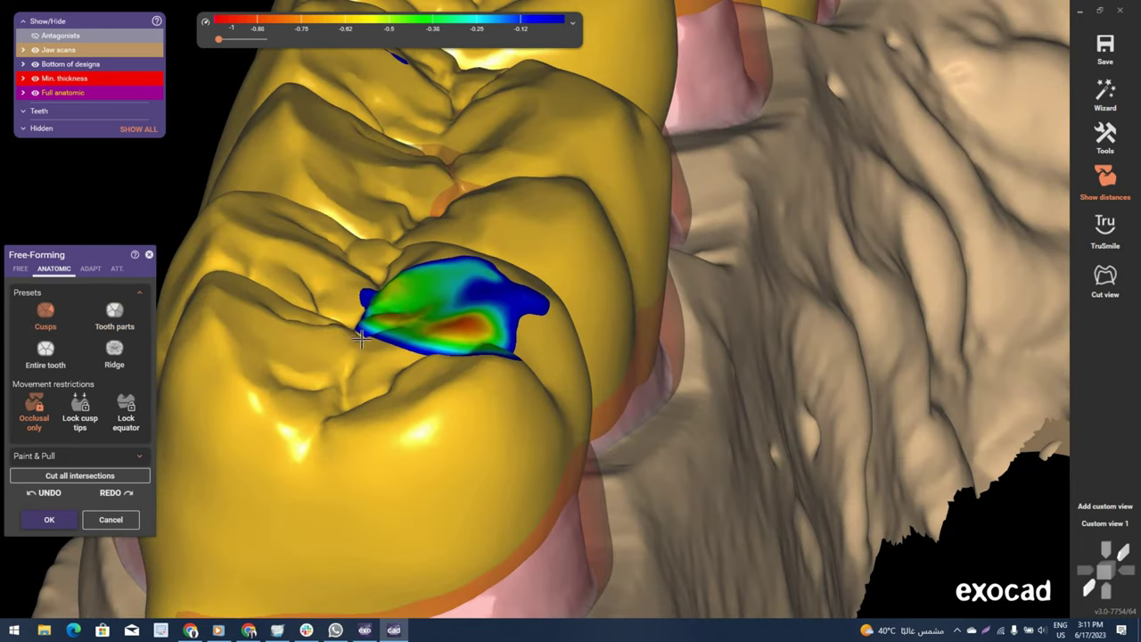
drag(361, 337, 145, 328)
right_drag(595, 320, 501, 248)
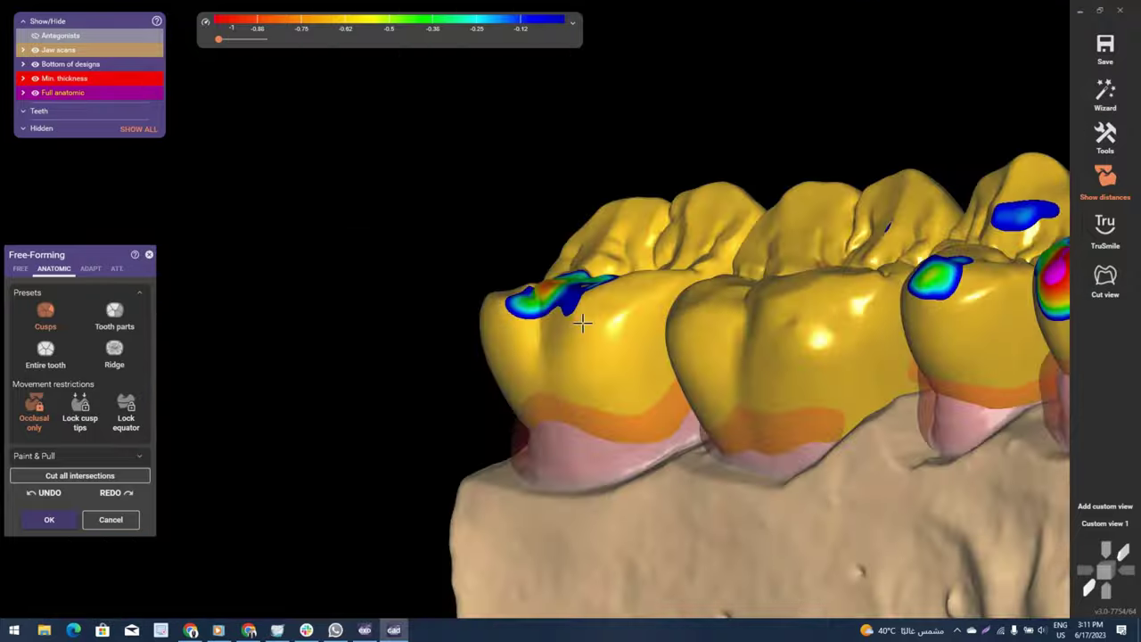
scroll(501, 248, up, 3)
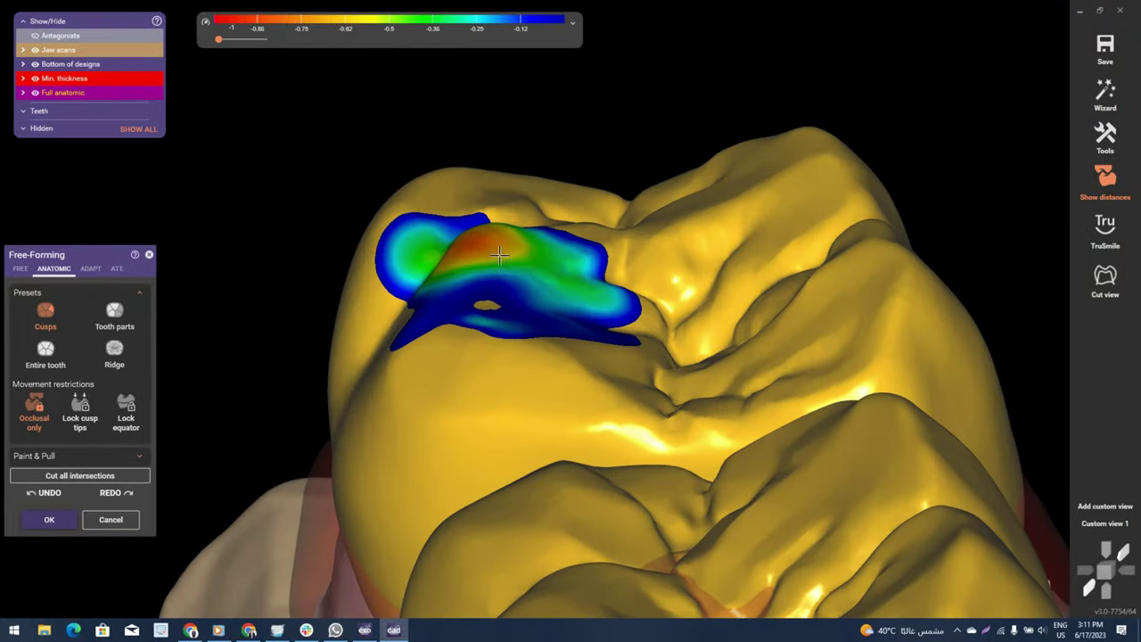
Switch to Tooth parts and lower the remaining contact peak until the last spot clears.
click(116, 319)
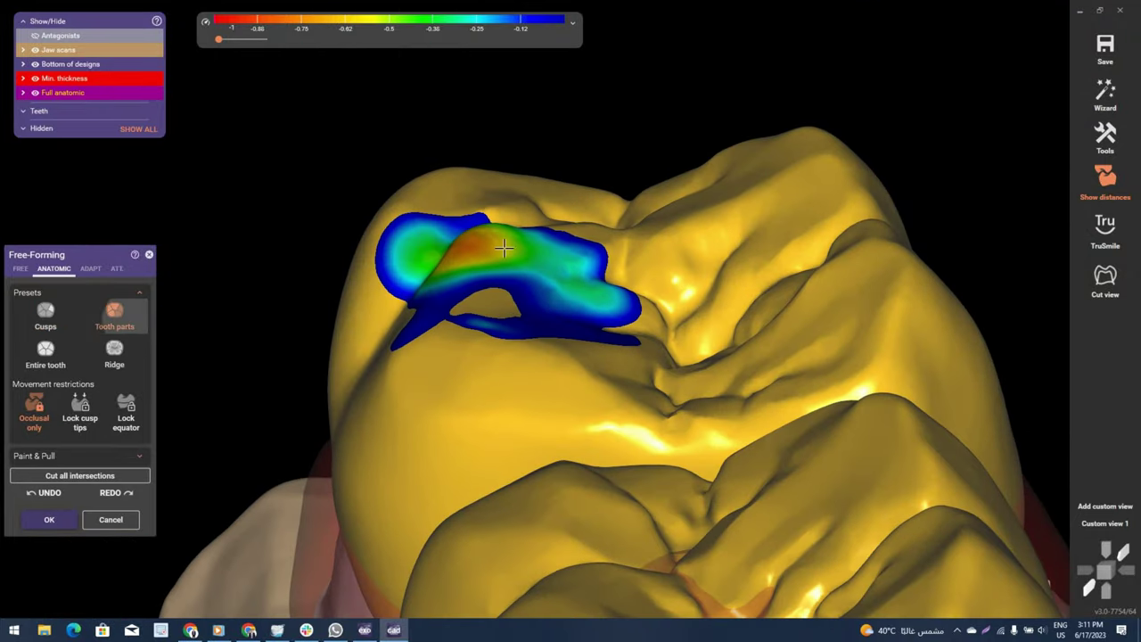
mouse_move(501, 264)
mouse_down()
mouse_move(604, 266)
mouse_move(543, 282)
mouse_up()
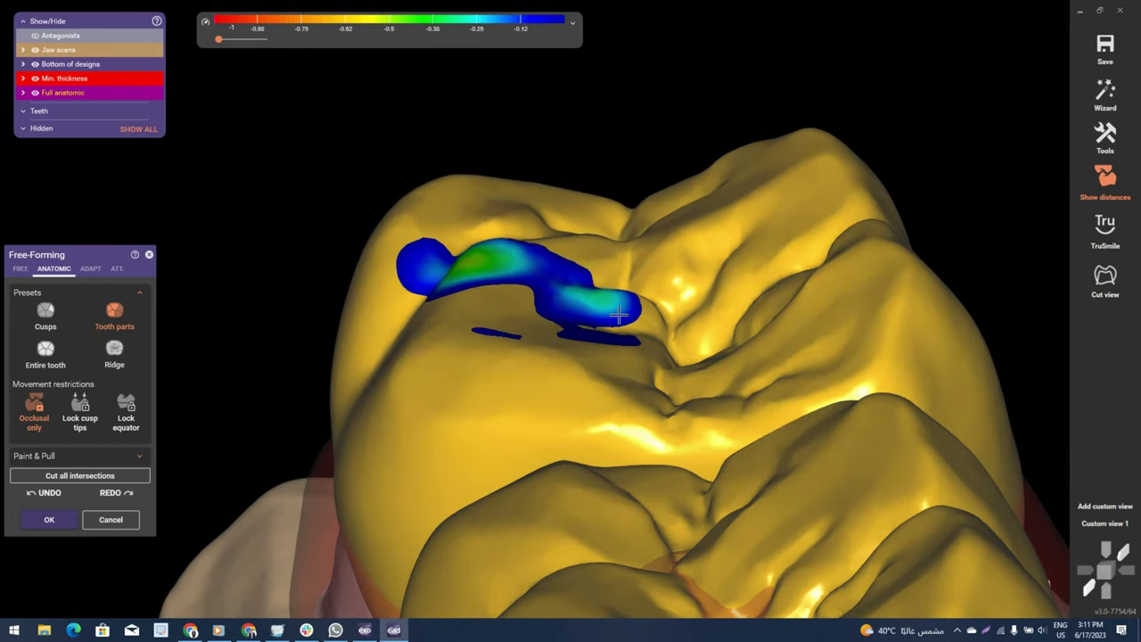
mouse_move(445, 293)
mouse_down()
mouse_move(611, 321)
mouse_move(478, 284)
mouse_up()
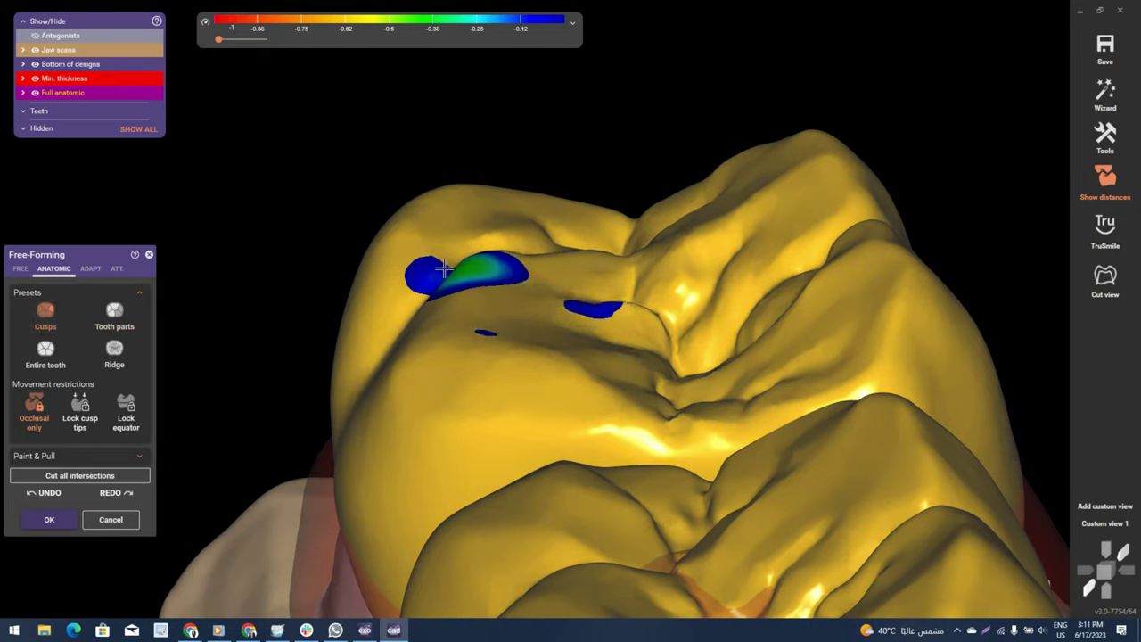
scroll(467, 324, down, 3)
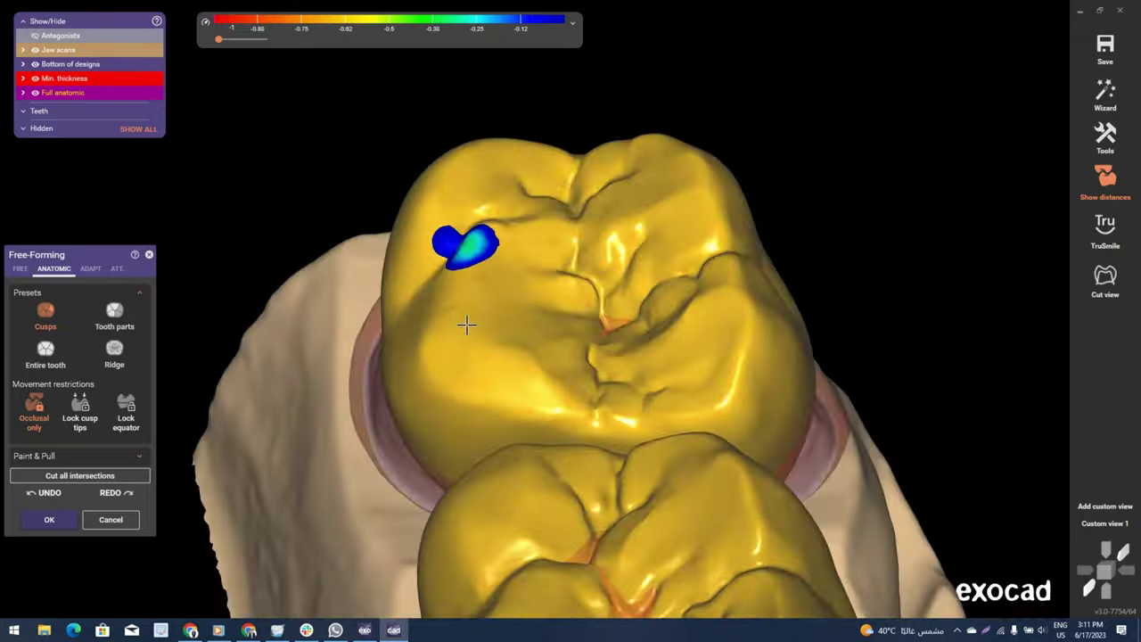
right_drag(467, 324, 535, 375)
scroll(535, 374, up, 2)
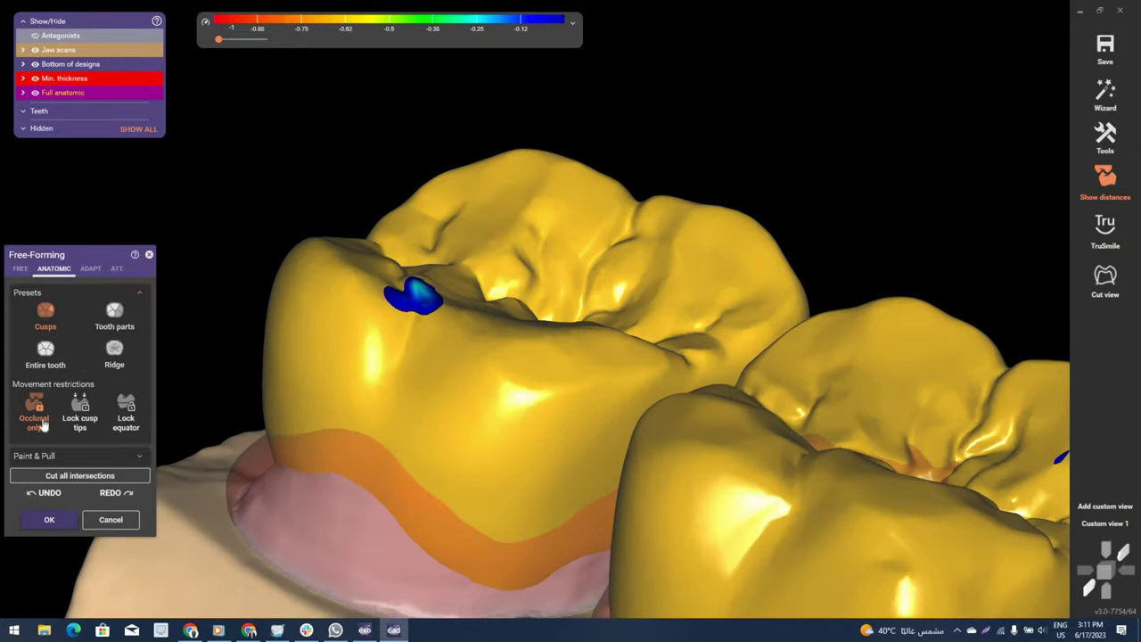
scroll(432, 295, up, 2)
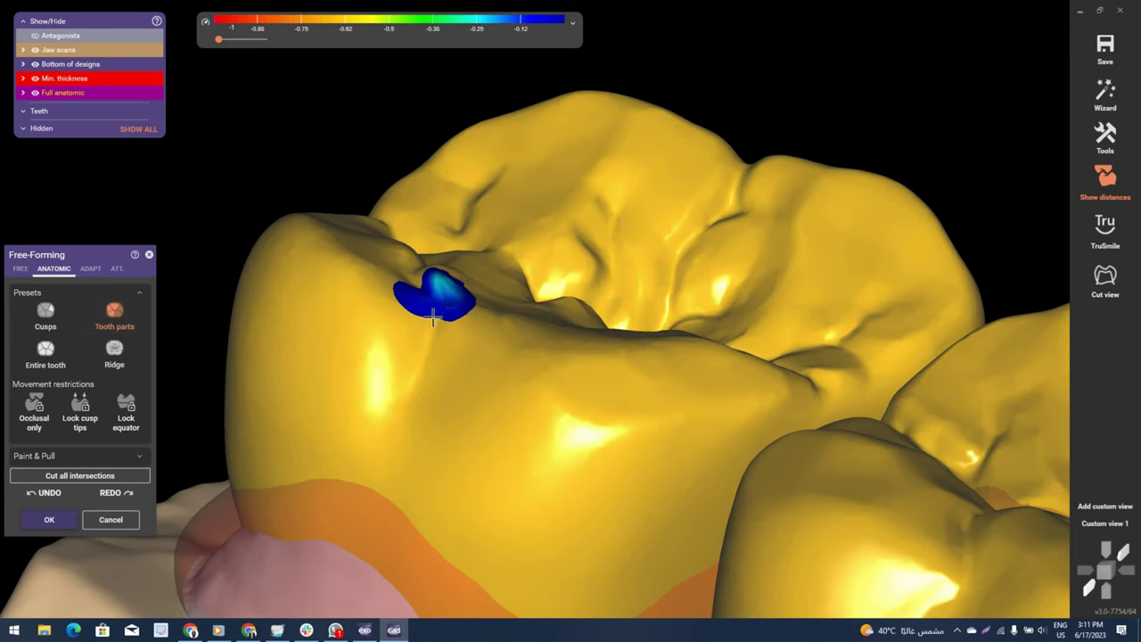
shift+drag(432, 318, 434, 318)
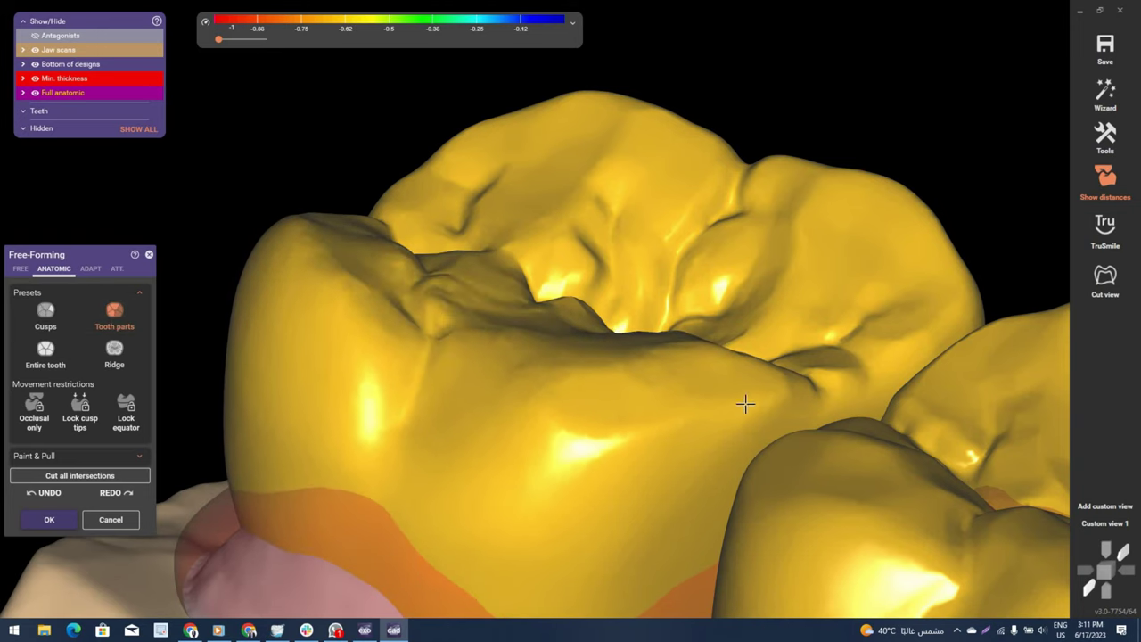
scroll(744, 403, down, 5)
right_drag(793, 402, 148, 323)
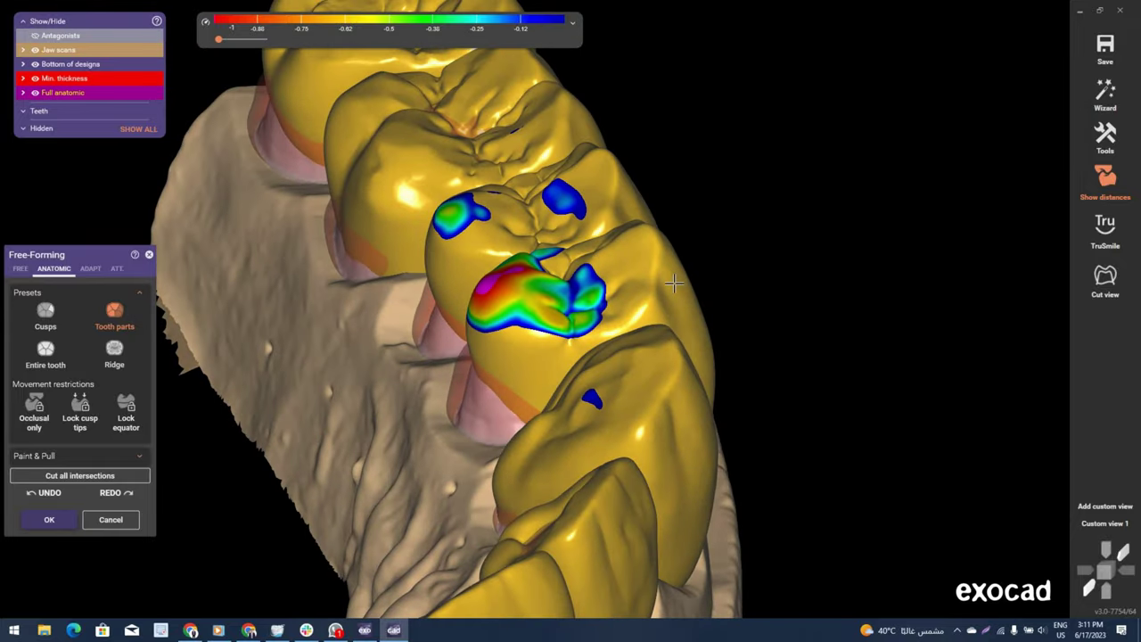
With Tooth parts, push in the next molar's left cusp and smooth away its blue spot.
right_drag(147, 322, 497, 209)
scroll(497, 209, up, 3)
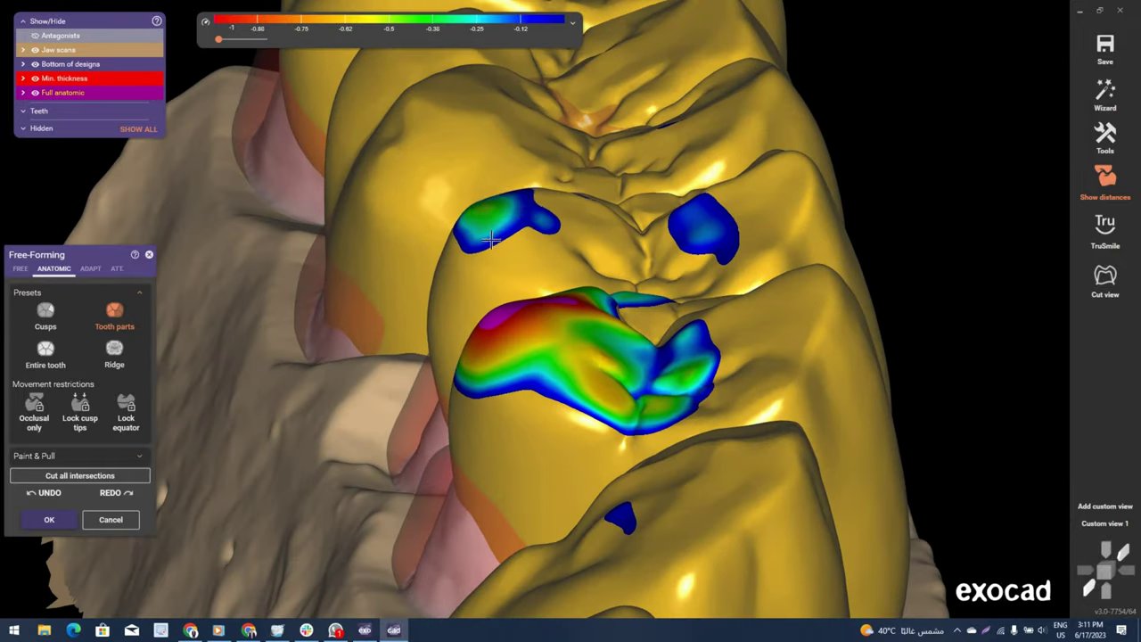
mouse_move(491, 239)
mouse_down()
mouse_move(649, 231)
mouse_move(644, 254)
mouse_up()
right_drag(644, 254, 416, 321)
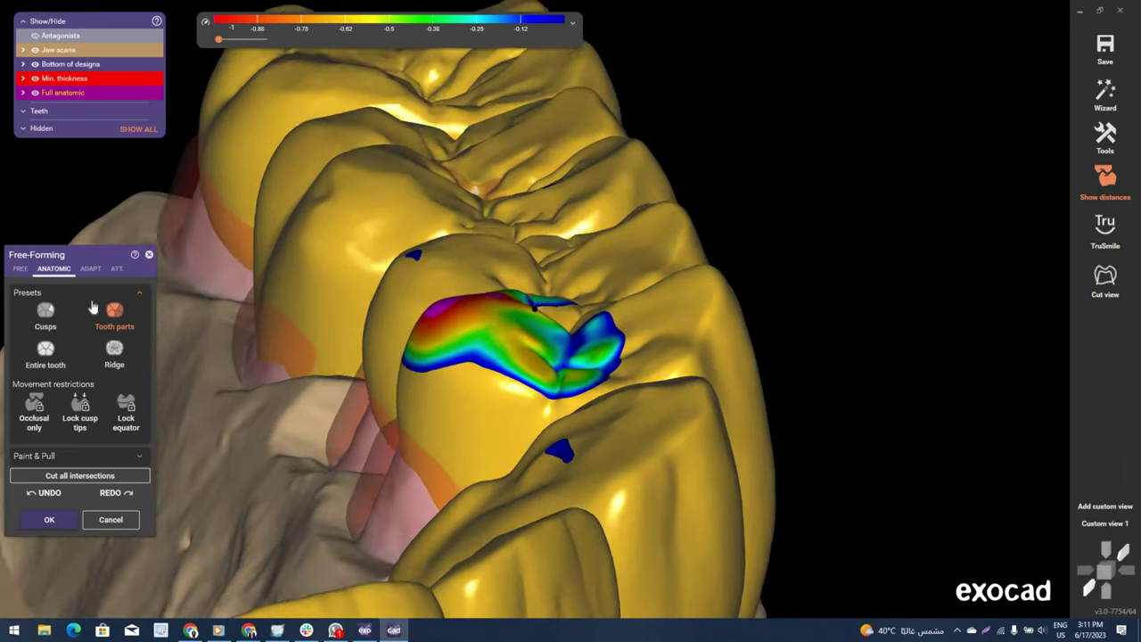
scroll(477, 297, up, 2)
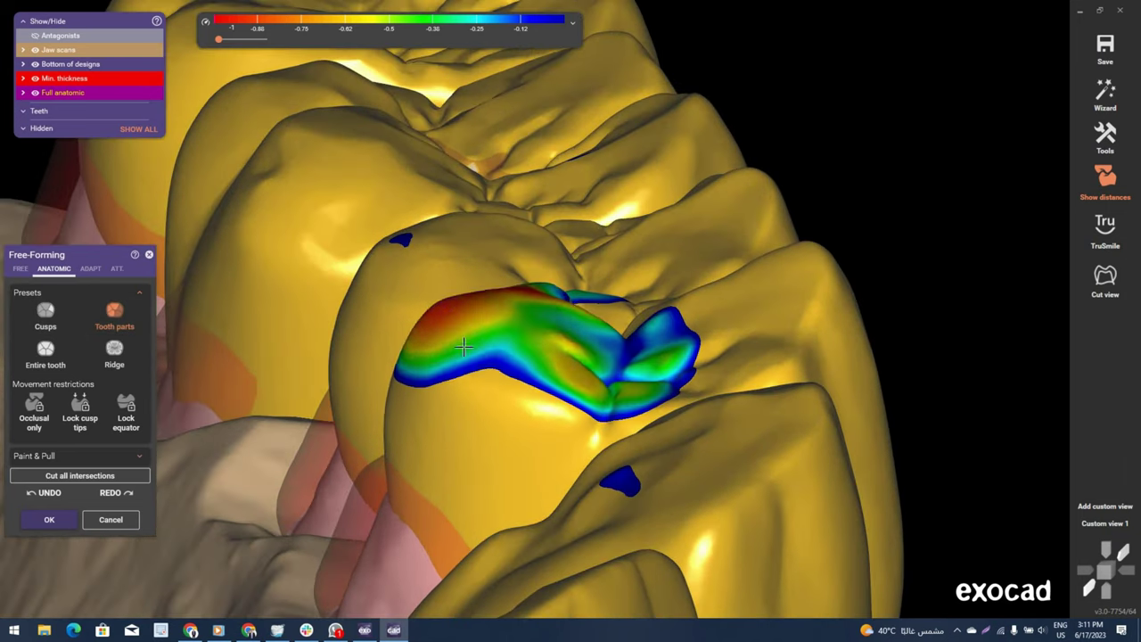
Lower the molar's cusps with the Cusps preset, then zoom out to the full arch.
click(45, 312)
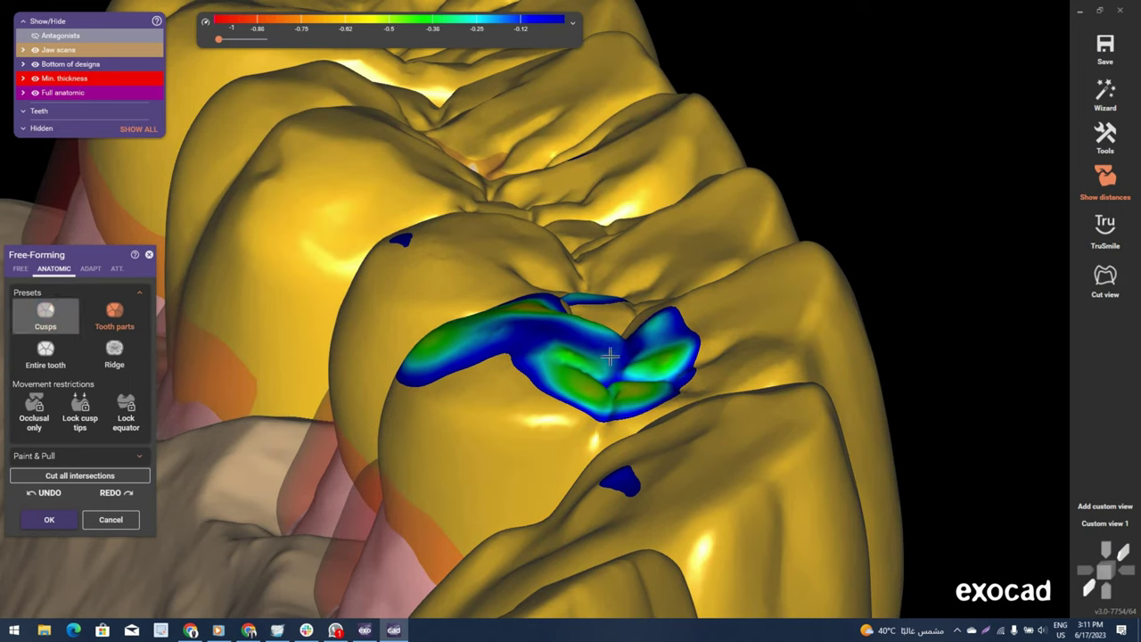
scroll(612, 344, up, 2)
scroll(607, 373, up, 1)
drag(606, 372, 595, 433)
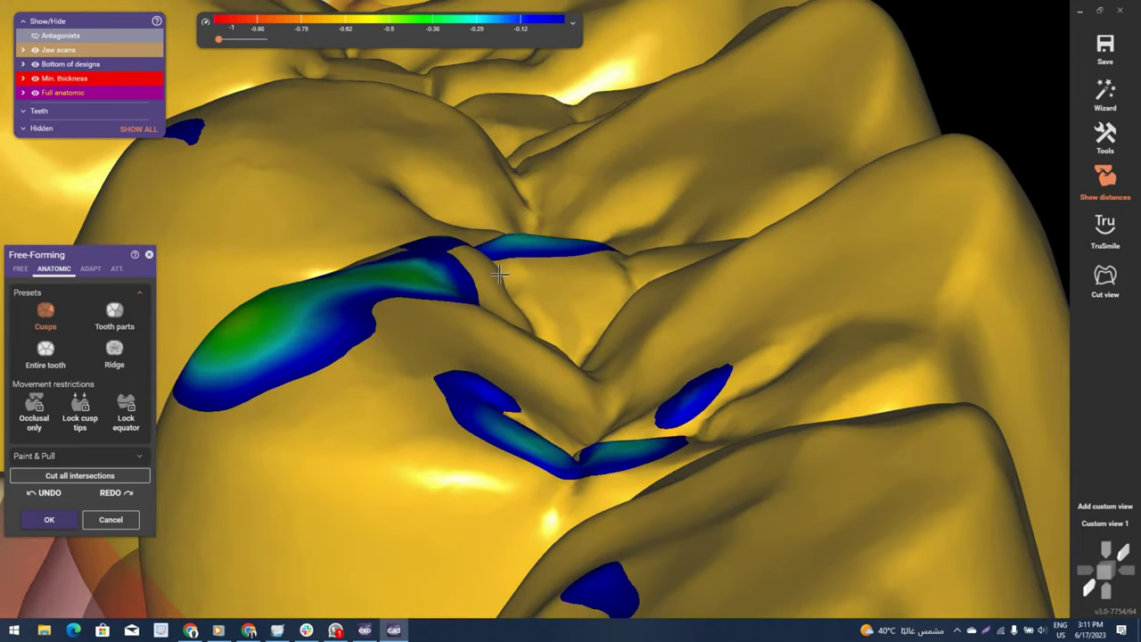
drag(273, 309, 344, 339)
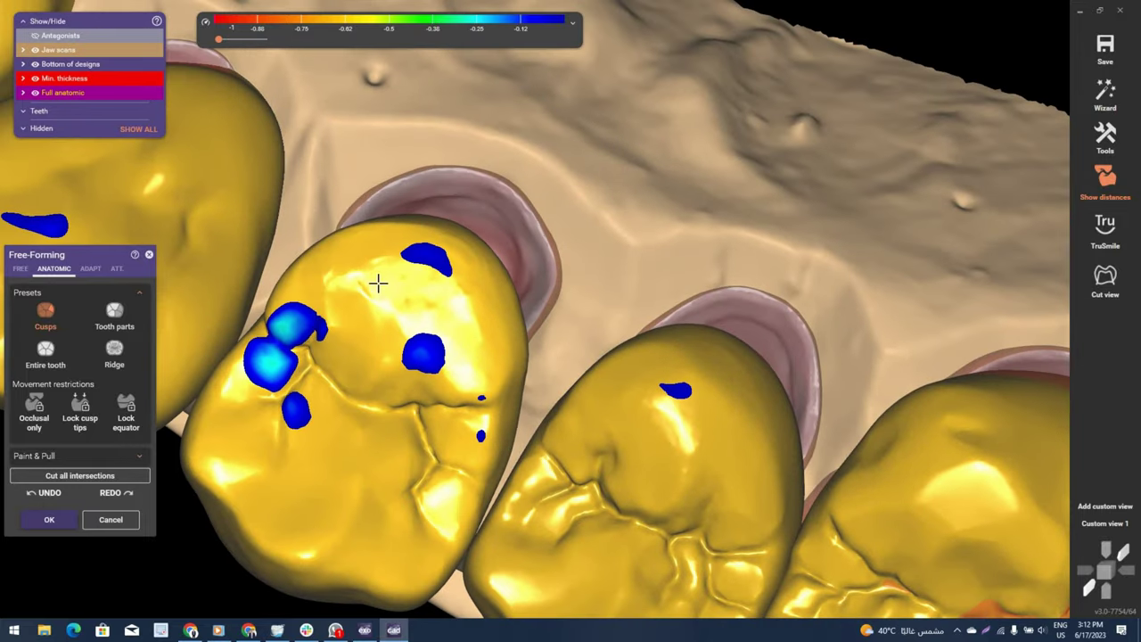
mouse_move(378, 283)
right_down()
mouse_move(314, 348)
mouse_move(495, 312)
mouse_move(605, 266)
right_up()
scroll(495, 313, up, 5)
scroll(495, 312, down, 5)
scroll(605, 266, down, 3)
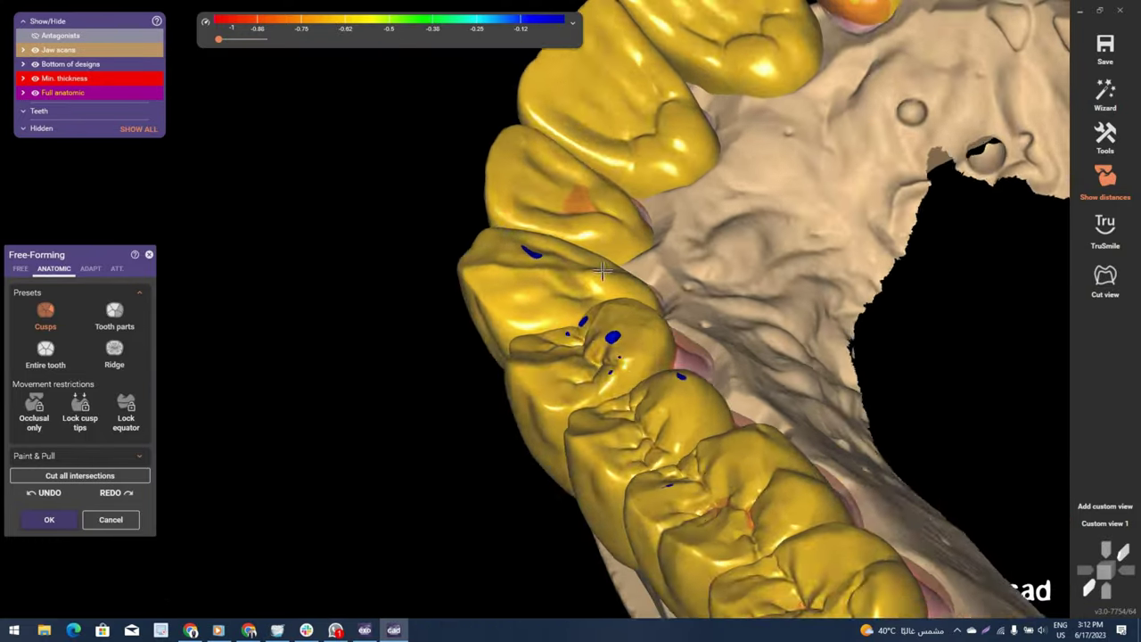
scroll(683, 331, down, 3)
mouse_move(684, 331)
right_down()
mouse_move(611, 273)
mouse_move(581, 288)
right_up()
scroll(578, 230, up, 3)
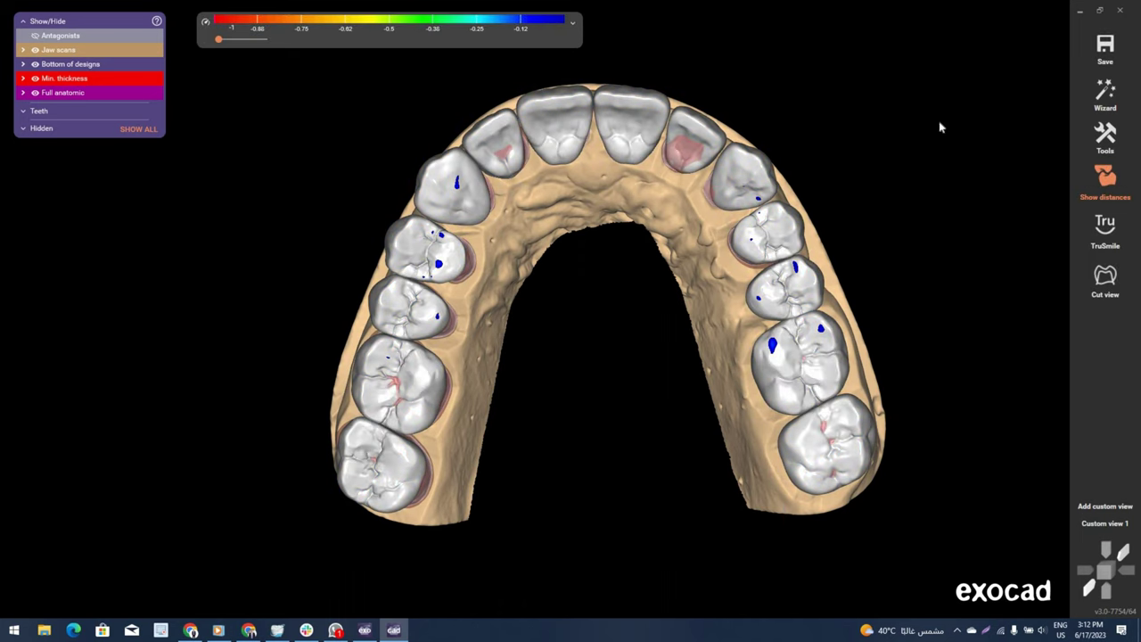
Finish free-forming and open Tooth Placement.
right_click(943, 125)
click(694, 169)
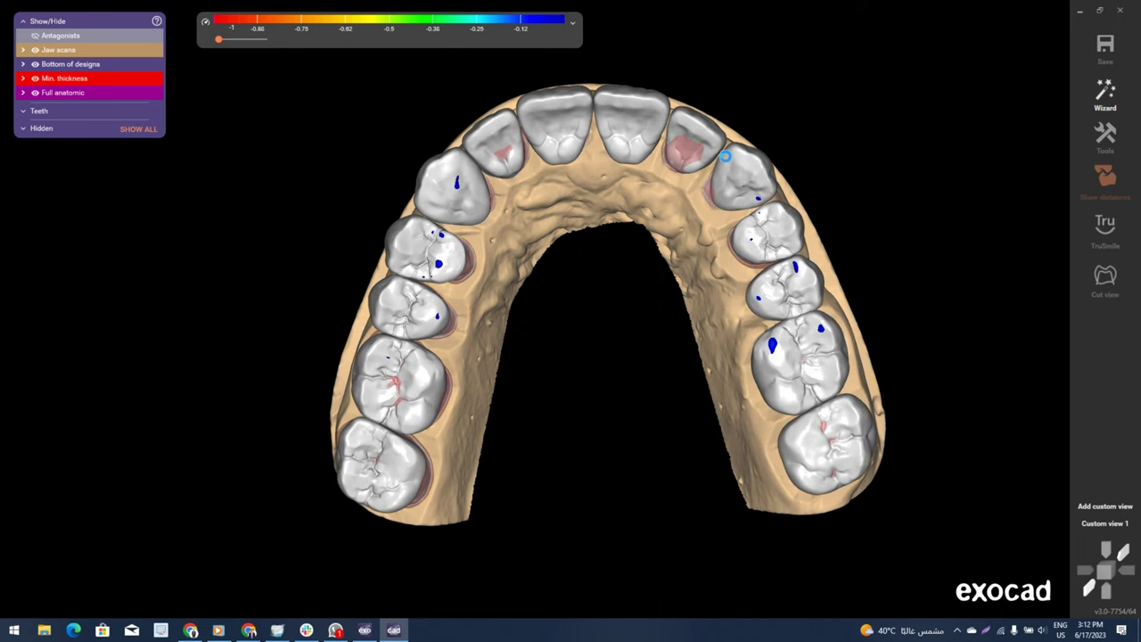
double_click(602, 156)
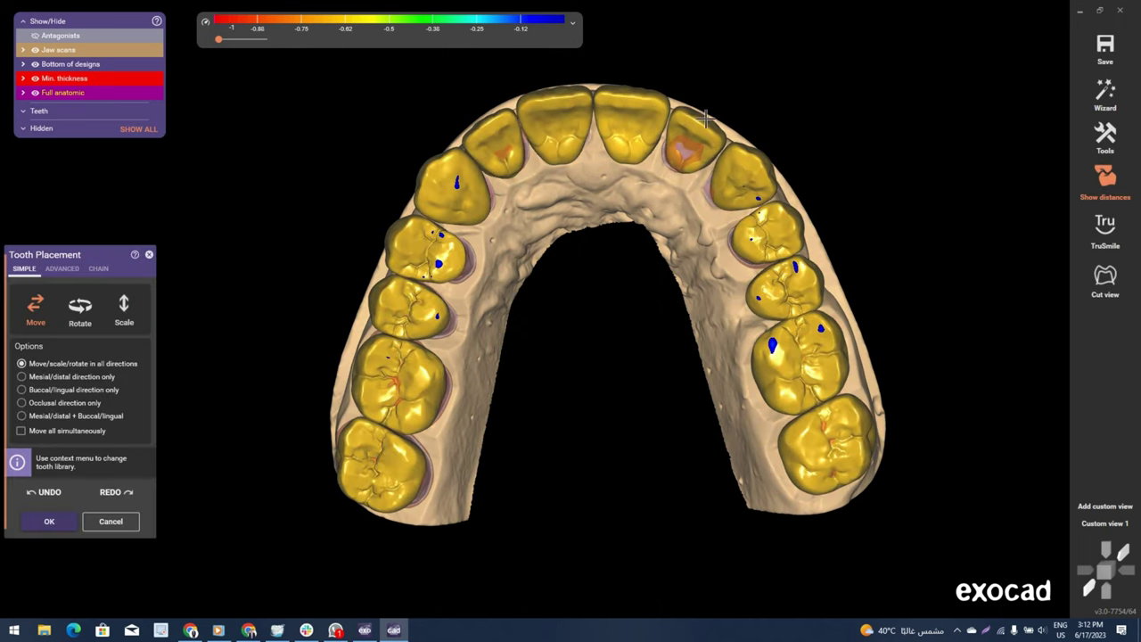
scroll(696, 110, up, 3)
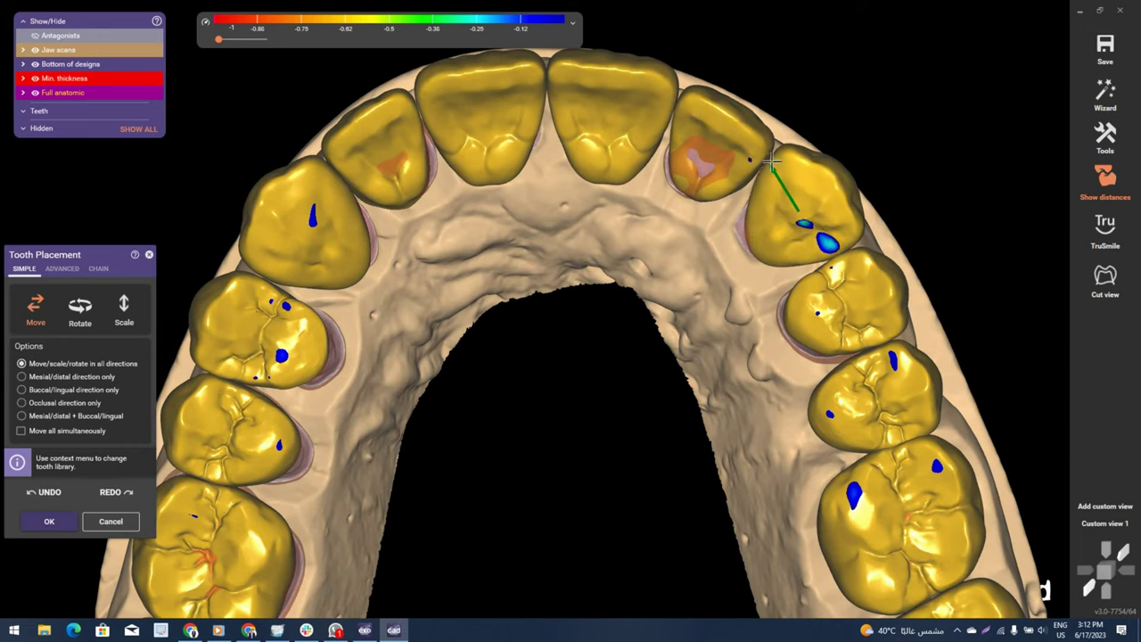
Move the canine slightly to refine its contacts.
drag(768, 161, 770, 162)
drag(766, 162, 743, 219)
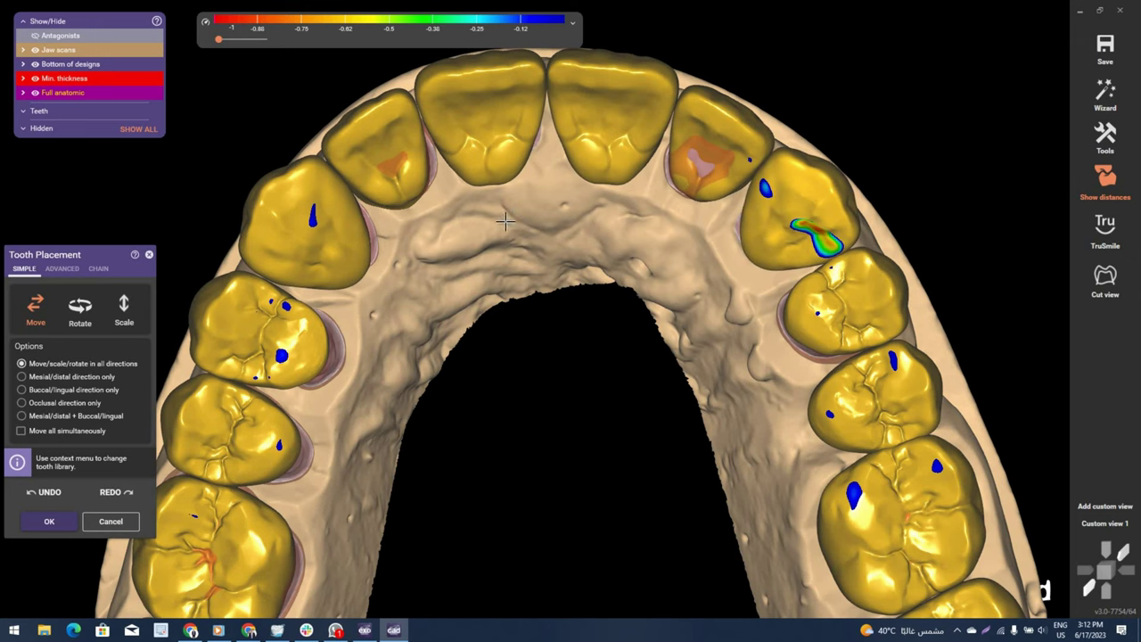
scroll(505, 221, down, 3)
scroll(470, 253, up, 3)
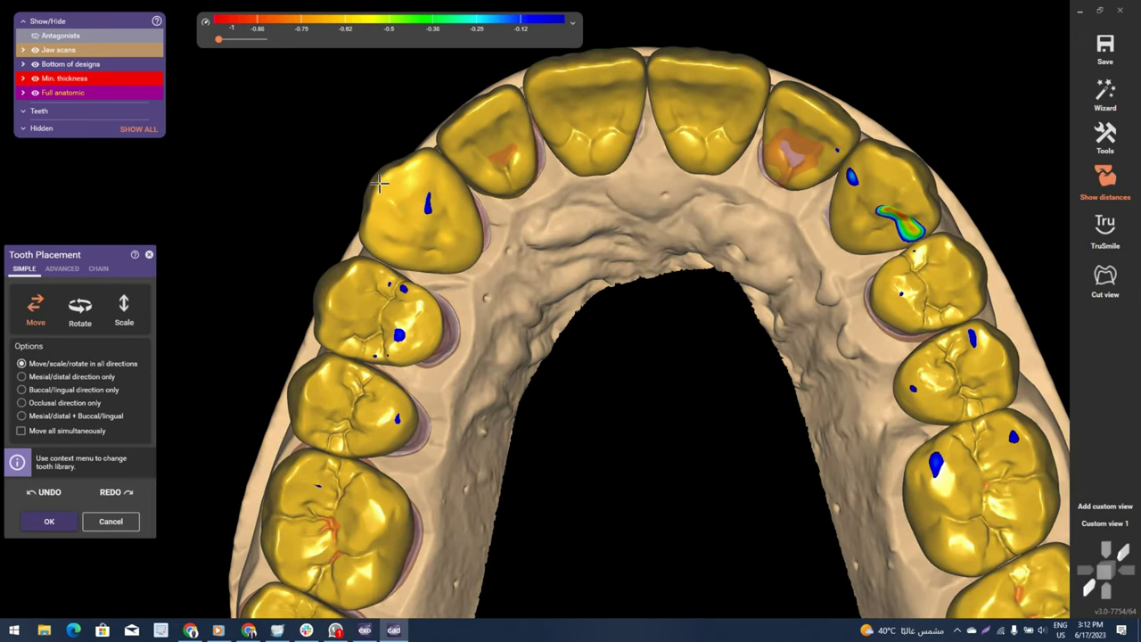
scroll(392, 214, down, 3)
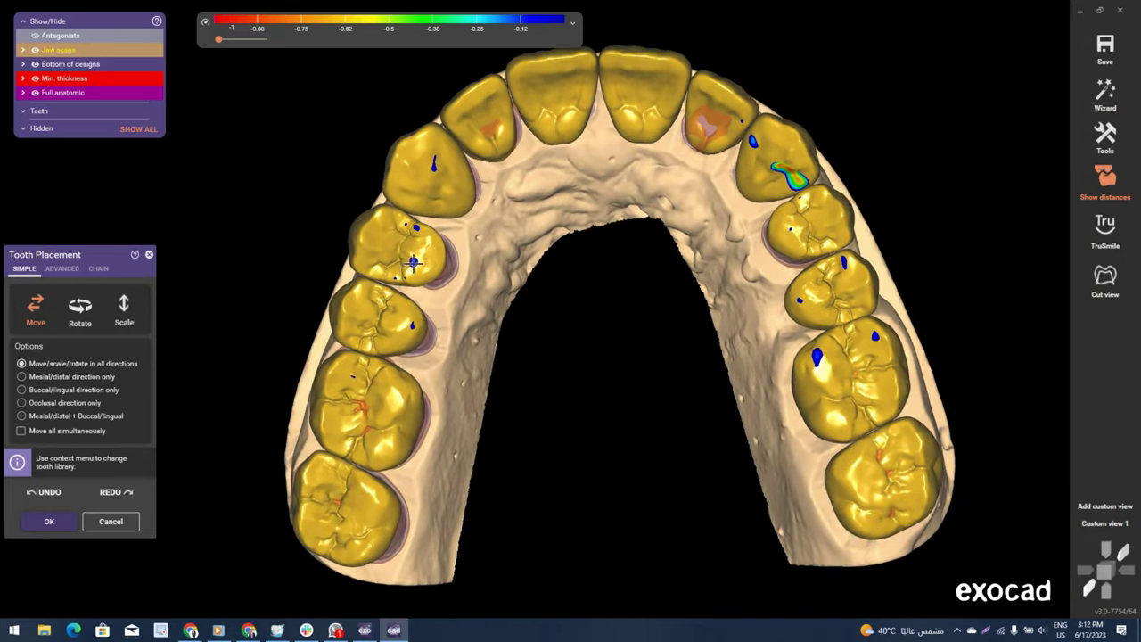
scroll(413, 262, up, 2)
Shift the premolar slightly to adjust its contacts, then finish tooth placement.
drag(416, 261, 386, 300)
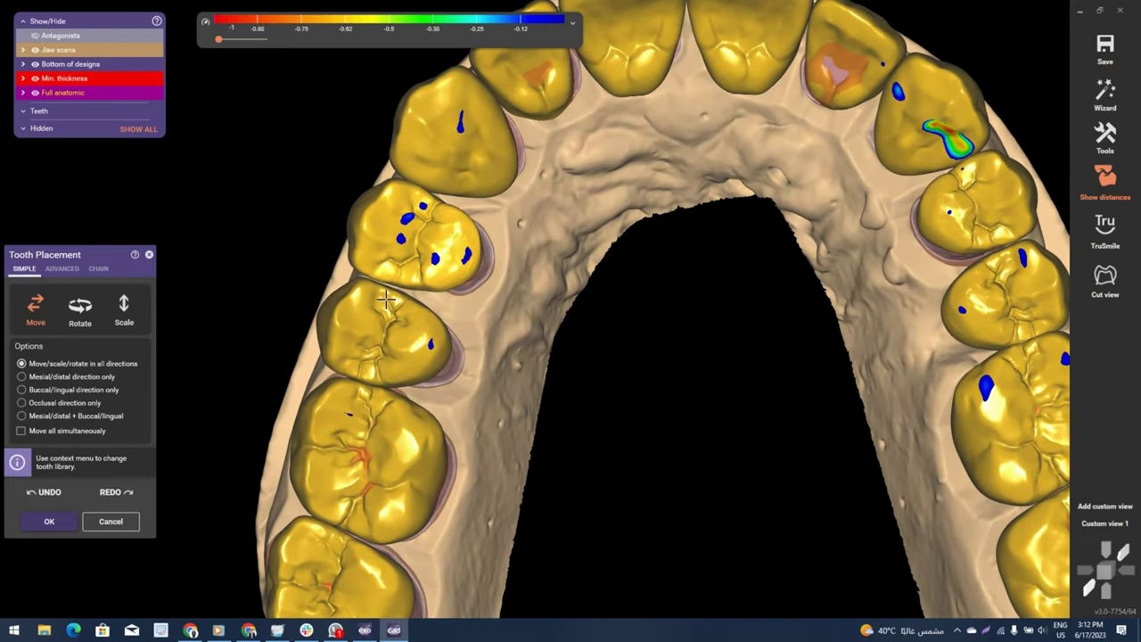
scroll(556, 303, down, 2)
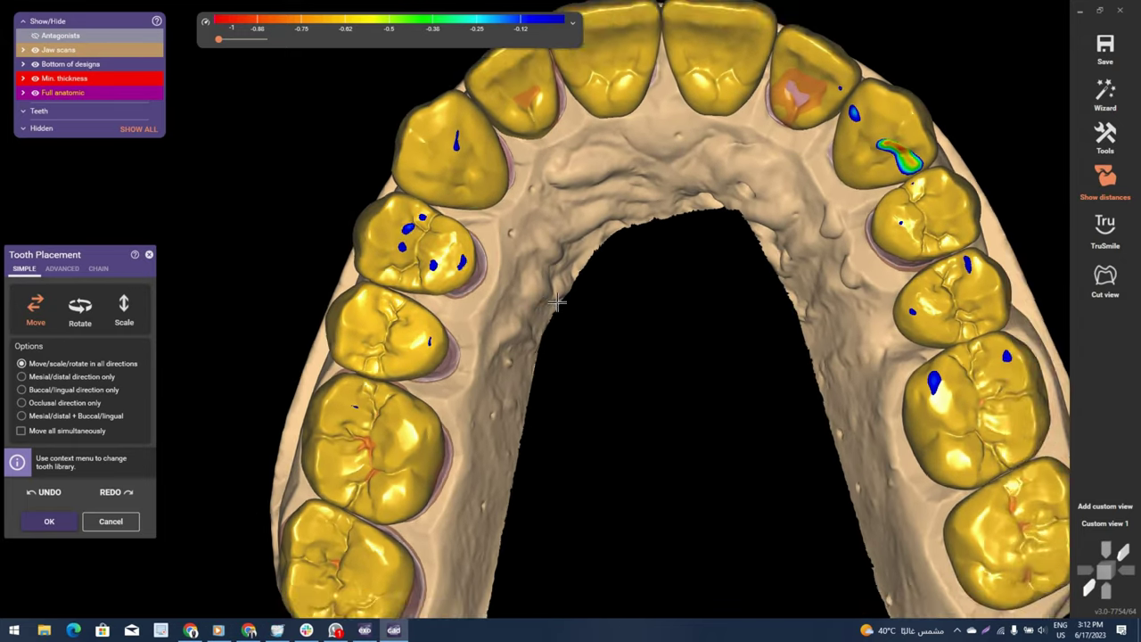
scroll(639, 350, down, 1)
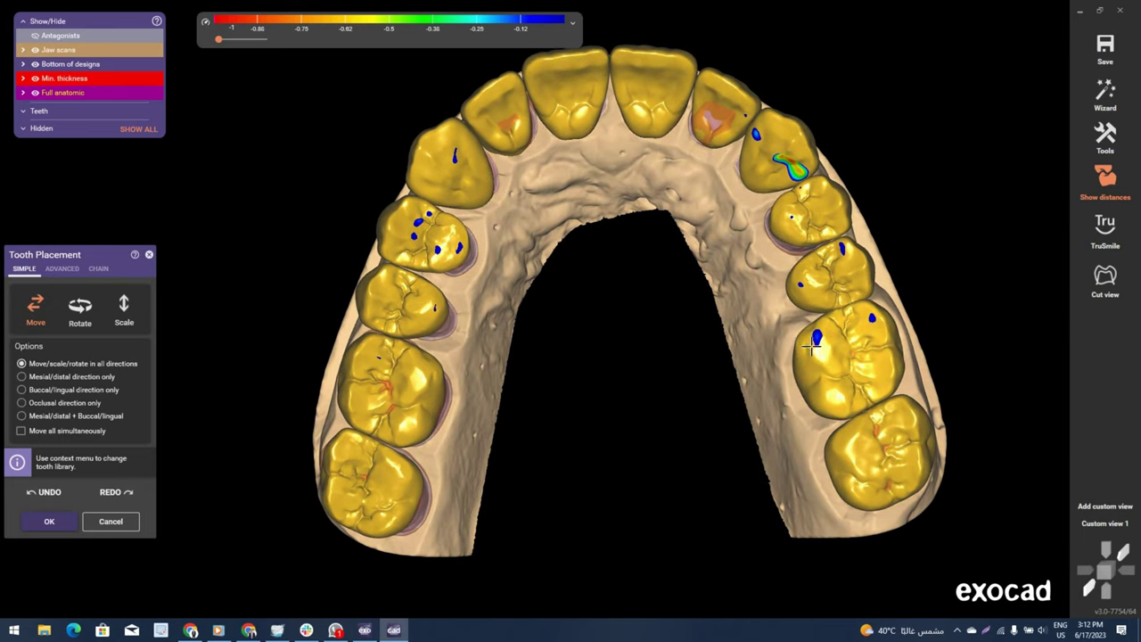
middle_click(808, 344)
scroll(581, 474, up, 1)
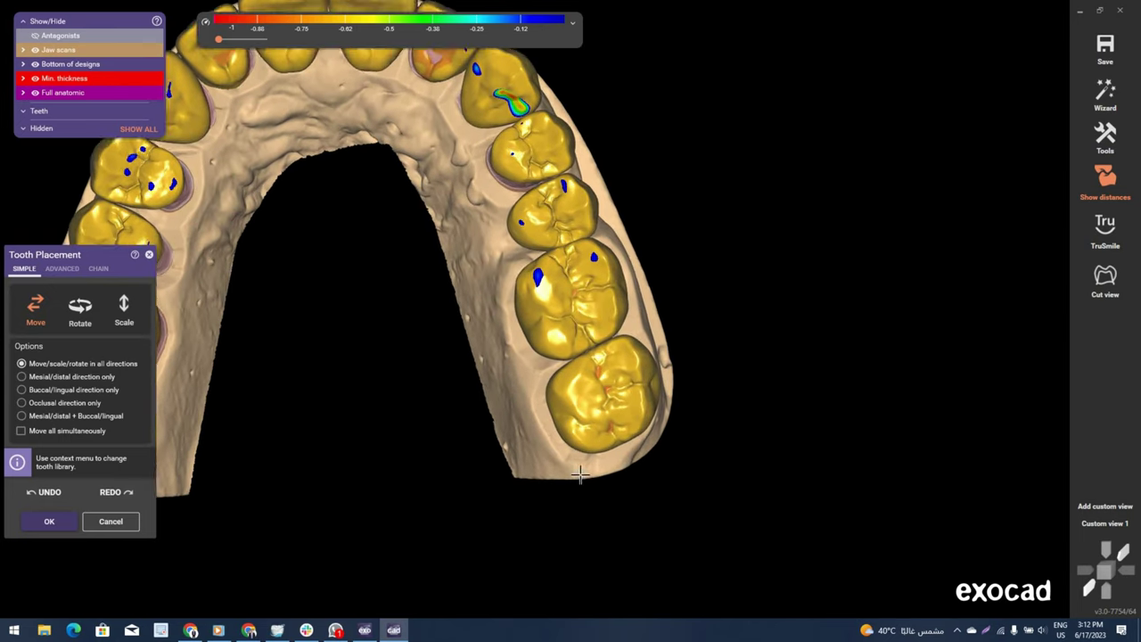
scroll(581, 474, up, 1)
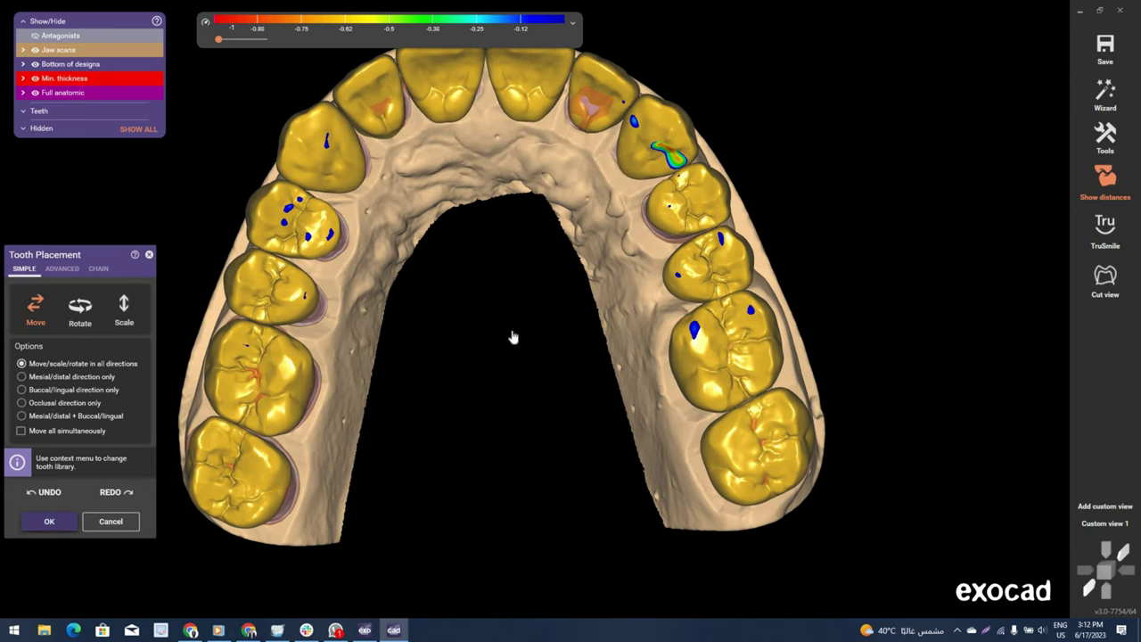
right_click(510, 267)
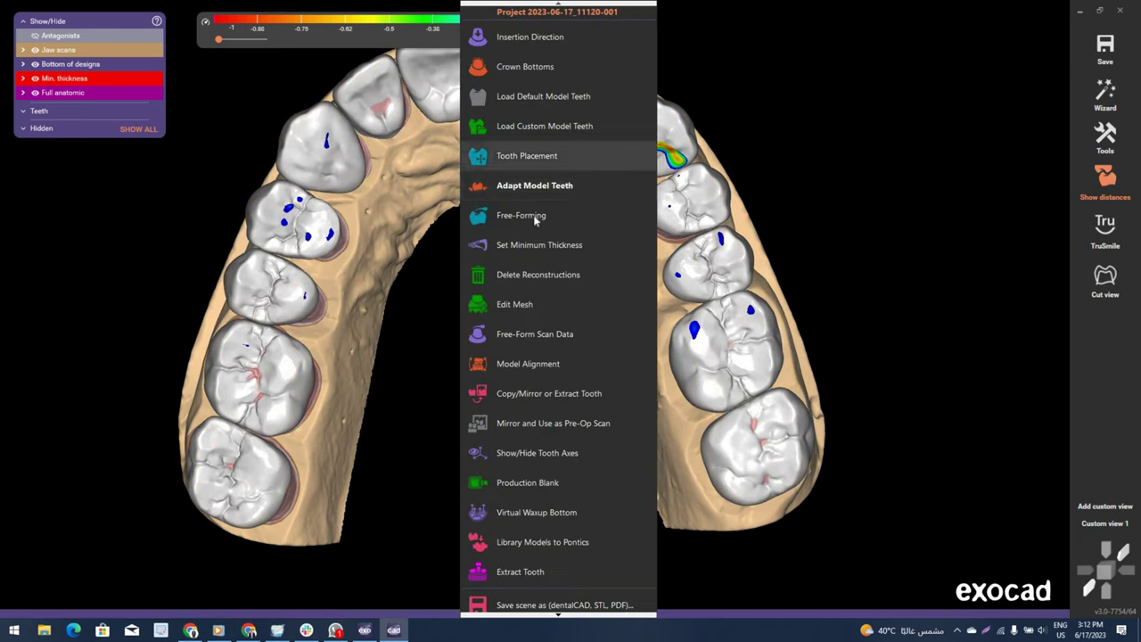
Reopen Free-Forming and drag the canine cusp down with Anatomic Cusps to reduce intersection.
click(615, 173)
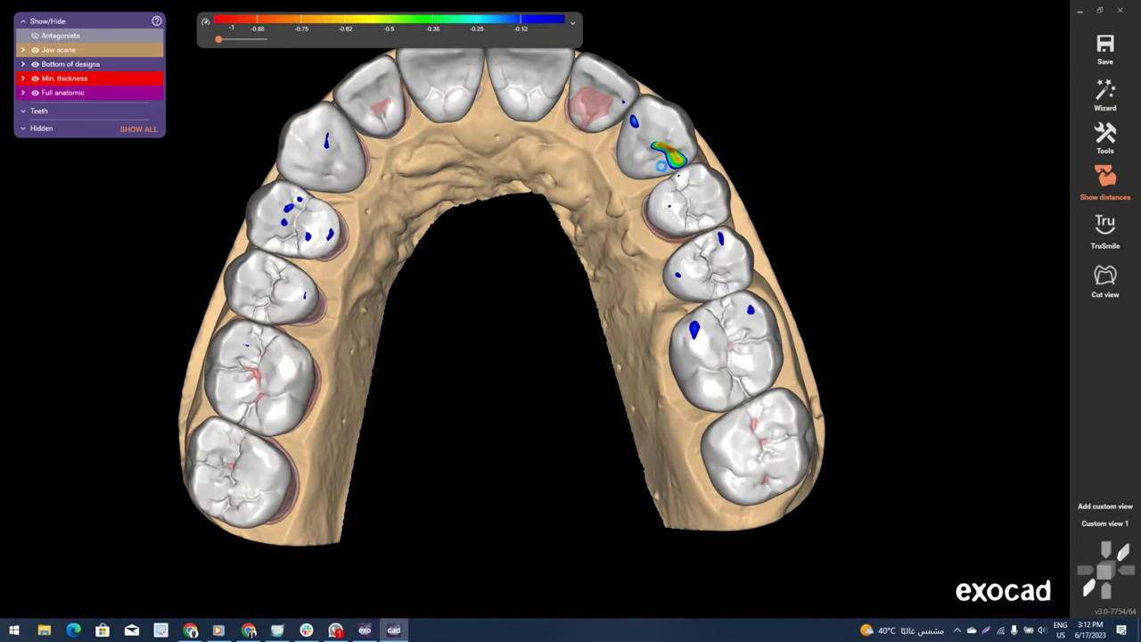
scroll(660, 143, up, 2)
scroll(653, 138, up, 3)
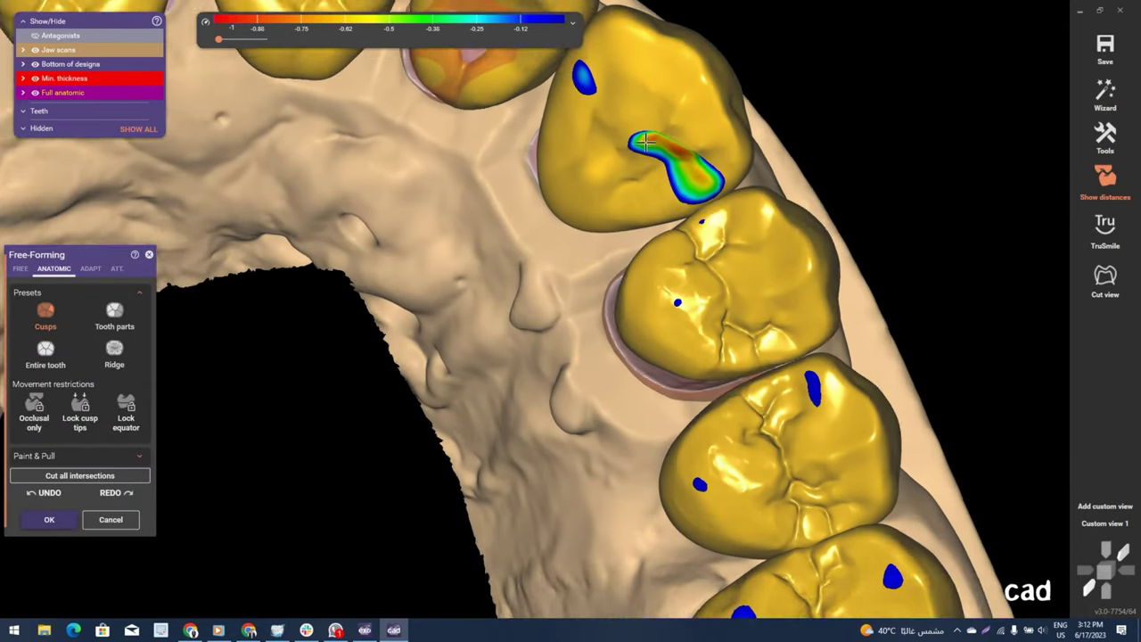
scroll(647, 134, up, 3)
drag(654, 123, 707, 204)
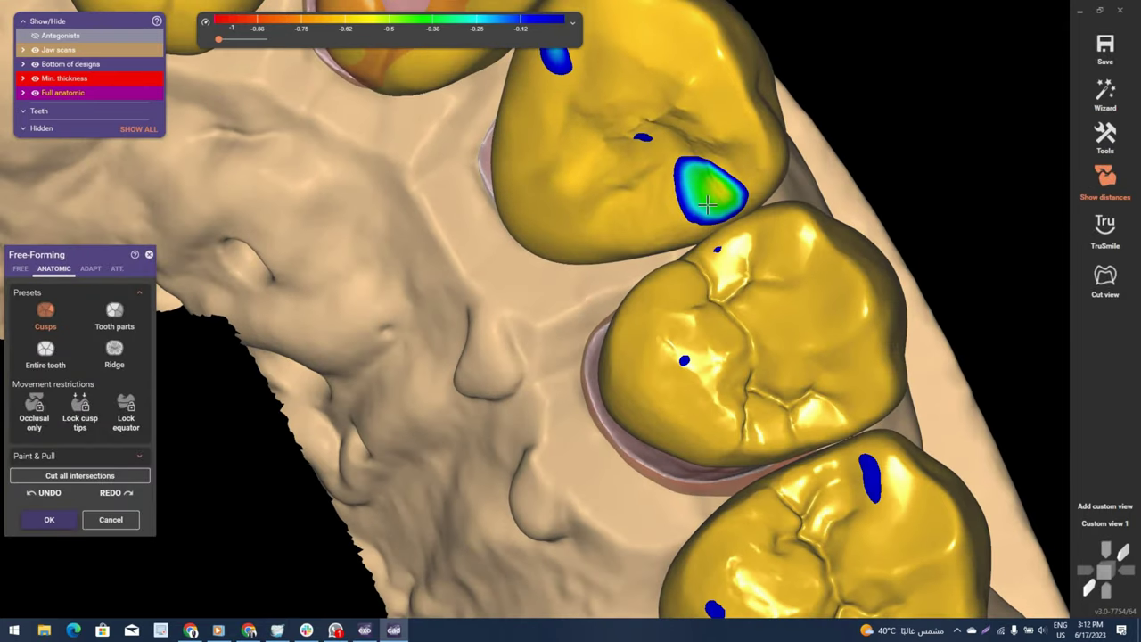
right_drag(561, 158, 580, 249)
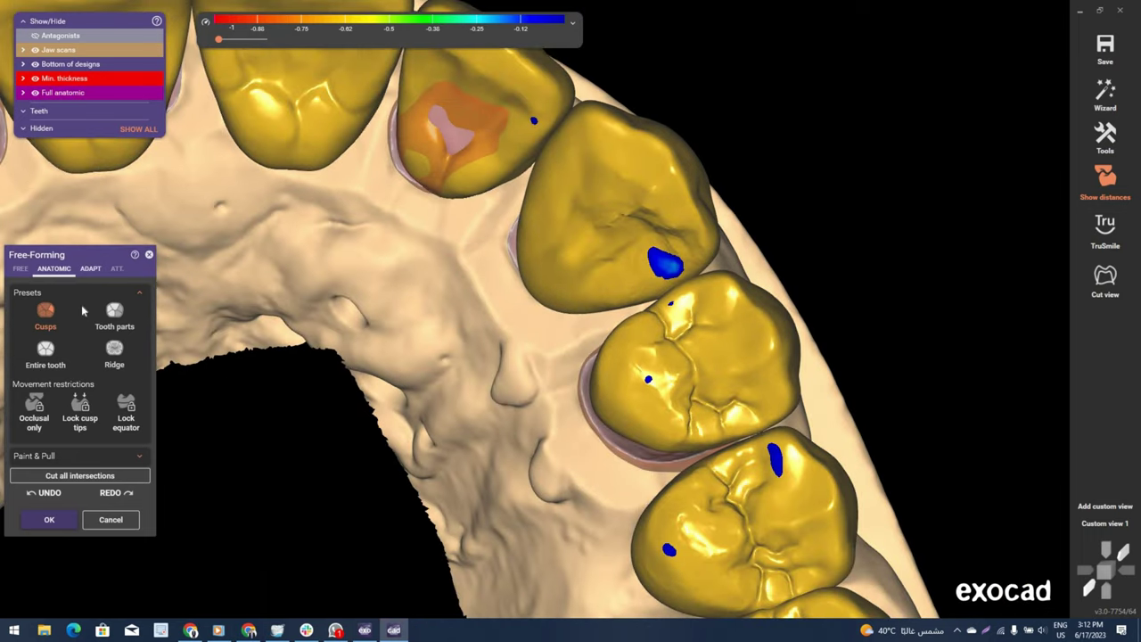
Cut all occlusal intersections with the opposing teeth from the Adapt options.
click(90, 268)
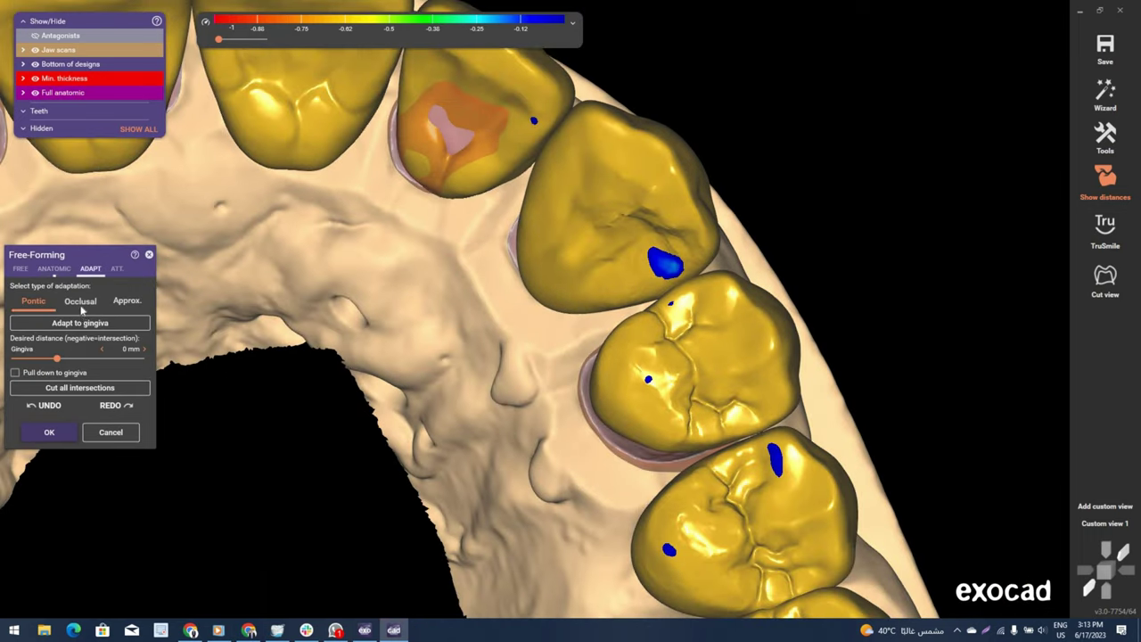
click(80, 300)
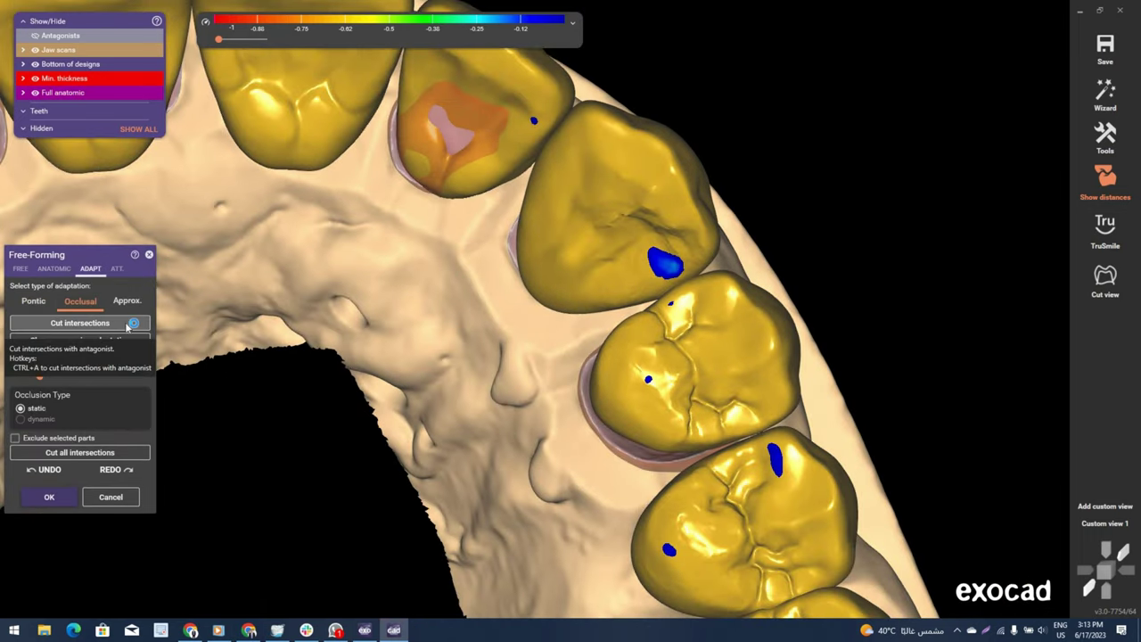
click(127, 323)
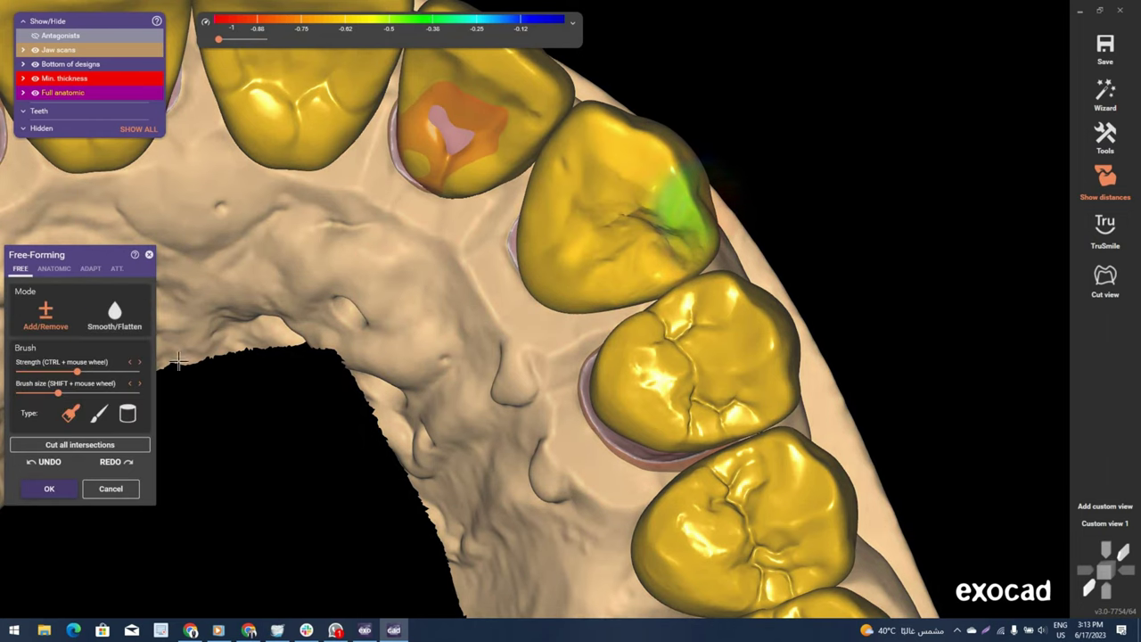
Smooth and flatten the canine and the adjacent premolar surfaces.
shift+drag(618, 256, 629, 223)
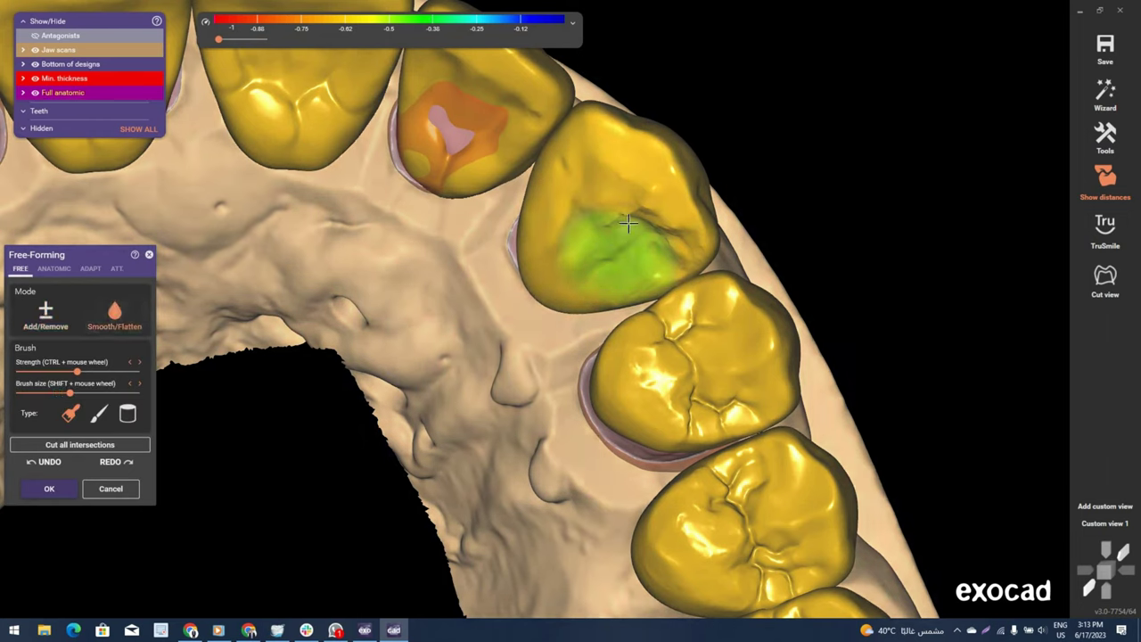
right_drag(643, 232, 701, 358)
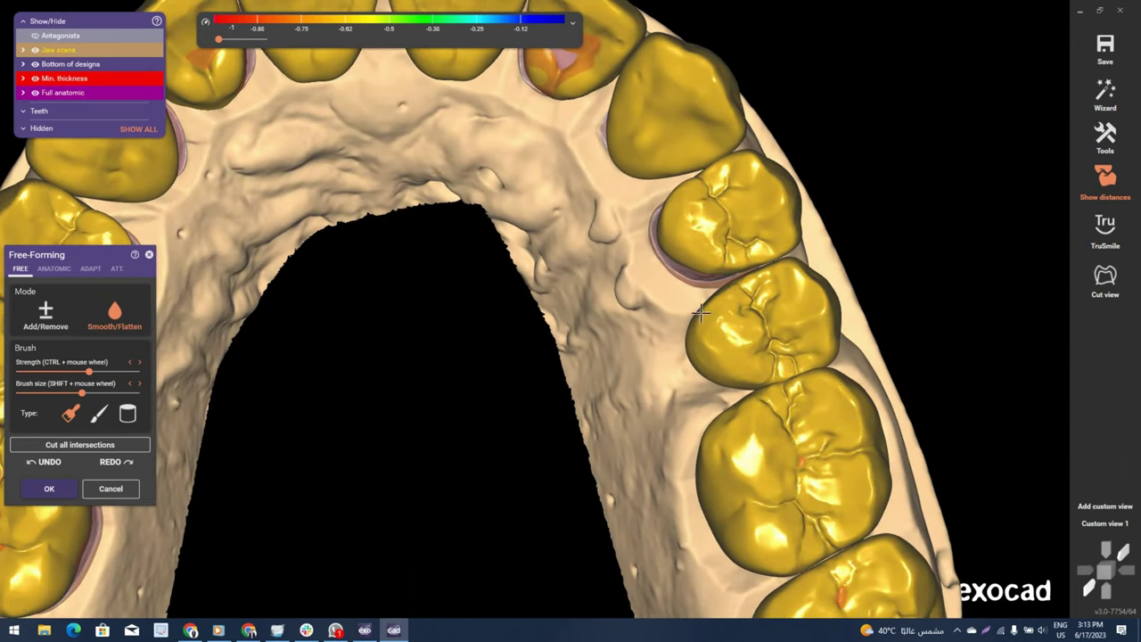
drag(700, 358, 732, 343)
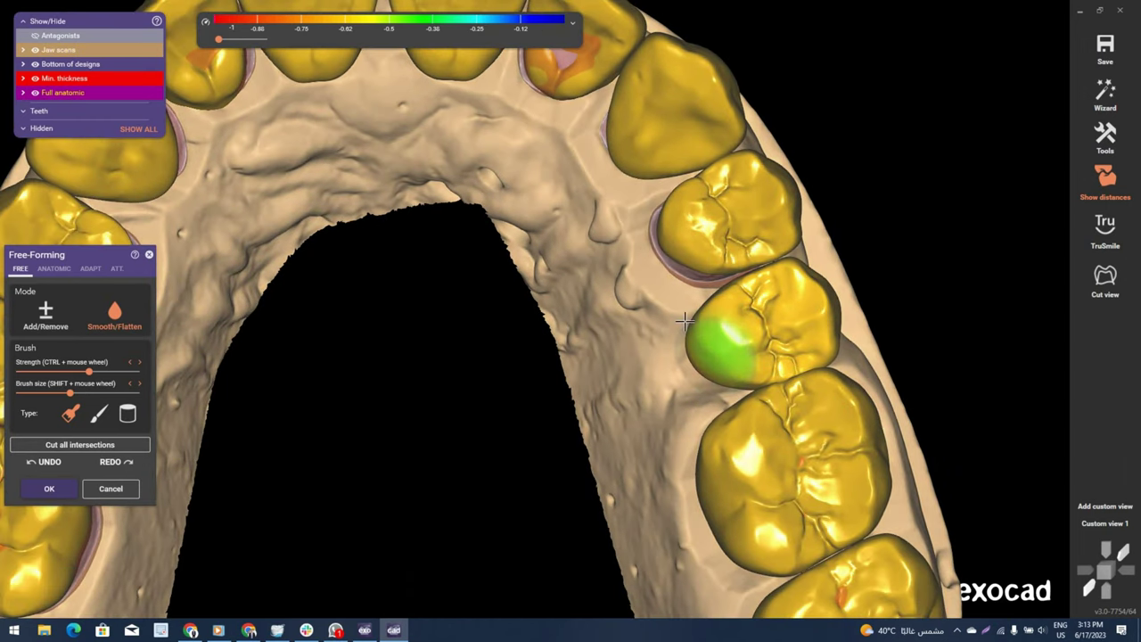
right_drag(731, 344, 655, 357)
scroll(654, 357, down, 5)
Smooth the premolar on the other side of the arch.
right_drag(489, 339, 333, 205)
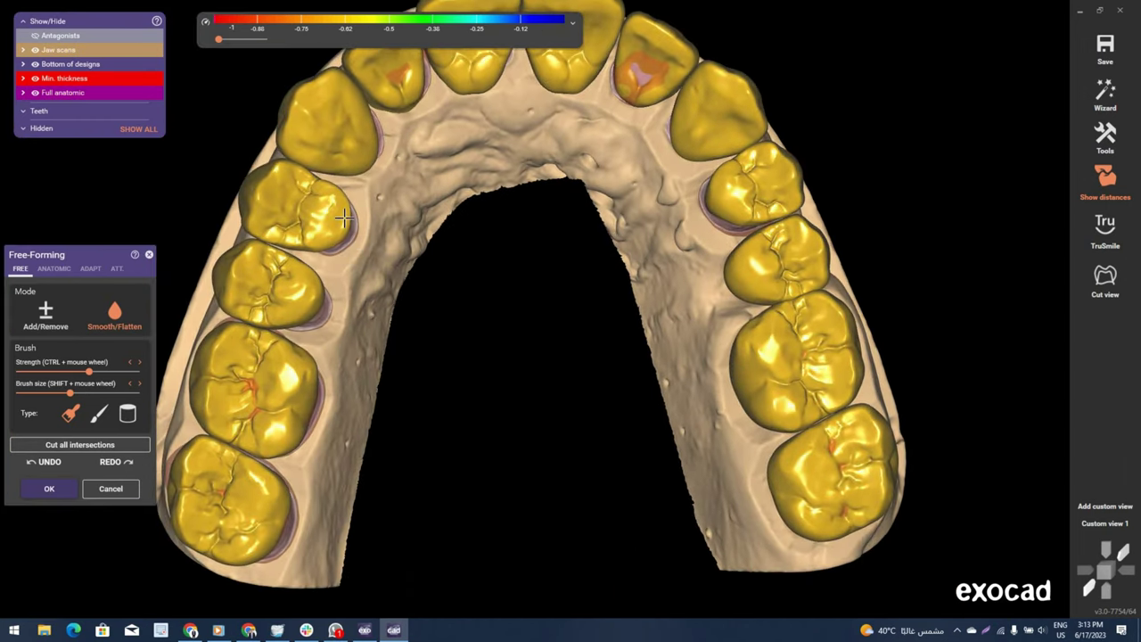
scroll(333, 205, up, 3)
drag(333, 205, 335, 260)
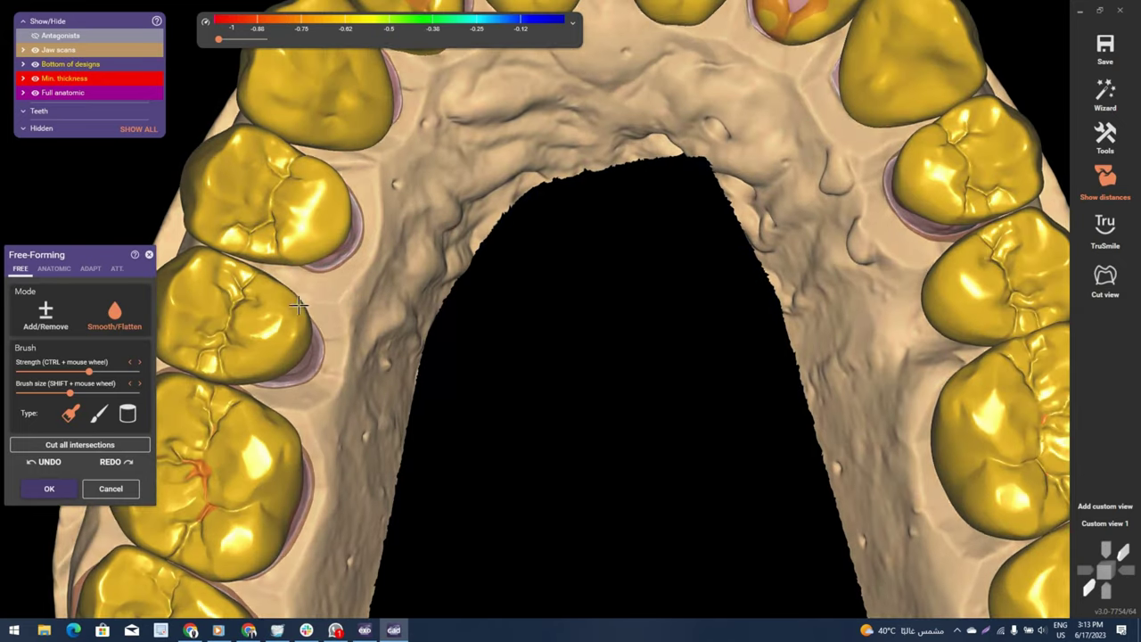
scroll(469, 331, down, 5)
scroll(467, 329, down, 2)
right_drag(467, 330, 515, 281)
scroll(499, 296, up, 3)
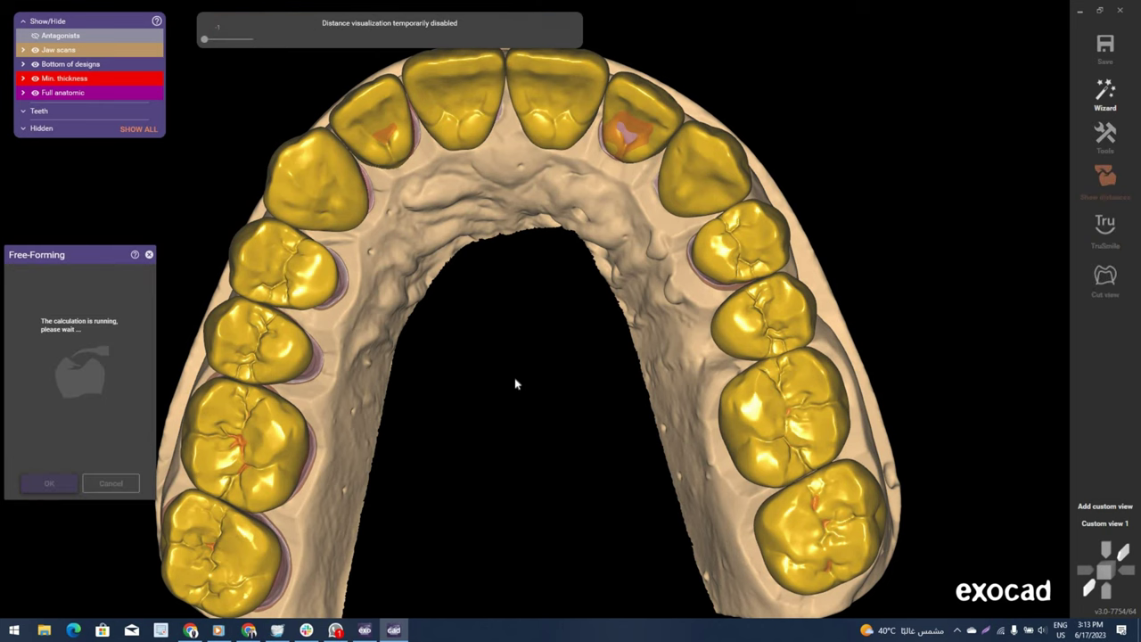
Return to Tooth Placement from the expert tools after the recalculation.
right_click(543, 377)
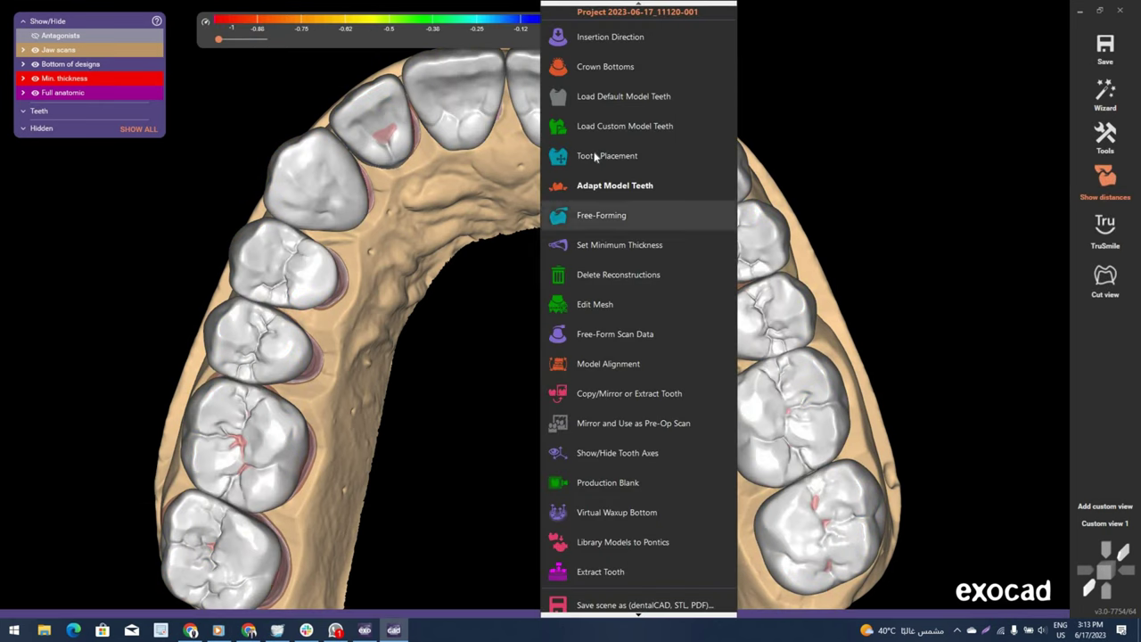
click(285, 214)
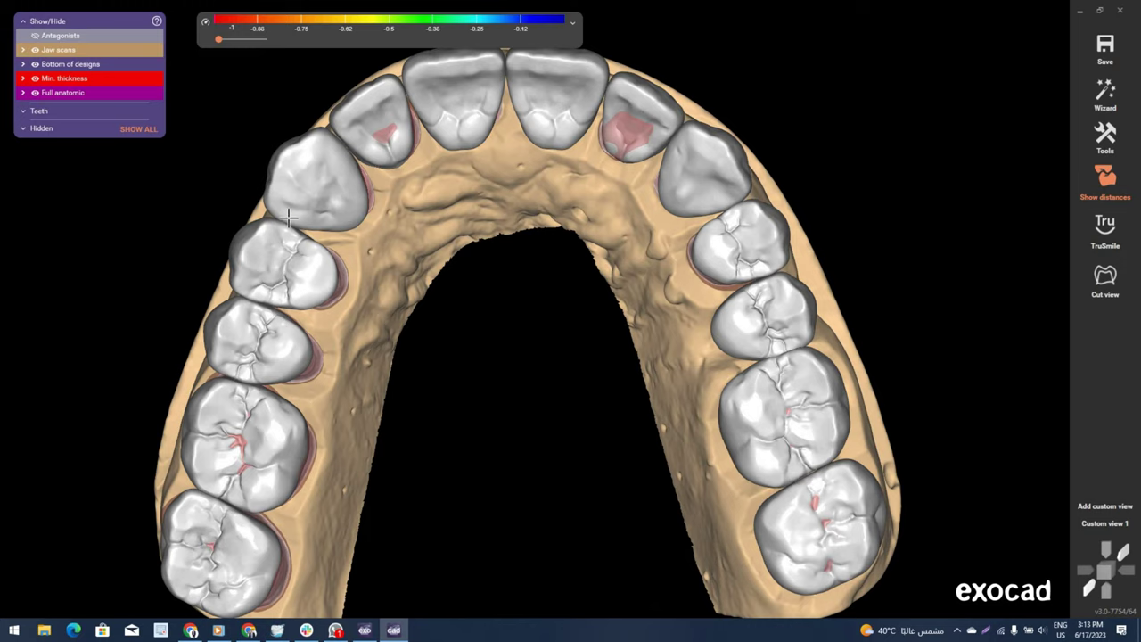
scroll(293, 211, up, 2)
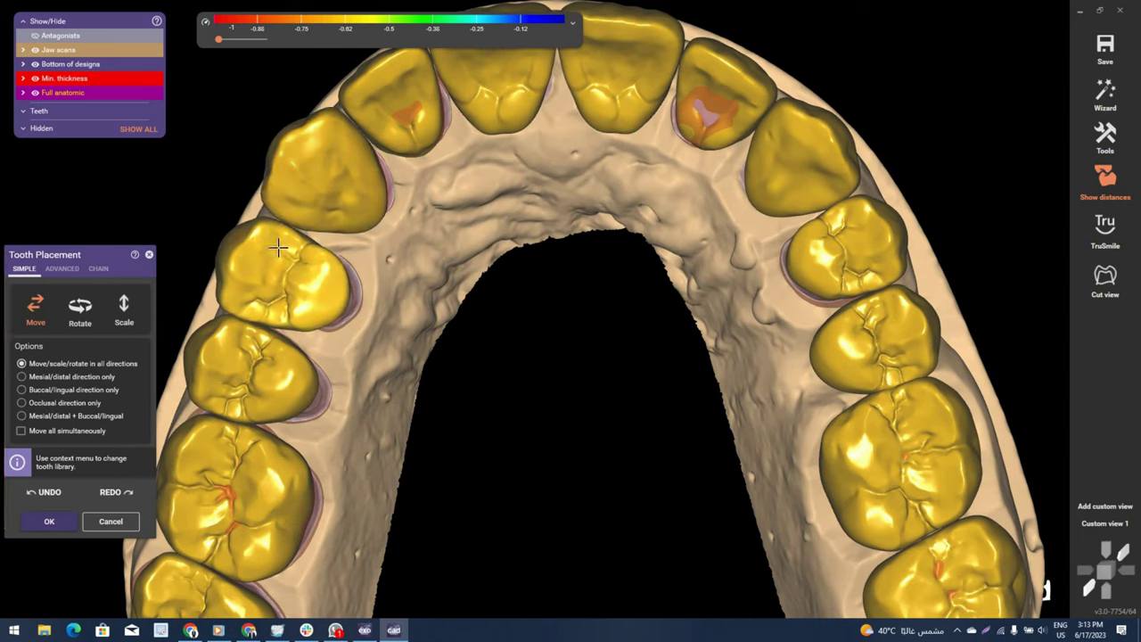
right_drag(284, 394, 304, 392)
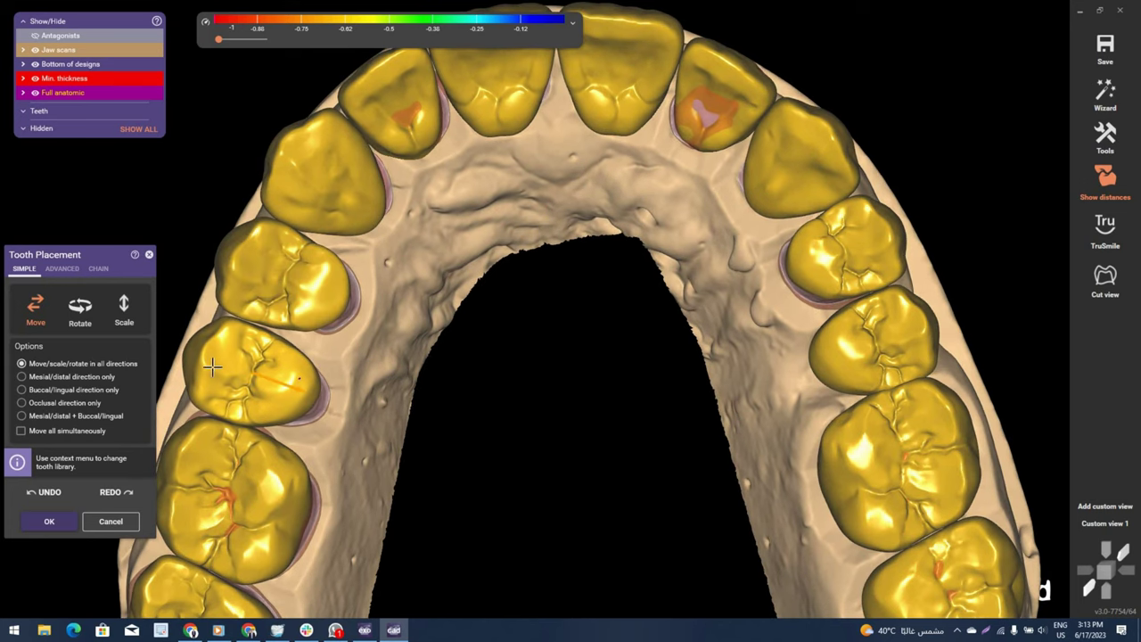
Show the opposing jaw with the A key and frame the front crowns frontally.
key(a)
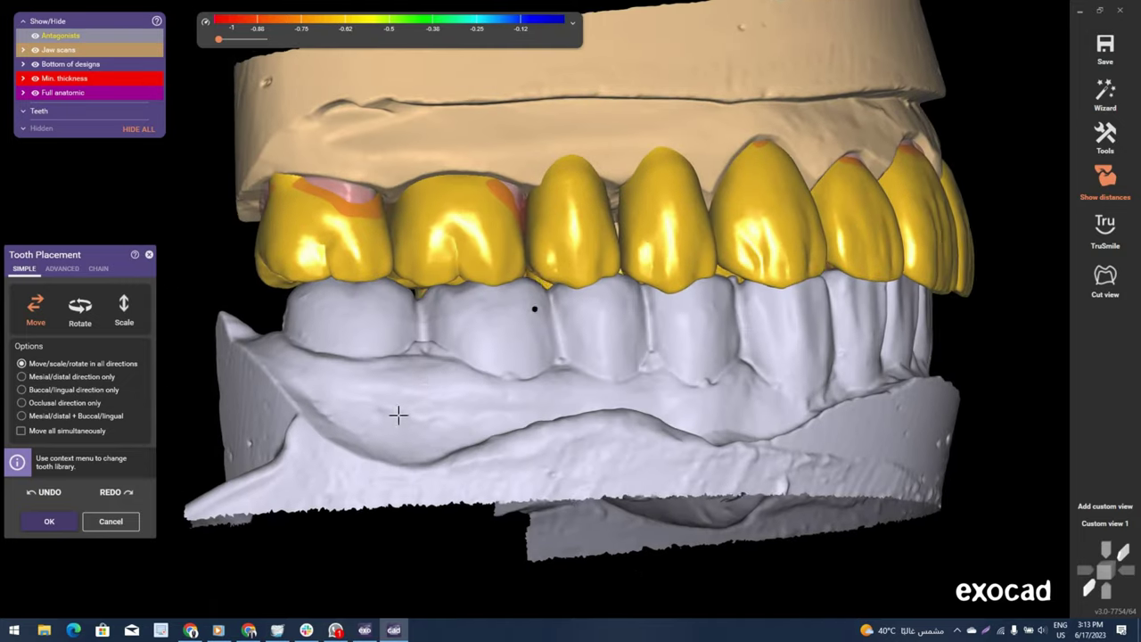
mouse_move(399, 415)
right_down()
mouse_move(449, 359)
mouse_move(399, 212)
right_up()
scroll(398, 212, up, 2)
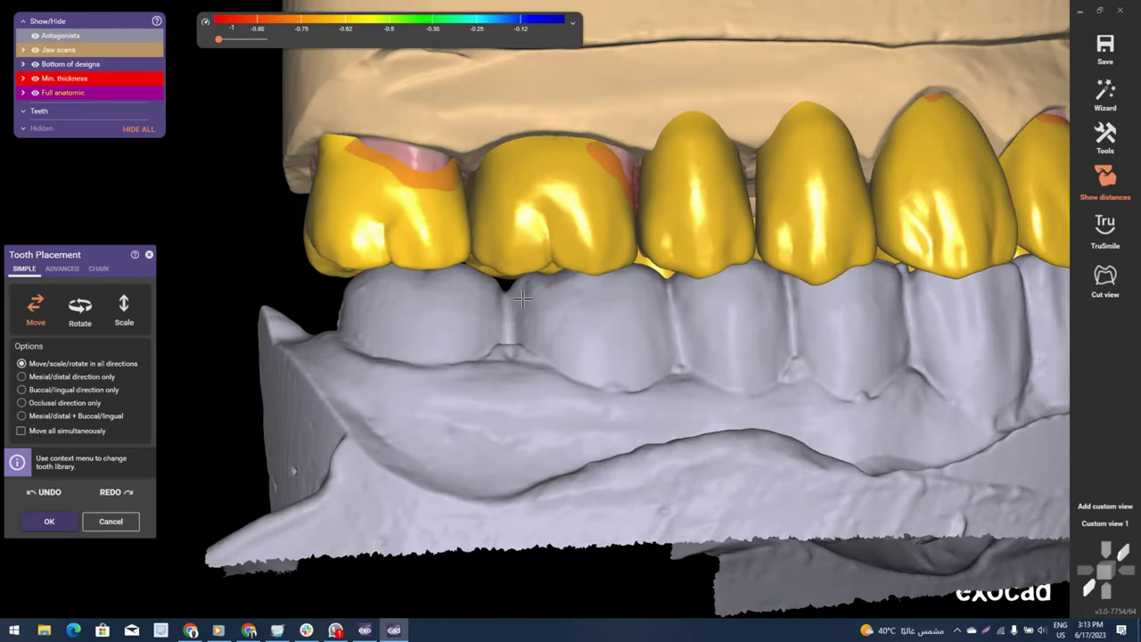
mouse_move(522, 301)
right_down()
mouse_move(670, 247)
mouse_move(571, 229)
right_up()
scroll(566, 237, up, 1)
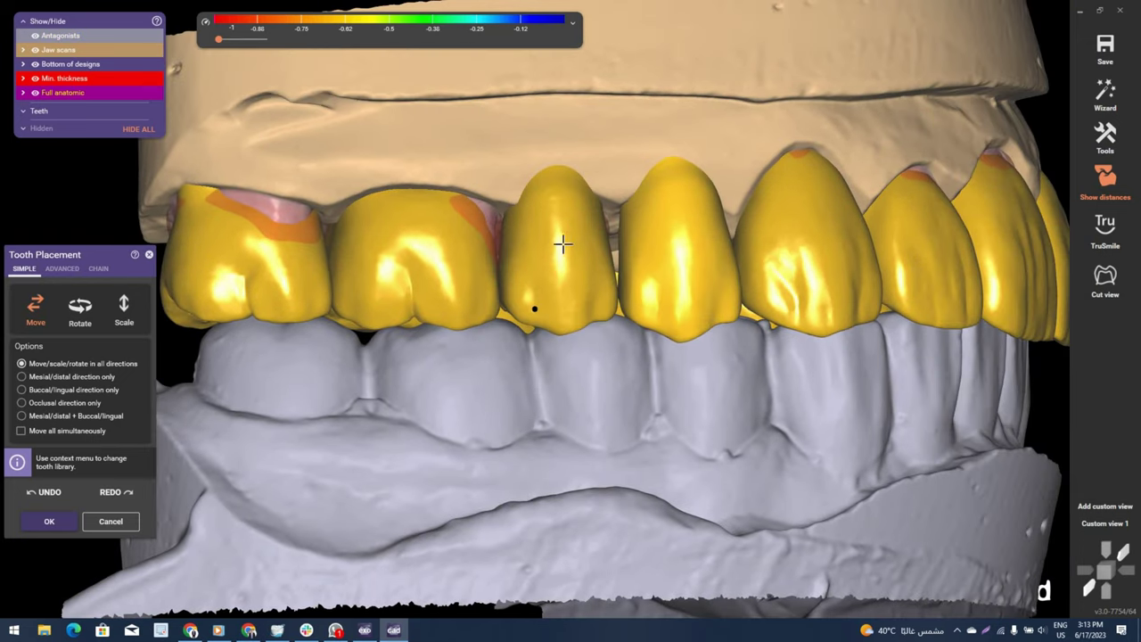
scroll(560, 243, up, 1)
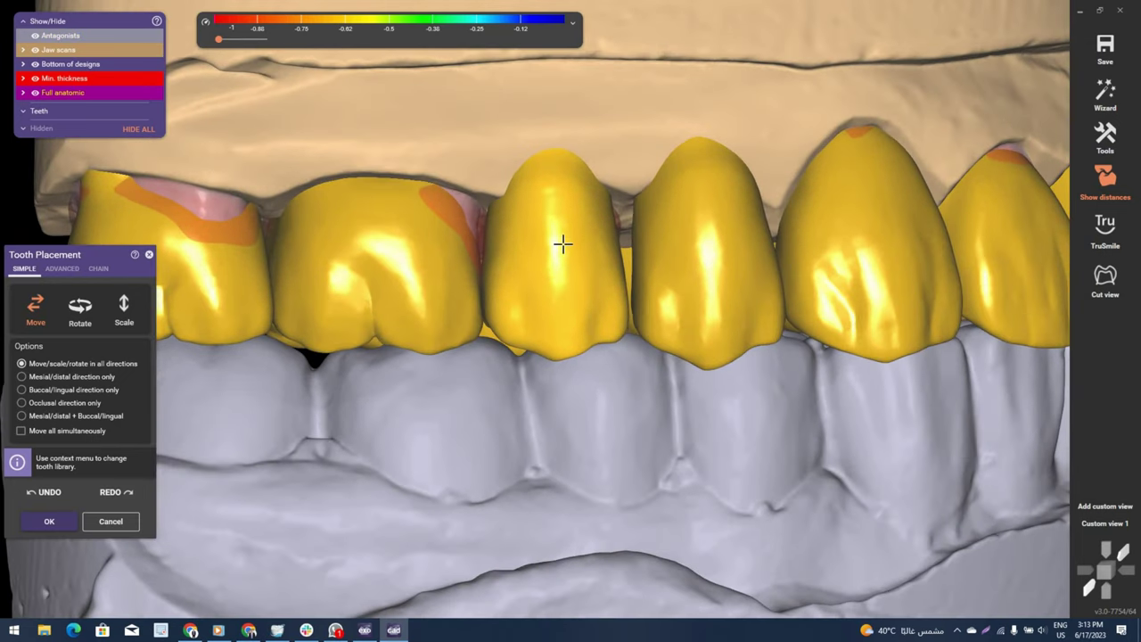
Shift the central front crown toward its neighbouring crown.
drag(563, 243, 567, 254)
mouse_move(654, 303)
right_down()
mouse_move(657, 326)
mouse_move(532, 312)
mouse_move(522, 326)
mouse_move(548, 319)
right_up()
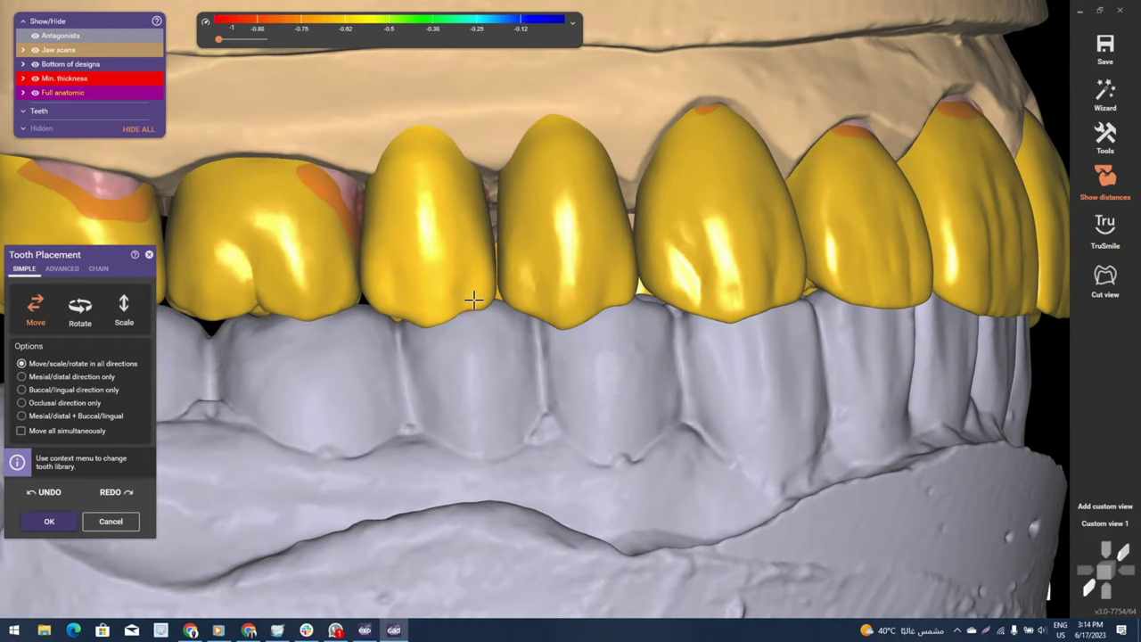
scroll(701, 316, down, 3)
mouse_move(701, 317)
right_down()
mouse_move(535, 309)
mouse_move(631, 396)
mouse_move(415, 321)
mouse_move(436, 357)
right_up()
scroll(505, 294, up, 2)
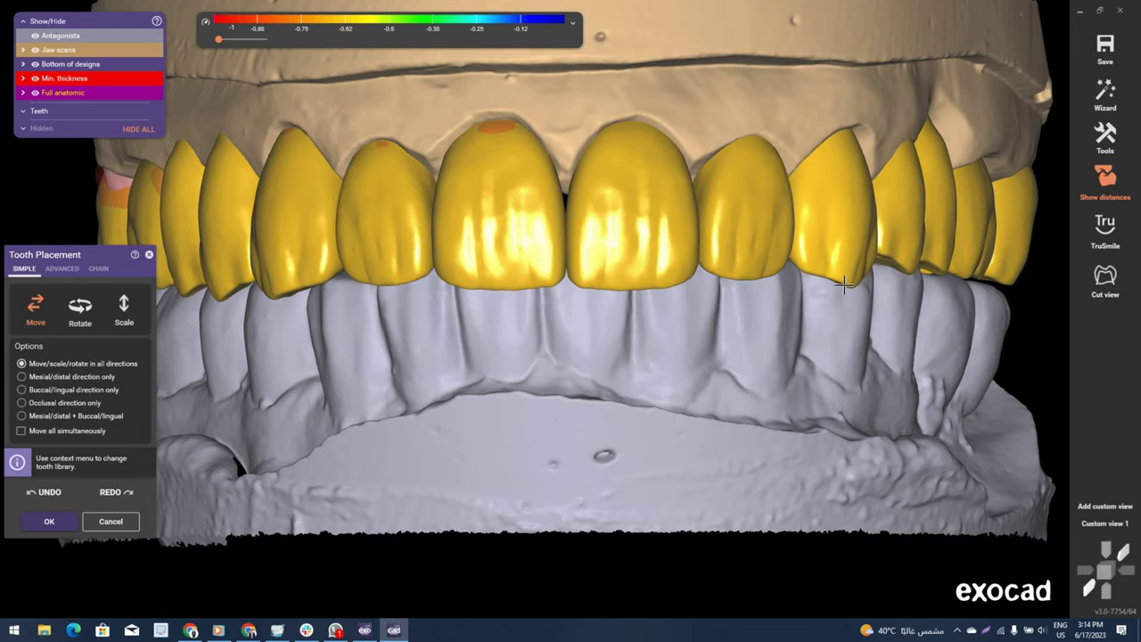
From an oblique side view, move the side crown upward to clear its contact.
scroll(822, 314, down, 2)
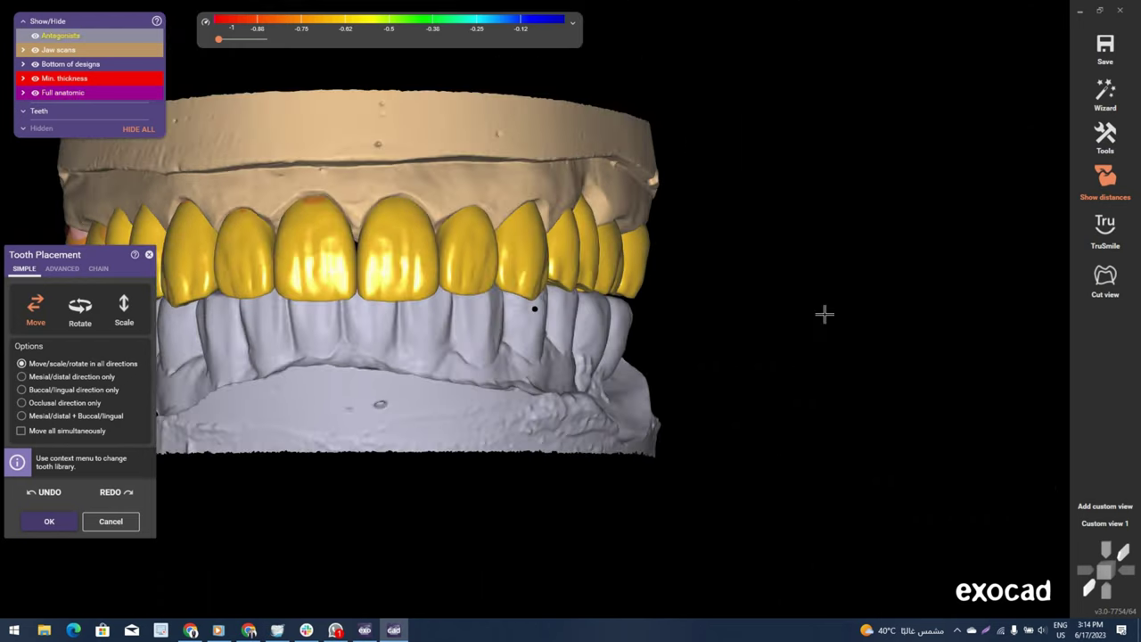
right_drag(821, 314, 560, 275)
scroll(560, 275, up, 2)
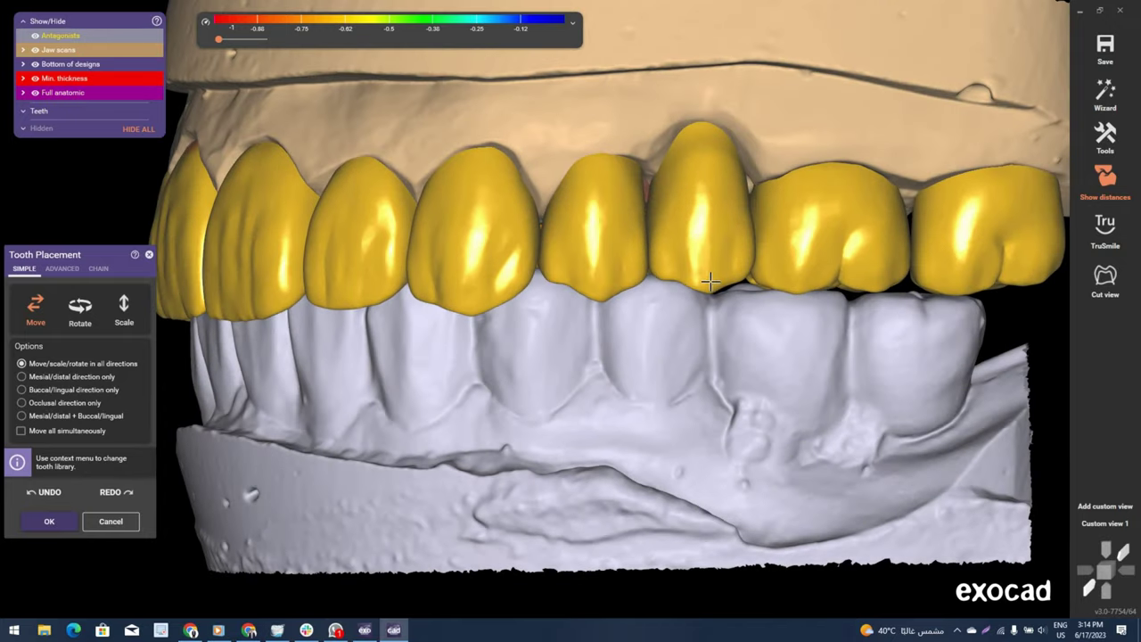
right_drag(722, 321, 710, 284)
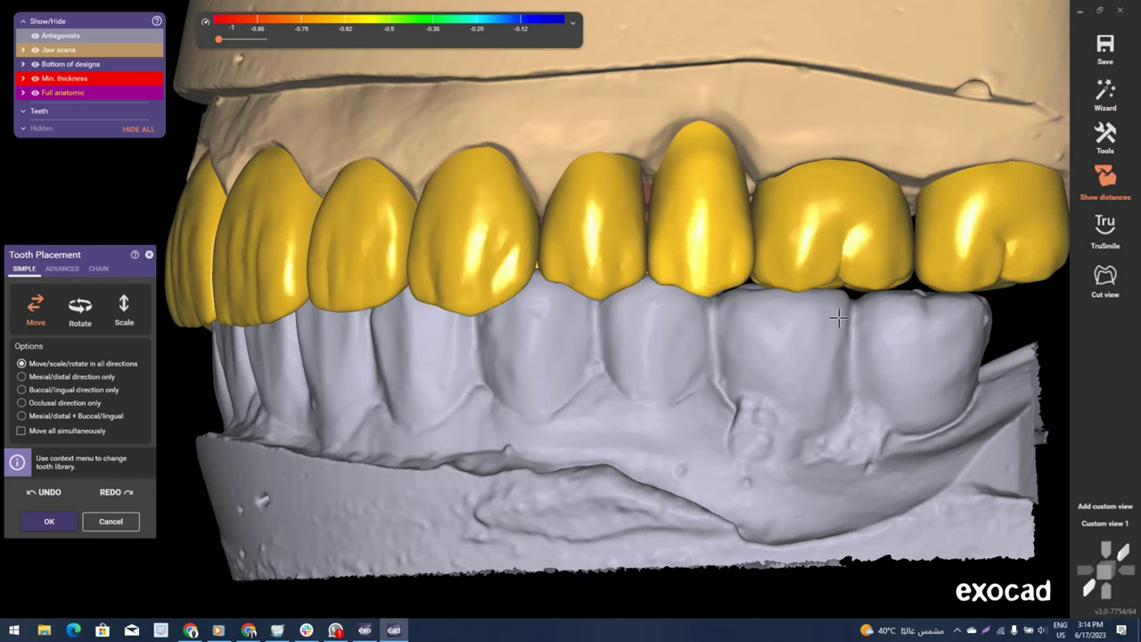
scroll(838, 317, down, 1)
right_drag(839, 317, 849, 285)
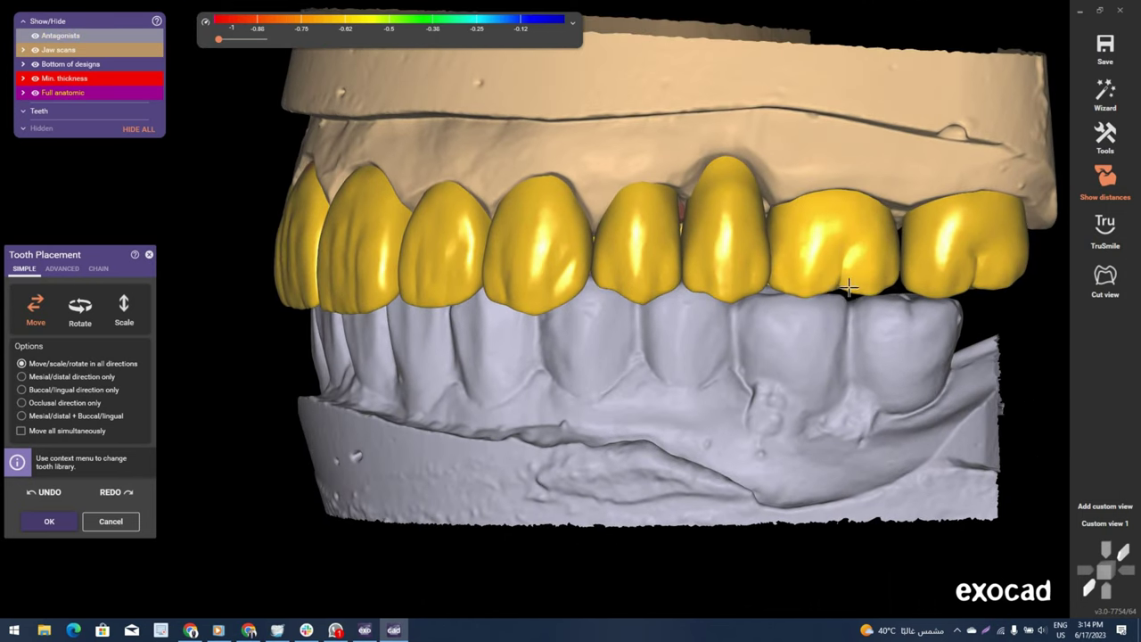
right_drag(822, 321, 552, 277)
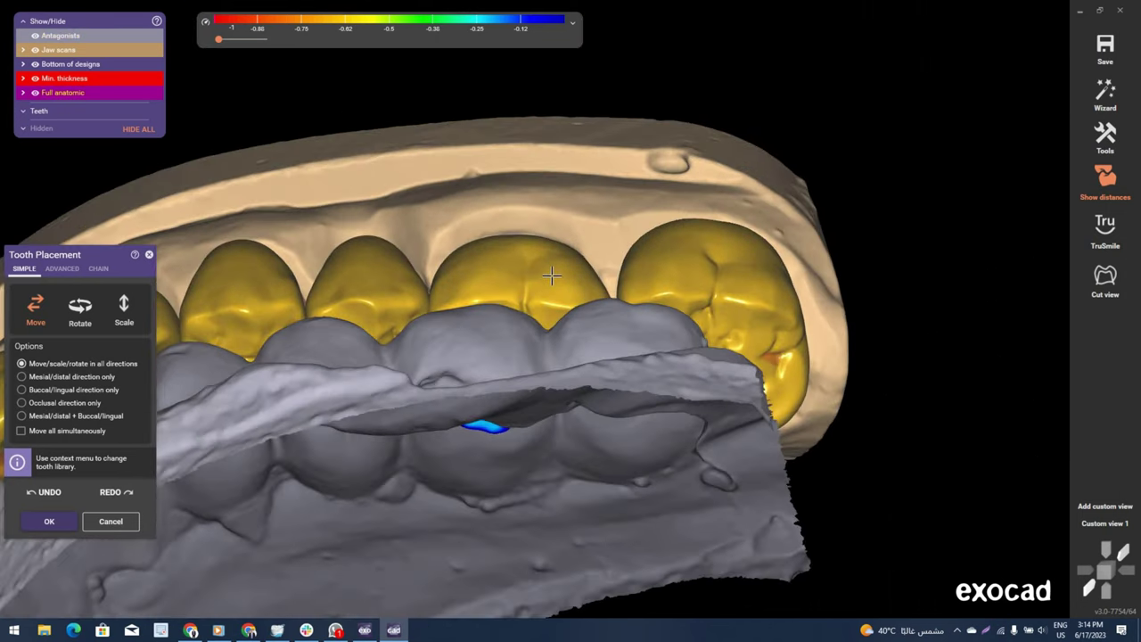
drag(552, 277, 554, 276)
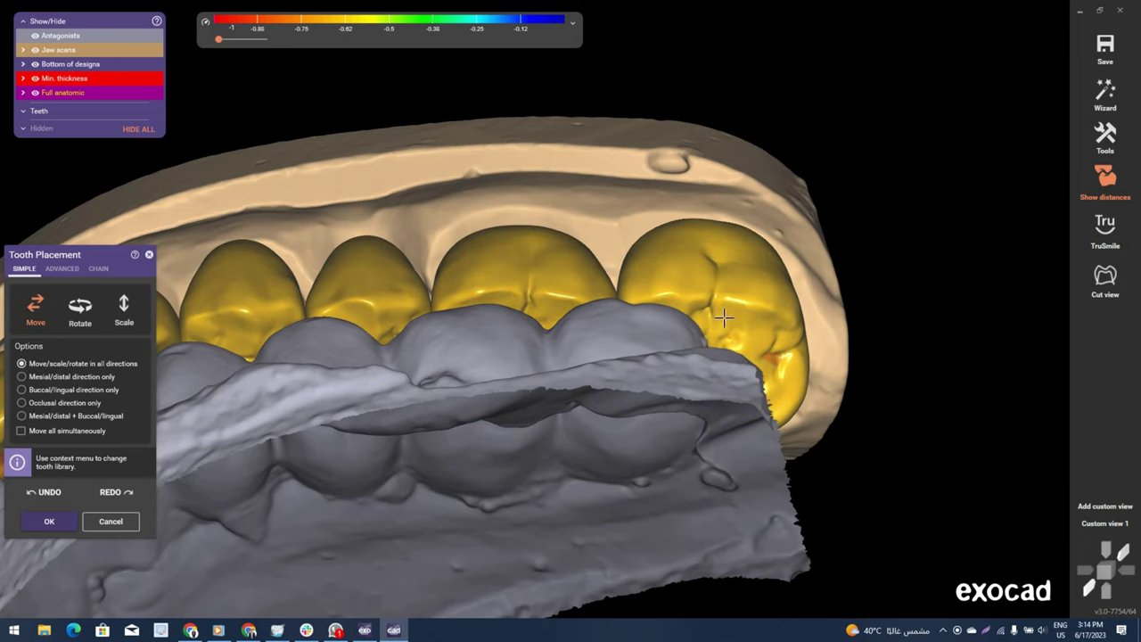
Hide the opposing jaw and check the remaining contacts from the occlusal view.
mouse_move(722, 316)
right_down()
mouse_move(695, 362)
mouse_move(476, 265)
right_up()
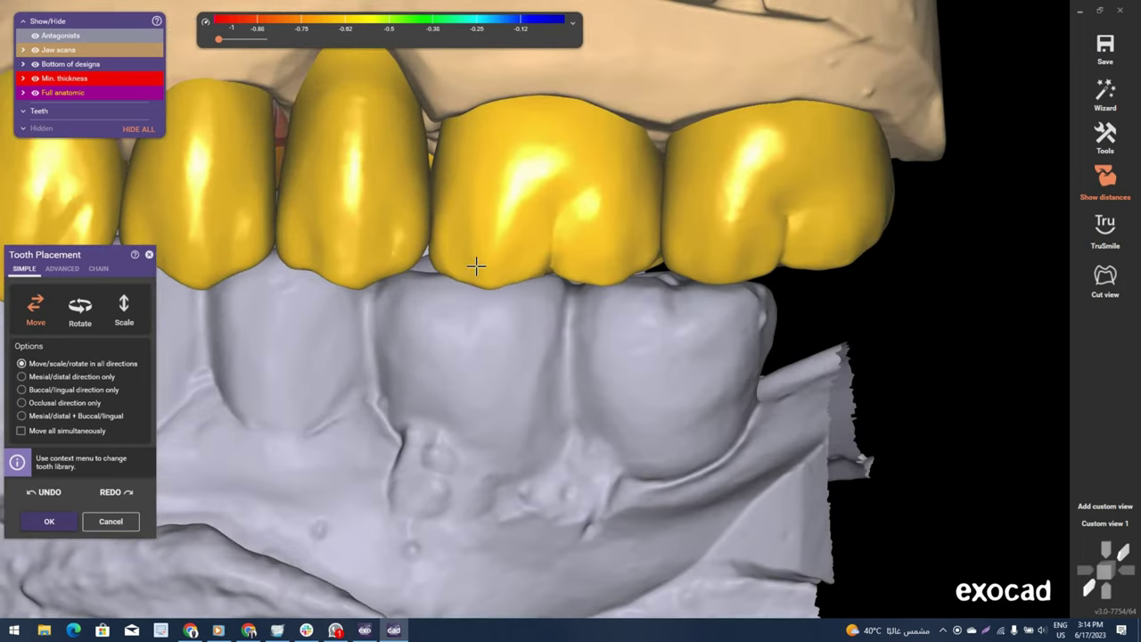
scroll(583, 344, down, 3)
right_drag(558, 333, 234, 467)
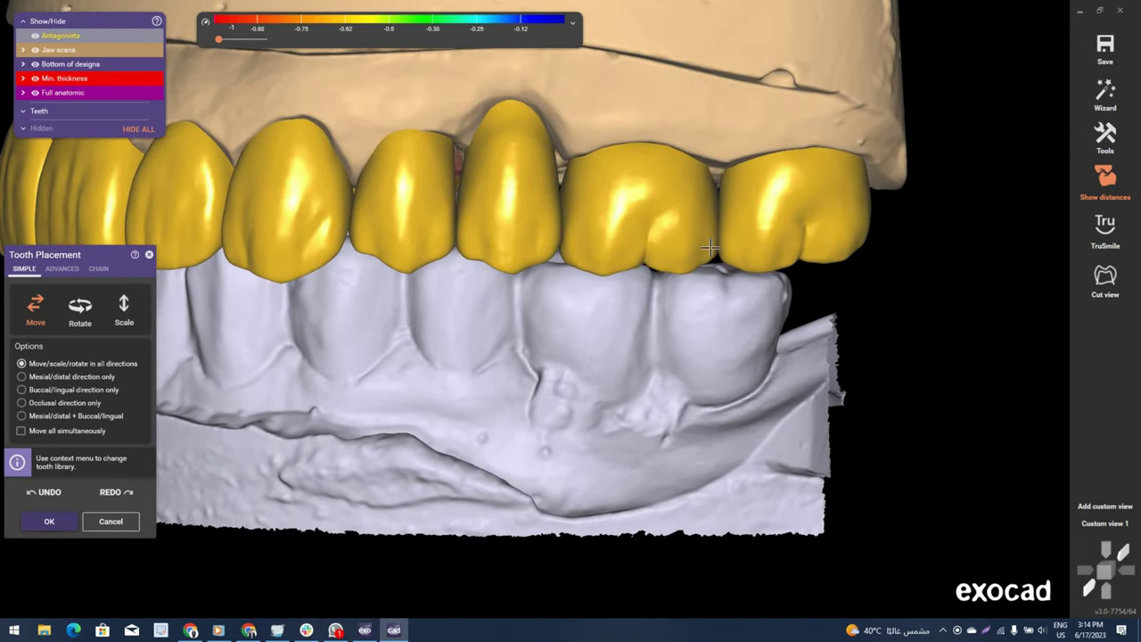
right_drag(679, 295, 477, 402)
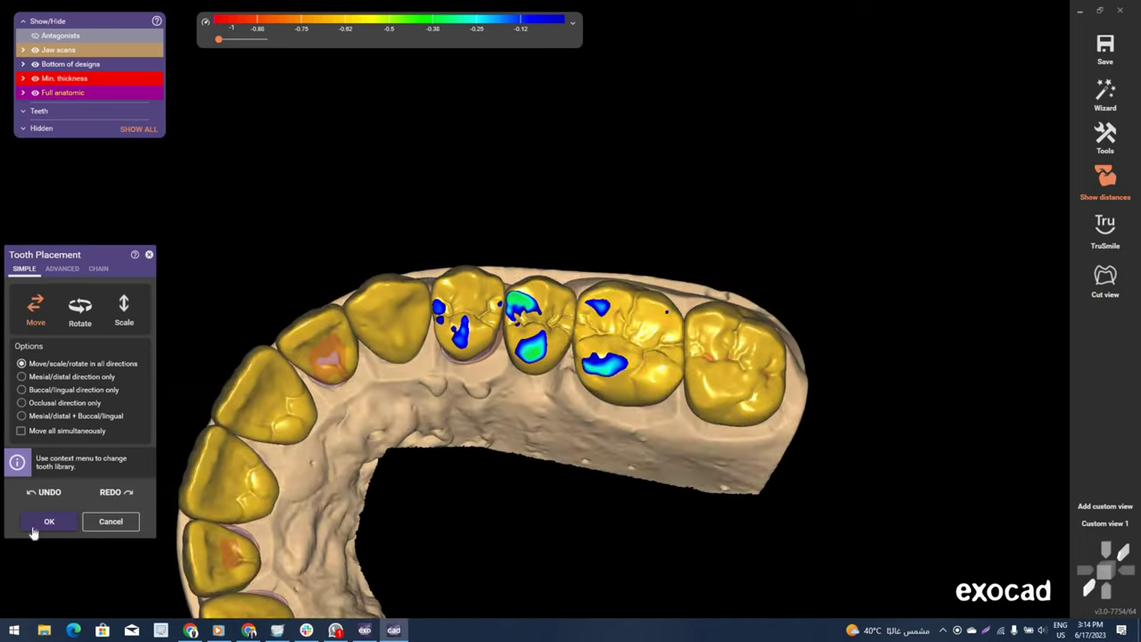
Accept the crown placement and reopen Tooth Placement from the tool list.
click(46, 521)
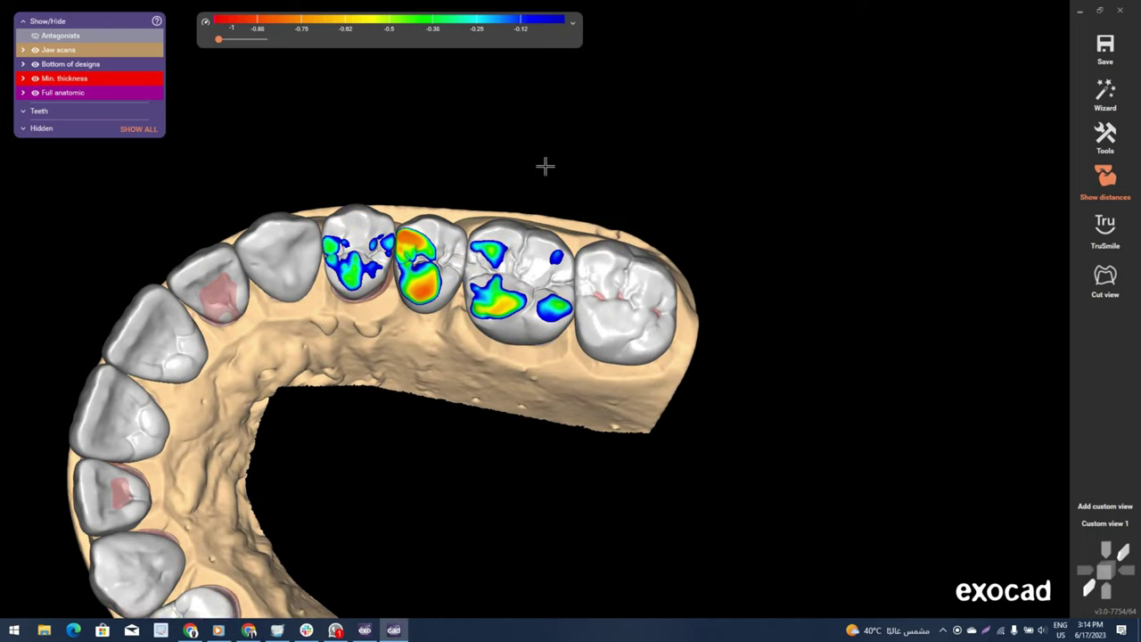
right_click(690, 162)
click(690, 157)
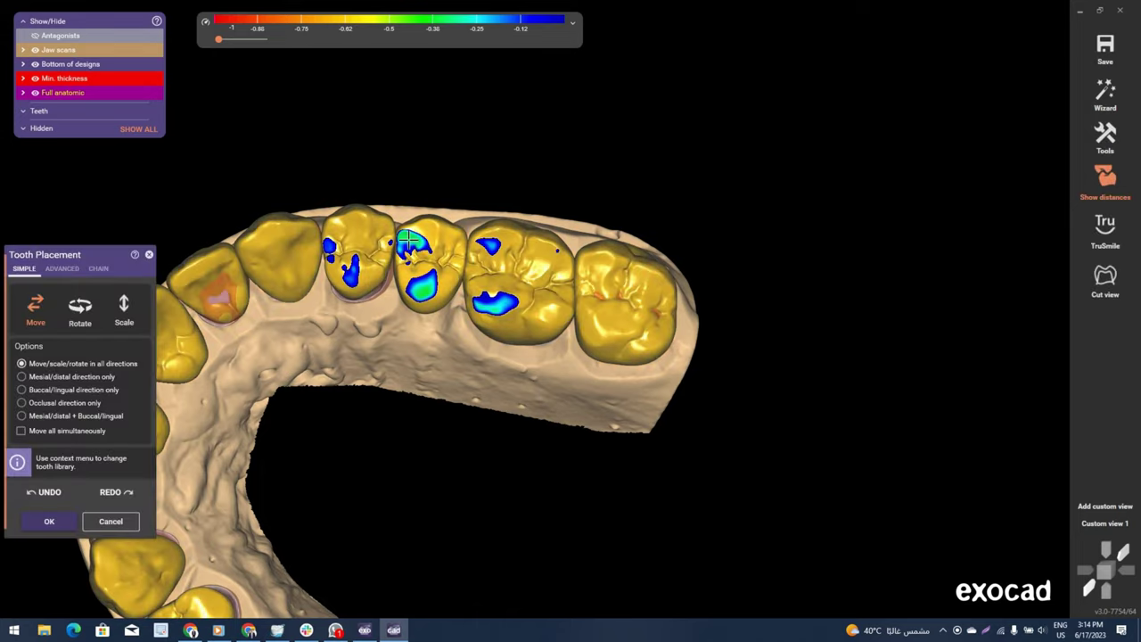
scroll(414, 208, up, 5)
Nudge the premolar and molar crowns to shrink their blue contact spots, then reset the view.
drag(414, 209, 420, 407)
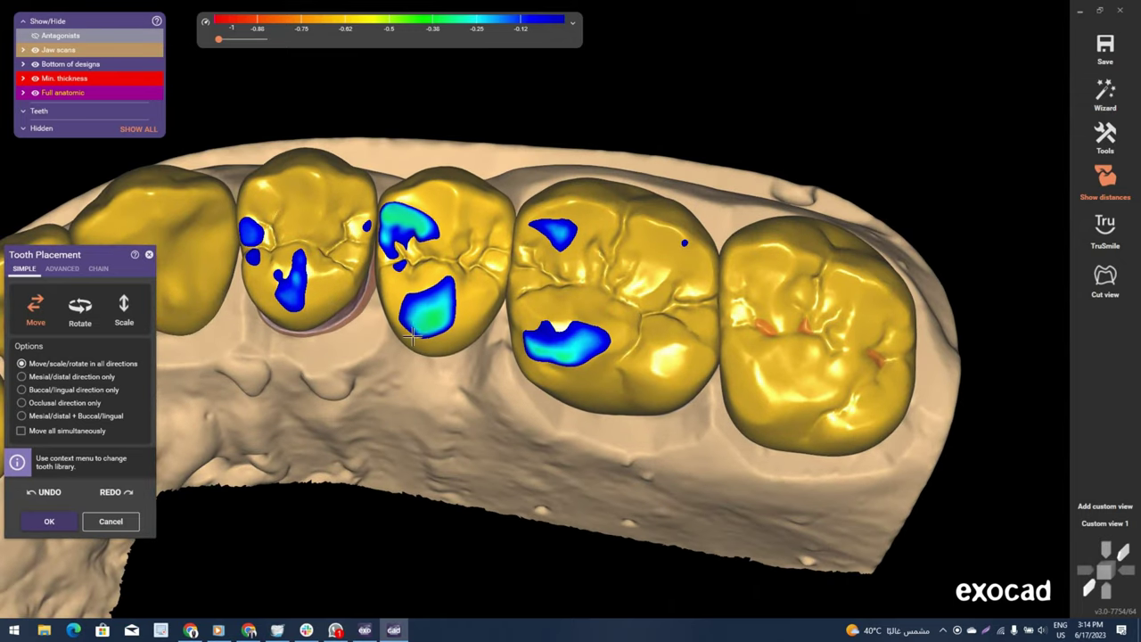
right_drag(420, 407, 661, 182)
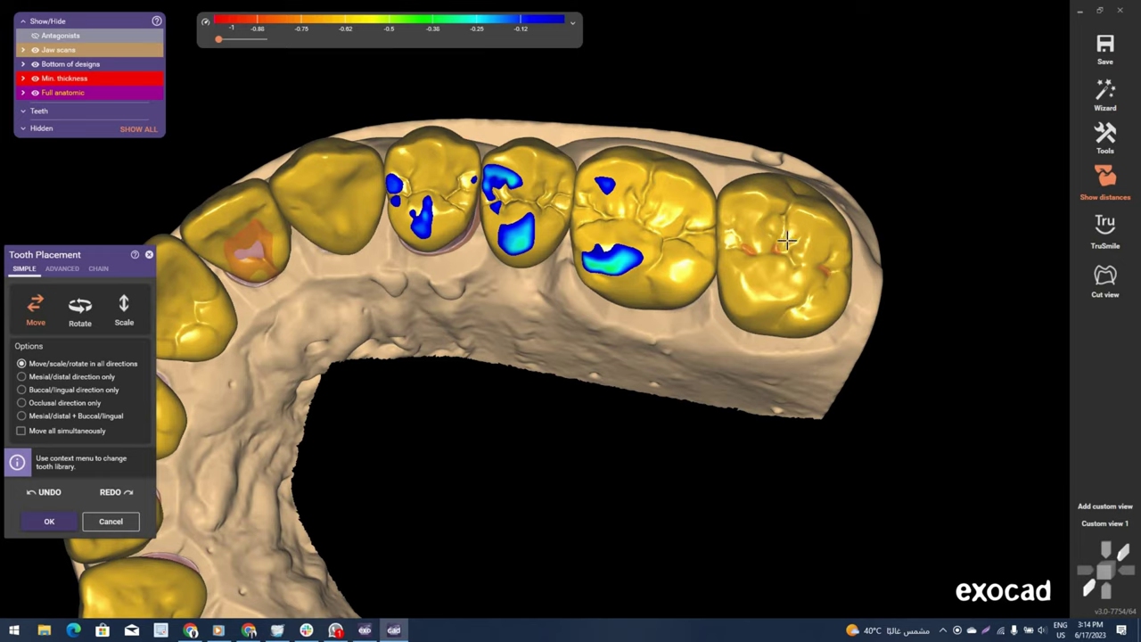
drag(642, 233, 687, 282)
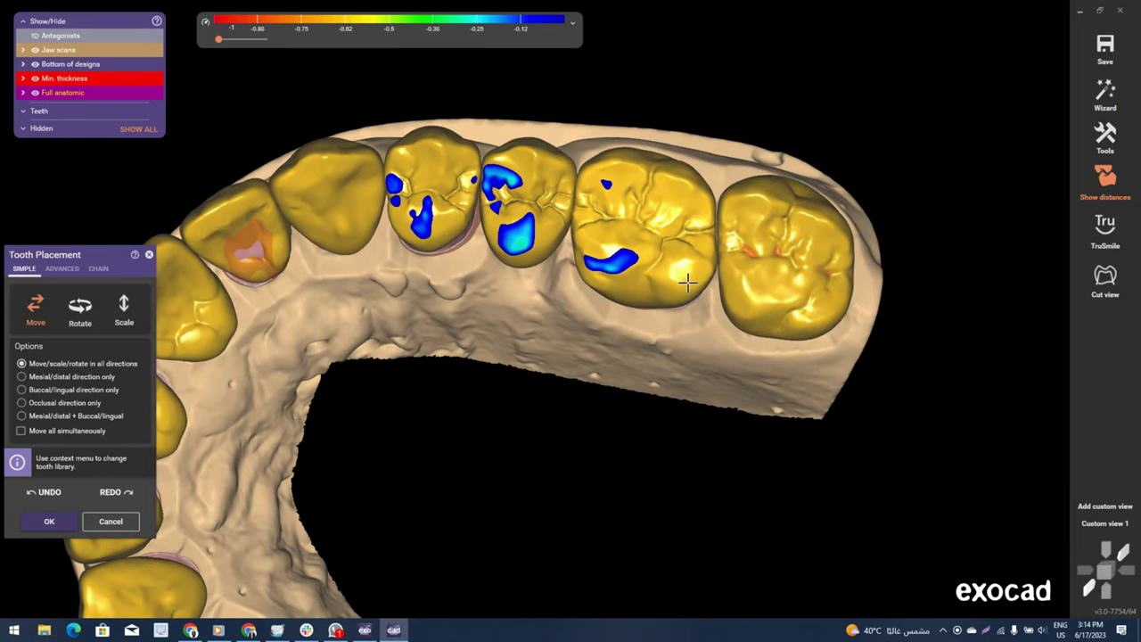
double_click(535, 442)
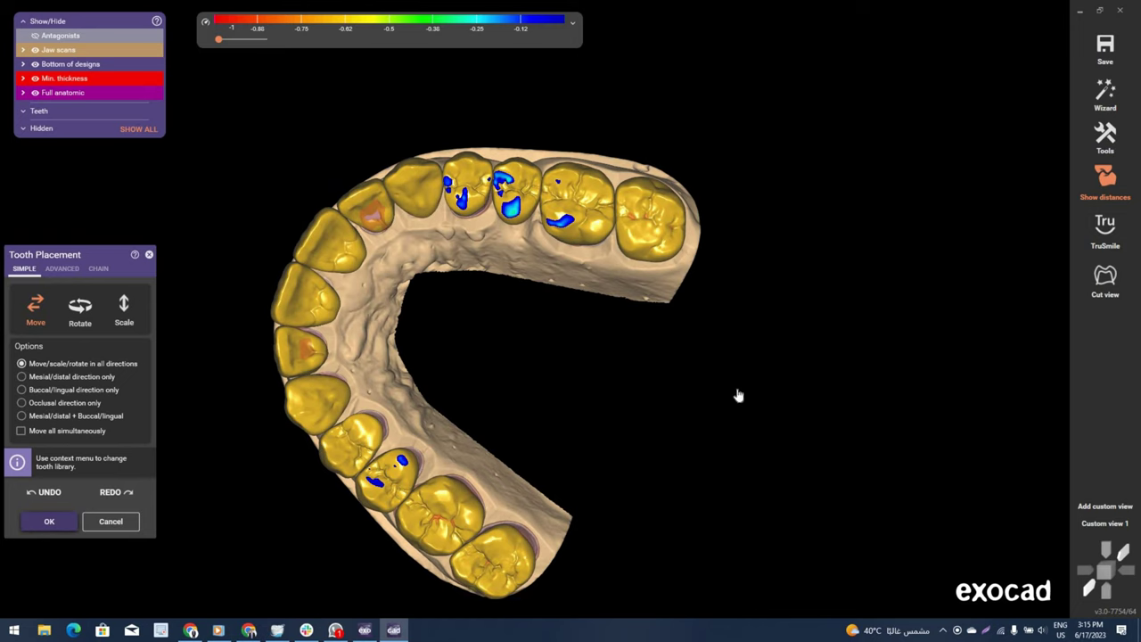
Start free-forming the crowns with the Anatomic cusps preset, viewing the arch from the front.
right_click(851, 203)
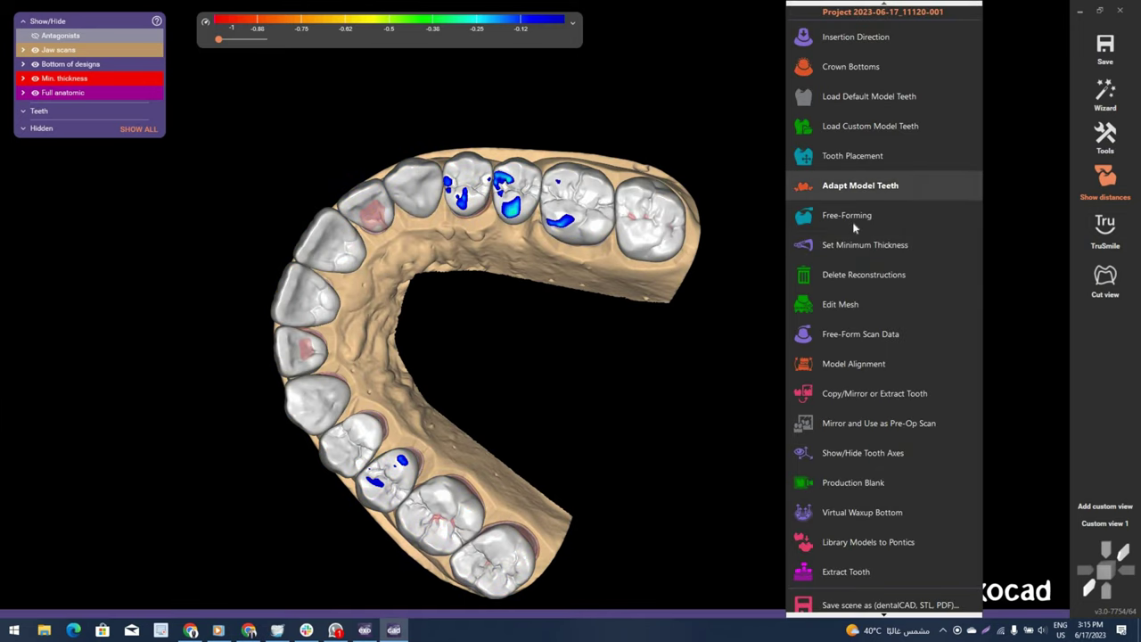
click(492, 231)
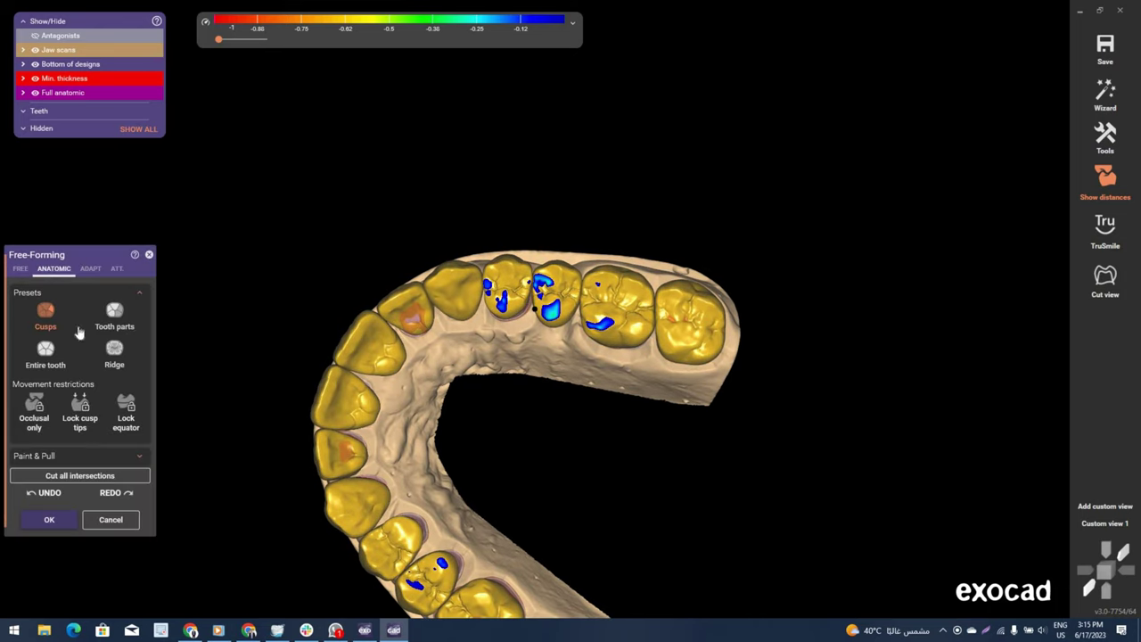
right_drag(499, 375, 515, 293)
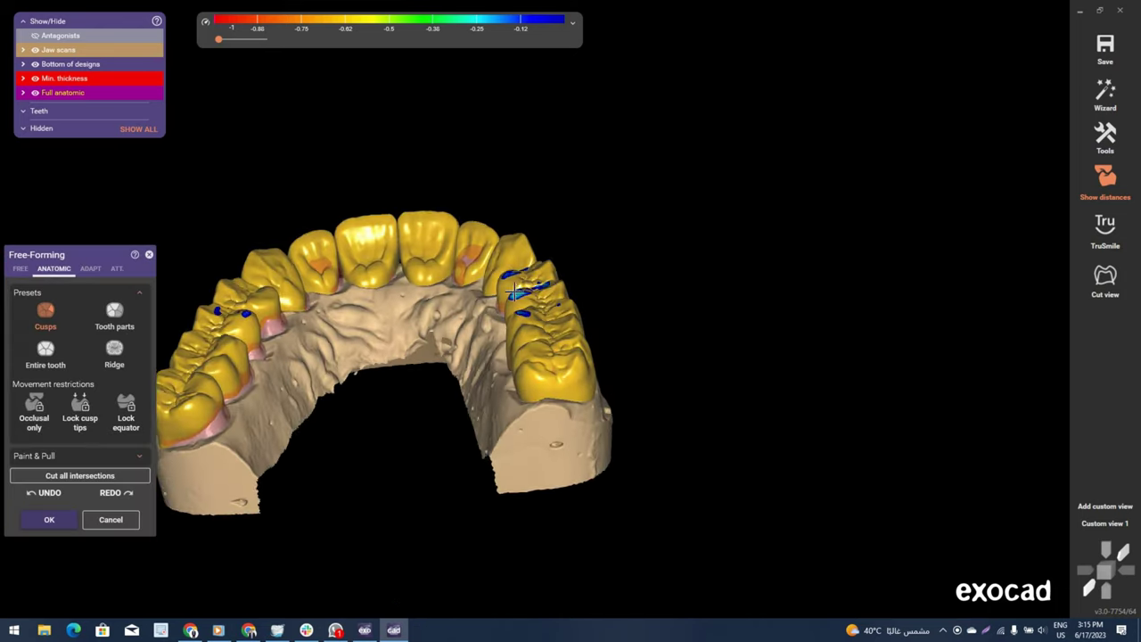
scroll(515, 293, up, 2)
scroll(515, 293, up, 2)
scroll(515, 292, up, 2)
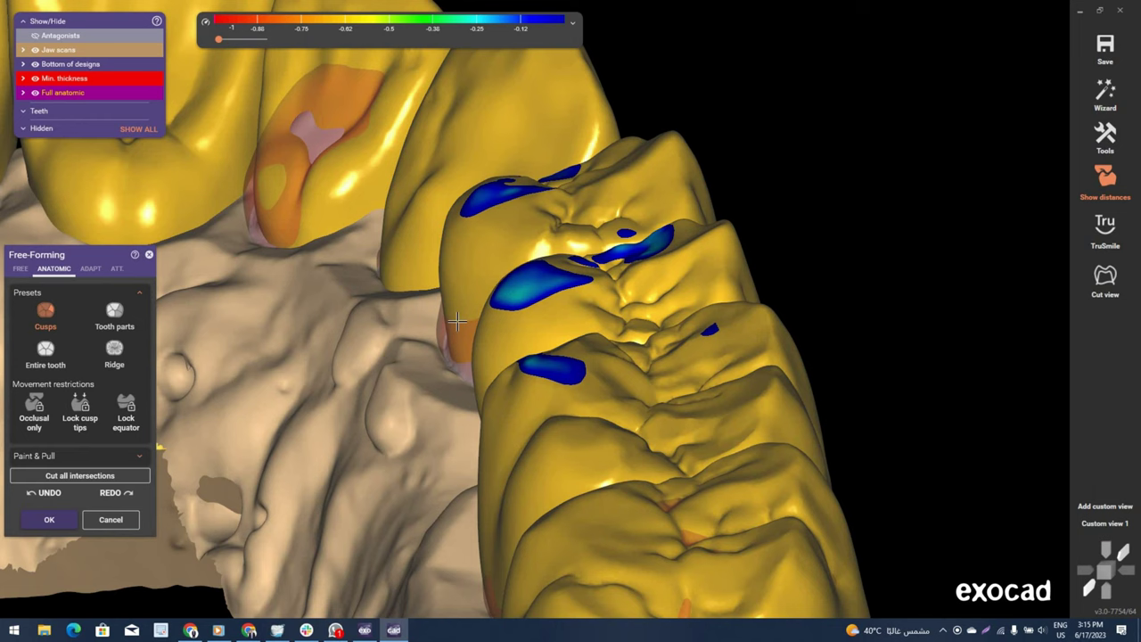
click(116, 314)
scroll(524, 187, up, 1)
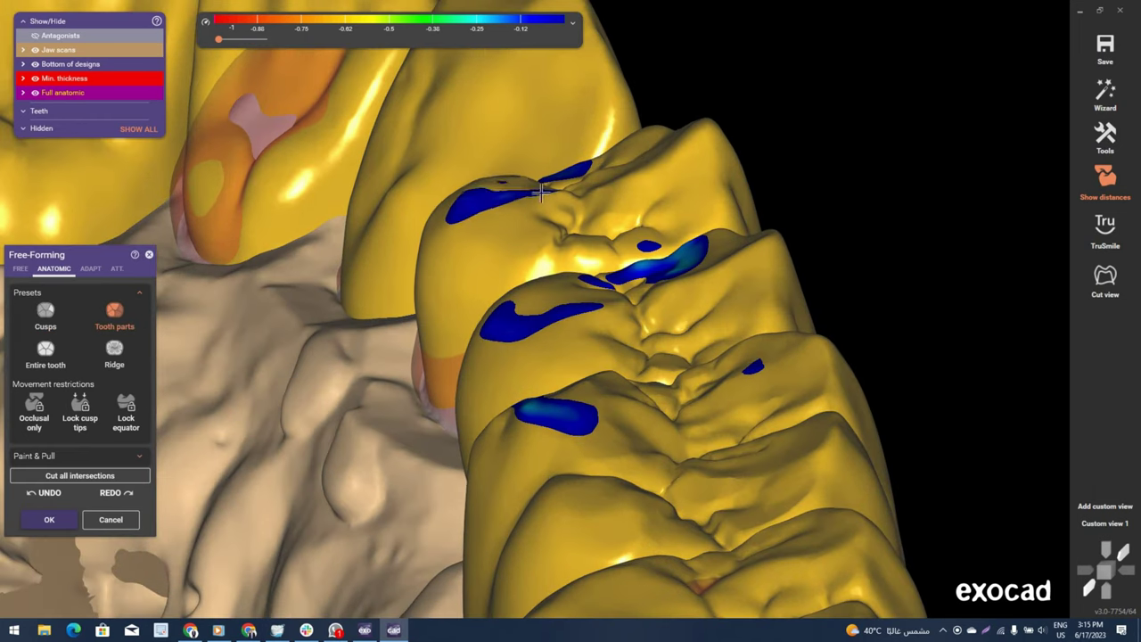
click(47, 319)
scroll(550, 171, up, 2)
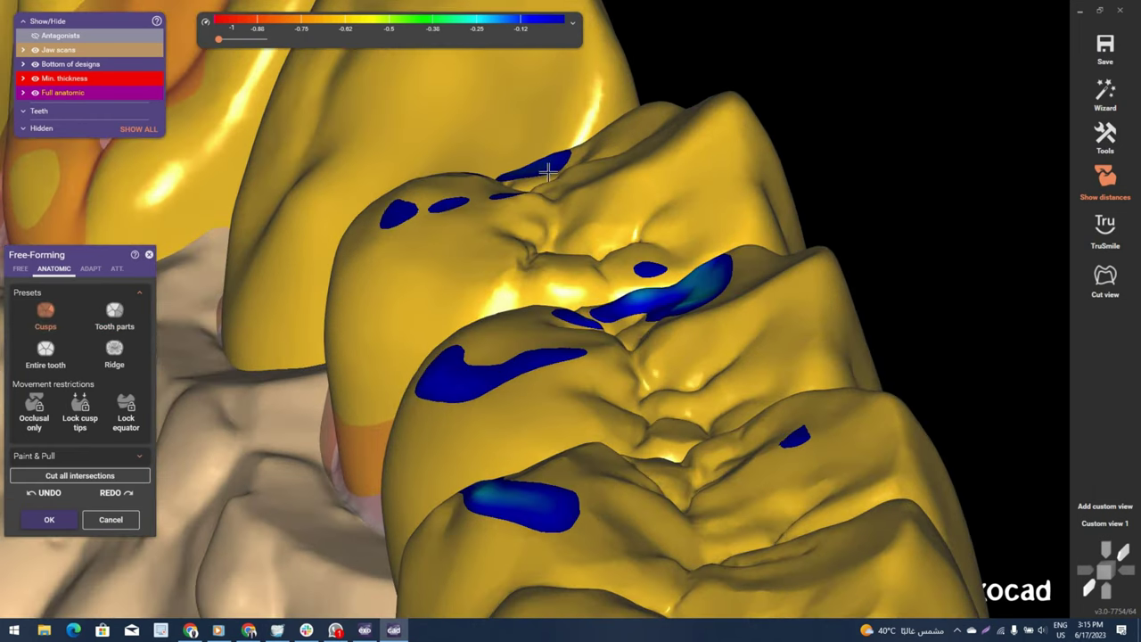
Lower several molar cusps to shrink their blue contact patches.
drag(549, 179, 551, 195)
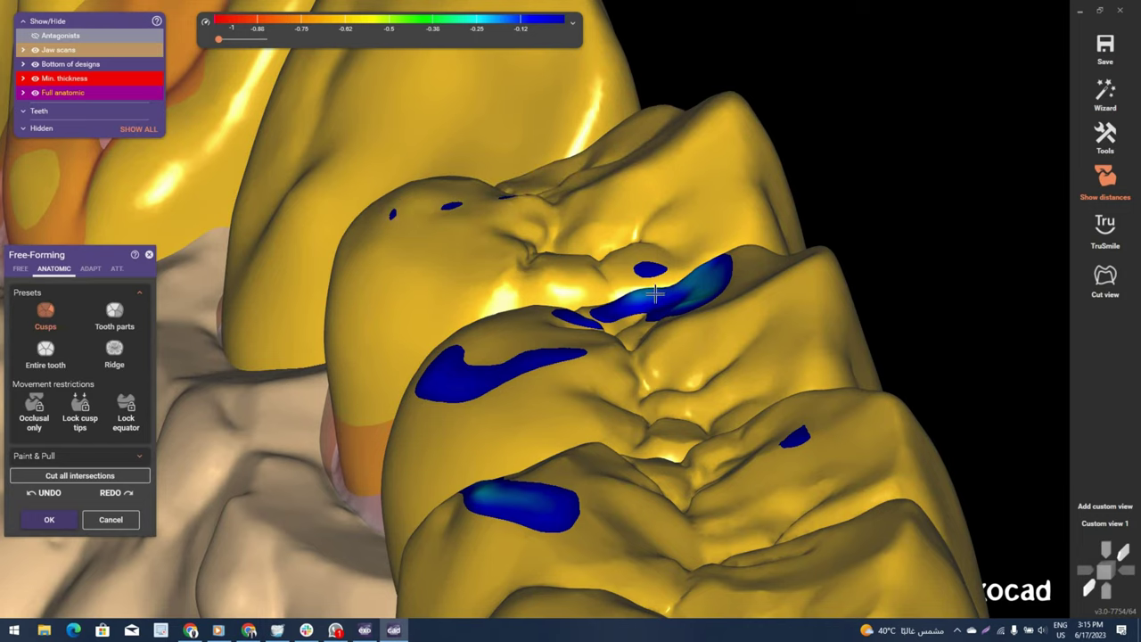
drag(655, 294, 692, 318)
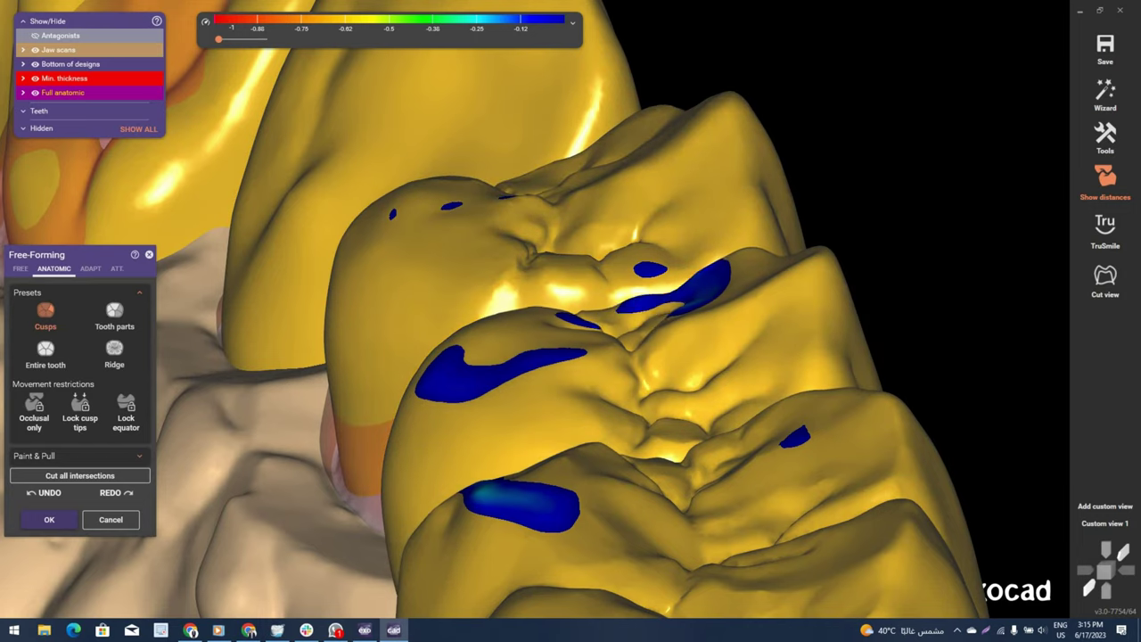
drag(443, 377, 472, 394)
mouse_move(532, 424)
right_down()
mouse_move(553, 383)
mouse_move(517, 383)
right_up()
click(489, 379)
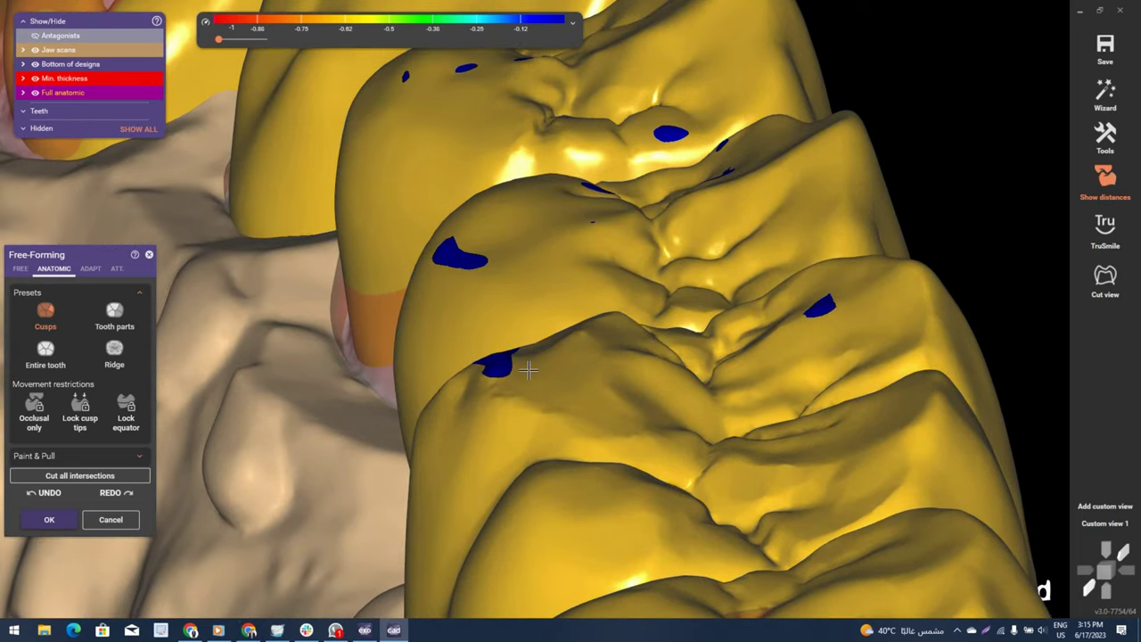
scroll(522, 374, down, 3)
scroll(535, 339, down, 3)
scroll(553, 299, down, 2)
scroll(553, 299, down, 3)
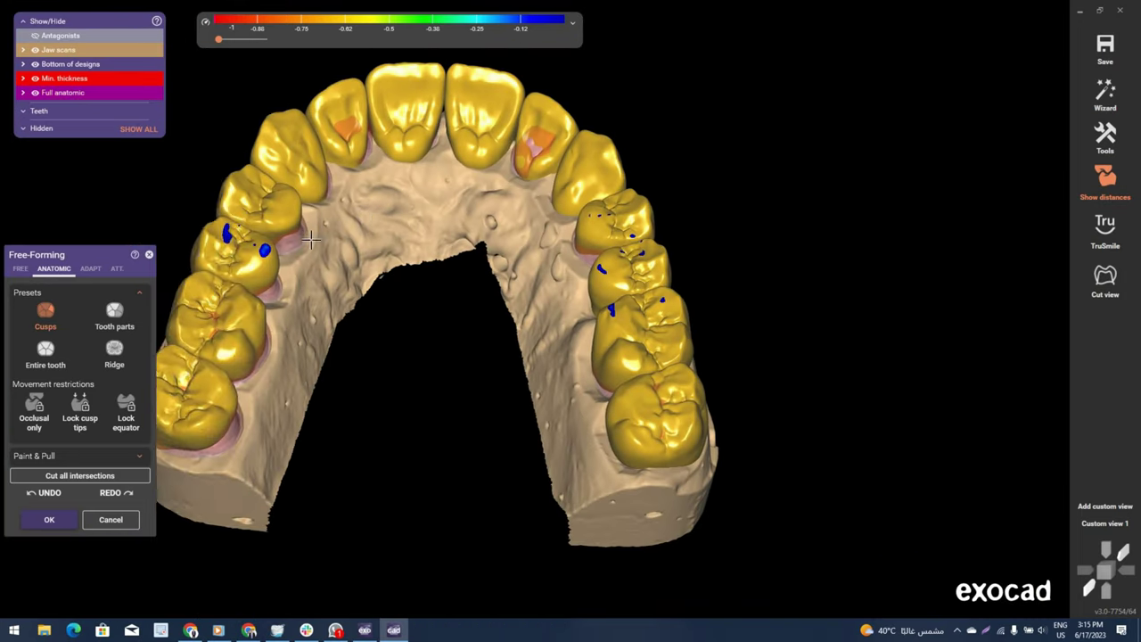
Clear the last blue contact spot, apply the free-forming, and choose Library Models to Pontics.
mouse_move(553, 299)
right_down()
mouse_move(423, 283)
mouse_move(499, 285)
mouse_move(519, 305)
mouse_move(523, 279)
right_up()
scroll(502, 284, up, 3)
scroll(522, 279, up, 3)
scroll(523, 279, up, 2)
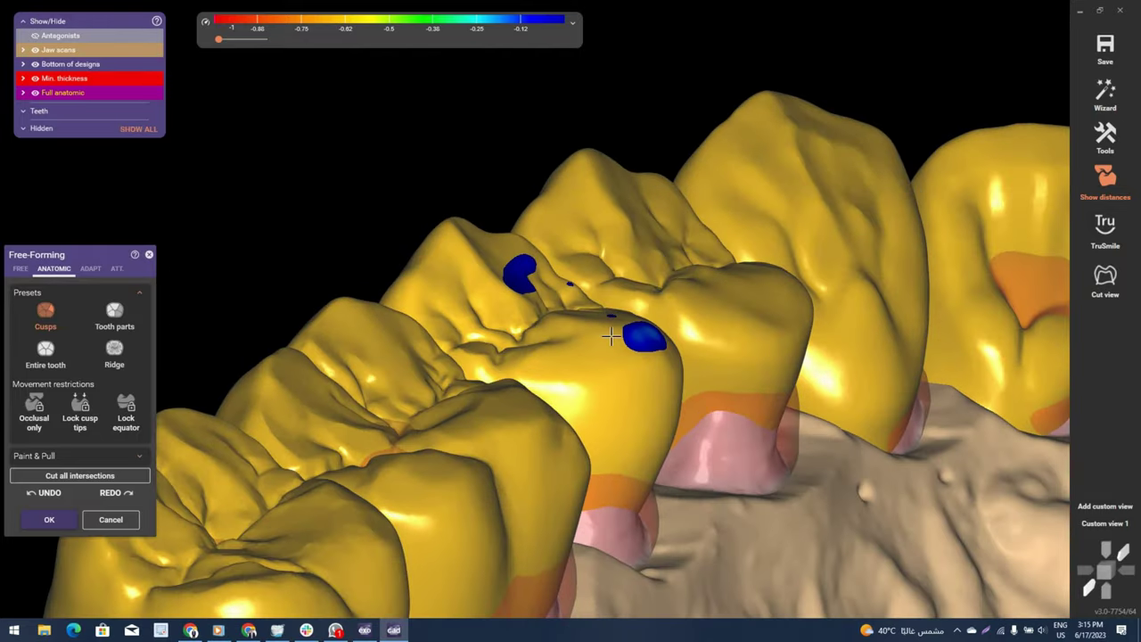
click(43, 492)
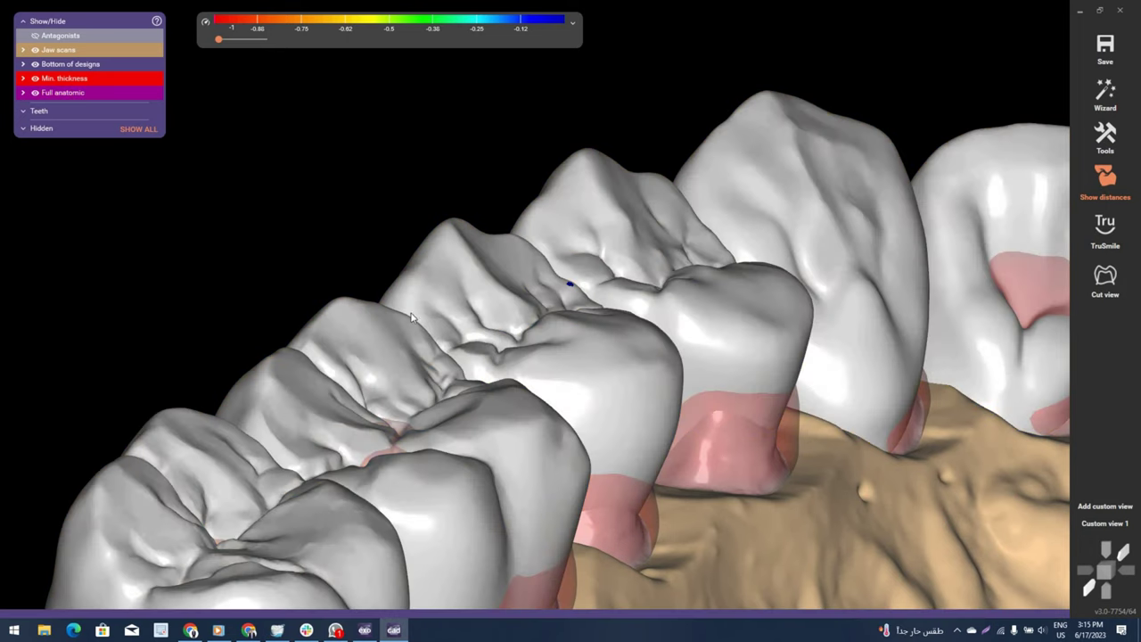
right_click(412, 317)
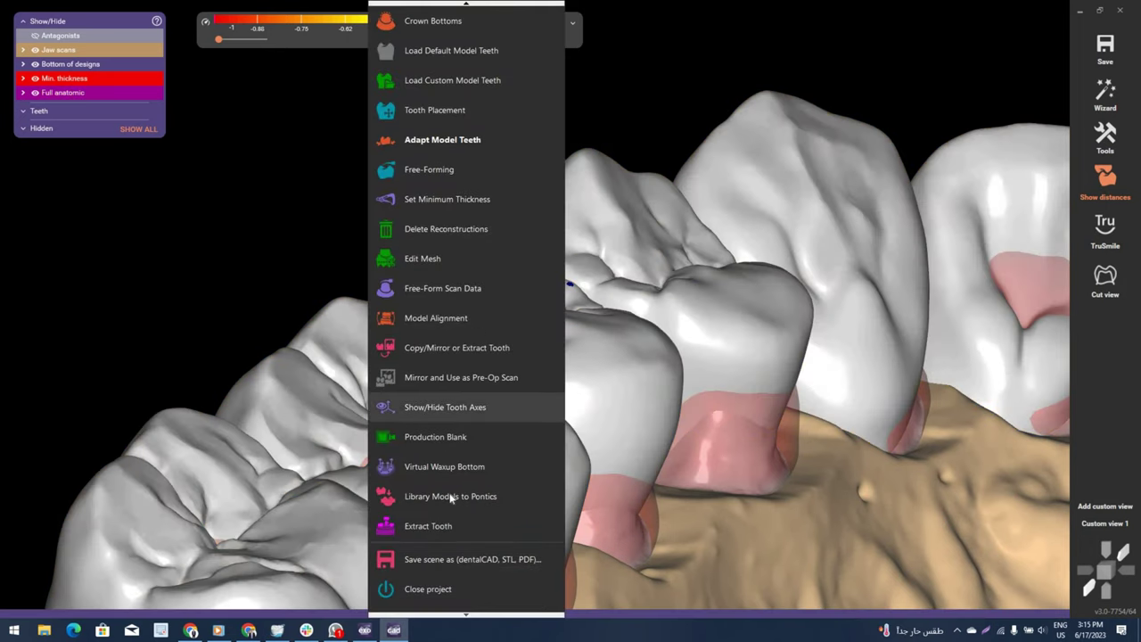
click(446, 565)
Confirm the pontic conversion and build the Virtual Waxup Bottom for teeth 17–27.
key(Return)
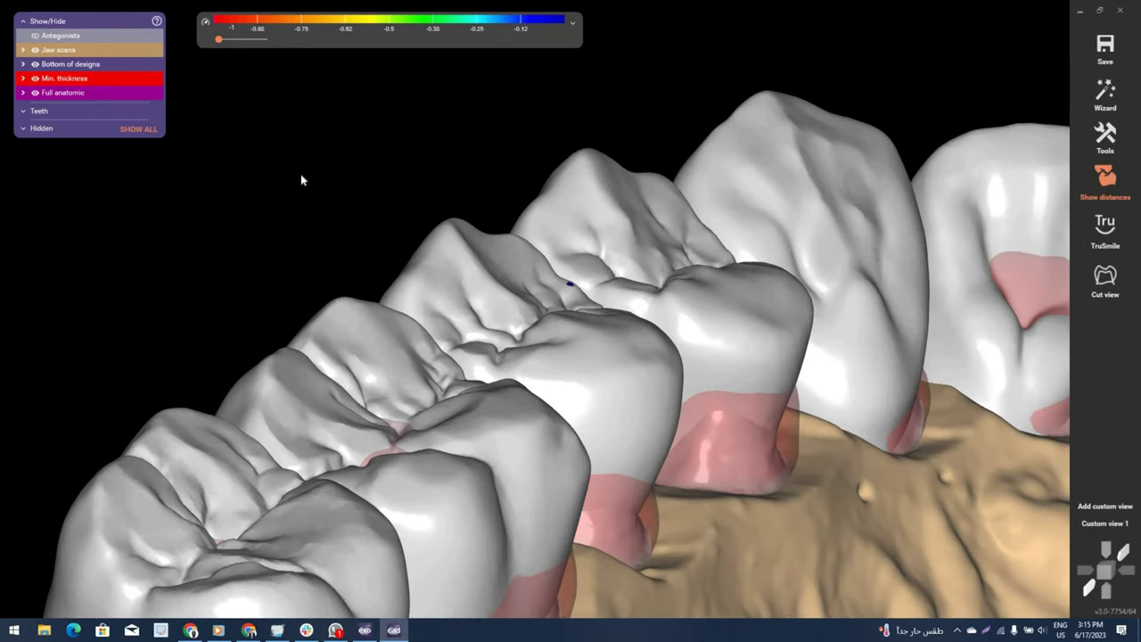
right_click(383, 416)
scroll(383, 416, down, 1)
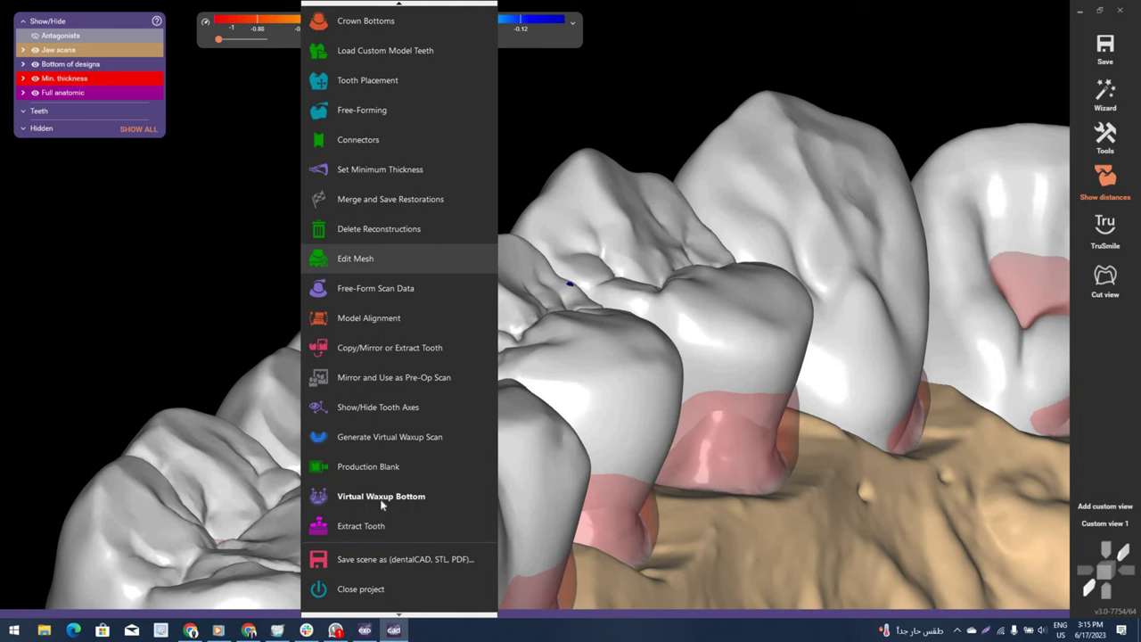
click(507, 419)
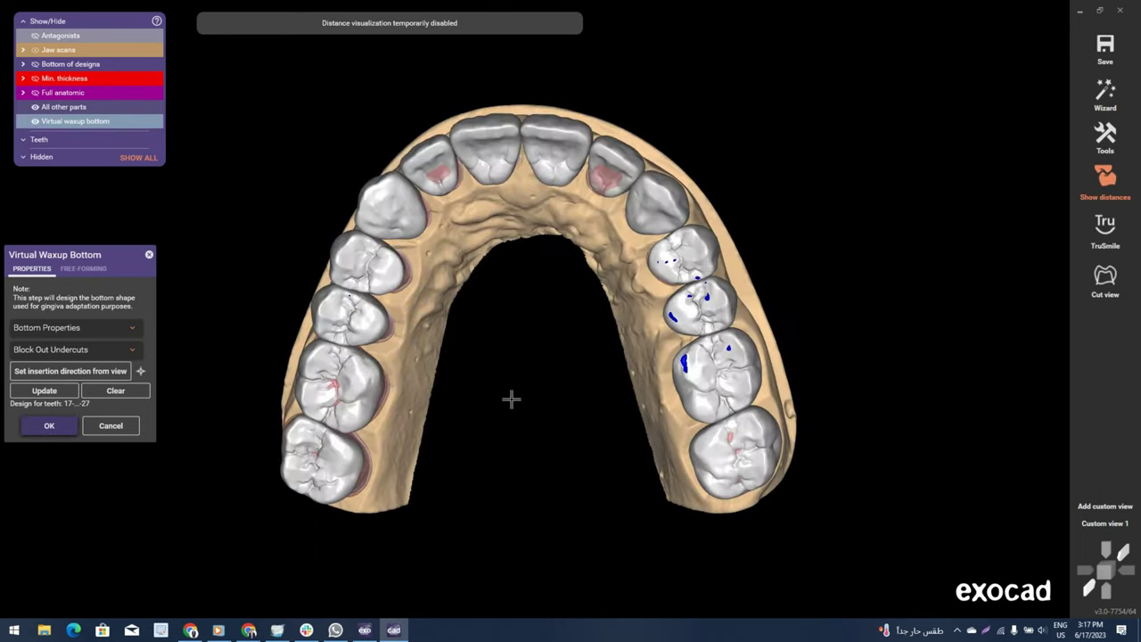
mouse_move(511, 399)
right_down()
mouse_move(515, 371)
mouse_move(511, 383)
right_up()
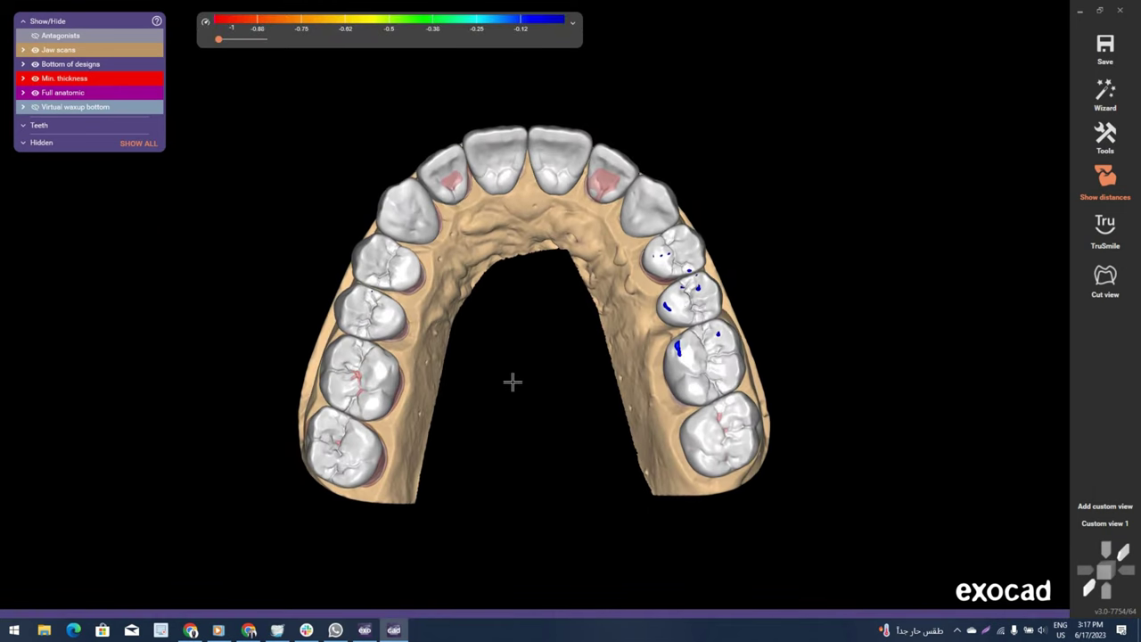
Reopen free-forming with the Entire tooth preset and reshape the left first molar as one unit.
right_click(513, 382)
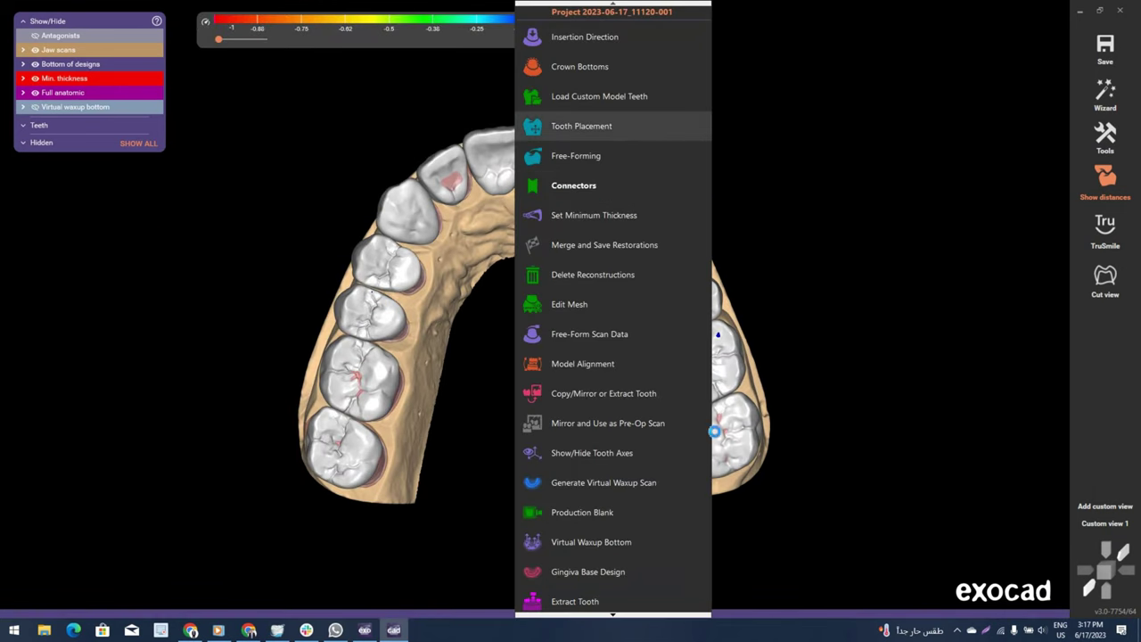
click(544, 425)
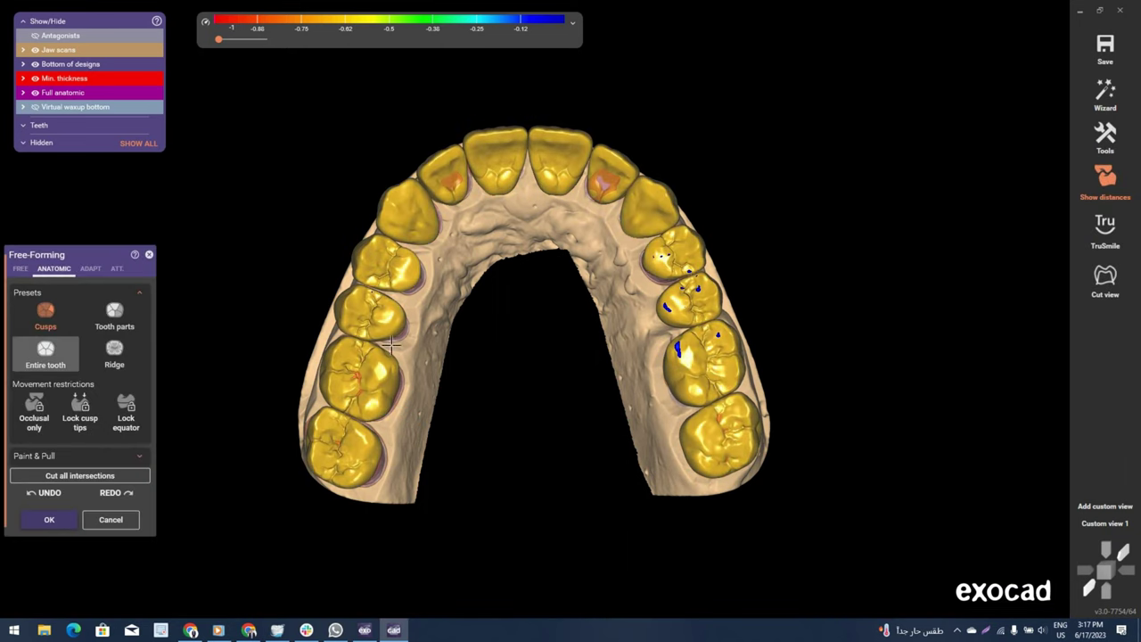
click(45, 352)
scroll(363, 351, up, 2)
scroll(363, 350, up, 2)
scroll(360, 370, up, 1)
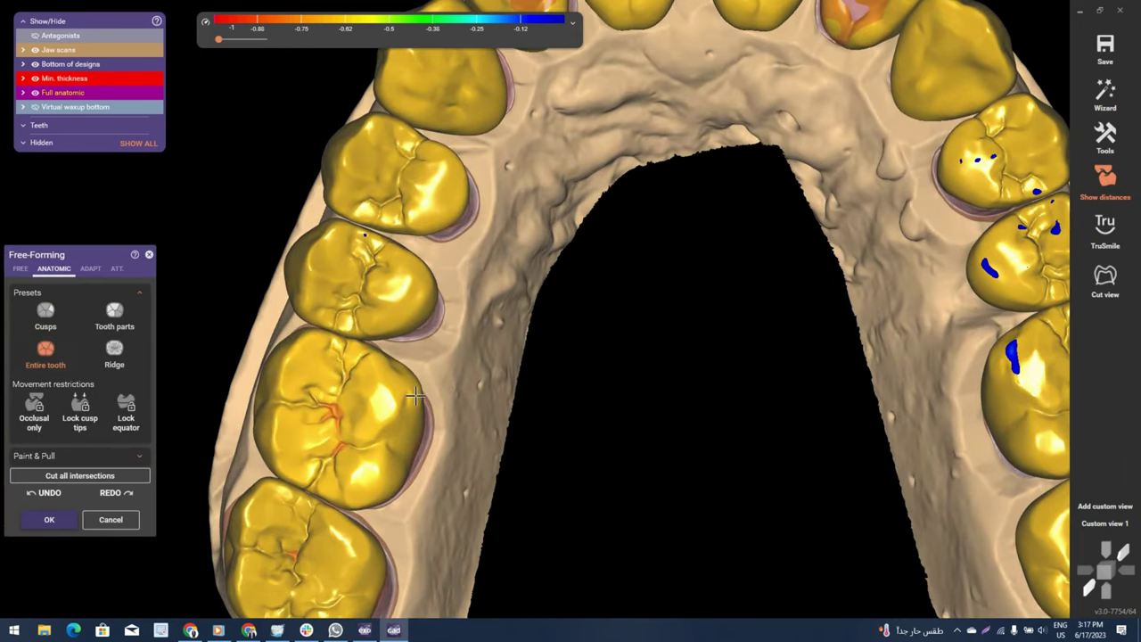
mouse_move(358, 380)
mouse_down()
mouse_move(300, 369)
mouse_move(357, 400)
mouse_up()
scroll(478, 412, down, 3)
right_drag(474, 380, 863, 433)
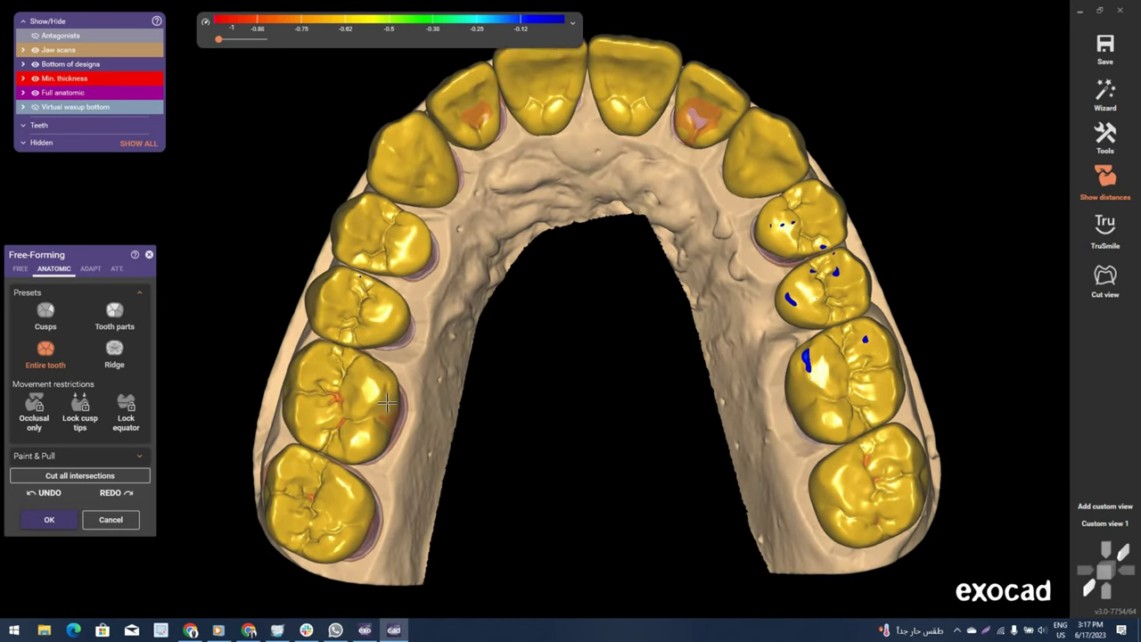
scroll(864, 433, up, 1)
scroll(864, 434, up, 1)
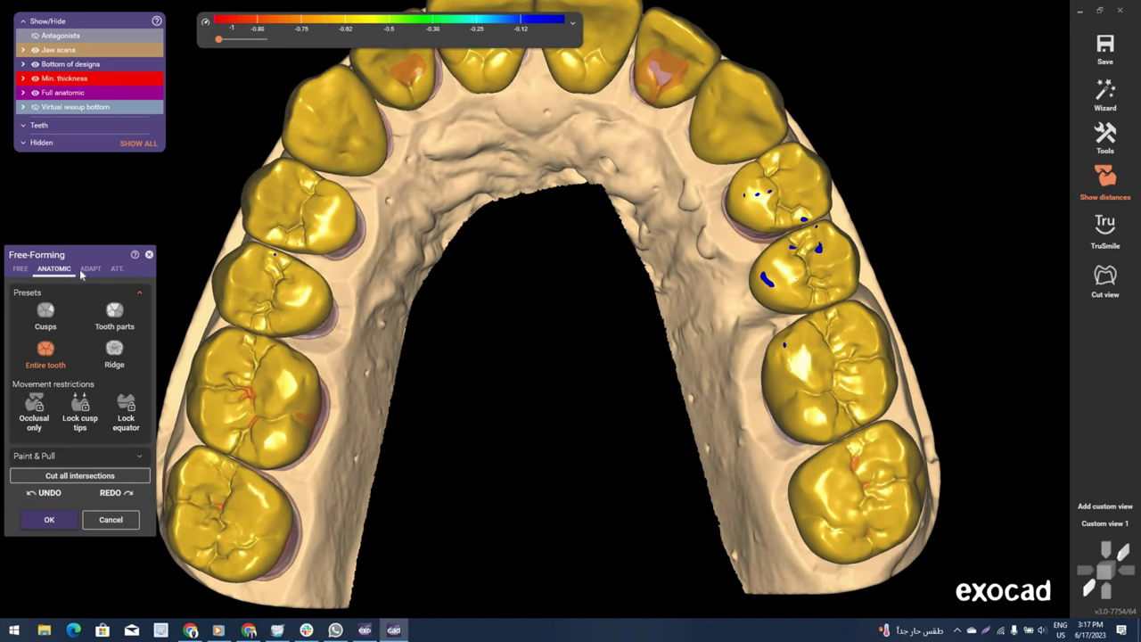
click(85, 271)
Cut occlusal intersections, apply shape-preserving approximal adaptation at 0.05 mm, and confirm free-forming.
click(82, 302)
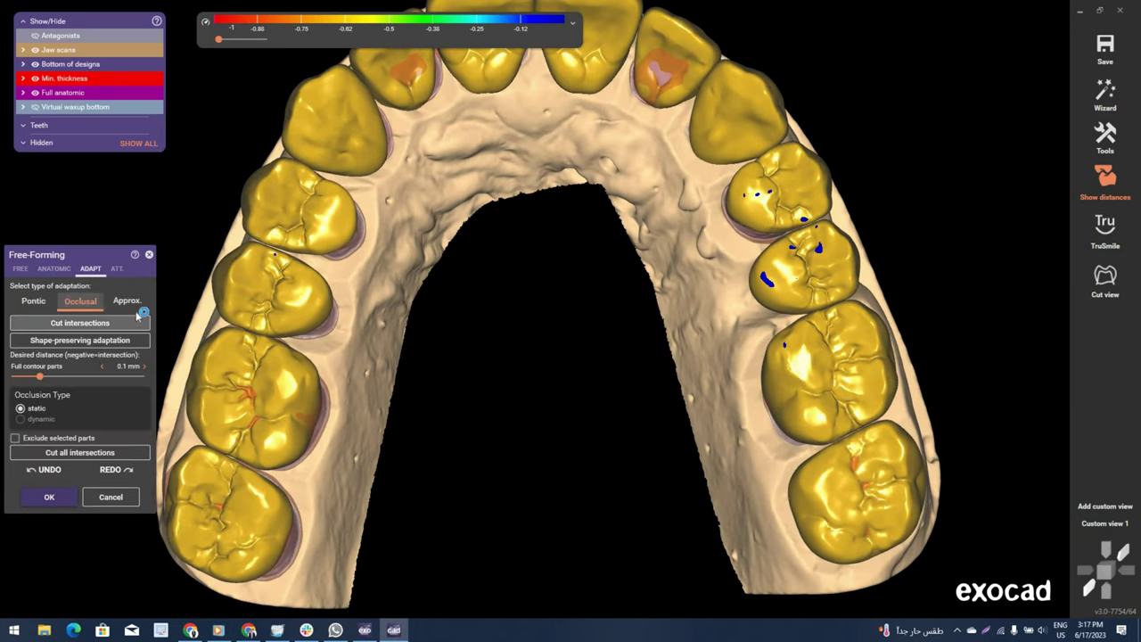
click(134, 319)
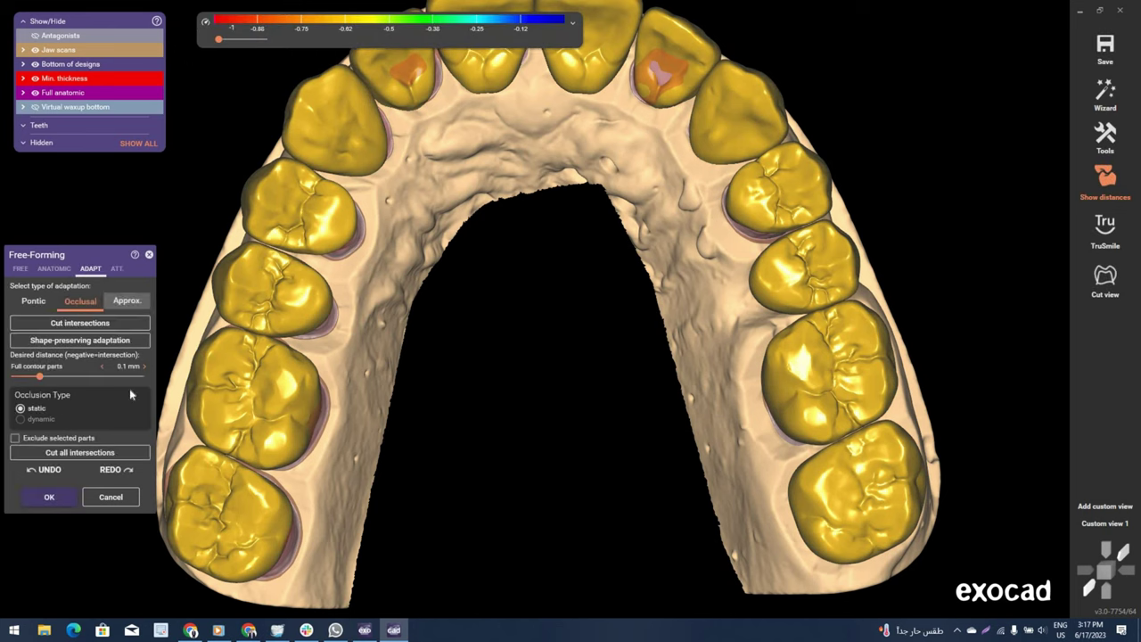
click(126, 302)
click(102, 368)
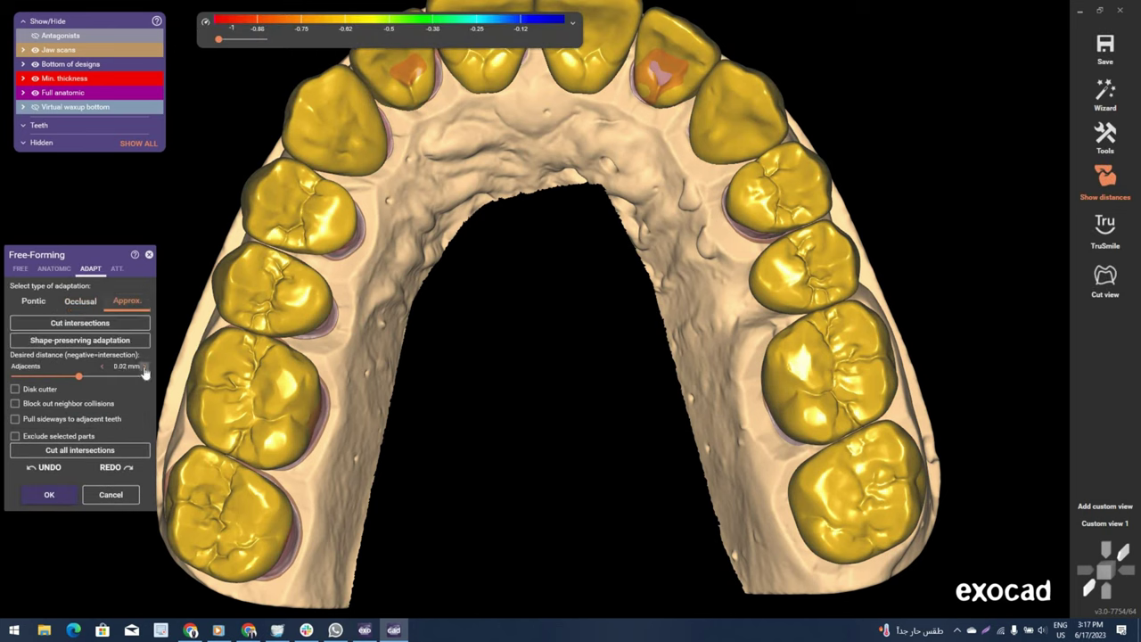
click(144, 369)
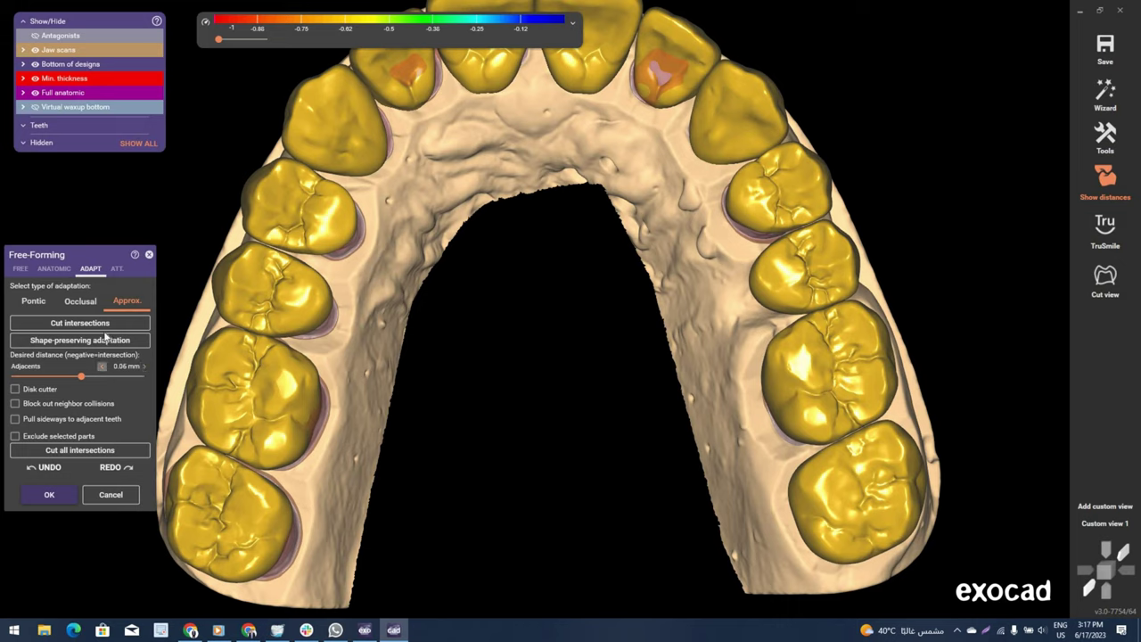
click(105, 323)
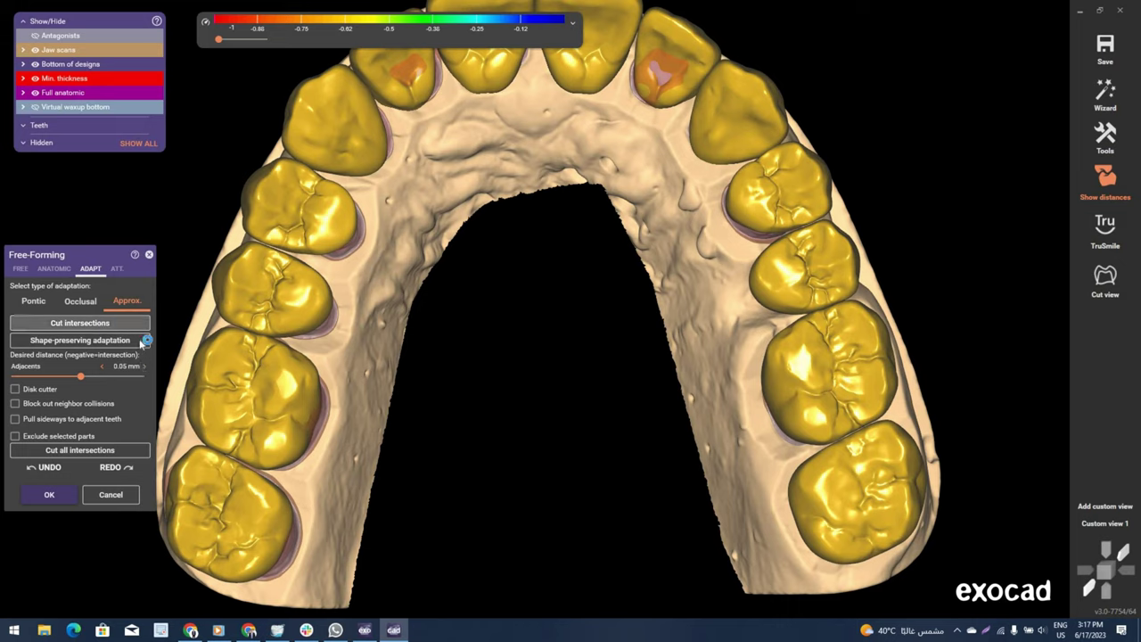
click(140, 340)
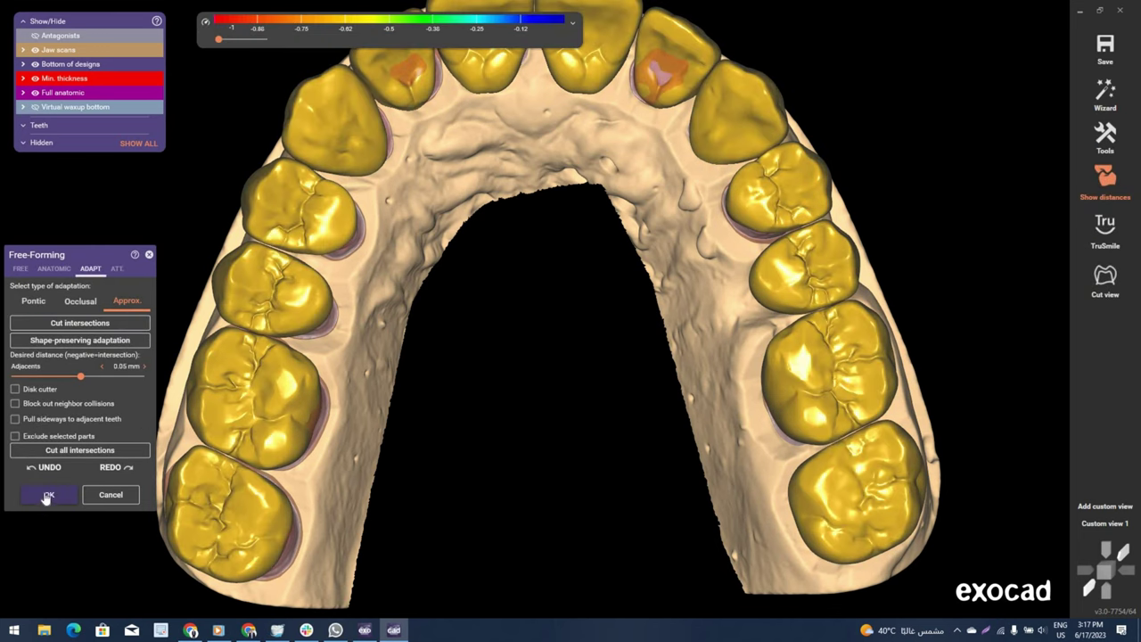
click(48, 496)
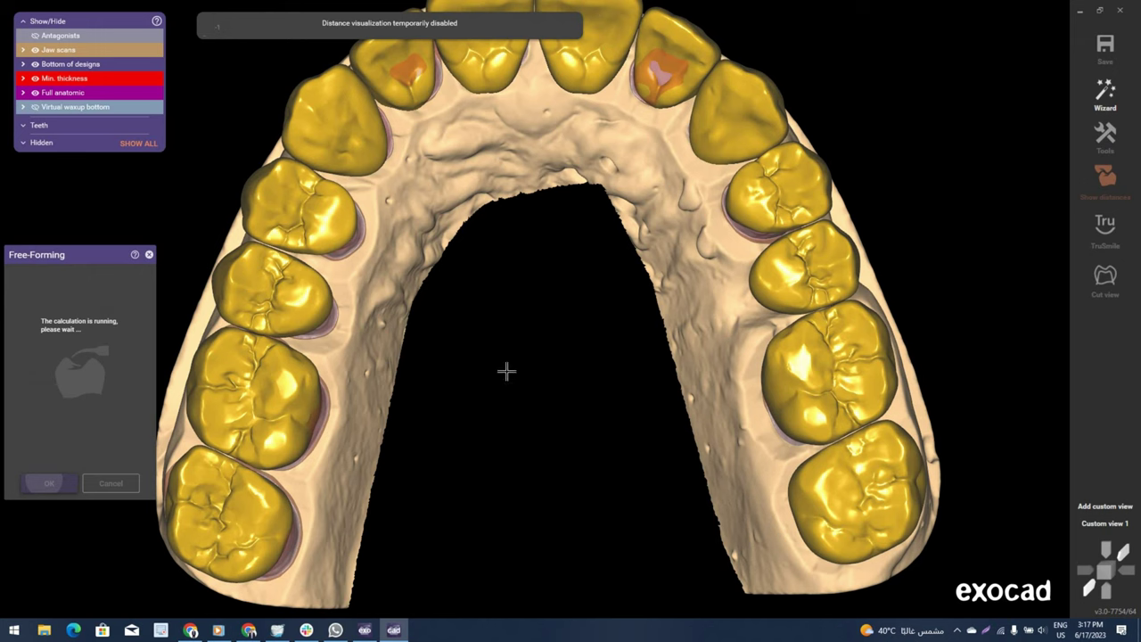
Hide the distance colour map and give the connectors a teardrop shape with 14.7 mm² minimum area.
right_click(516, 419)
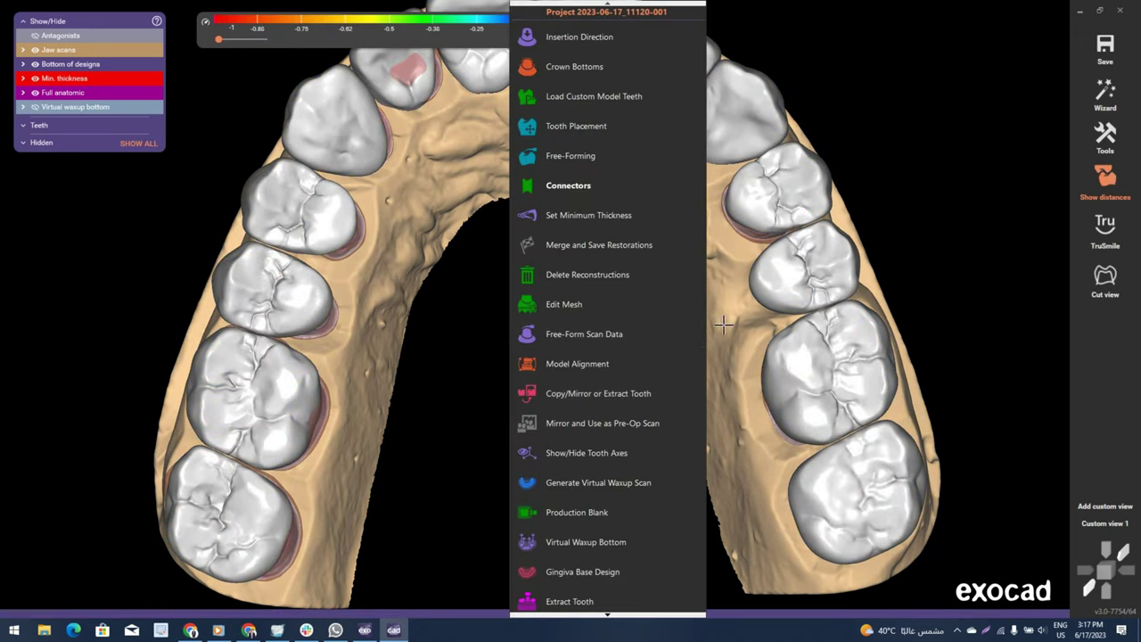
click(1124, 190)
right_click(624, 352)
scroll(638, 332, down, 2)
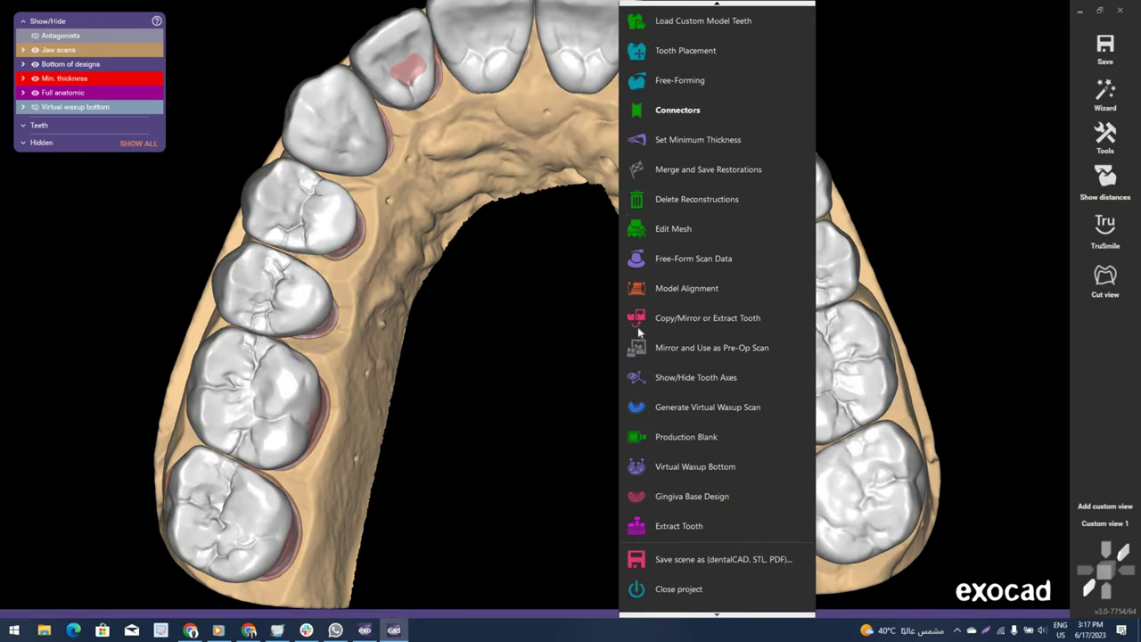
click(514, 318)
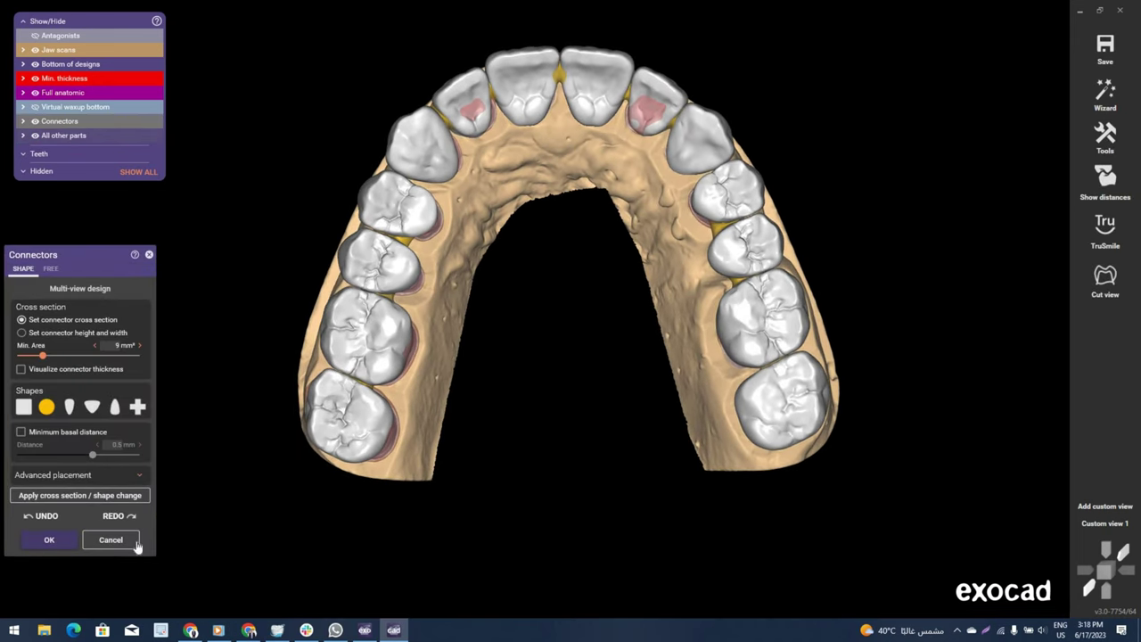
click(116, 407)
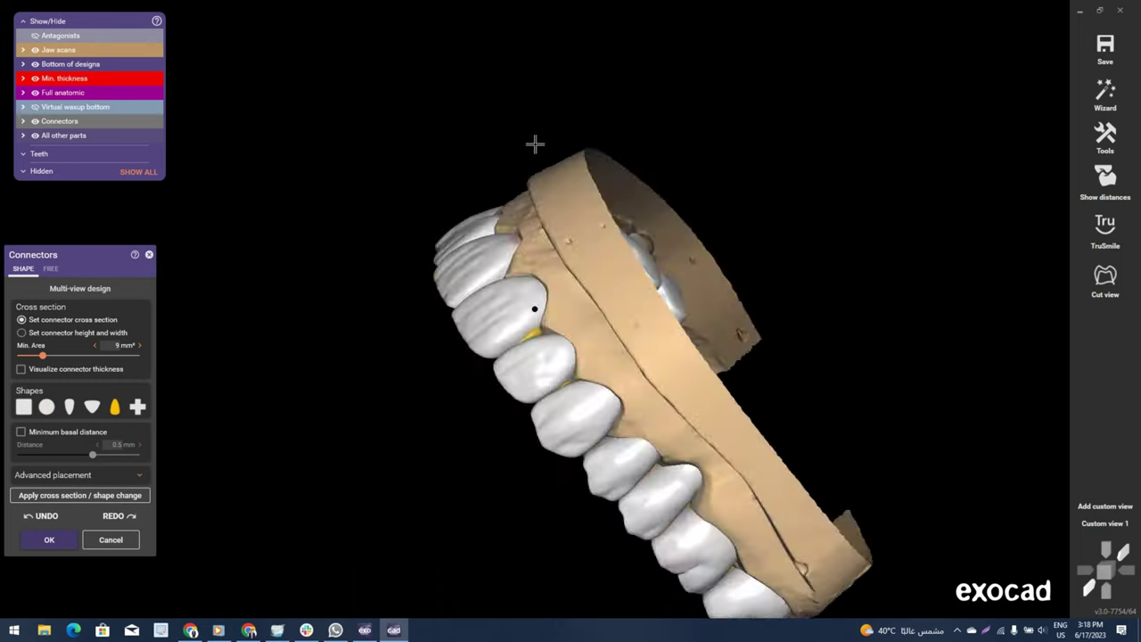
drag(42, 355, 68, 354)
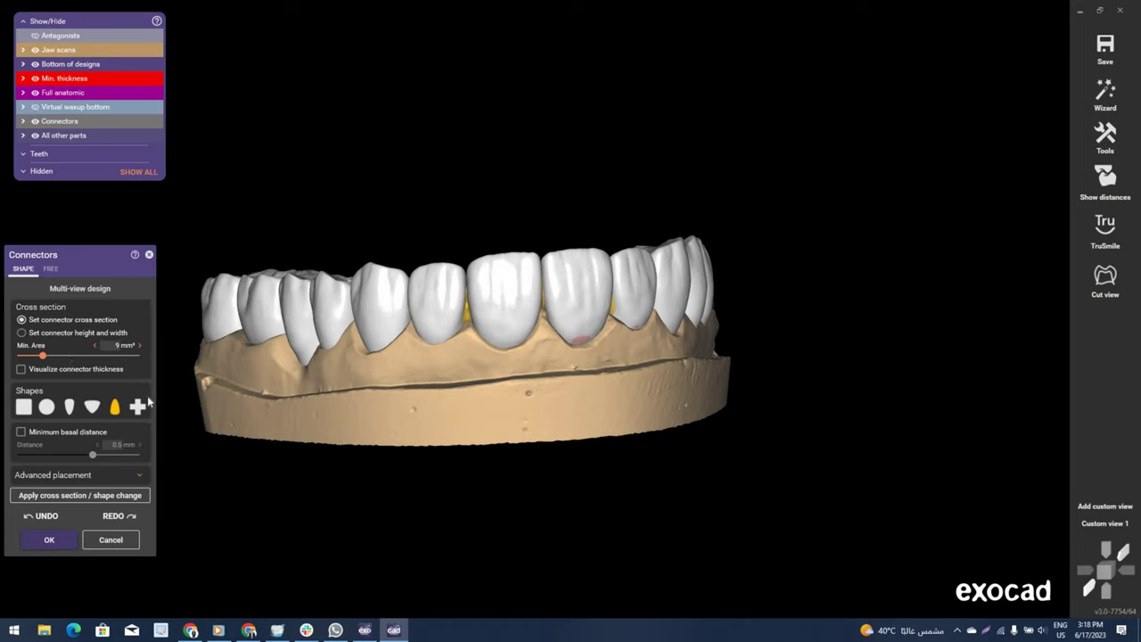
click(90, 495)
Accept the connector design and select tooth 24 for further editing.
right_drag(532, 372, 521, 345)
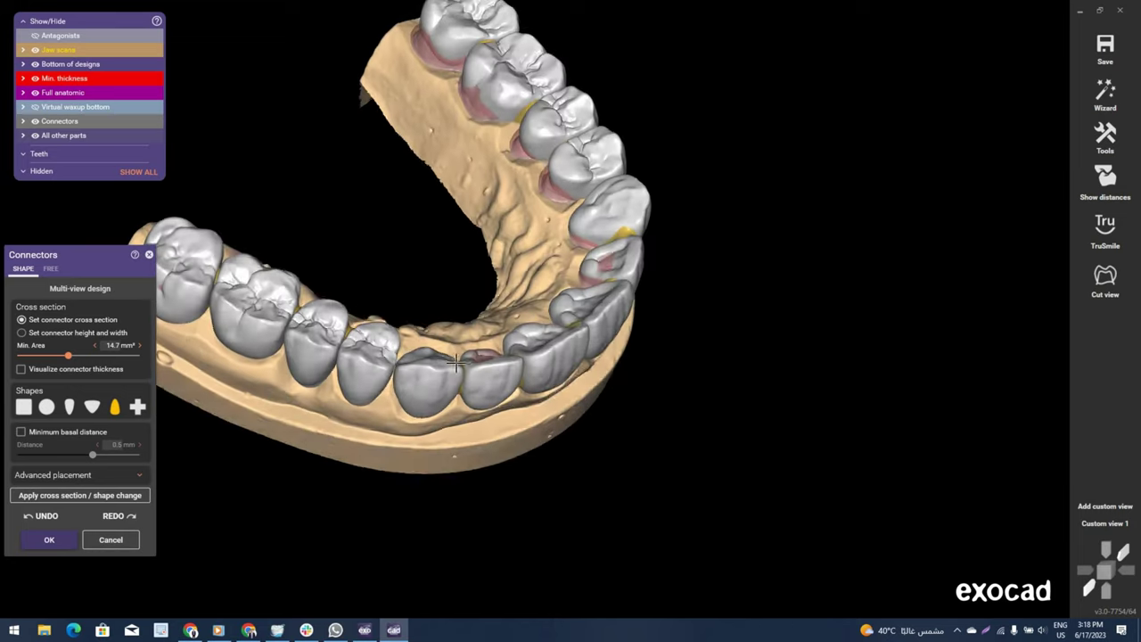
click(49, 540)
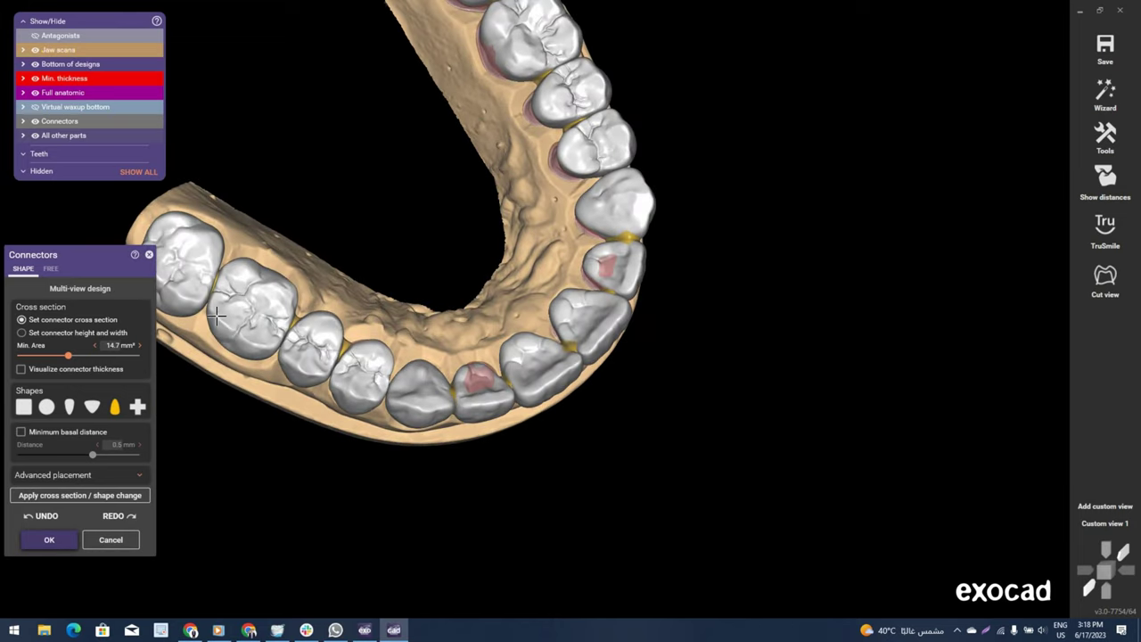
click(374, 364)
click(191, 284)
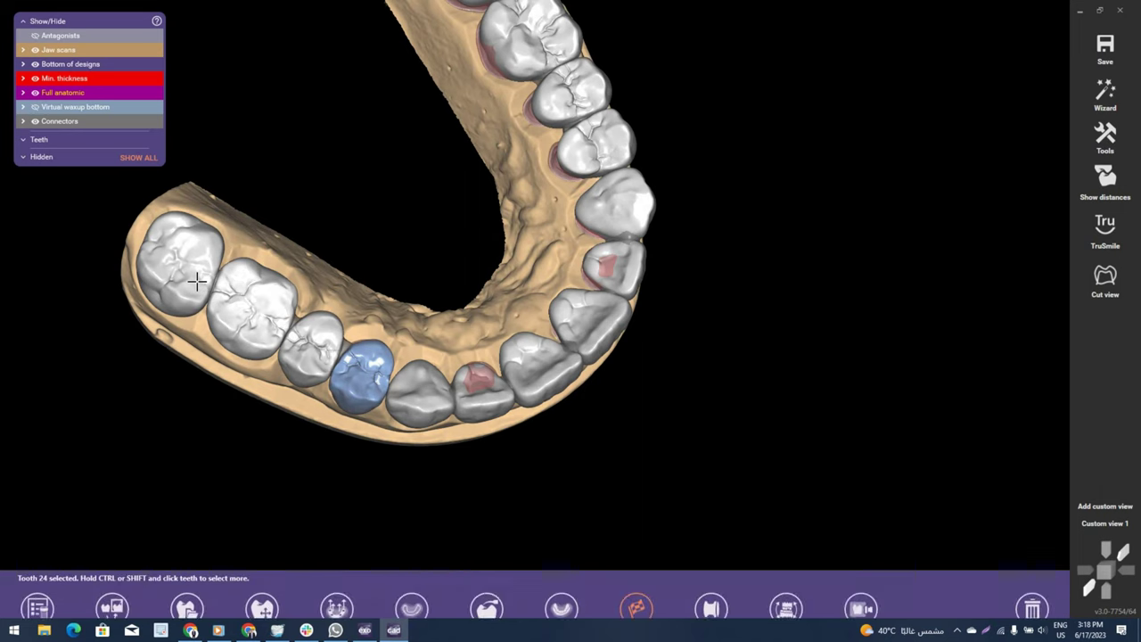
Make the connectors of selected teeth 24–27 round with a 20 mm² minimum area.
right_click(277, 184)
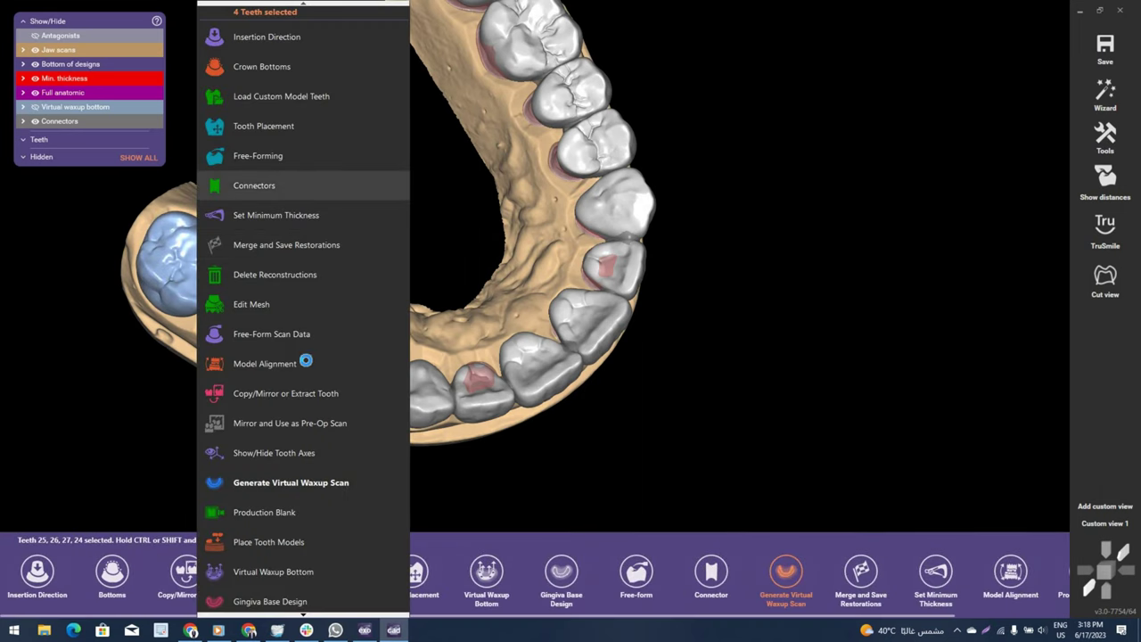
click(150, 408)
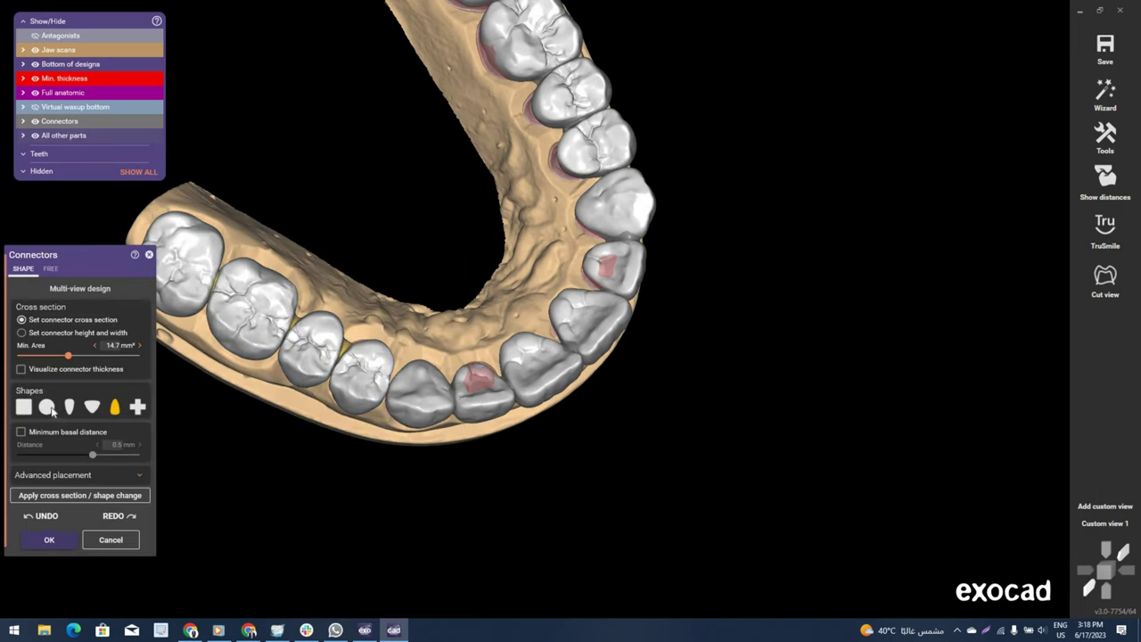
click(47, 407)
drag(69, 355, 90, 355)
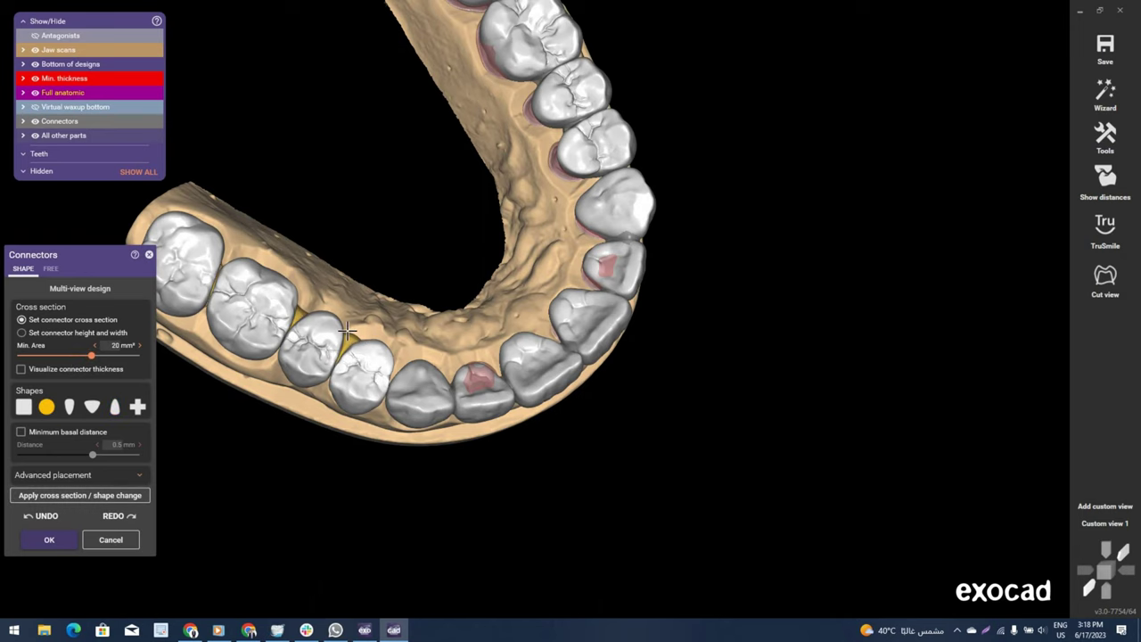
scroll(342, 337, up, 2)
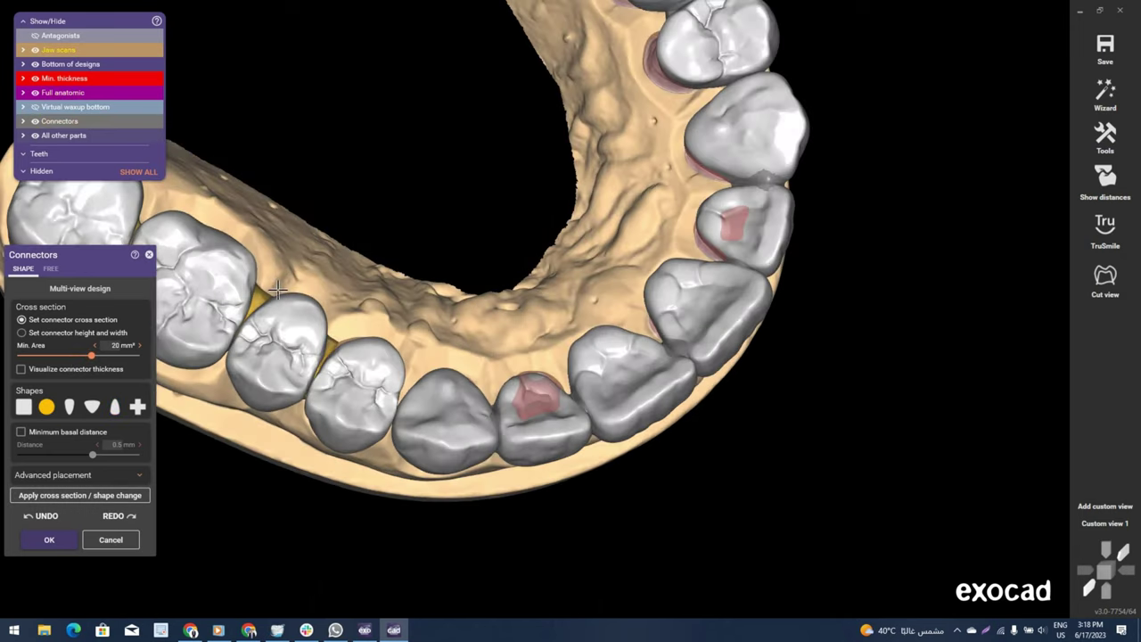
scroll(280, 297, up, 2)
scroll(390, 246, up, 2)
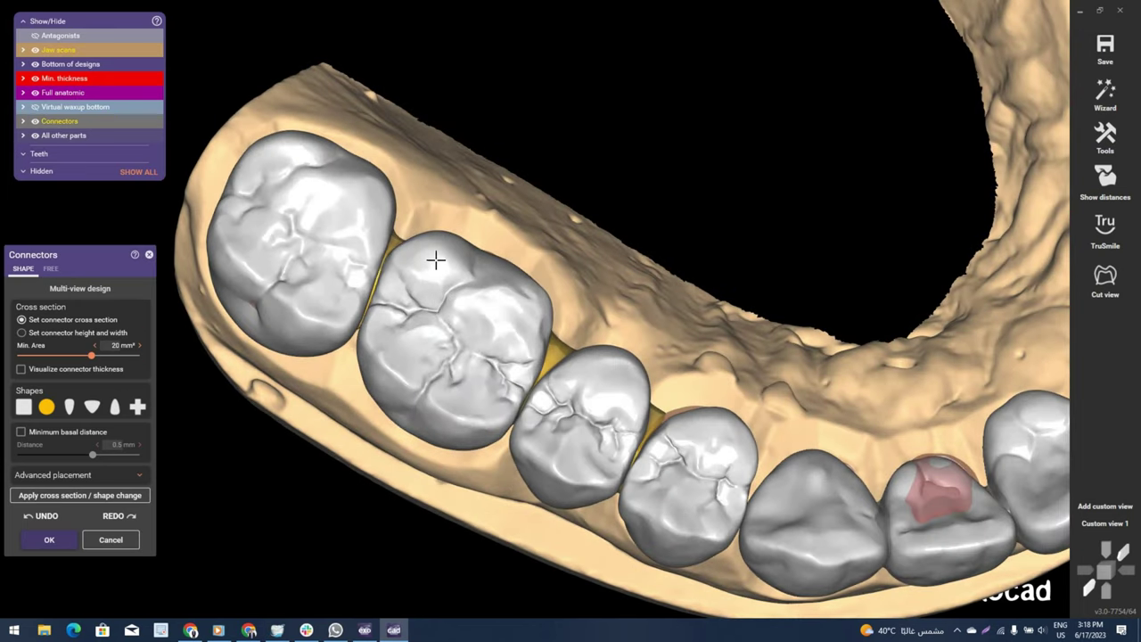
scroll(733, 417, down, 3)
right_drag(717, 299, 81, 504)
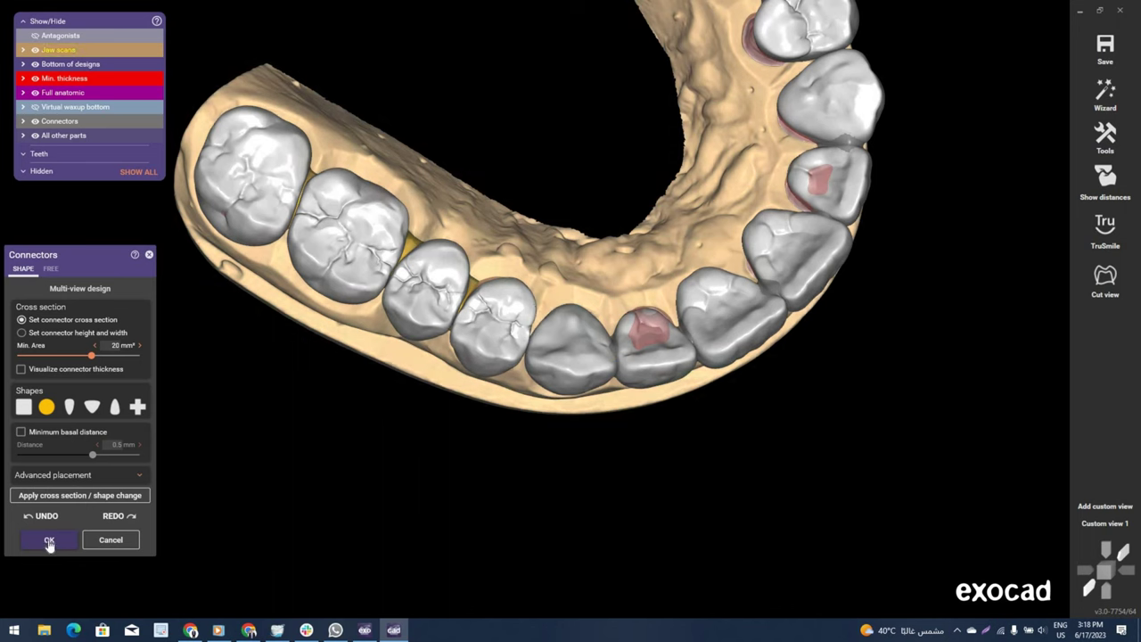
key(Return)
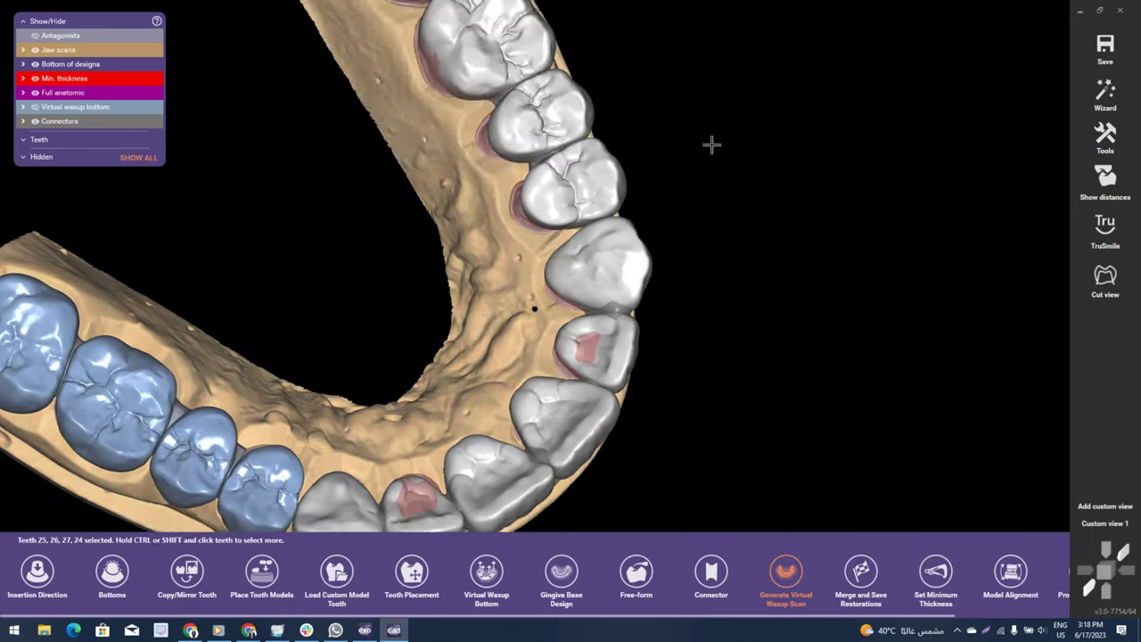
Select teeth 14–17 and apply a round 20.4 mm² connector cross-section.
right_drag(712, 144, 657, 344)
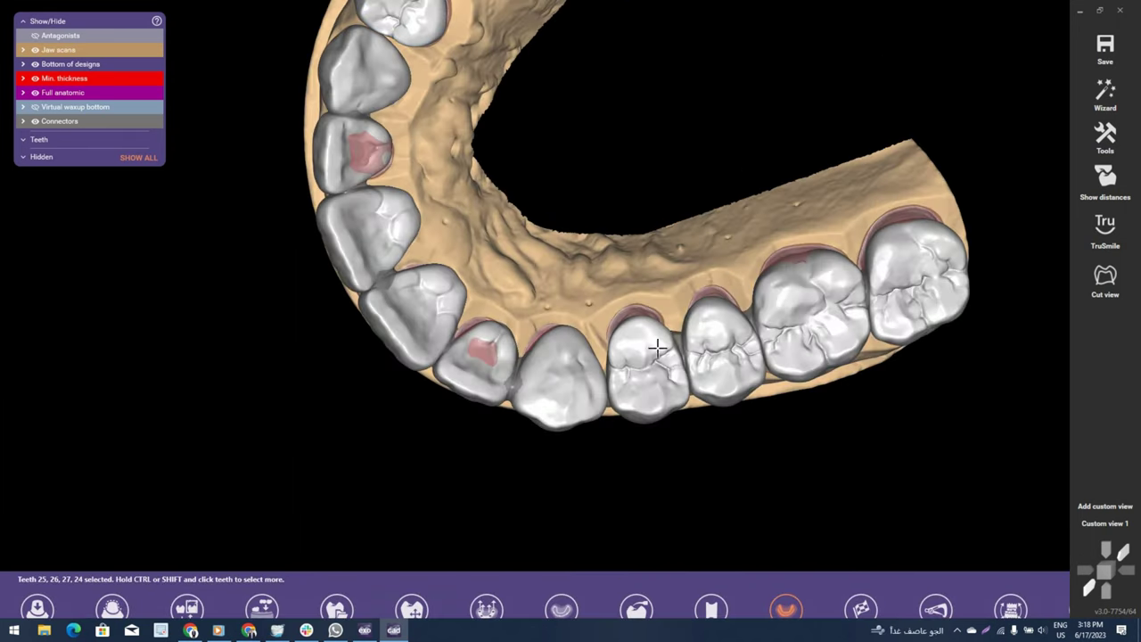
click(906, 283)
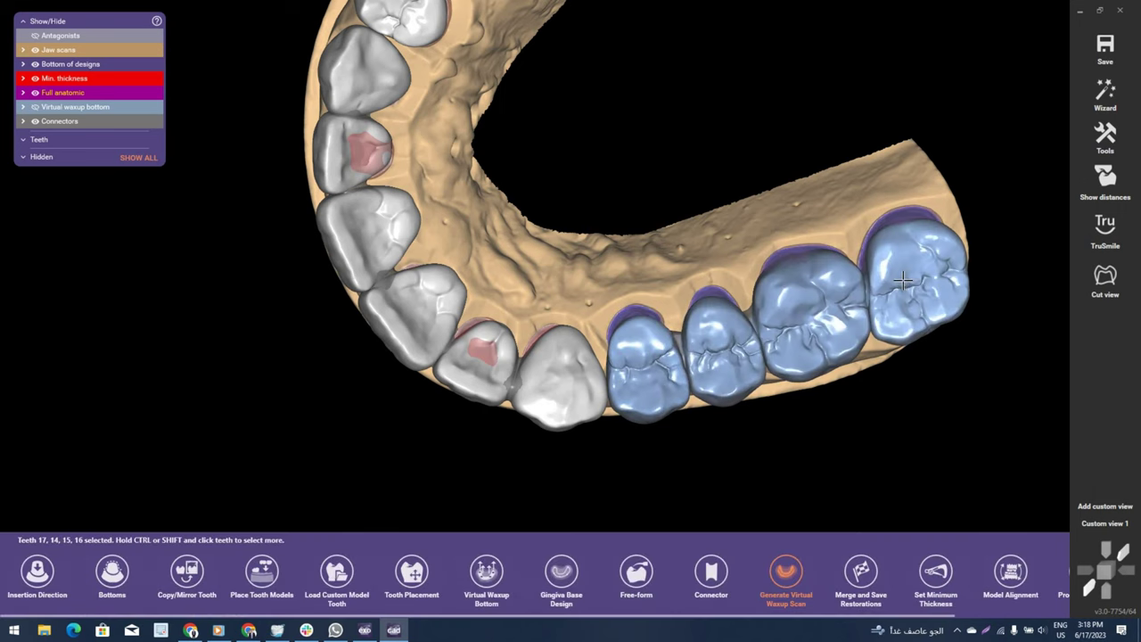
right_click(944, 177)
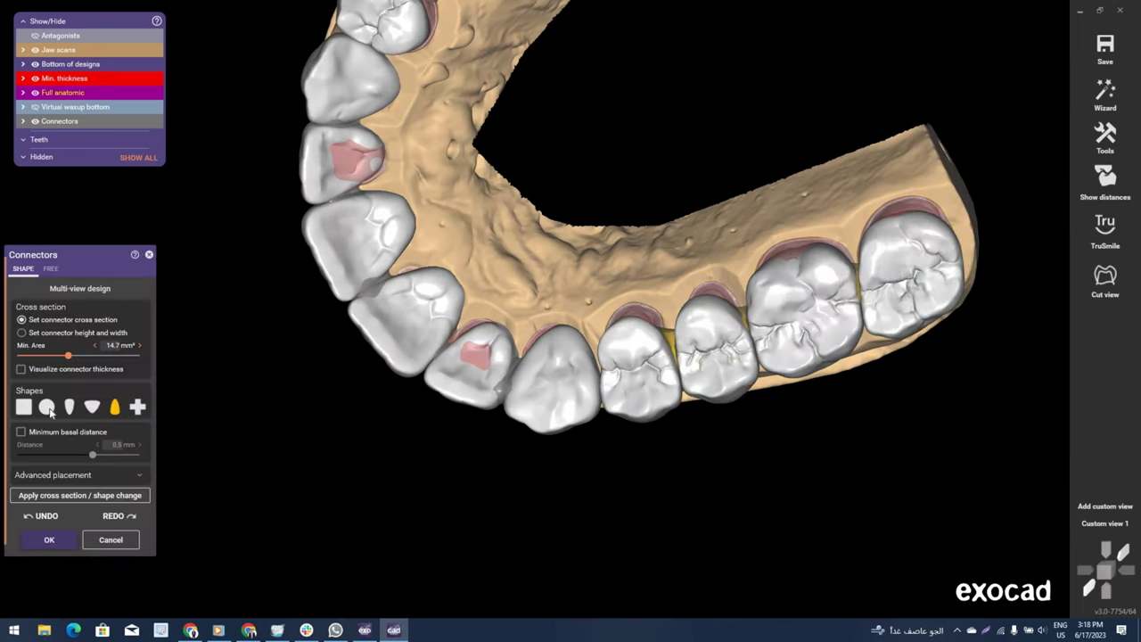
click(46, 406)
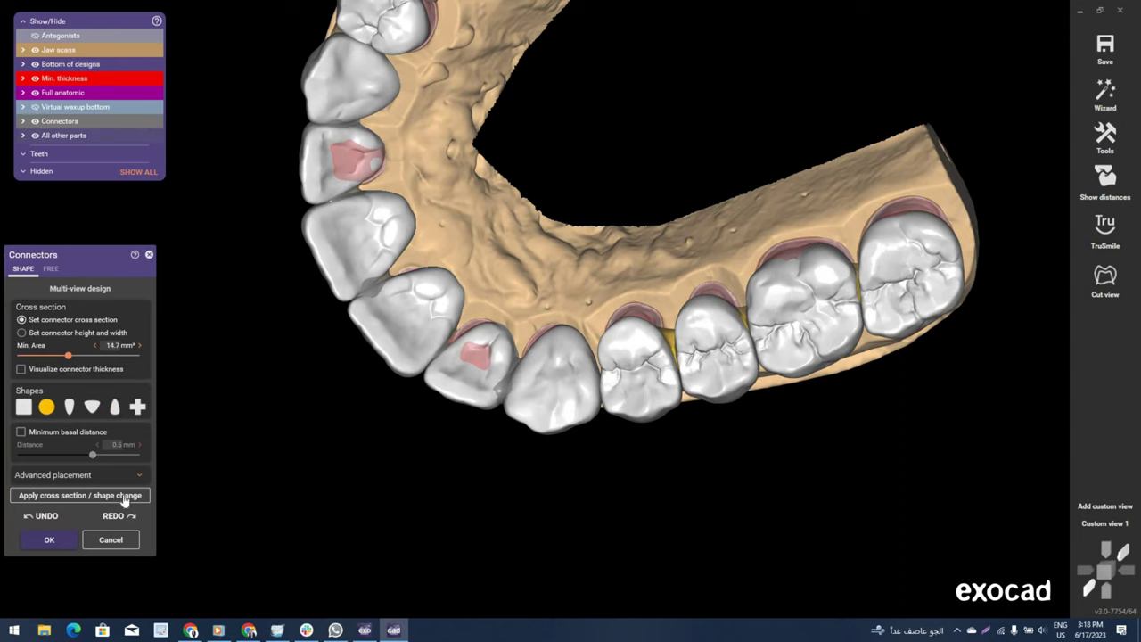
click(125, 495)
mouse_move(694, 378)
right_down()
mouse_move(593, 282)
mouse_move(416, 314)
right_up()
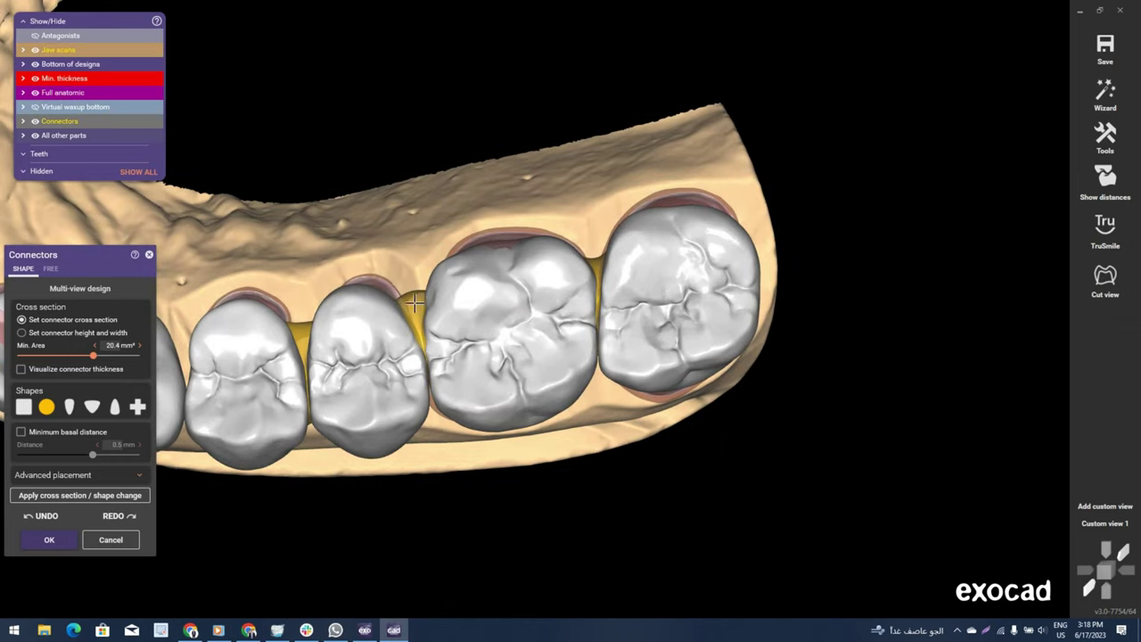
right_drag(396, 319, 308, 340)
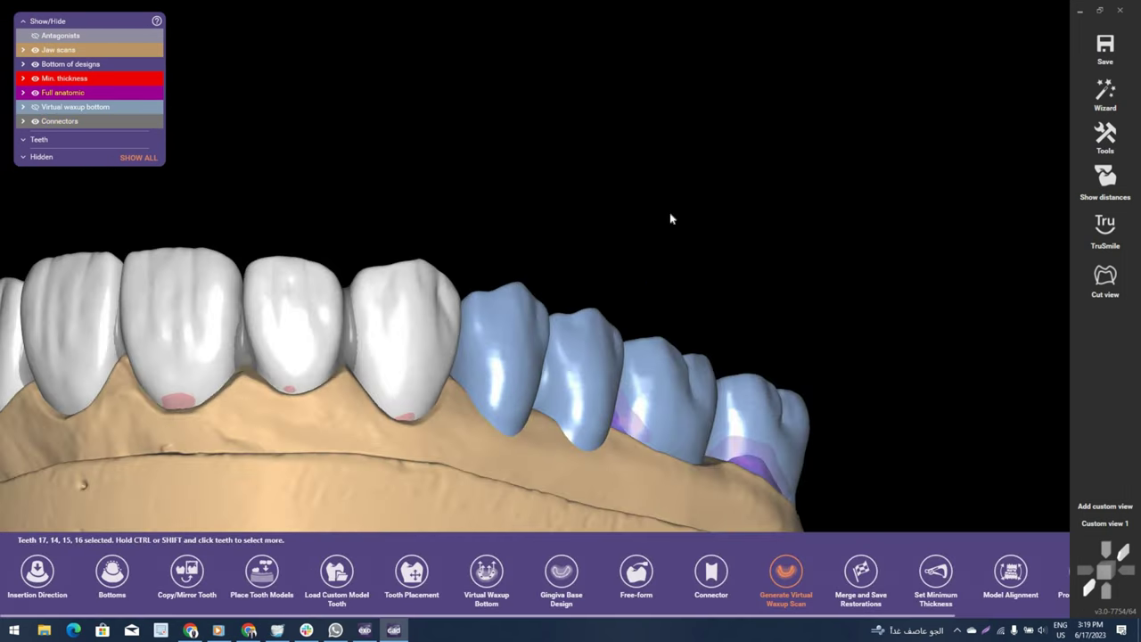
Free-form a tooth's mesial surface into the contact gap and apply the reshaping.
right_click(677, 178)
click(375, 360)
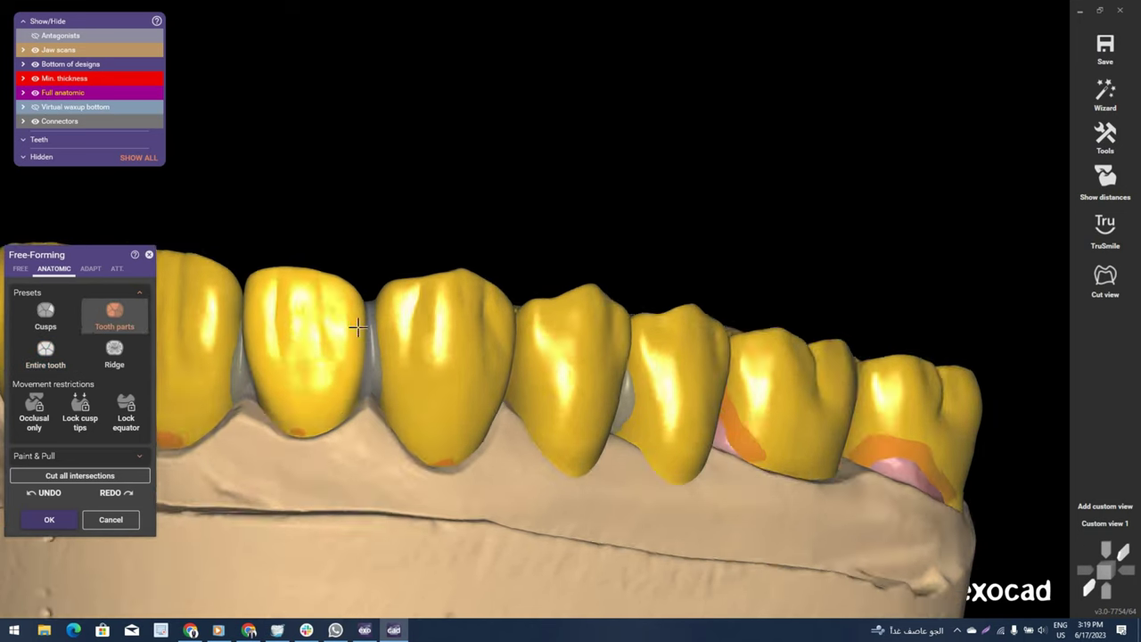
right_drag(330, 328, 355, 384)
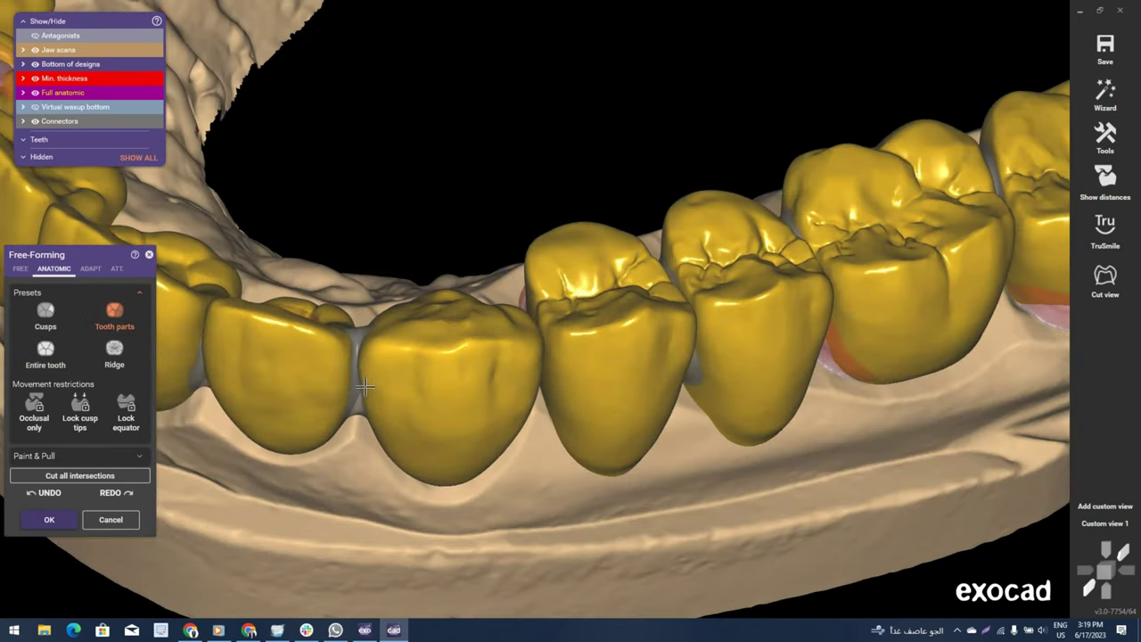
drag(355, 384, 363, 386)
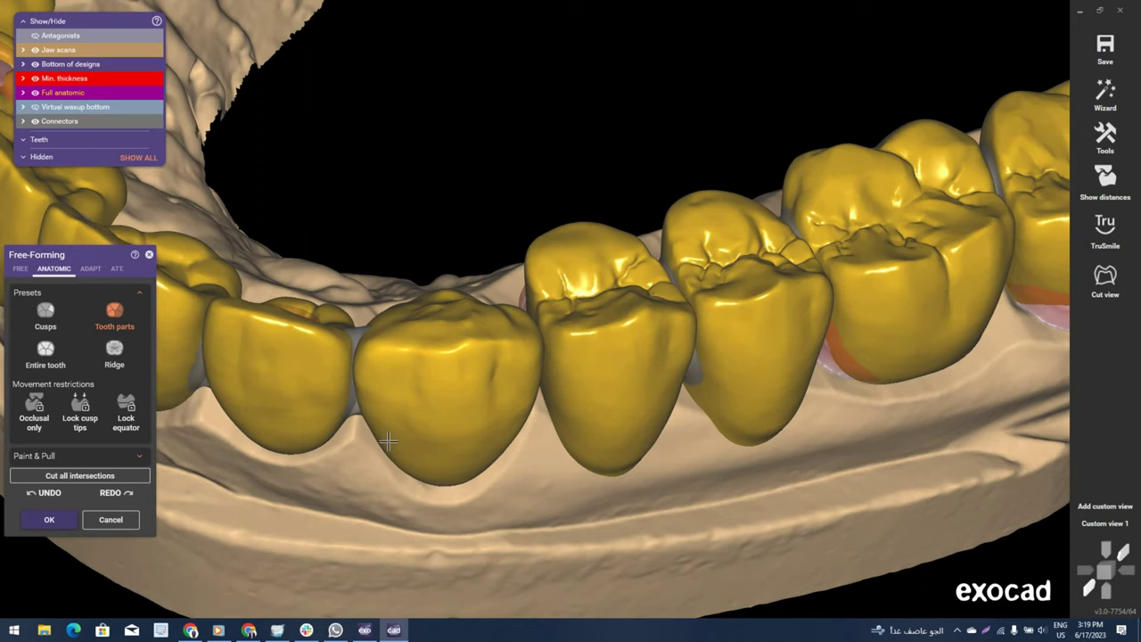
mouse_move(388, 423)
right_down()
mouse_move(348, 258)
mouse_move(254, 344)
mouse_move(473, 357)
right_up()
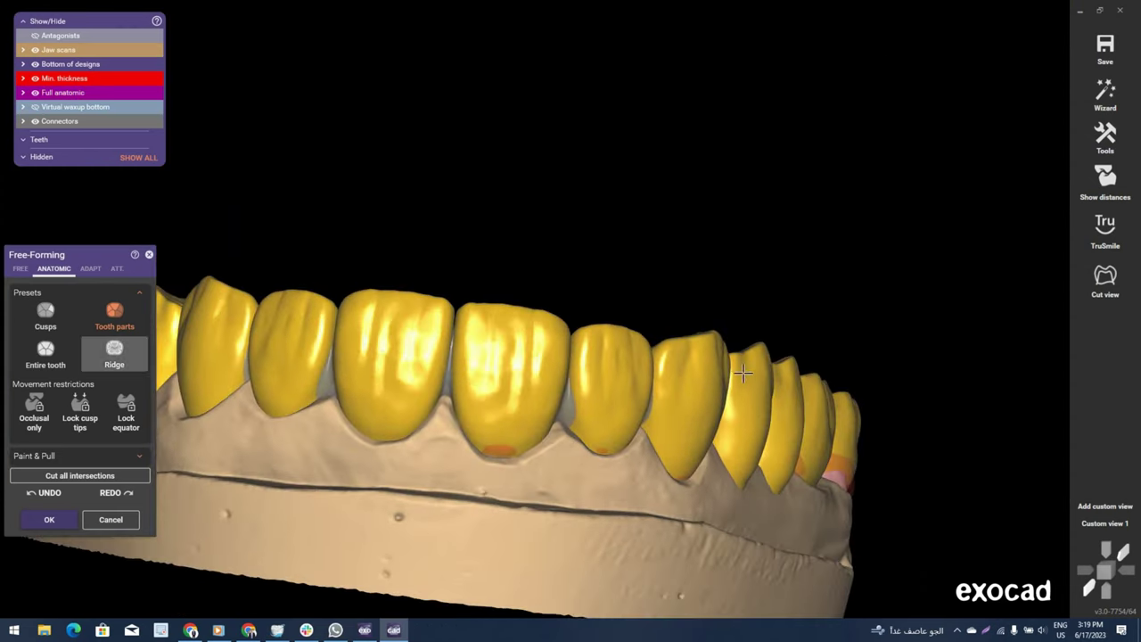
key(e)
scroll(507, 369, up, 3)
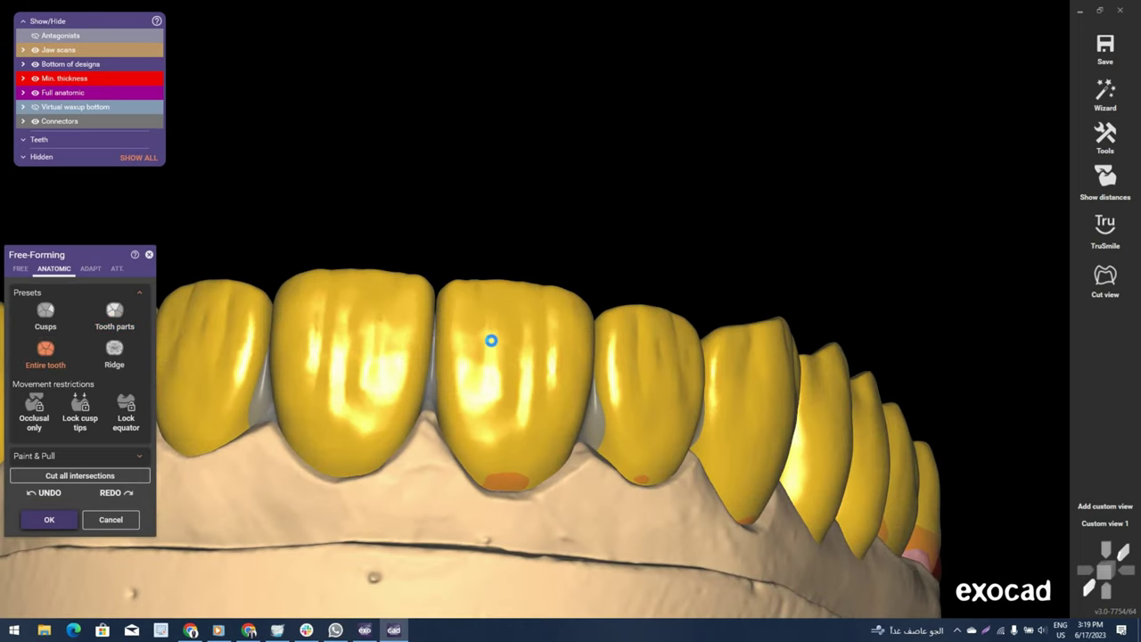
key(Return)
Nudge the tooth 11 pontic slightly sideways with Tooth Placement and confirm the position.
right_click(576, 171)
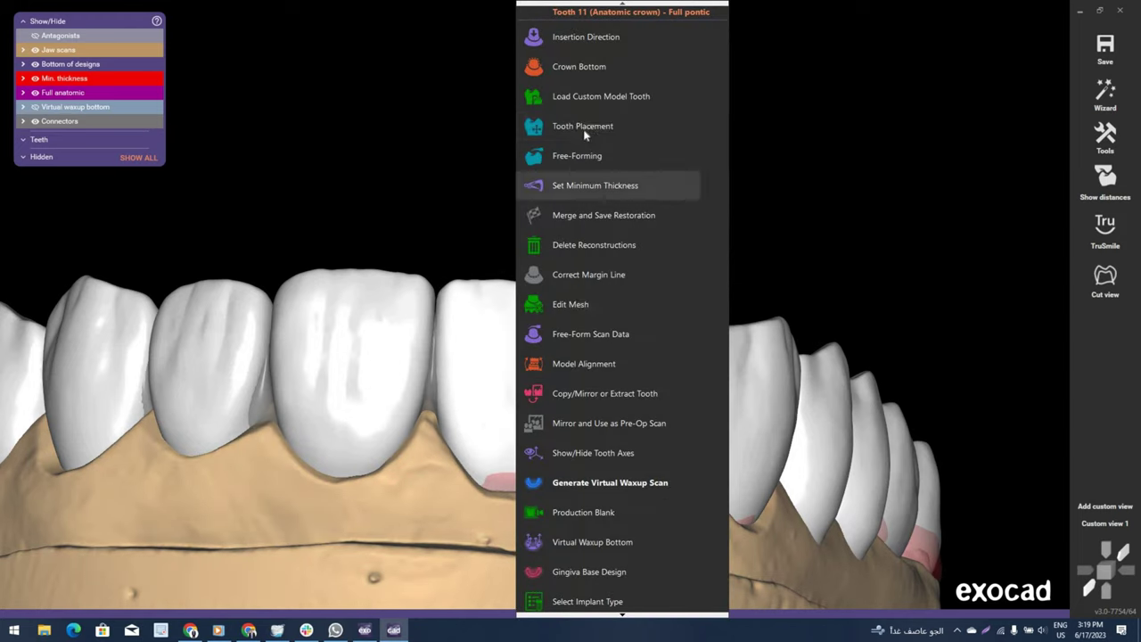
click(583, 295)
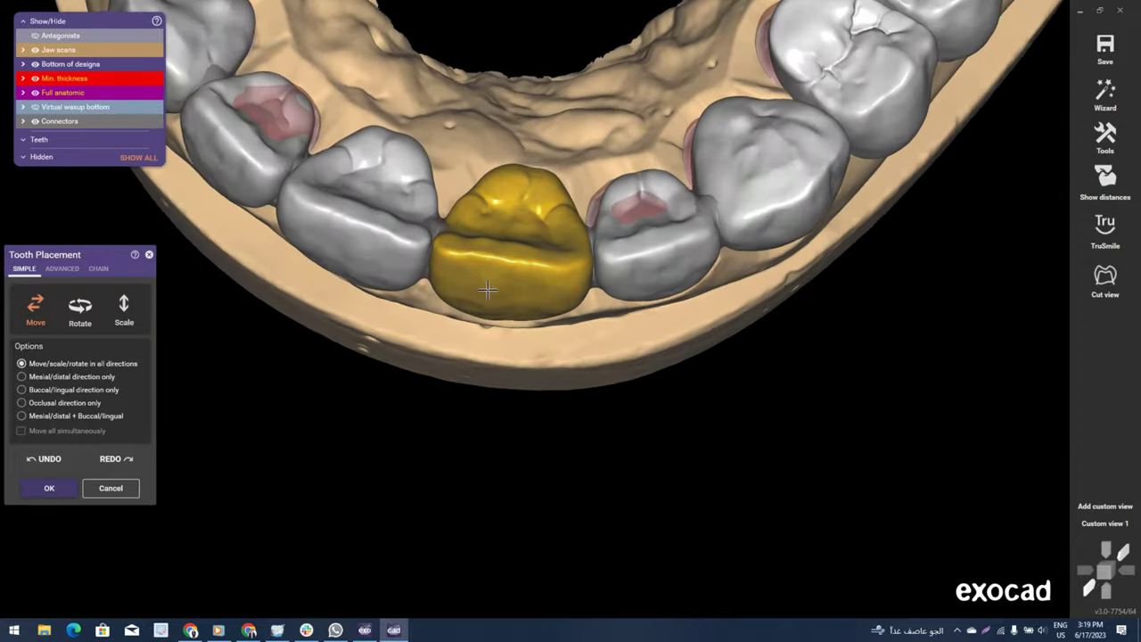
drag(488, 289, 486, 275)
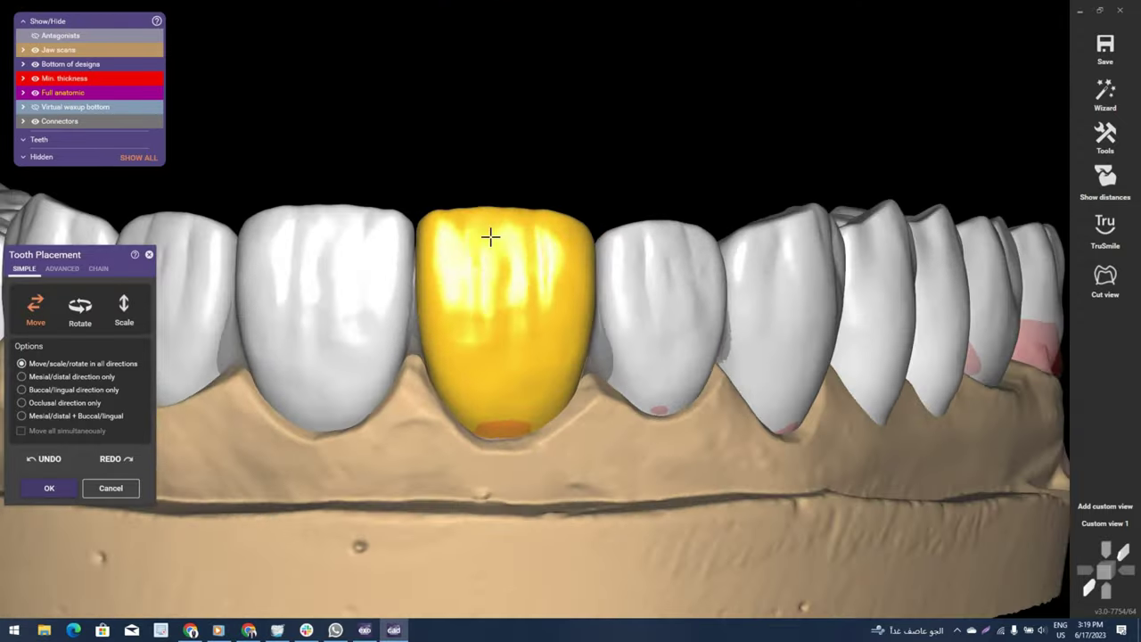
drag(492, 238, 510, 275)
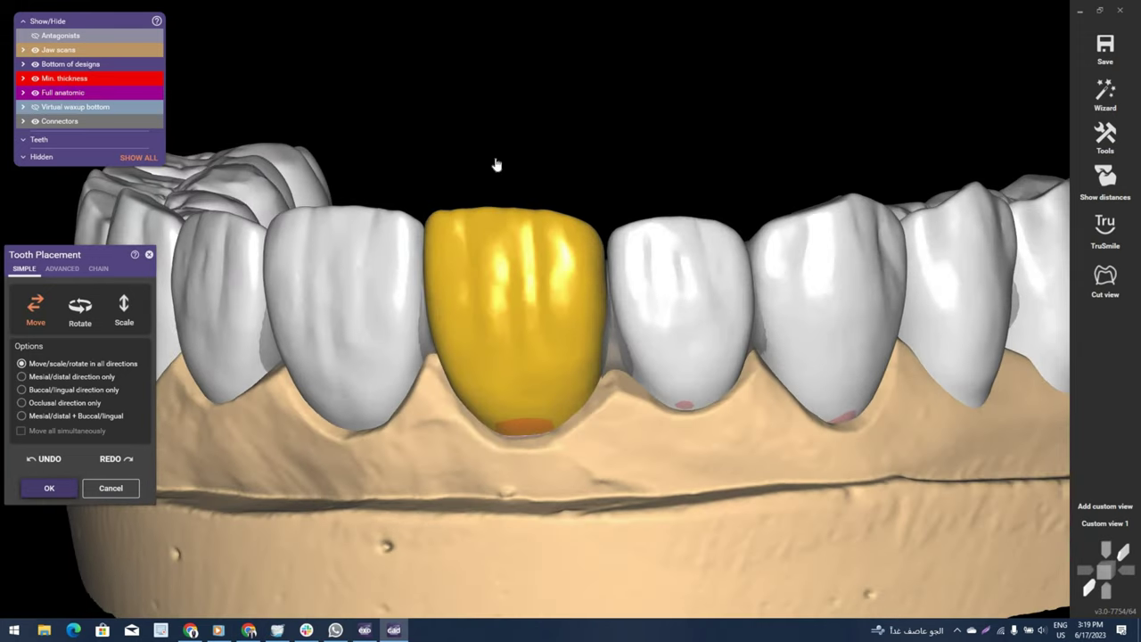
key(Return)
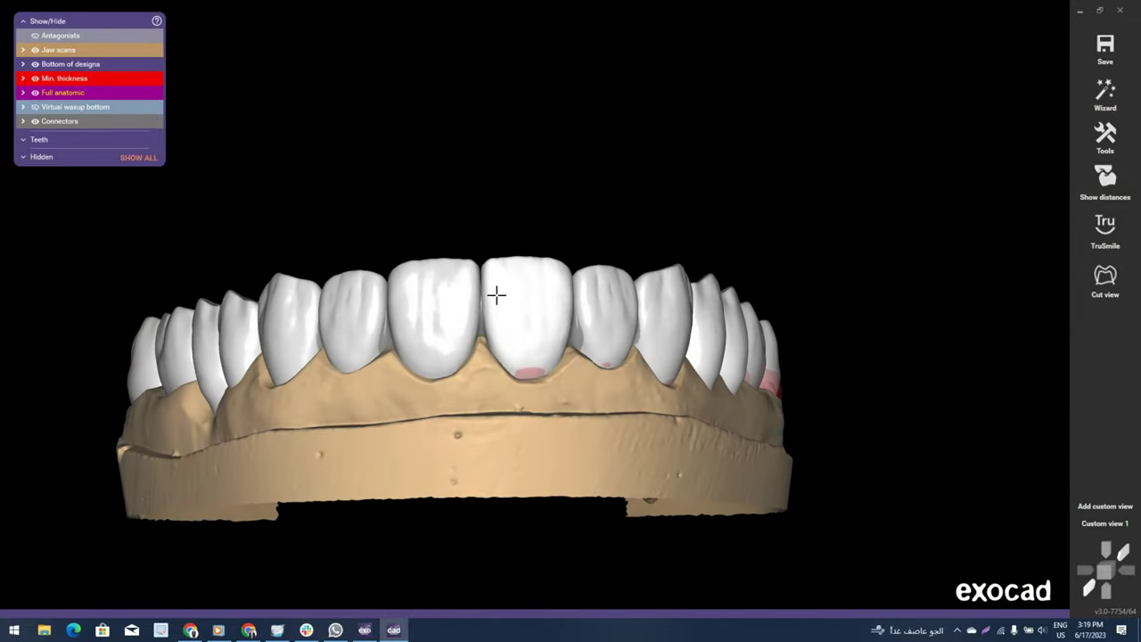
Resume the wizard at Crown Bottoms, with a 0.055 mm cement gap starting 1 mm from the margin.
right_click(590, 105)
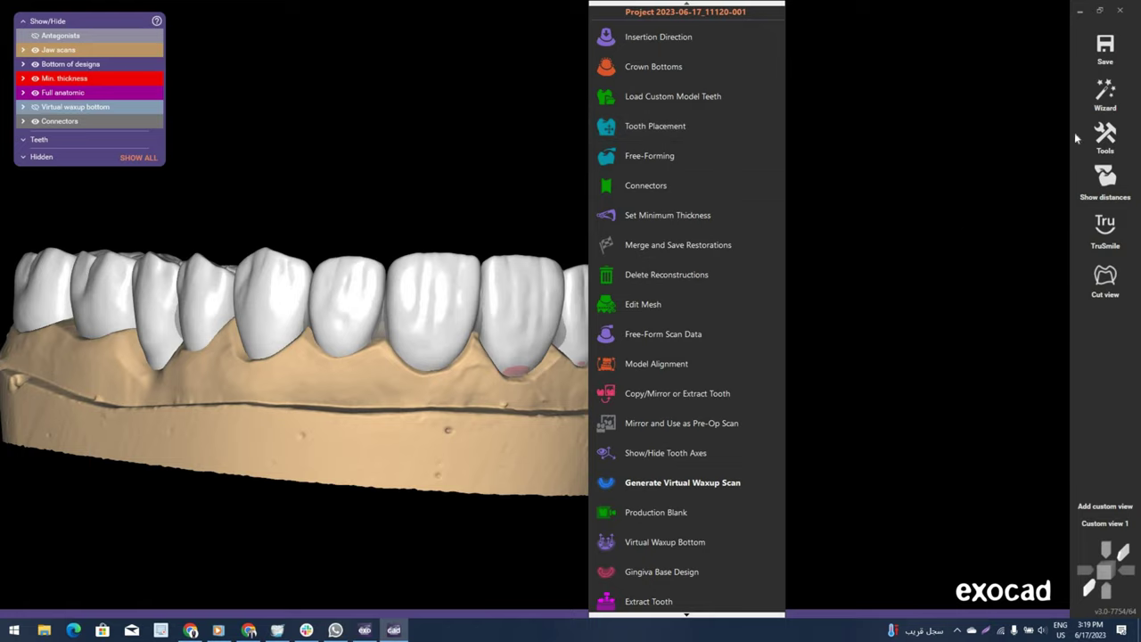
click(1104, 95)
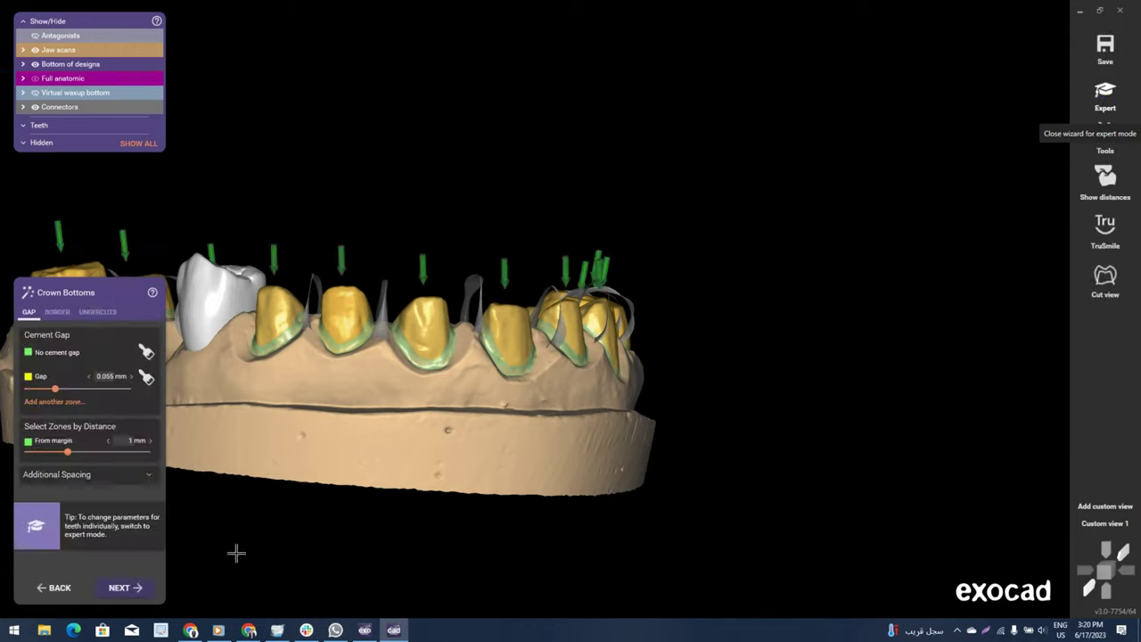
Confirm the crown bottom settings so min. thickness and the virtual waxup scan are calculated.
click(113, 581)
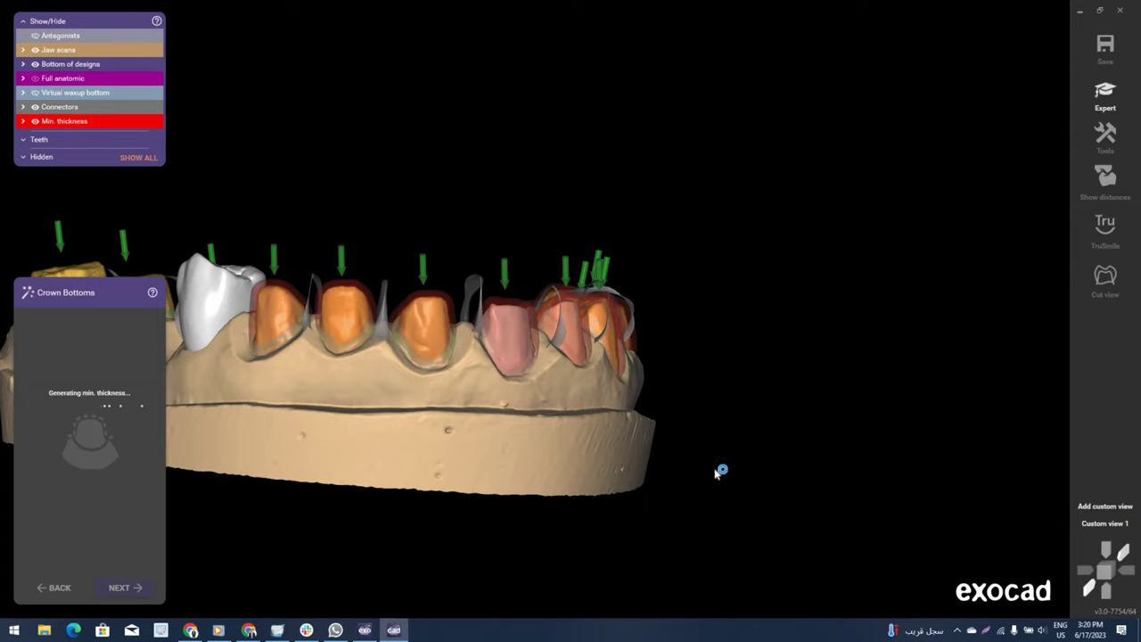
mouse_move(589, 408)
right_down()
mouse_move(675, 408)
mouse_move(632, 396)
mouse_move(643, 389)
right_up()
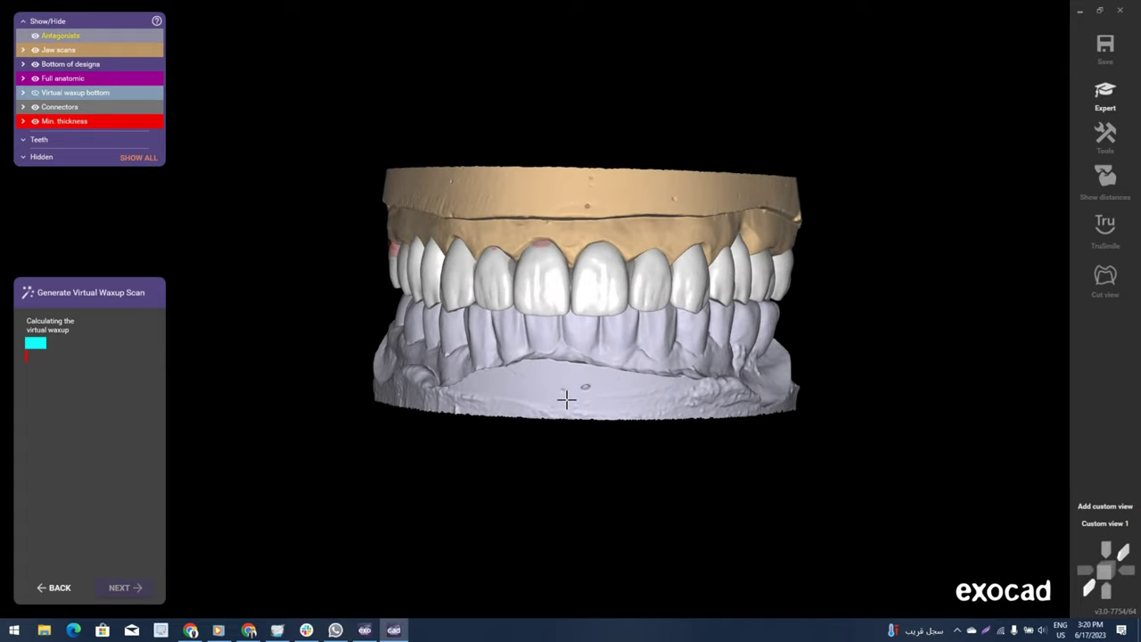
Zoom out to a frontal view of both jaws for Custom view 1 while the waxup calculates.
scroll(564, 346, up, 2)
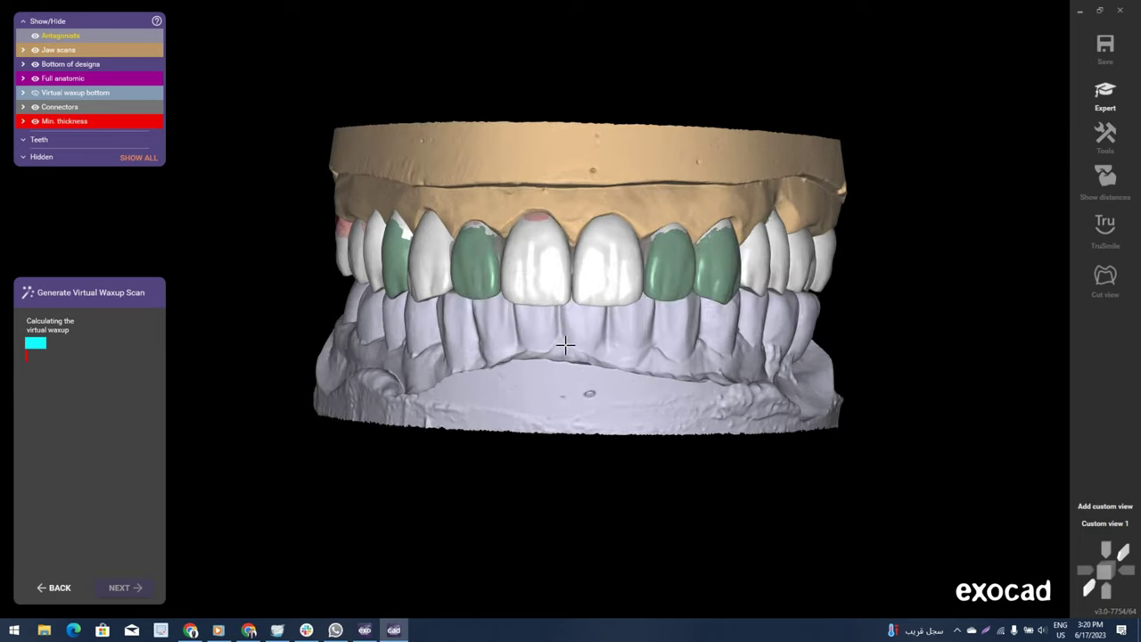
scroll(576, 336, up, 3)
scroll(594, 339, up, 3)
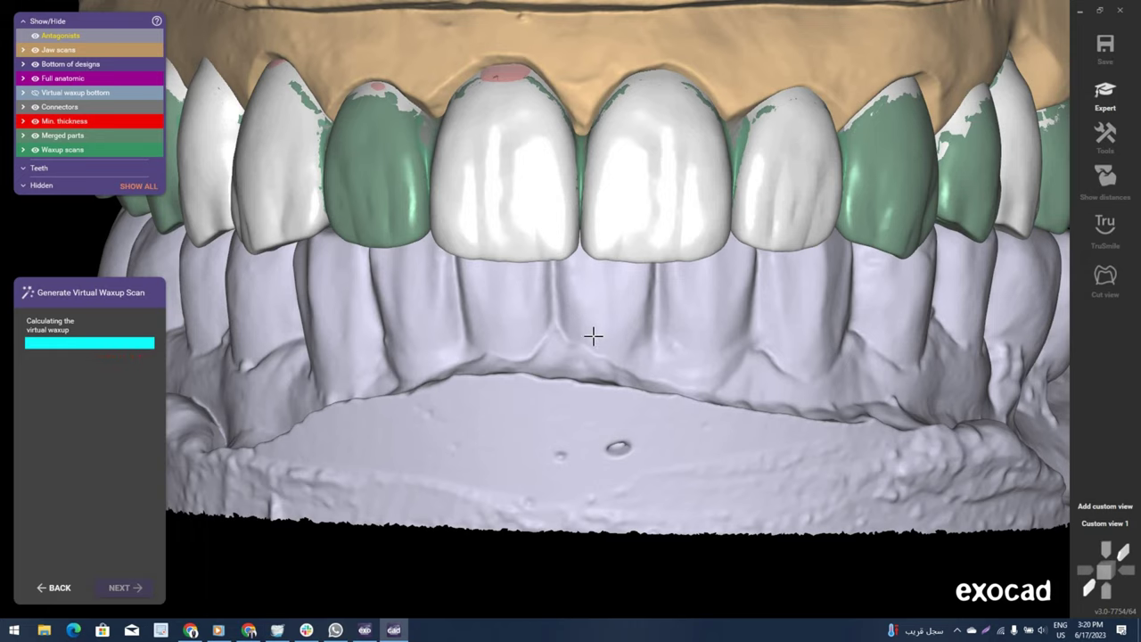
scroll(594, 336, down, 2)
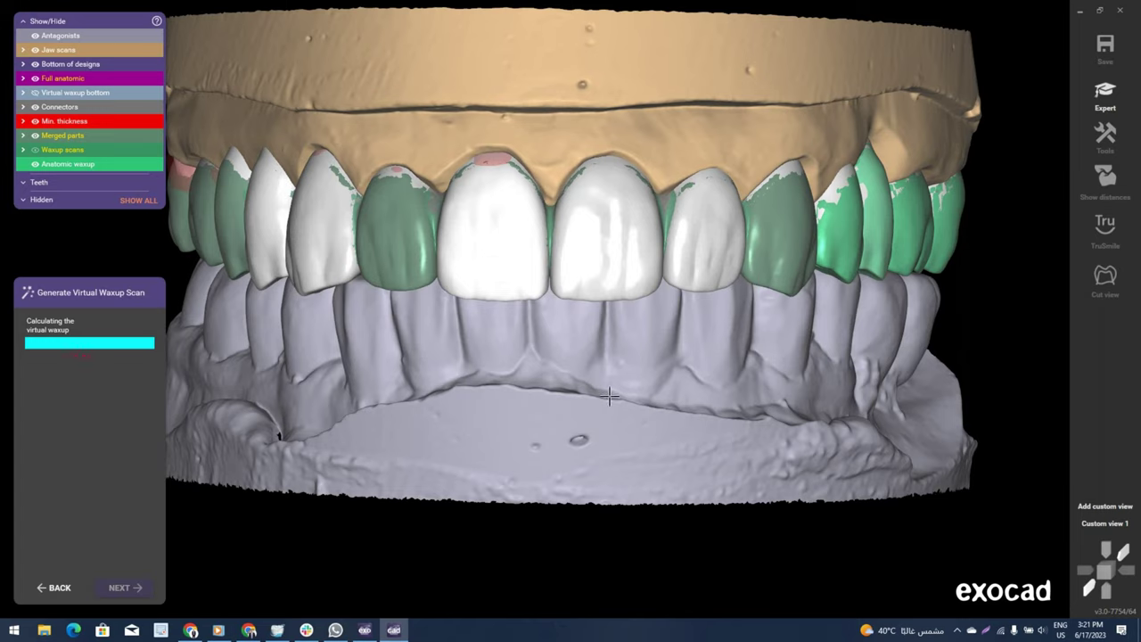
scroll(596, 403, down, 3)
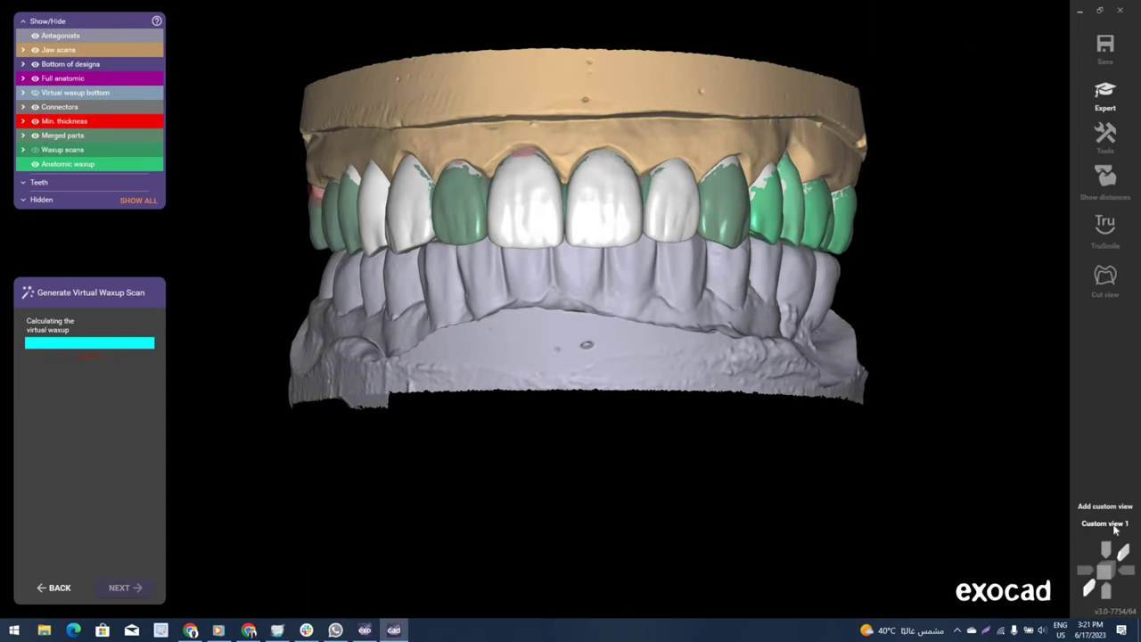
From Custom view 1, zoom closer and save it as Custom view 2, replacing the first attempt.
click(1110, 524)
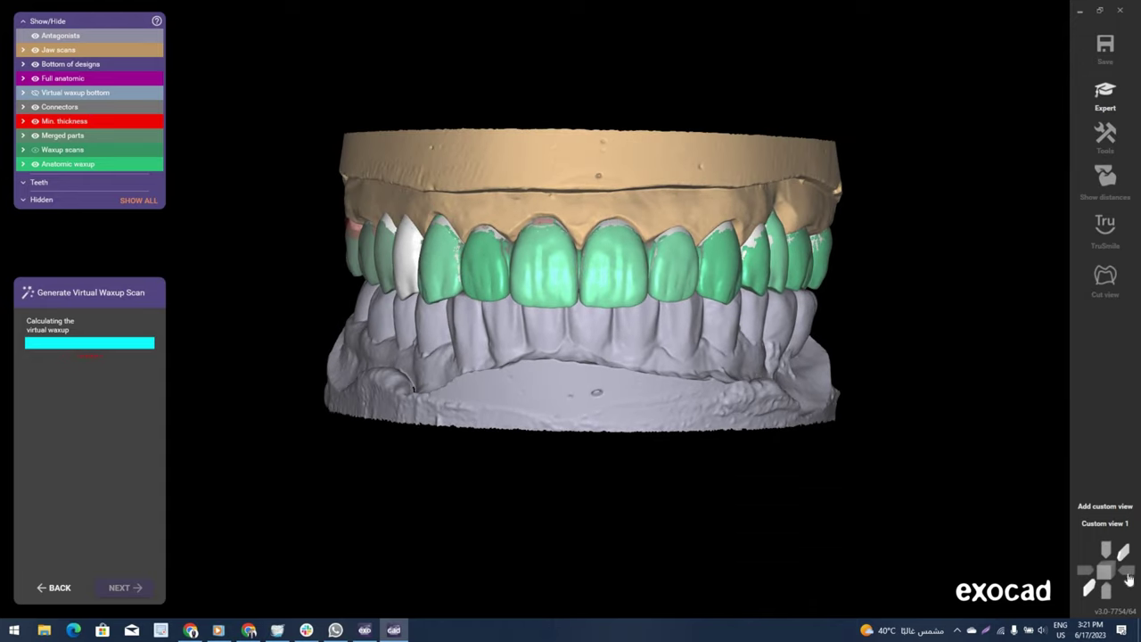
click(1095, 506)
scroll(629, 379, up, 2)
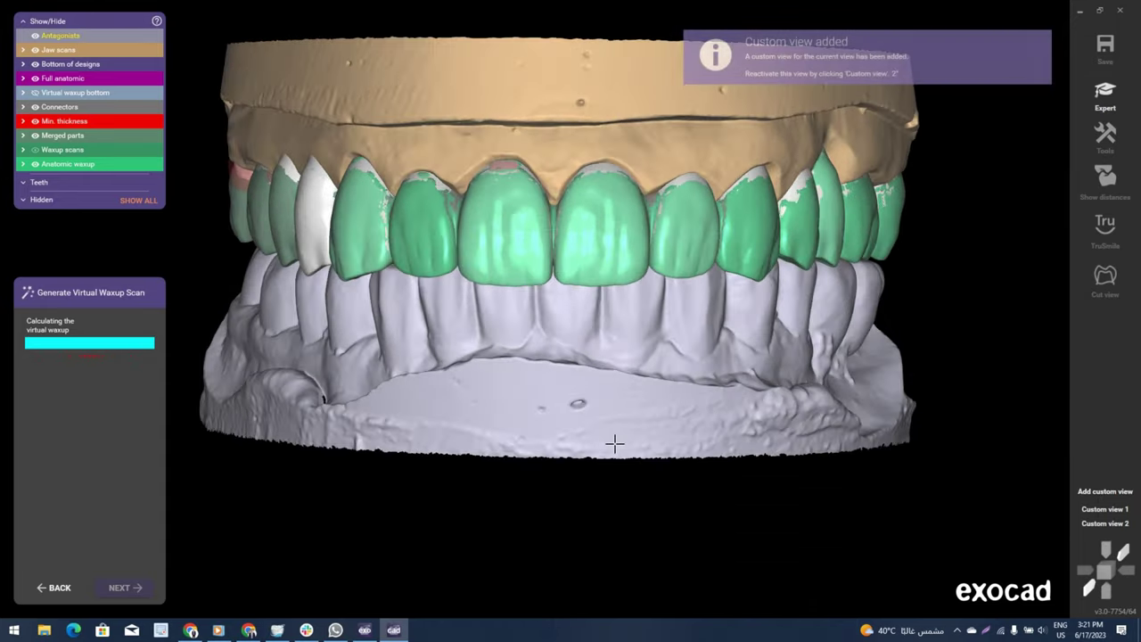
scroll(617, 442, up, 2)
scroll(638, 439, up, 2)
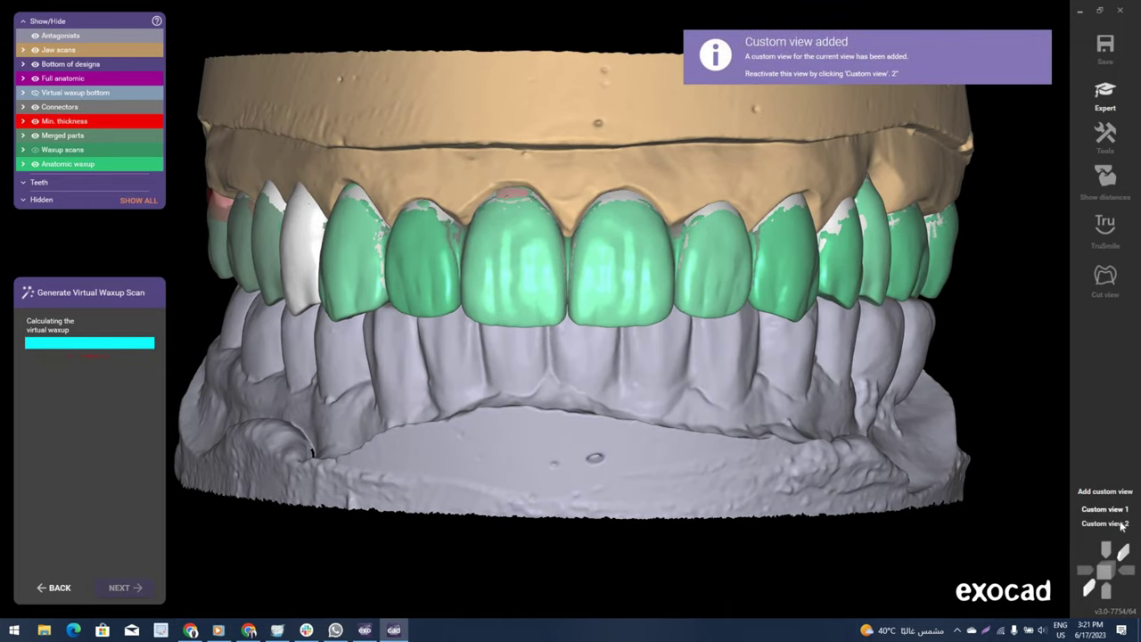
right_click(1121, 525)
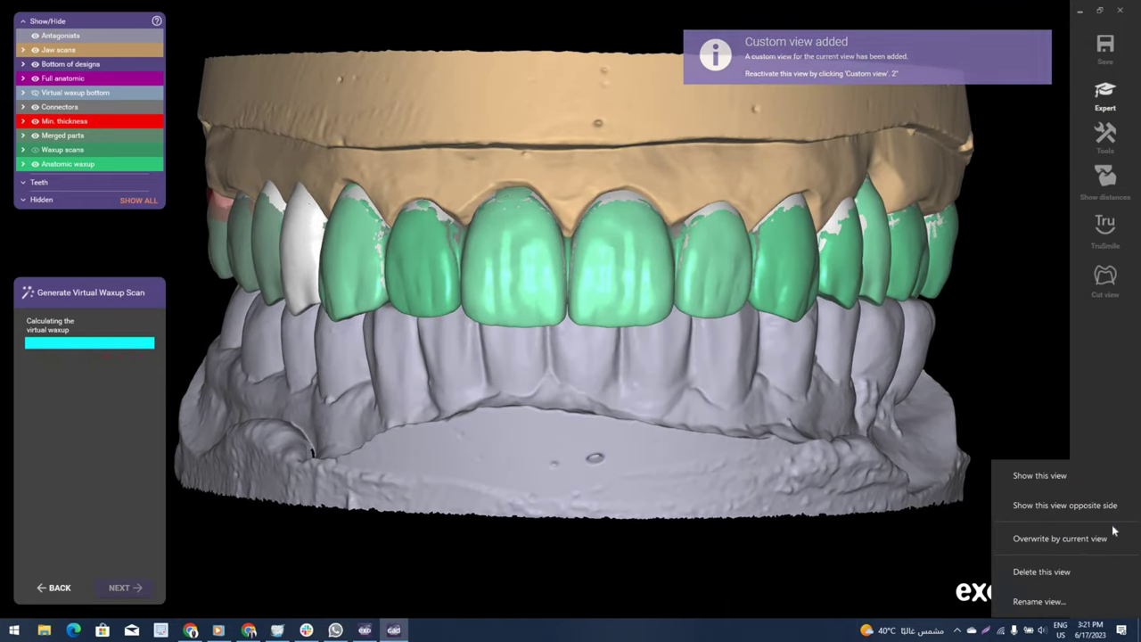
click(1089, 571)
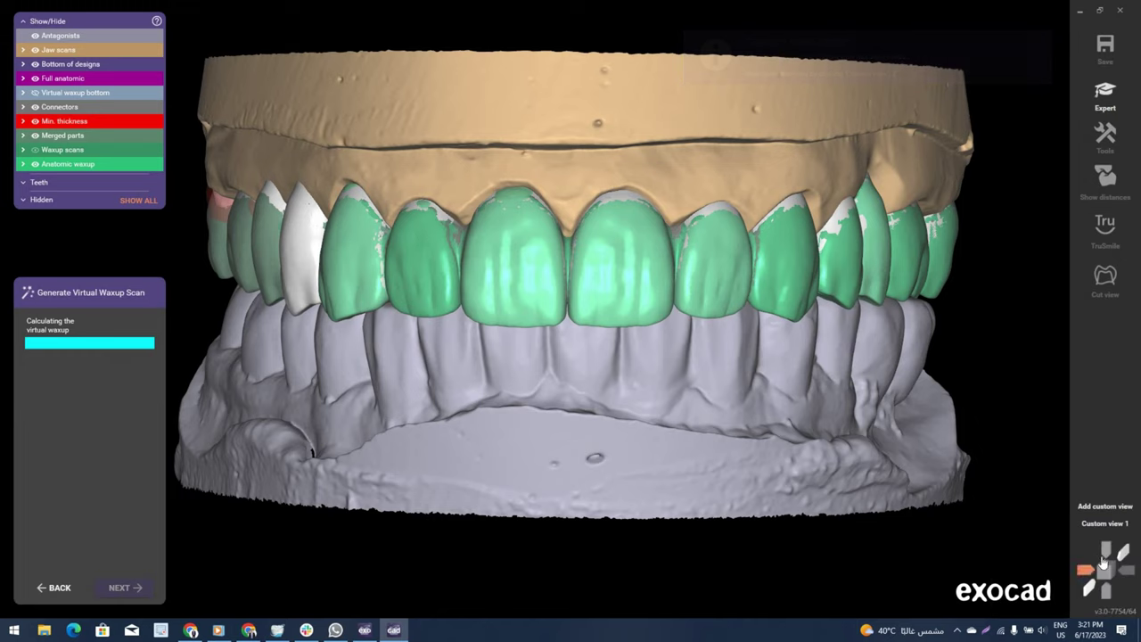
click(1105, 506)
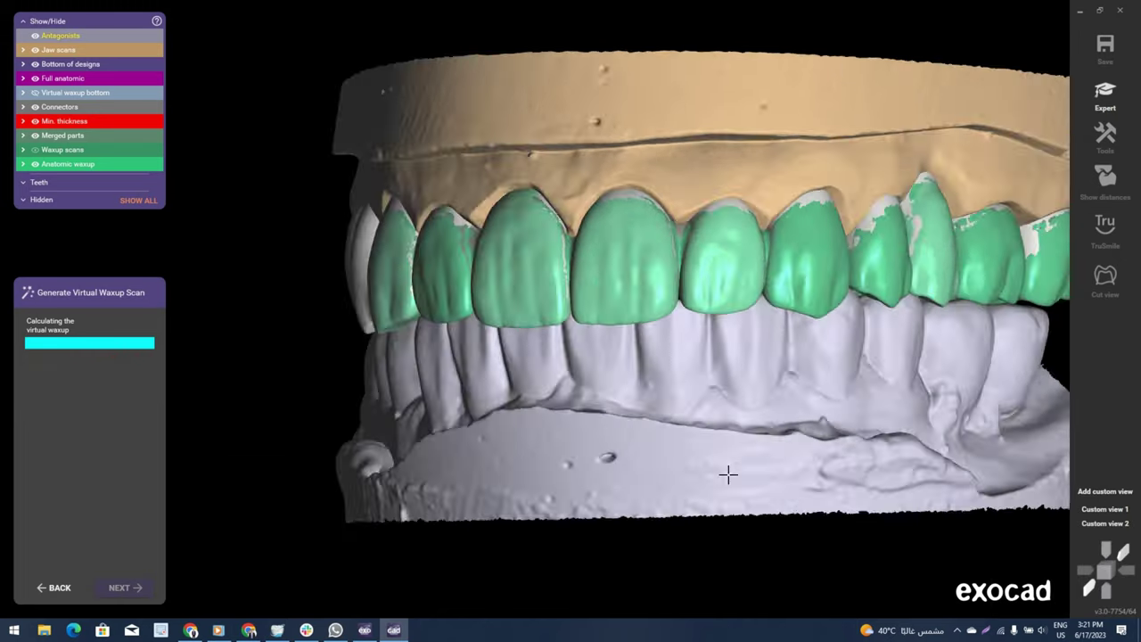
Save the right and left side views as Custom views 3 and 4, then return to frontal.
right_drag(829, 478, 594, 458)
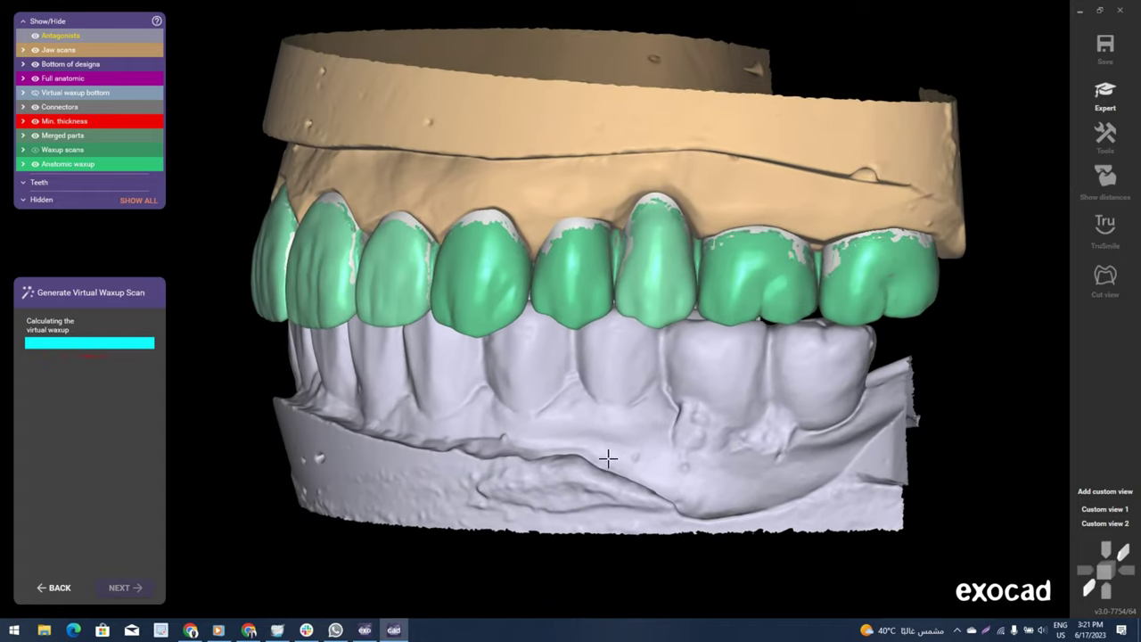
click(1106, 492)
mouse_move(726, 453)
right_down()
mouse_move(387, 491)
mouse_move(629, 459)
mouse_move(527, 454)
mouse_move(618, 495)
mouse_move(641, 454)
mouse_move(678, 446)
right_up()
scroll(1019, 563, up, 3)
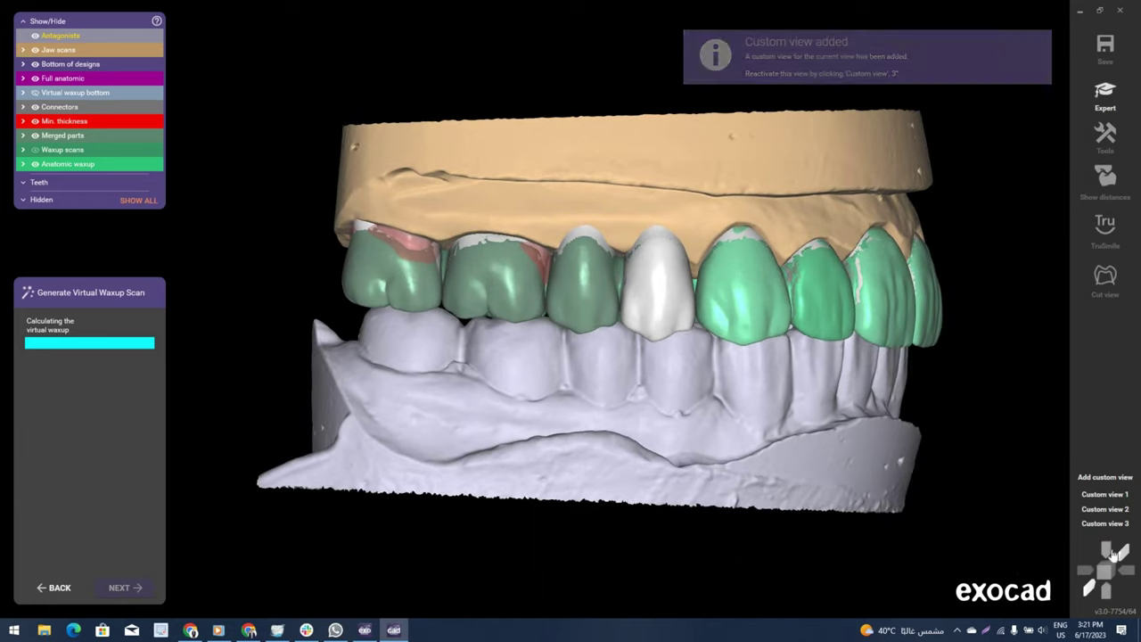
click(1104, 477)
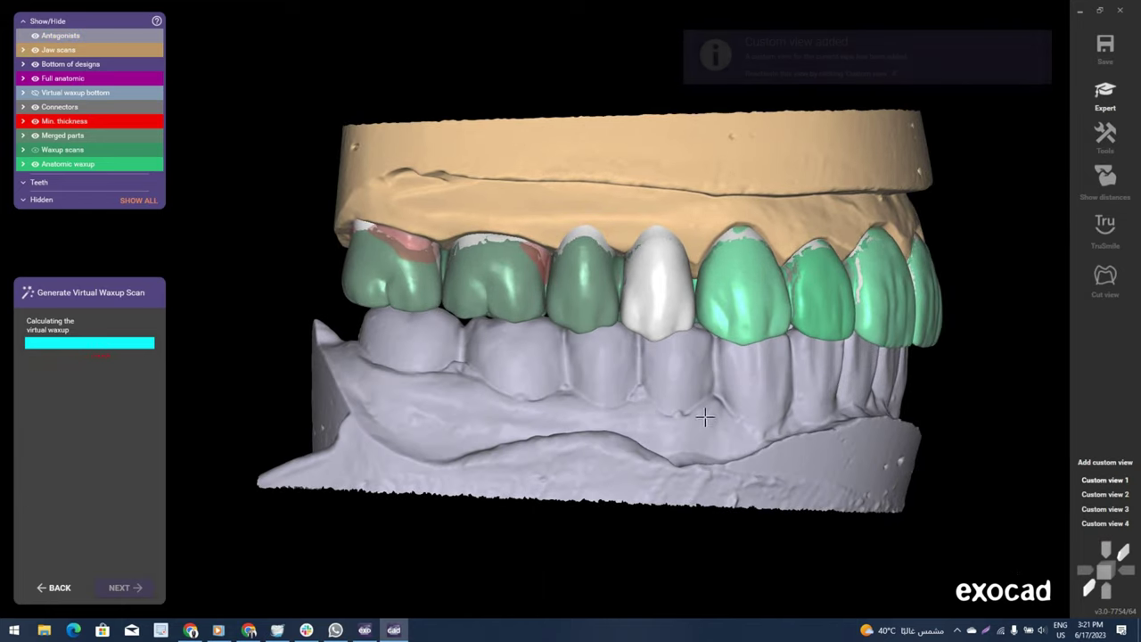
mouse_move(704, 416)
right_down()
mouse_move(761, 420)
mouse_move(611, 436)
right_up()
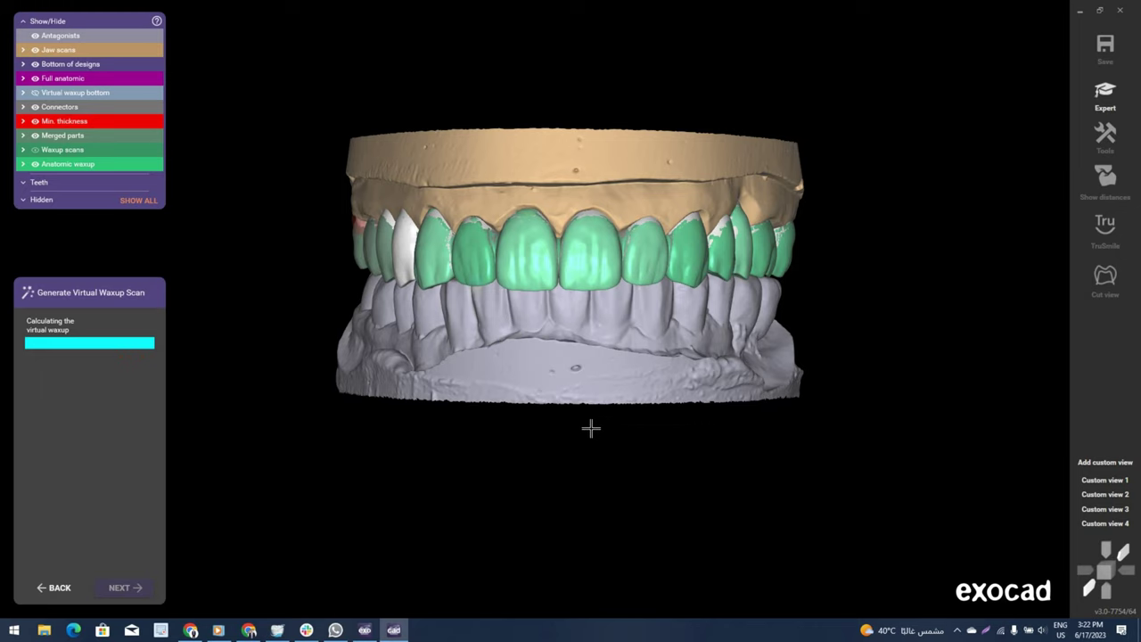
scroll(638, 374, up, 3)
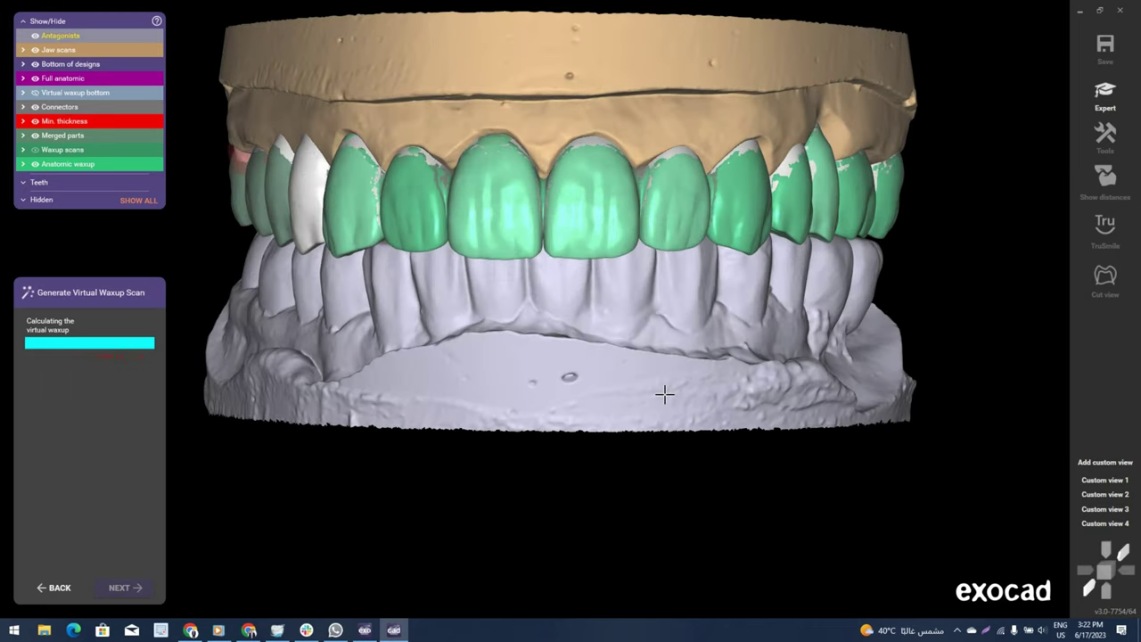
scroll(657, 389, up, 2)
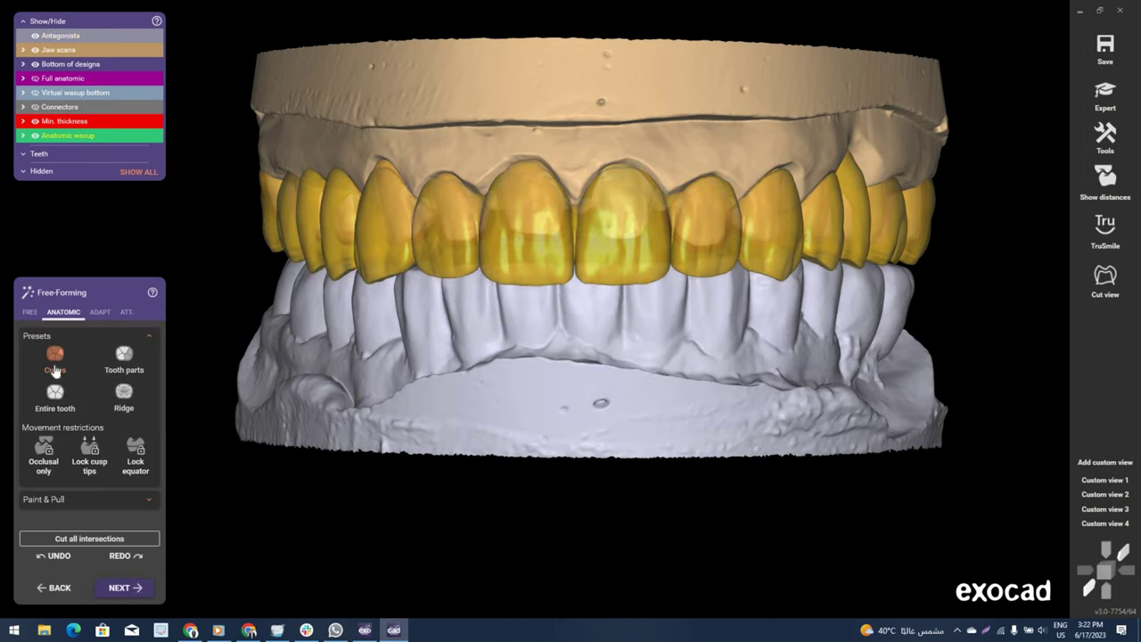
Set anatomic free-forming to Entire tooth with Occlusal only movement, and enable TruSmile rendering.
click(54, 393)
click(28, 457)
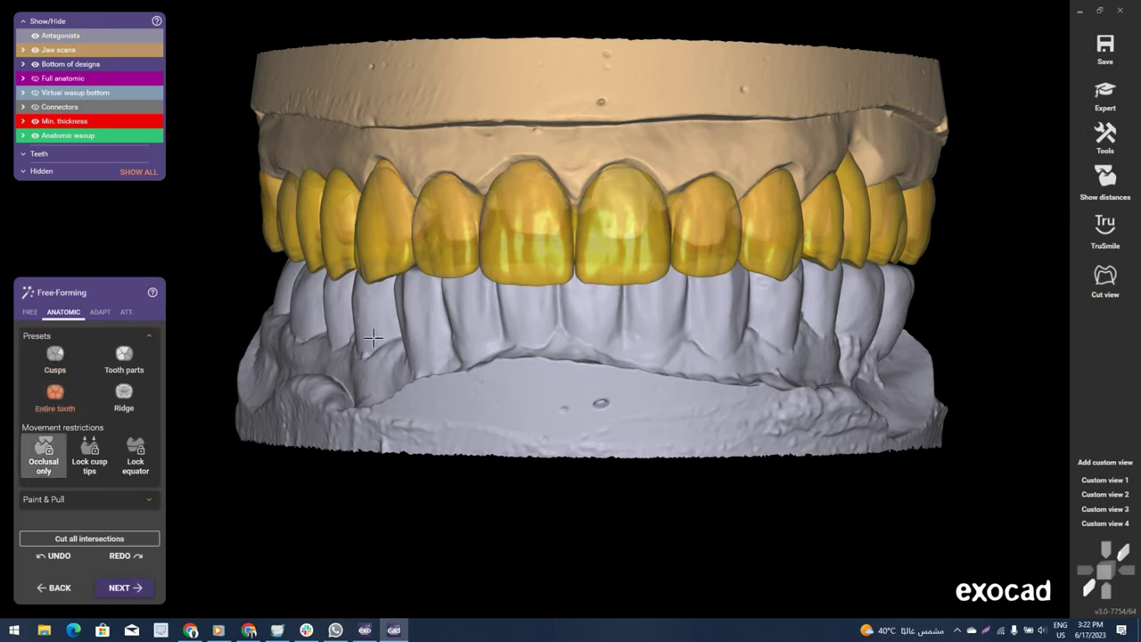
scroll(514, 288, up, 3)
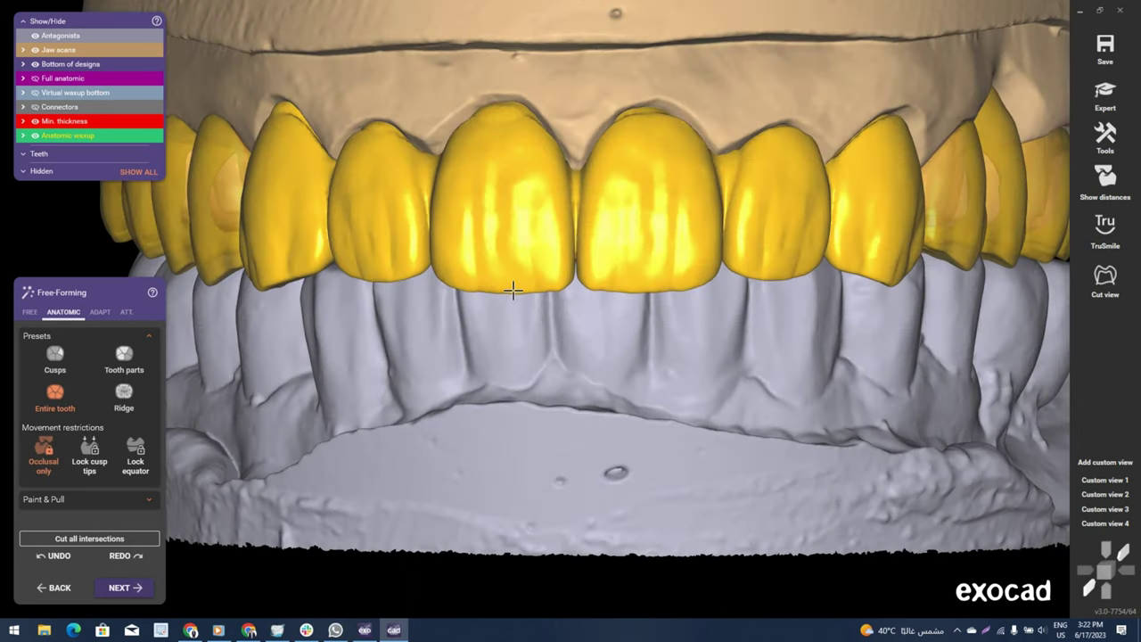
scroll(513, 288, up, 2)
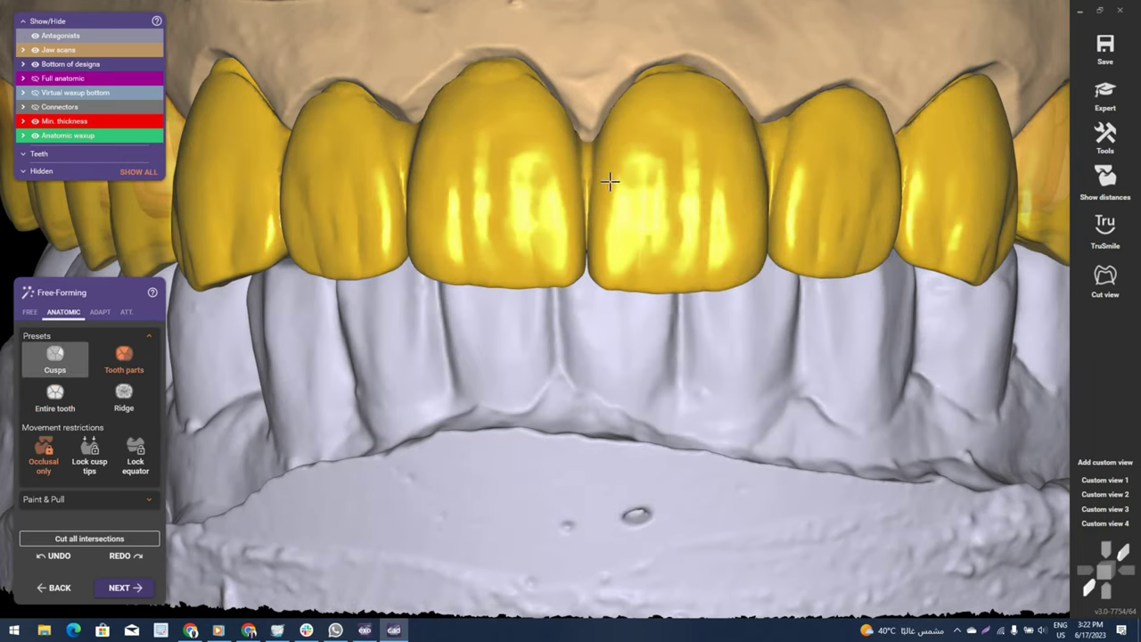
scroll(615, 158, up, 3)
scroll(614, 156, up, 2)
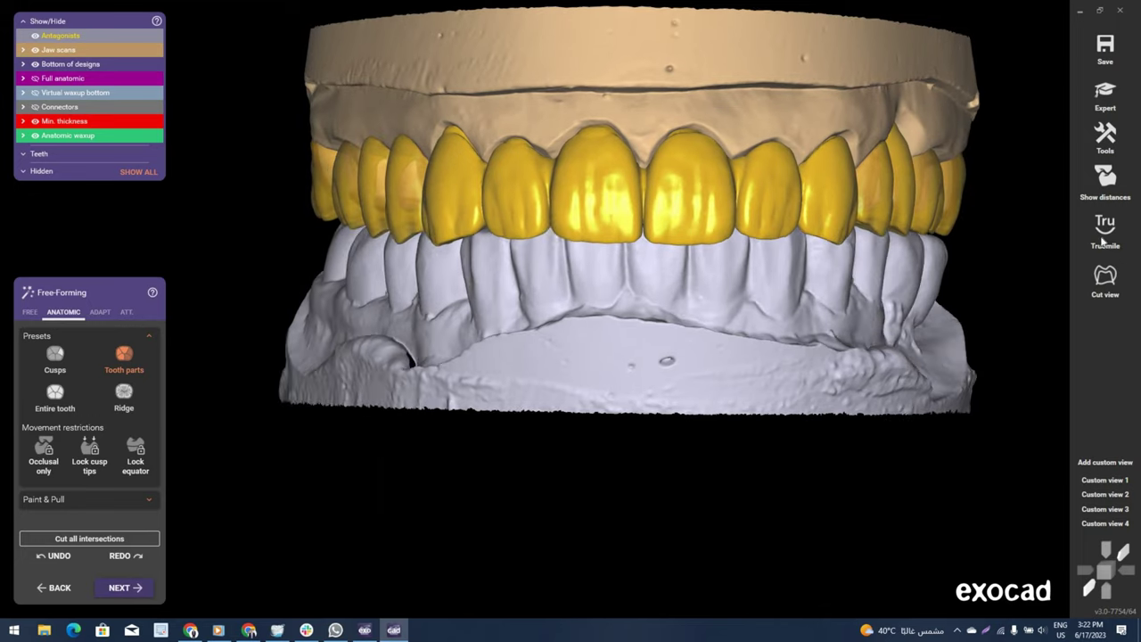
click(1103, 232)
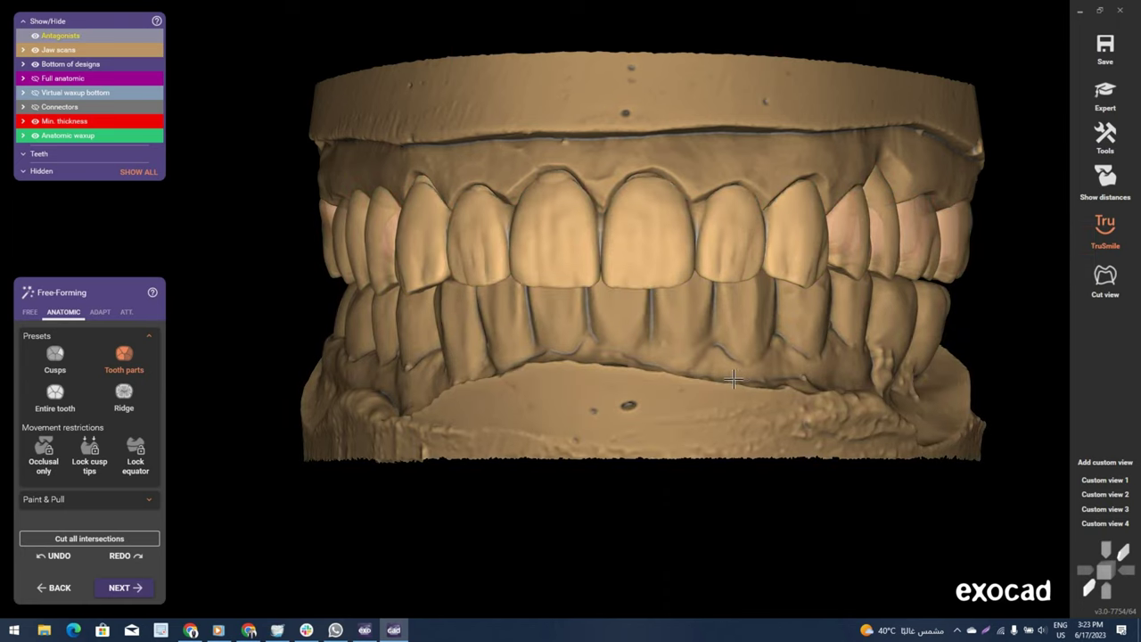
Orbit the TruSmile-rendered waxup, then review it from Custom views 1 through 4.
right_drag(733, 379, 554, 361)
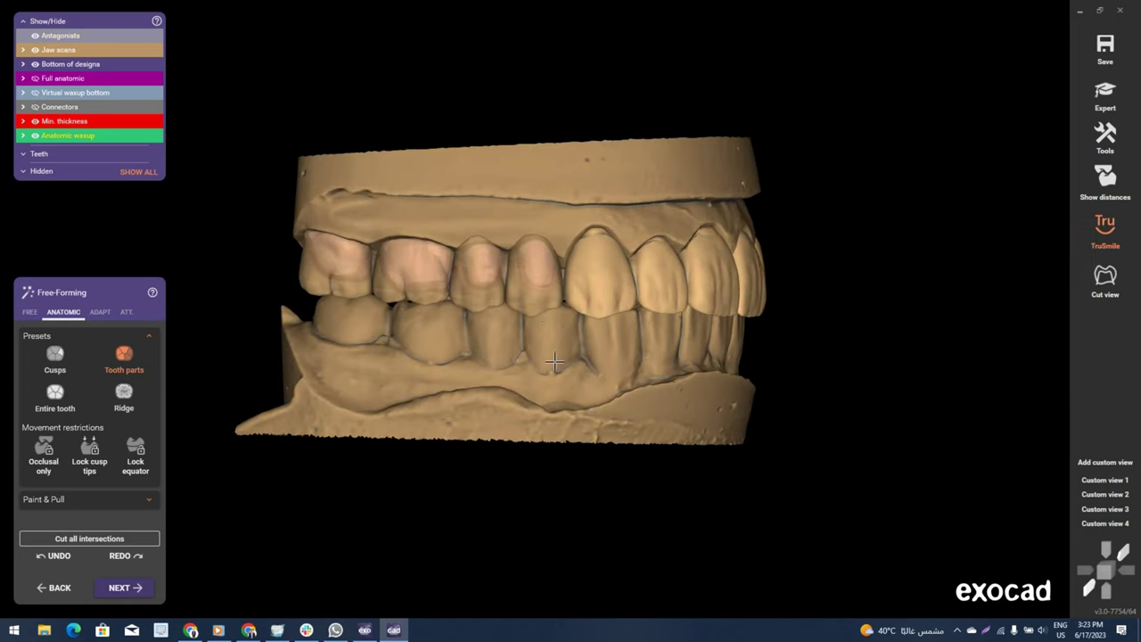
scroll(555, 361, up, 2)
scroll(649, 409, up, 2)
scroll(648, 409, down, 1)
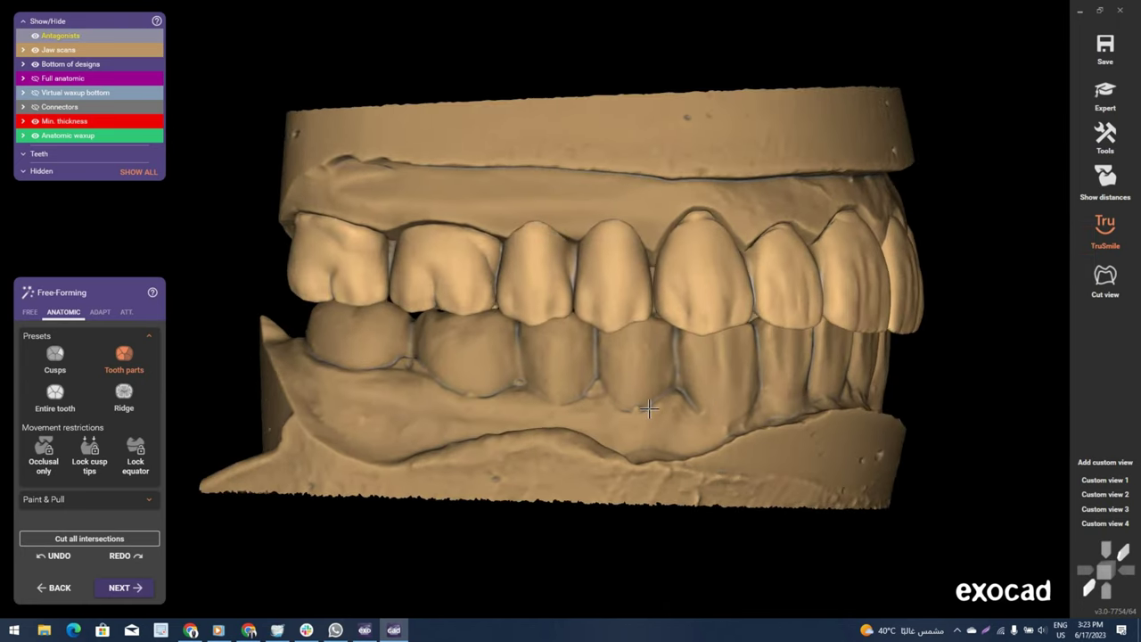
right_drag(649, 408, 731, 392)
click(1106, 480)
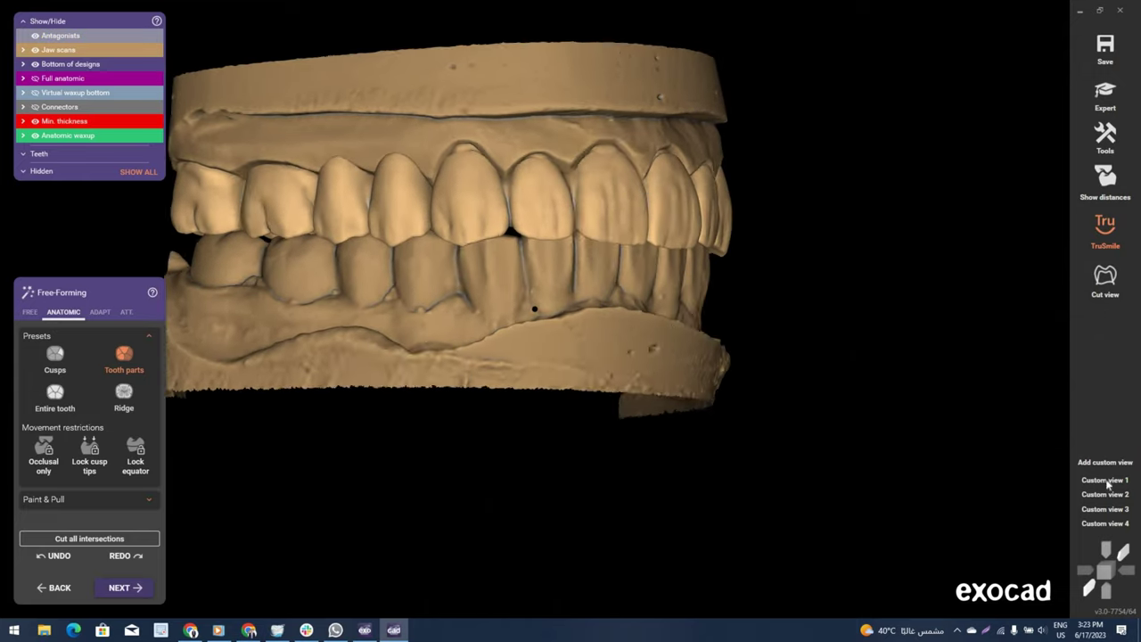
click(1108, 525)
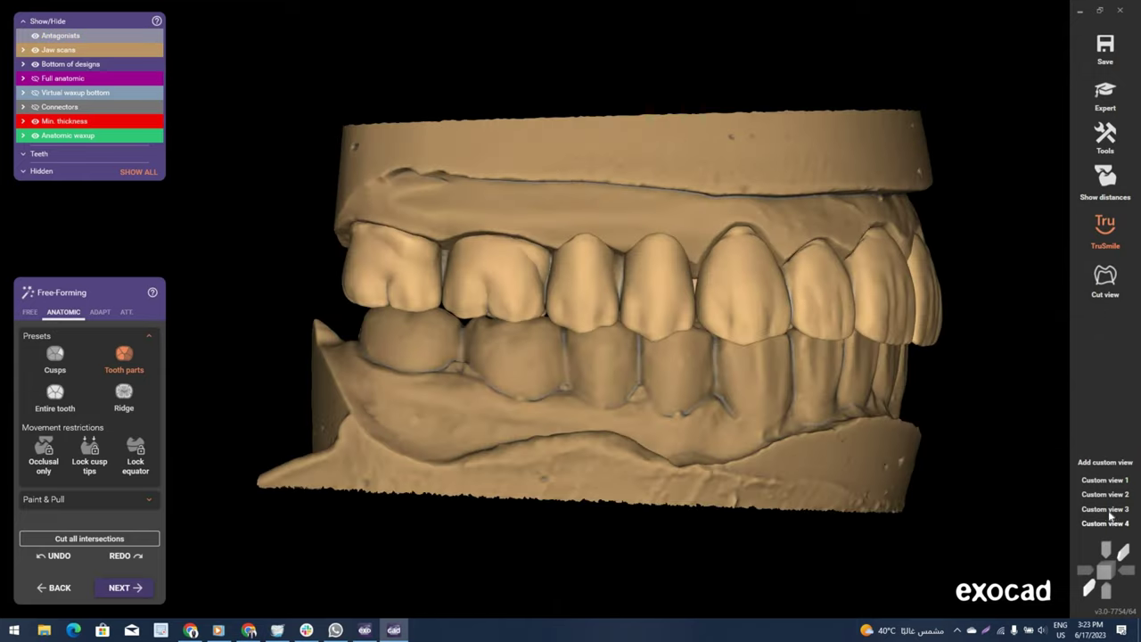
click(1109, 510)
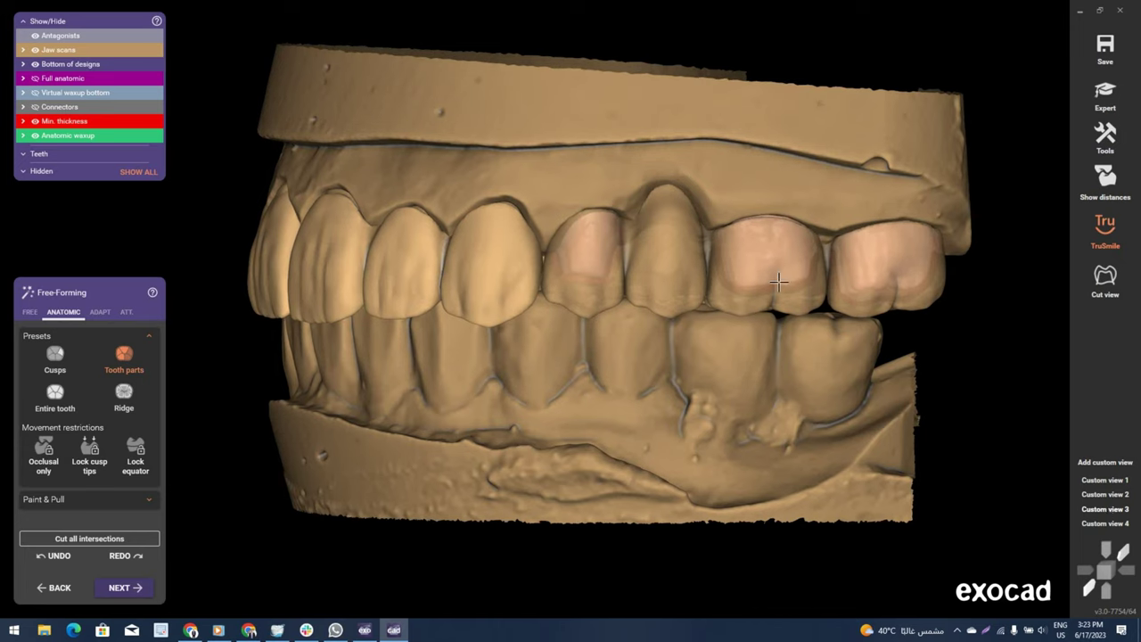
click(1101, 496)
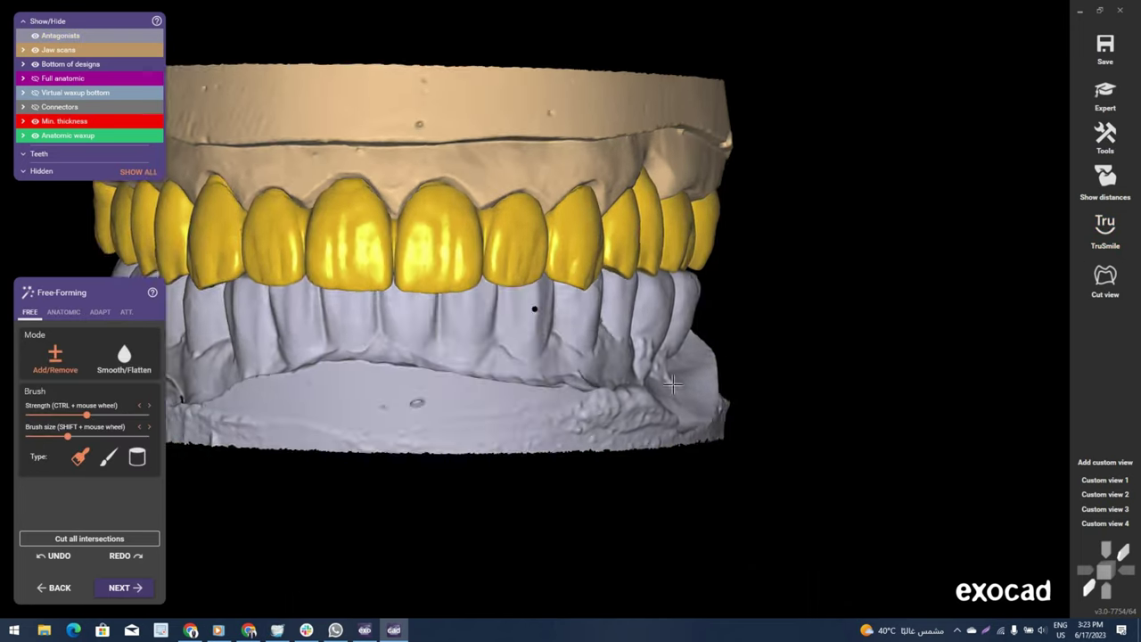
Hide the lower jaw and smooth the first contact area between two posterior crowns.
right_drag(535, 306, 609, 272)
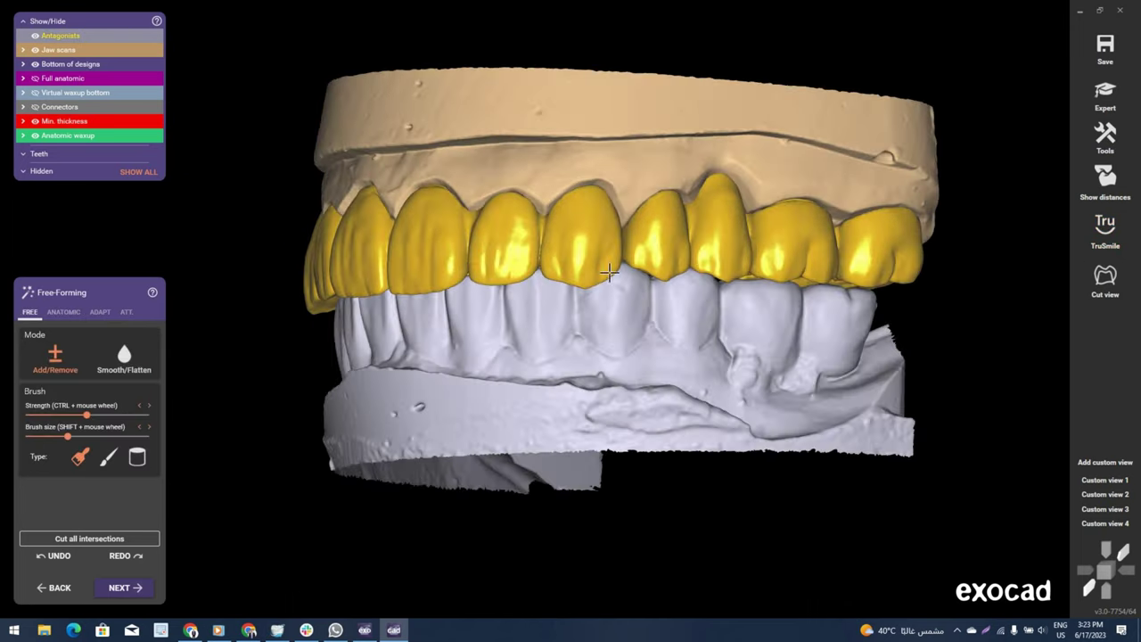
key(a)
mouse_move(678, 285)
right_down()
mouse_move(793, 388)
mouse_move(464, 419)
right_up()
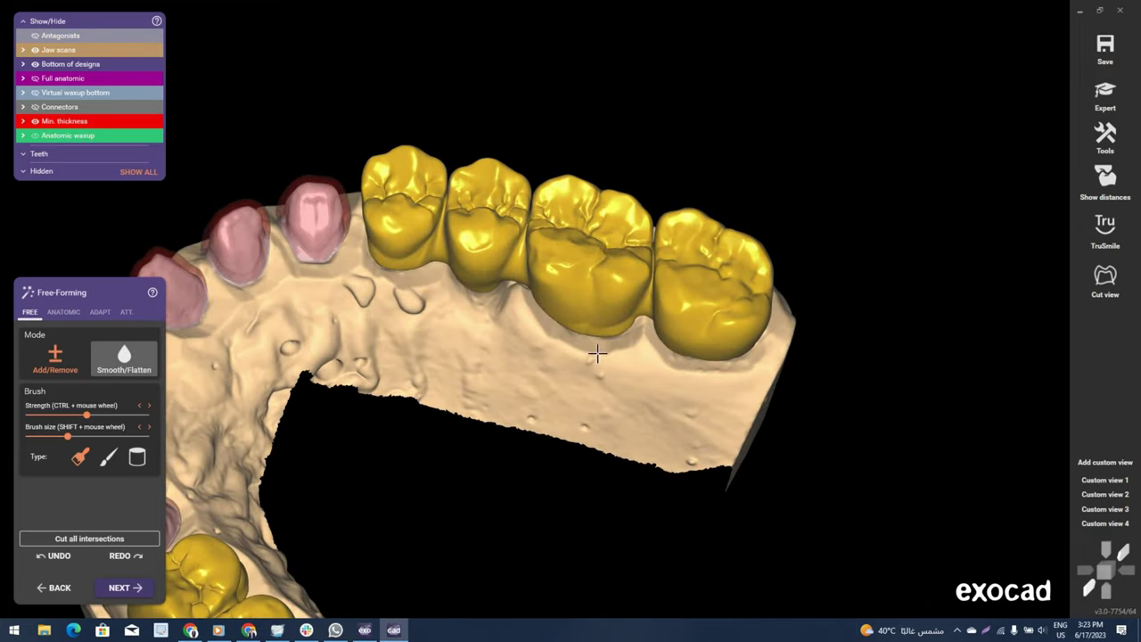
scroll(613, 303, up, 1)
scroll(624, 285, up, 2)
scroll(637, 259, up, 2)
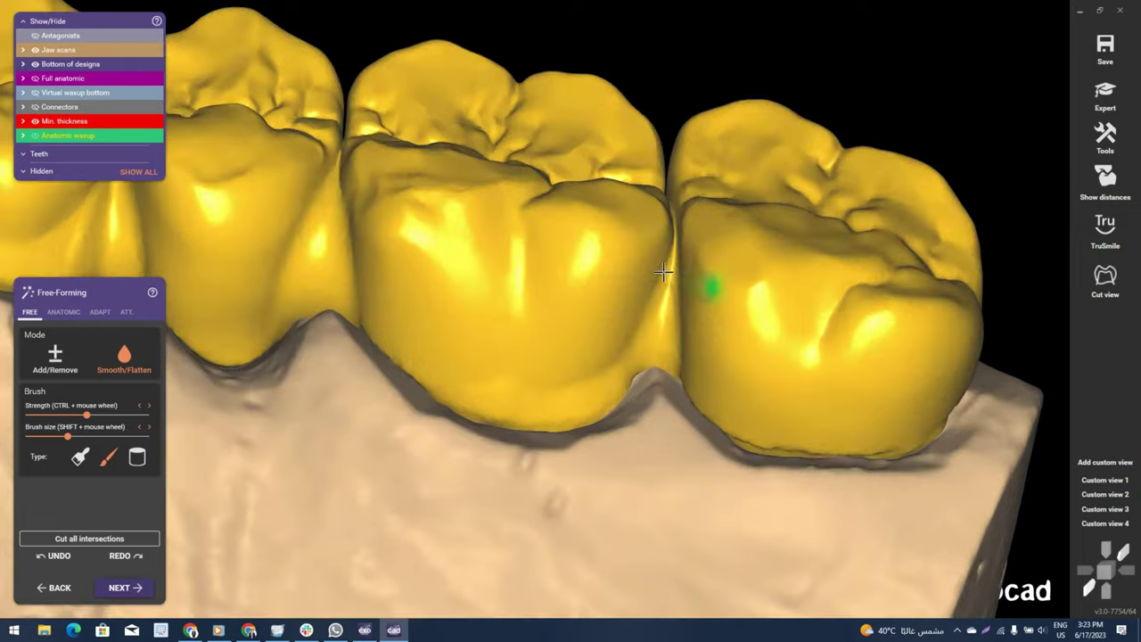
scroll(704, 285, up, 2)
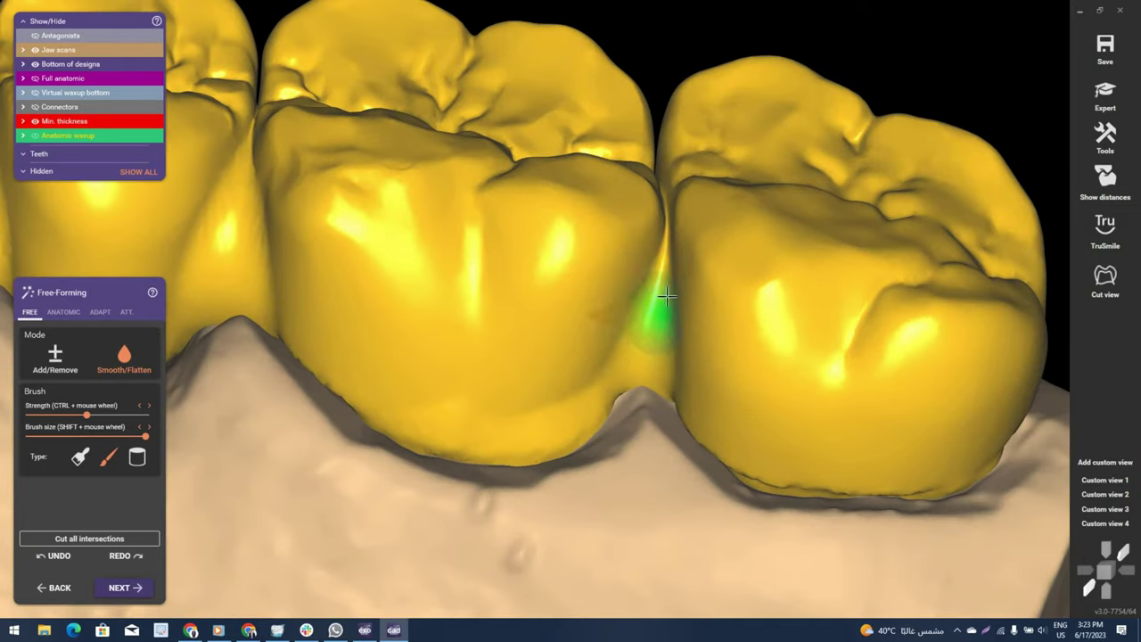
right_drag(667, 296, 655, 290)
shift+scroll(654, 289, down, 1)
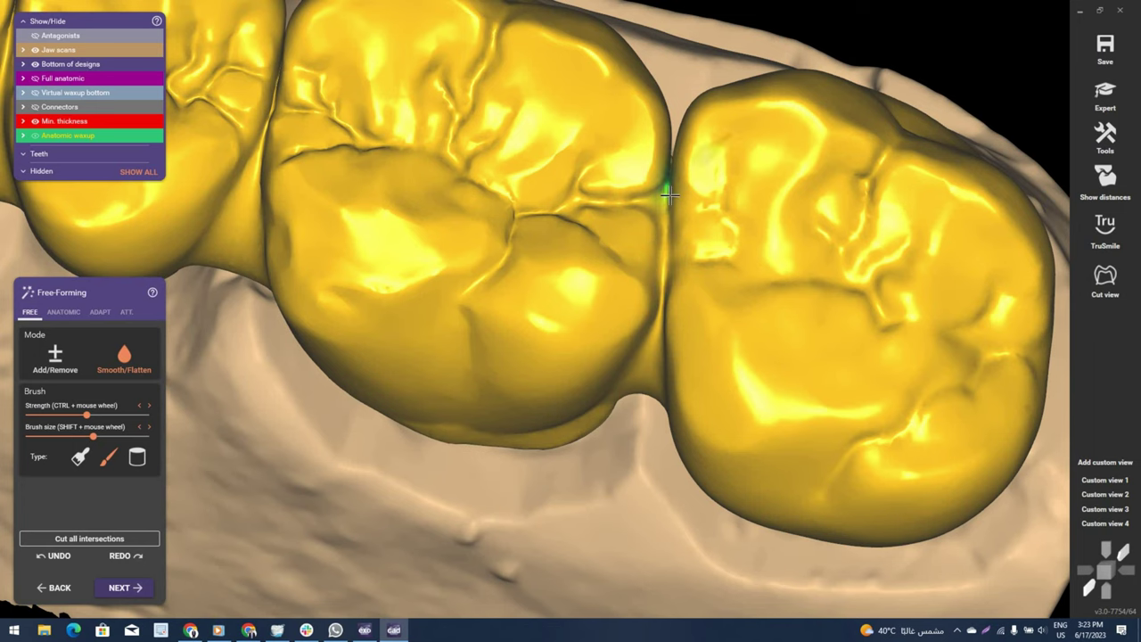
right_drag(648, 293, 664, 297)
shift+scroll(665, 297, up, 2)
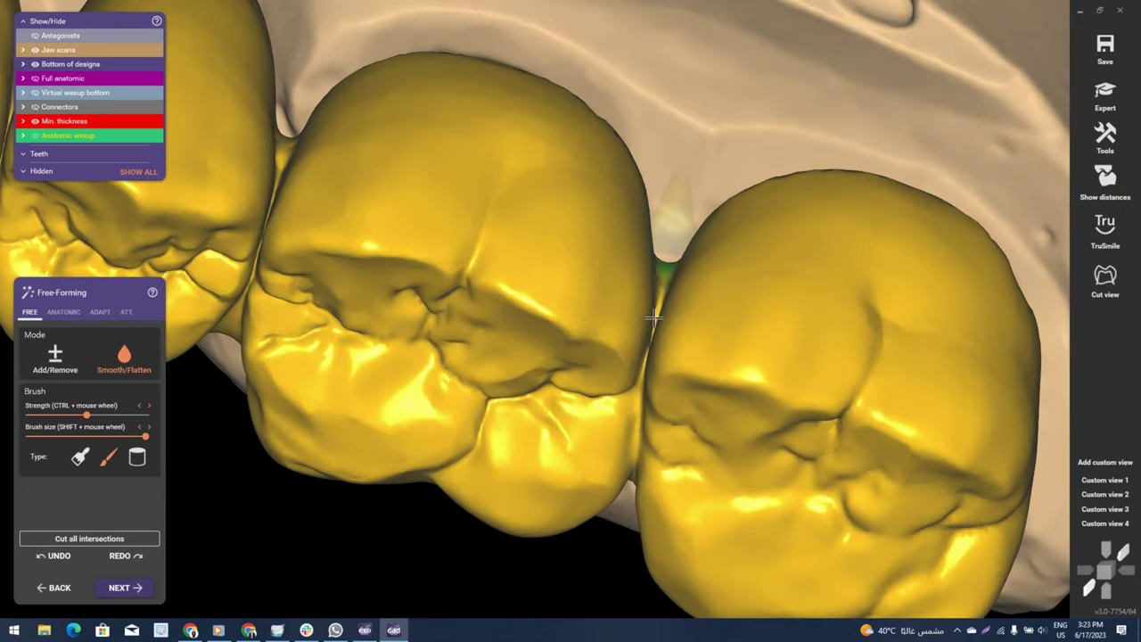
drag(654, 322, 648, 335)
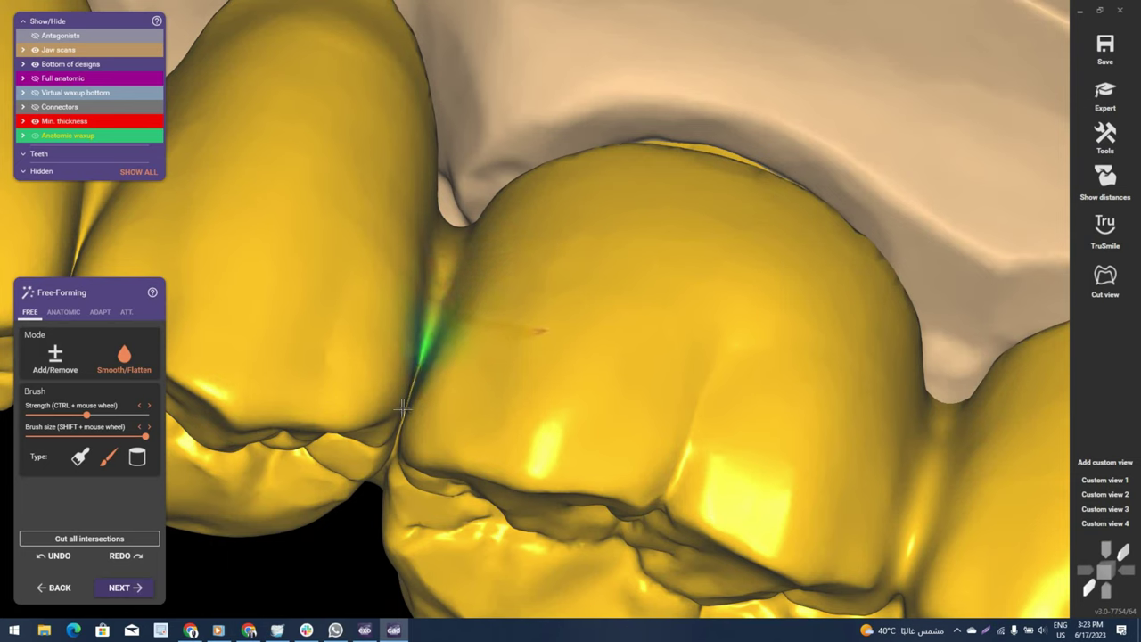
Smooth and fill the gap at the next crown contact, working from below the bridge.
shift+scroll(441, 282, down, 2)
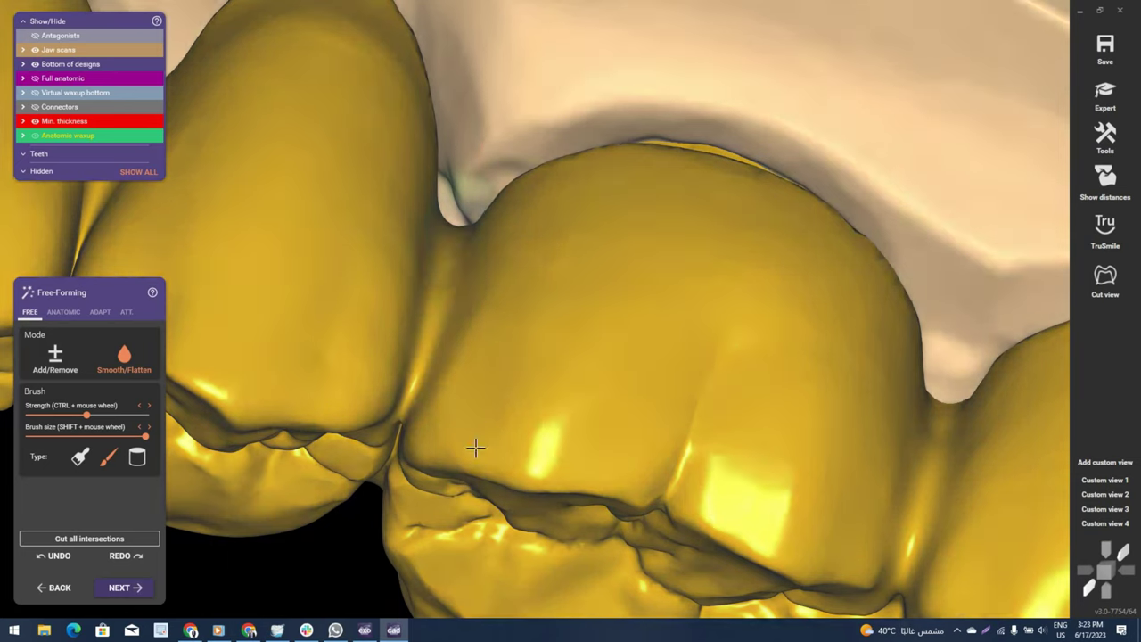
right_drag(474, 448, 395, 382)
scroll(416, 364, up, 2)
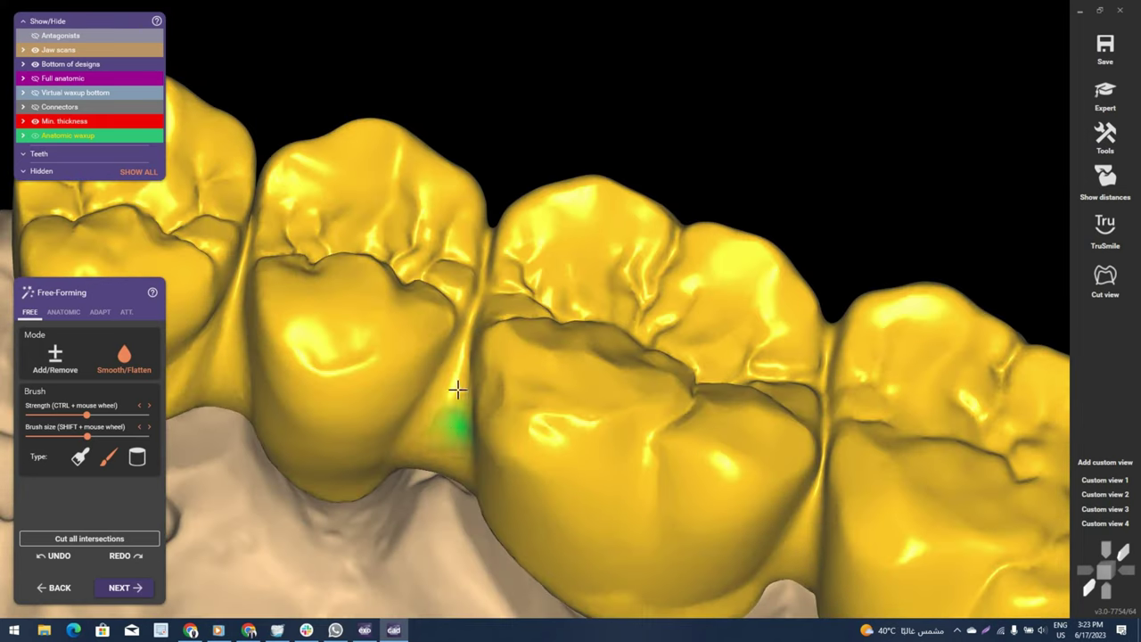
right_drag(485, 363, 533, 340)
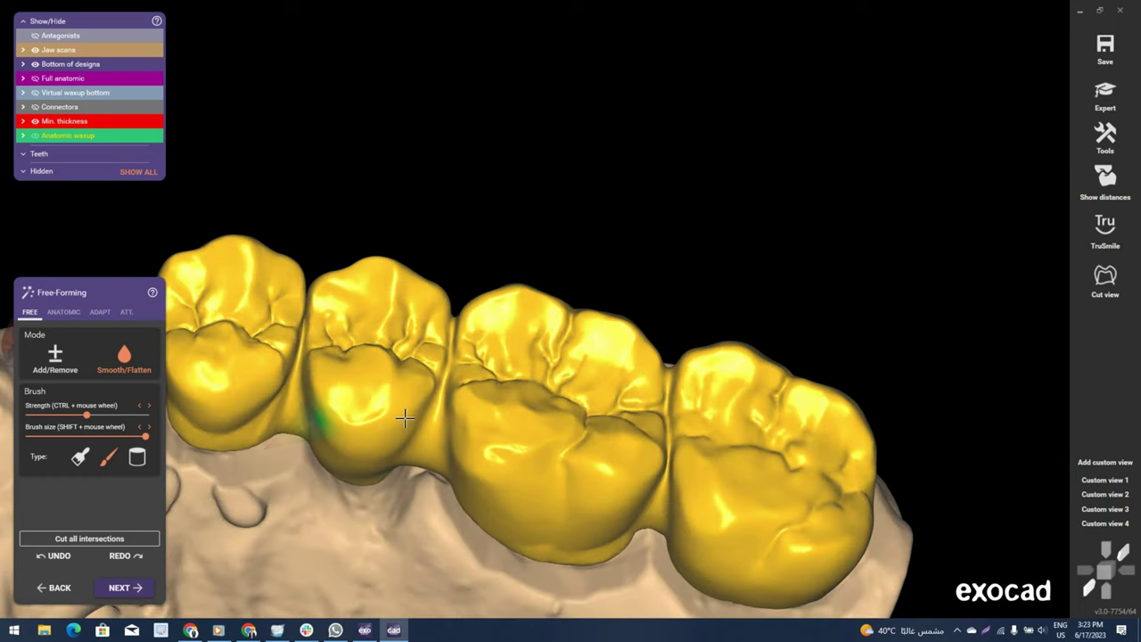
mouse_move(405, 417)
right_down()
mouse_move(452, 283)
mouse_move(446, 357)
mouse_move(461, 193)
mouse_move(459, 204)
right_up()
scroll(452, 283, up, 3)
scroll(548, 288, up, 3)
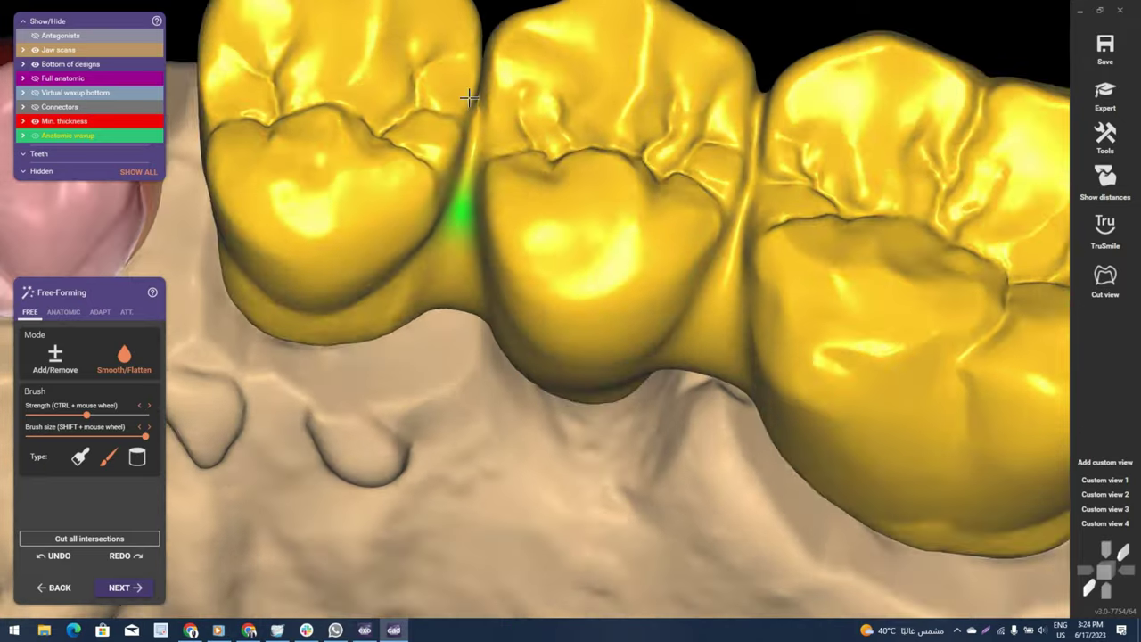
mouse_move(454, 128)
right_down()
mouse_move(586, 146)
mouse_move(598, 108)
right_up()
shift+scroll(561, 203, up, 3)
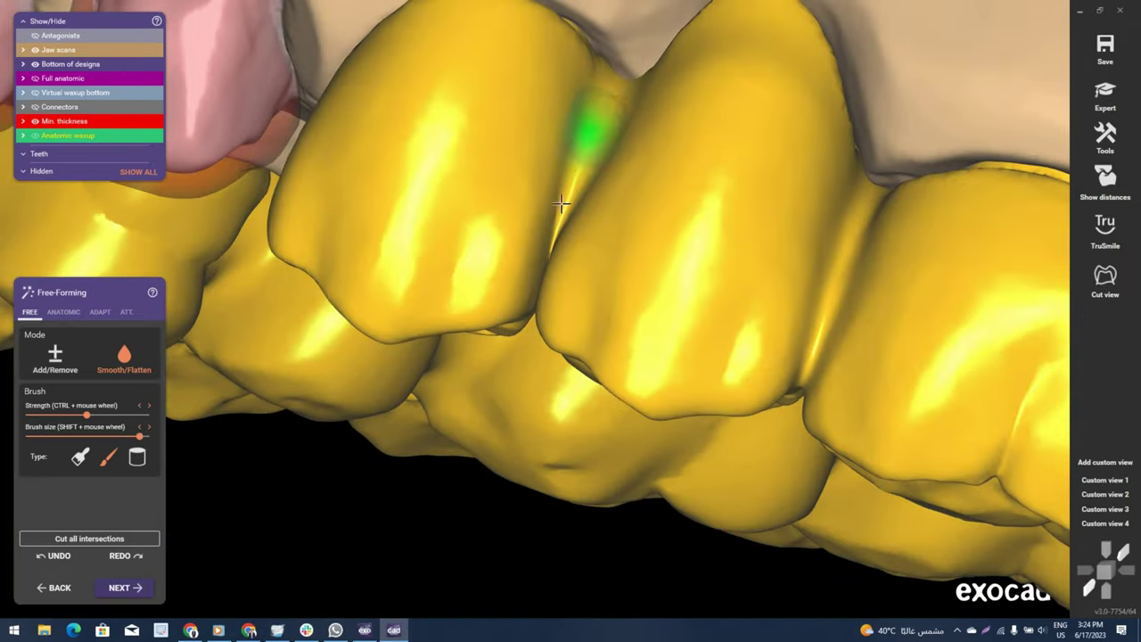
drag(564, 236, 569, 225)
Smooth the crown surface near the contact beside the pink die, then view the whole arch.
mouse_move(588, 235)
right_down()
mouse_move(565, 224)
mouse_move(571, 288)
mouse_move(530, 282)
mouse_move(546, 267)
mouse_move(546, 238)
right_up()
shift+scroll(526, 278, down, 2)
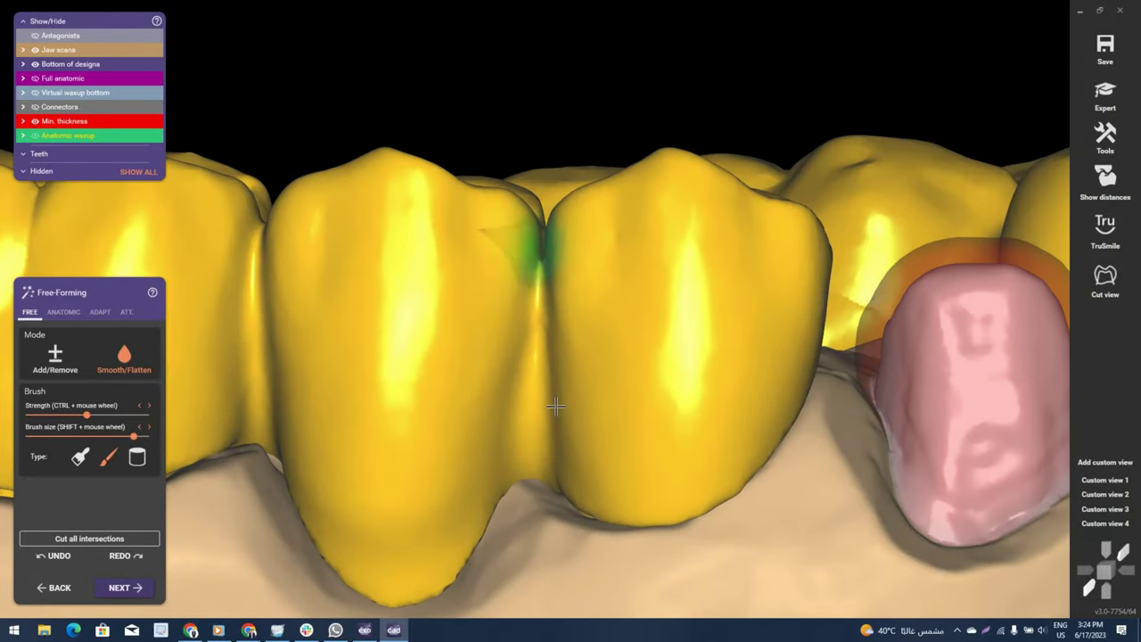
right_drag(556, 407, 637, 309)
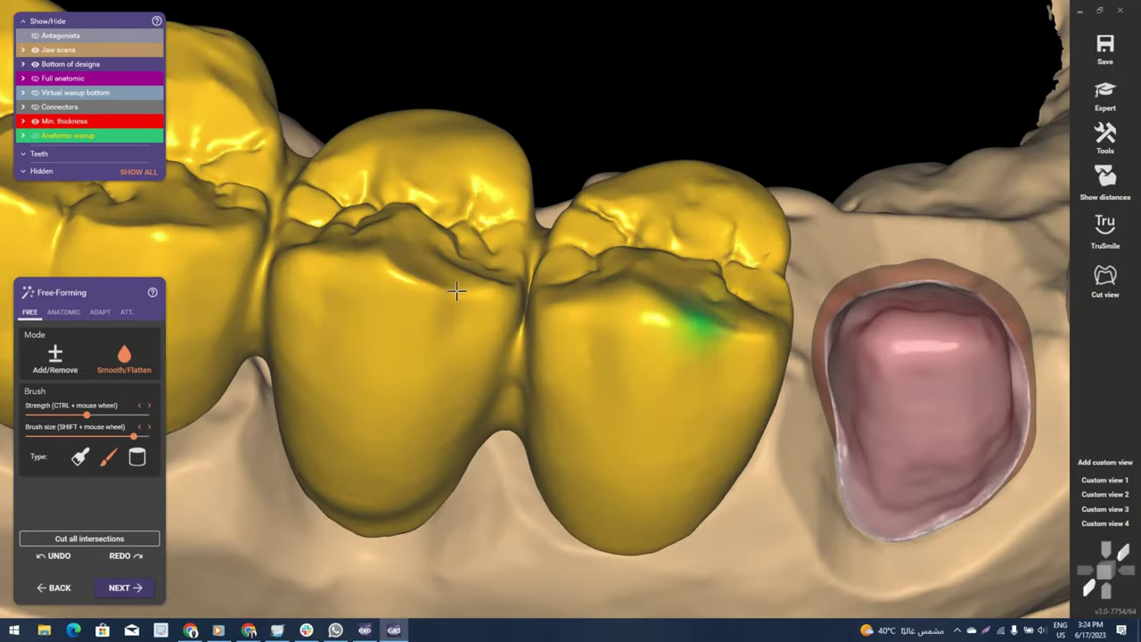
right_drag(523, 306, 525, 312)
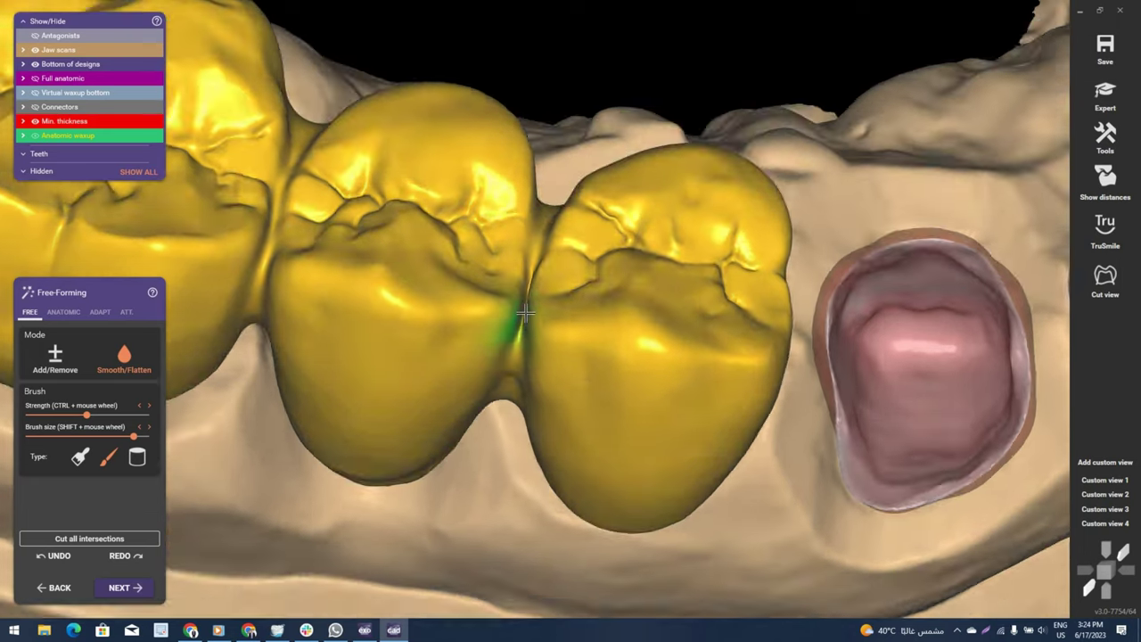
shift+scroll(525, 311, down, 2)
scroll(523, 304, down, 2)
scroll(523, 303, up, 6)
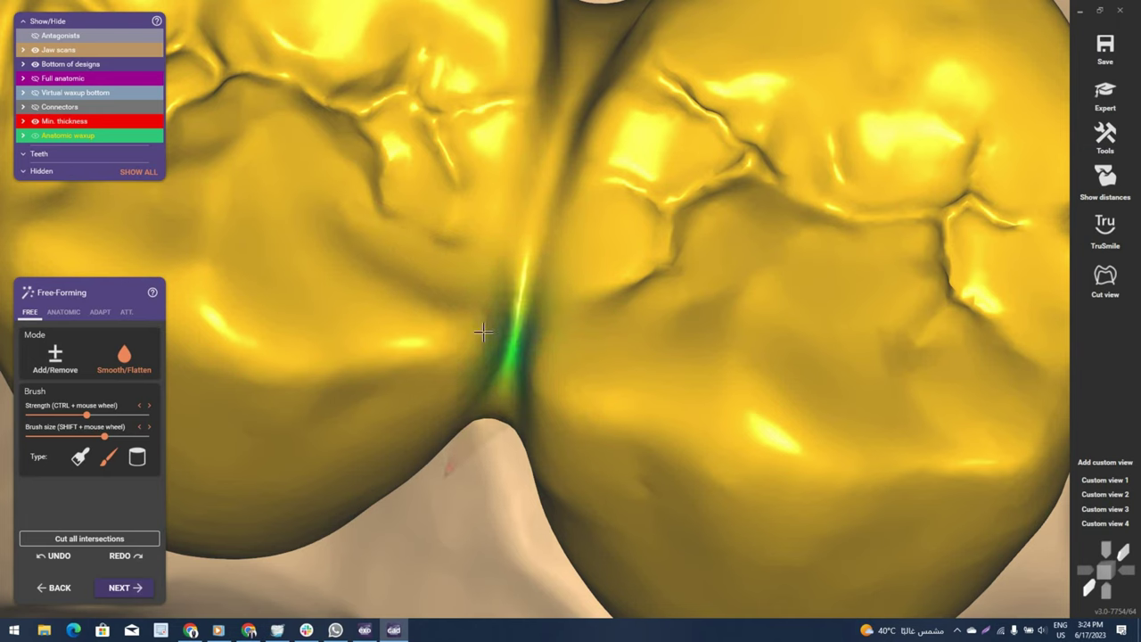
scroll(601, 377, down, 3)
scroll(601, 377, down, 3)
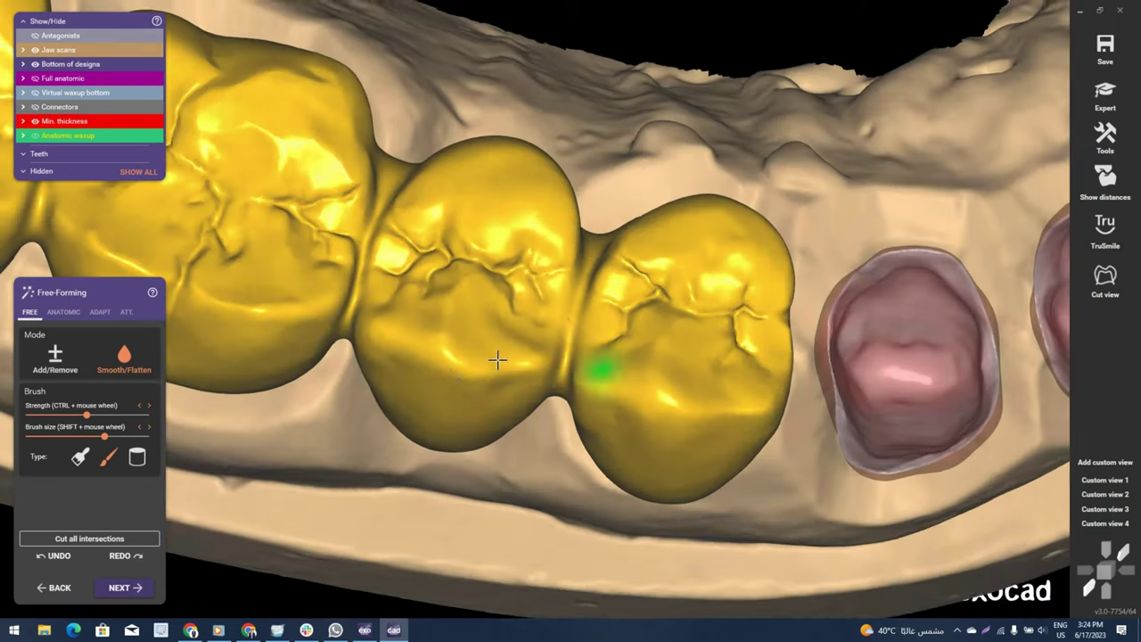
scroll(663, 315, down, 1)
right_drag(663, 315, 523, 306)
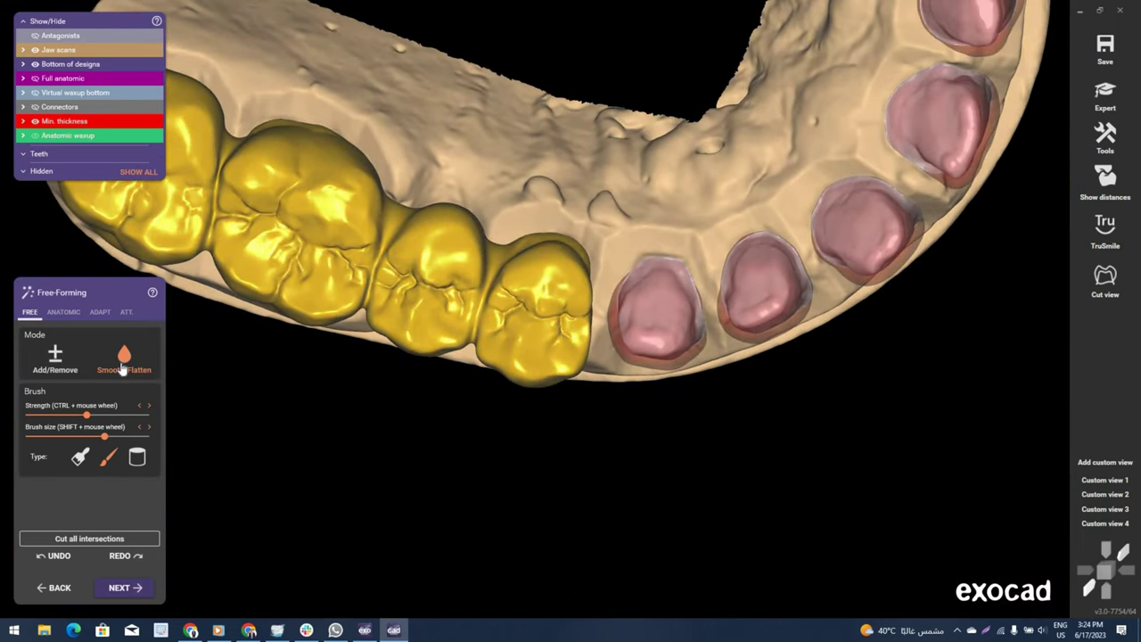
click(122, 368)
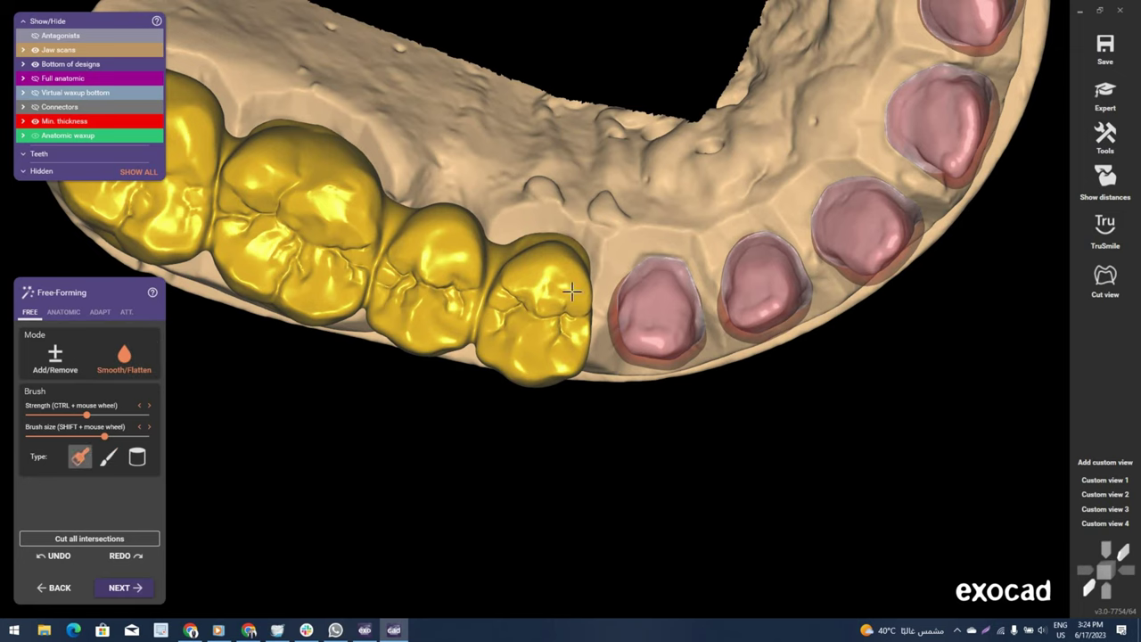
Blend the built-up area on the last molar with the Smooth/Flatten brush.
scroll(588, 234, up, 3)
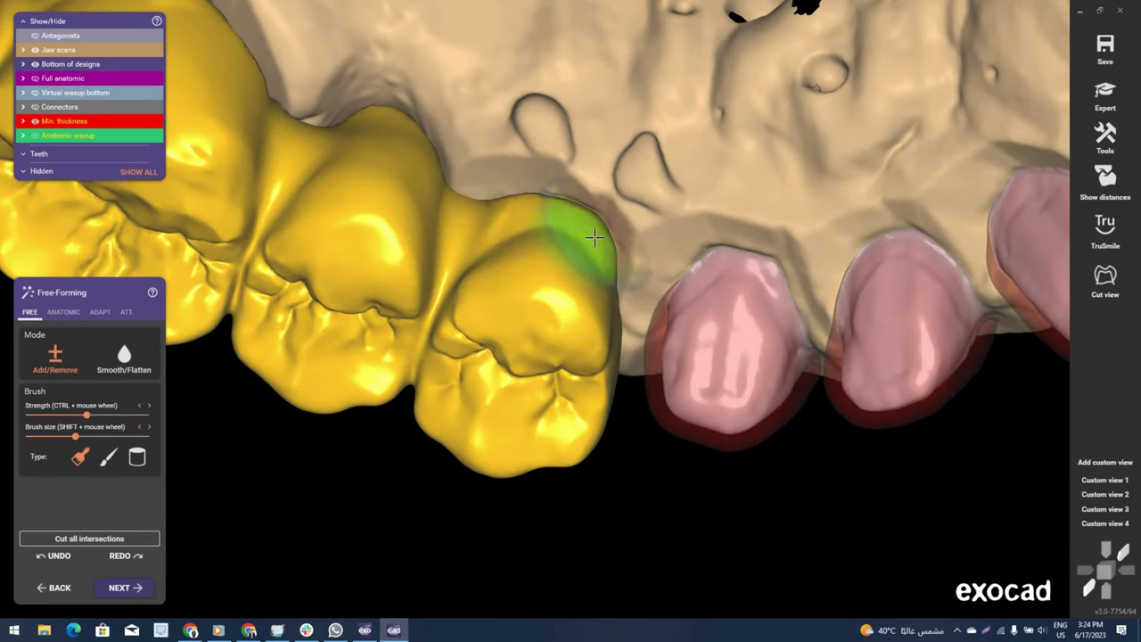
ctrl+scroll(594, 236, up, 2)
shift+scroll(591, 246, down, 2)
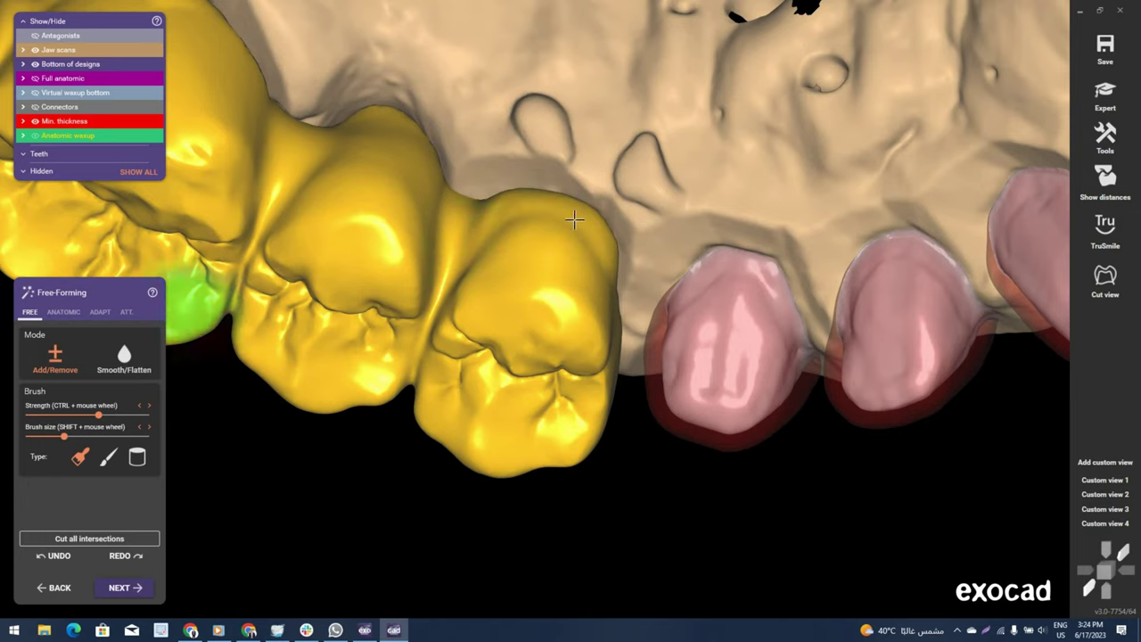
scroll(186, 337, up, 2)
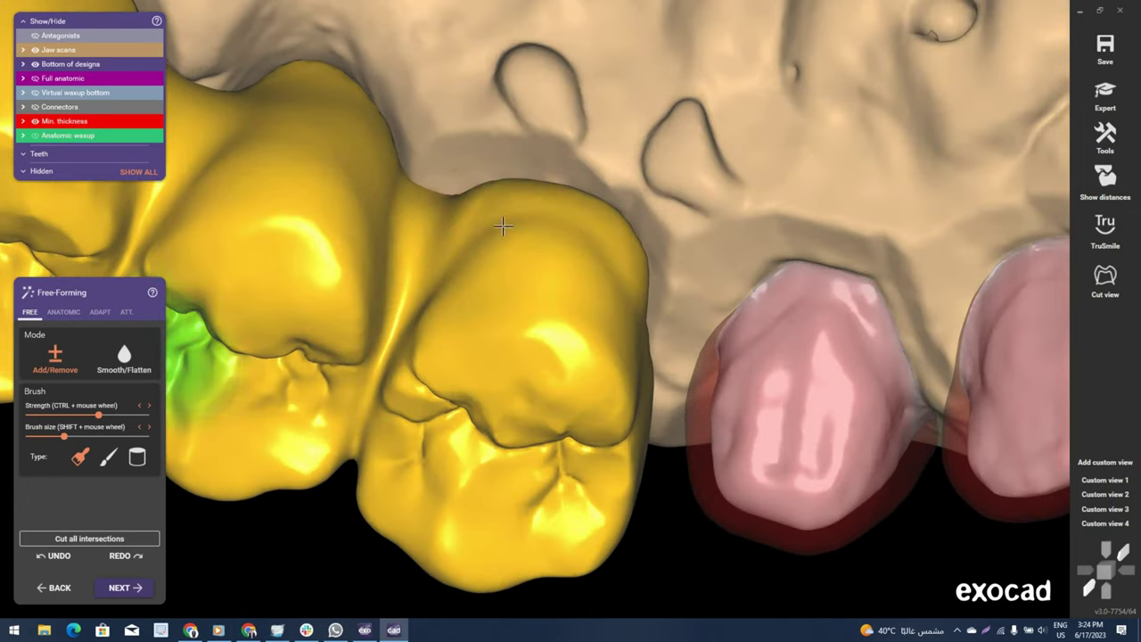
click(124, 357)
right_drag(603, 242, 547, 224)
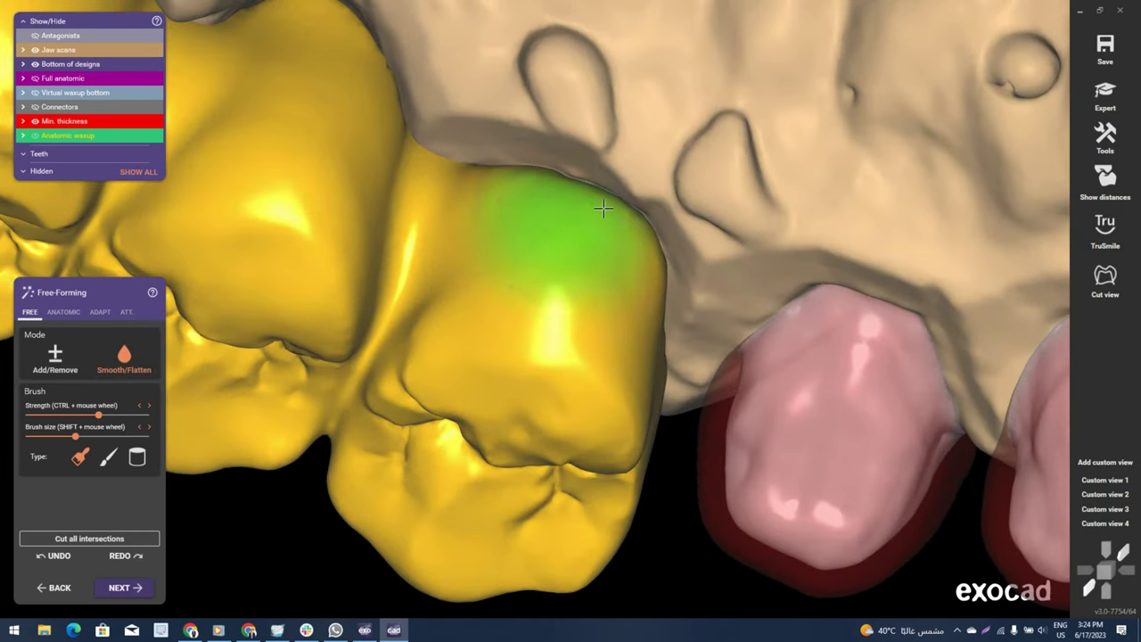
Hide the jaw scan and reposition the bridge lower in the view.
scroll(634, 203, down, 3)
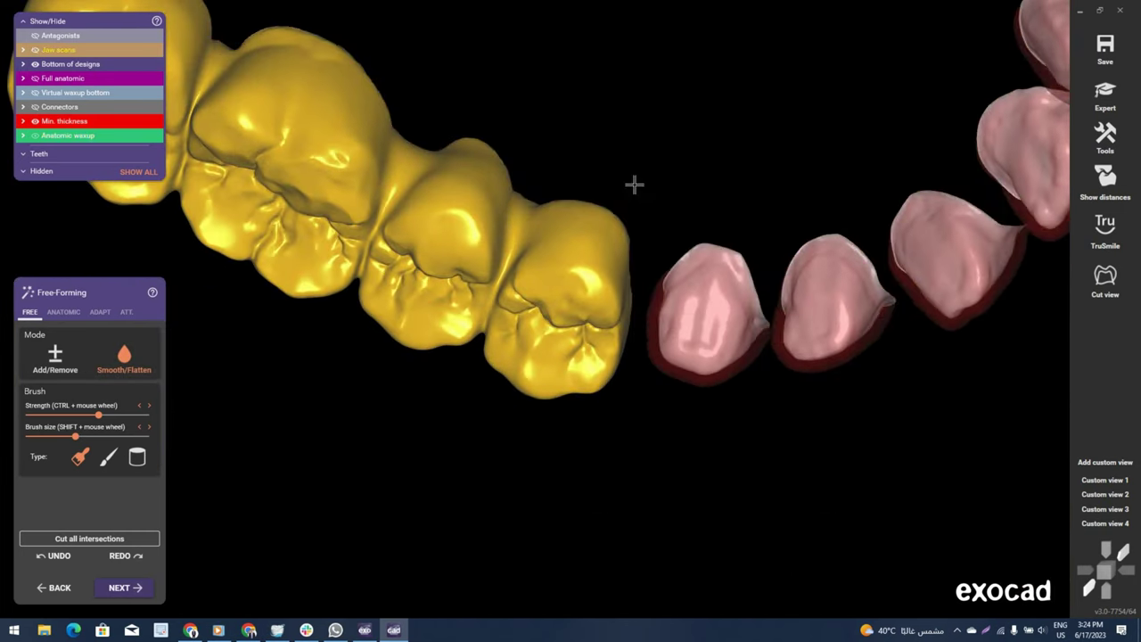
mouse_move(634, 184)
right_down()
mouse_move(772, 609)
mouse_move(780, 600)
mouse_move(675, 362)
right_up()
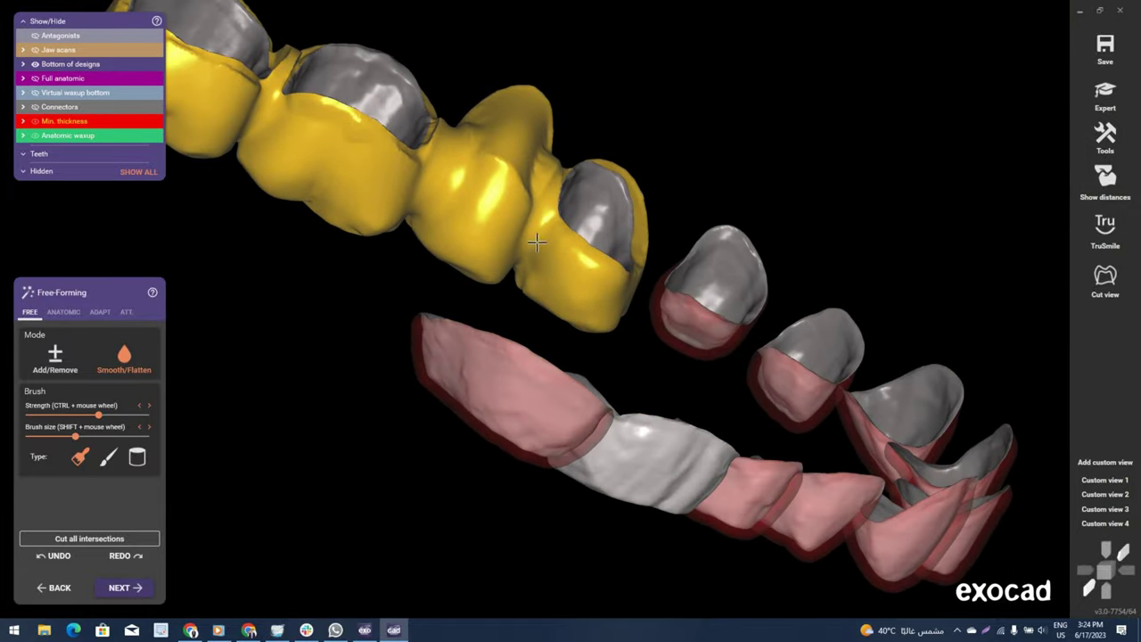
mouse_move(594, 414)
right_down()
mouse_move(525, 240)
mouse_move(769, 375)
mouse_move(775, 339)
mouse_move(650, 357)
mouse_move(586, 306)
right_up()
scroll(754, 331, up, 3)
scroll(753, 330, up, 2)
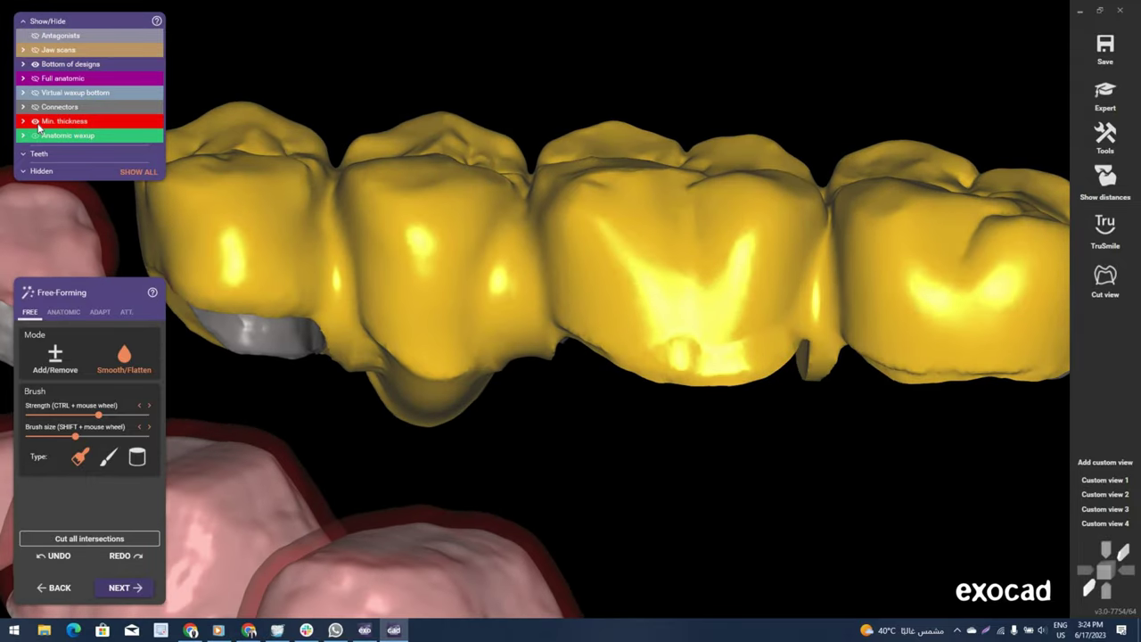
Turn off the minimum-thickness colouring and bring a crown's lower edge into view.
click(36, 121)
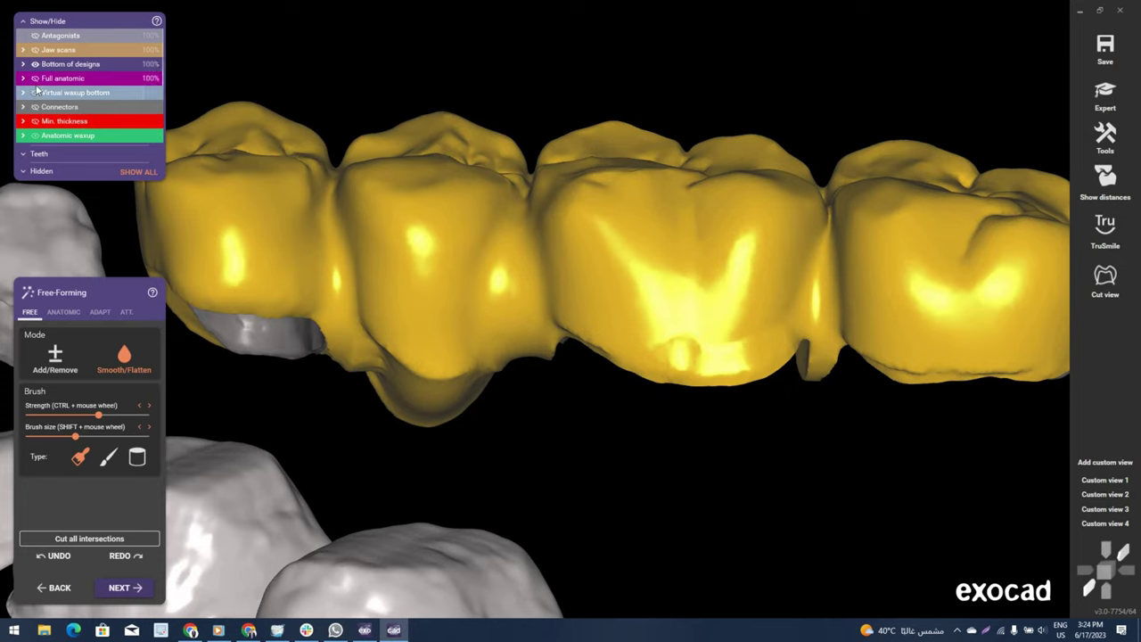
right_drag(482, 314, 648, 351)
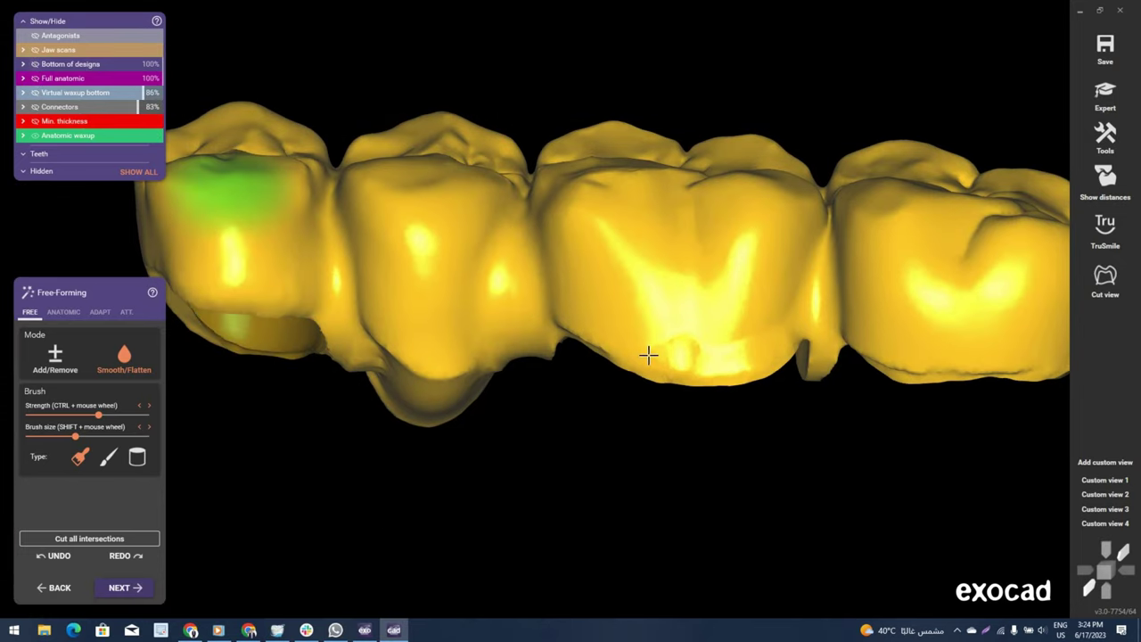
scroll(650, 349, down, 2)
scroll(636, 324, up, 3)
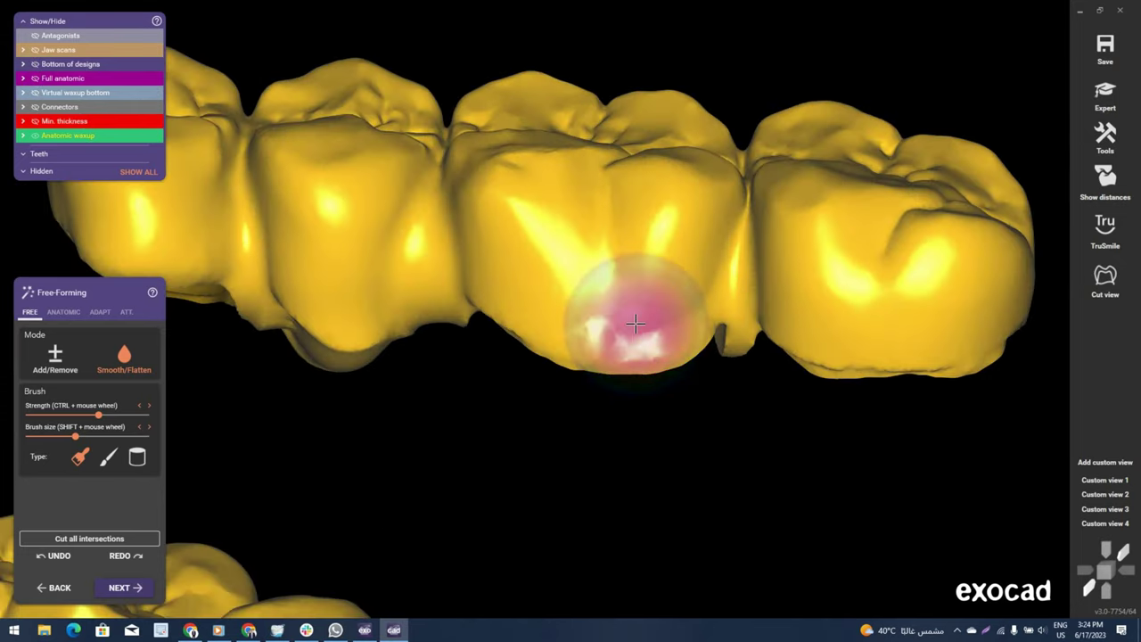
Smooth the connector beside the prepared tooth from underneath the bridge.
key(super+space)
mouse_move(420, 490)
right_down()
mouse_move(293, 274)
mouse_move(678, 389)
mouse_move(647, 301)
mouse_move(692, 184)
right_up()
scroll(650, 309, up, 3)
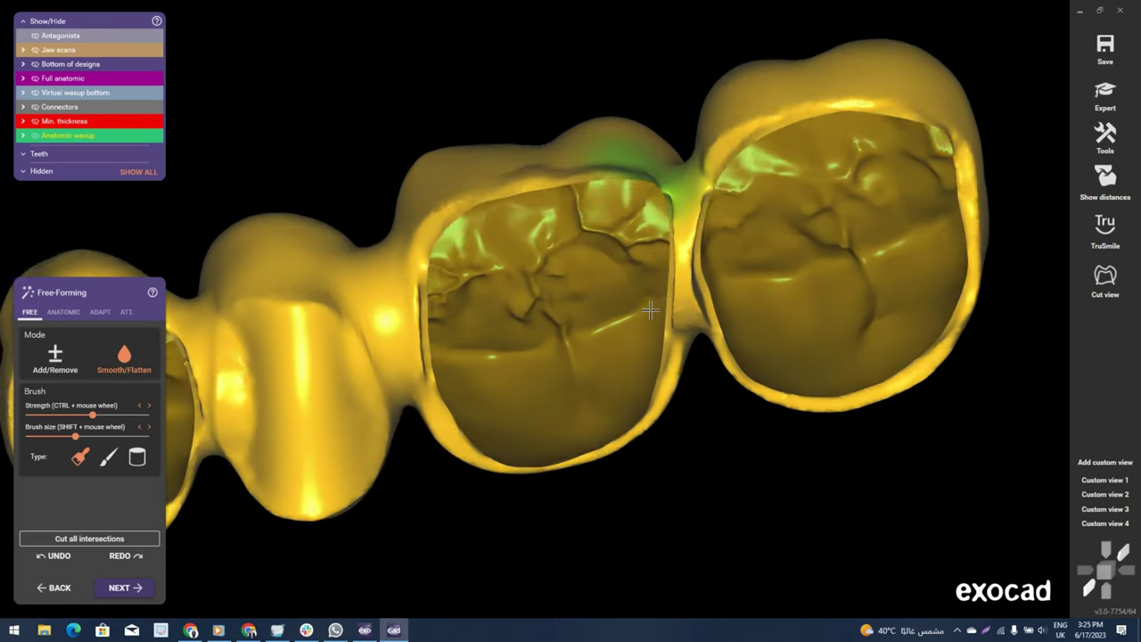
scroll(692, 184, up, 3)
shift+scroll(692, 184, down, 2)
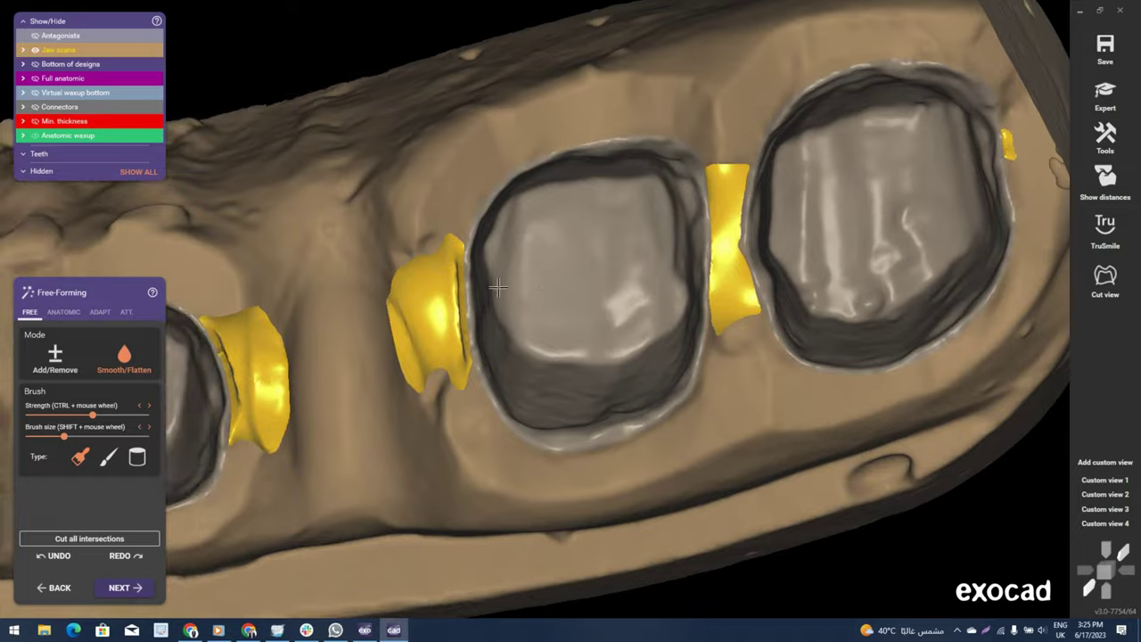
mouse_move(510, 344)
right_down()
mouse_move(497, 318)
mouse_move(526, 326)
right_up()
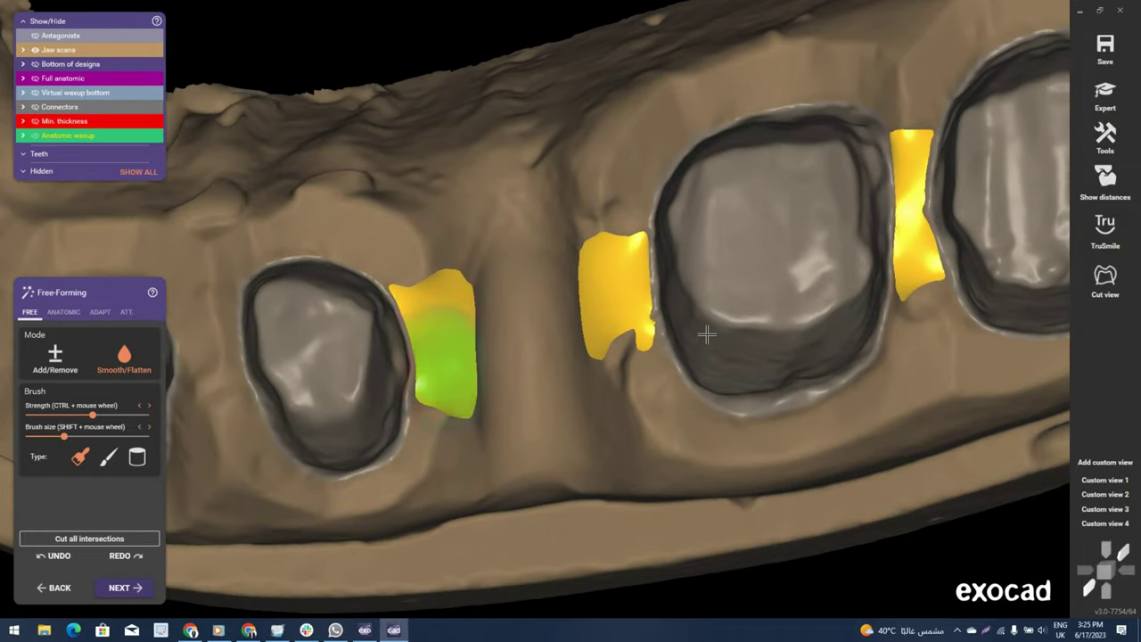
scroll(706, 333, down, 3)
scroll(706, 334, down, 2)
mouse_move(713, 313)
right_down()
mouse_move(790, 258)
mouse_move(680, 457)
mouse_move(624, 420)
mouse_move(595, 331)
mouse_move(446, 267)
right_up()
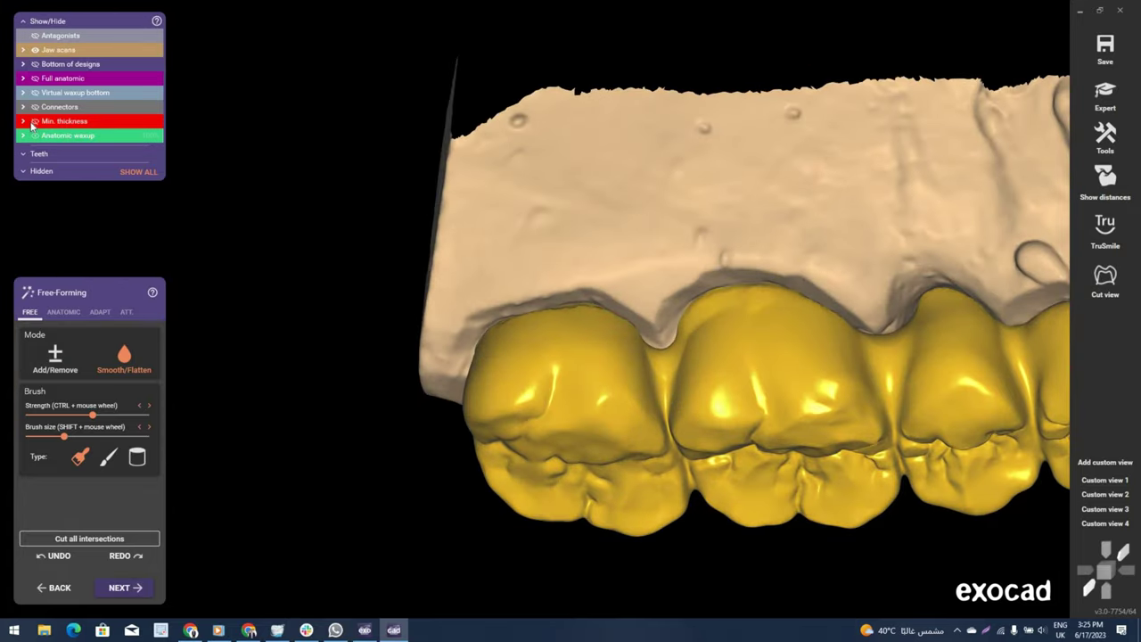
Add wax at the middle crowns' contact with Add/Remove, then blend it with Smooth/Flatten.
scroll(615, 334, up, 2)
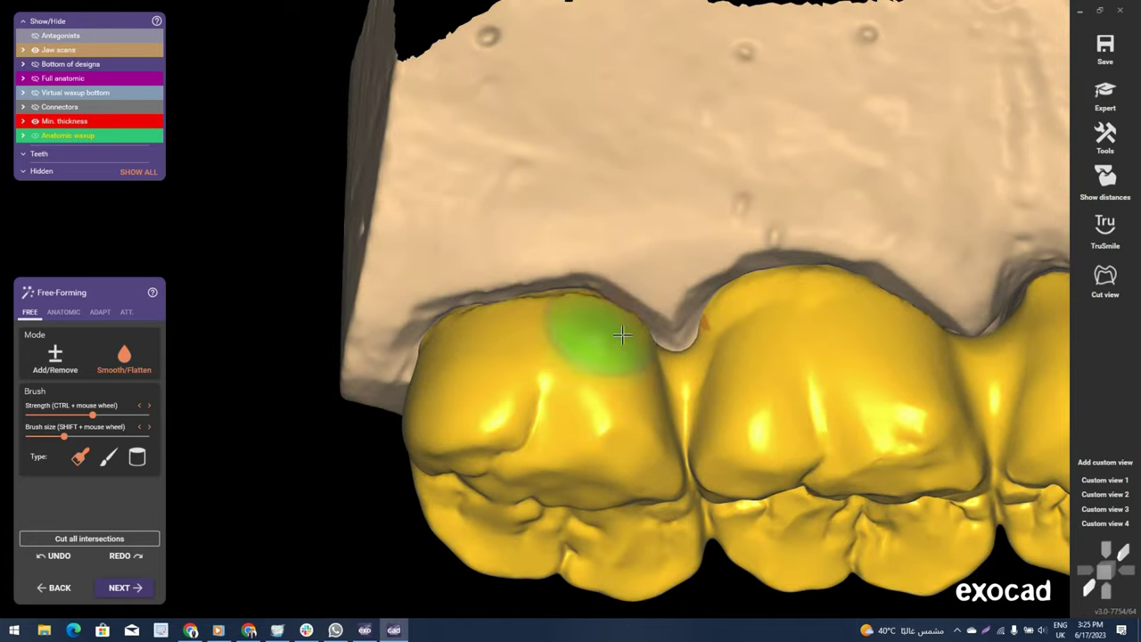
scroll(492, 319, up, 1)
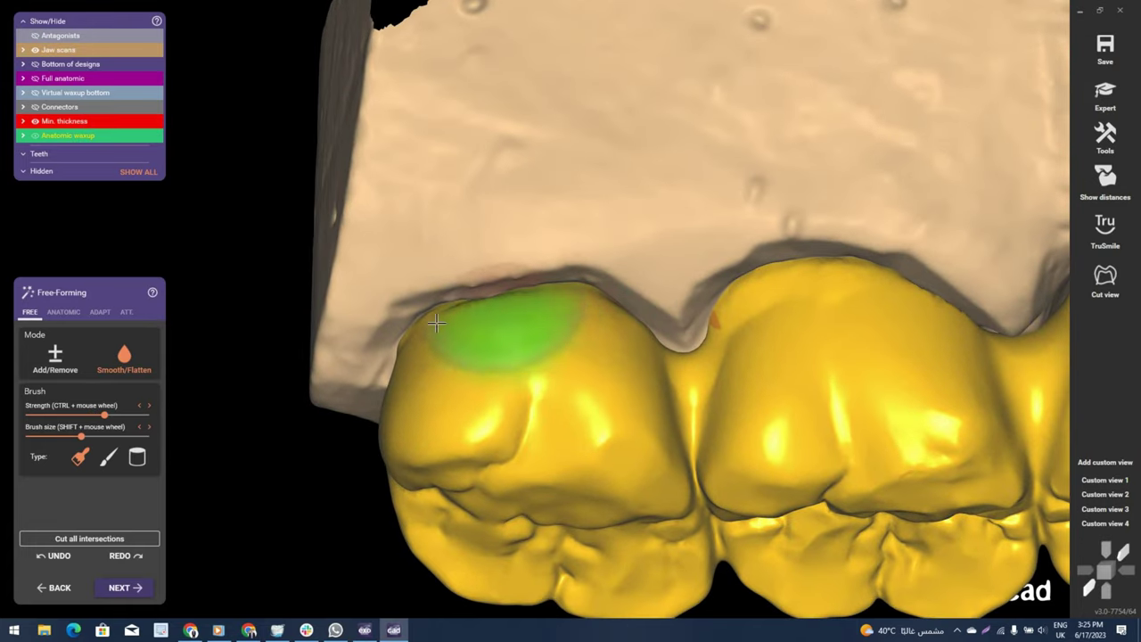
scroll(655, 308, down, 3)
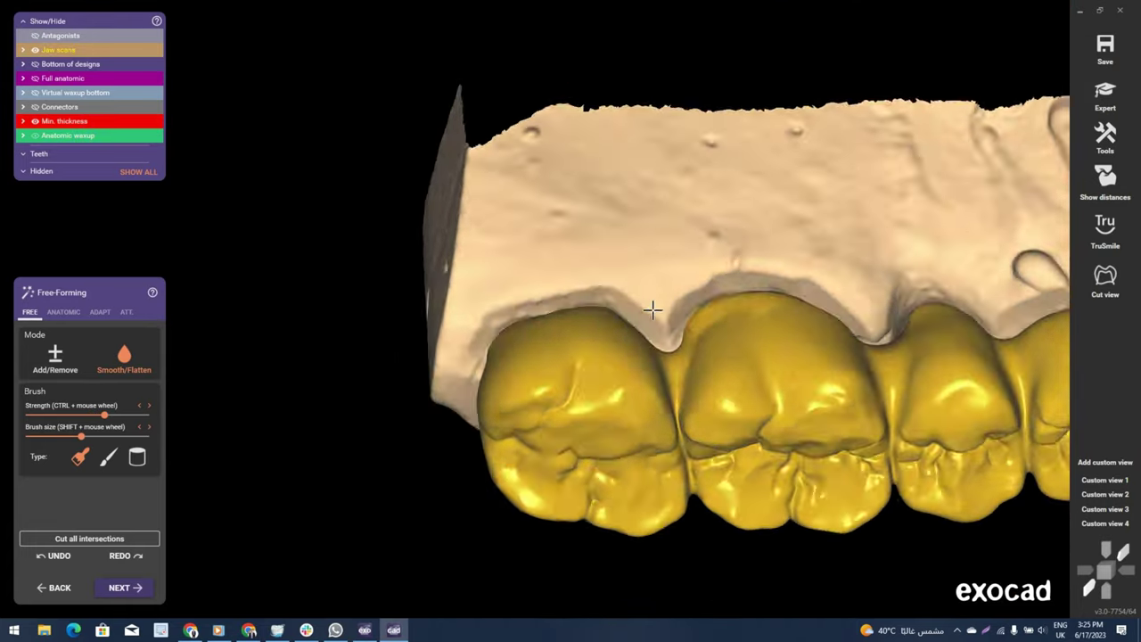
mouse_move(657, 305)
right_down()
mouse_move(683, 497)
mouse_move(657, 401)
mouse_move(521, 305)
mouse_move(529, 191)
mouse_move(470, 204)
mouse_move(481, 309)
right_up()
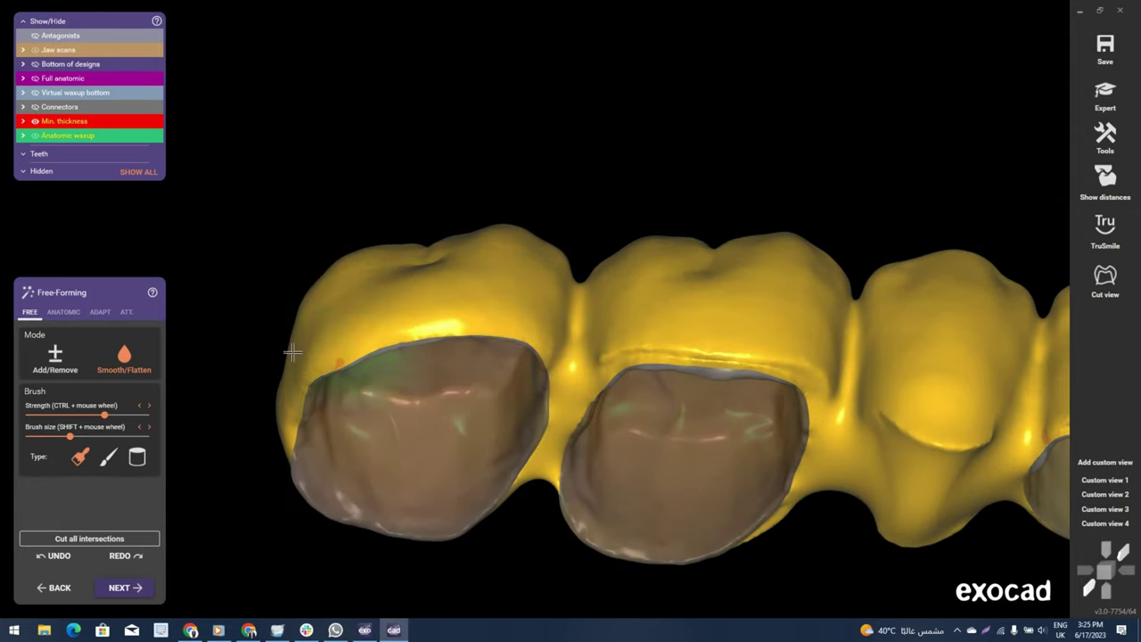
mouse_move(295, 348)
right_down()
mouse_move(243, 384)
mouse_move(790, 306)
mouse_move(684, 438)
mouse_move(587, 328)
mouse_move(618, 502)
mouse_move(513, 438)
mouse_move(532, 461)
mouse_move(523, 491)
mouse_move(114, 446)
mouse_move(59, 372)
right_up()
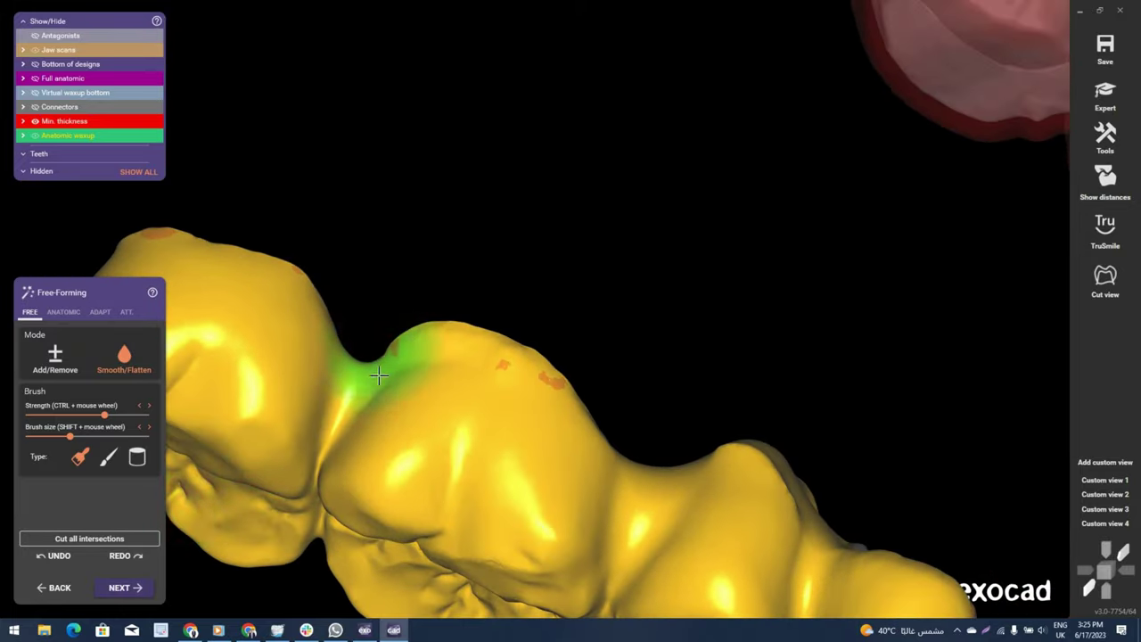
click(124, 362)
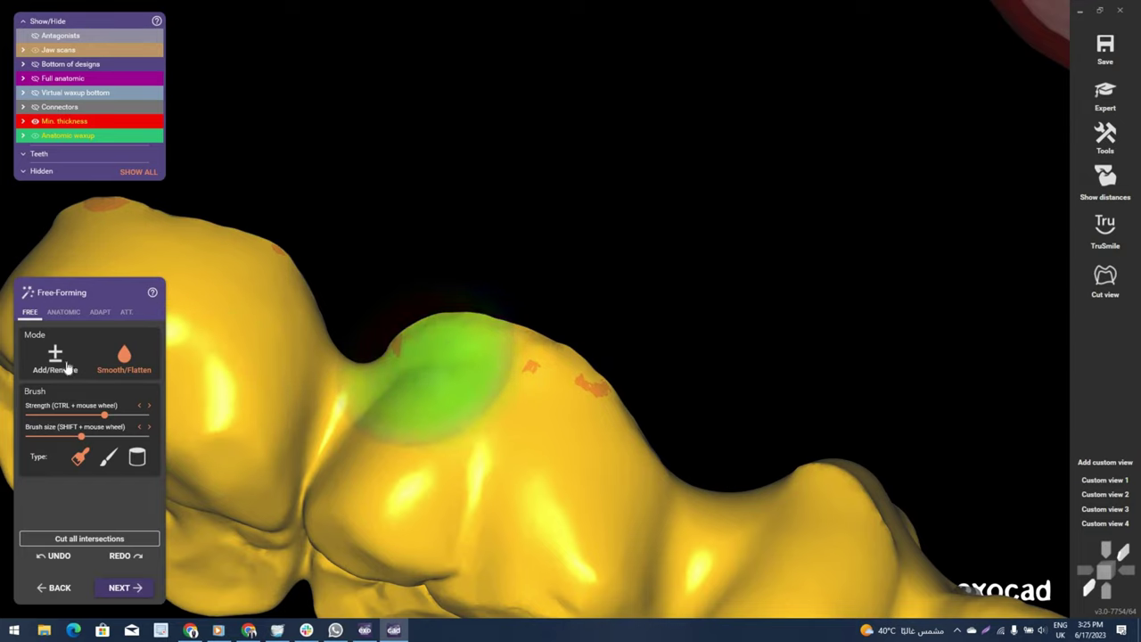
drag(502, 362, 580, 420)
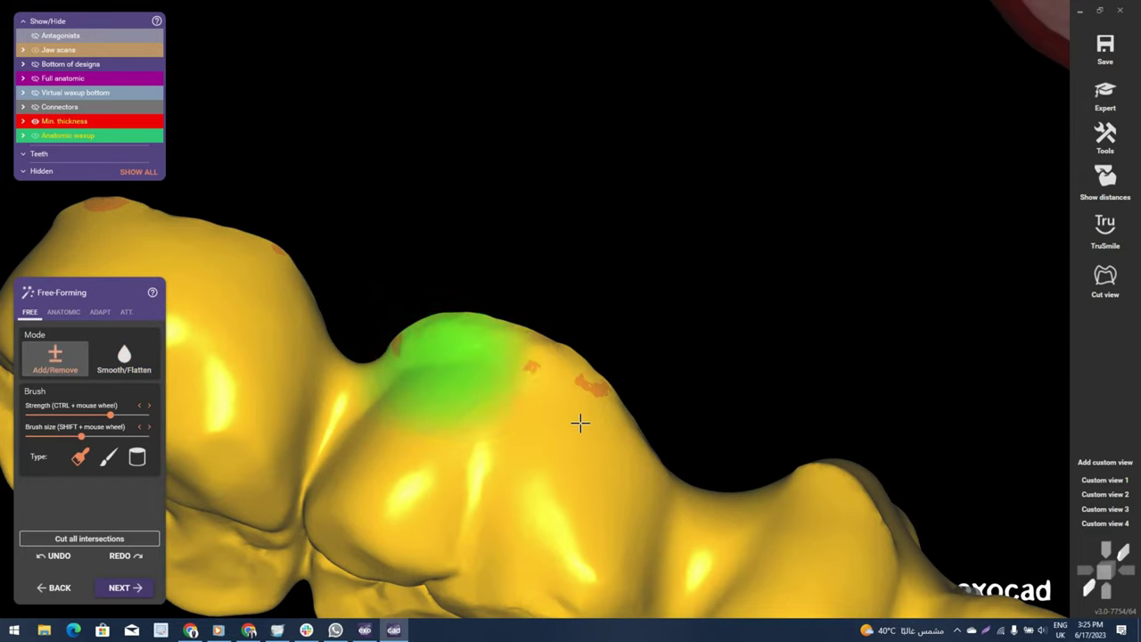
shift+scroll(453, 371, down, 3)
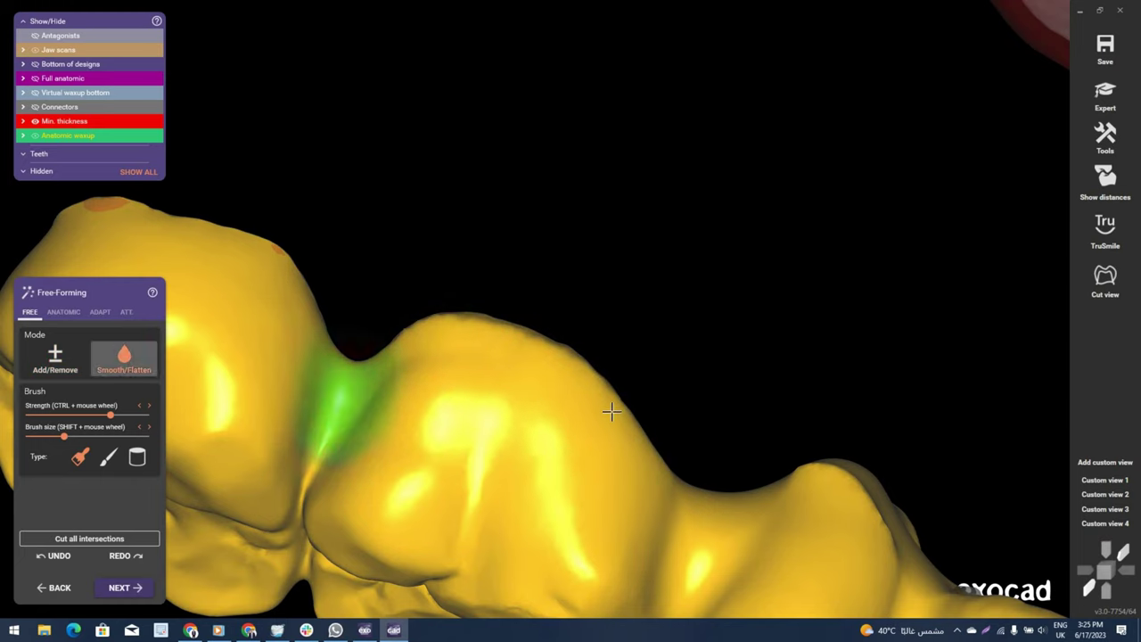
right_drag(612, 413, 460, 330)
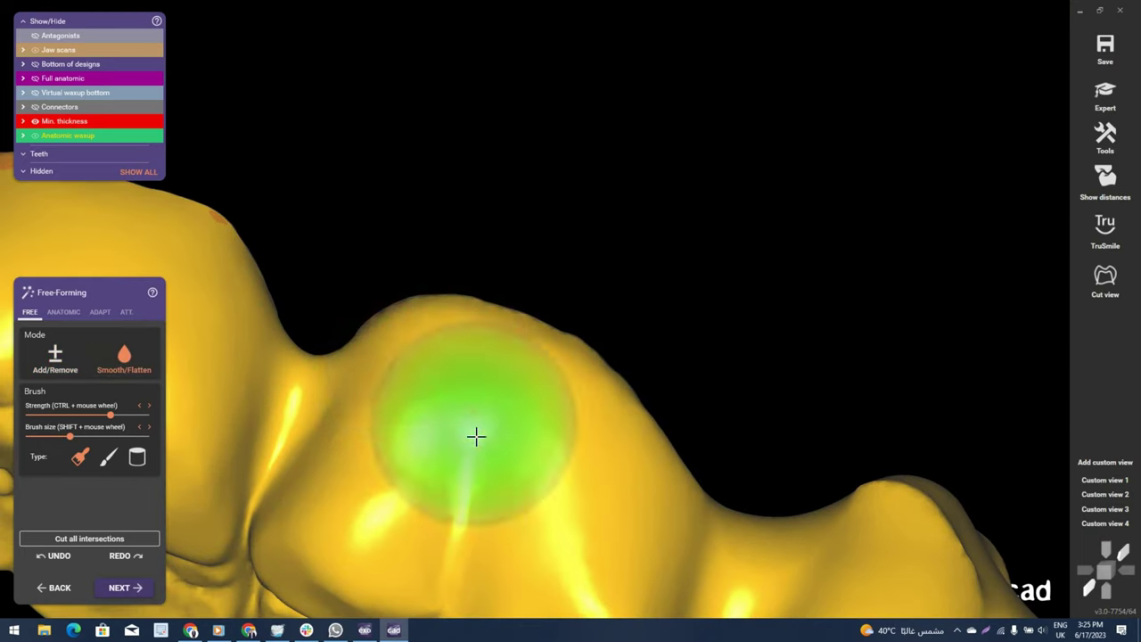
scroll(476, 438, down, 3)
right_drag(517, 440, 706, 468)
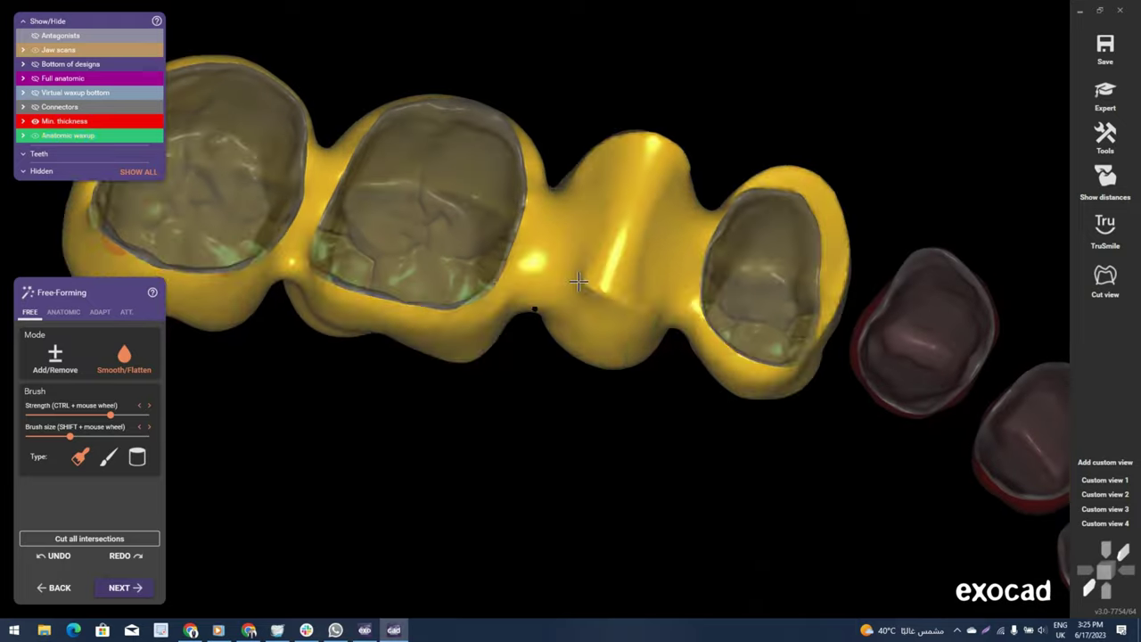
Orbit the bridge to bring the crowns beside the pink preparations into view.
mouse_move(646, 311)
right_down()
mouse_move(566, 434)
mouse_move(574, 401)
mouse_move(535, 308)
mouse_move(554, 327)
right_up()
shift+scroll(553, 327, down, 2)
scroll(554, 327, up, 2)
shift+scroll(550, 339, down, 1)
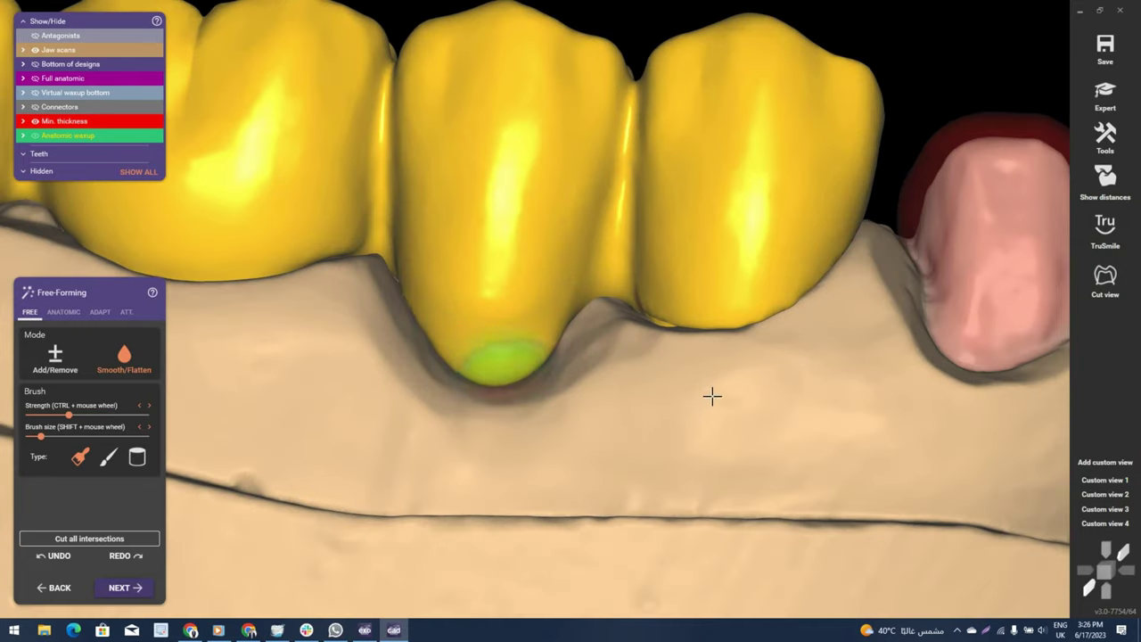
right_drag(712, 397, 708, 349)
ctrl+scroll(708, 349, down, 1)
right_drag(737, 306, 652, 312)
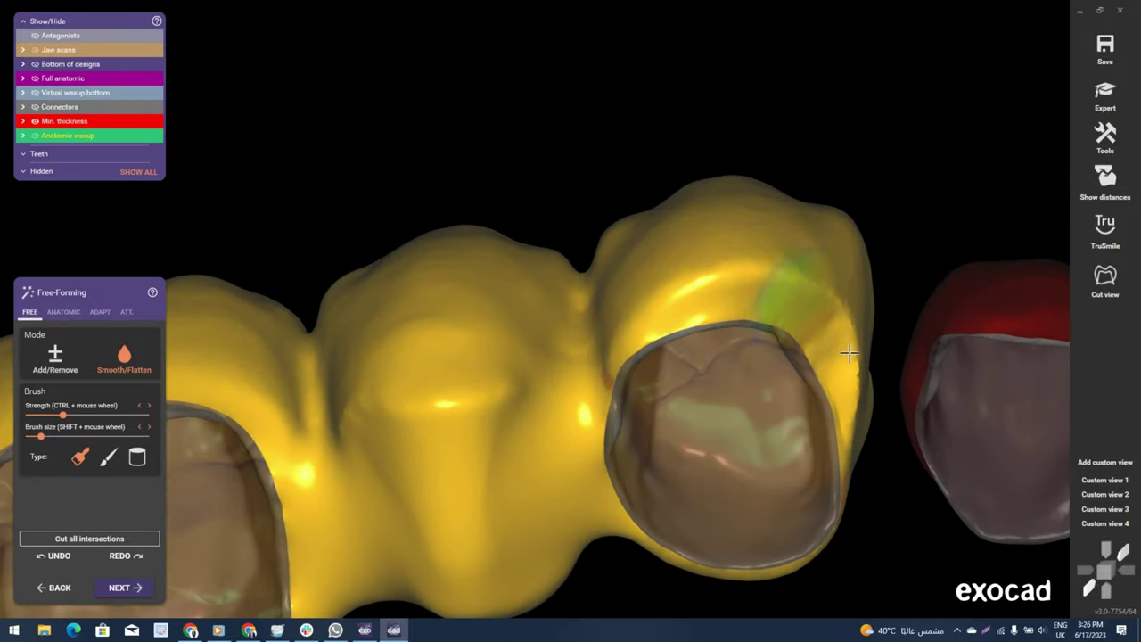
mouse_move(819, 384)
right_down()
mouse_move(806, 380)
mouse_move(794, 408)
mouse_move(806, 408)
mouse_move(566, 275)
mouse_move(696, 318)
right_up()
scroll(696, 318, up, 3)
scroll(683, 295, up, 1)
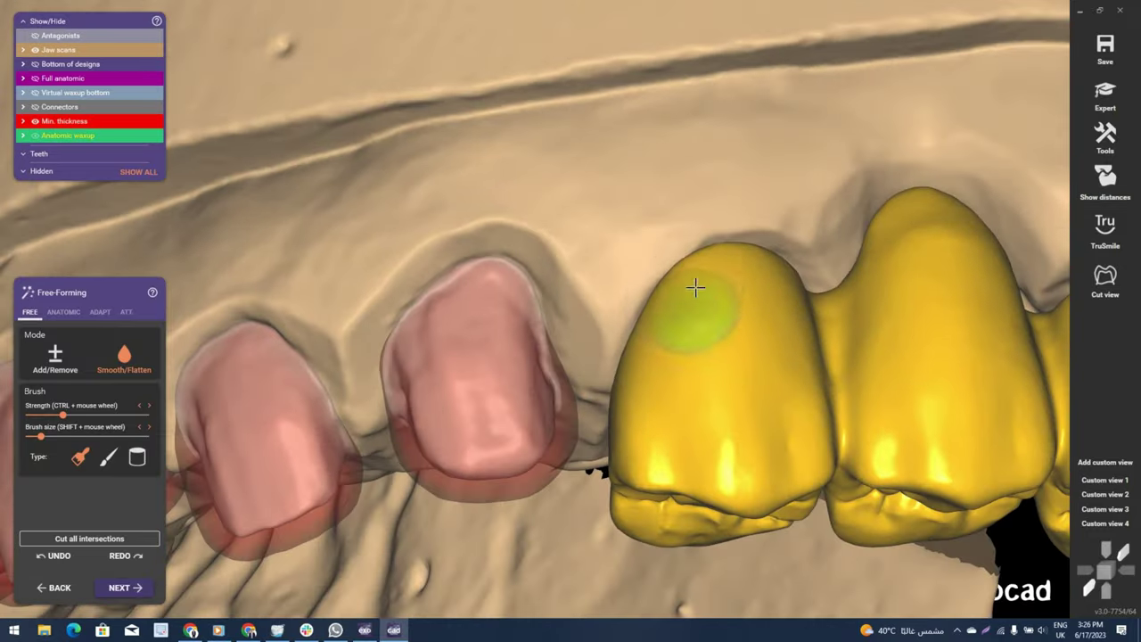
scroll(705, 268, up, 2)
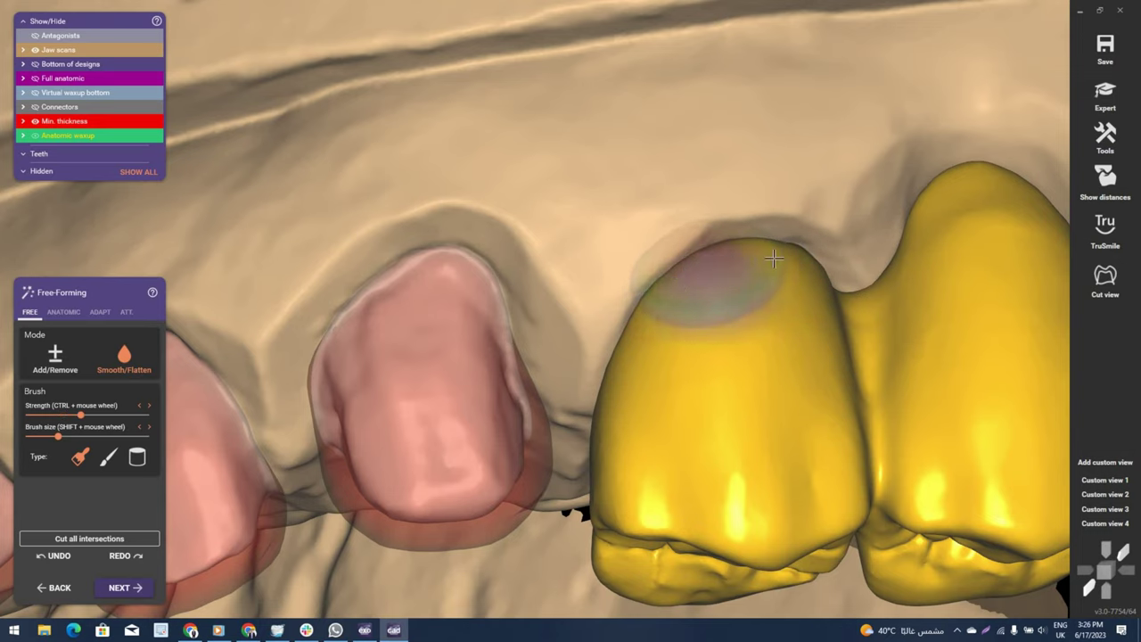
Smooth the cervical contour of the front crown beside the pink die, checking from underneath.
mouse_move(618, 354)
right_down()
mouse_move(619, 344)
mouse_move(731, 365)
mouse_move(647, 410)
mouse_move(446, 333)
right_up()
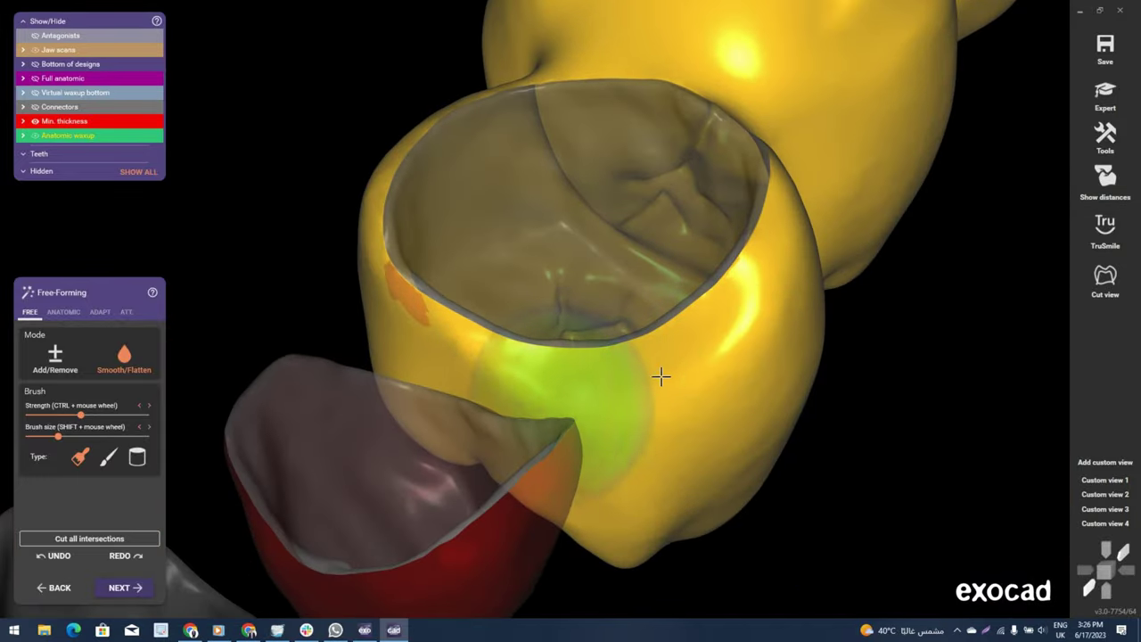
mouse_move(680, 311)
right_down()
mouse_move(711, 287)
mouse_move(672, 356)
right_up()
shift+scroll(672, 355, down, 2)
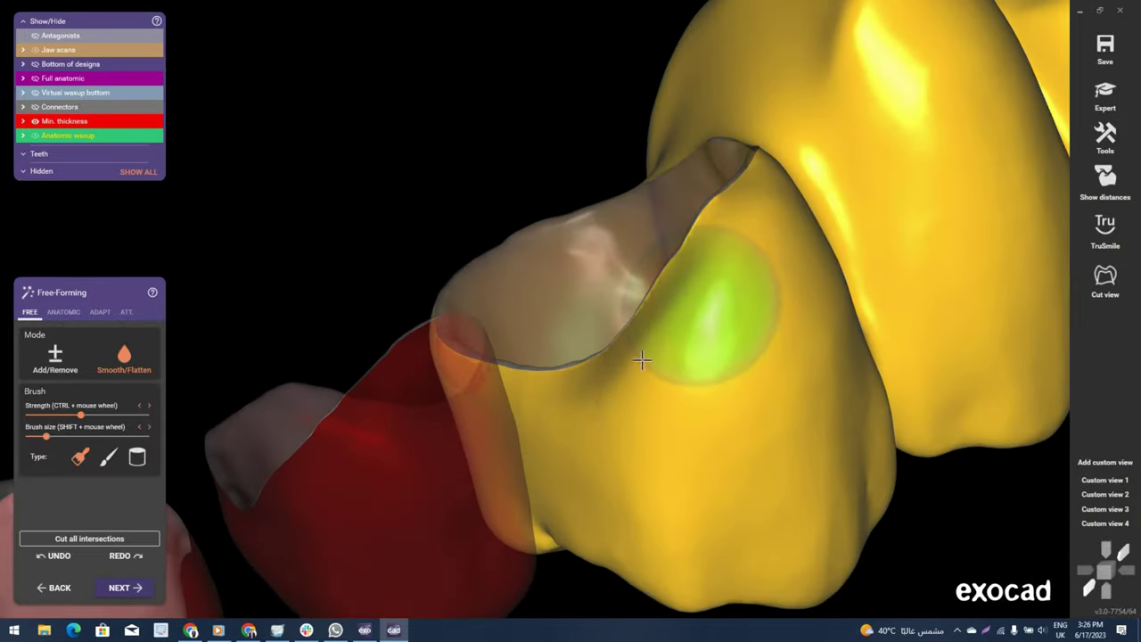
mouse_move(731, 306)
right_down()
mouse_move(687, 262)
mouse_move(730, 247)
right_up()
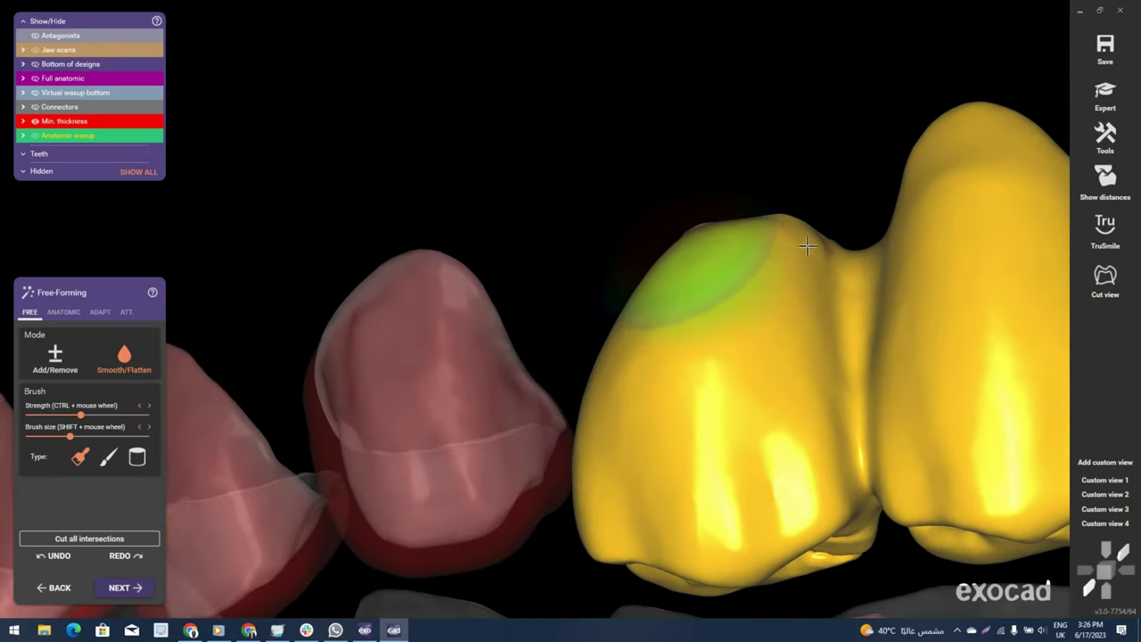
right_drag(854, 263, 696, 337)
mouse_move(724, 272)
right_down()
mouse_move(795, 270)
mouse_move(795, 191)
mouse_move(890, 329)
mouse_move(601, 148)
mouse_move(650, 369)
mouse_move(535, 306)
mouse_move(517, 237)
right_up()
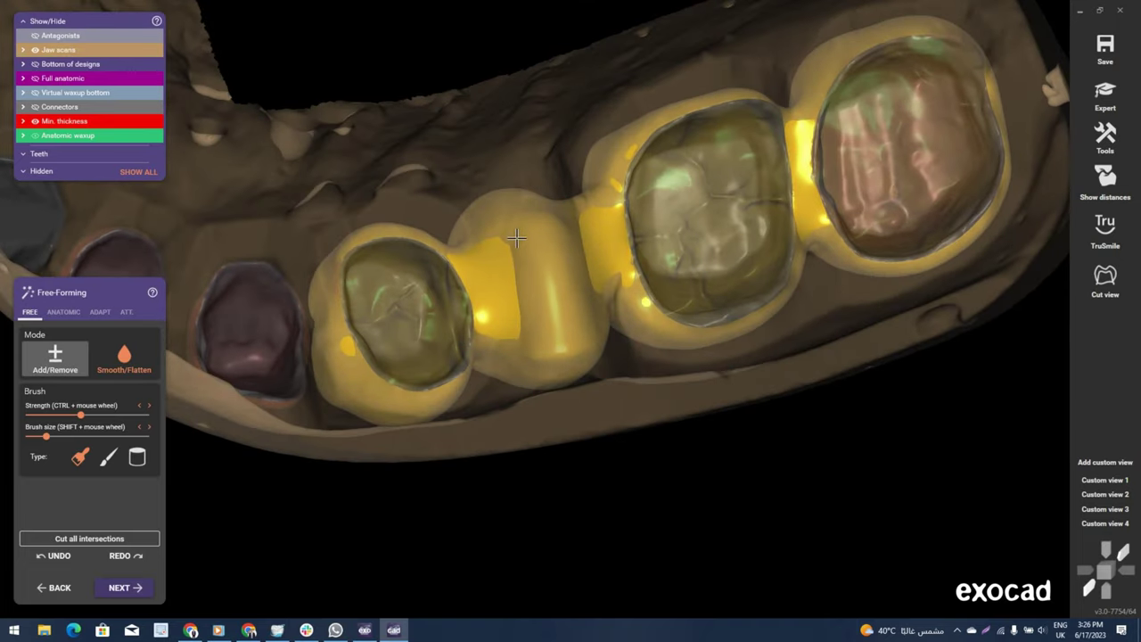
Brush wax onto the pontic underside and connector, extending its base toward the gingiva and neighbouring crown.
scroll(517, 238, up, 3)
ctrl+scroll(512, 241, up, 2)
shift+scroll(553, 232, up, 3)
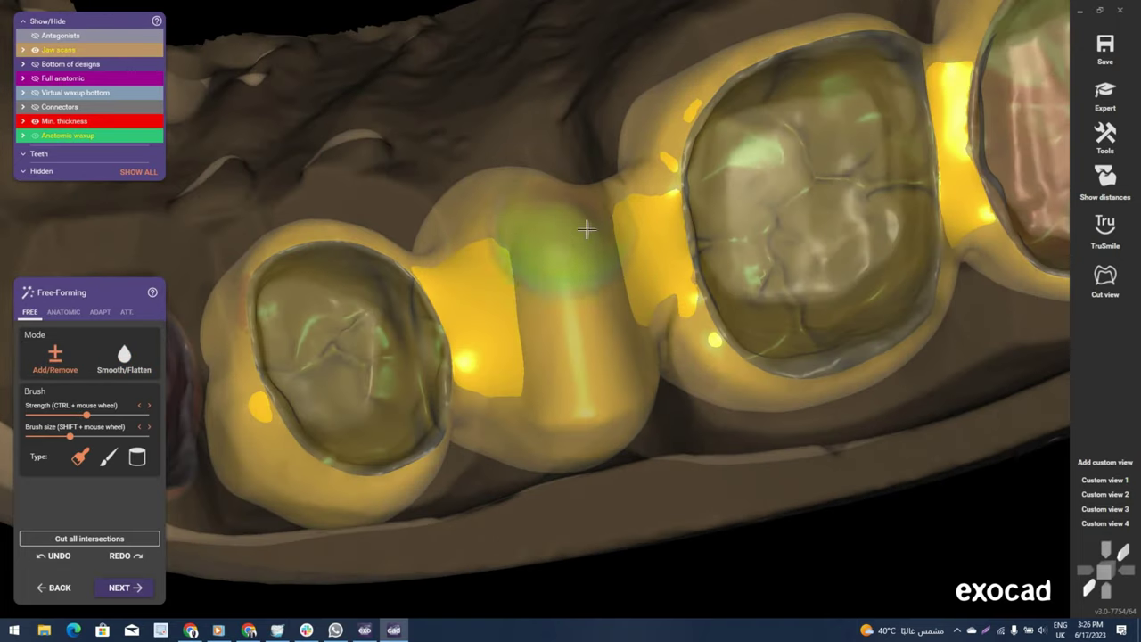
mouse_move(587, 230)
mouse_down()
mouse_move(601, 380)
mouse_move(574, 362)
mouse_move(597, 339)
mouse_move(554, 357)
mouse_up()
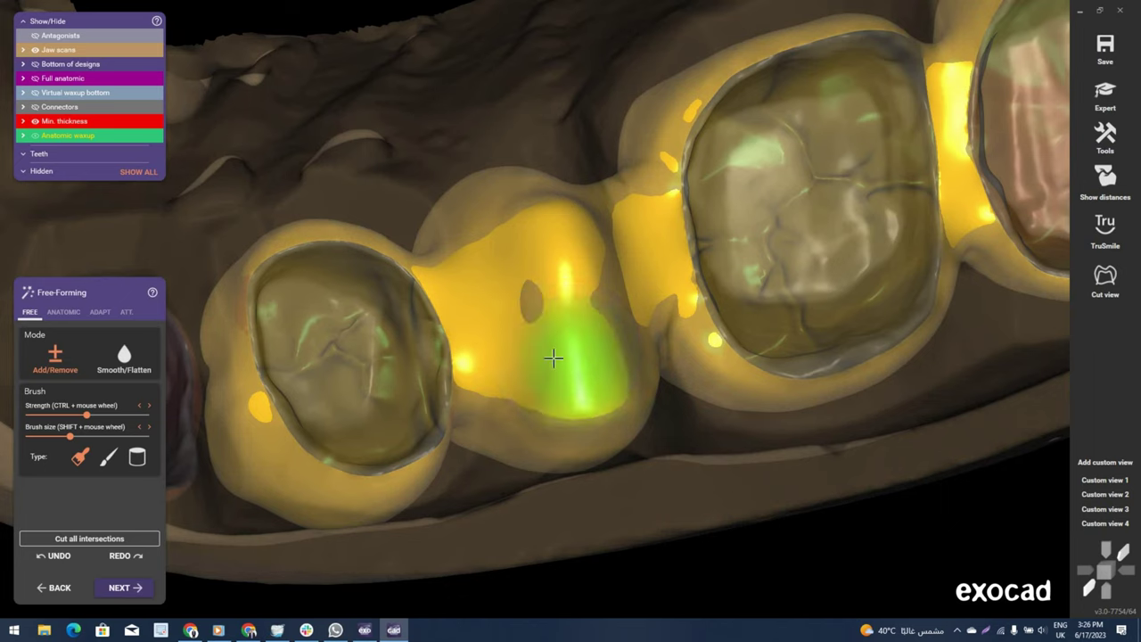
right_drag(554, 358, 575, 356)
shift+scroll(576, 356, down, 1)
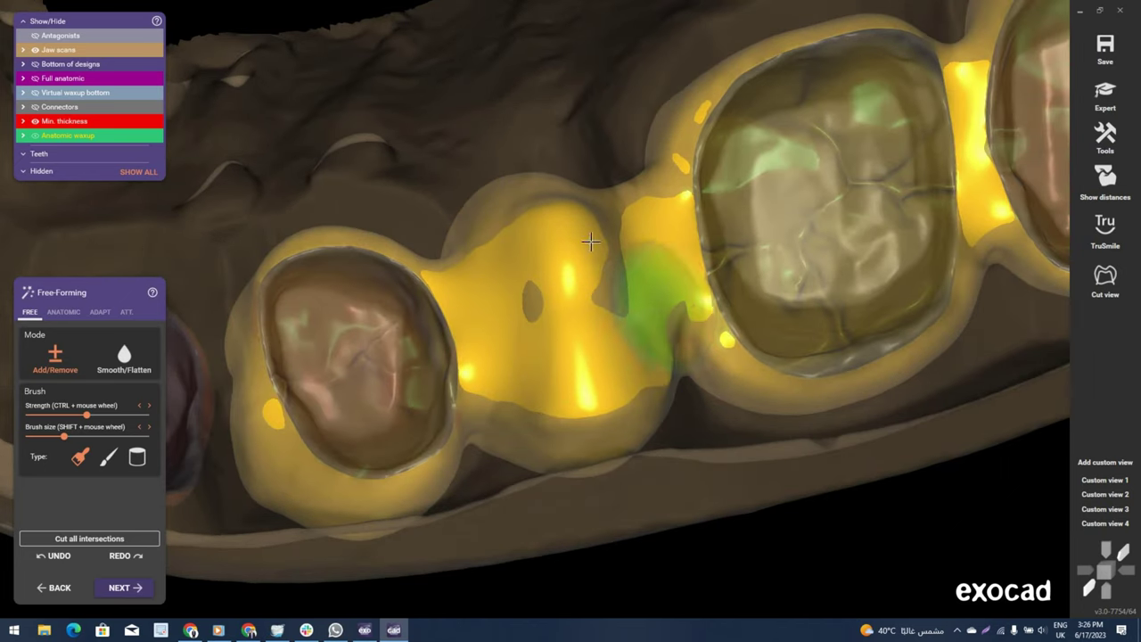
right_drag(591, 241, 610, 243)
shift+scroll(610, 243, down, 1)
drag(606, 268, 575, 316)
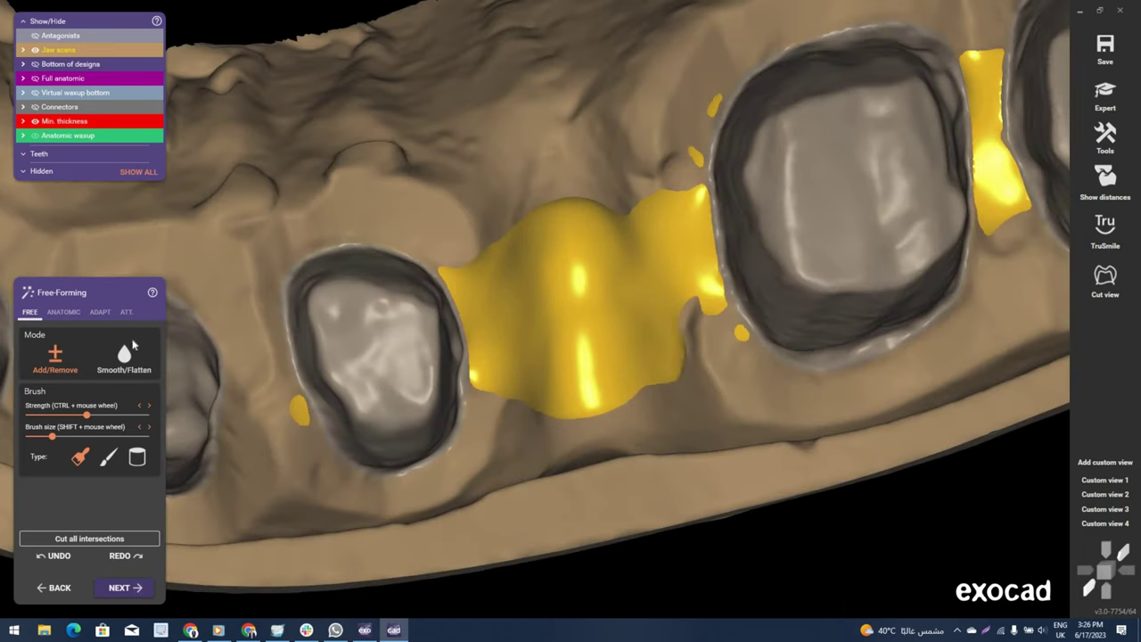
Adapt the pontic to the gingiva at 0.05 mm, inspect it buccally, then undo the change.
click(100, 312)
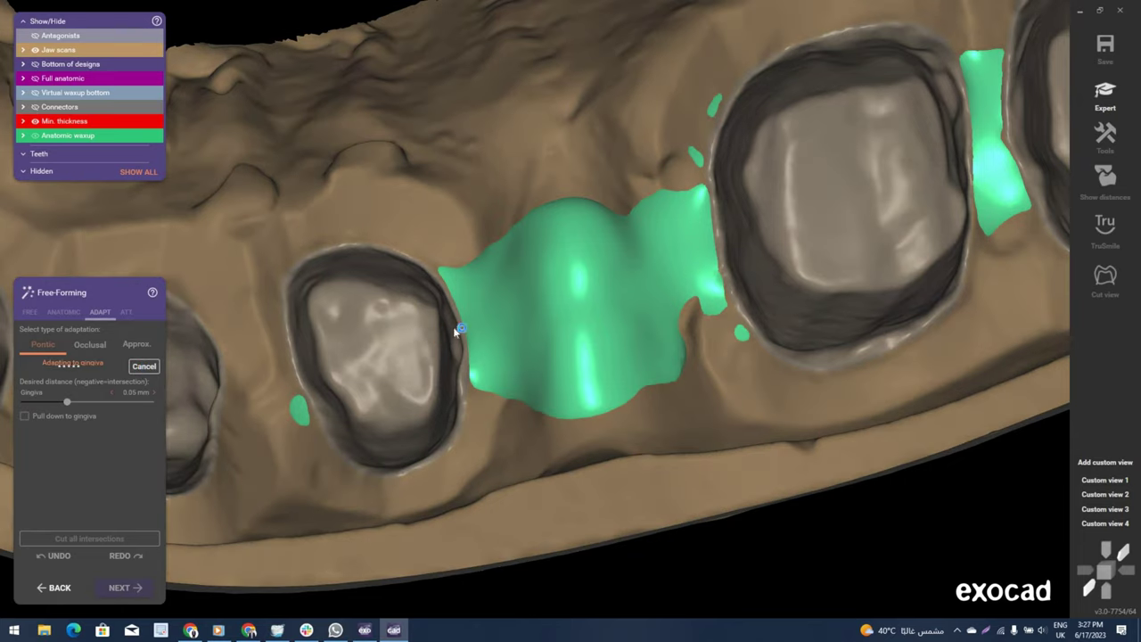
right_drag(474, 334, 611, 323)
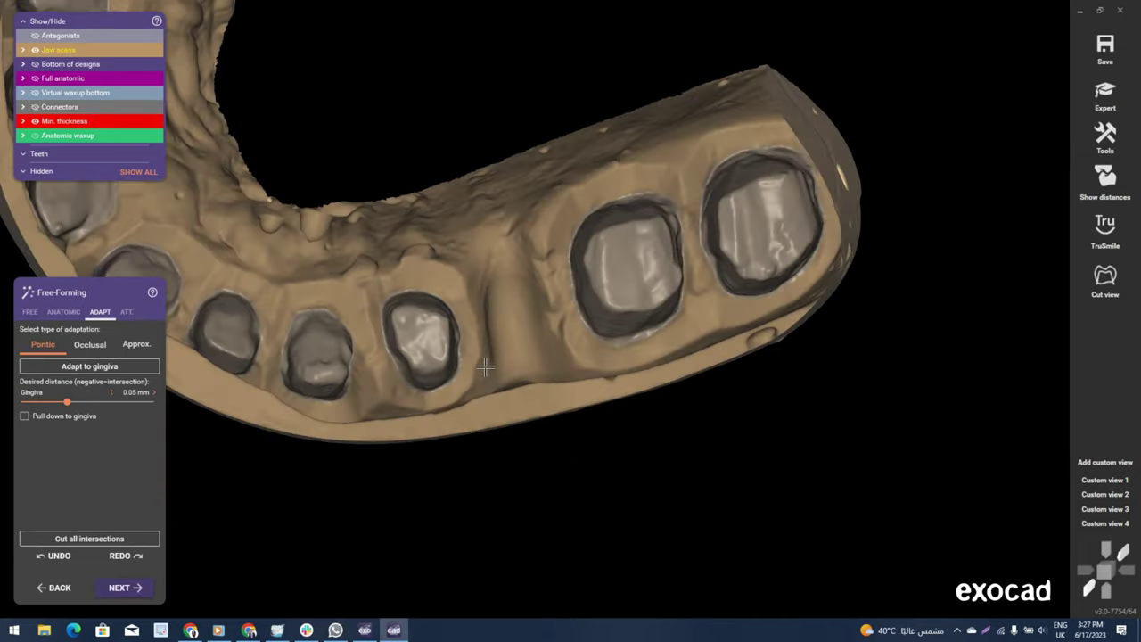
scroll(611, 324, up, 3)
scroll(479, 339, up, 4)
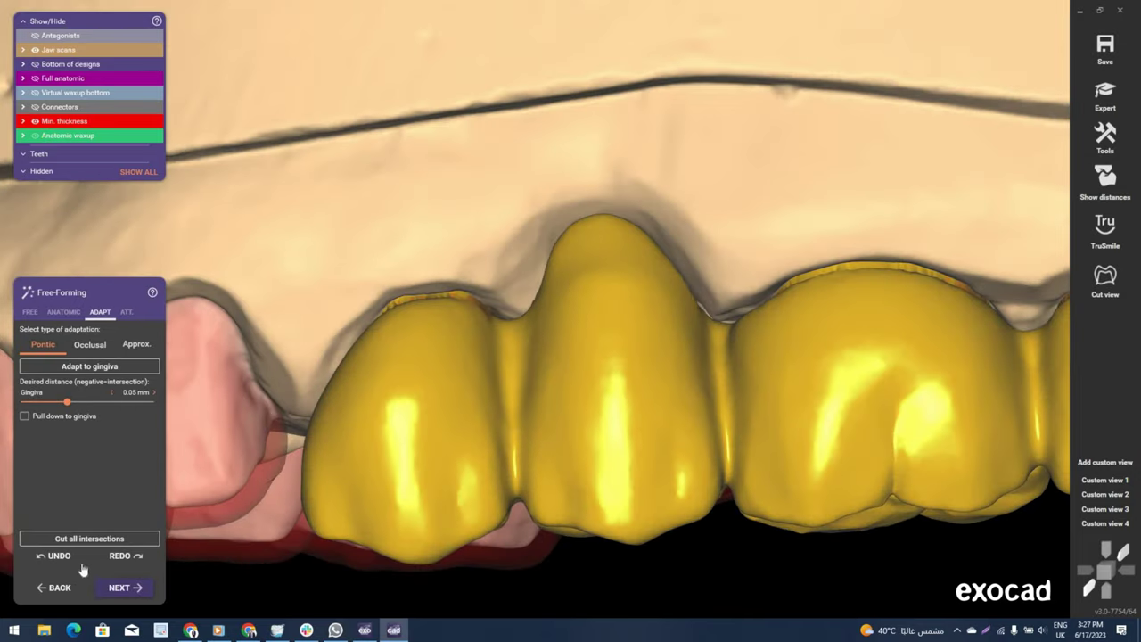
click(65, 560)
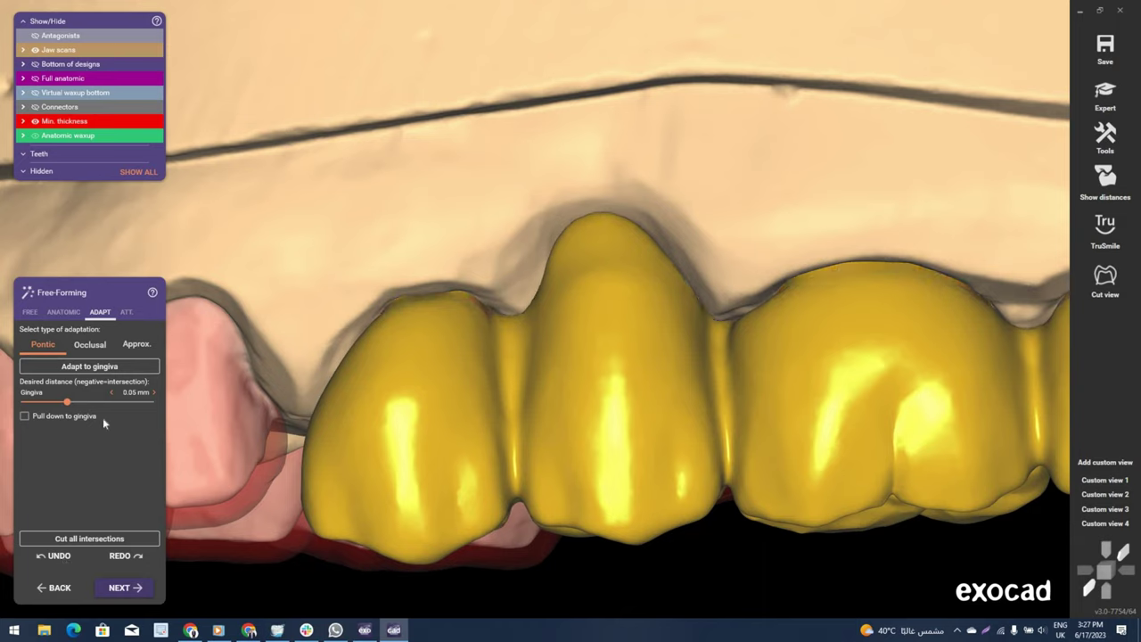
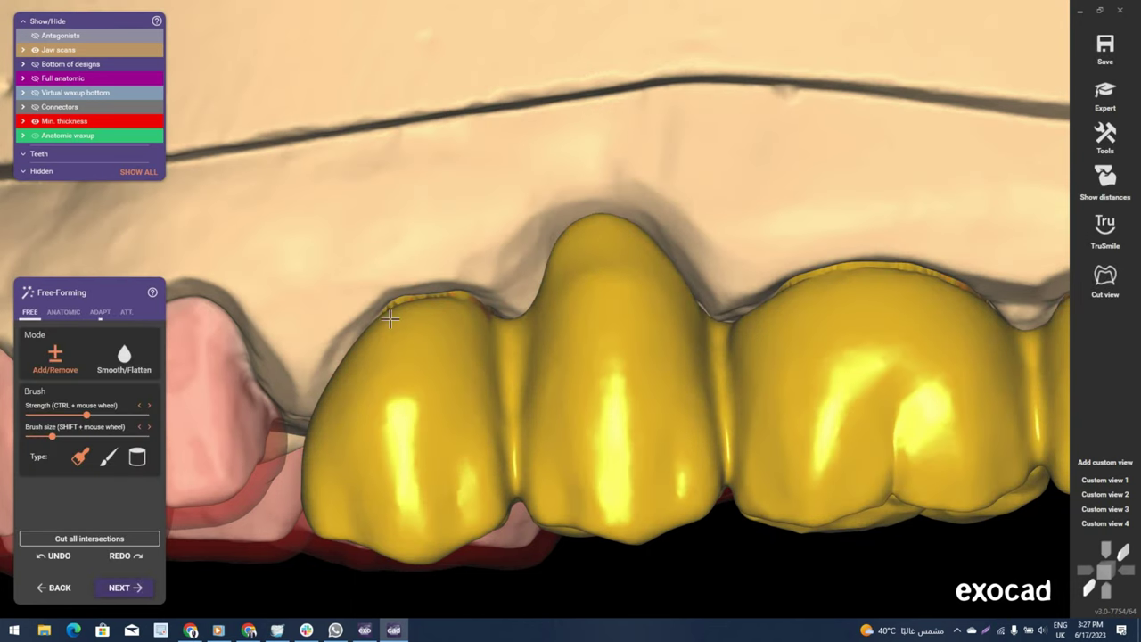
Smooth the outer side of the end crown to clear its orange thin-material marks.
scroll(401, 321, up, 5)
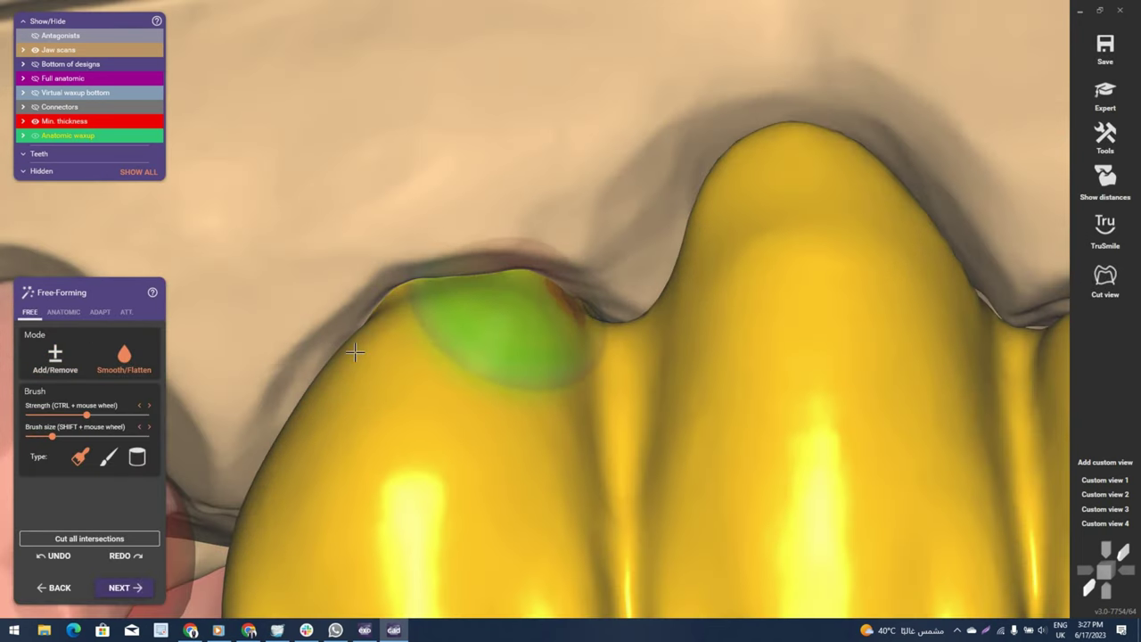
scroll(918, 307, down, 2)
scroll(931, 306, down, 2)
right_drag(932, 306, 815, 268)
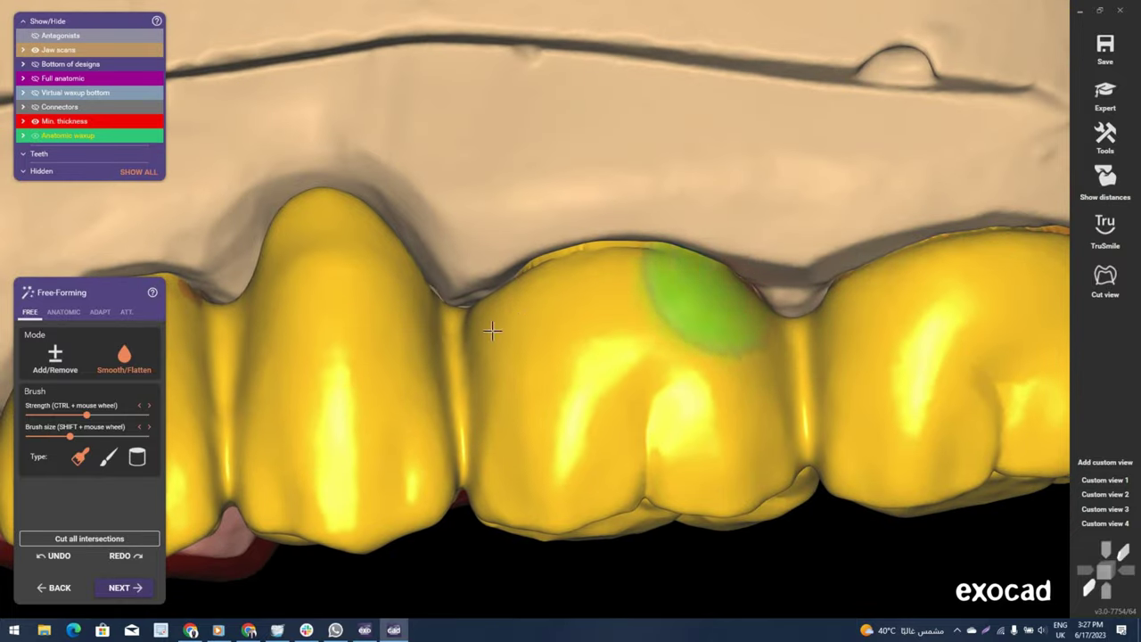
mouse_move(647, 334)
right_down()
mouse_move(861, 308)
mouse_move(800, 359)
mouse_move(583, 283)
mouse_move(884, 280)
mouse_move(821, 252)
mouse_move(647, 222)
mouse_move(583, 145)
mouse_move(514, 173)
right_up()
drag(515, 173, 622, 241)
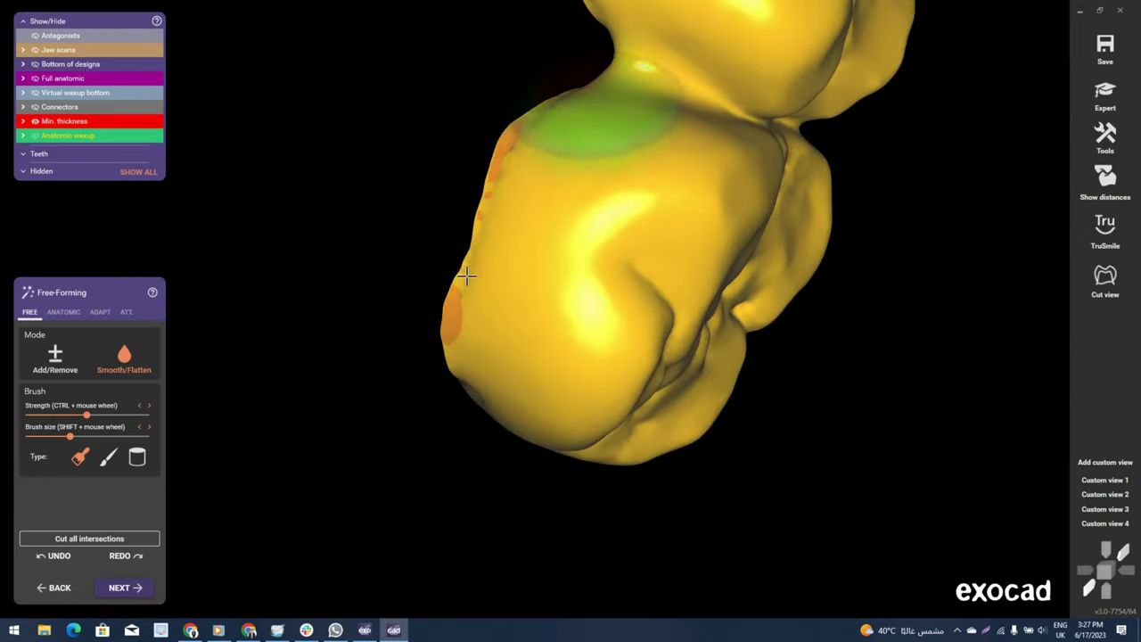
Rotate the bridge to inspect the crowns' outer sides against the opposing teeth.
mouse_move(623, 241)
right_down()
mouse_move(606, 134)
mouse_move(530, 288)
right_up()
mouse_move(631, 89)
right_down()
mouse_move(696, 94)
mouse_move(535, 309)
right_up()
mouse_move(535, 153)
right_down()
mouse_move(548, 218)
mouse_move(514, 242)
right_up()
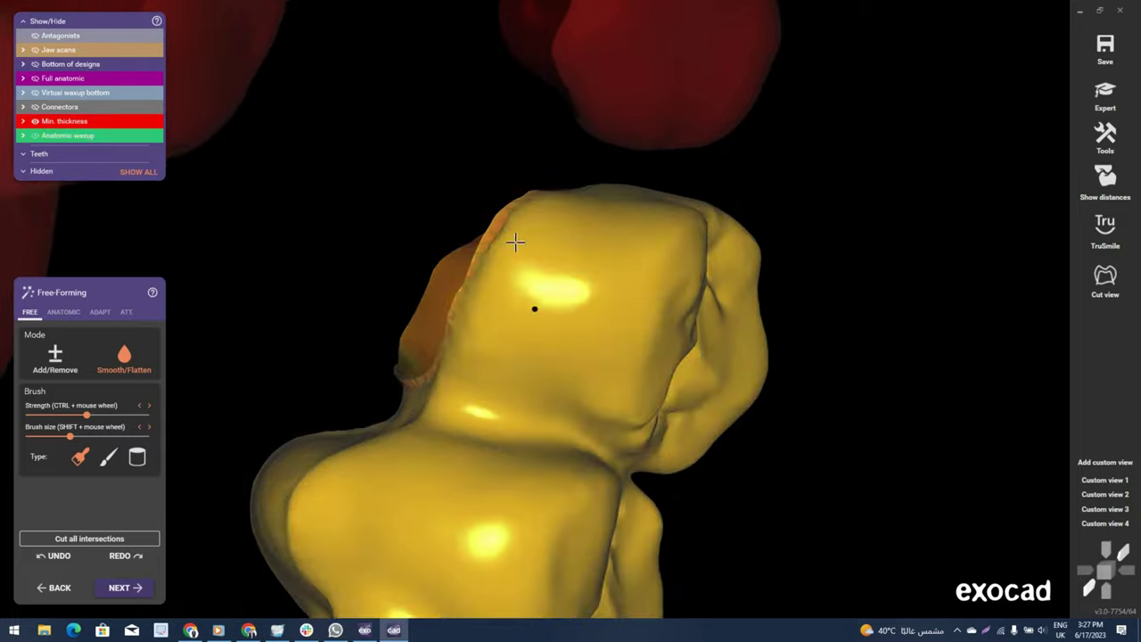
mouse_move(484, 377)
right_down()
mouse_move(280, 338)
mouse_move(323, 372)
mouse_move(466, 357)
mouse_move(523, 381)
right_up()
scroll(324, 372, down, 2)
scroll(524, 381, up, 3)
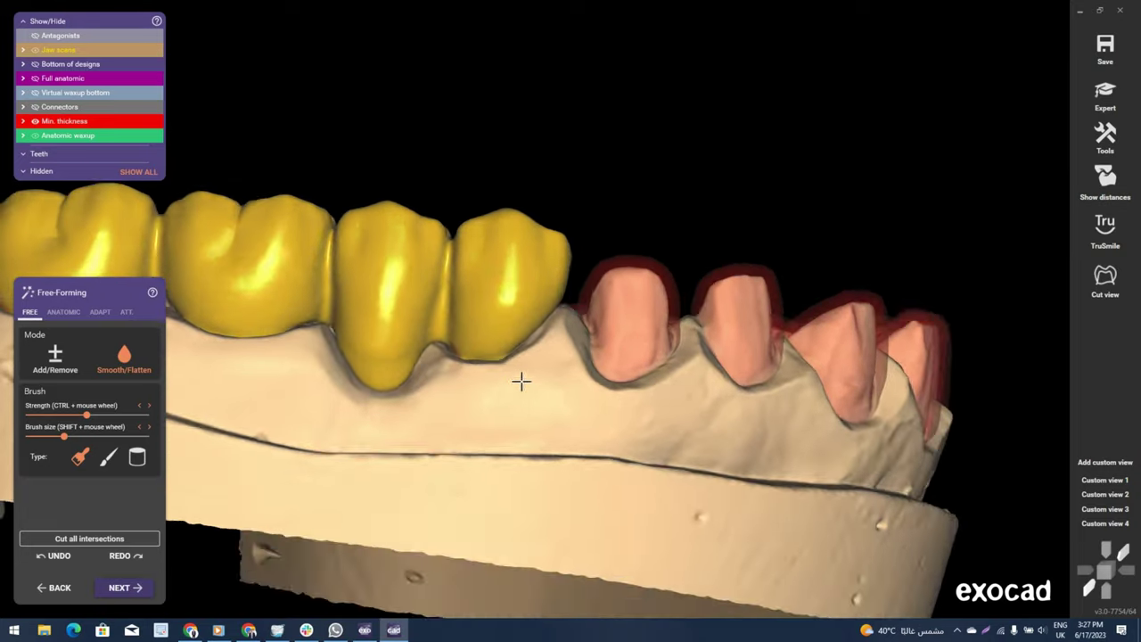
Open the ANATOMIC free-forming presets and zoom in on the crowns.
click(63, 313)
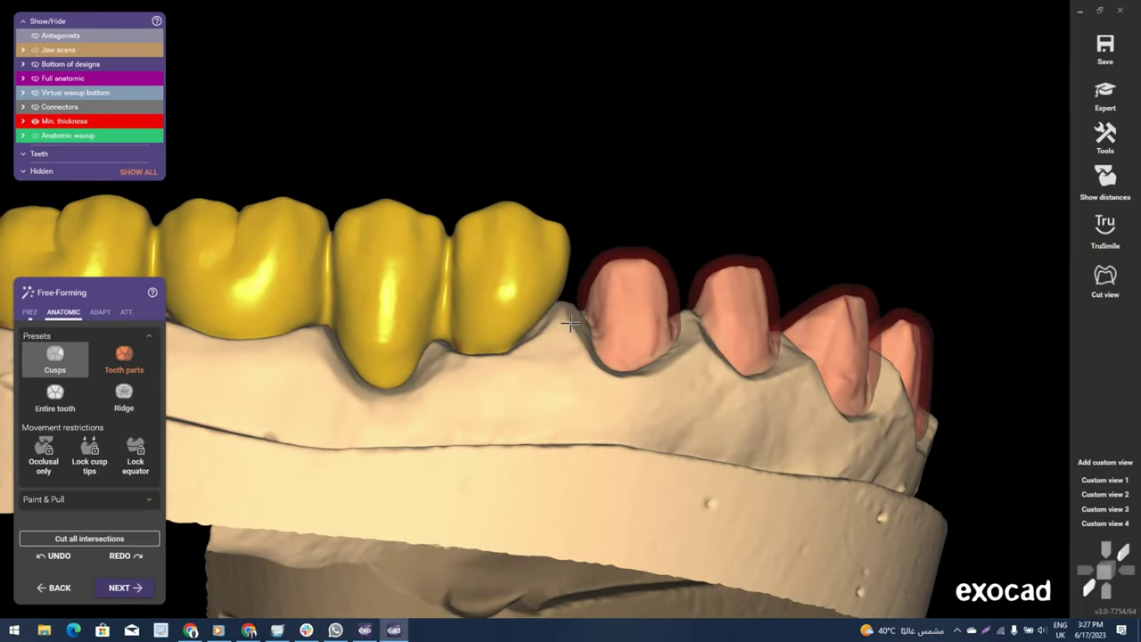
scroll(564, 324, up, 2)
scroll(535, 327, up, 1)
scroll(497, 331, up, 2)
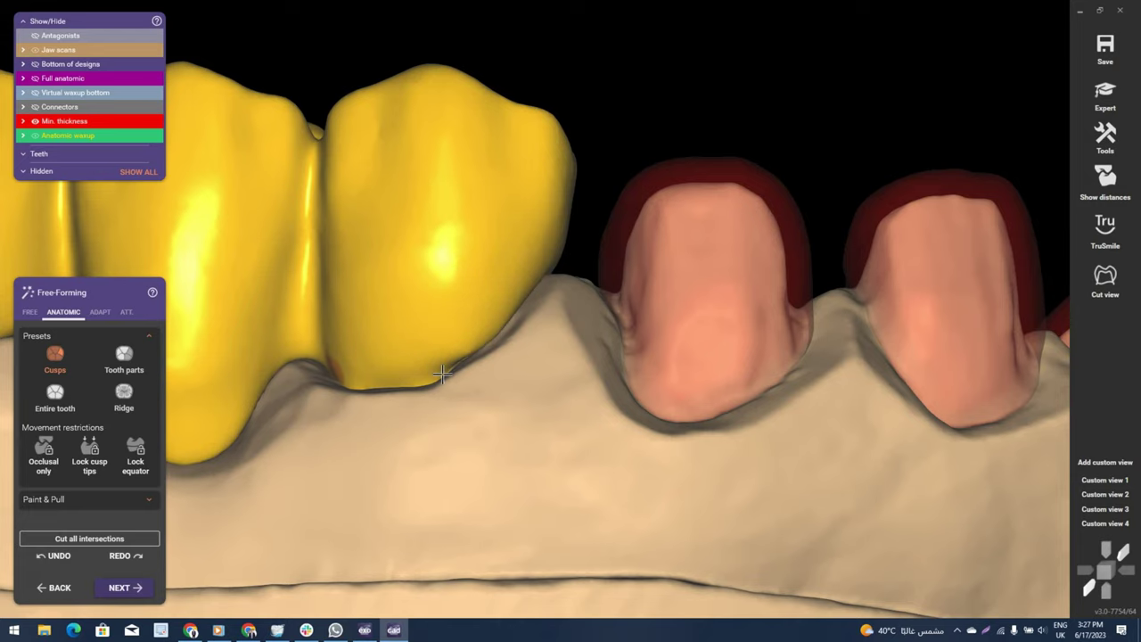
Return to free-form brushing and work the crown near its base.
click(123, 361)
click(464, 331)
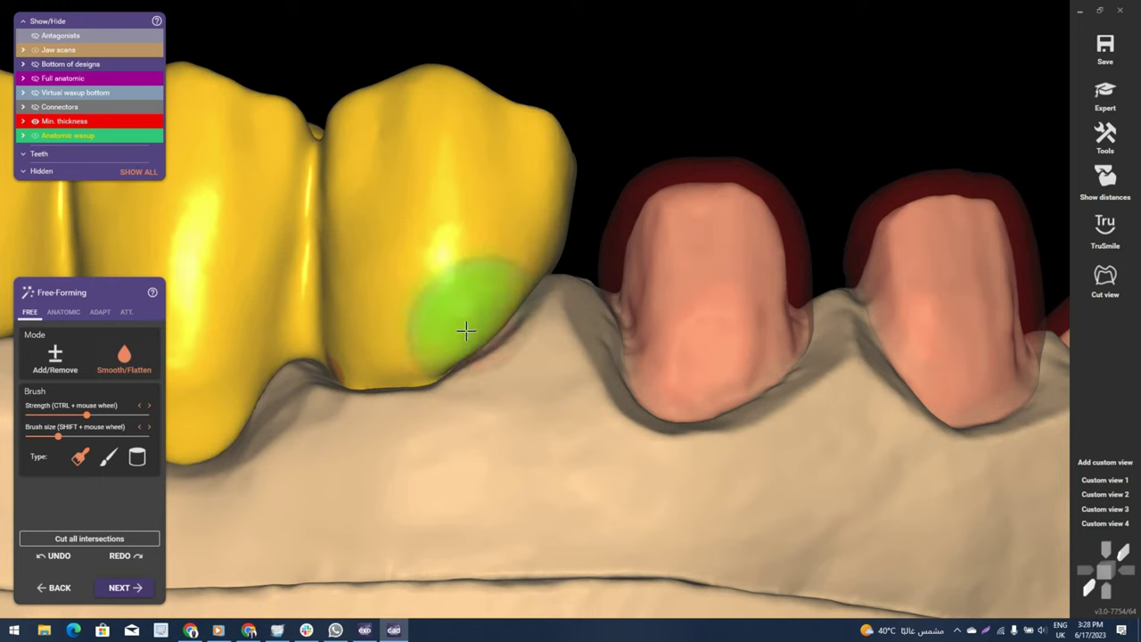
scroll(484, 330, down, 2)
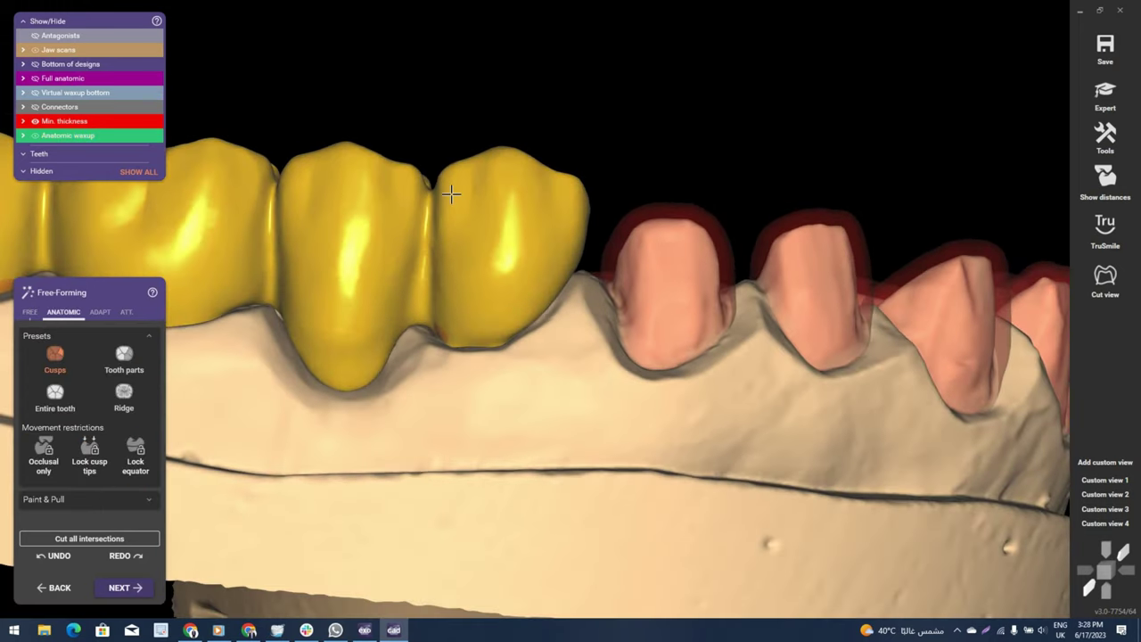
scroll(449, 192, up, 2)
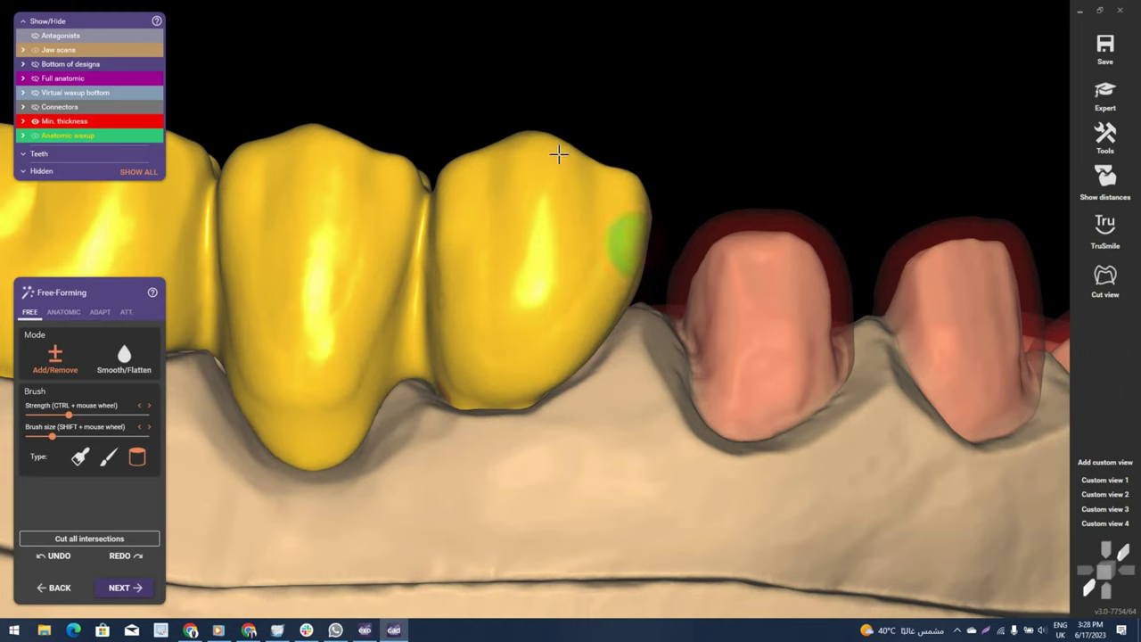
Switch the brush to Smooth/Flatten and zoom in on the middle crowns.
mouse_move(468, 348)
right_down()
mouse_move(530, 280)
mouse_move(193, 328)
right_up()
scroll(530, 280, down, 2)
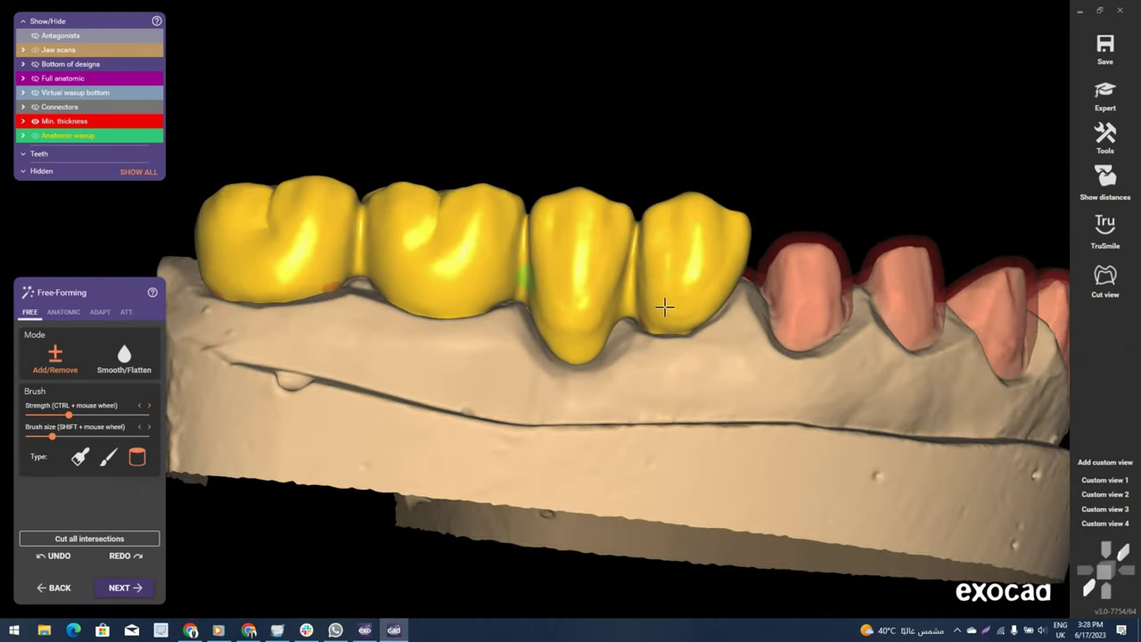
click(127, 357)
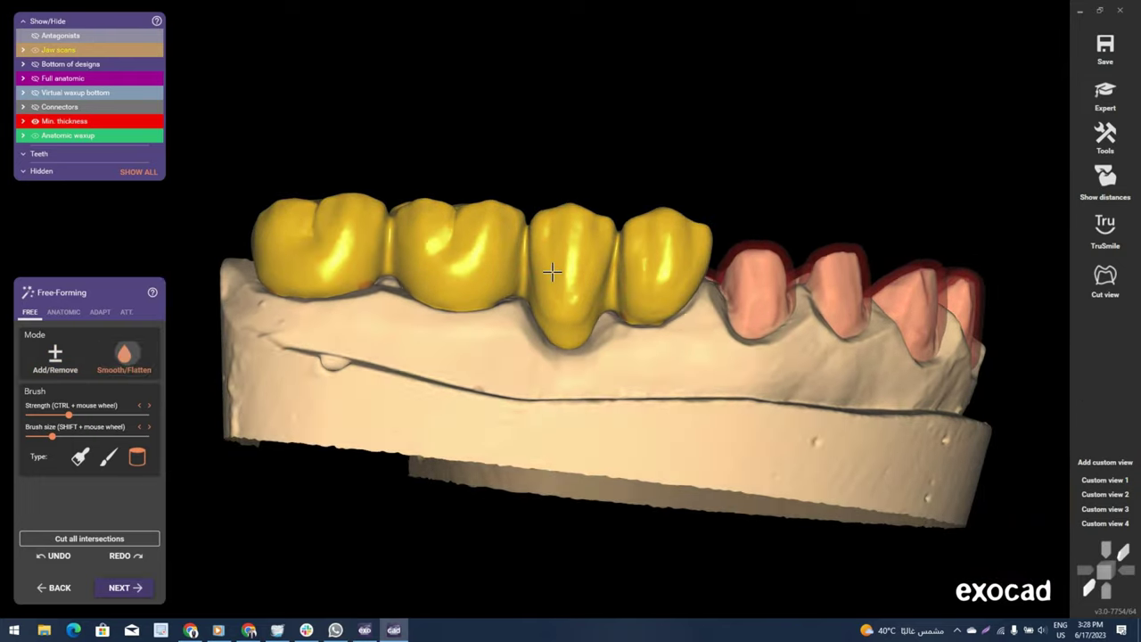
shift+scroll(553, 239, up, 2)
scroll(562, 267, up, 4)
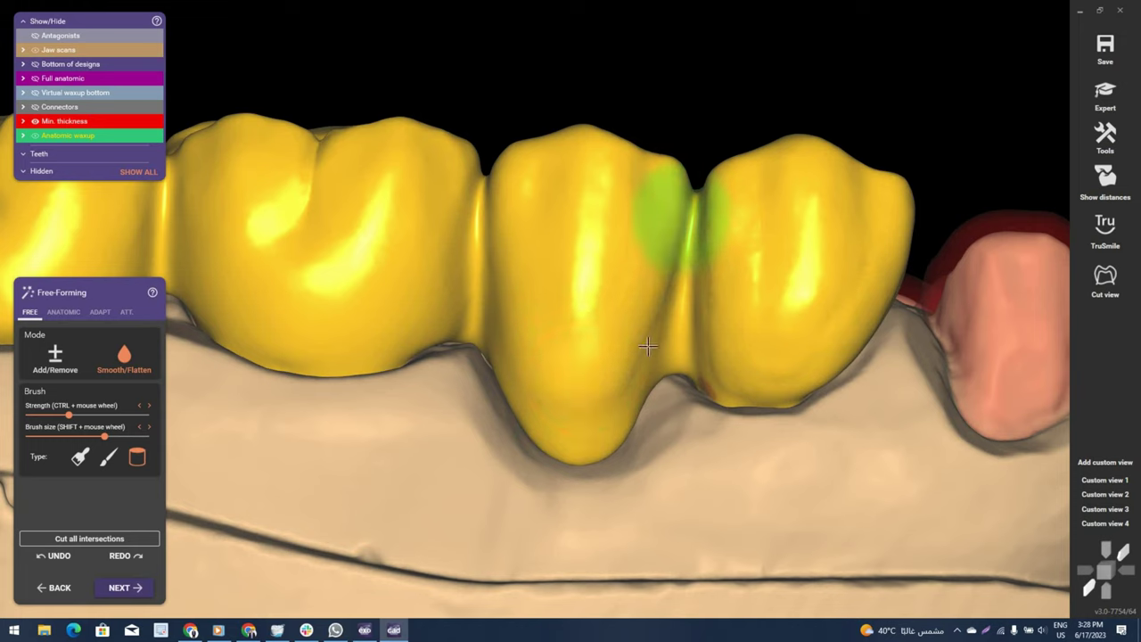
Smooth between the middle crowns' bases, then check them against the opposing jaw.
mouse_move(648, 346)
mouse_down()
mouse_move(723, 309)
mouse_move(734, 252)
mouse_move(798, 301)
mouse_move(803, 362)
mouse_up()
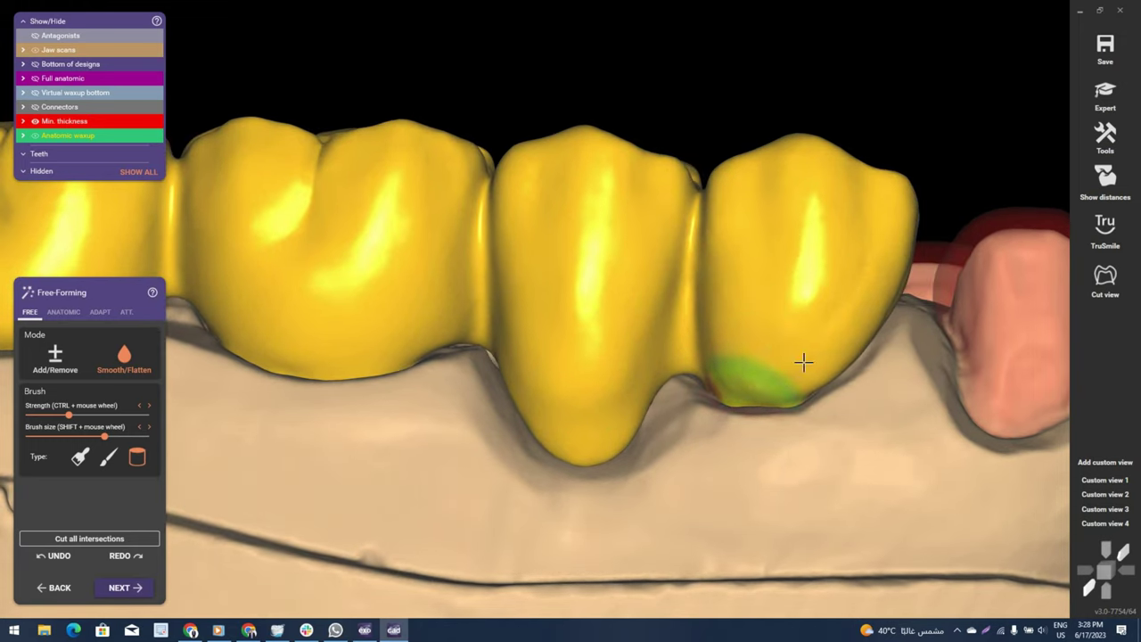
right_drag(708, 242, 750, 282)
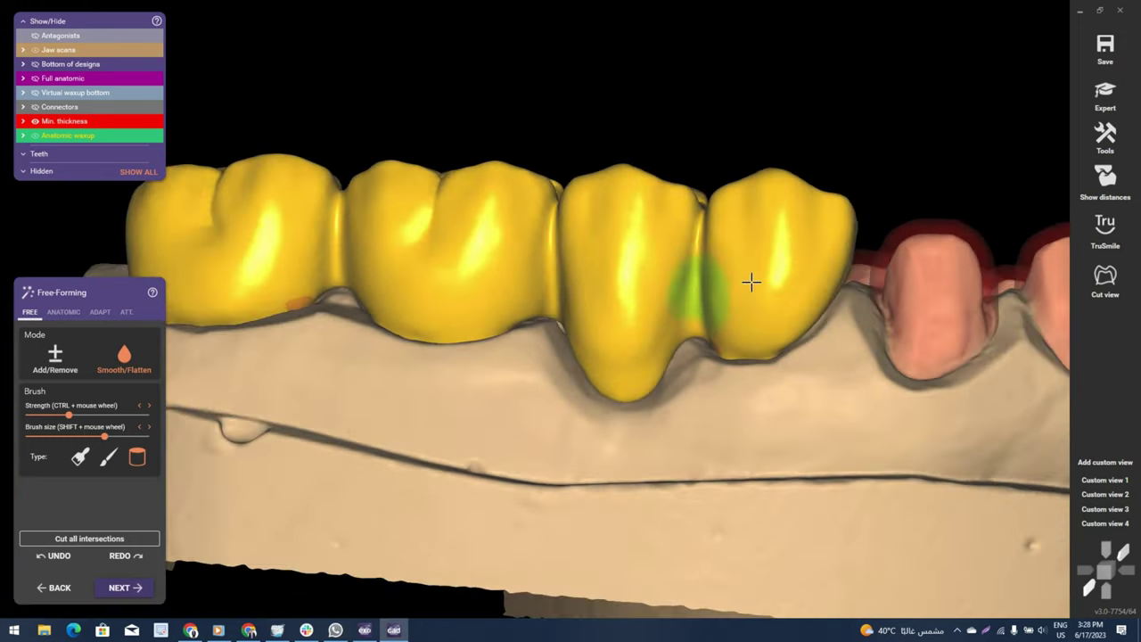
scroll(892, 295, down, 2)
mouse_move(892, 295)
right_down()
mouse_move(712, 340)
mouse_move(453, 273)
mouse_move(726, 318)
mouse_move(604, 323)
mouse_move(638, 339)
right_up()
scroll(712, 340, down, 2)
scroll(678, 323, down, 2)
scroll(650, 491, up, 3)
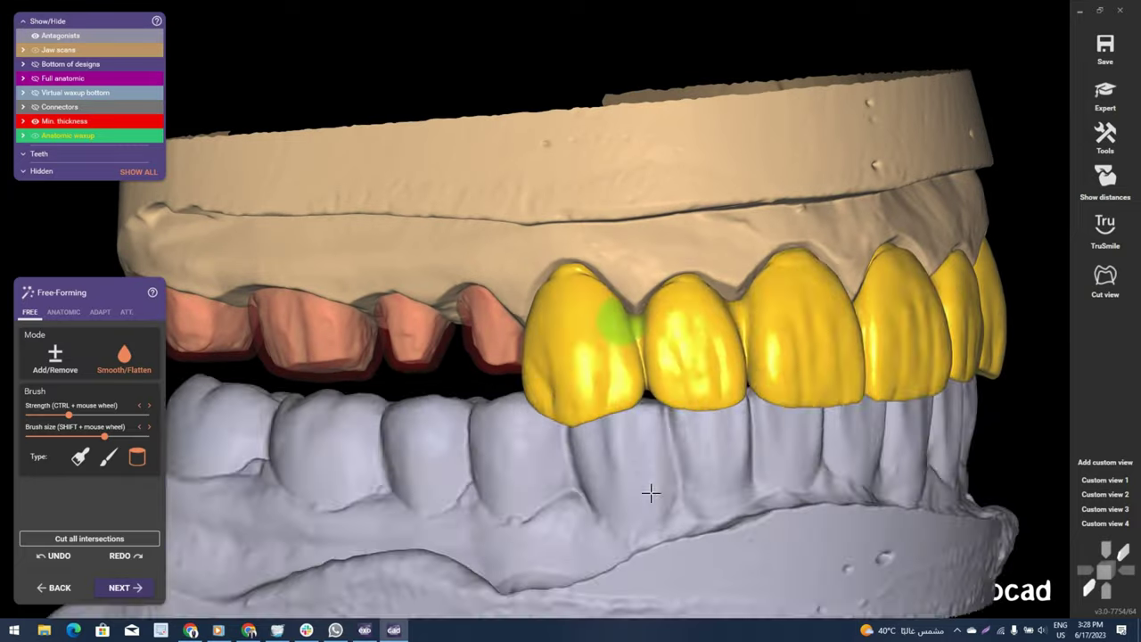
scroll(586, 298, up, 3)
scroll(607, 286, up, 5)
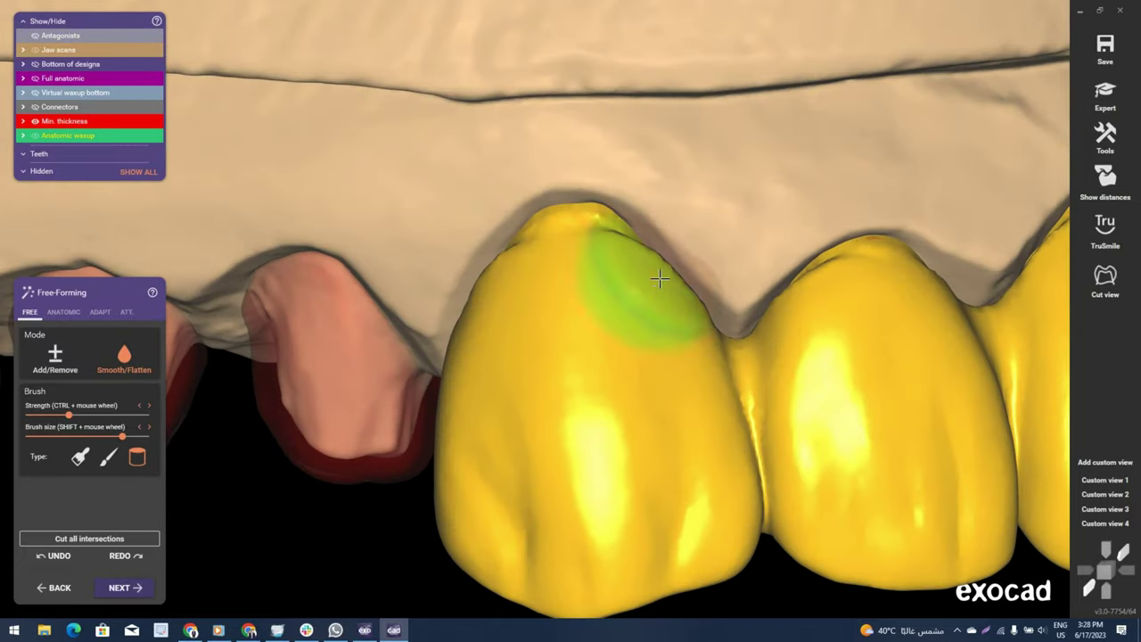
right_drag(604, 279, 523, 259)
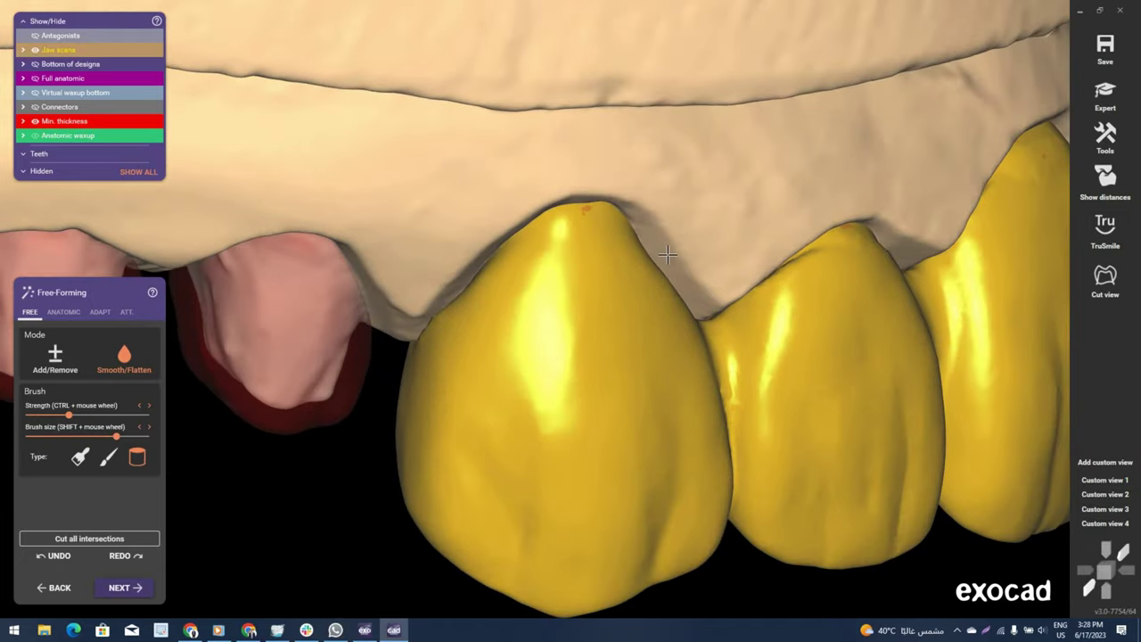
mouse_move(668, 256)
right_down()
mouse_move(529, 310)
mouse_move(411, 299)
right_up()
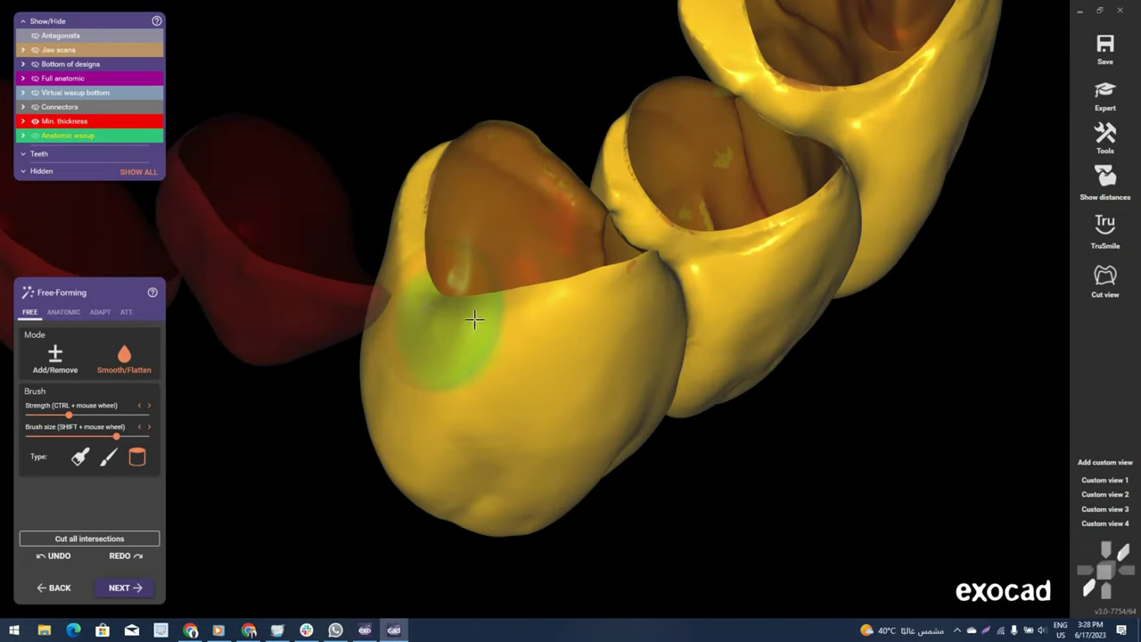
mouse_move(532, 352)
right_down()
mouse_move(471, 324)
mouse_move(497, 193)
right_up()
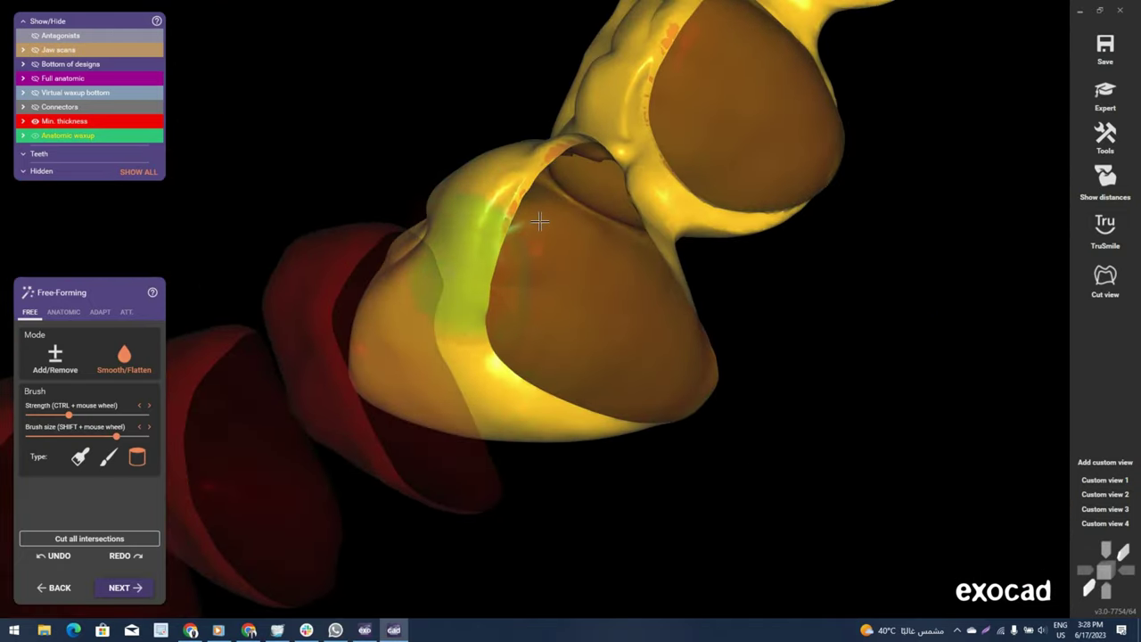
mouse_move(620, 261)
right_down()
mouse_move(645, 208)
mouse_move(616, 128)
mouse_move(642, 346)
mouse_move(601, 408)
mouse_move(603, 385)
right_up()
scroll(603, 385, up, 3)
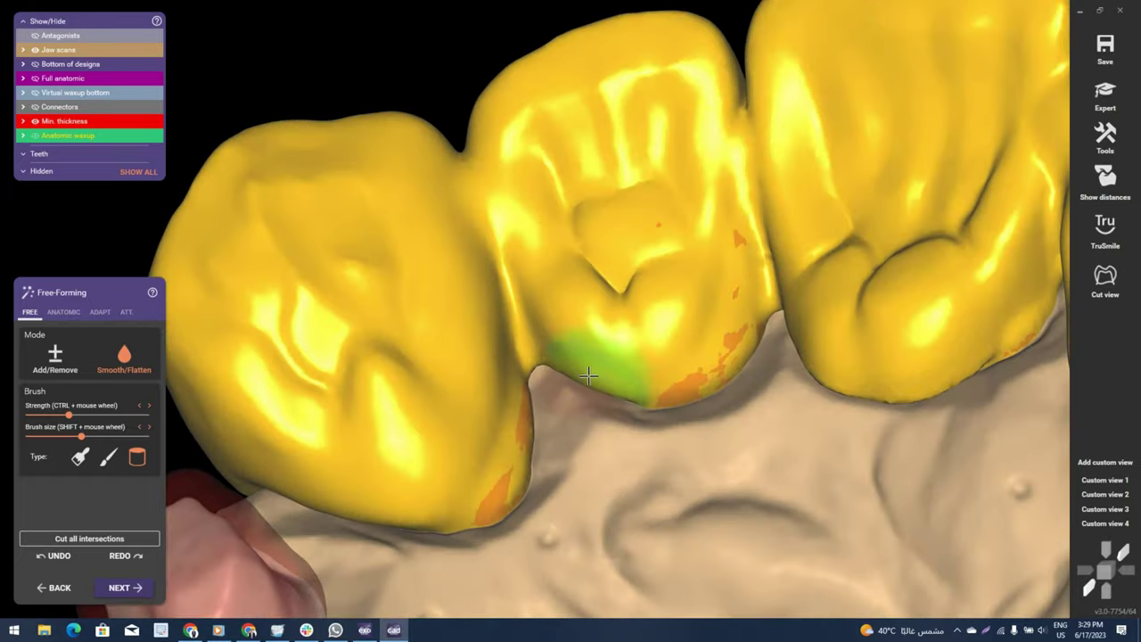
Set the brush to smoothing and adjust its strength and size with Shift+wheel.
scroll(642, 357, down, 2)
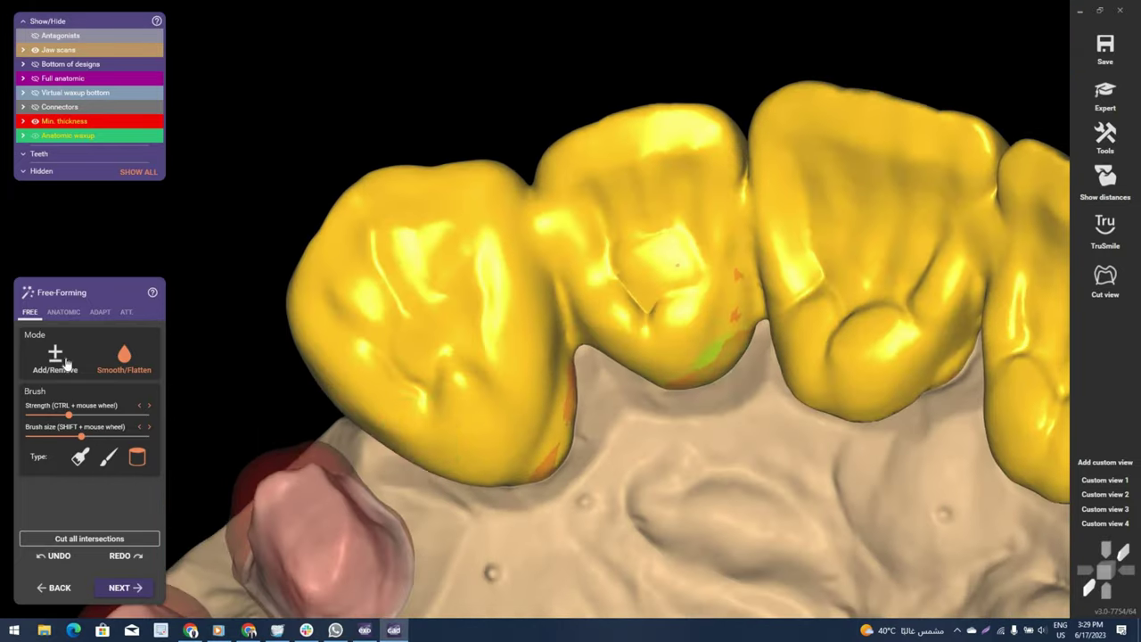
right_drag(535, 348, 422, 345)
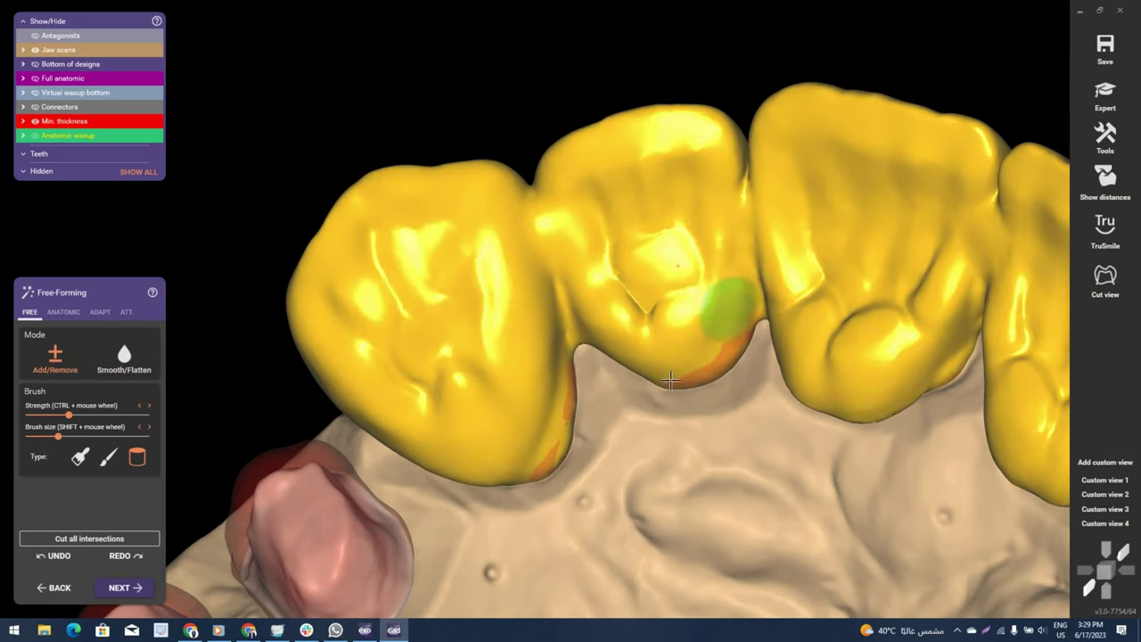
scroll(504, 381, up, 2)
shift+scroll(505, 380, up, 2)
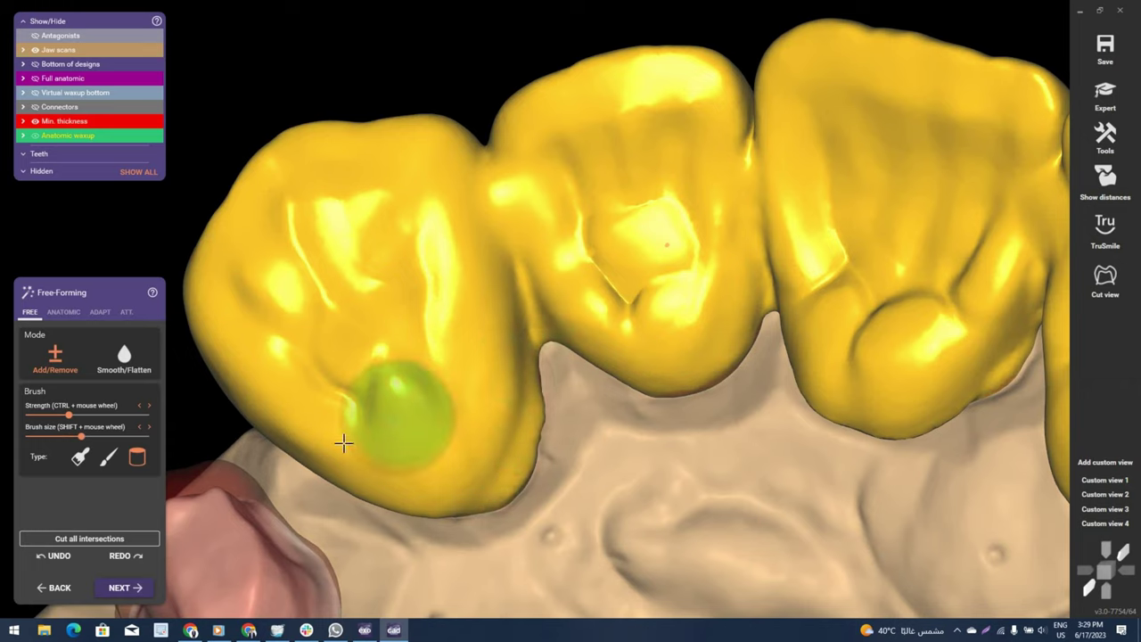
key(shift)
ctrl+scroll(454, 493, up, 2)
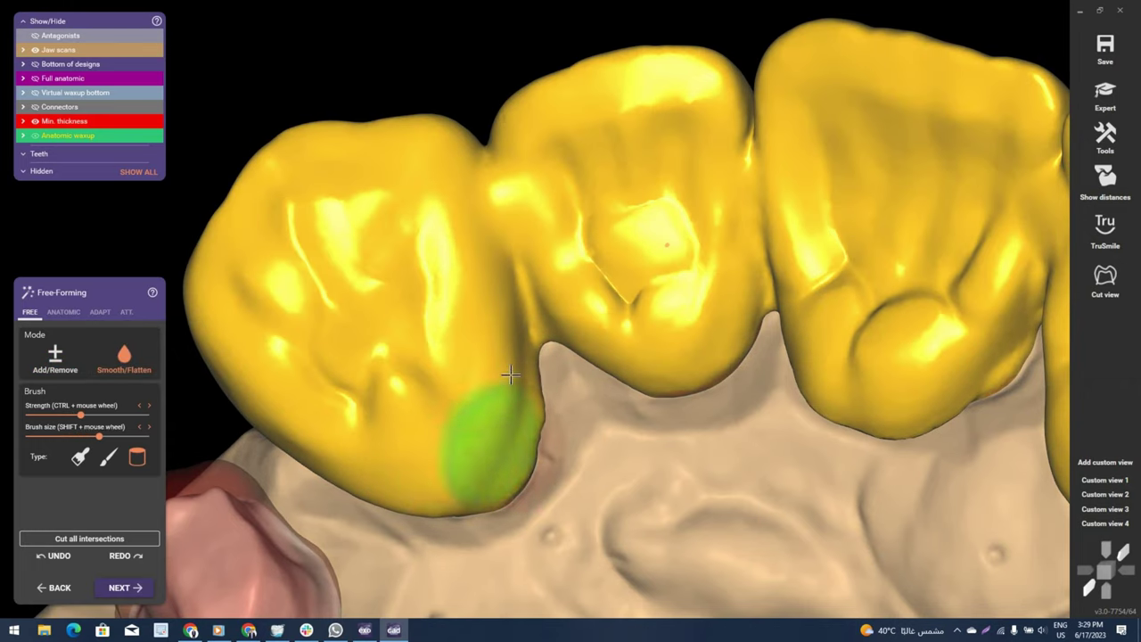
shift+scroll(428, 490, up, 2)
Smooth the palatal bases of the front crowns, checking the arch from several angles.
mouse_move(612, 413)
right_down()
mouse_move(723, 315)
mouse_move(737, 173)
right_up()
scroll(701, 347, down, 2)
scroll(535, 306, down, 3)
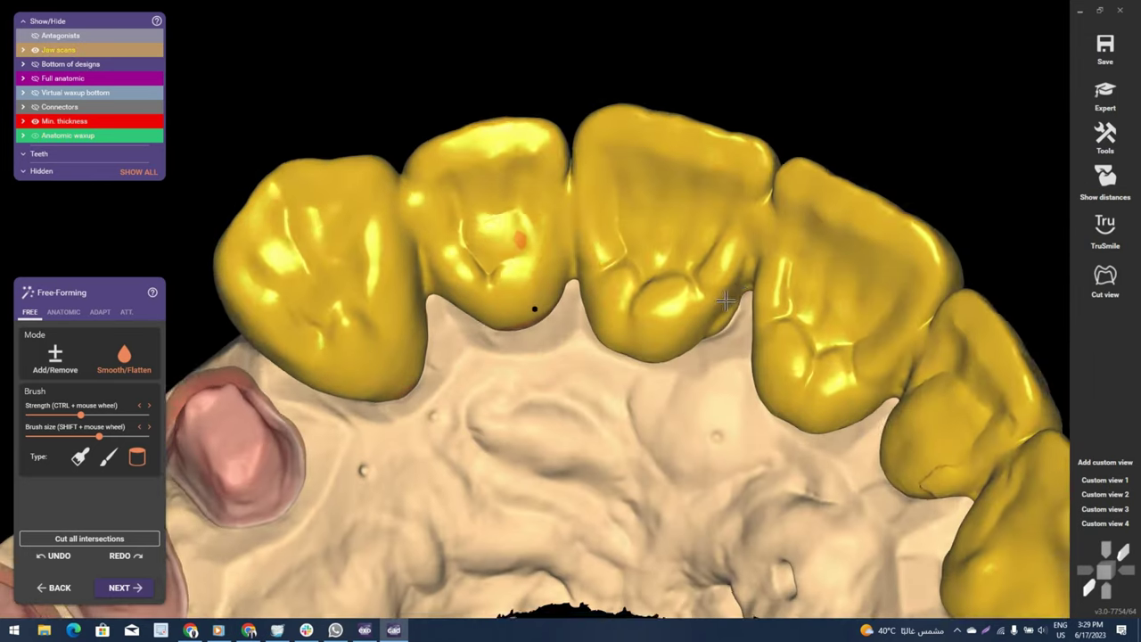
scroll(777, 211, up, 2)
scroll(808, 114, up, 4)
shift+scroll(785, 169, down, 3)
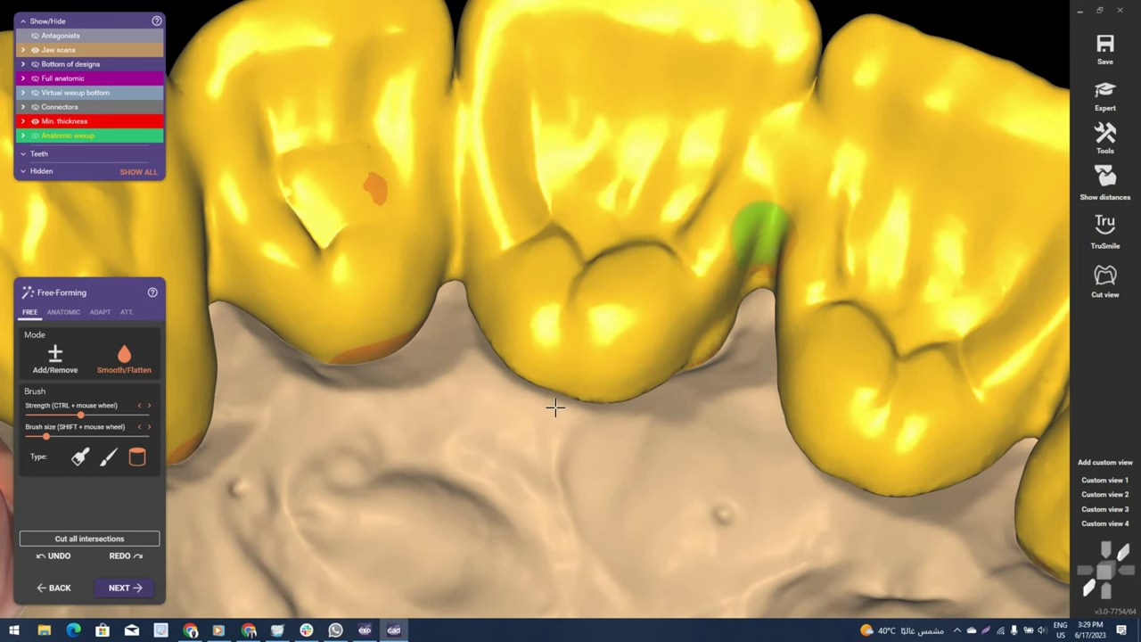
scroll(555, 407, down, 3)
right_click(696, 357)
mouse_move(695, 357)
right_down()
mouse_move(580, 416)
mouse_move(659, 381)
mouse_move(586, 369)
right_up()
right_drag(502, 412, 604, 369)
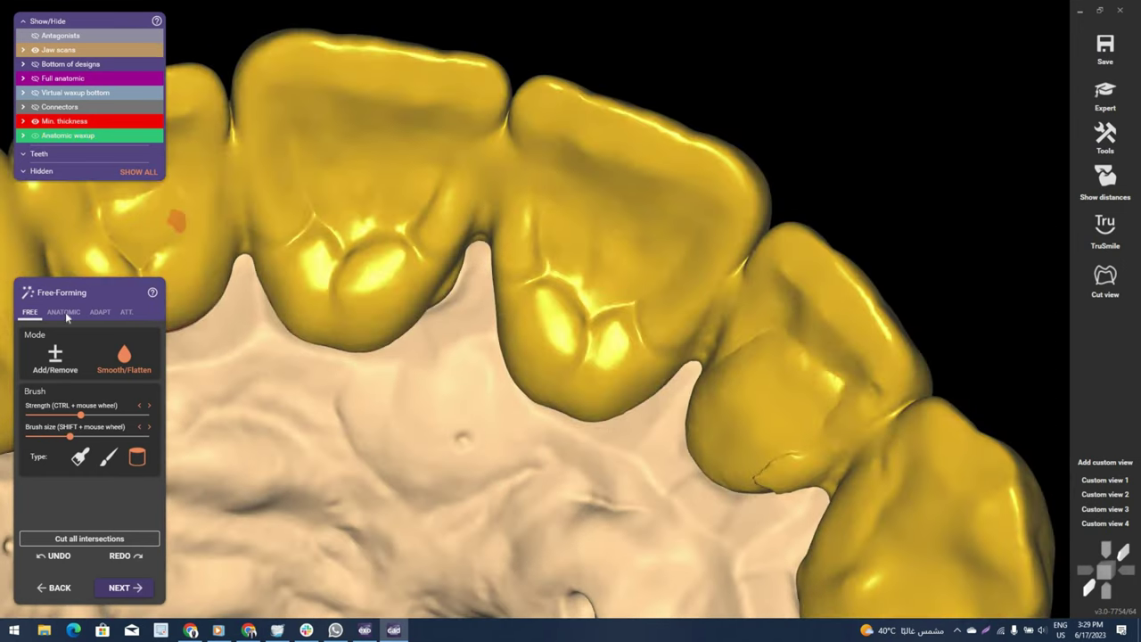
Move the central crown's cusp tip up and right using the anatomic presets.
click(63, 312)
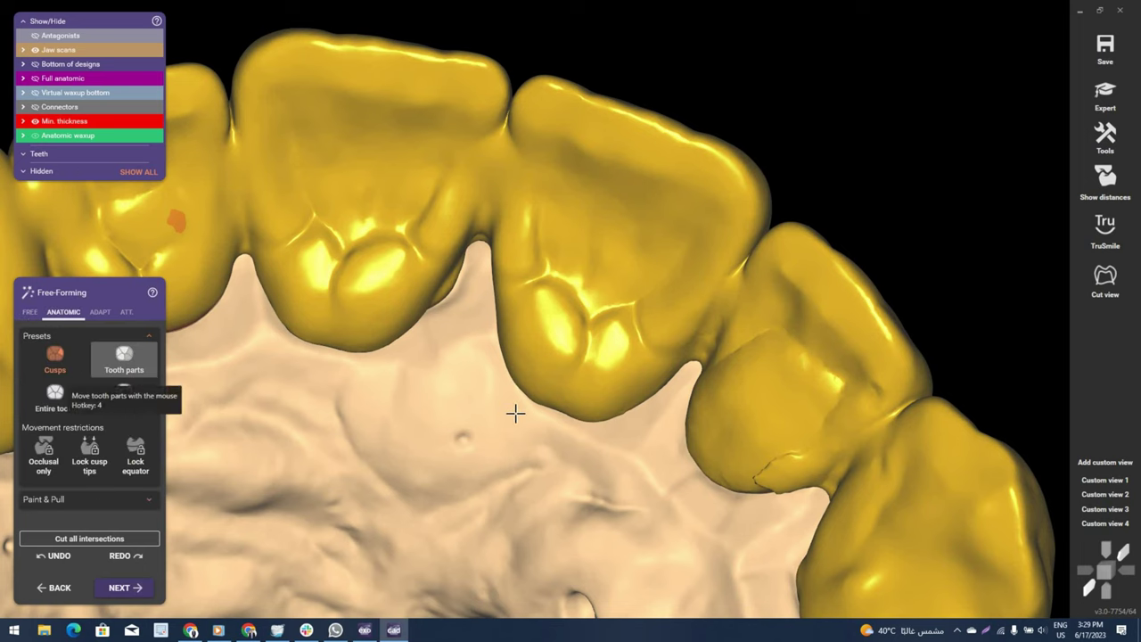
scroll(516, 412, up, 2)
drag(524, 393, 603, 394)
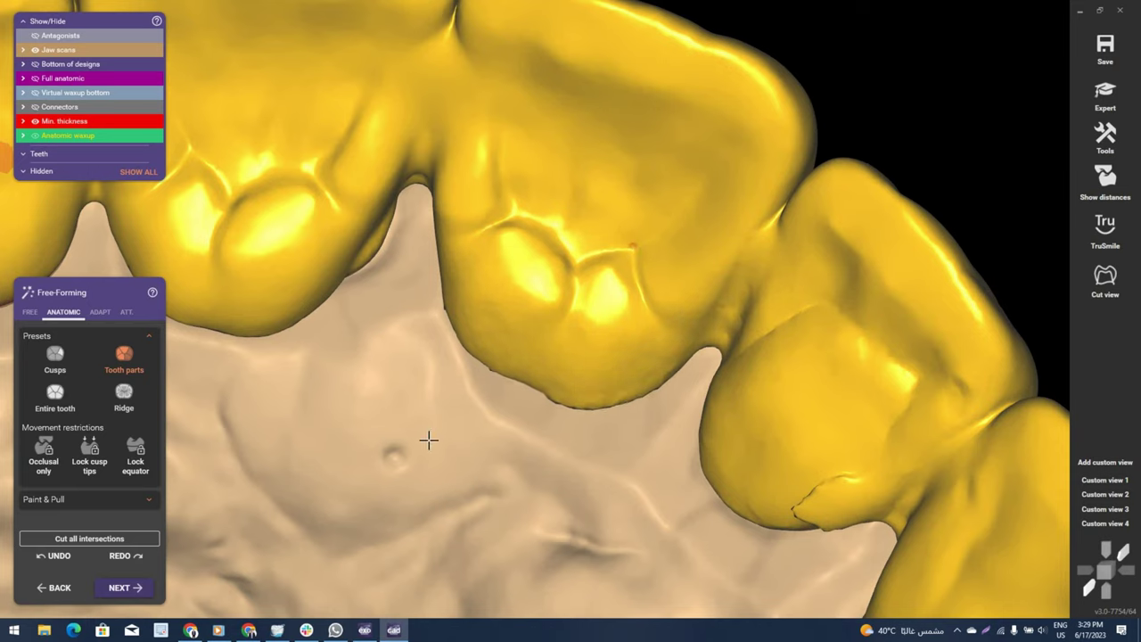
mouse_move(428, 439)
right_down()
mouse_move(371, 354)
mouse_move(372, 311)
right_up()
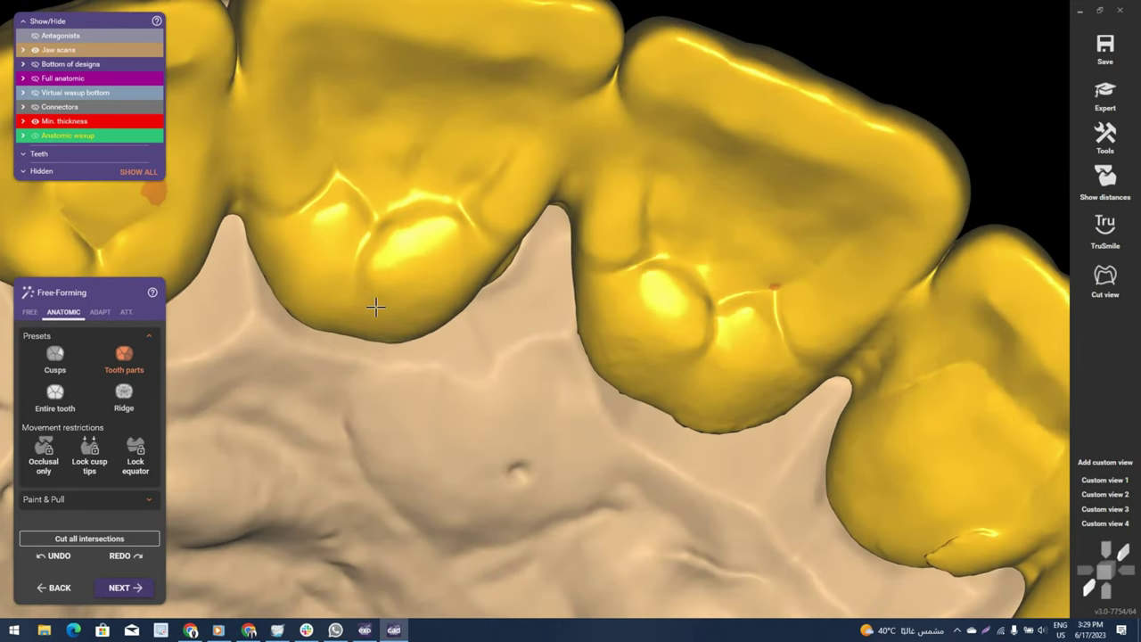
scroll(375, 307, down, 3)
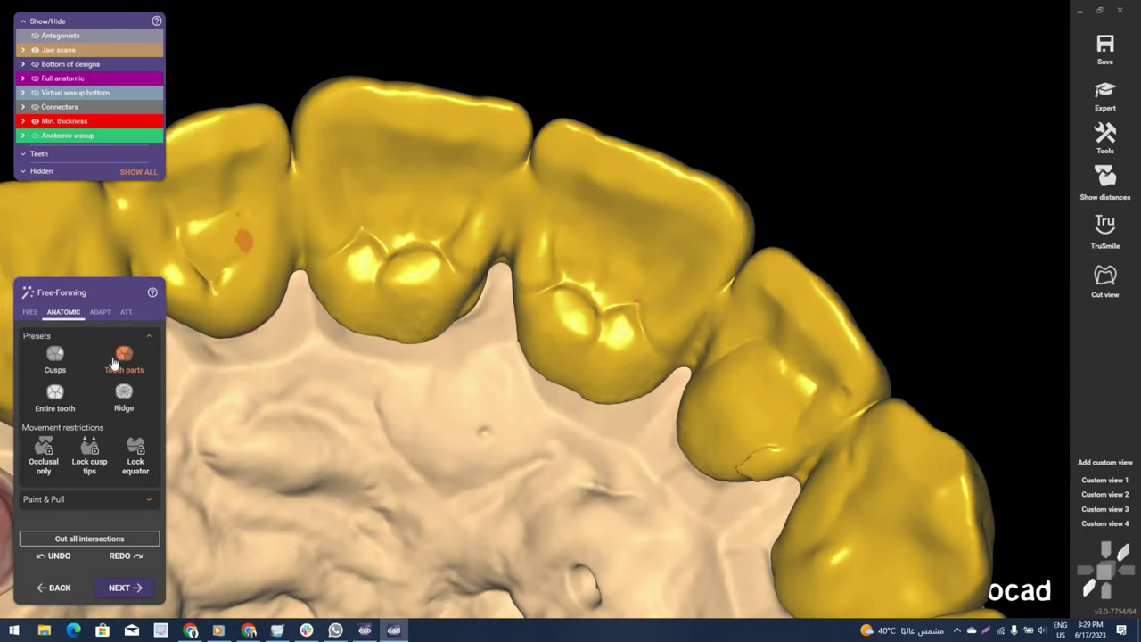
Switch to free Smooth/Flatten with a larger brush and smooth the middle crown's crease.
click(30, 312)
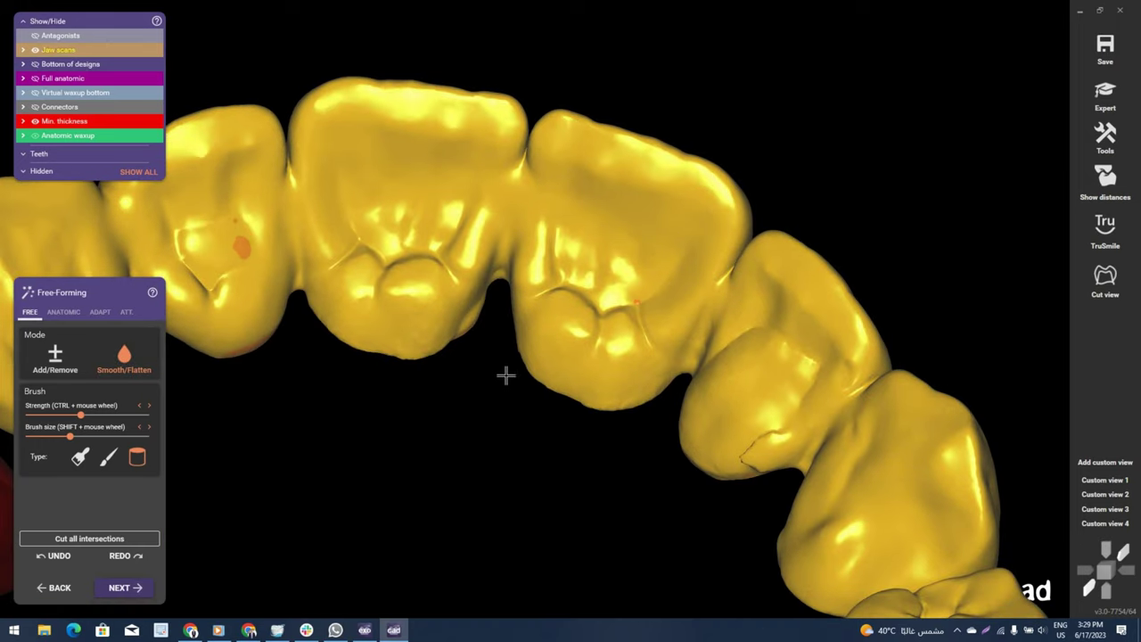
right_drag(508, 374, 465, 388)
scroll(465, 388, up, 3)
ctrl+scroll(255, 415, up, 2)
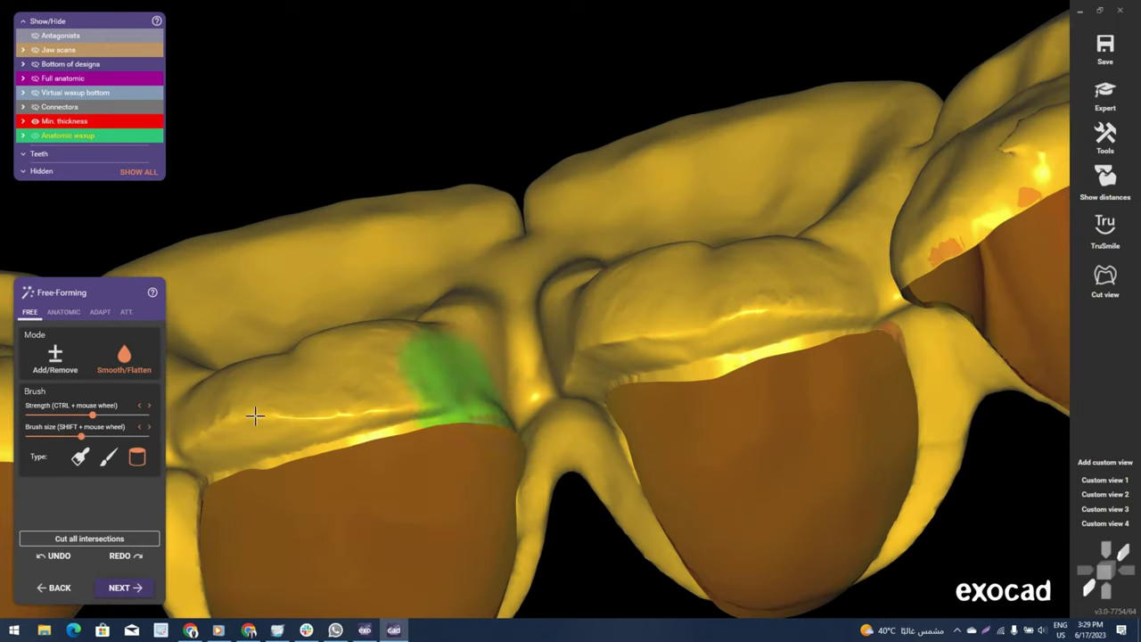
shift+scroll(242, 415, up, 2)
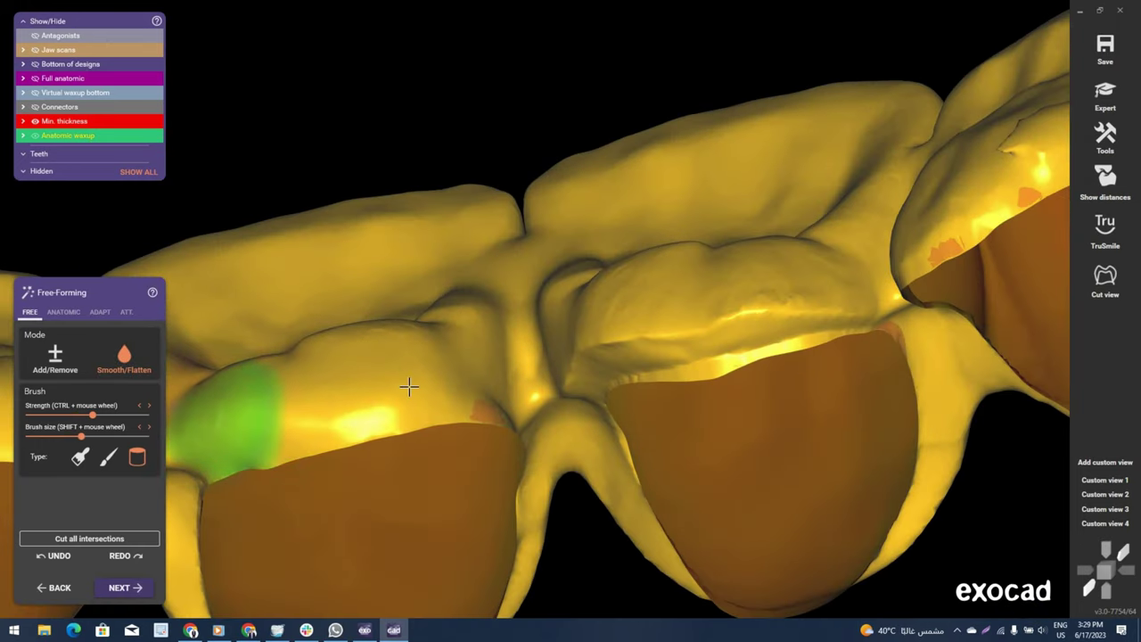
drag(742, 333, 583, 367)
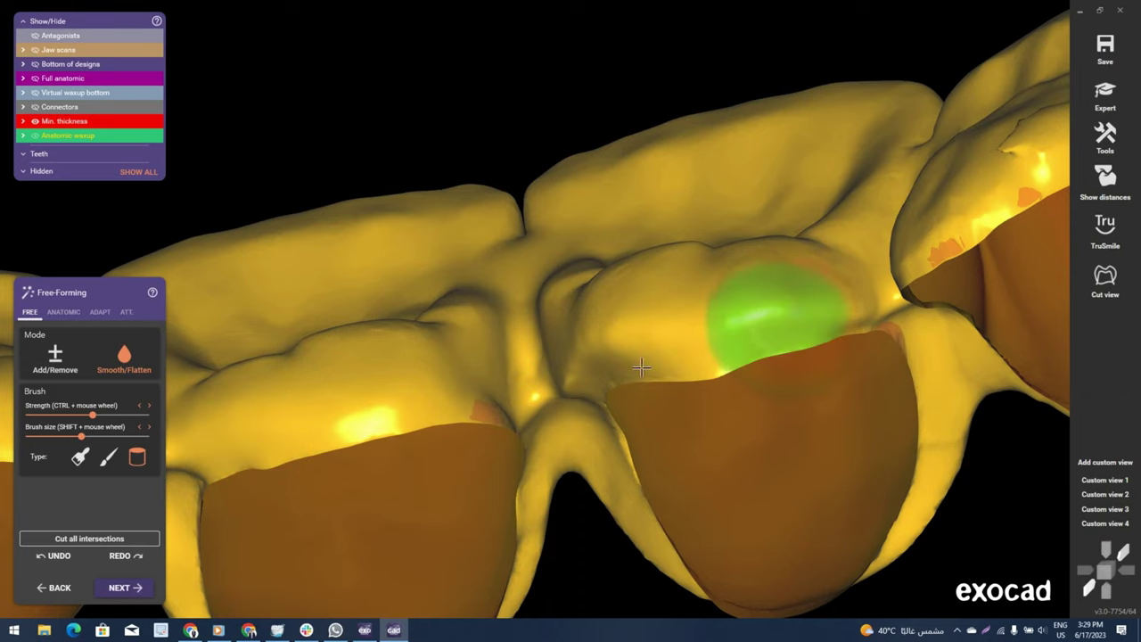
Smooth the embrasure surface on the left crown, checking it from frontal and oblique views.
right_drag(583, 366, 796, 257)
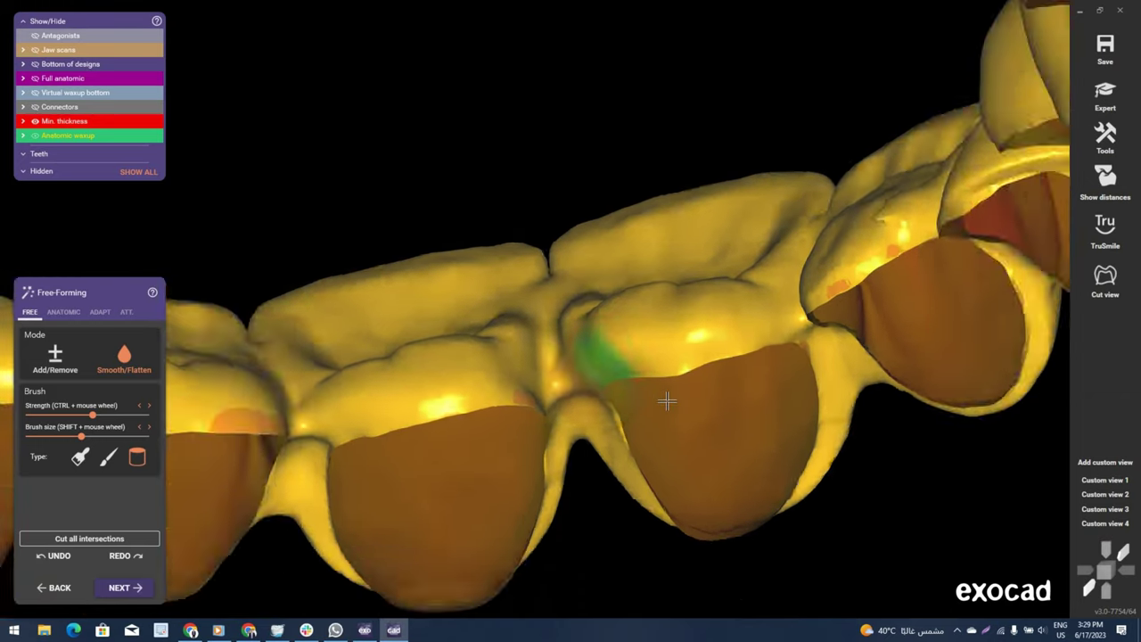
scroll(796, 257, up, 2)
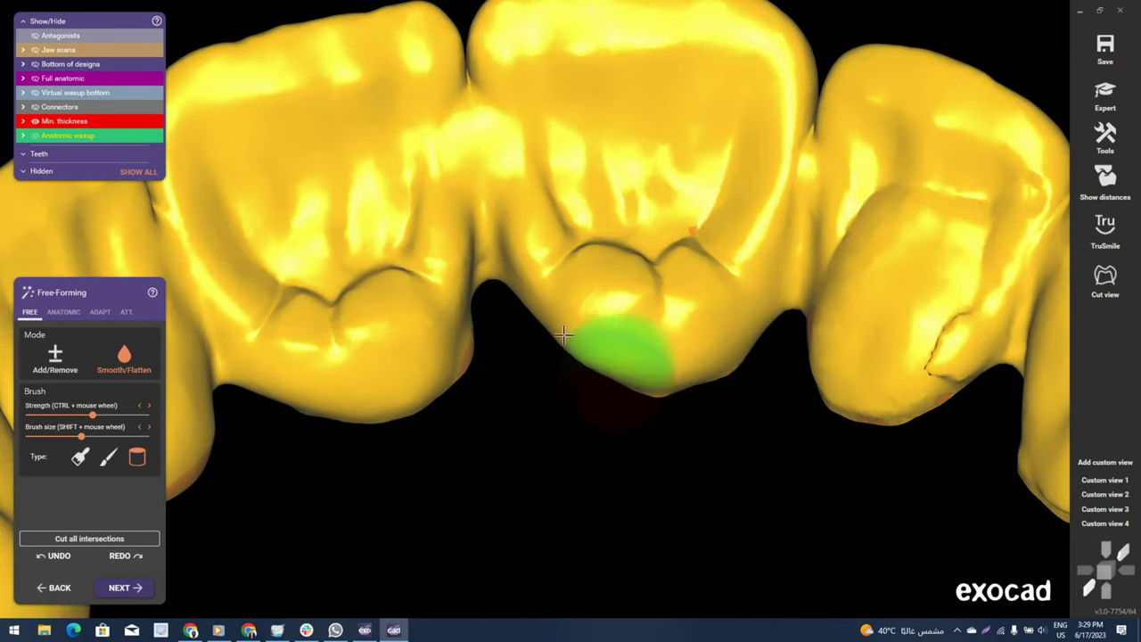
drag(457, 292, 424, 361)
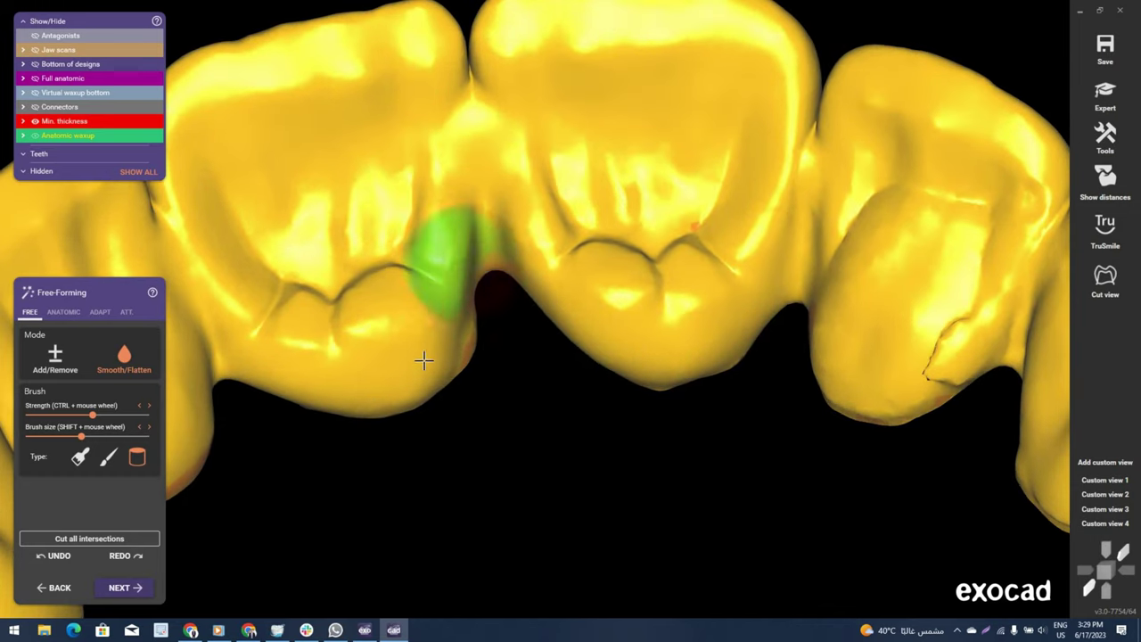
mouse_move(670, 316)
right_down()
mouse_move(915, 252)
mouse_move(782, 382)
right_up()
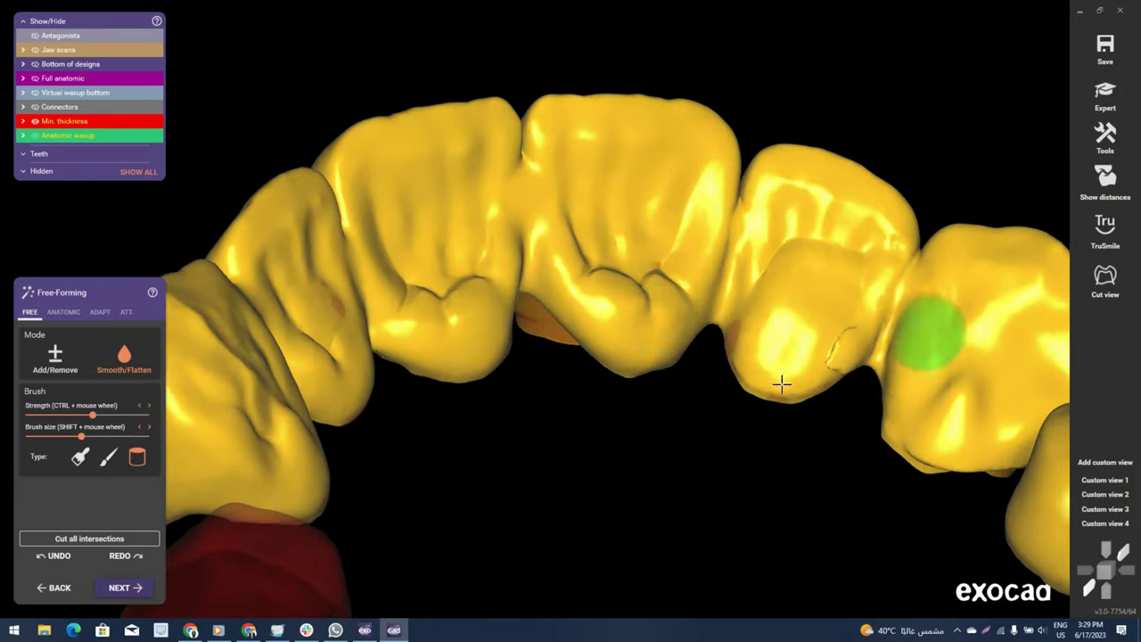
right_drag(333, 428, 223, 446)
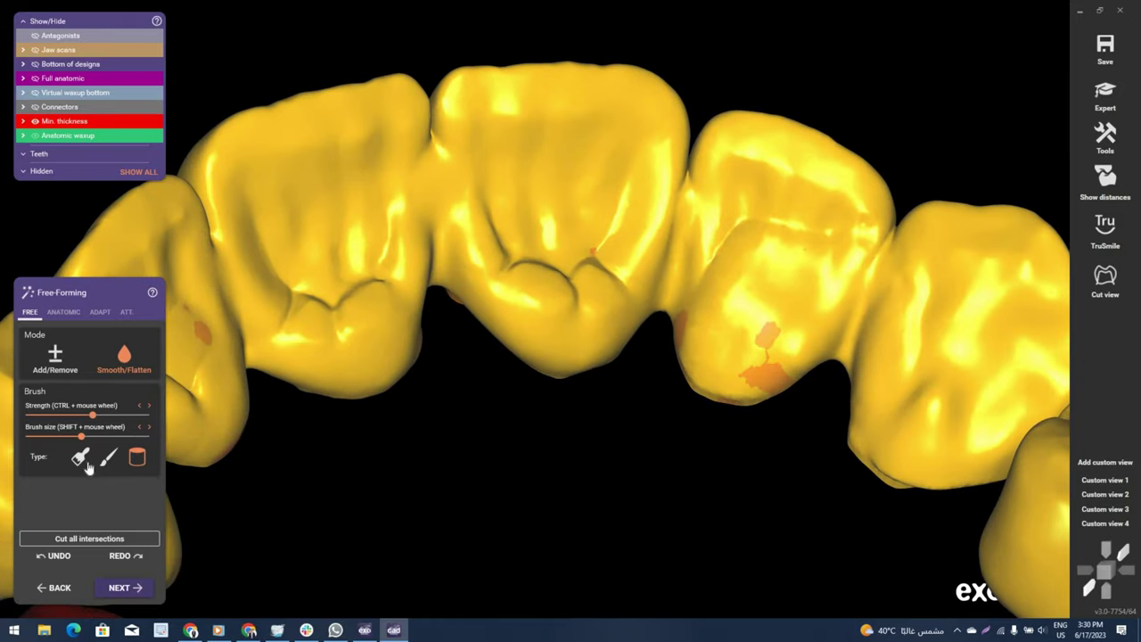
Lower the brush strength and size to work the thin spots at the end crown's base.
ctrl+scroll(725, 294, up, 2)
shift+scroll(724, 294, up, 2)
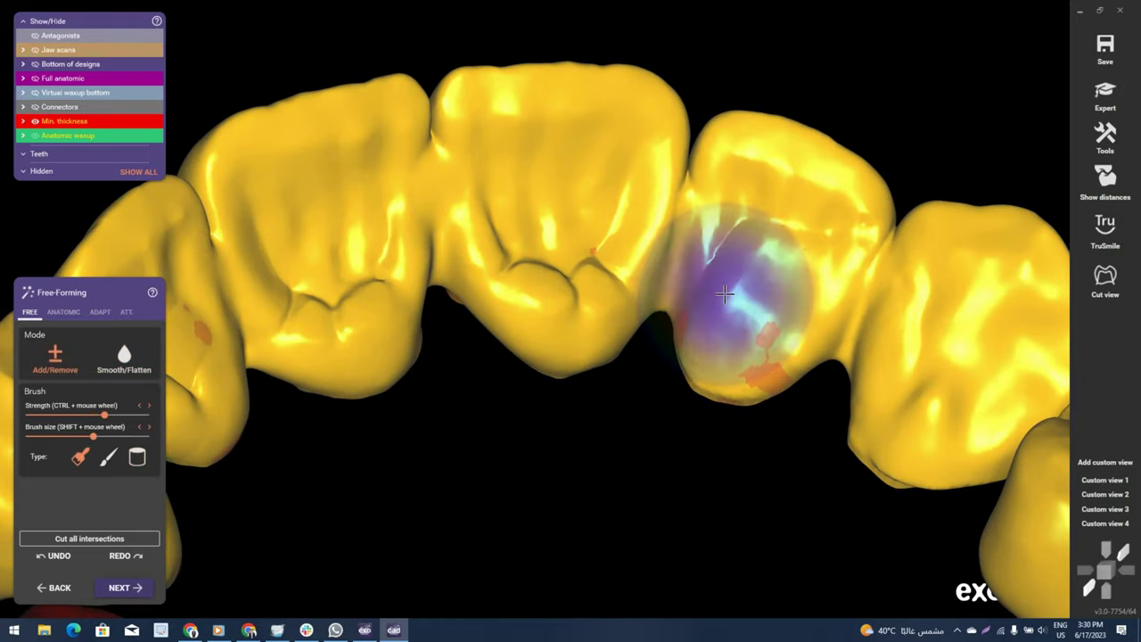
ctrl+scroll(767, 249, up, 1)
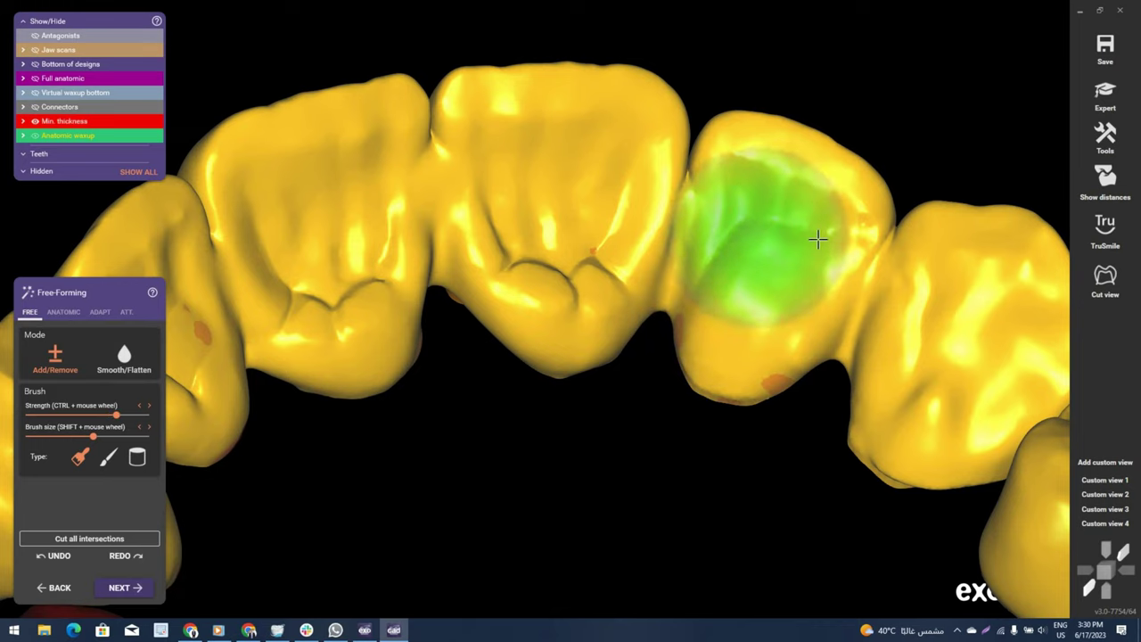
shift+scroll(819, 238, down, 3)
shift+scroll(802, 214, down, 2)
scroll(777, 191, up, 3)
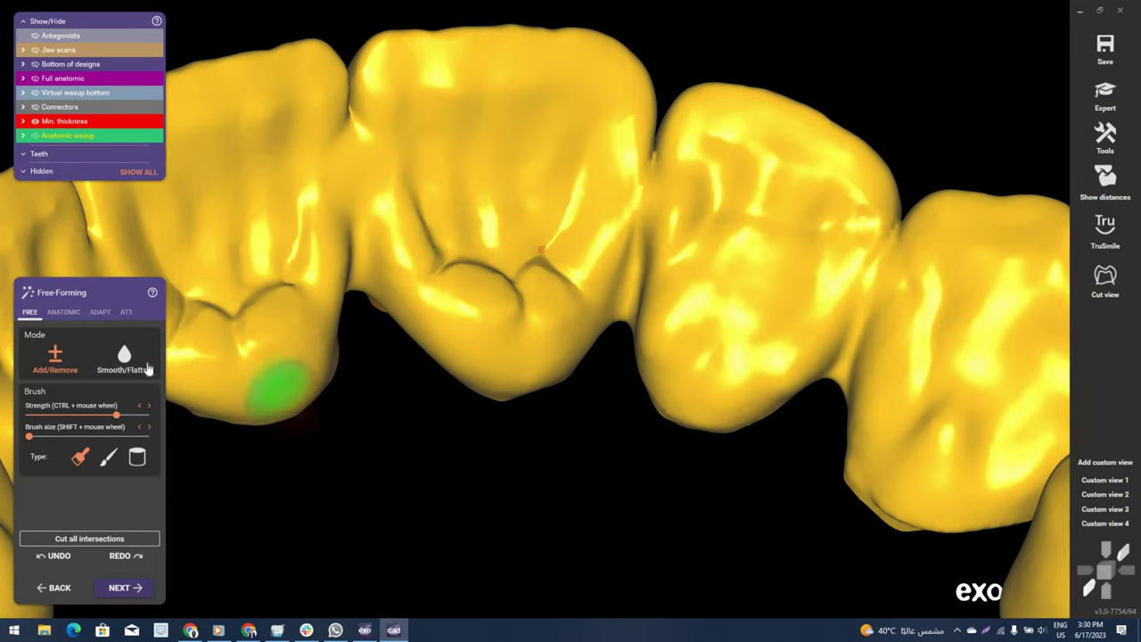
shift+scroll(649, 331, up, 3)
ctrl+scroll(677, 348, up, 2)
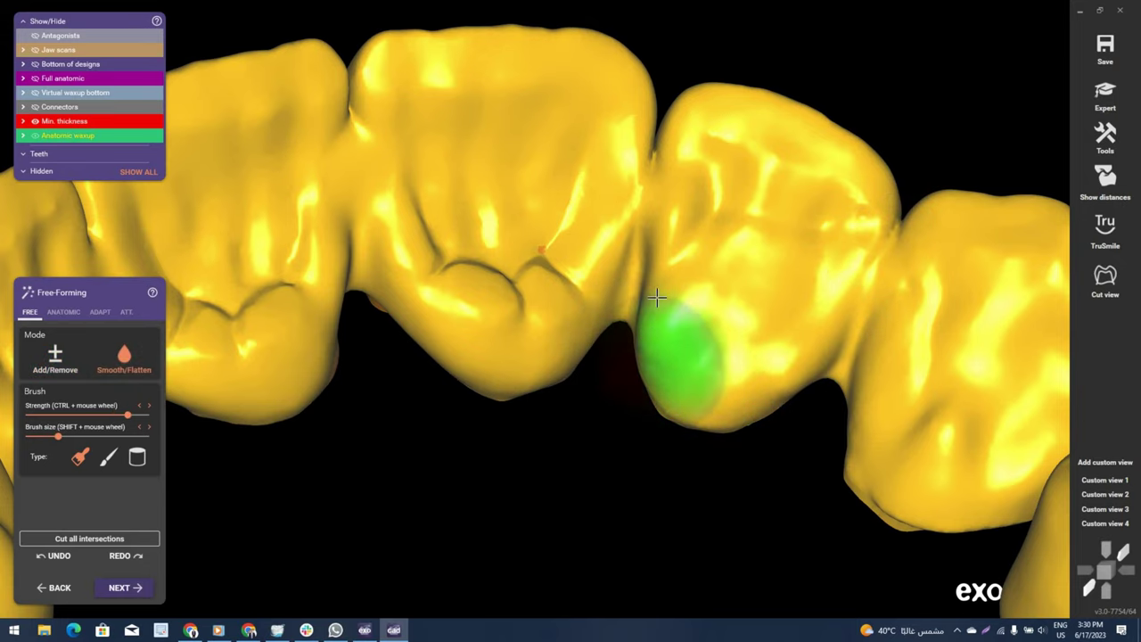
ctrl+scroll(749, 367, down, 2)
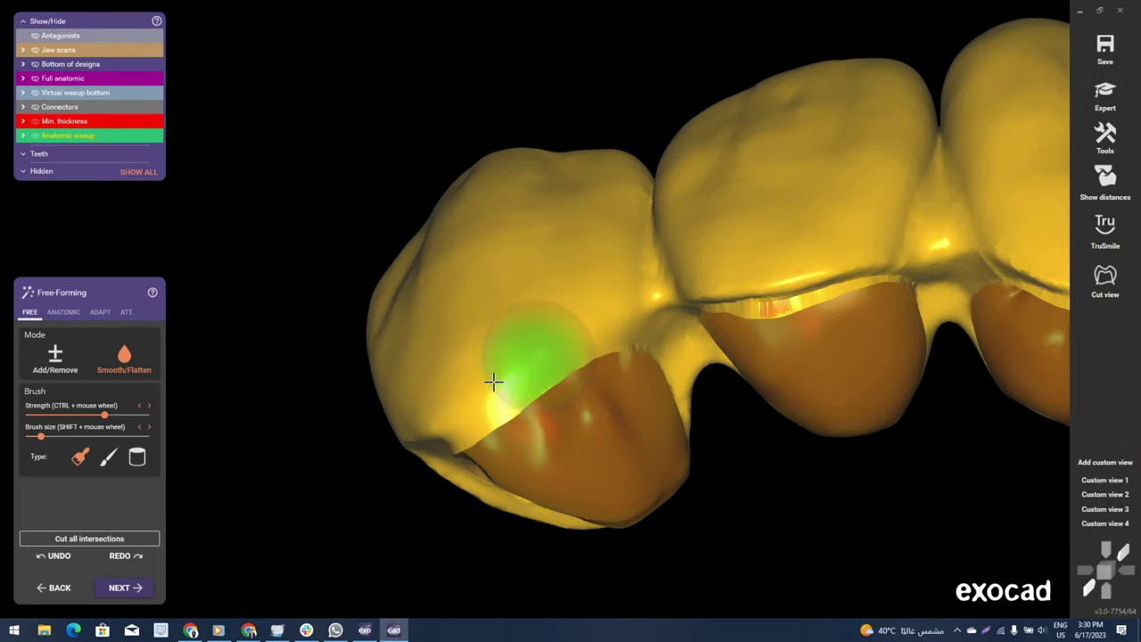
Inspect the crowns' fitting side and connectors from below.
right_drag(494, 381, 420, 409)
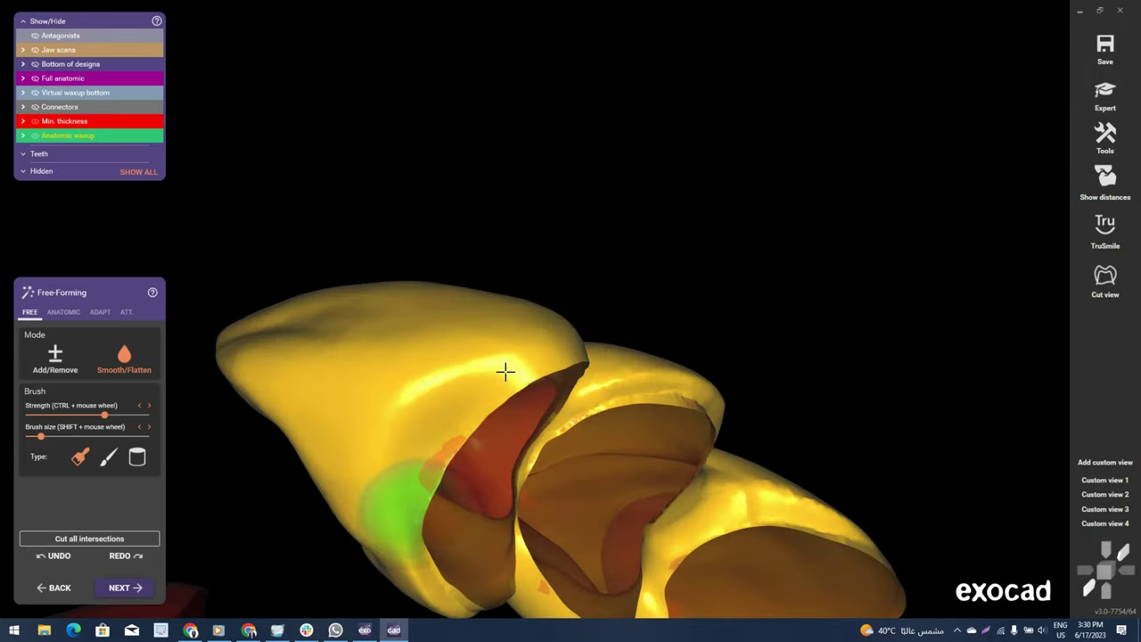
right_drag(505, 372, 470, 426)
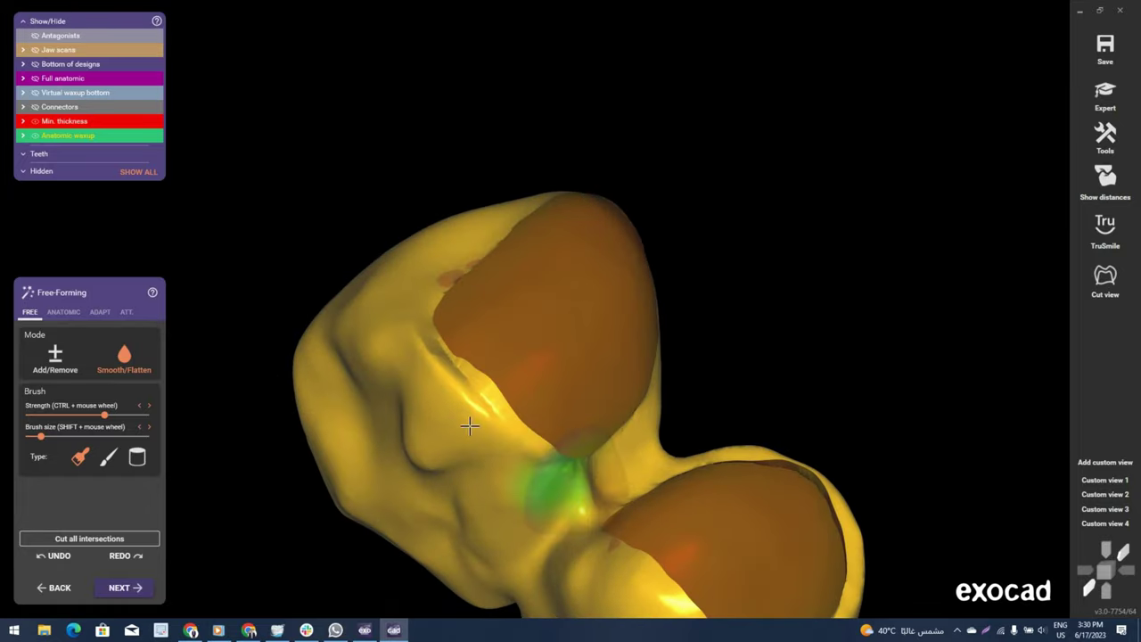
right_drag(561, 492, 596, 485)
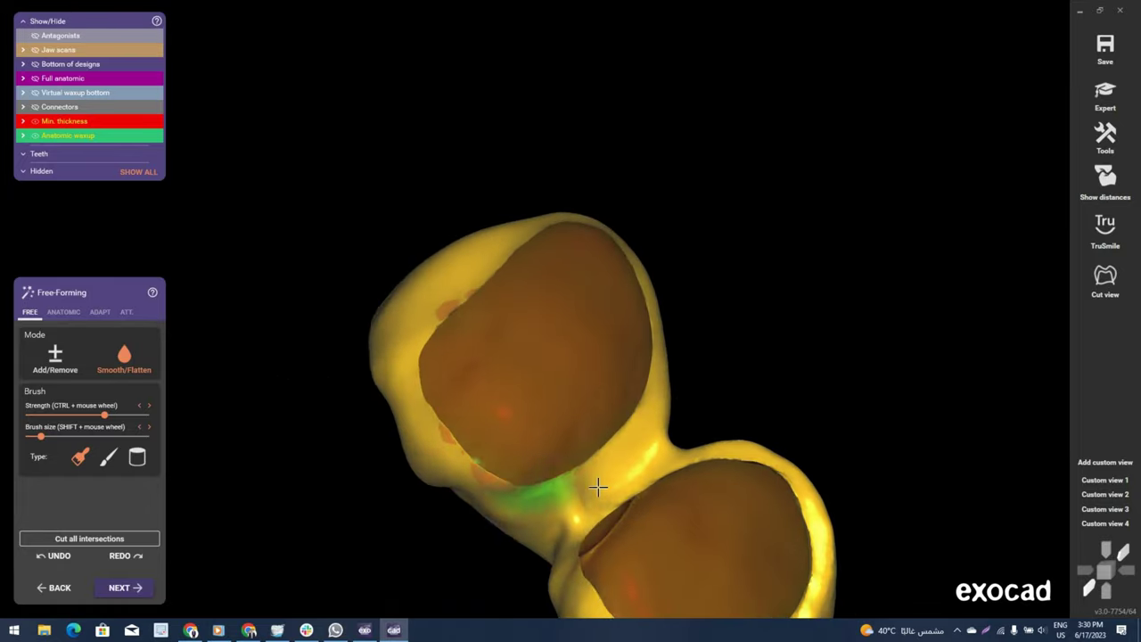
mouse_move(833, 522)
right_down()
mouse_move(771, 457)
mouse_move(776, 412)
mouse_move(479, 428)
mouse_move(537, 436)
mouse_move(497, 318)
mouse_move(510, 286)
right_up()
mouse_move(504, 203)
right_down()
mouse_move(555, 354)
mouse_move(645, 511)
mouse_move(660, 425)
mouse_move(350, 304)
right_up()
scroll(352, 308, up, 3)
scroll(361, 303, up, 3)
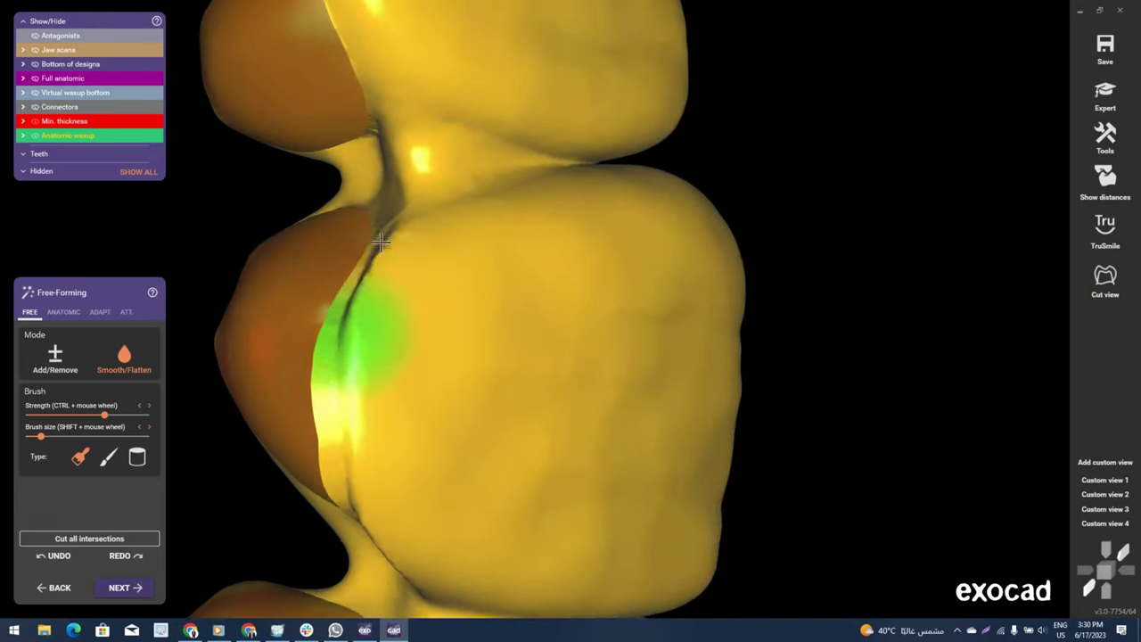
Smooth the connector area between two crowns from a closer angle.
mouse_move(383, 492)
right_down()
mouse_move(420, 502)
mouse_move(387, 458)
right_up()
scroll(392, 425, down, 5)
mouse_move(454, 490)
right_down()
mouse_move(479, 490)
mouse_move(467, 407)
mouse_move(569, 199)
mouse_move(527, 235)
right_up()
scroll(473, 472, up, 2)
scroll(466, 405, up, 2)
scroll(467, 401, up, 3)
scroll(439, 288, up, 2)
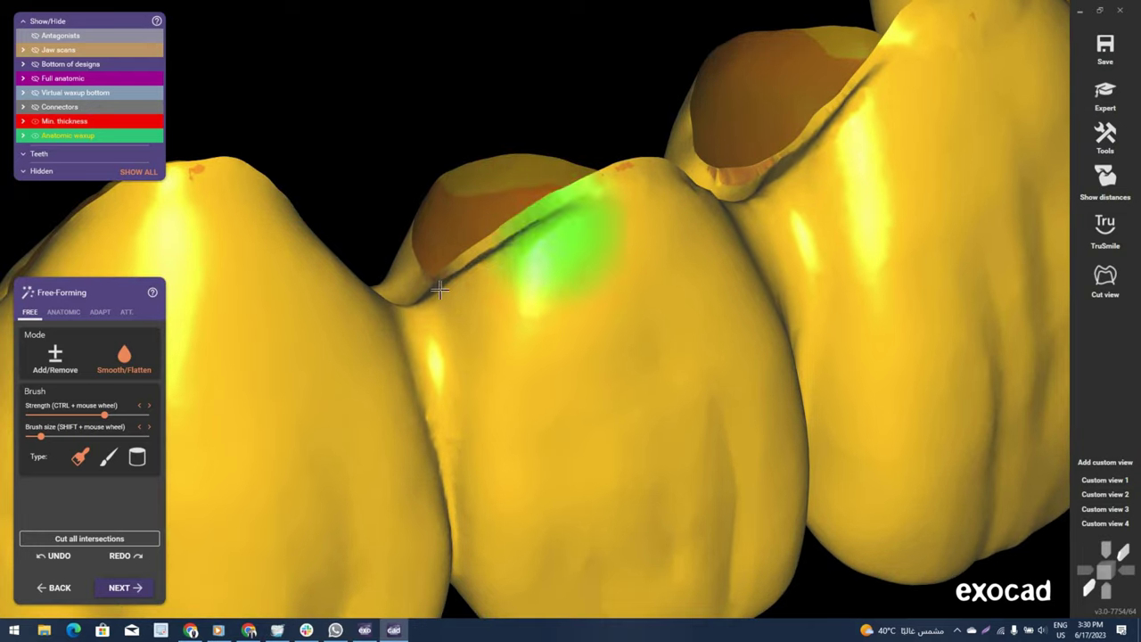
scroll(648, 223, down, 3)
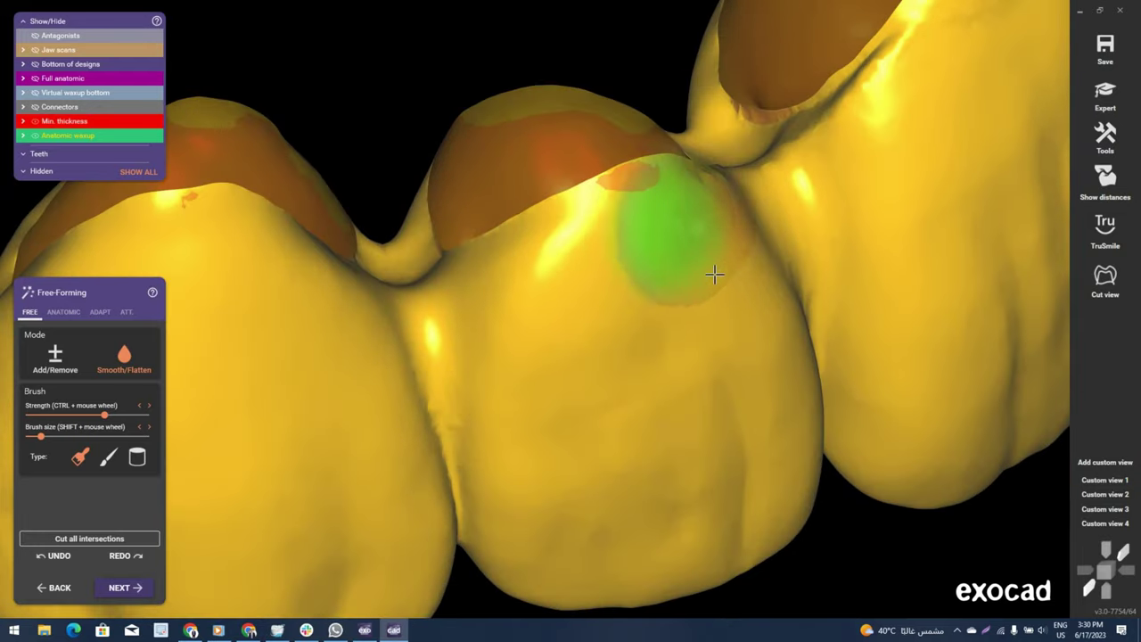
Turn to a side view along the gum line and enlarge the brush.
mouse_move(716, 273)
right_down()
mouse_move(214, 420)
mouse_move(115, 219)
right_up()
scroll(715, 274, down, 3)
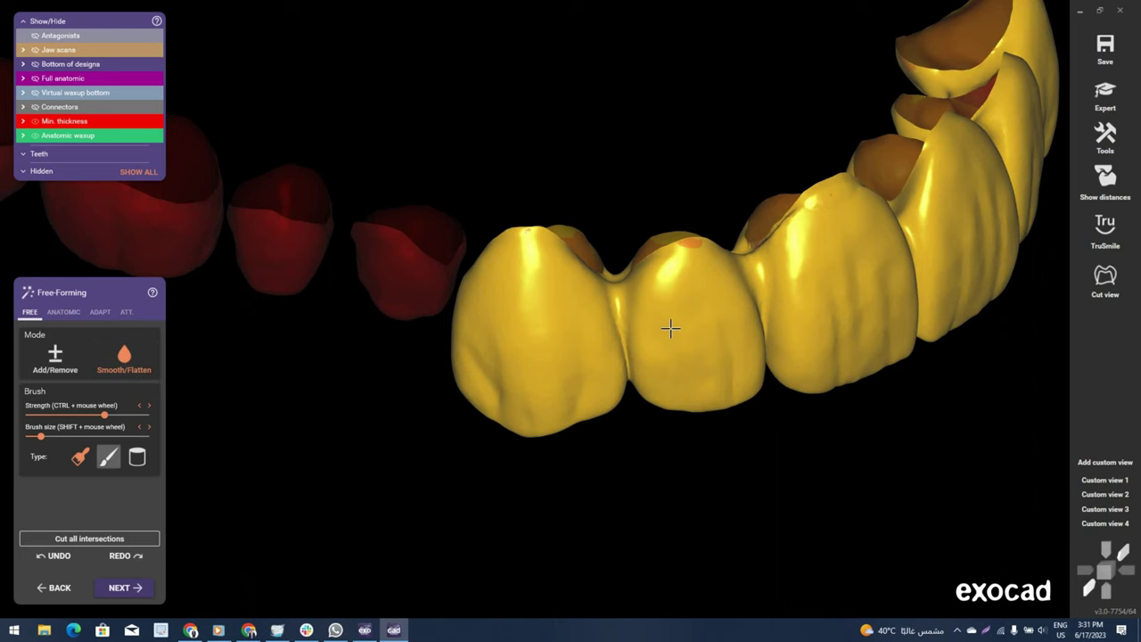
right_drag(670, 328, 645, 333)
scroll(631, 339, up, 2)
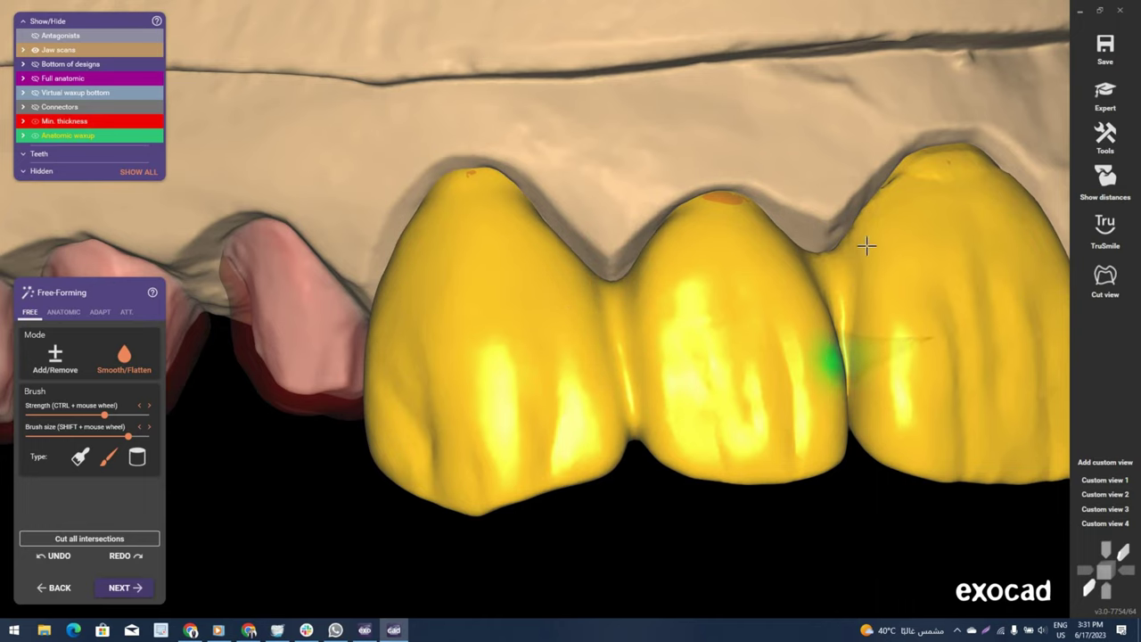
Smooth the contact area between the right front crowns, viewed from a lower angle.
scroll(860, 268, up, 2)
scroll(844, 294, up, 1)
scroll(838, 325, up, 1)
drag(840, 350, 861, 452)
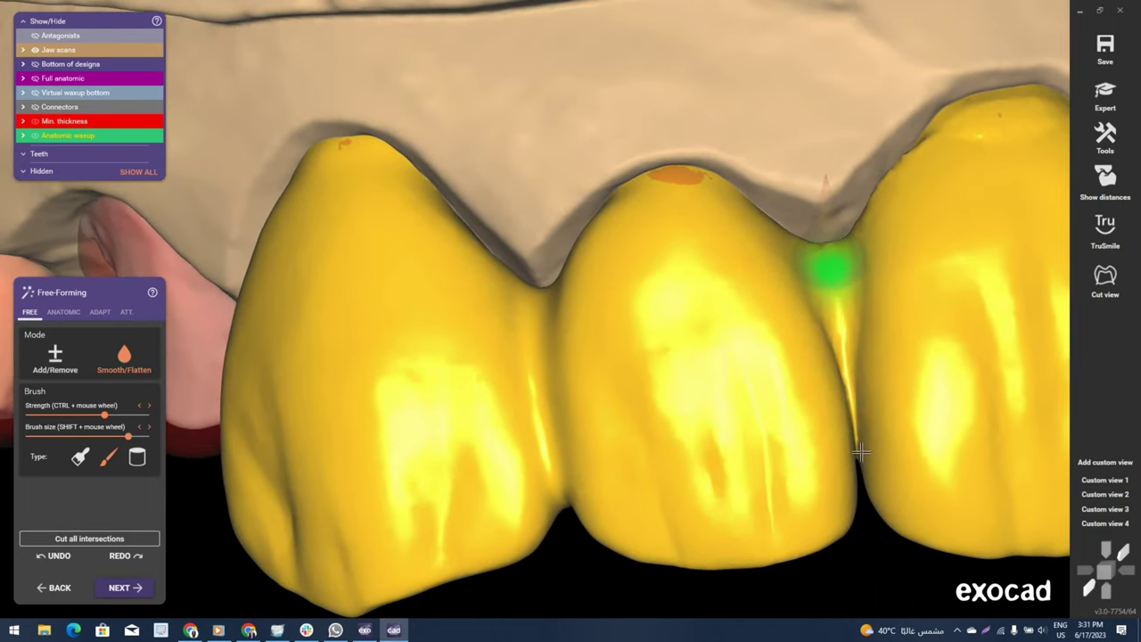
scroll(838, 369, down, 2)
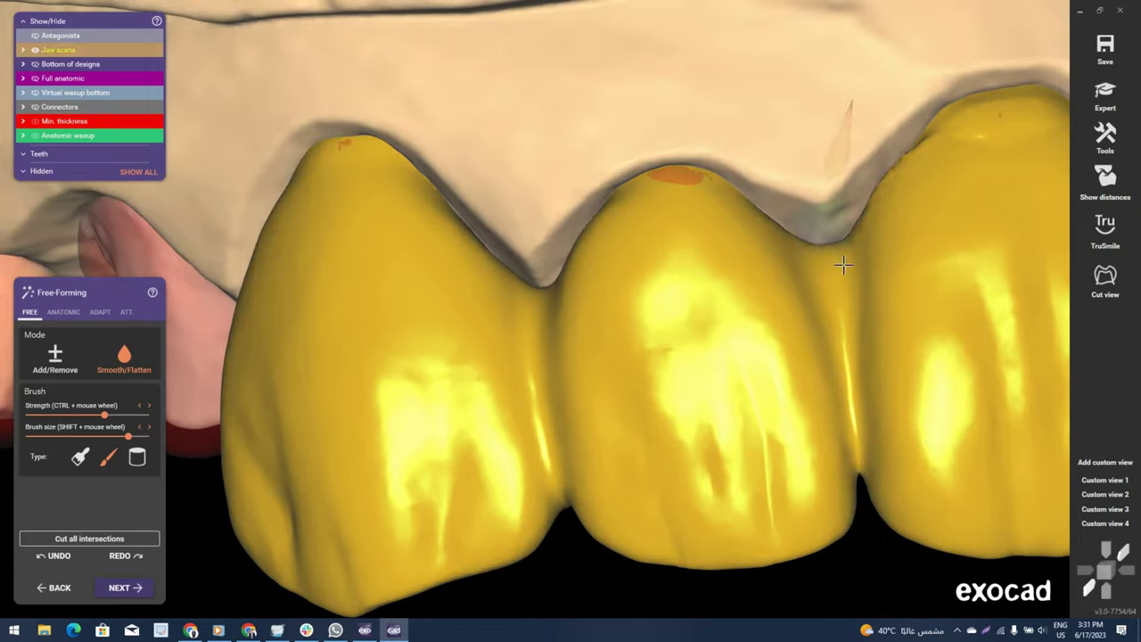
mouse_move(844, 262)
right_down()
mouse_move(535, 306)
mouse_move(825, 280)
mouse_move(833, 339)
mouse_move(820, 339)
right_up()
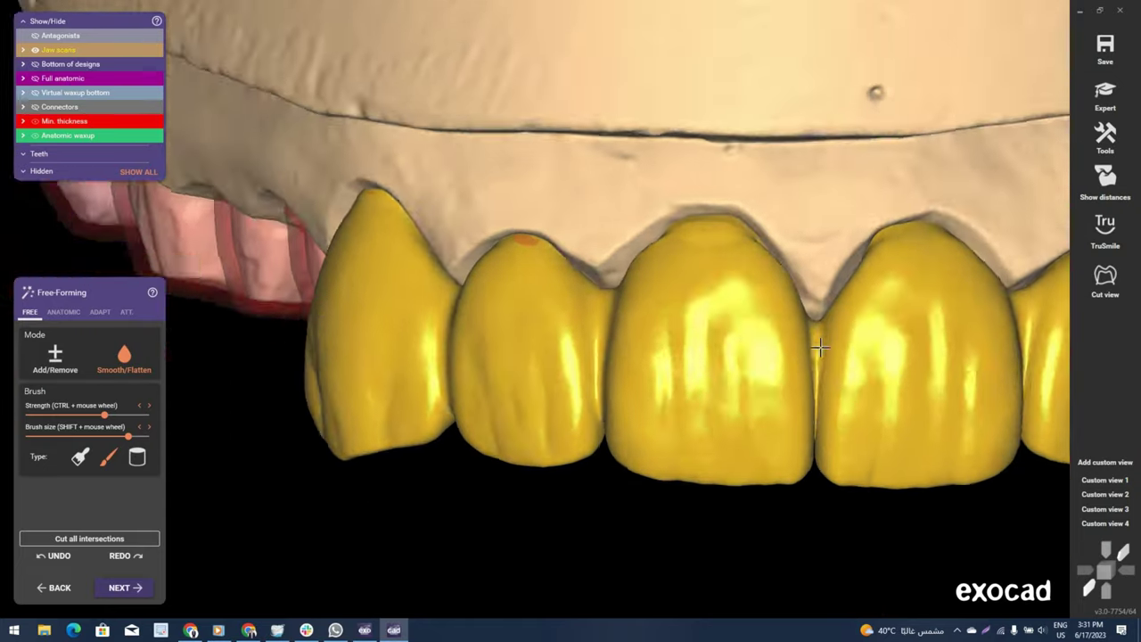
scroll(813, 330, up, 2)
scroll(798, 312, up, 2)
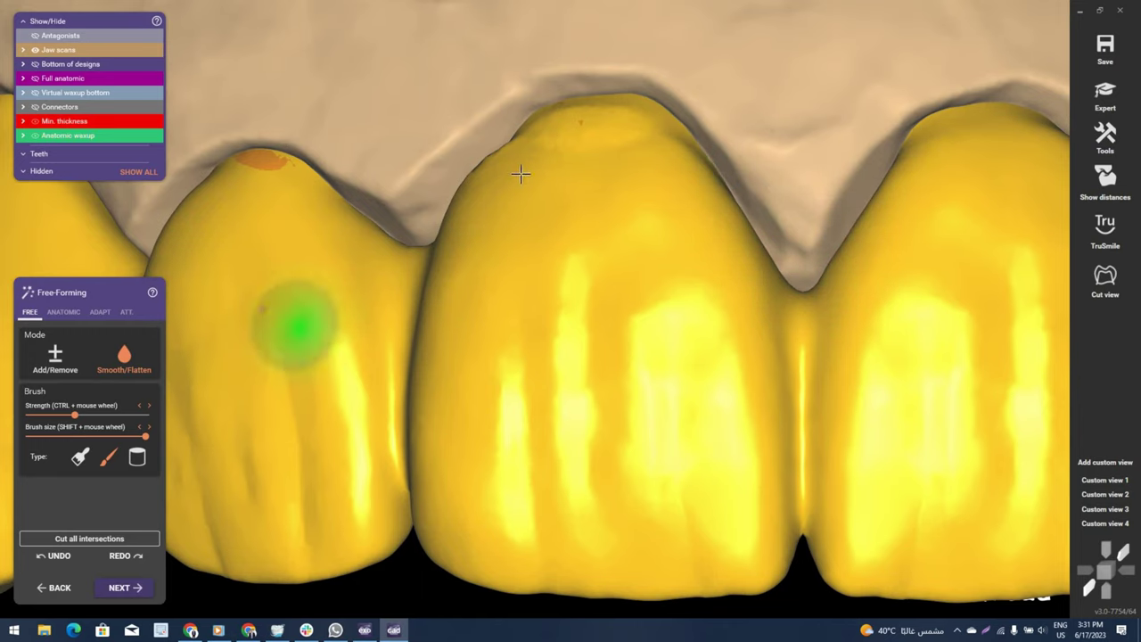
Shrink the brush to its smallest size and work the contact between the central crowns.
right_drag(520, 173, 535, 169)
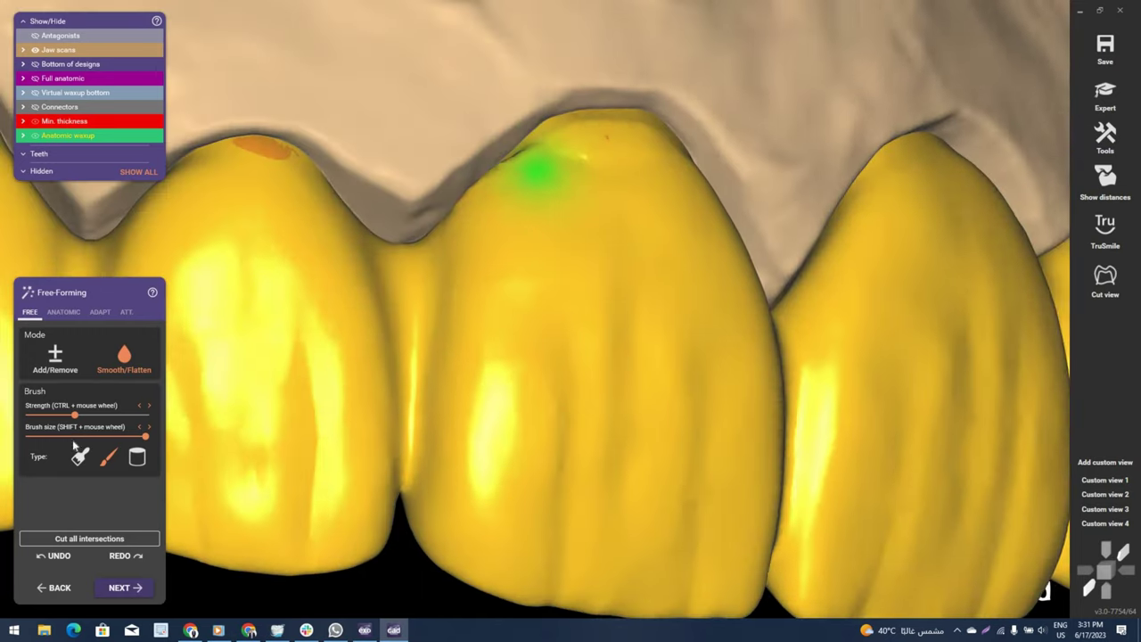
shift+scroll(535, 151, down, 5)
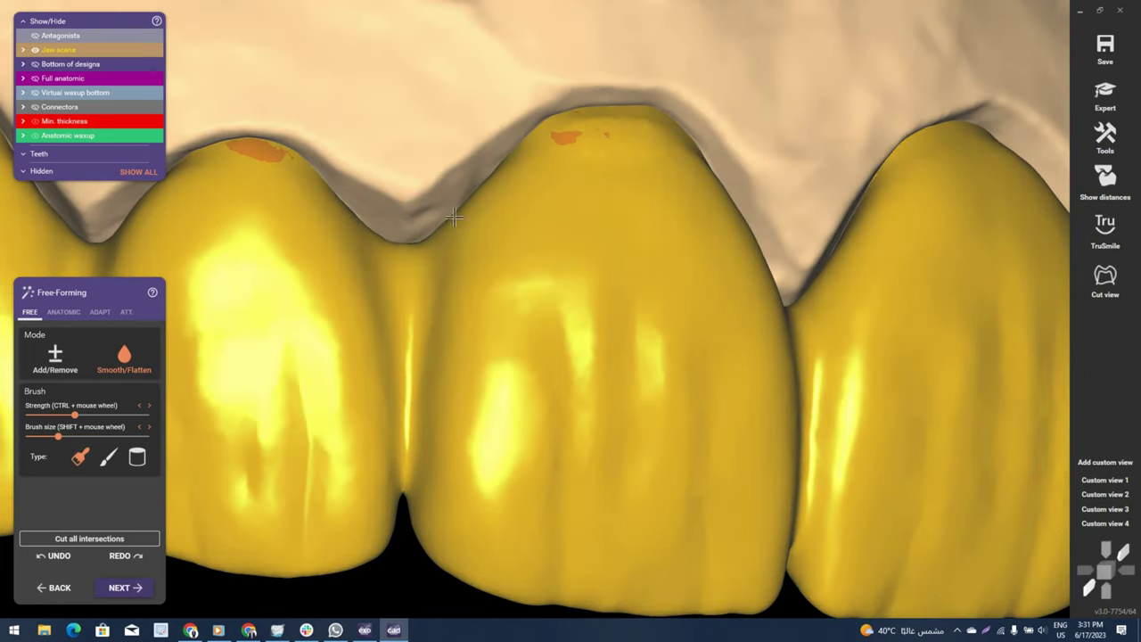
shift+scroll(545, 186, down, 3)
scroll(616, 286, down, 3)
scroll(642, 303, down, 2)
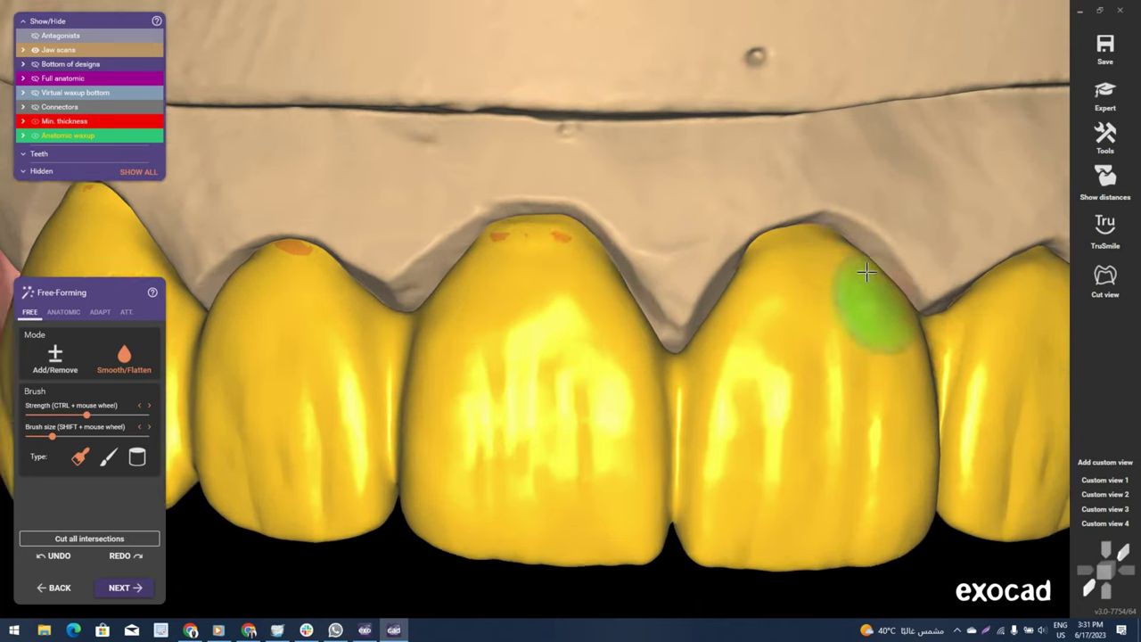
right_drag(866, 268, 756, 362)
scroll(690, 276, down, 2)
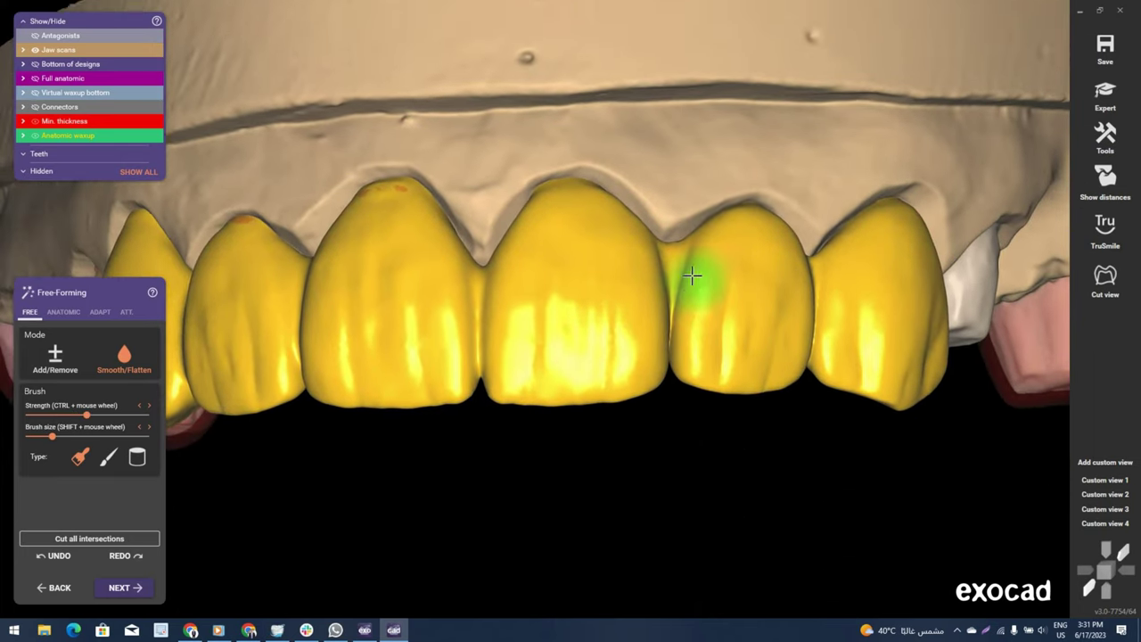
right_drag(692, 277, 670, 263)
Smooth the facial surfaces of the left-side front crowns.
scroll(660, 357, up, 3)
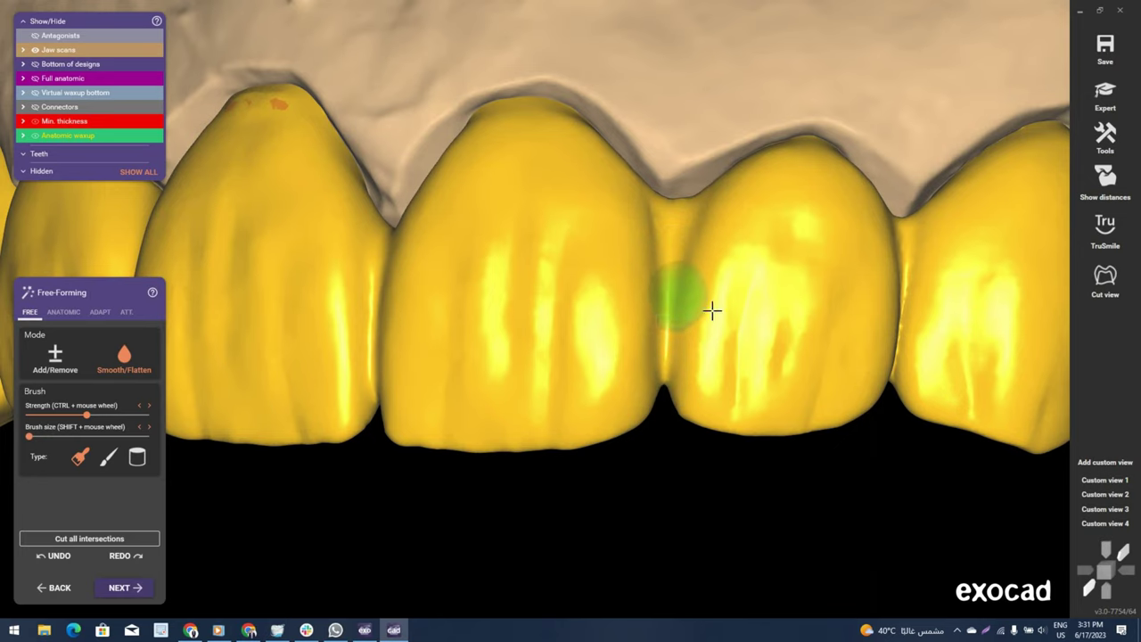
scroll(713, 309, down, 2)
mouse_move(751, 301)
right_down()
mouse_move(374, 215)
mouse_move(399, 203)
right_up()
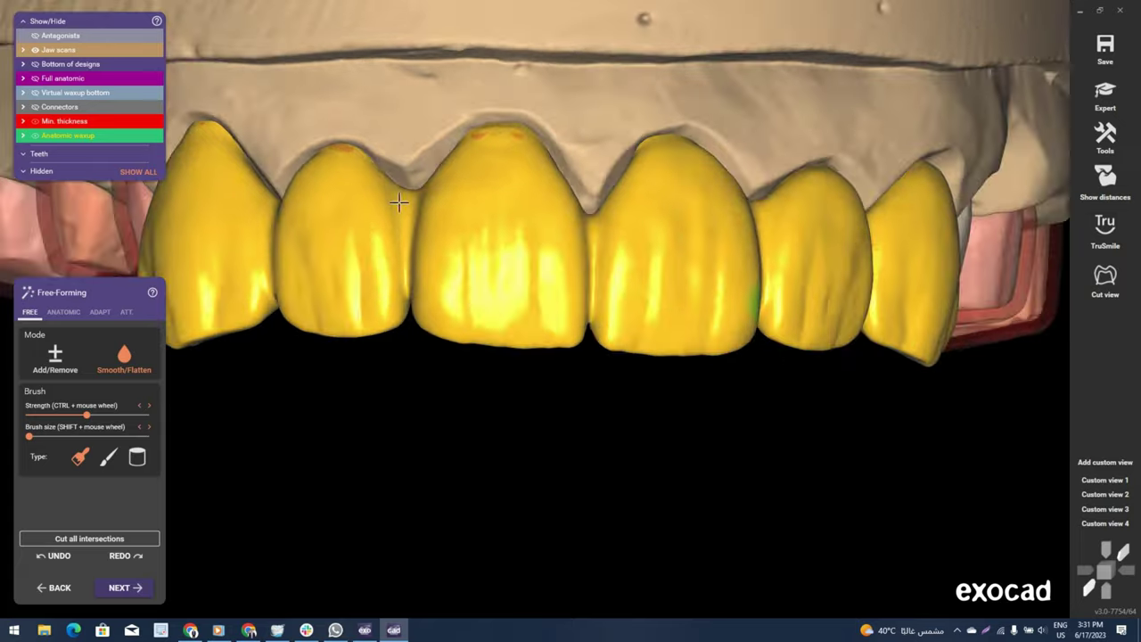
scroll(398, 202, up, 2)
scroll(660, 357, down, 1)
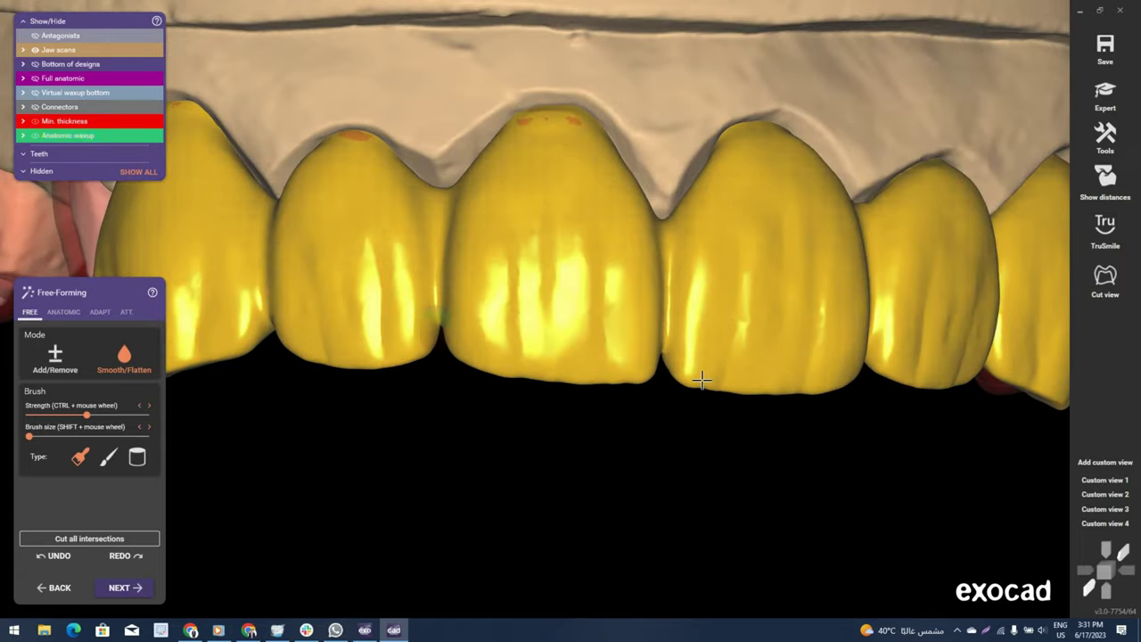
scroll(668, 280, down, 2)
scroll(668, 280, up, 2)
Smooth the outer-side embrasures and lower edges of the right and central crowns.
mouse_move(668, 280)
right_down()
mouse_move(657, 295)
mouse_move(719, 173)
mouse_move(755, 148)
right_up()
scroll(493, 302, up, 2)
scroll(494, 302, up, 2)
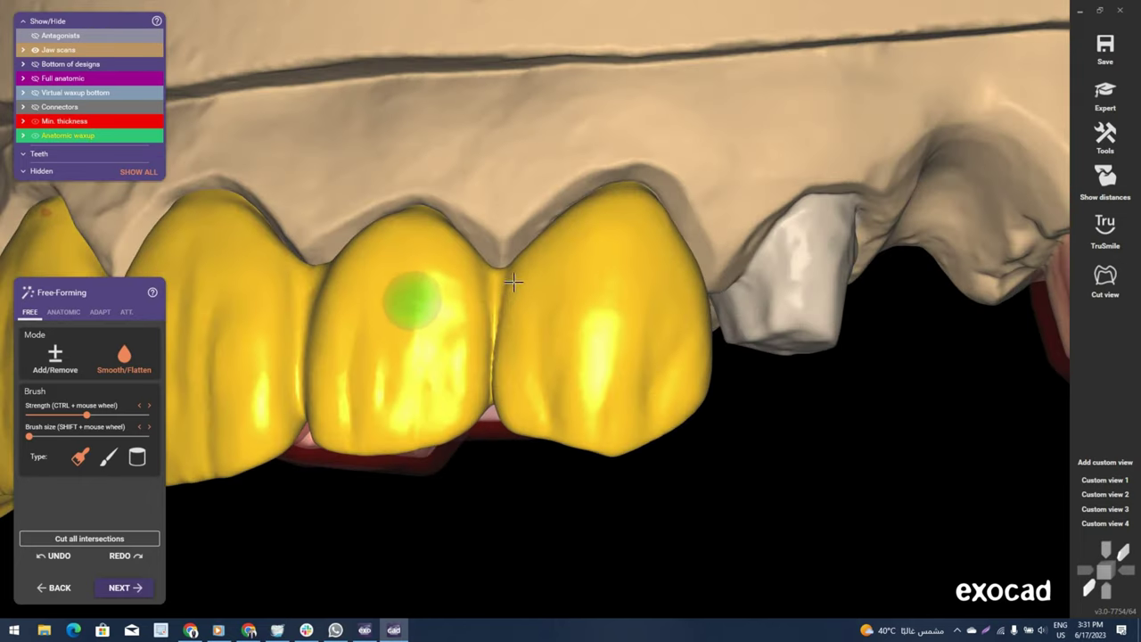
scroll(509, 399, up, 1)
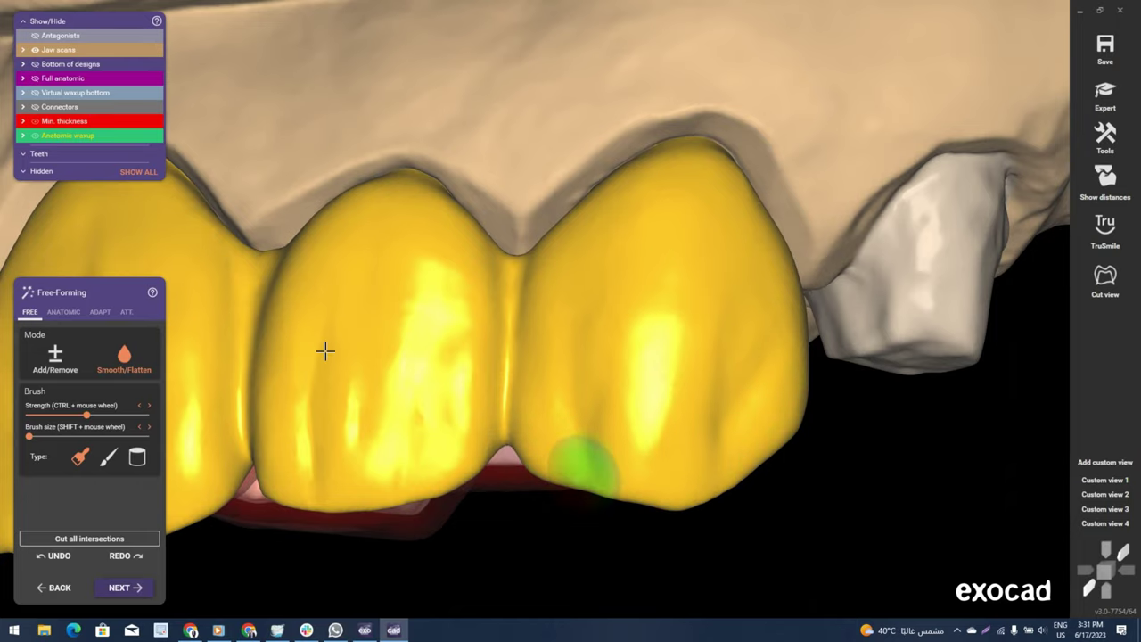
scroll(535, 356, down, 2)
right_drag(208, 316, 441, 306)
scroll(604, 339, up, 1)
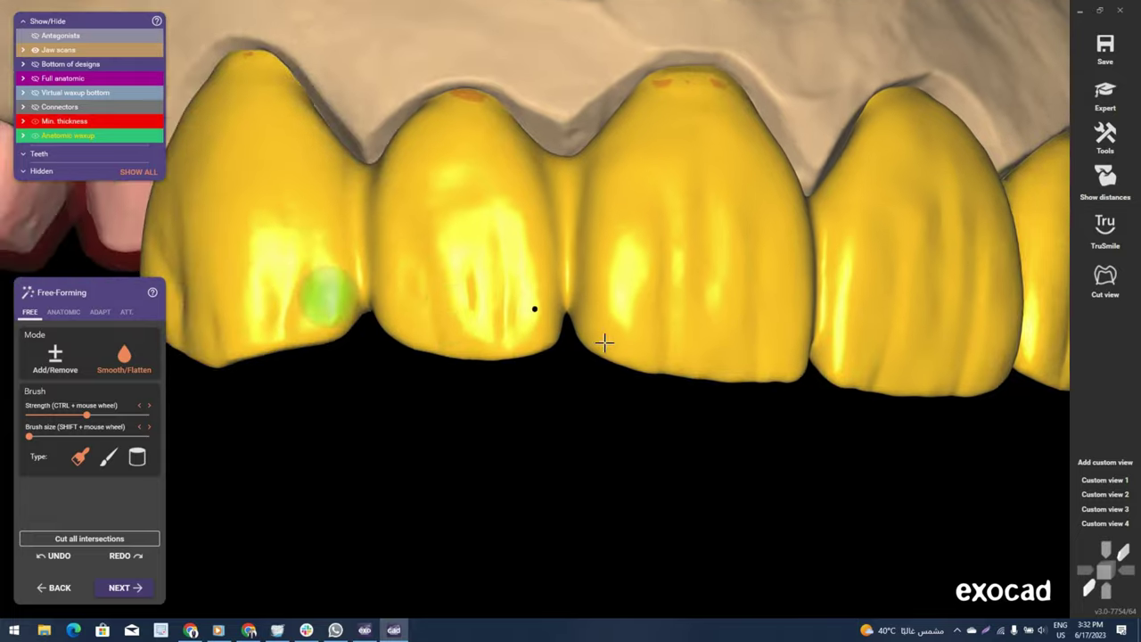
scroll(538, 322, up, 1)
Zoom out to inspect the whole arch and its base from the biting side.
right_drag(537, 321, 518, 316)
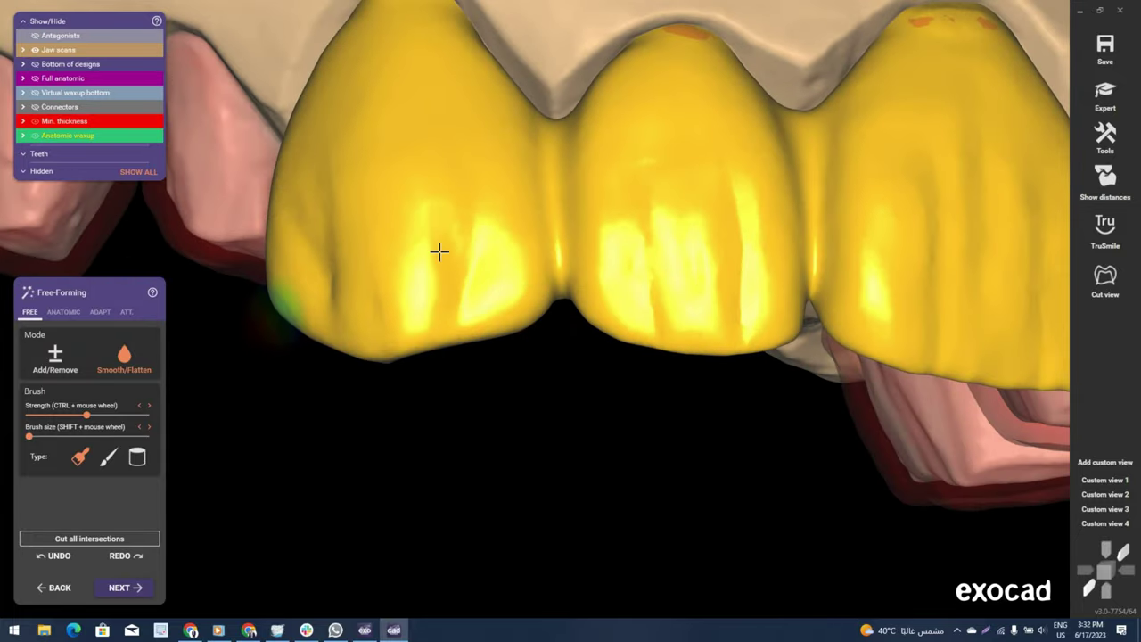
scroll(546, 280, down, 3)
mouse_move(550, 275)
right_down()
mouse_move(591, 301)
mouse_move(383, 326)
mouse_move(71, 326)
right_up()
scroll(383, 326, up, 2)
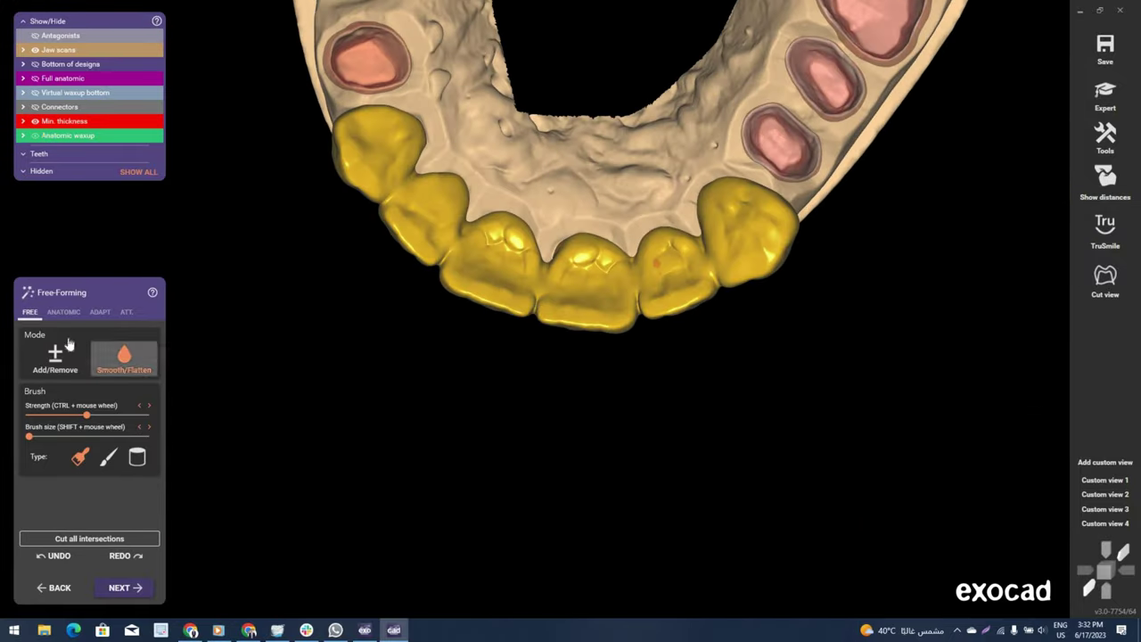
Undo the last two reshapes of the central crown's chewing surface, then resume Add/Remove sculpting.
scroll(624, 287, up, 2)
scroll(630, 292, up, 2)
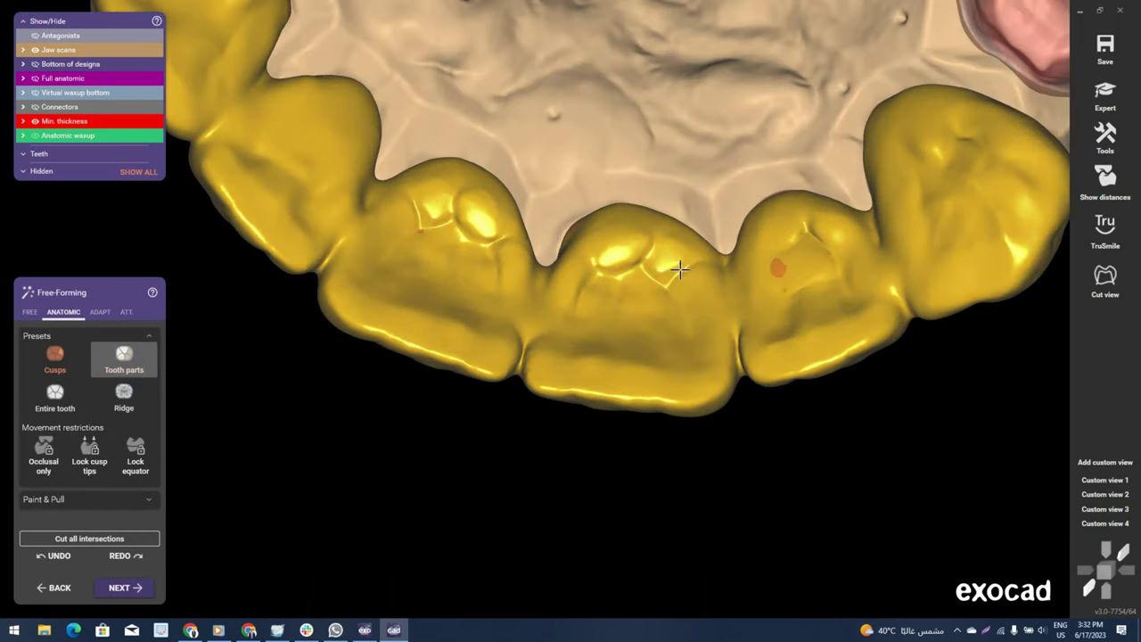
scroll(679, 269, up, 1)
scroll(700, 266, up, 2)
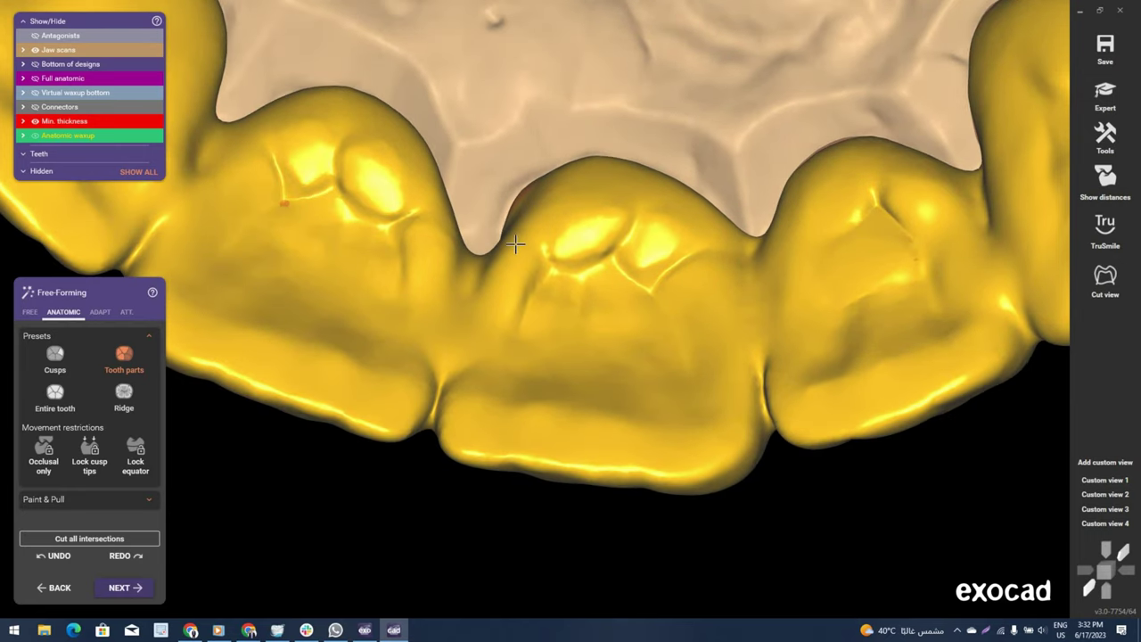
click(63, 557)
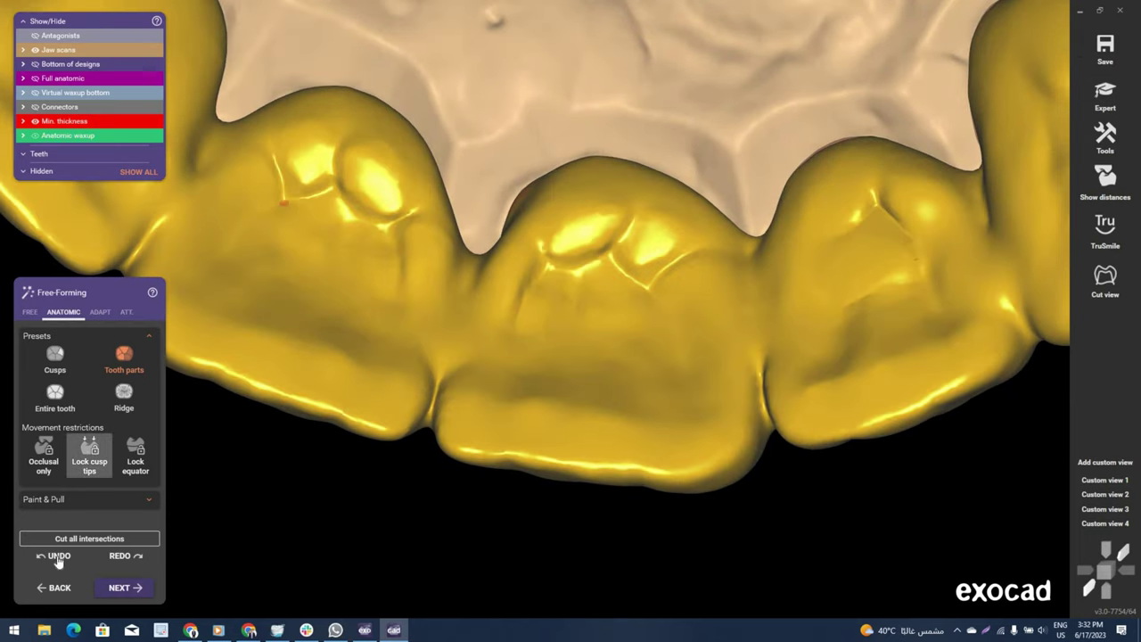
click(549, 267)
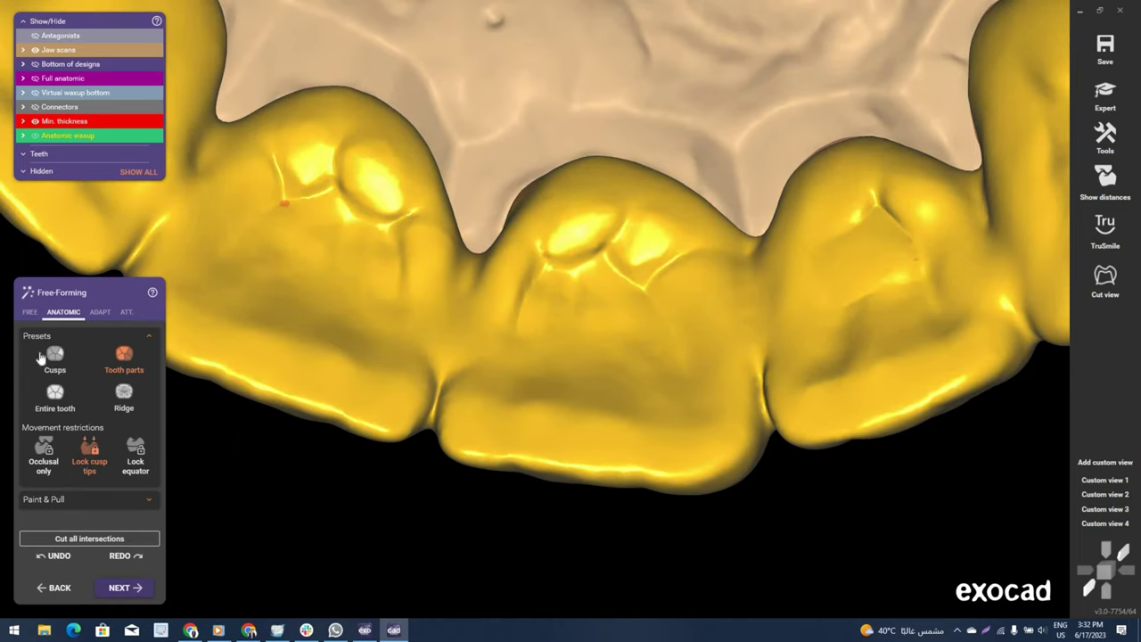
click(574, 236)
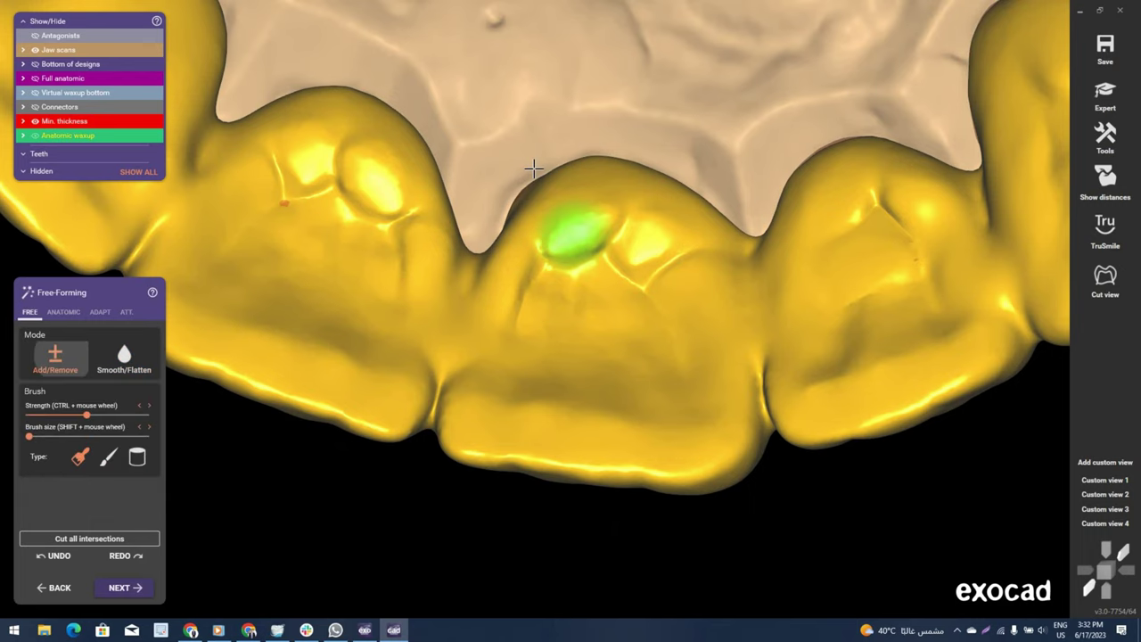
Enlarge the brush size and switch the brush to Smooth/Flatten.
scroll(534, 167, up, 3)
shift+scroll(513, 175, up, 3)
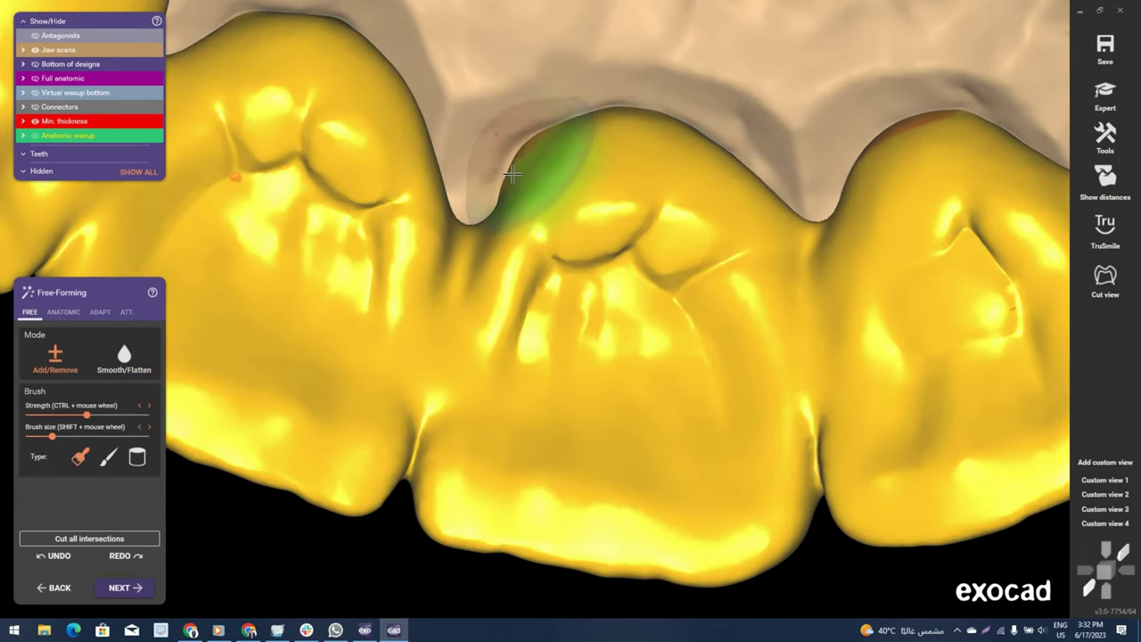
click(130, 368)
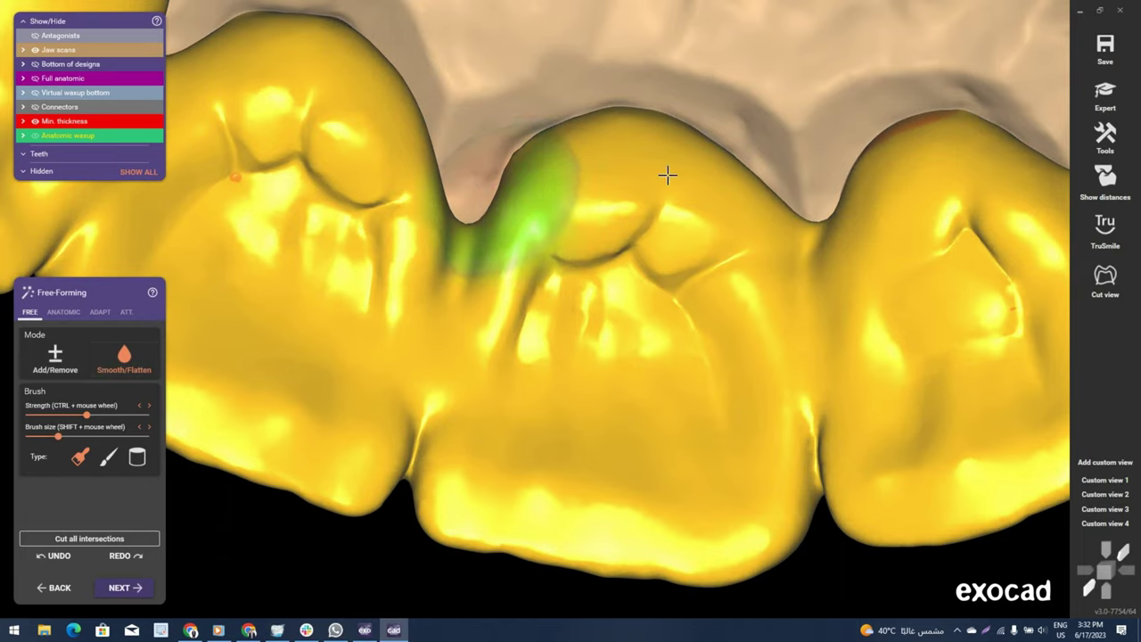
Smooth the palatal side of the left front crown, including near its contact.
scroll(668, 172, down, 3)
scroll(602, 184, down, 3)
scroll(678, 227, down, 2)
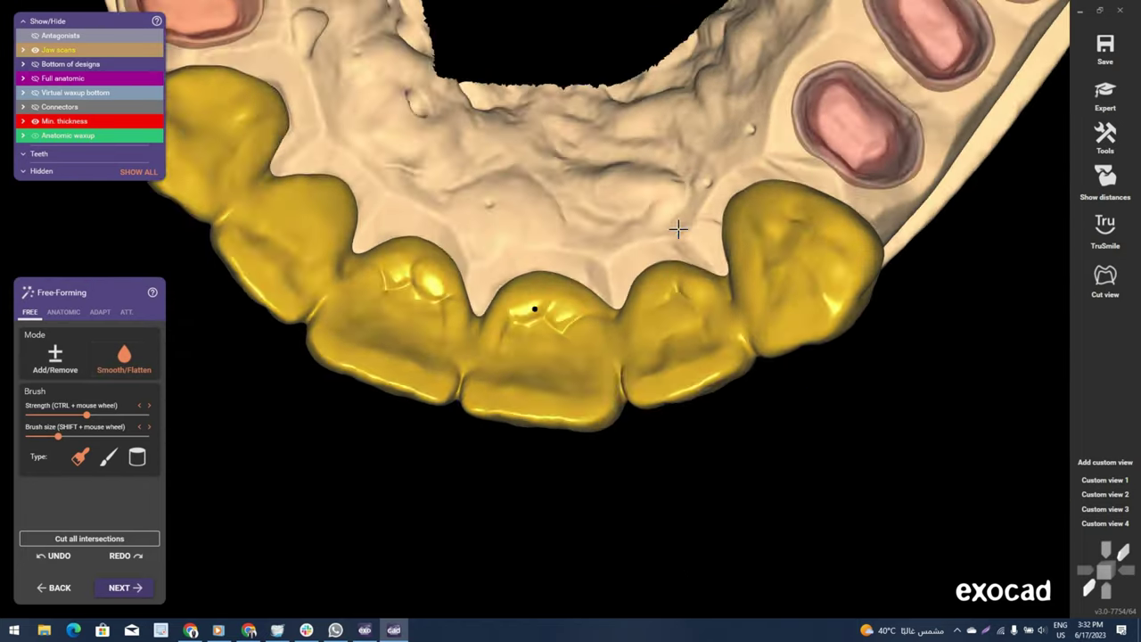
scroll(678, 229, down, 3)
scroll(732, 273, up, 3)
scroll(728, 275, up, 2)
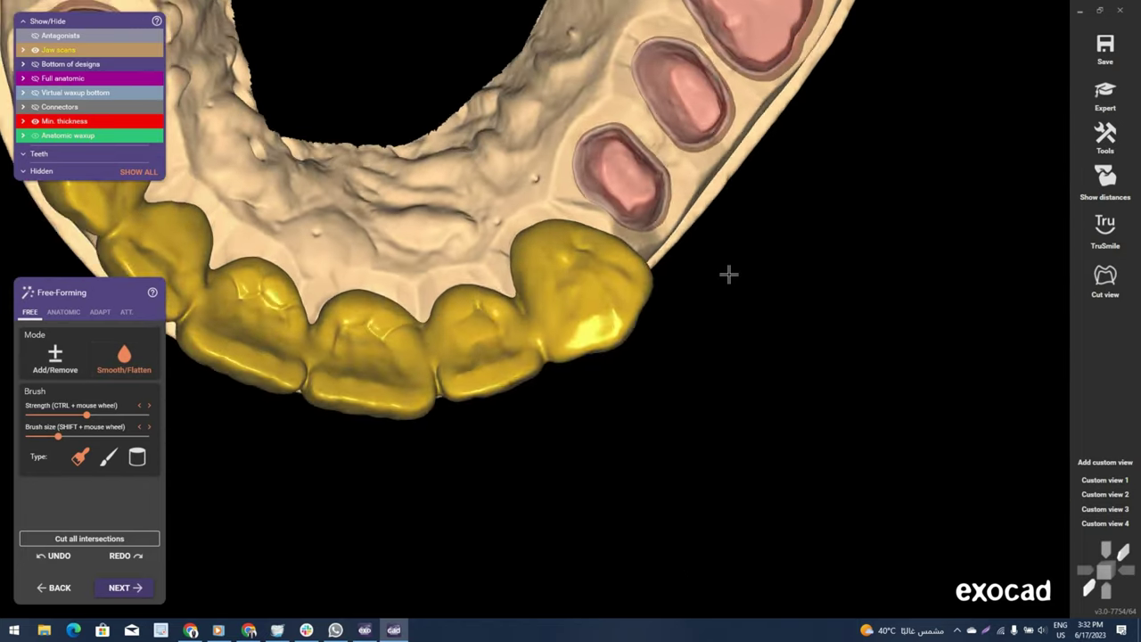
scroll(374, 237, down, 3)
scroll(239, 214, up, 3)
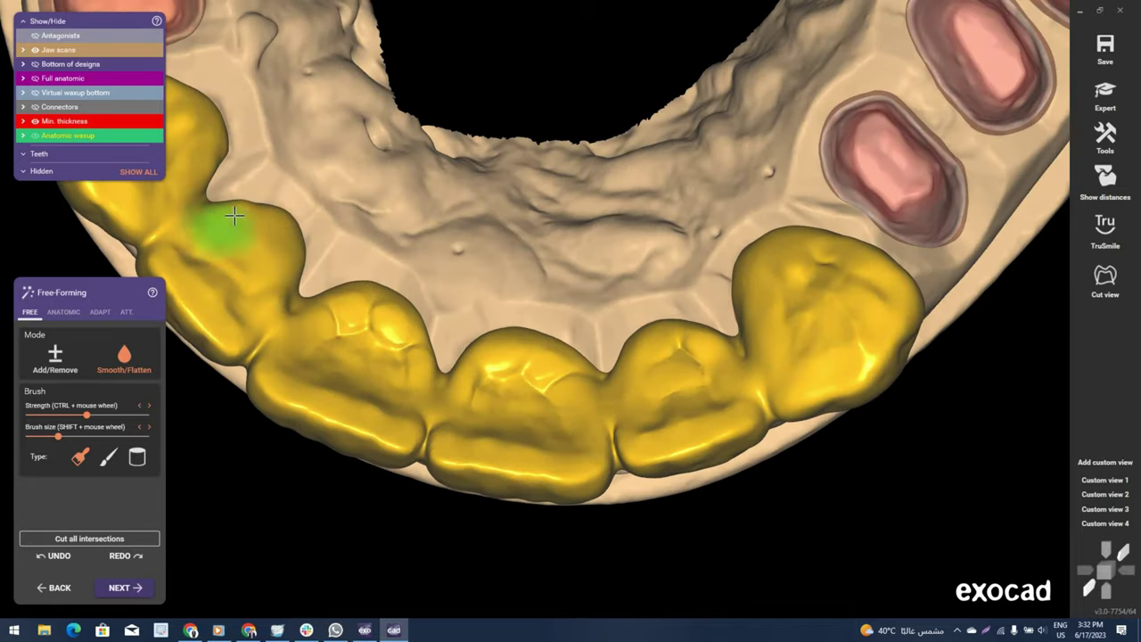
right_drag(268, 277, 268, 287)
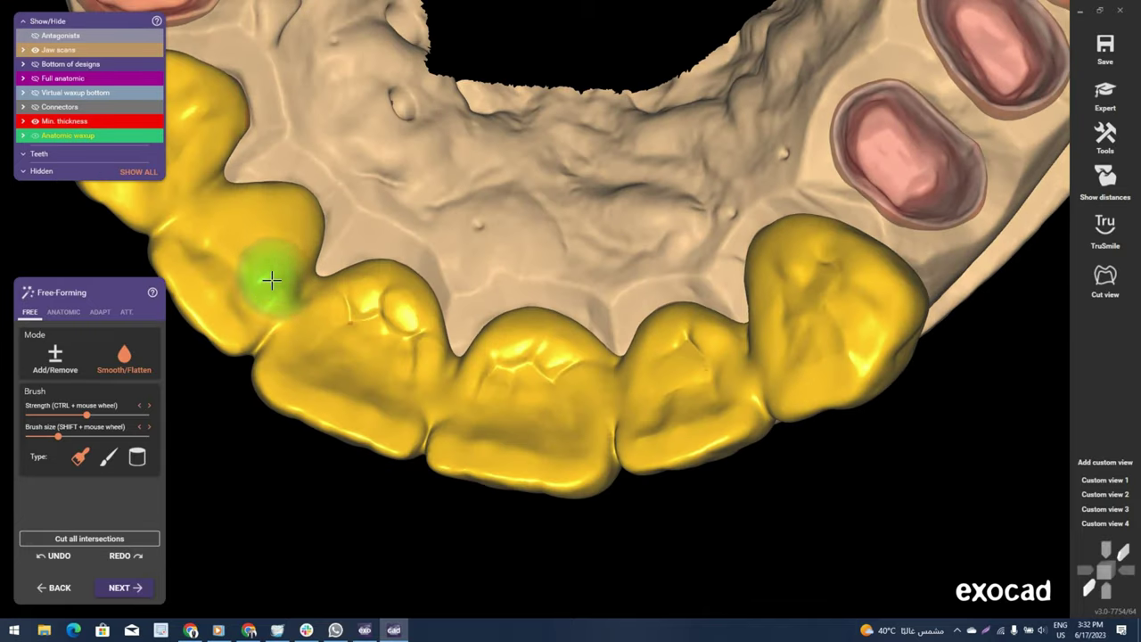
mouse_move(648, 329)
right_down()
mouse_move(713, 370)
mouse_move(629, 349)
right_up()
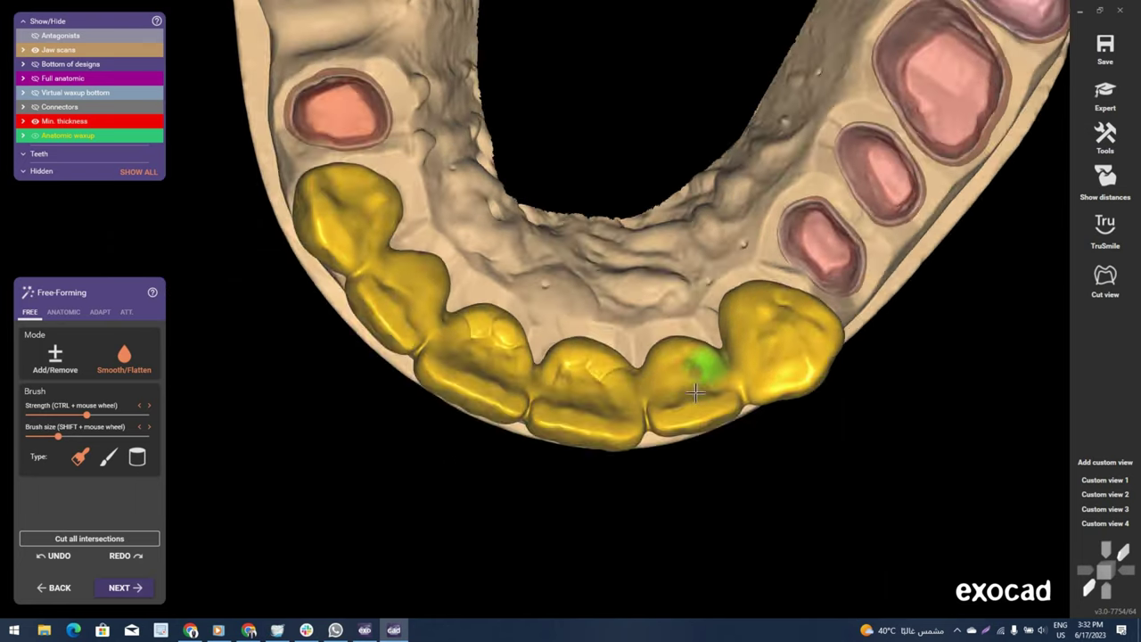
right_drag(705, 369, 829, 224)
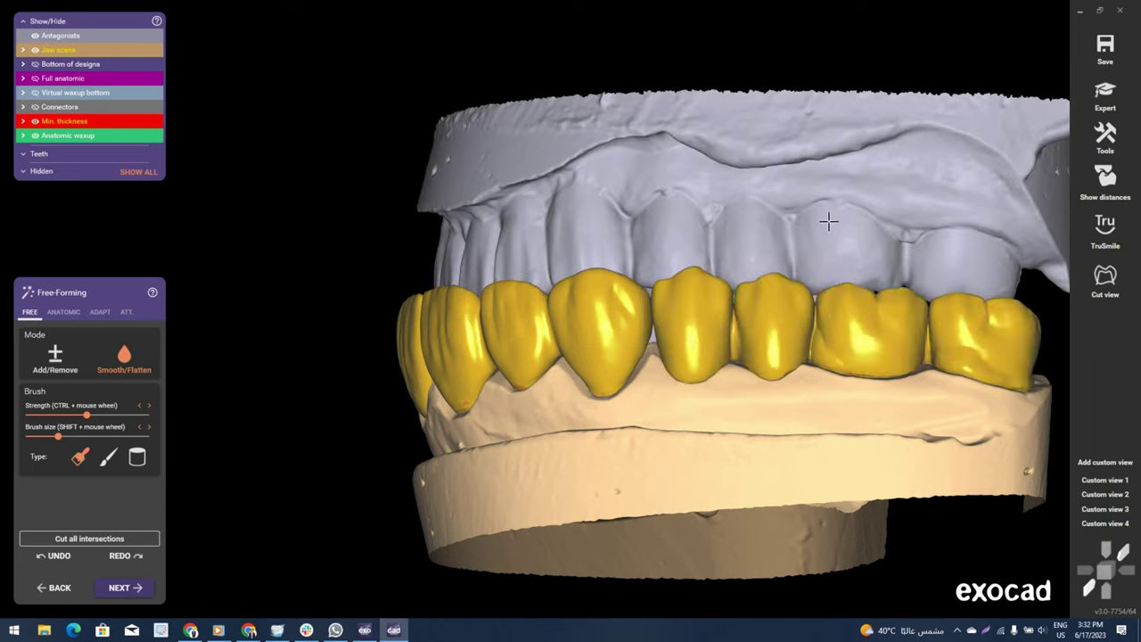
Smooth the contact area between two front crowns and a crown's lower facial surface.
scroll(737, 281, up, 3)
scroll(737, 282, up, 2)
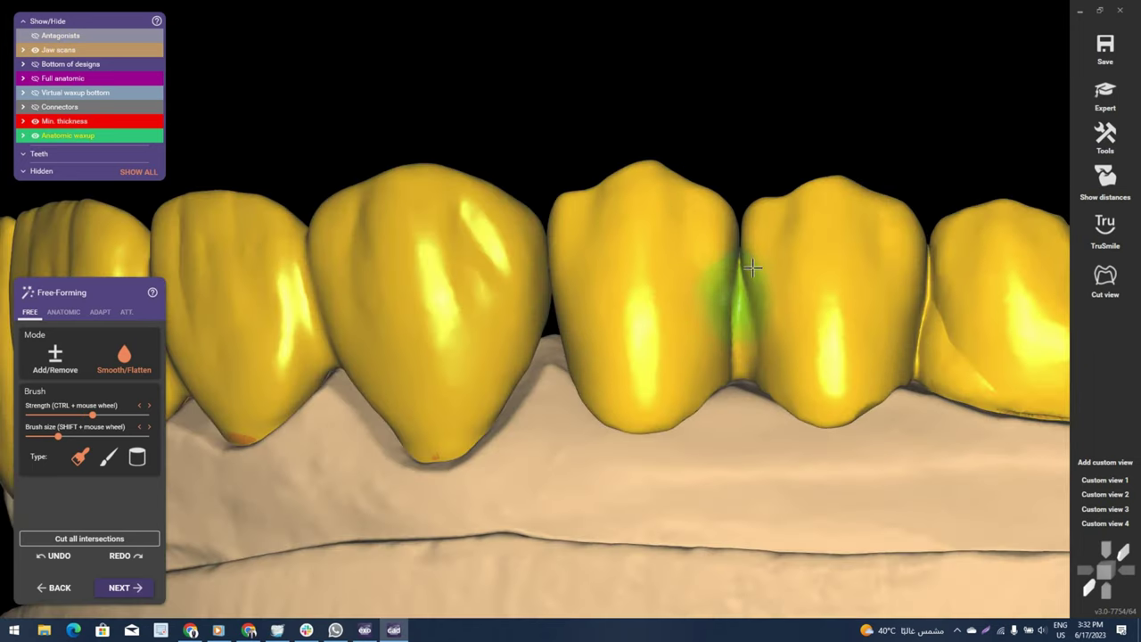
scroll(746, 268, up, 2)
shift+scroll(753, 230, down, 3)
drag(762, 224, 749, 258)
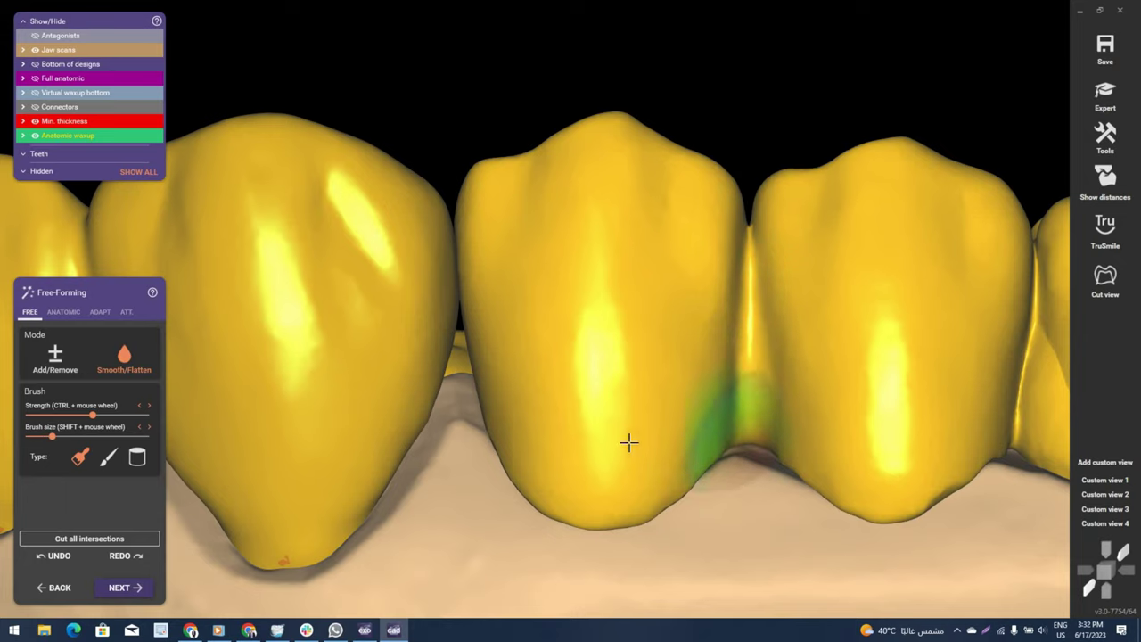
shift+scroll(642, 446, up, 1)
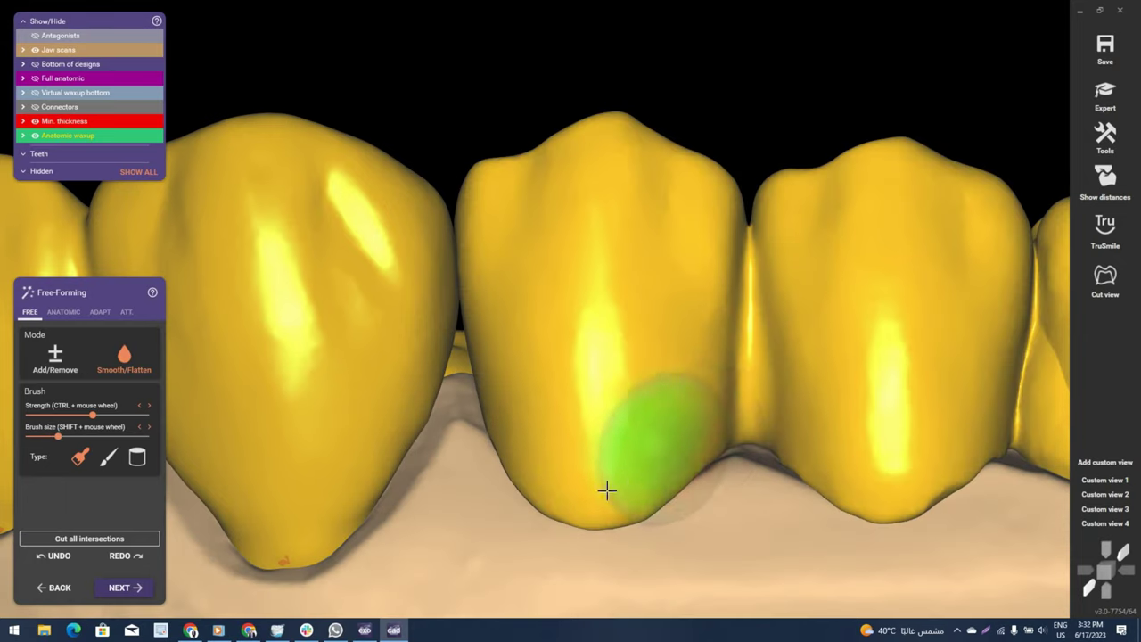
mouse_move(606, 487)
mouse_down()
mouse_move(615, 501)
mouse_move(654, 497)
mouse_up()
scroll(684, 461, down, 2)
shift+scroll(618, 490, down, 2)
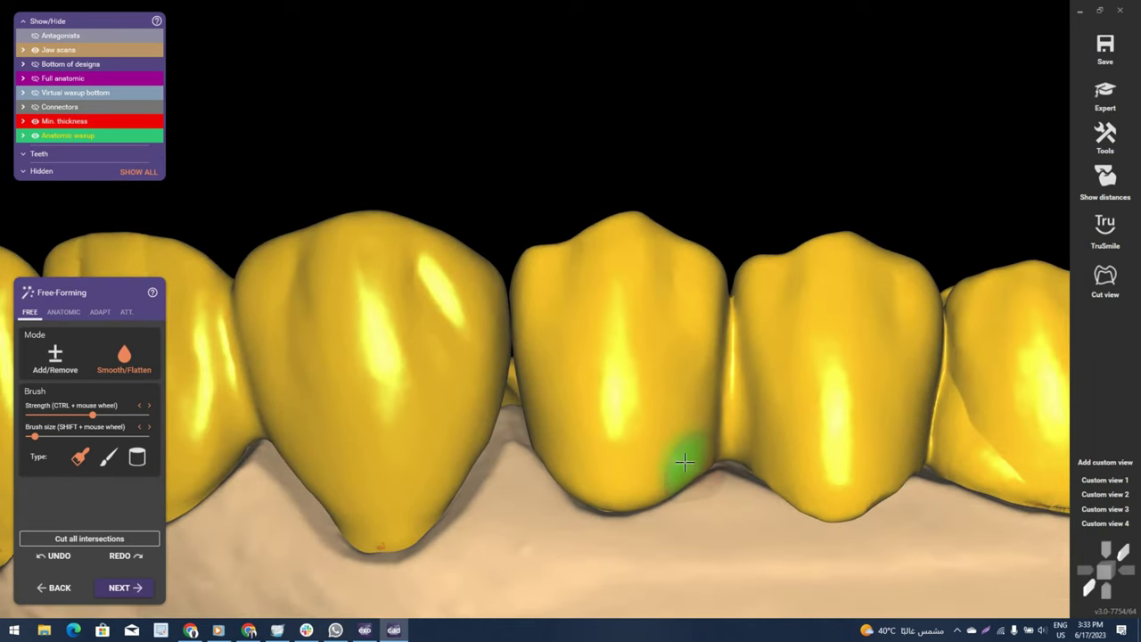
Rotate the arch to review the front and back crowns from frontal and occlusal angles.
mouse_move(710, 454)
right_down()
mouse_move(247, 407)
mouse_move(243, 303)
mouse_move(300, 231)
right_up()
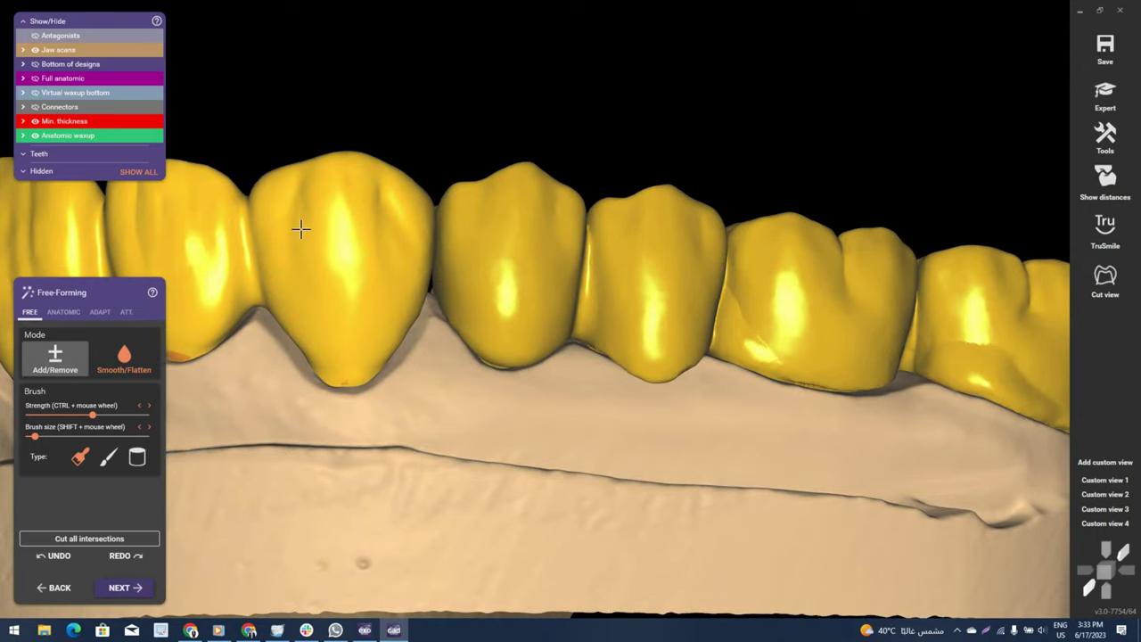
right_drag(261, 198, 259, 193)
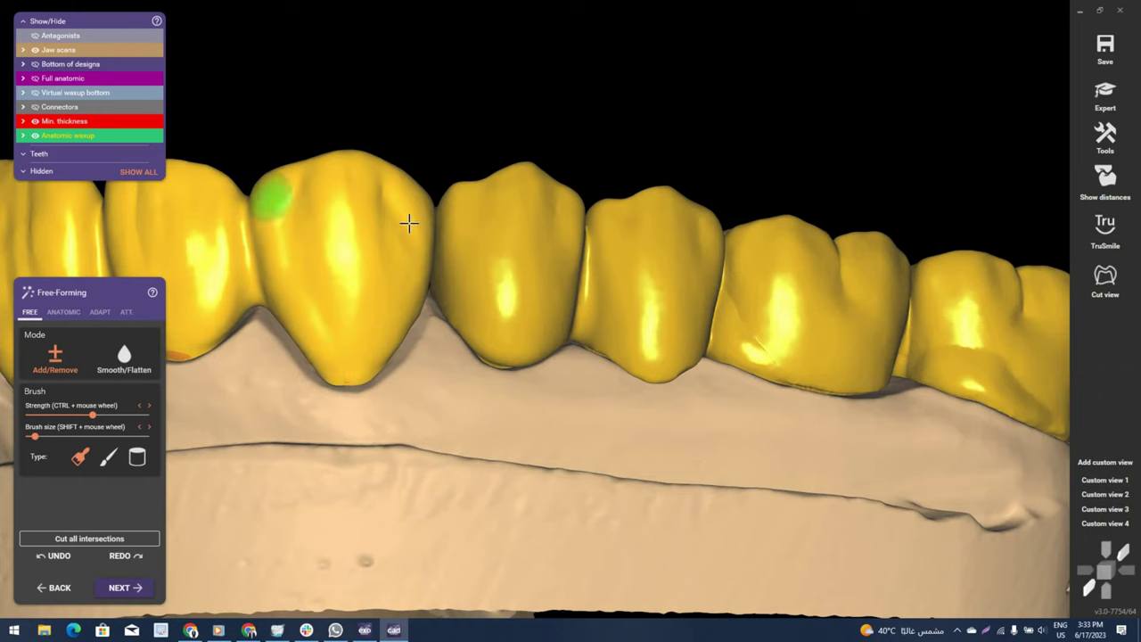
right_drag(411, 222, 406, 316)
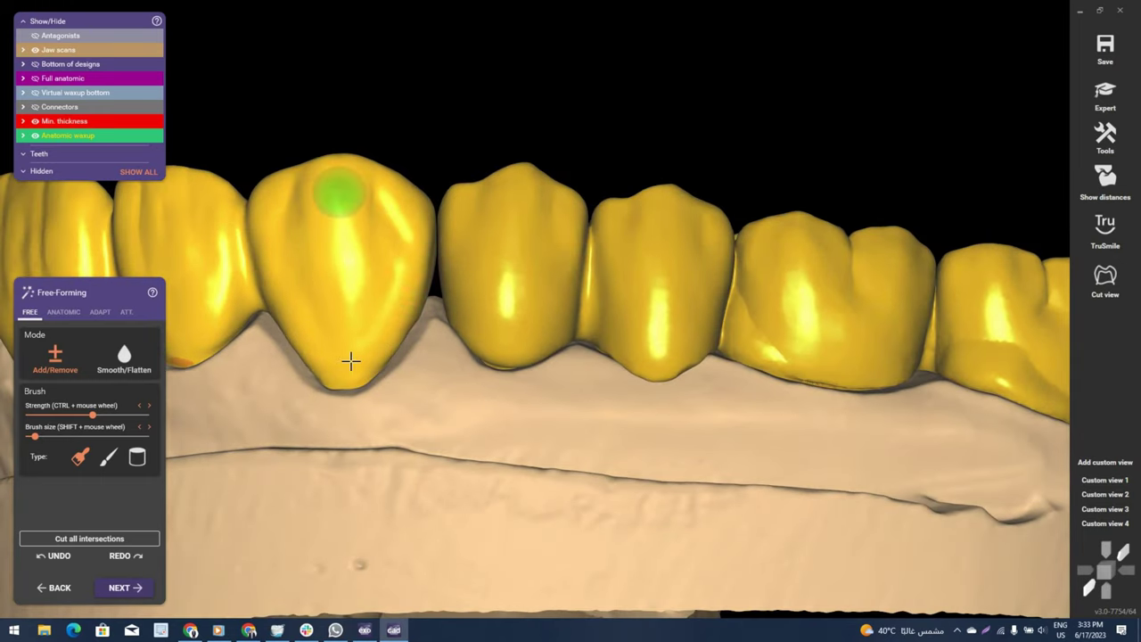
right_drag(184, 291, 275, 165)
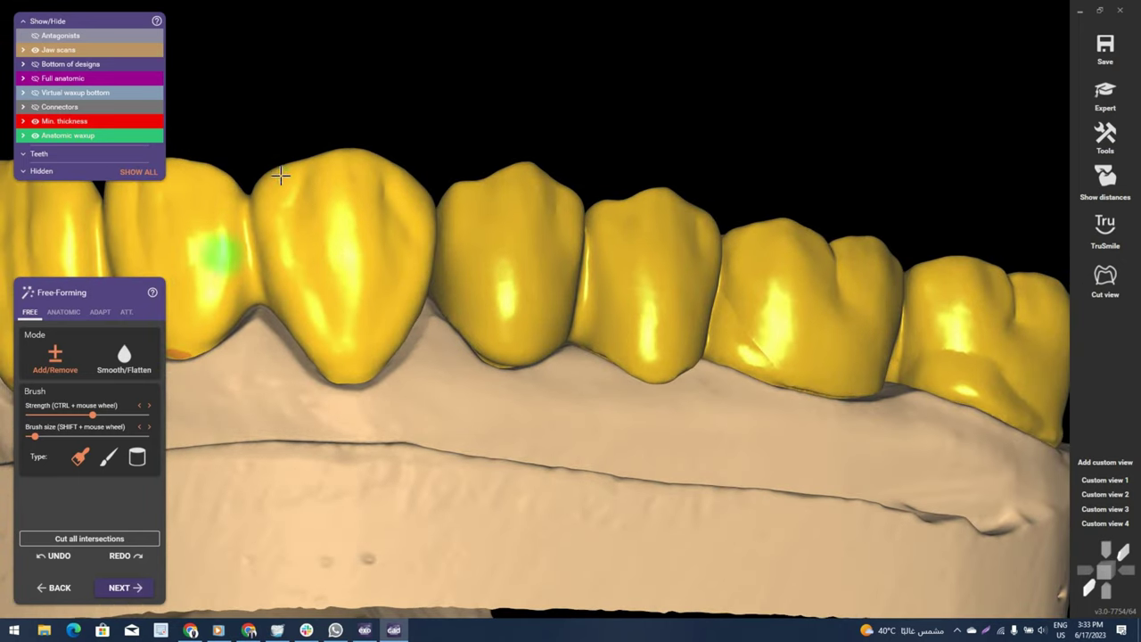
scroll(280, 176, up, 3)
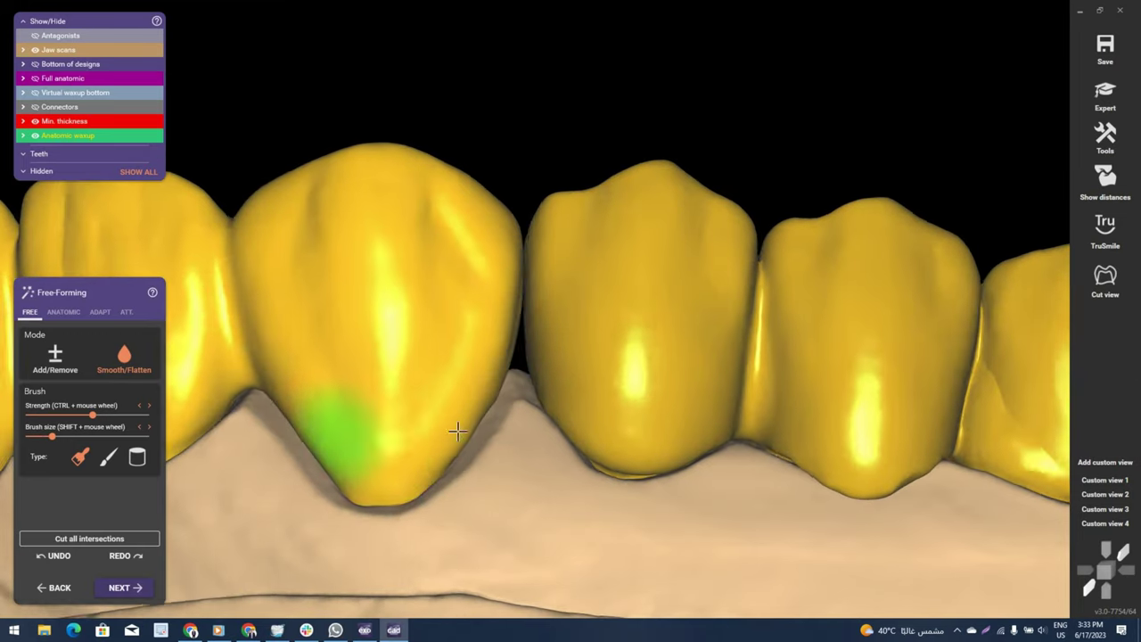
mouse_move(369, 453)
right_down()
mouse_move(345, 428)
mouse_move(496, 348)
mouse_move(612, 372)
mouse_move(639, 268)
mouse_move(680, 237)
right_up()
scroll(675, 241, up, 2)
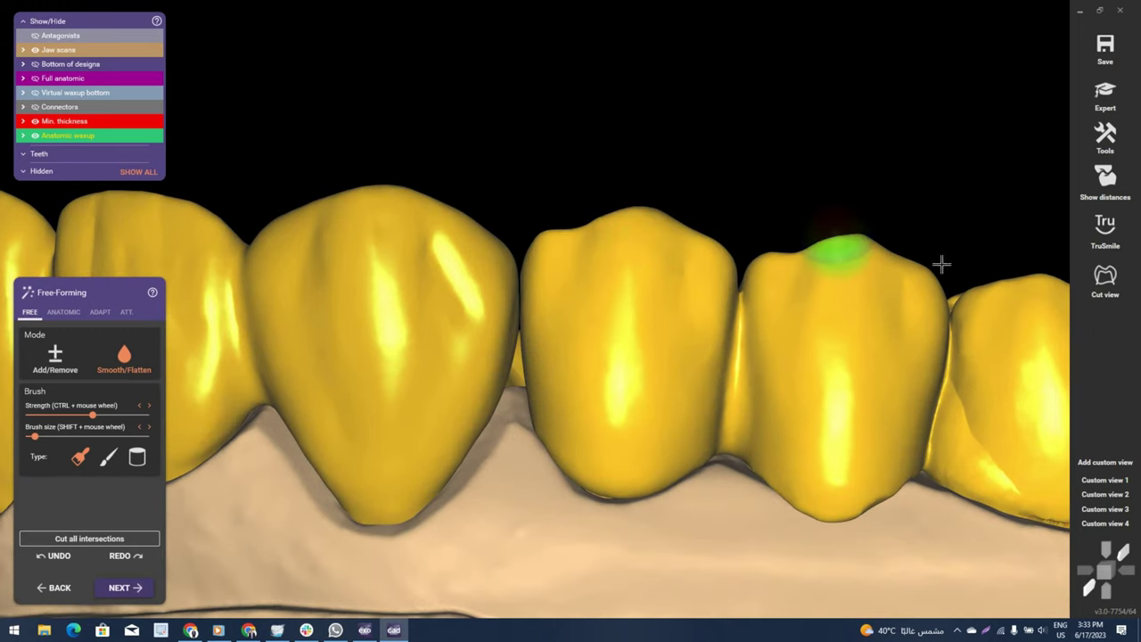
mouse_move(651, 331)
right_down()
mouse_move(520, 316)
mouse_move(456, 440)
right_up()
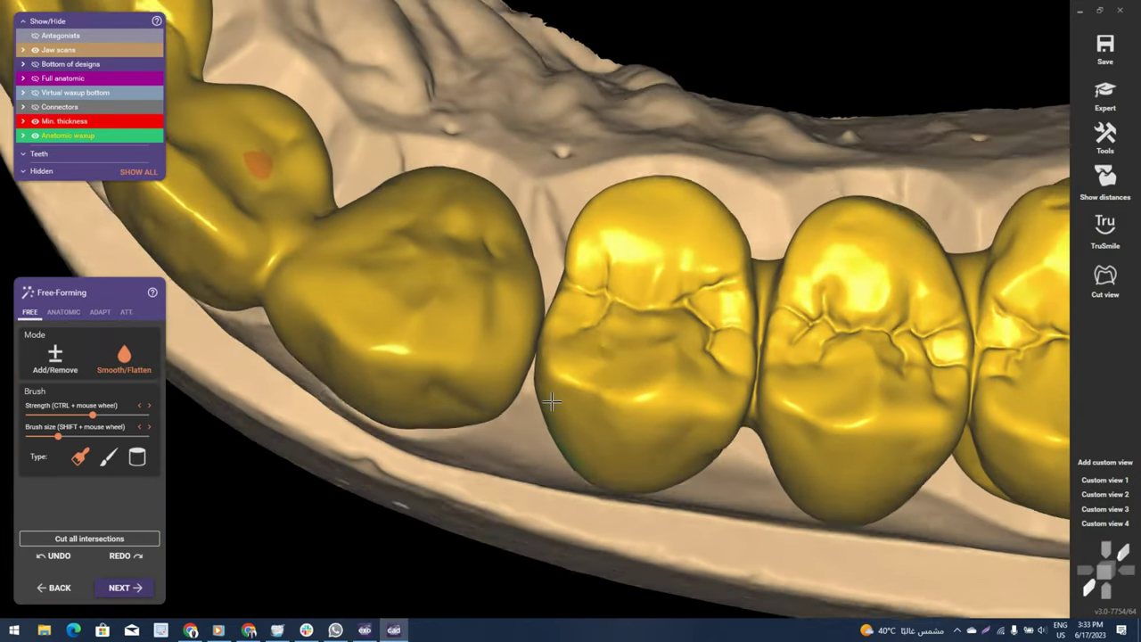
right_drag(551, 402, 125, 357)
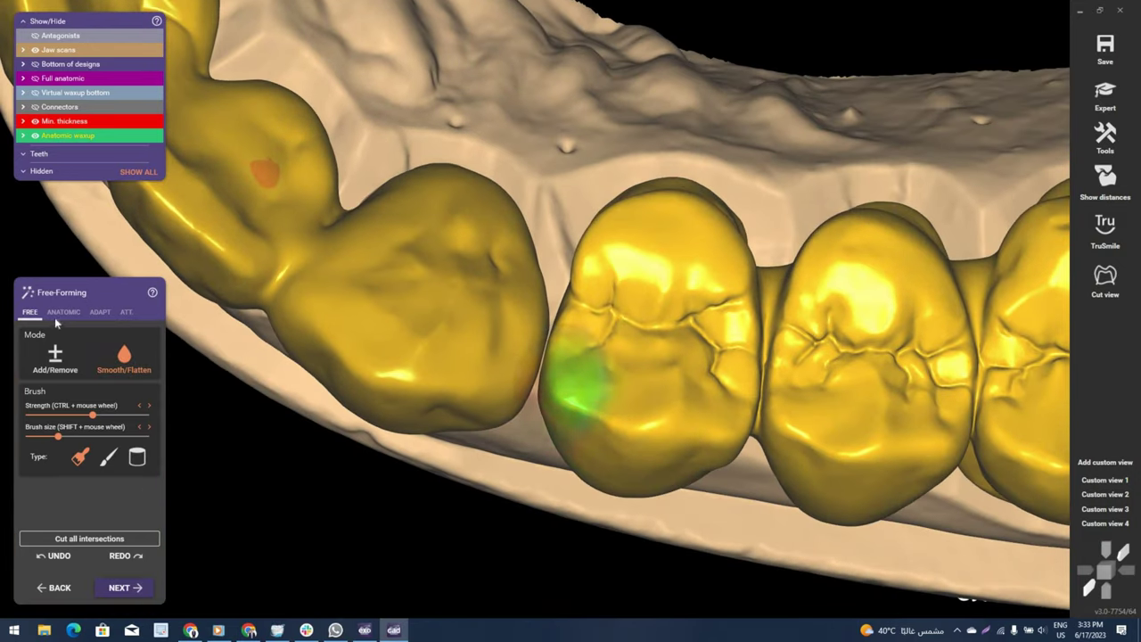
Smooth the contact where the left crown meets the middle crown.
right_drag(706, 206, 555, 244)
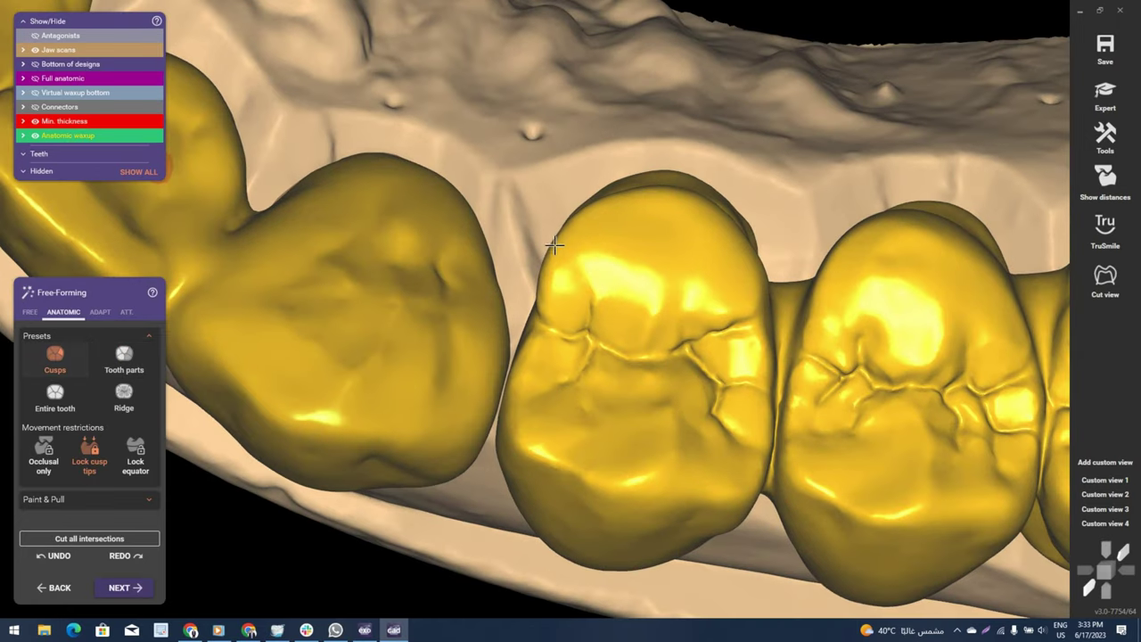
scroll(436, 349, up, 3)
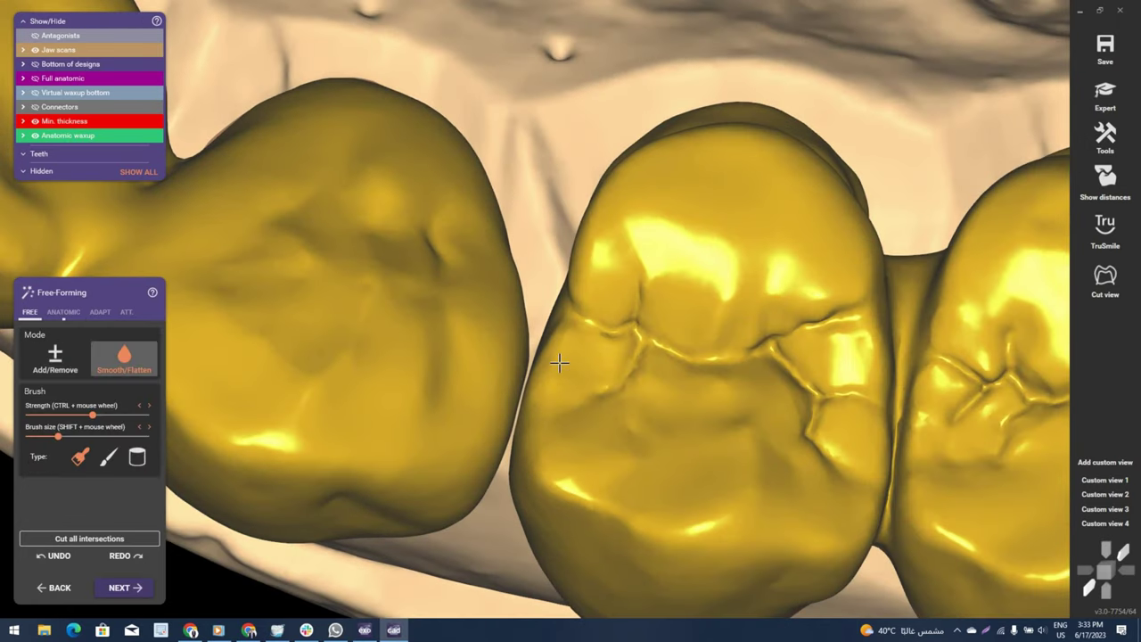
shift+drag(556, 359, 510, 343)
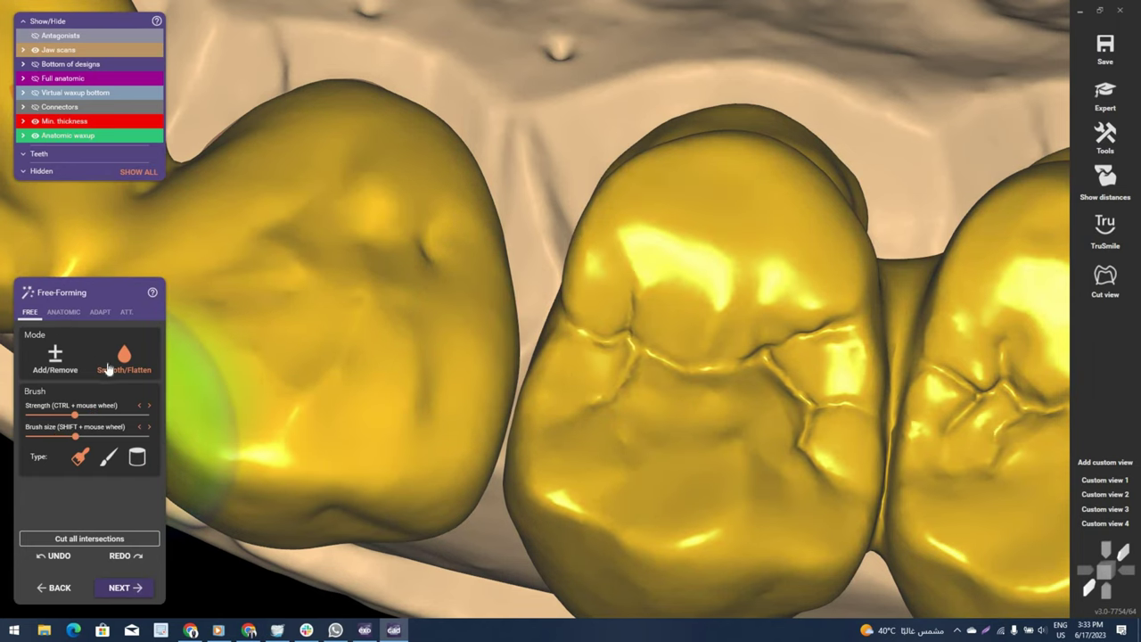
Briefly switch to the anatomic options, inspect both arches from the cheek side, then resume free smoothing.
click(63, 312)
scroll(536, 372, up, 2)
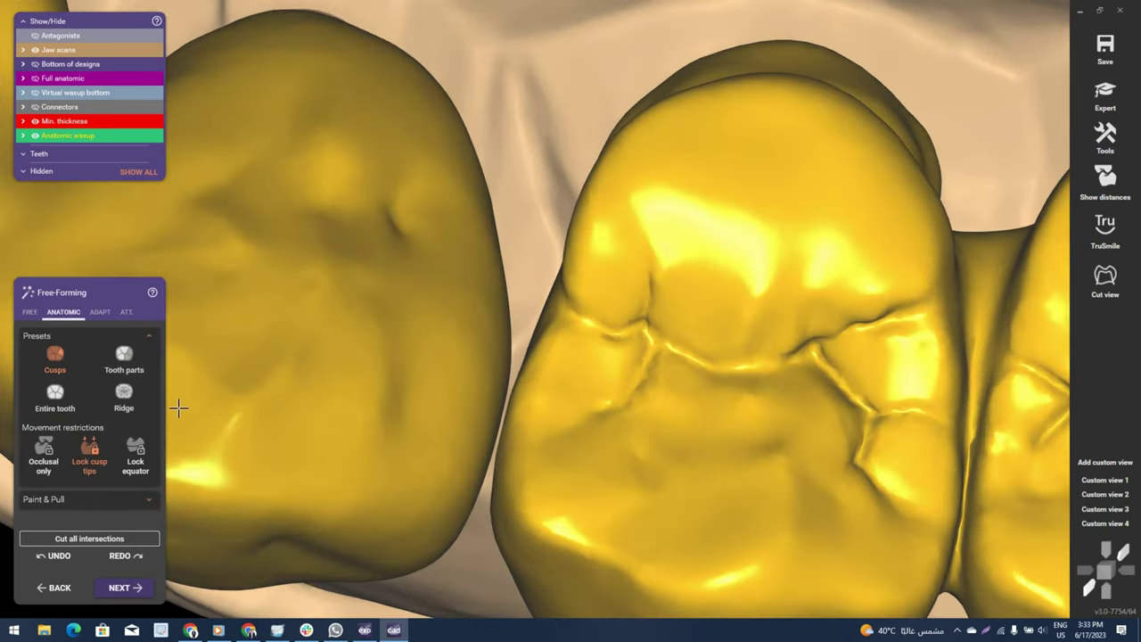
scroll(552, 375, up, 2)
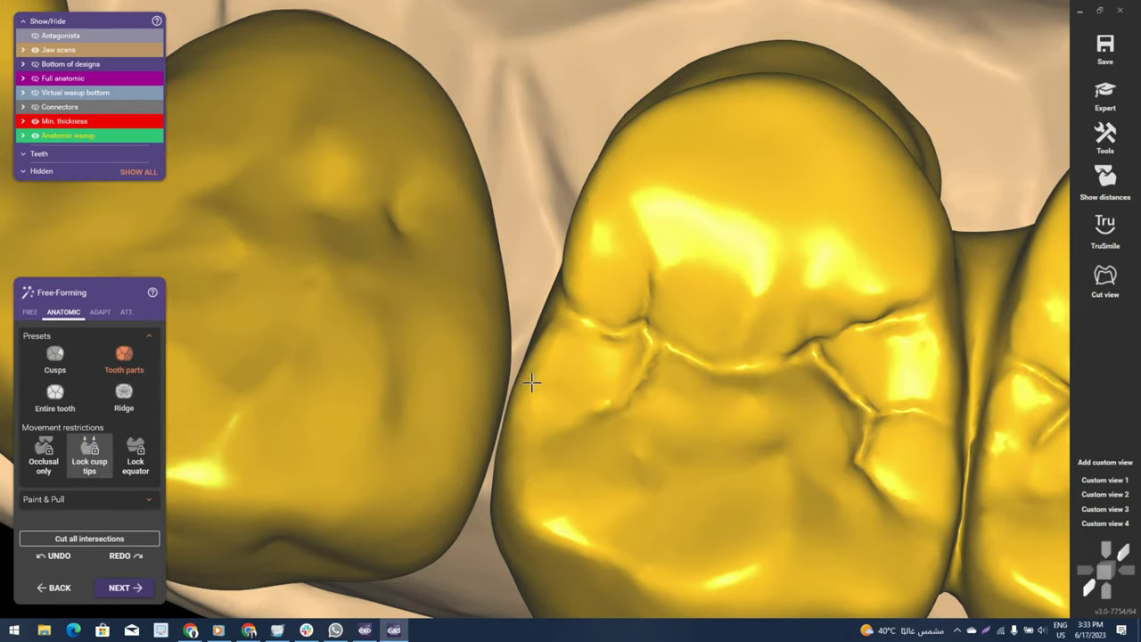
scroll(688, 403, down, 3)
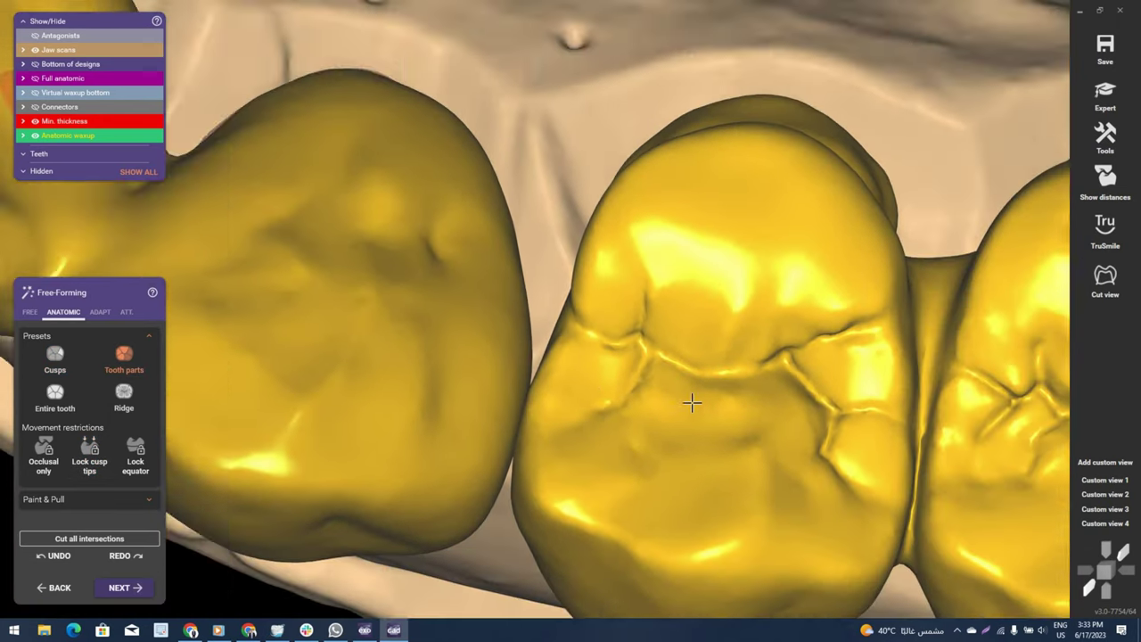
right_drag(690, 400, 535, 309)
scroll(740, 410, up, 1)
scroll(740, 410, down, 3)
mouse_move(728, 425)
right_down()
mouse_move(597, 334)
mouse_move(446, 329)
right_up()
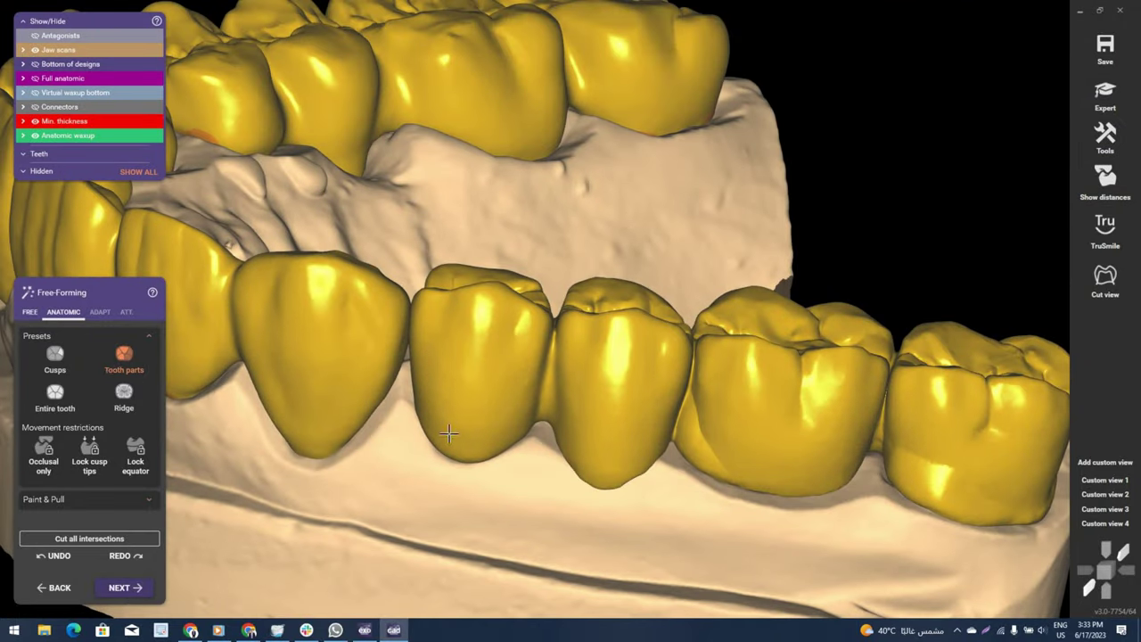
key(shift)
mouse_move(657, 479)
right_down()
mouse_move(566, 339)
mouse_move(578, 306)
right_up()
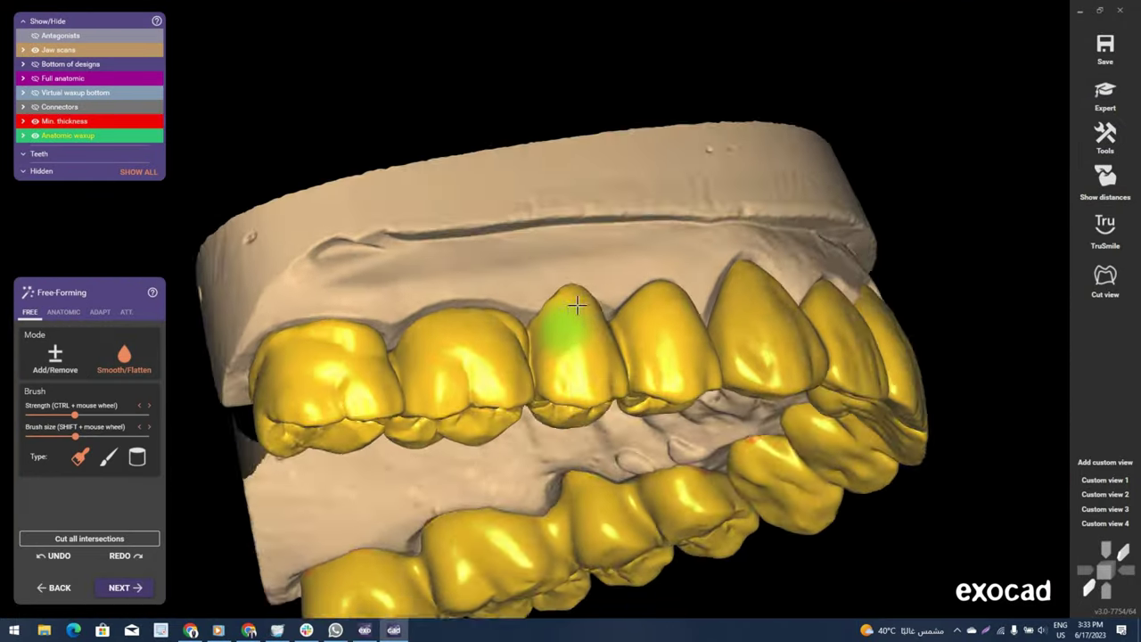
Smooth the green-marked crown tip and the premolar's side contact area.
scroll(578, 305, up, 3)
scroll(583, 288, up, 2)
shift+scroll(637, 357, down, 1)
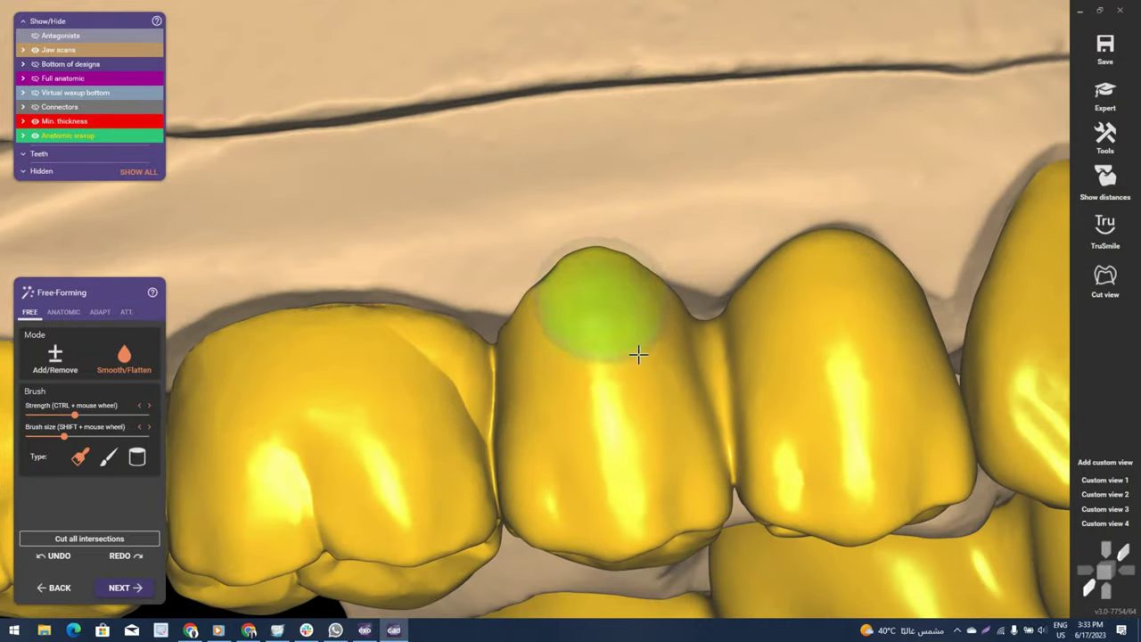
right_drag(639, 355, 605, 290)
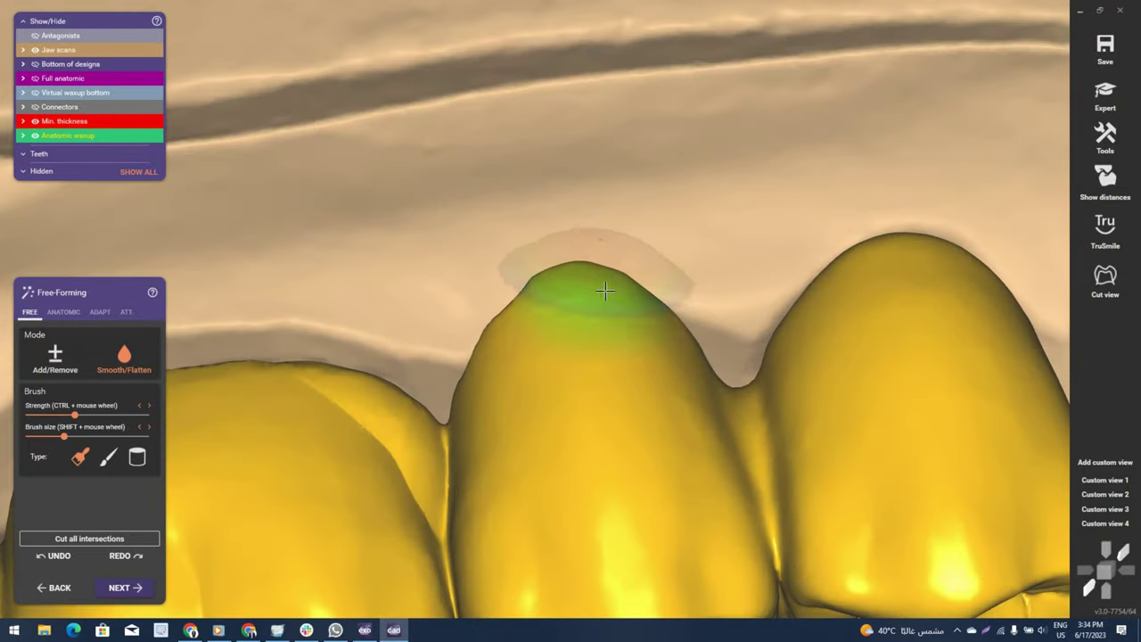
mouse_move(656, 335)
right_down()
mouse_move(675, 306)
mouse_move(598, 298)
right_up()
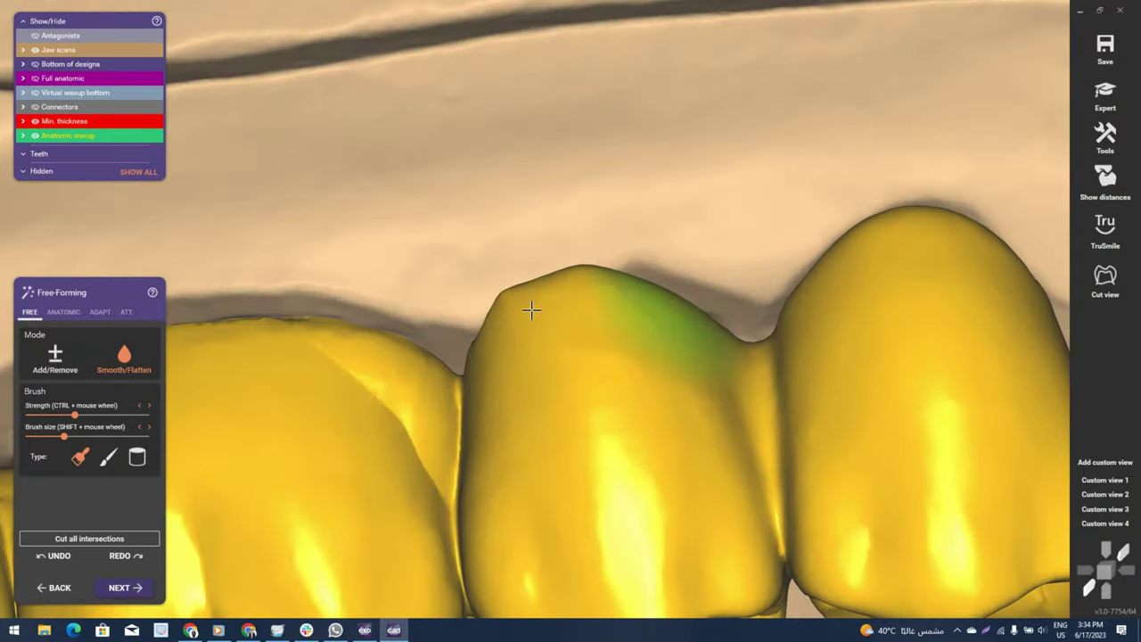
right_drag(527, 348, 475, 362)
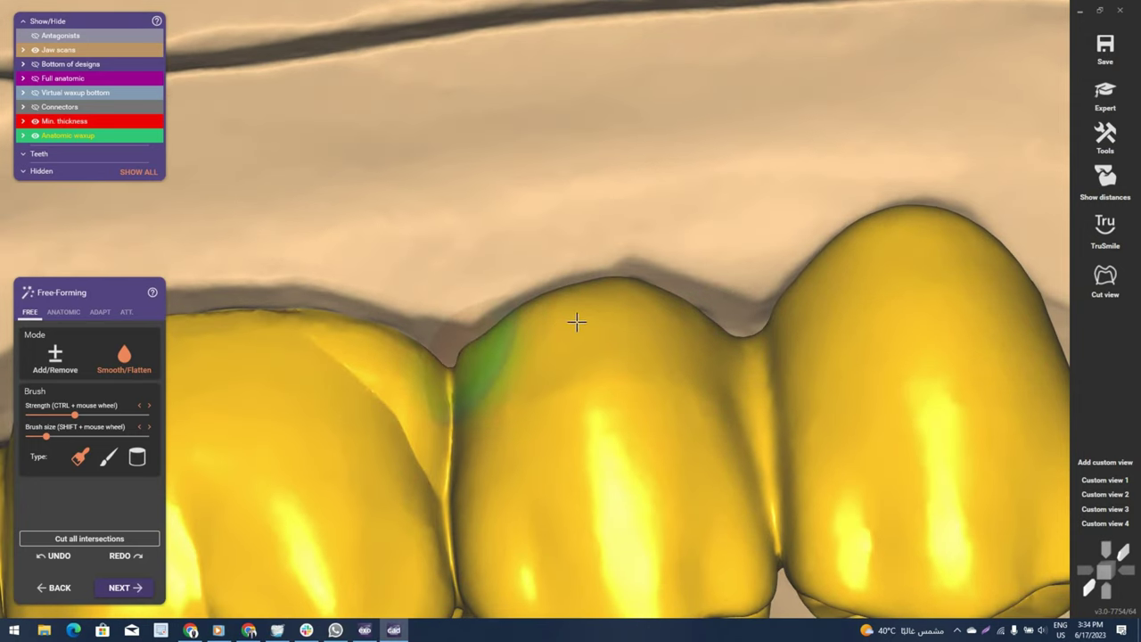
right_drag(702, 416, 583, 402)
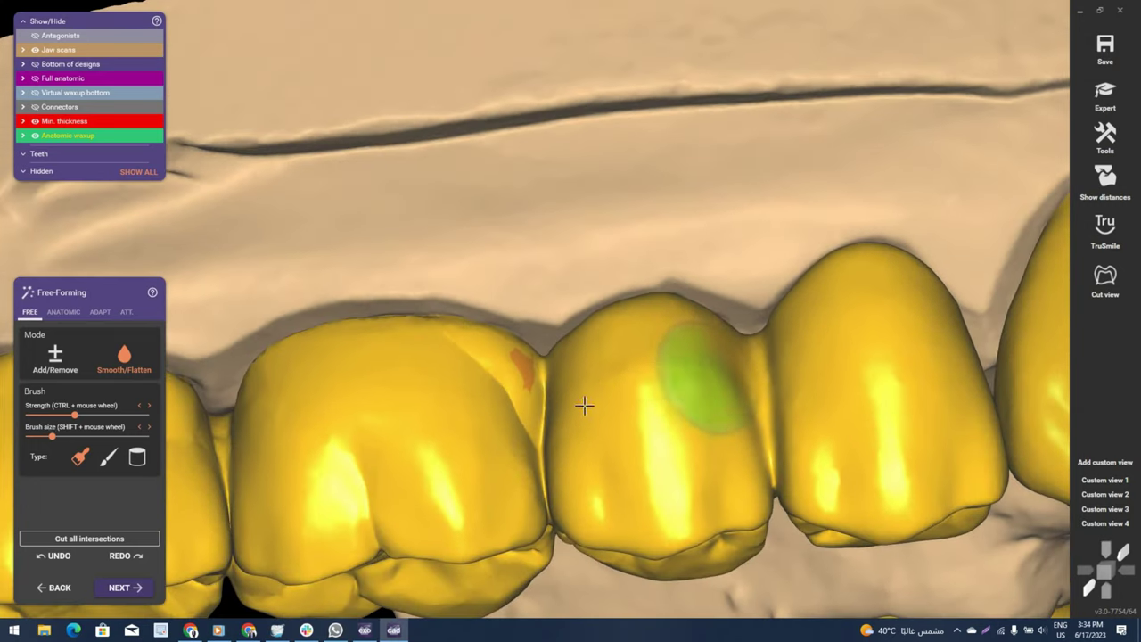
right_drag(630, 365, 463, 283)
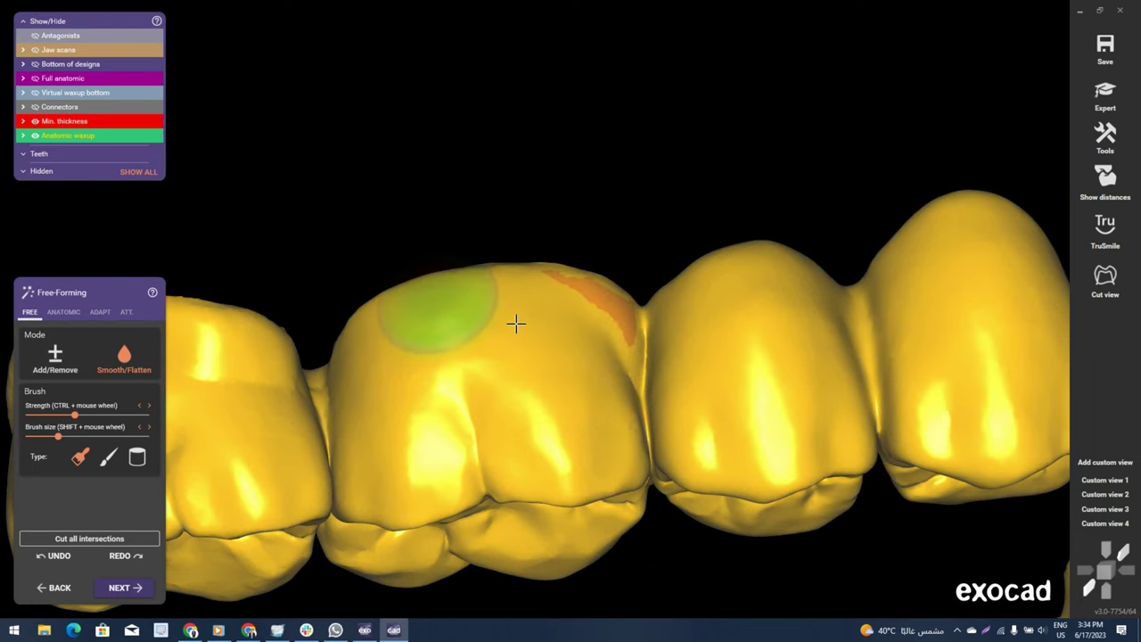
mouse_move(517, 324)
right_down()
mouse_move(560, 331)
mouse_move(410, 321)
right_up()
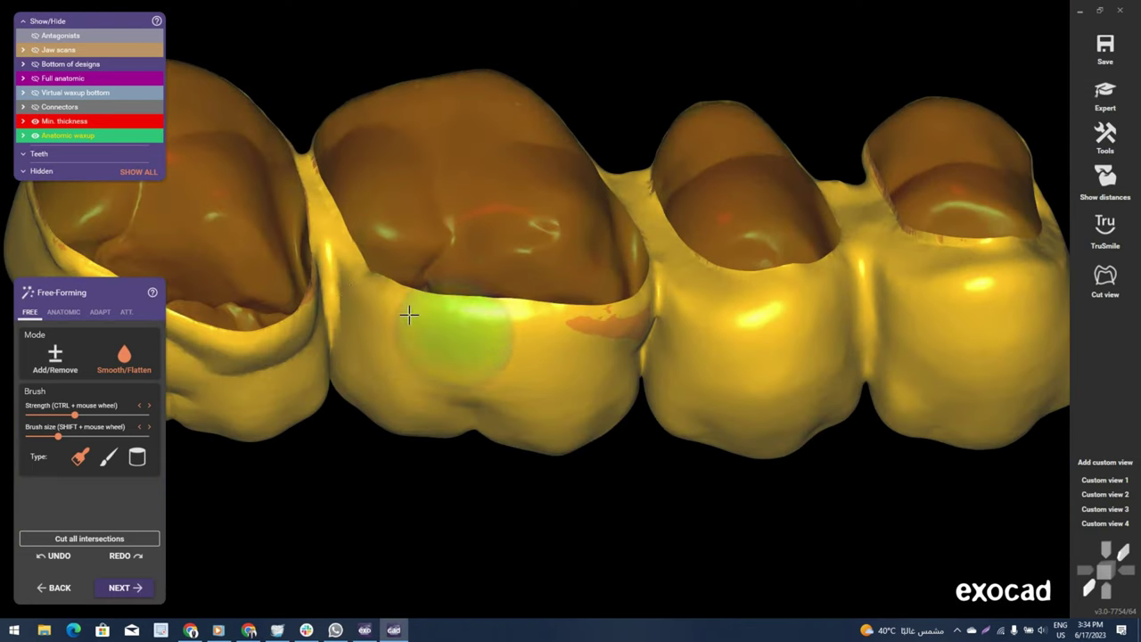
right_drag(591, 249, 586, 277)
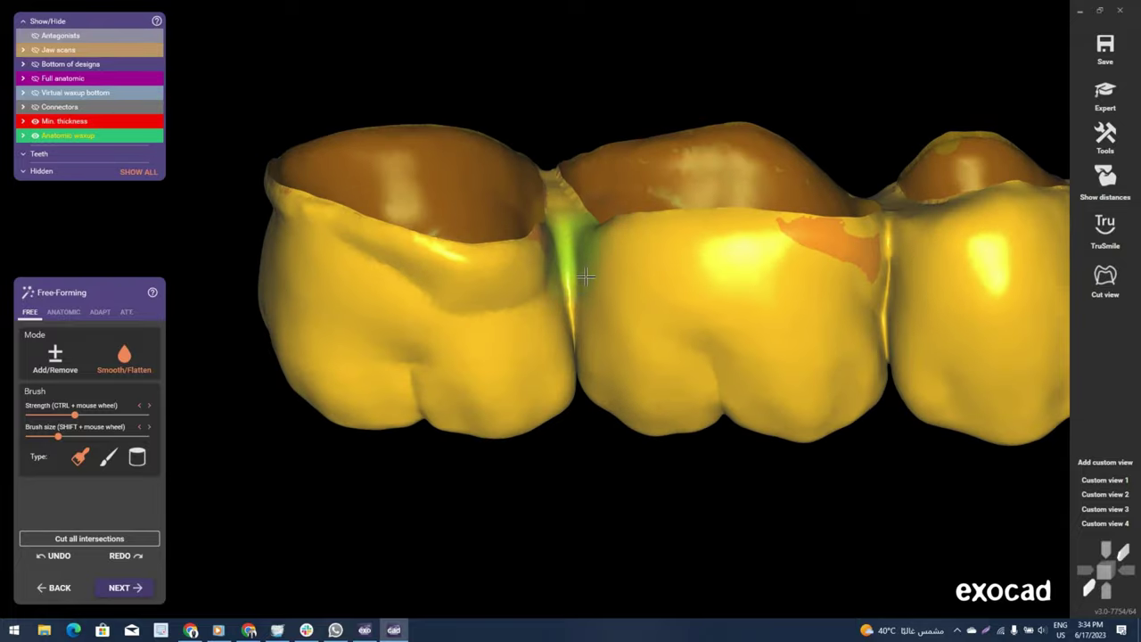
right_drag(578, 326, 574, 375)
Smooth the molar cusps and crown contacts, then enlarge the brush for Add/Remove.
shift+scroll(573, 402, down, 2)
scroll(572, 402, up, 2)
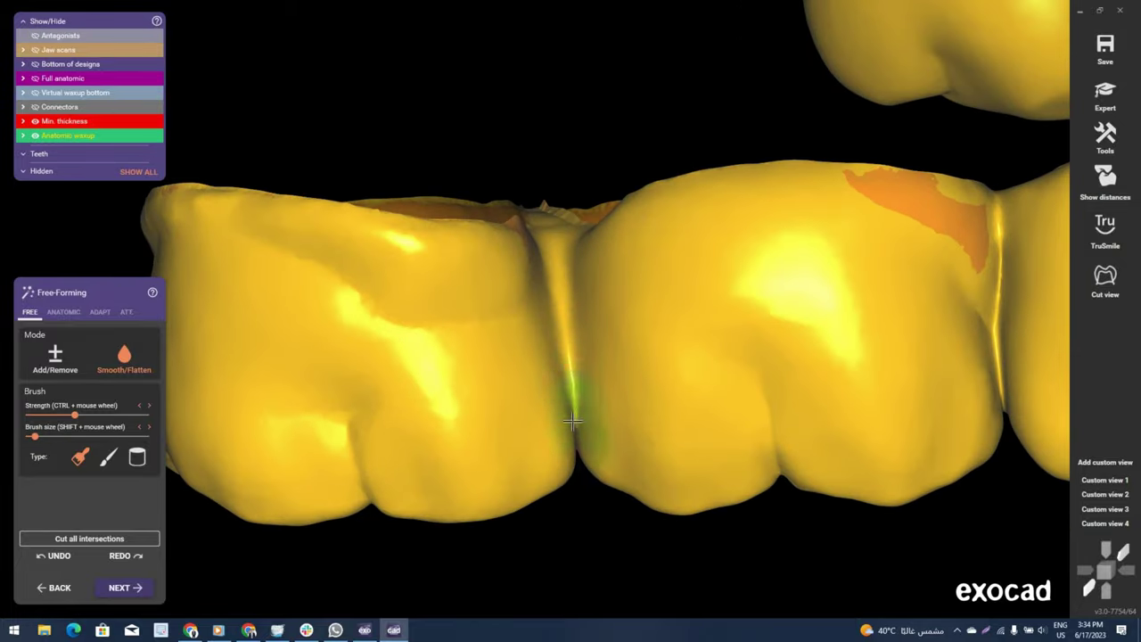
scroll(604, 359, down, 2)
mouse_move(604, 360)
right_down()
mouse_move(532, 309)
mouse_move(588, 267)
mouse_move(730, 217)
right_up()
scroll(730, 217, up, 2)
scroll(731, 237, up, 2)
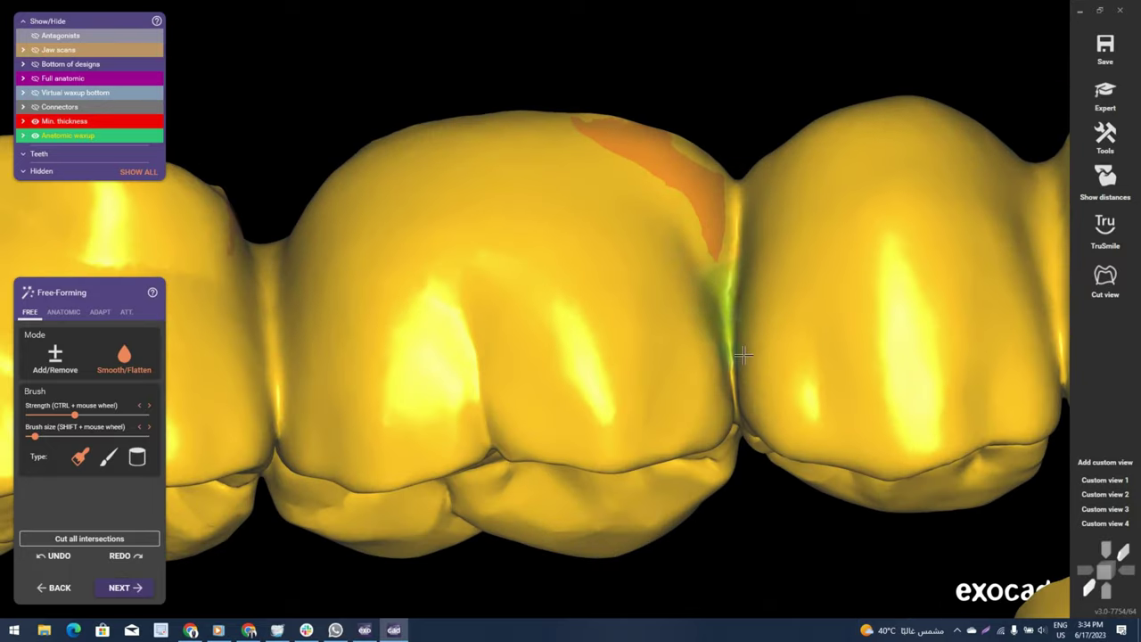
mouse_move(753, 378)
right_down()
mouse_move(759, 466)
mouse_move(800, 401)
mouse_move(715, 432)
right_up()
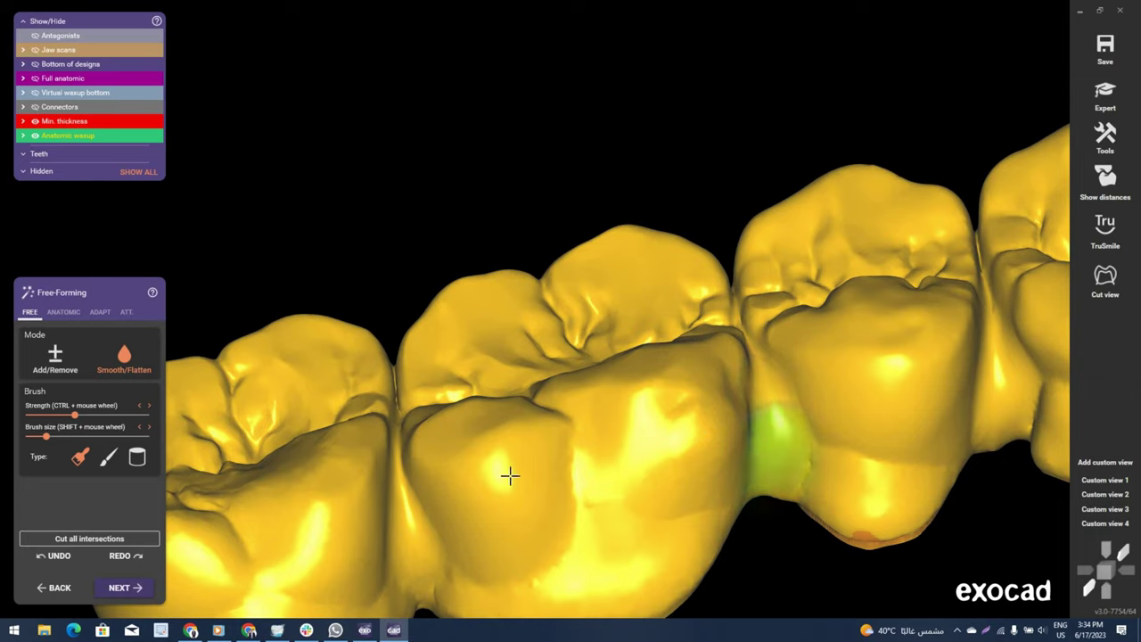
mouse_move(509, 476)
right_down()
mouse_move(329, 354)
mouse_move(535, 305)
mouse_move(244, 329)
mouse_move(280, 364)
right_up()
shift+scroll(280, 364, down, 3)
right_drag(548, 196, 540, 272)
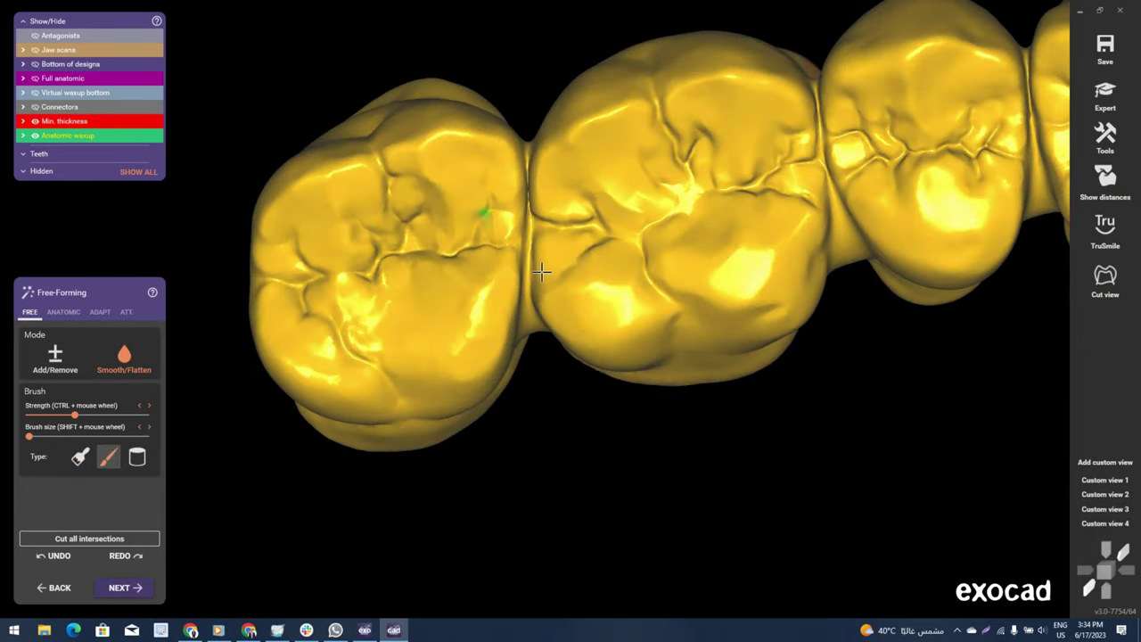
scroll(540, 272, up, 3)
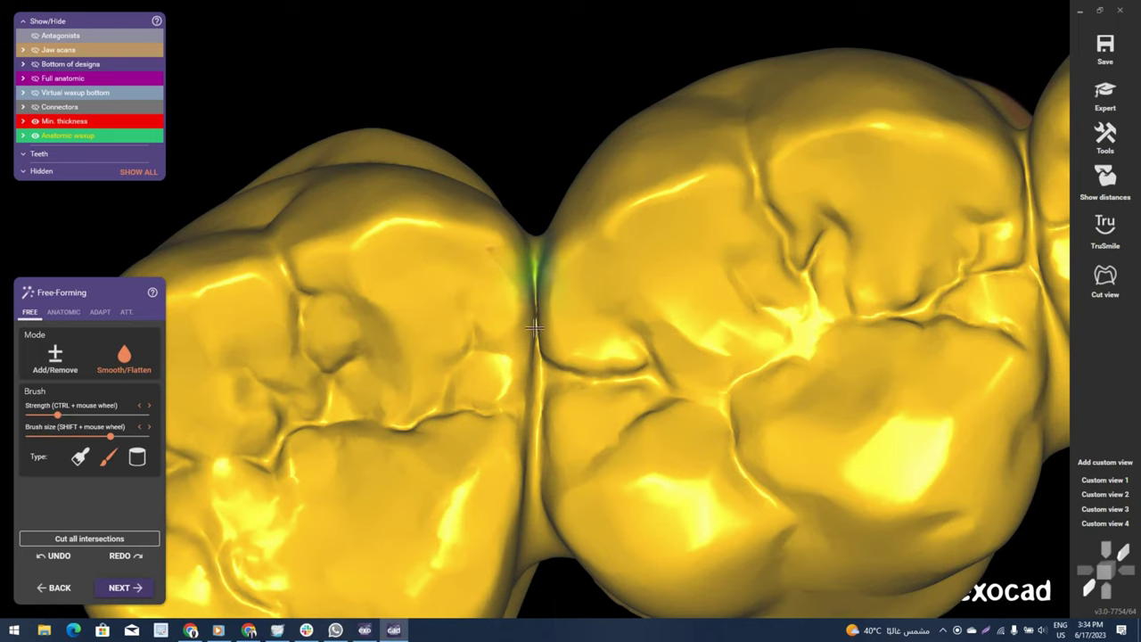
scroll(593, 411, down, 3)
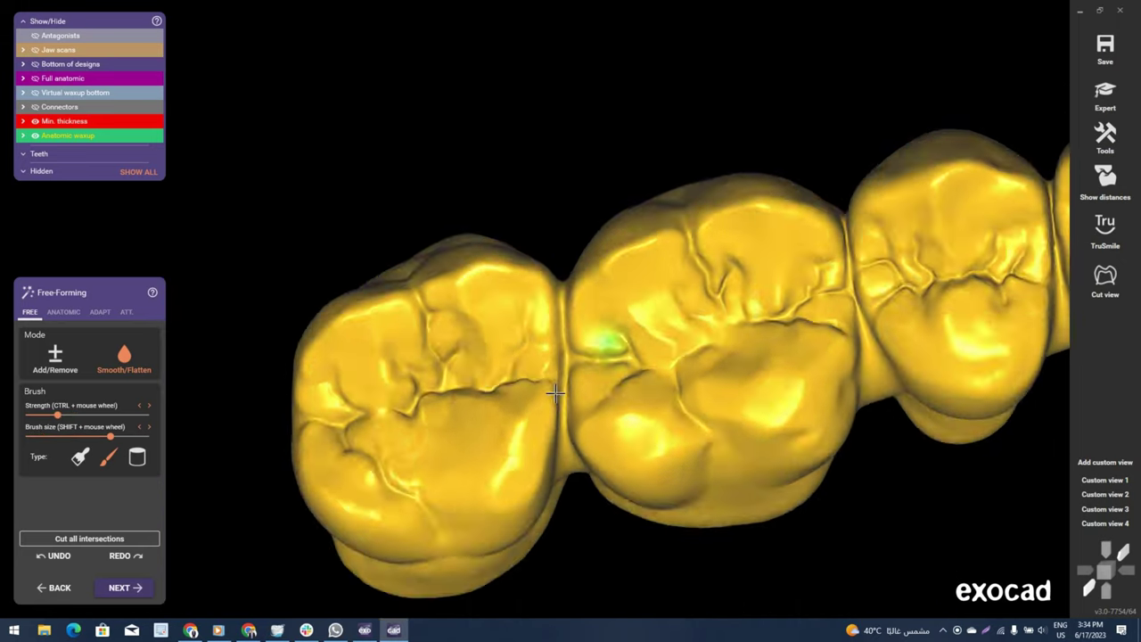
scroll(572, 480, up, 3)
scroll(624, 419, down, 3)
scroll(624, 419, down, 3)
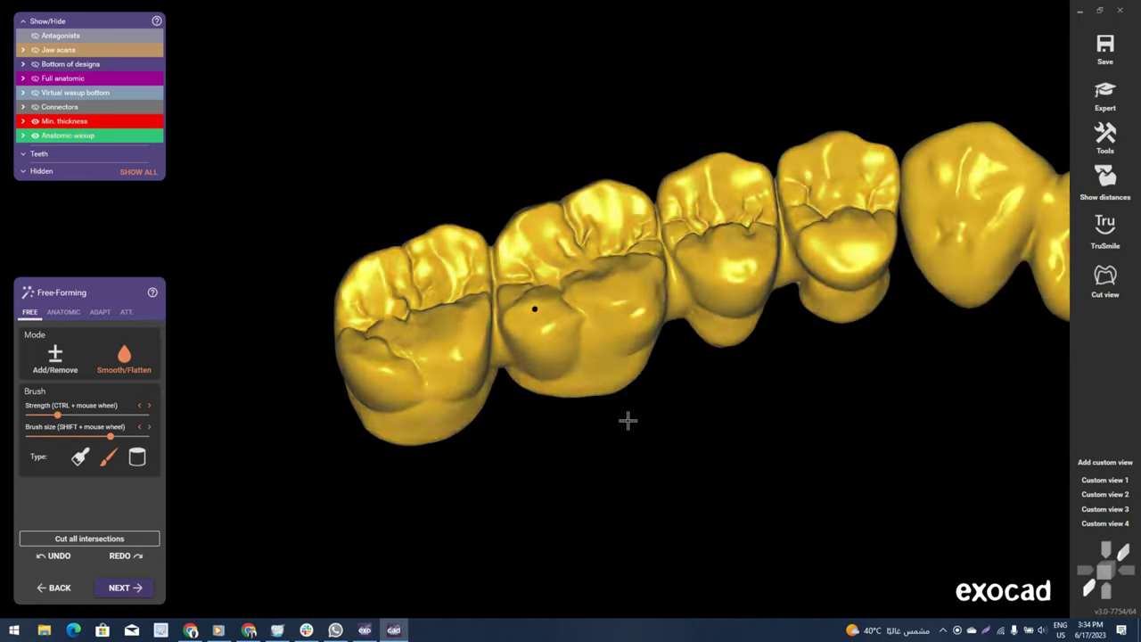
scroll(624, 420, down, 2)
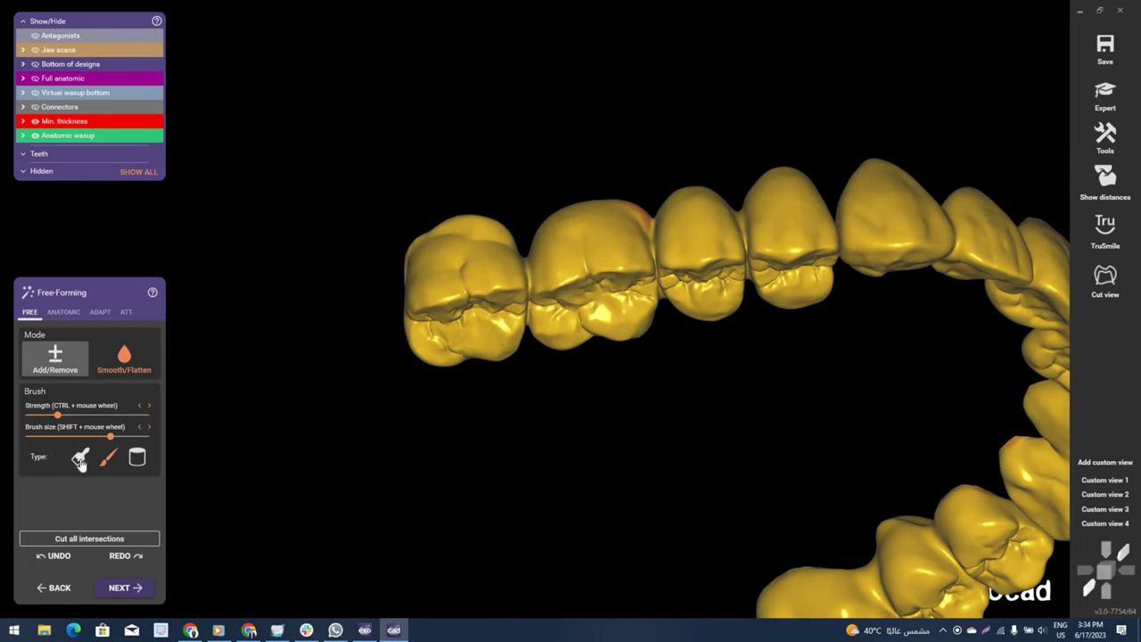
scroll(440, 268, up, 3)
Smooth the left molar crown's top edge, reduce the brush size, and turn to the occlusal view.
scroll(435, 241, up, 2)
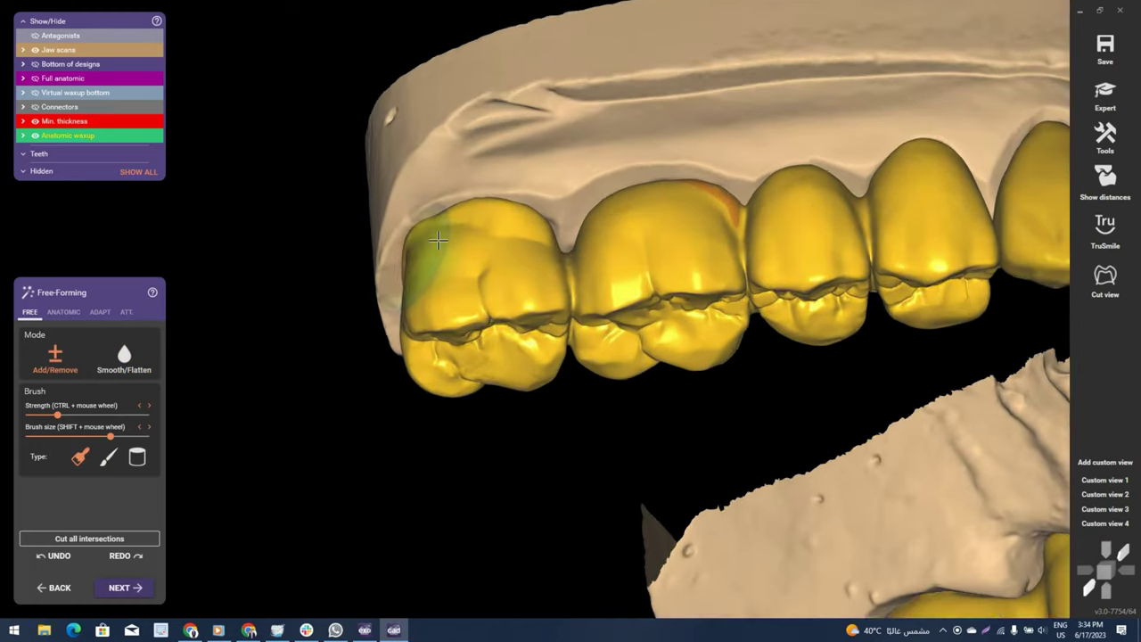
shift+scroll(431, 232, down, 1)
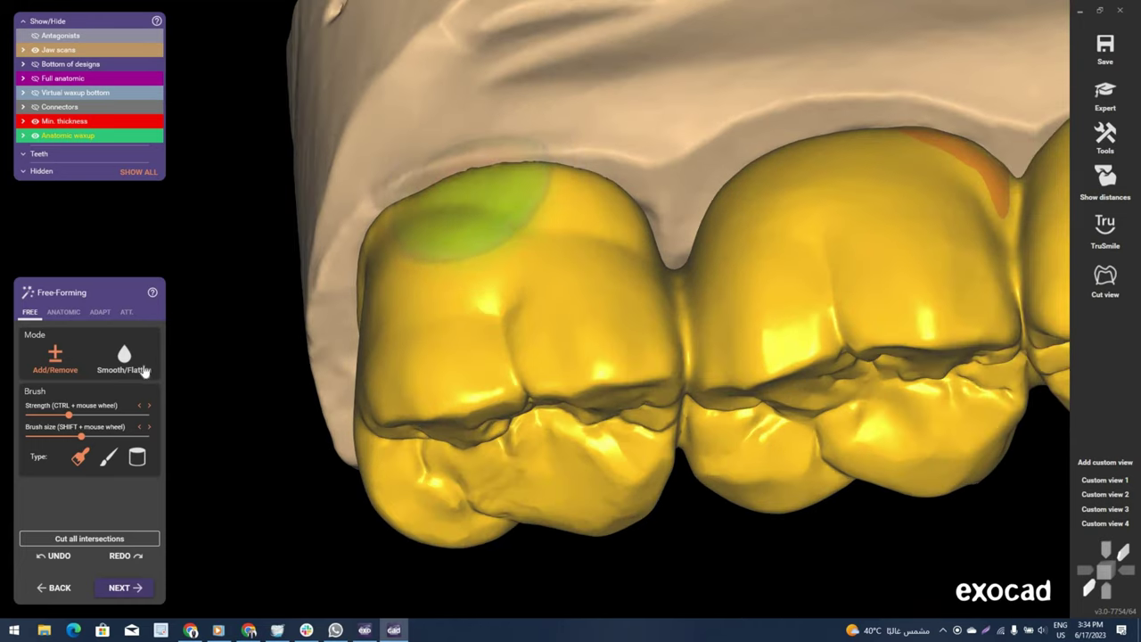
click(143, 363)
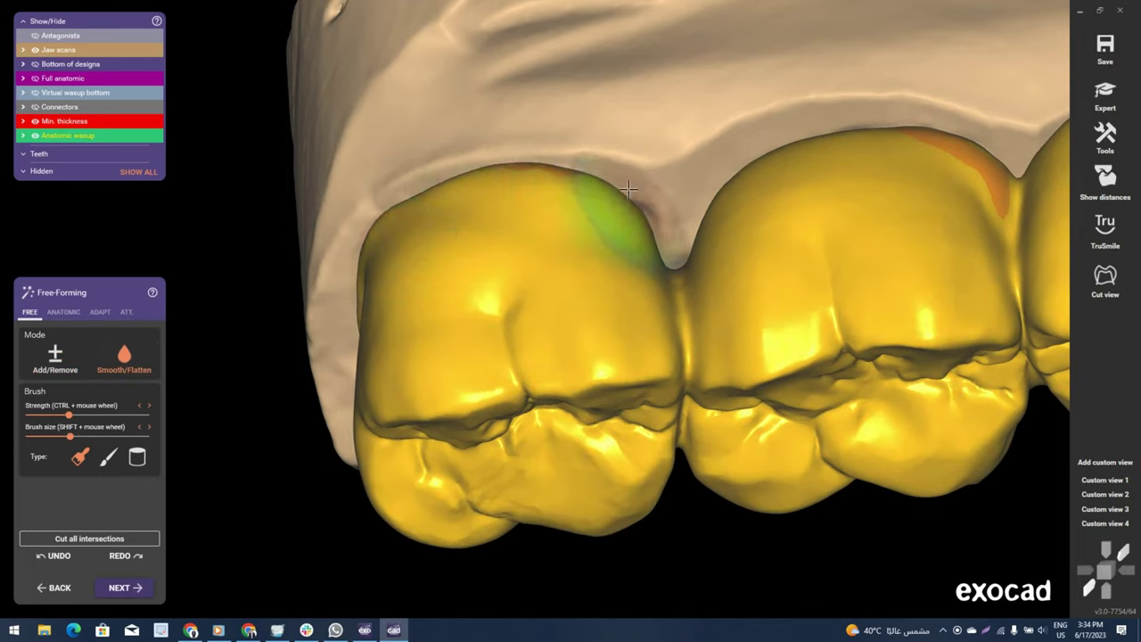
drag(629, 189, 571, 201)
shift+scroll(592, 205, down, 2)
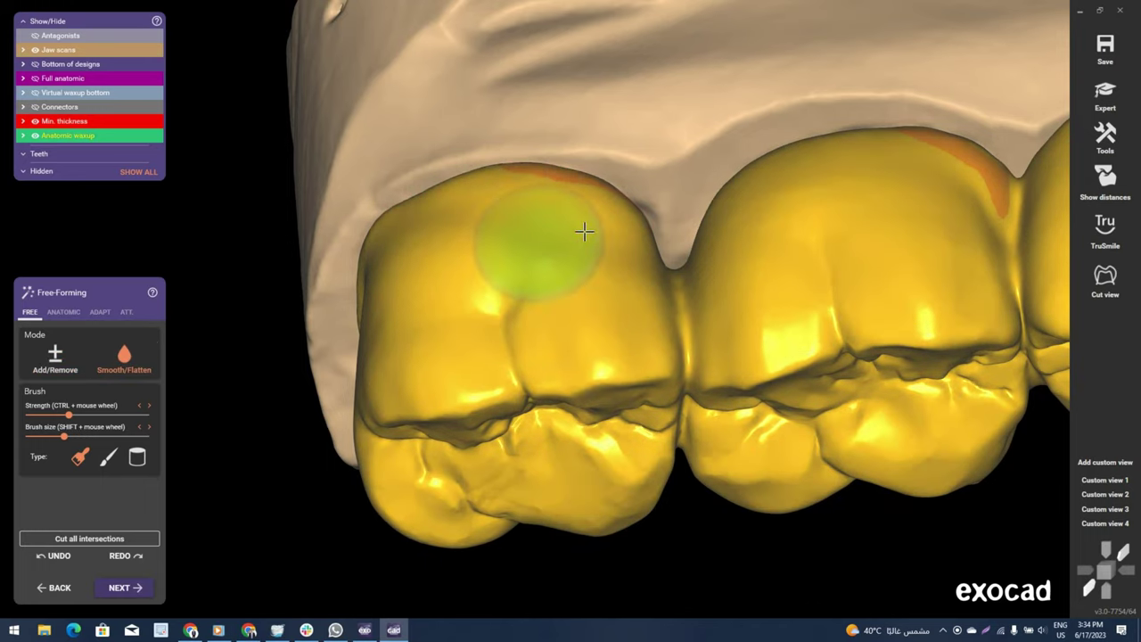
shift+scroll(320, 292, down, 2)
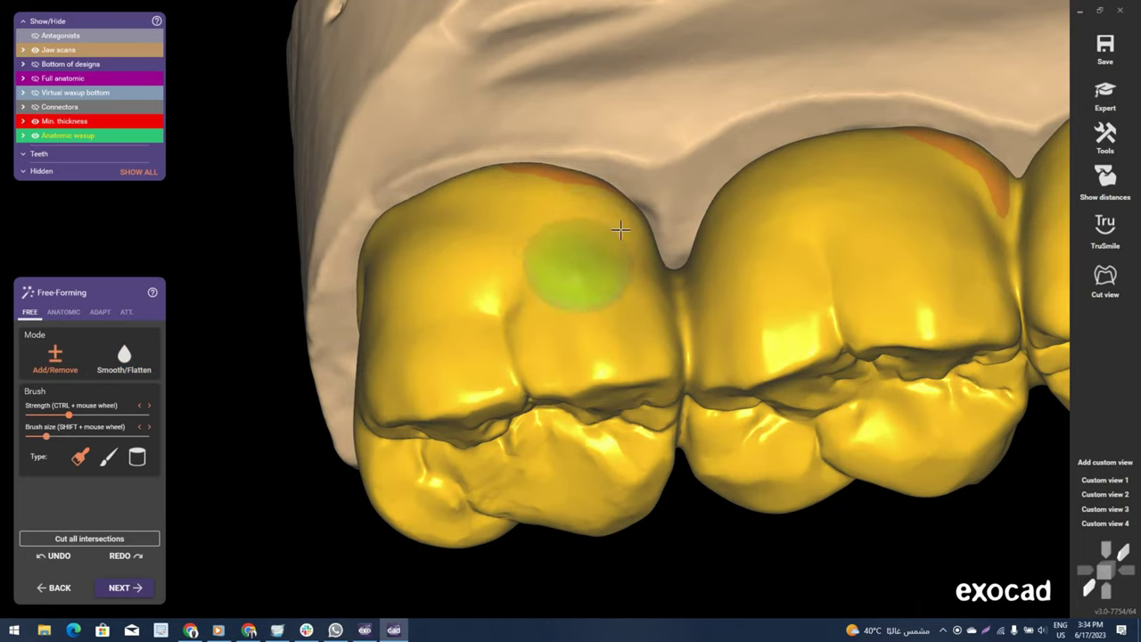
right_drag(504, 224, 393, 367)
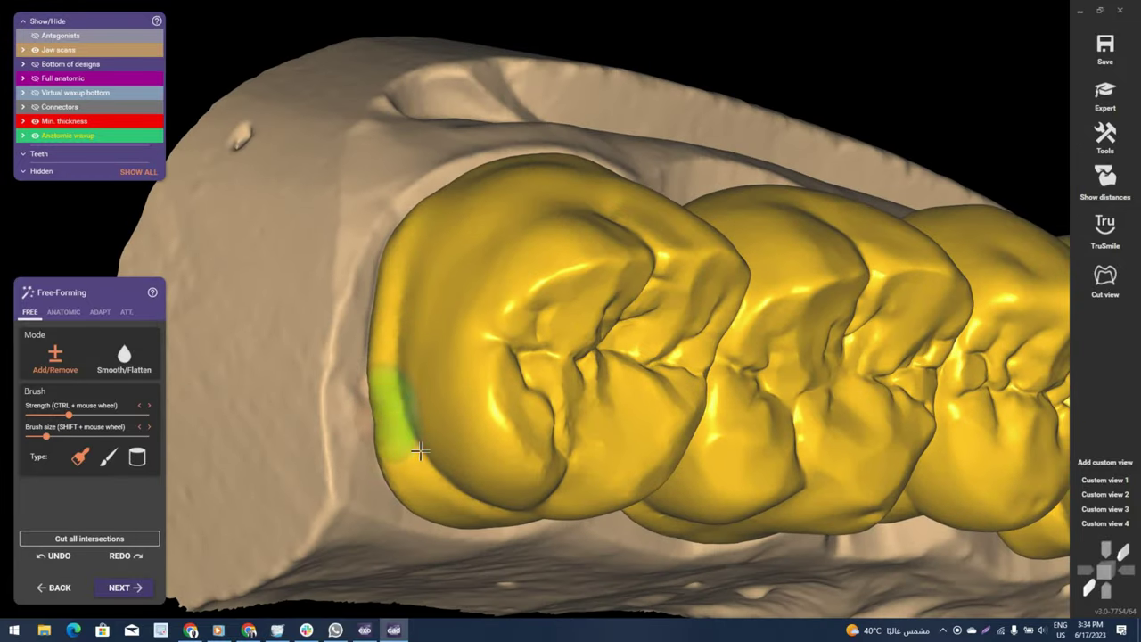
Add material to the cheek sides of the front and middle back crowns.
mouse_move(420, 452)
right_down()
mouse_move(553, 520)
mouse_move(558, 494)
right_up()
ctrl+scroll(552, 478, up, 2)
shift+scroll(553, 479, up, 3)
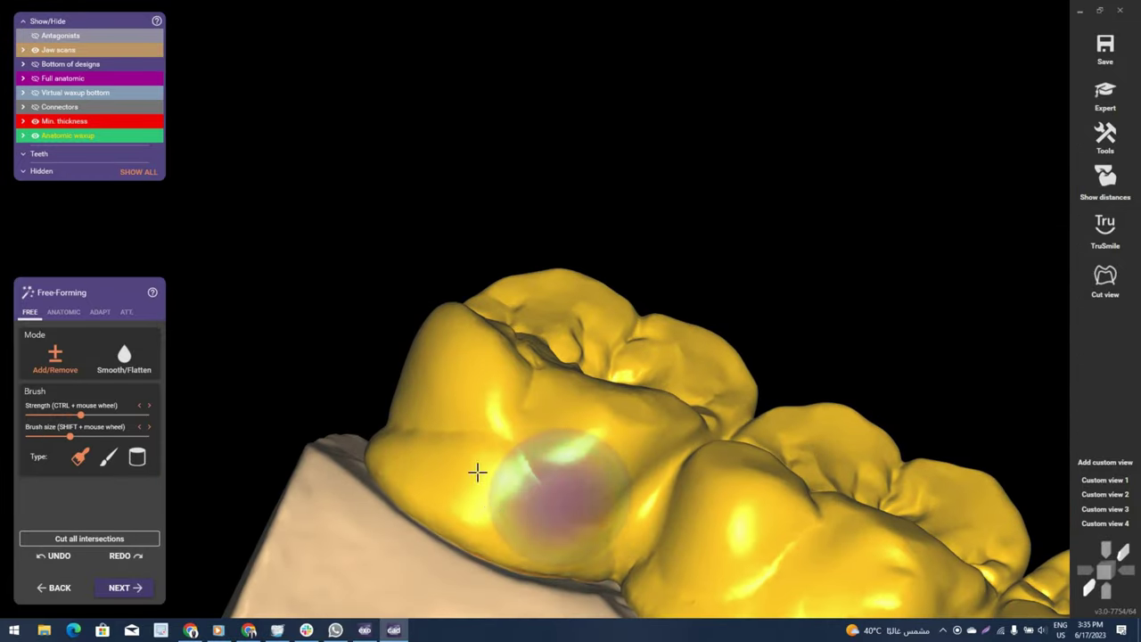
drag(477, 473, 387, 408)
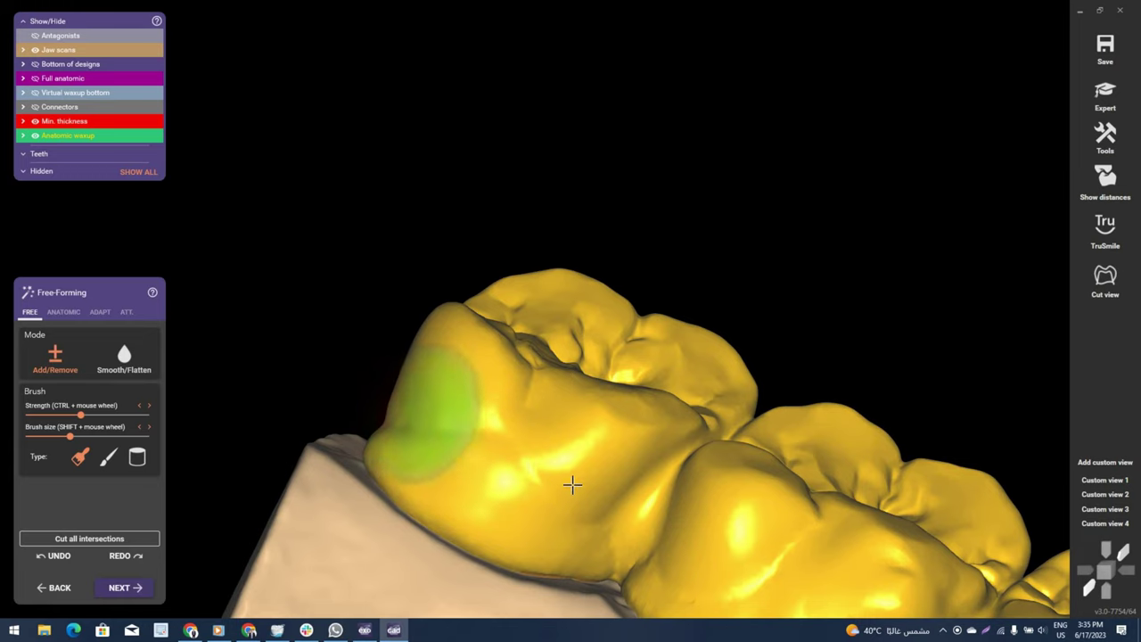
right_drag(637, 294, 632, 331)
right_drag(703, 362, 660, 380)
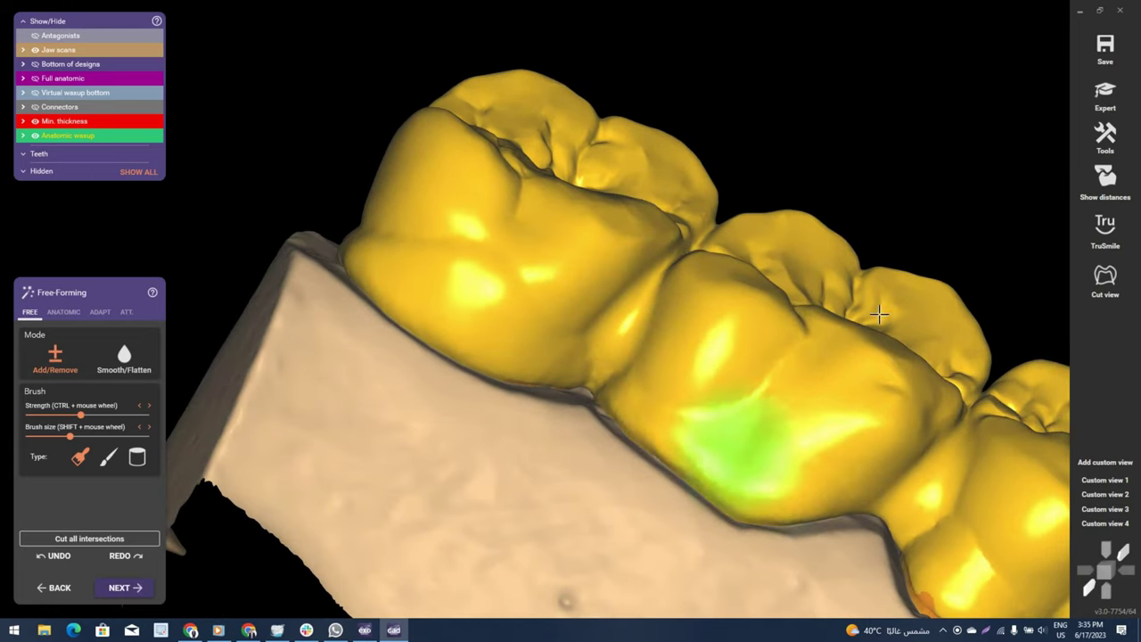
mouse_move(738, 420)
right_down()
mouse_move(874, 308)
mouse_move(807, 349)
right_up()
shift+scroll(766, 309, down, 2)
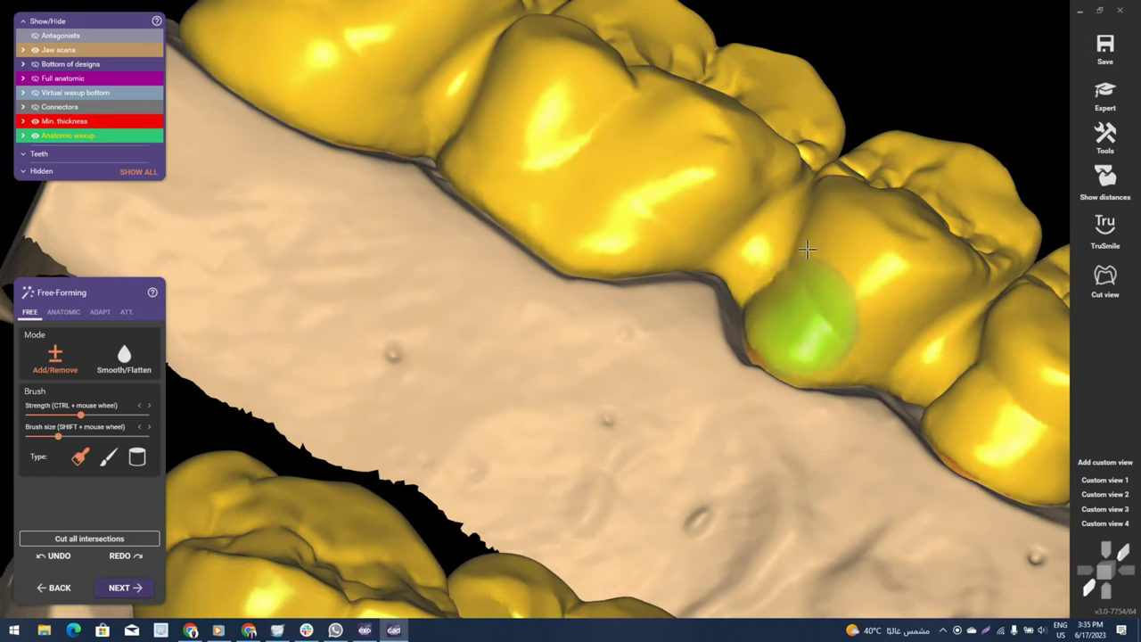
right_drag(848, 325, 796, 375)
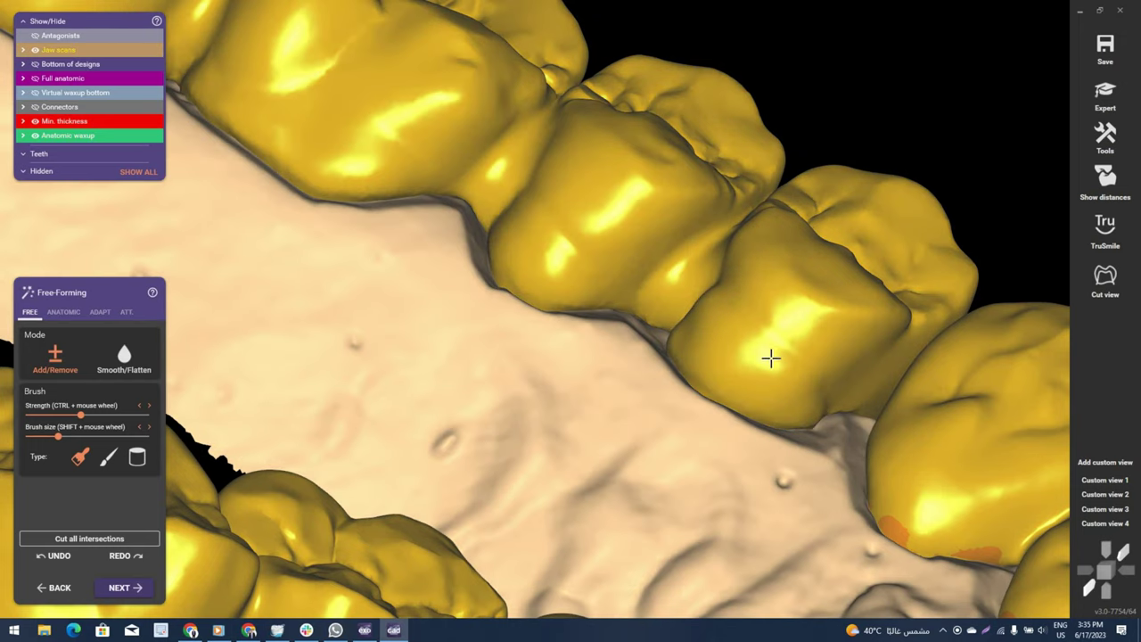
scroll(771, 359, up, 2)
scroll(765, 362, up, 2)
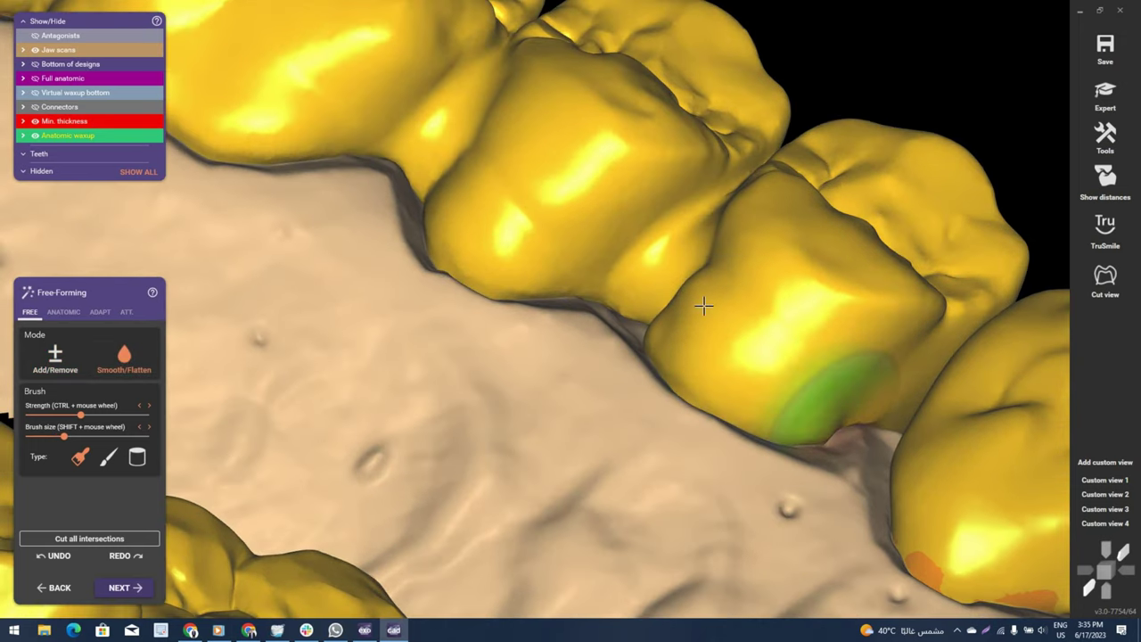
Smooth the lower cheek-side edges of the central back crowns.
right_drag(703, 306, 680, 321)
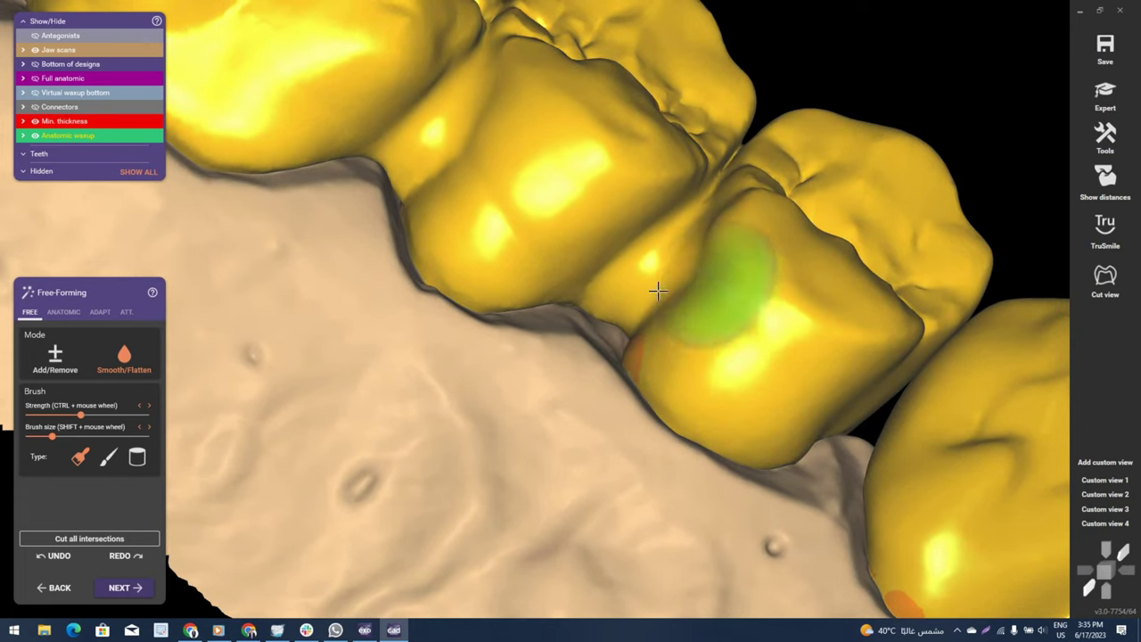
mouse_move(640, 220)
right_down()
mouse_move(497, 211)
mouse_move(550, 188)
right_up()
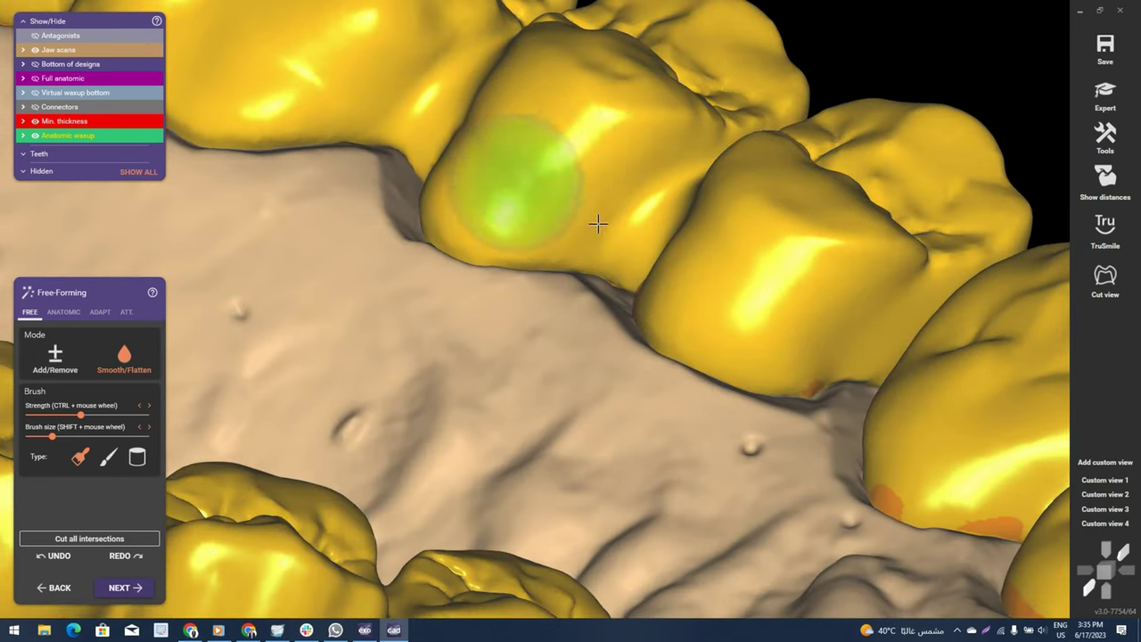
mouse_move(644, 337)
right_down()
mouse_move(627, 374)
mouse_move(538, 312)
right_up()
shift+scroll(538, 312, up, 1)
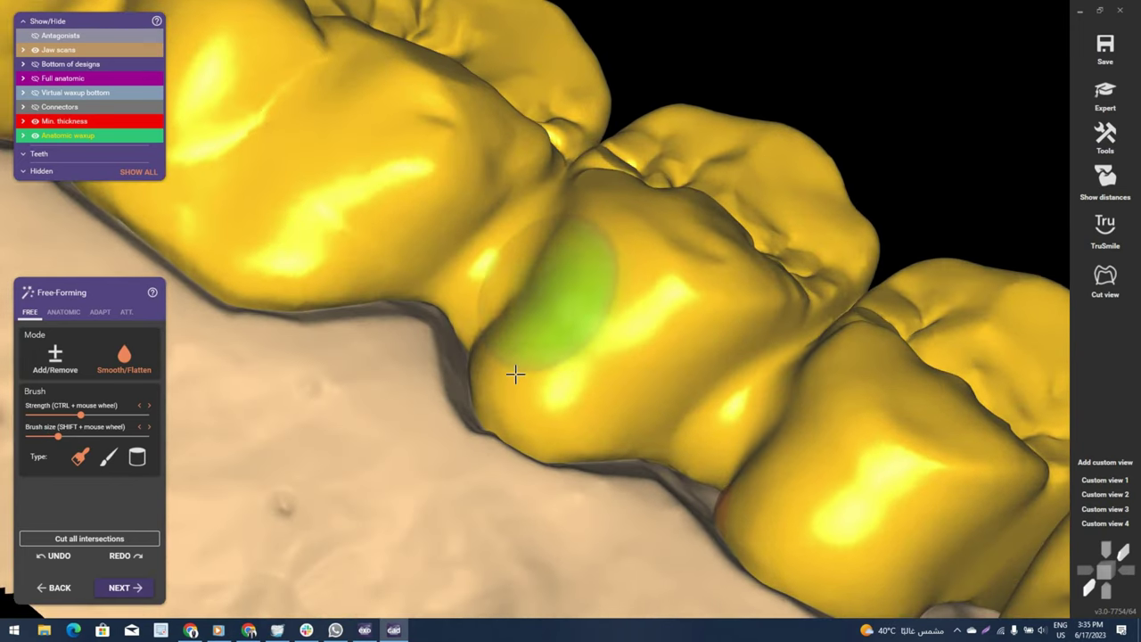
right_drag(576, 408, 279, 254)
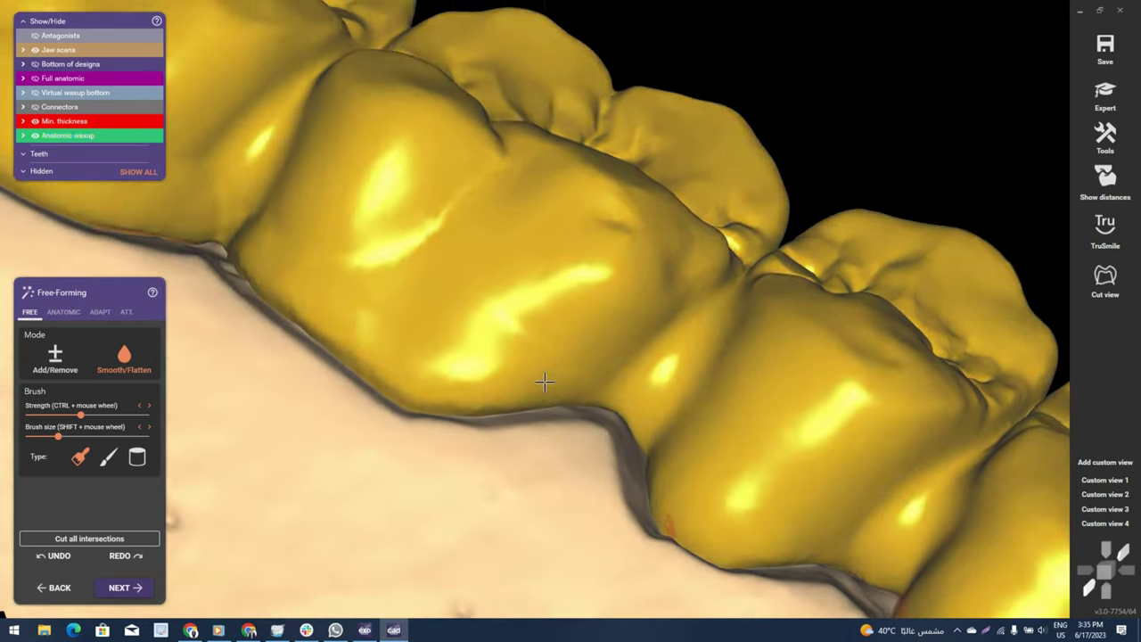
drag(279, 254, 366, 342)
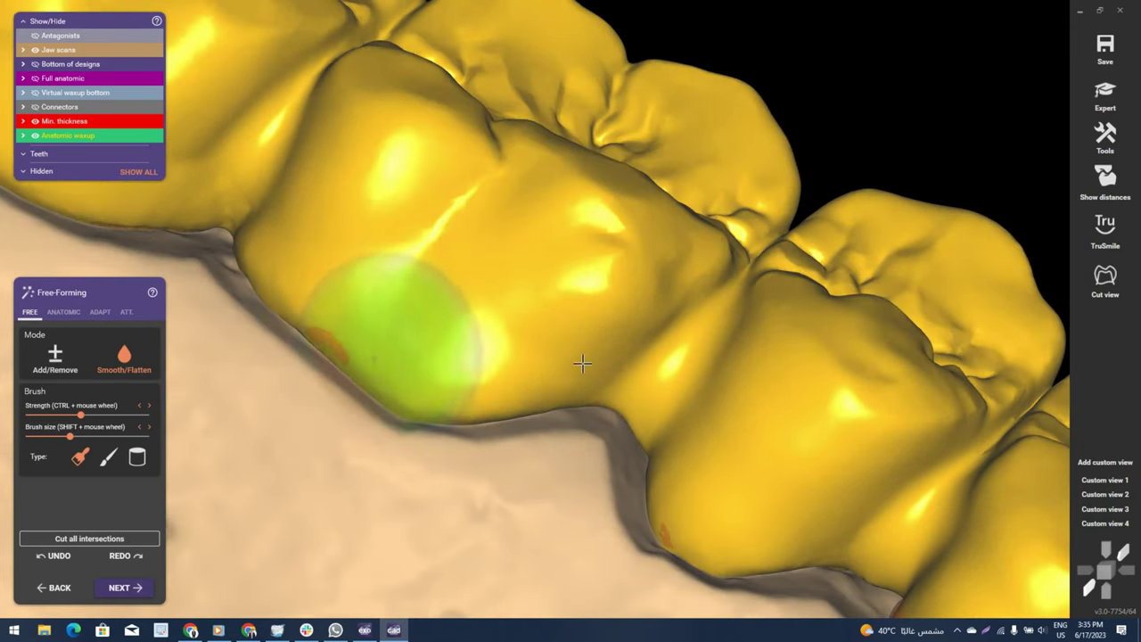
shift+scroll(706, 363, up, 1)
mouse_move(707, 364)
right_down()
mouse_move(491, 315)
mouse_move(327, 144)
right_up()
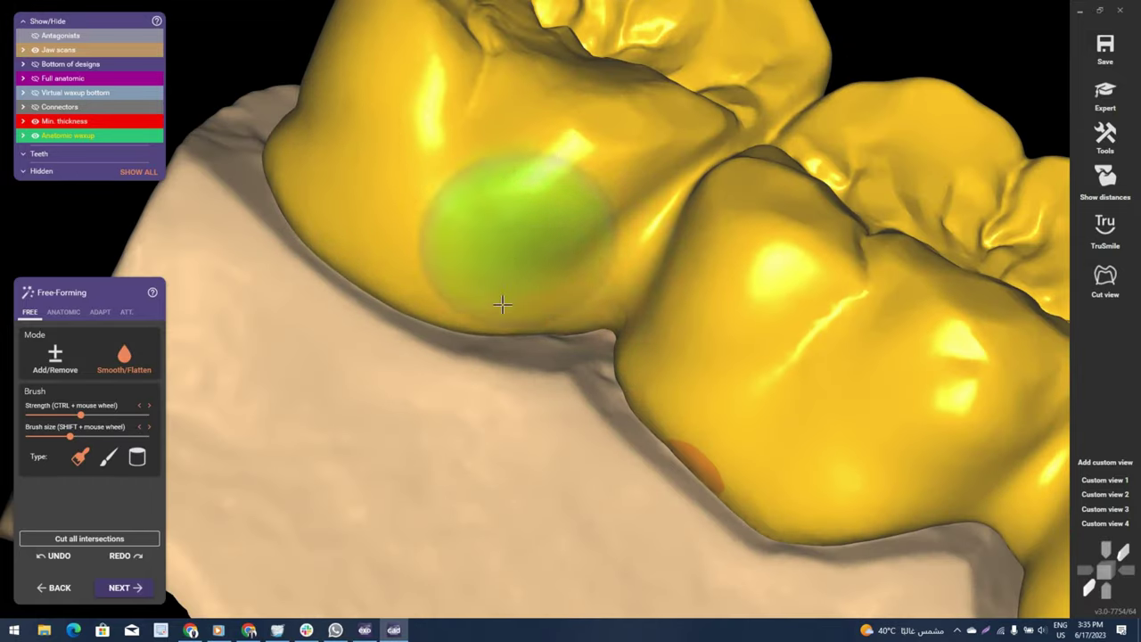
mouse_move(502, 305)
right_down()
mouse_move(555, 333)
mouse_move(492, 181)
mouse_move(410, 38)
right_up()
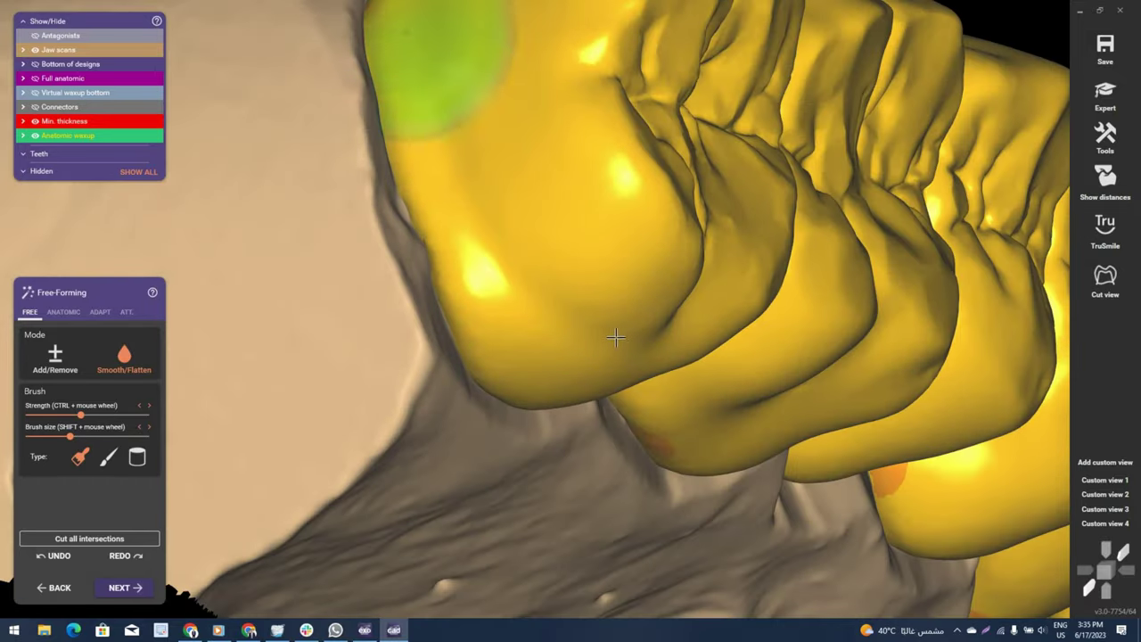
scroll(618, 342, down, 3)
Build up the last molar crown's back edge and smooth the neighbouring crowns' outer sides.
right_drag(571, 351, 487, 202)
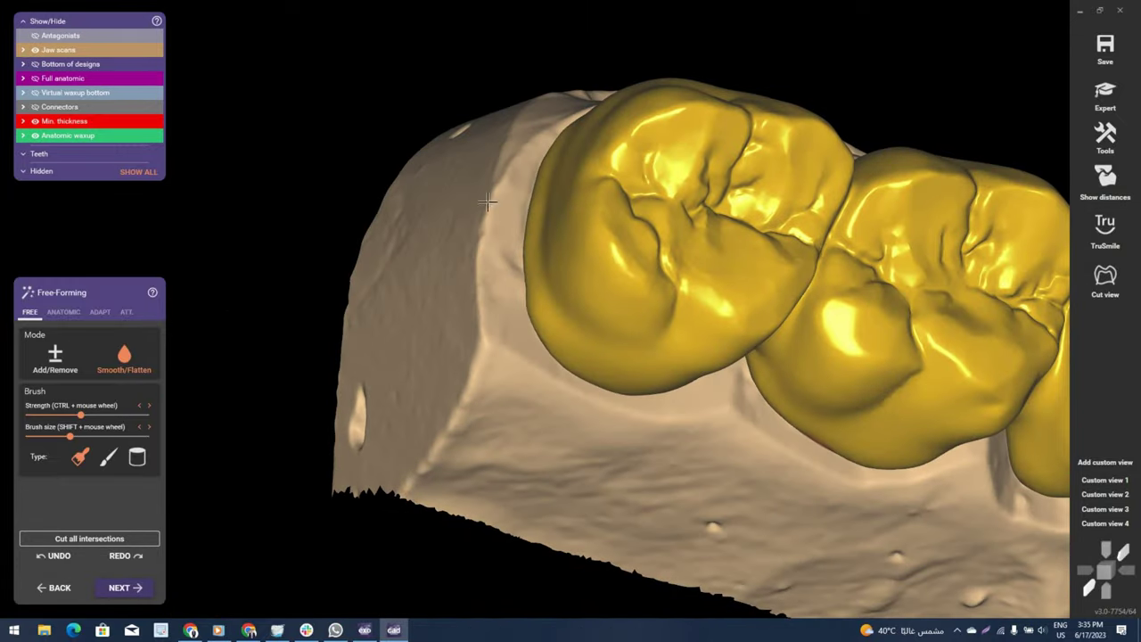
scroll(602, 172, up, 2)
right_drag(602, 172, 572, 122)
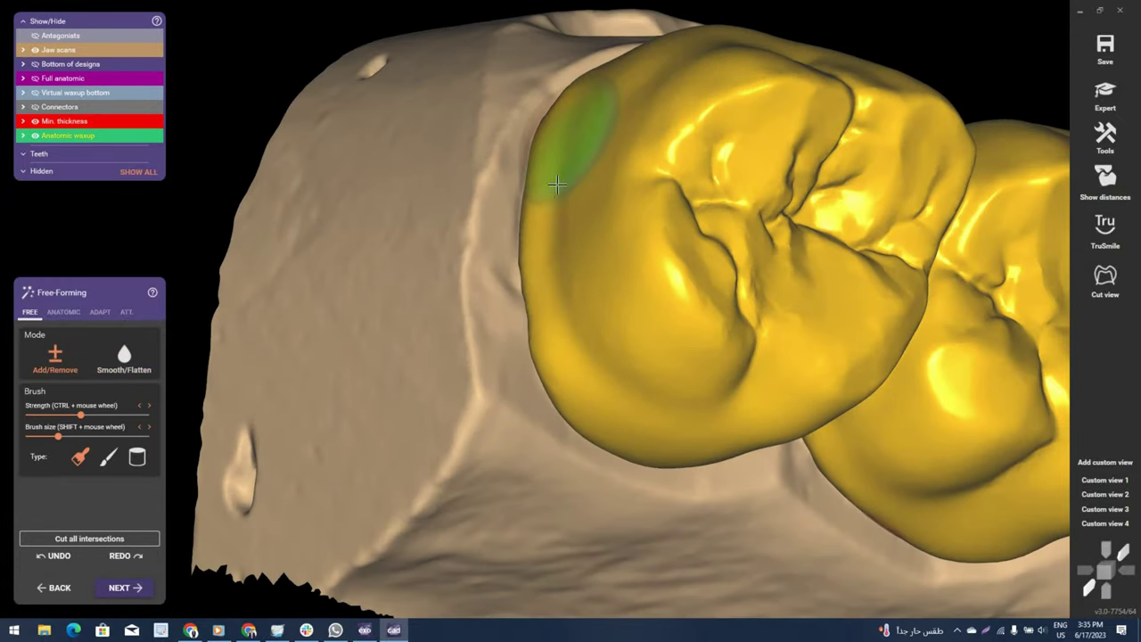
right_drag(557, 184, 556, 327)
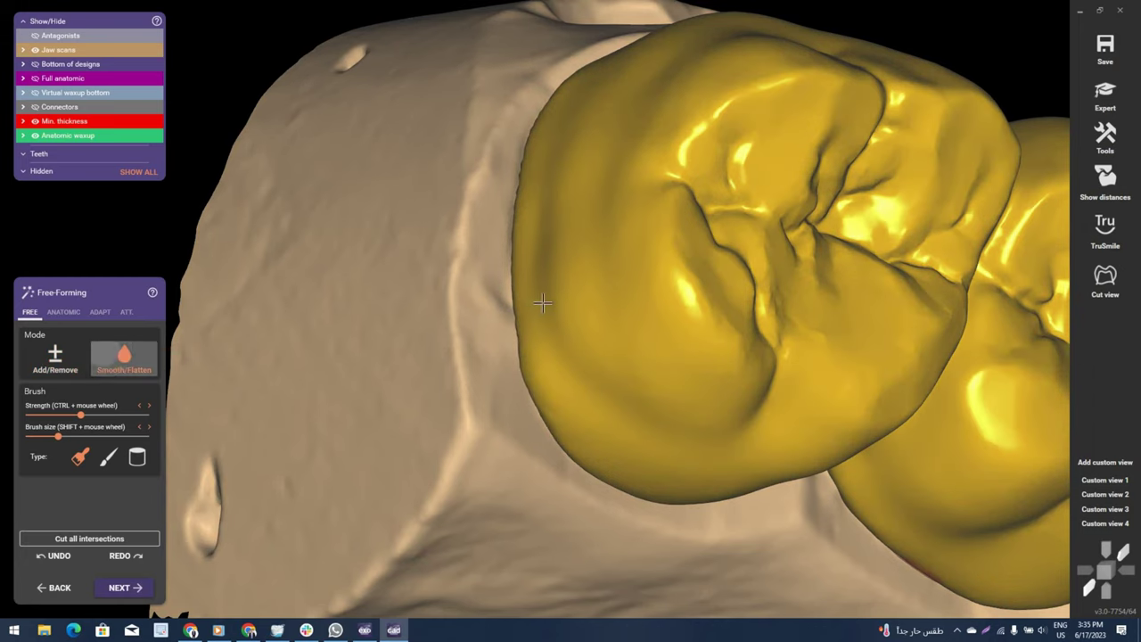
mouse_move(542, 304)
right_down()
mouse_move(530, 267)
mouse_move(557, 93)
right_up()
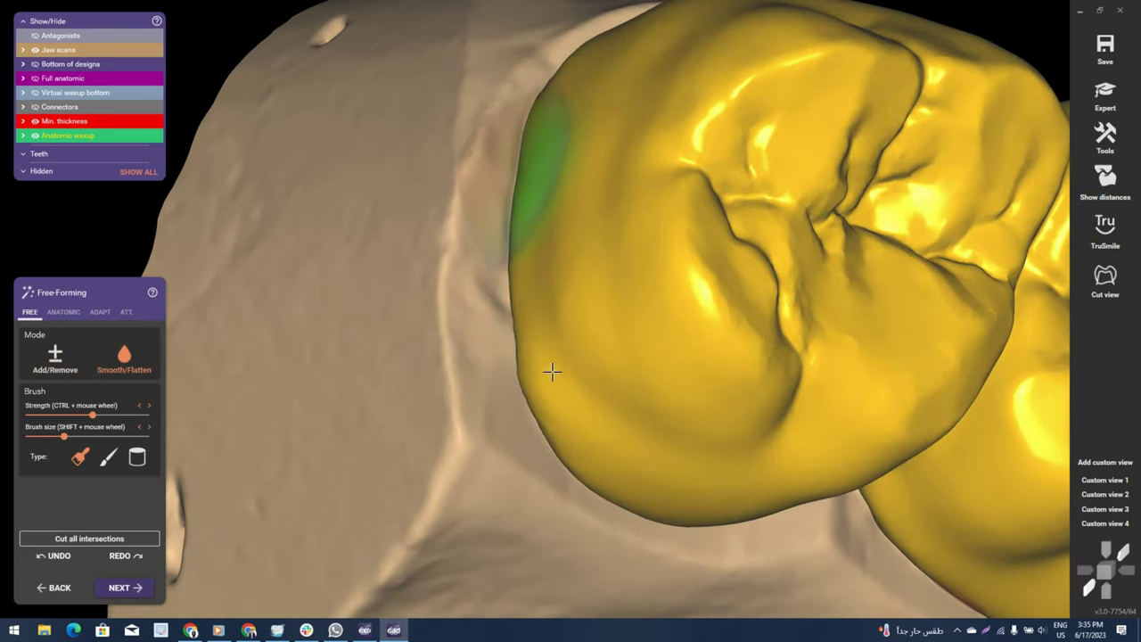
right_drag(585, 449, 711, 482)
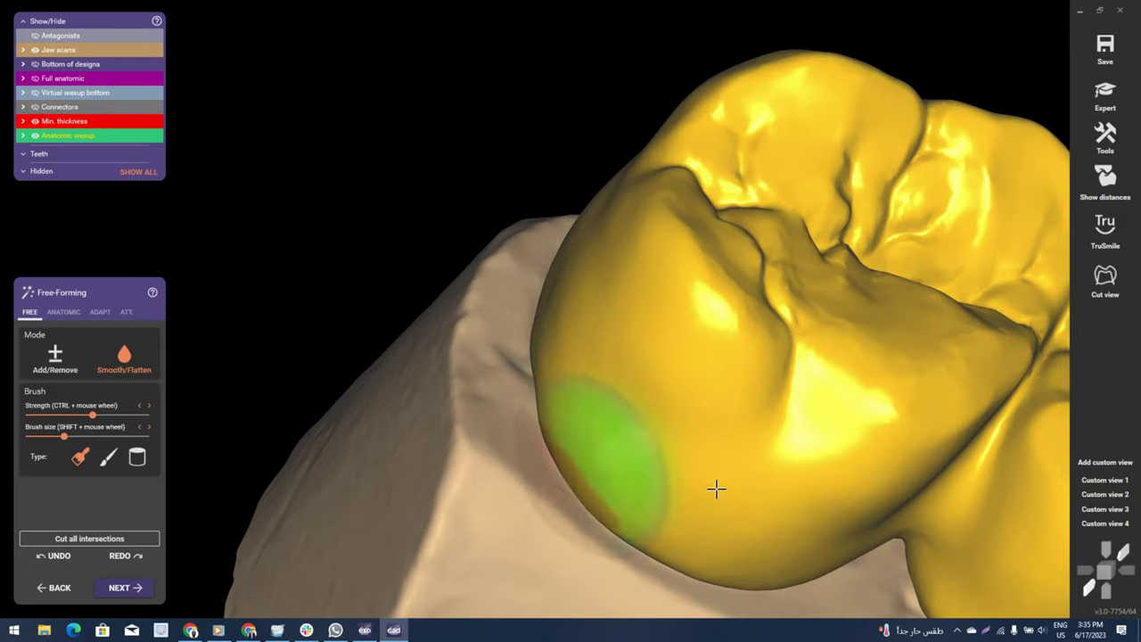
scroll(717, 489, down, 3)
mouse_move(624, 357)
right_down()
mouse_move(687, 204)
mouse_move(975, 401)
mouse_move(910, 357)
mouse_move(530, 306)
right_up()
scroll(909, 357, down, 3)
scroll(735, 415, up, 5)
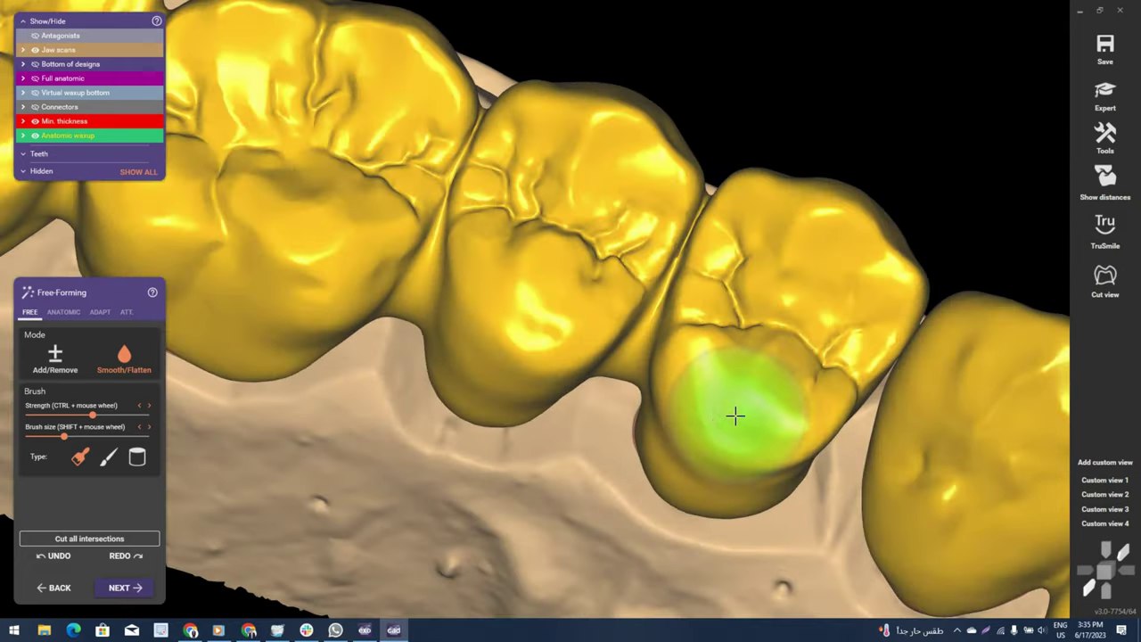
mouse_move(735, 415)
right_down()
mouse_move(739, 375)
mouse_move(89, 327)
right_up()
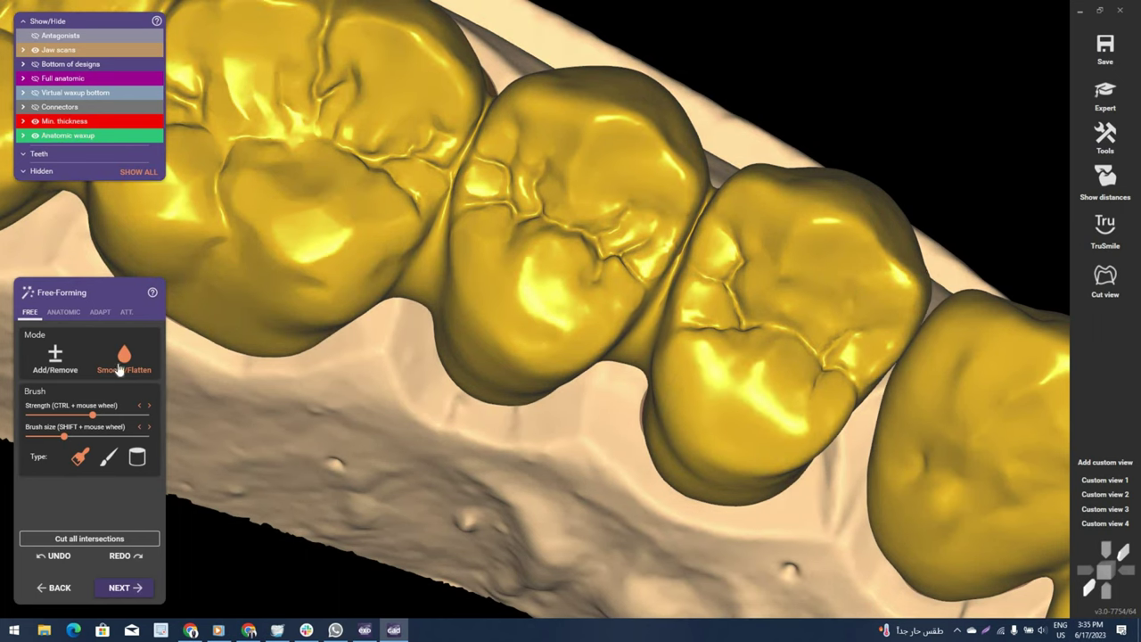
Open the anatomic free-forming options and choose an entry from the model's context menu.
click(63, 311)
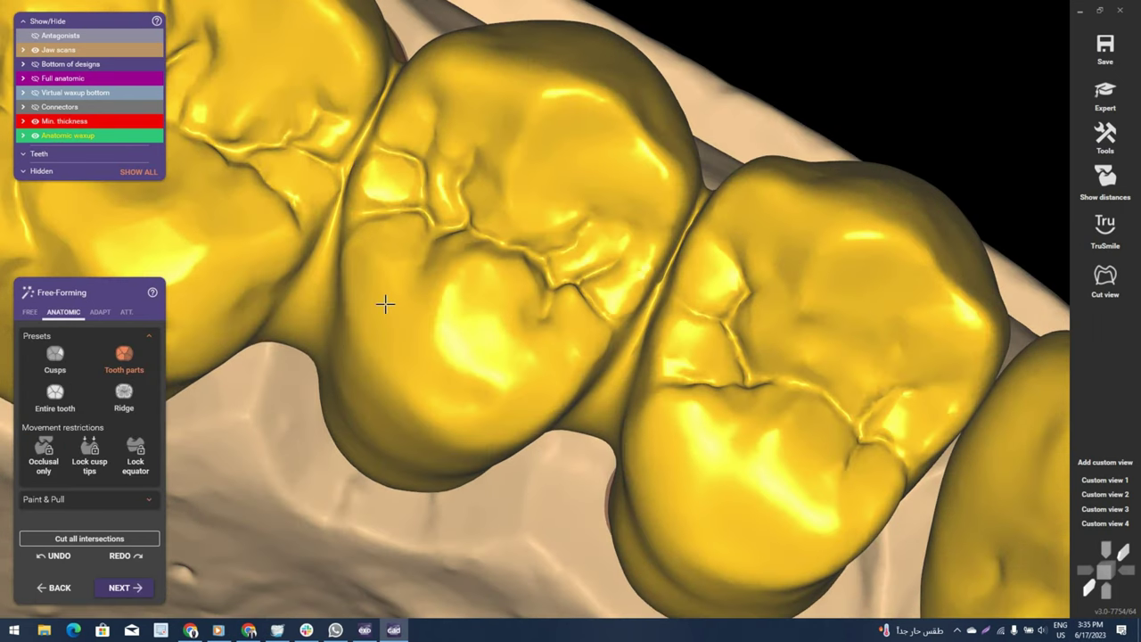
scroll(722, 206, up, 2)
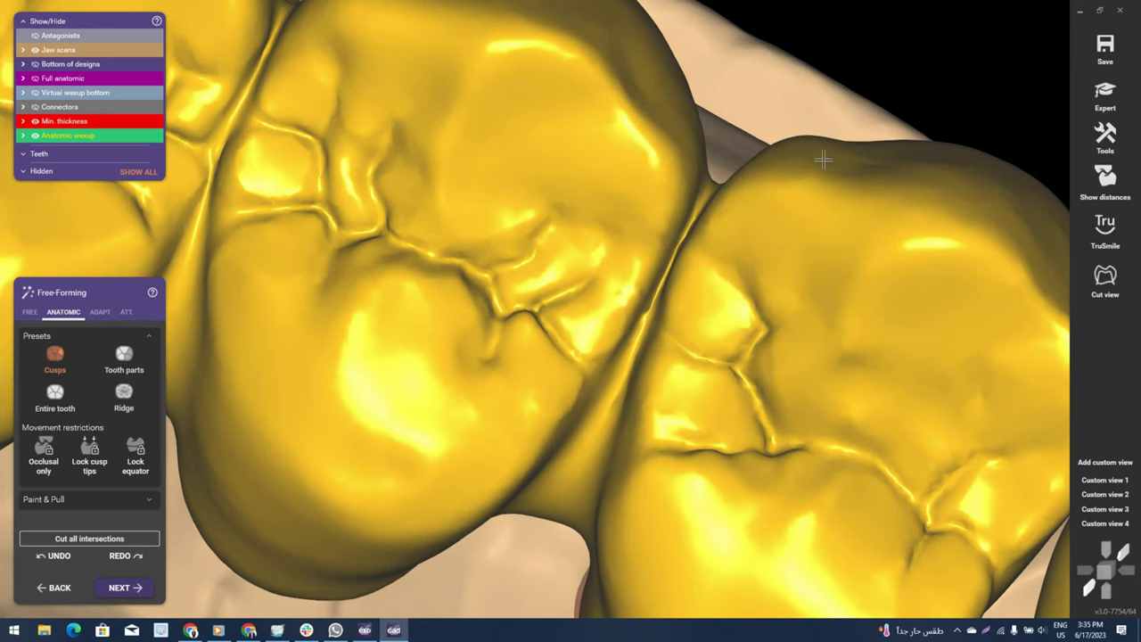
scroll(826, 171, down, 3)
right_click(796, 185)
click(627, 265)
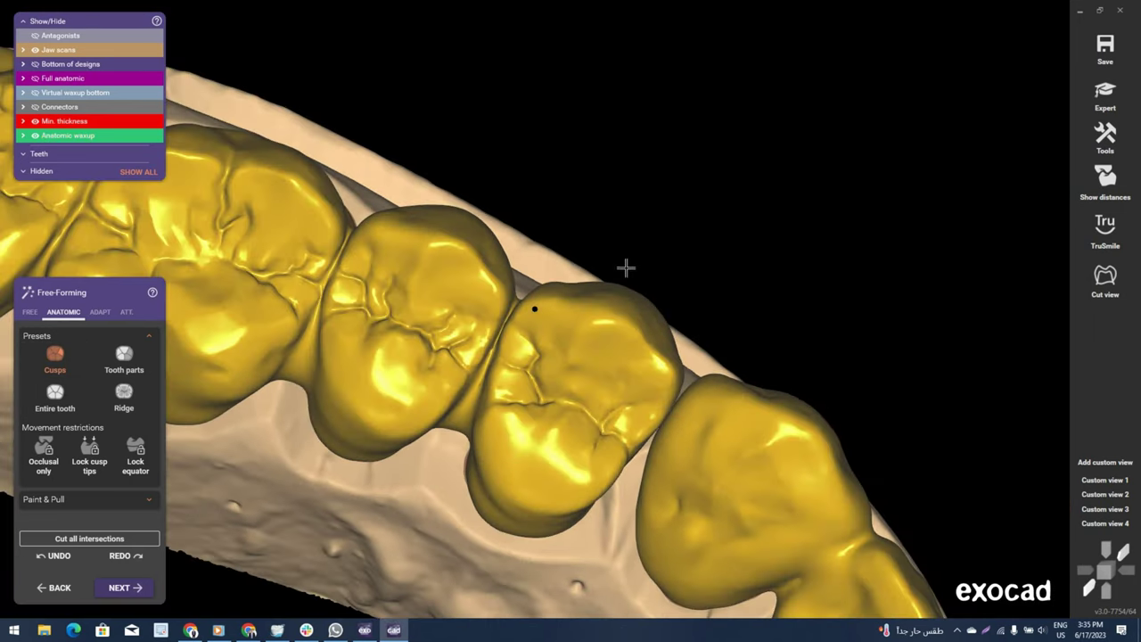
scroll(728, 268, up, 3)
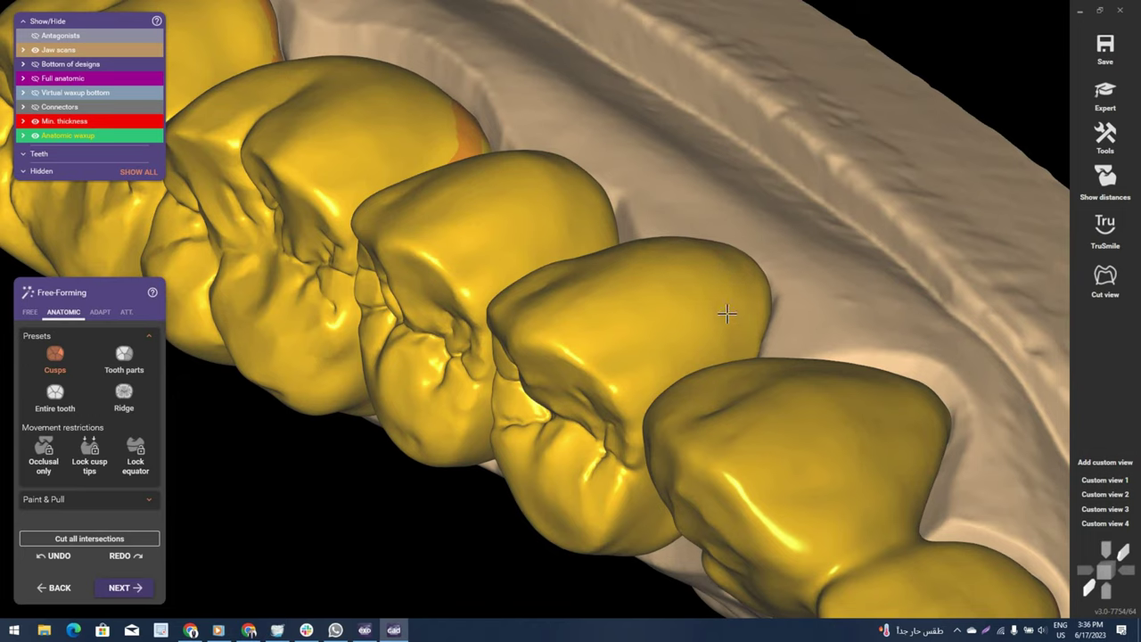
Rotate through the crowns' cheek and occlusal sides and show the jaw scan beneath them.
mouse_move(727, 312)
right_down()
mouse_move(426, 372)
mouse_move(568, 316)
mouse_move(680, 199)
mouse_move(135, 281)
right_up()
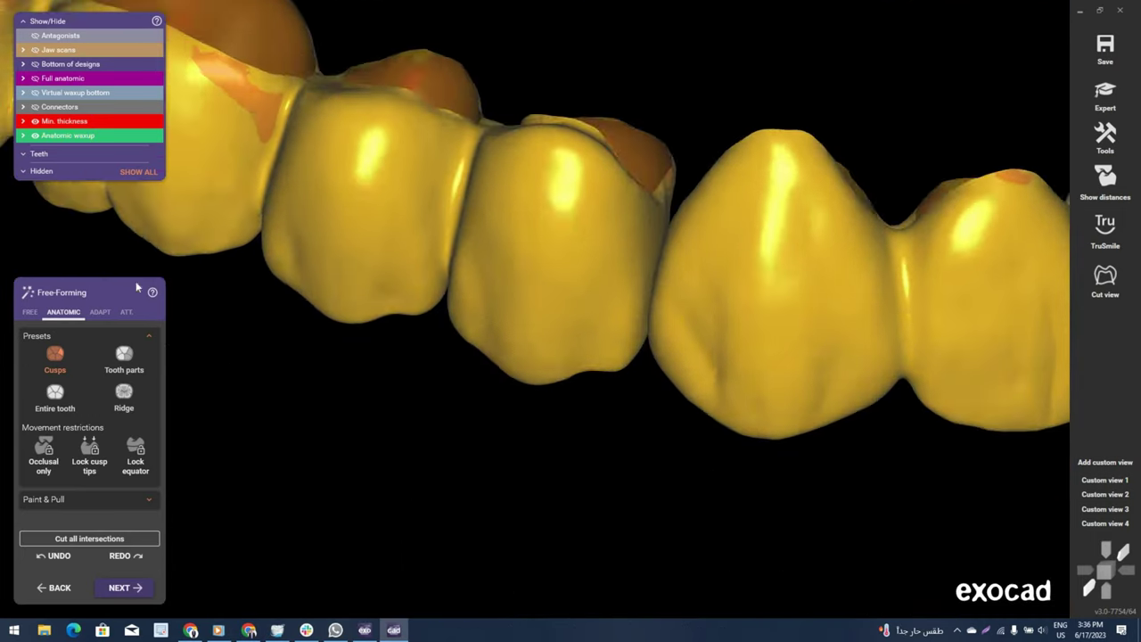
scroll(598, 191, up, 2)
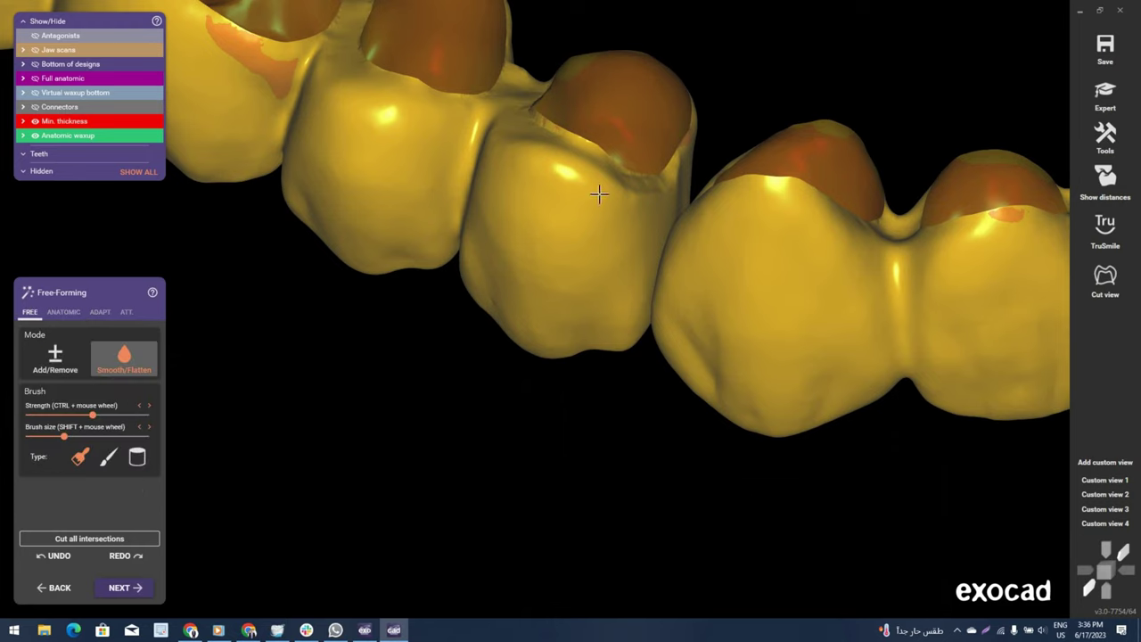
scroll(606, 174, up, 2)
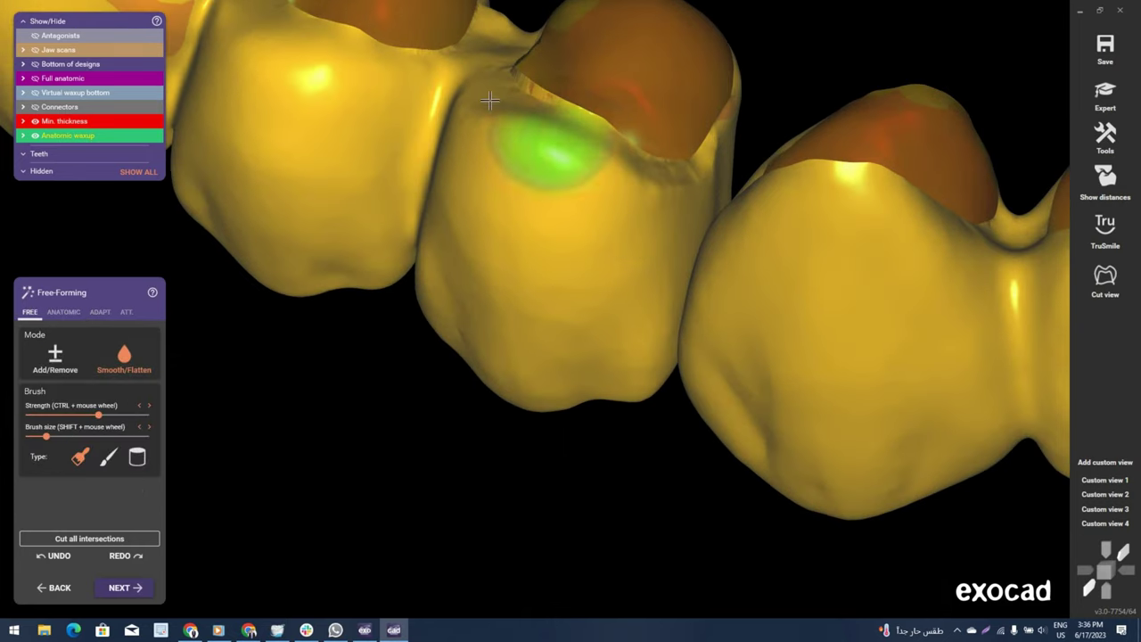
shift+scroll(707, 182, up, 2)
right_drag(707, 182, 546, 178)
right_drag(654, 143, 521, 136)
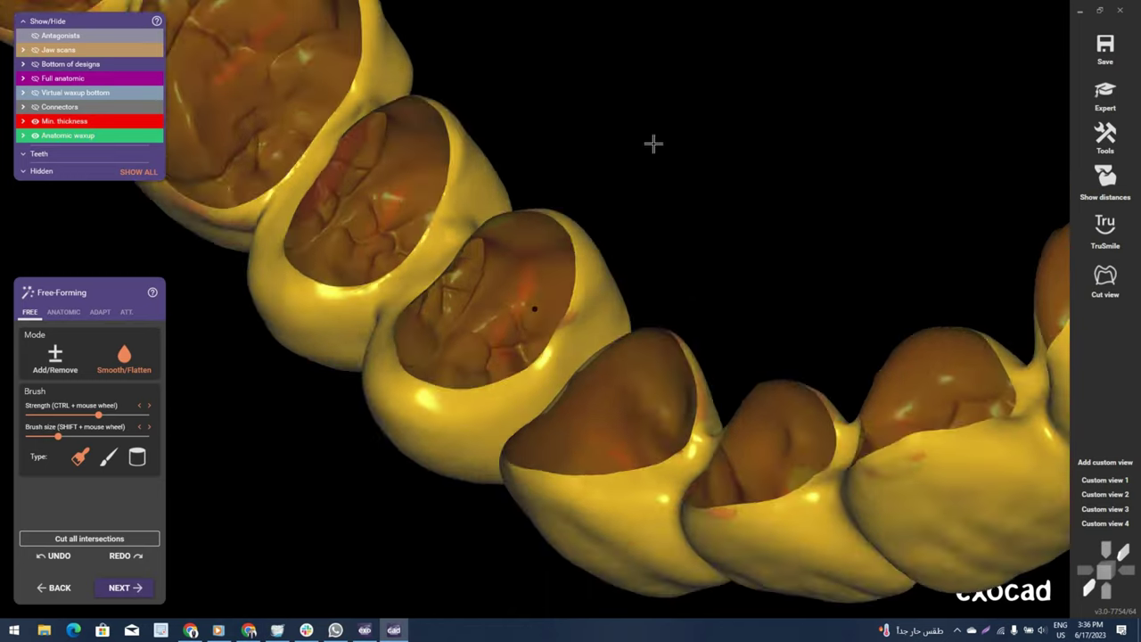
scroll(535, 160, down, 2)
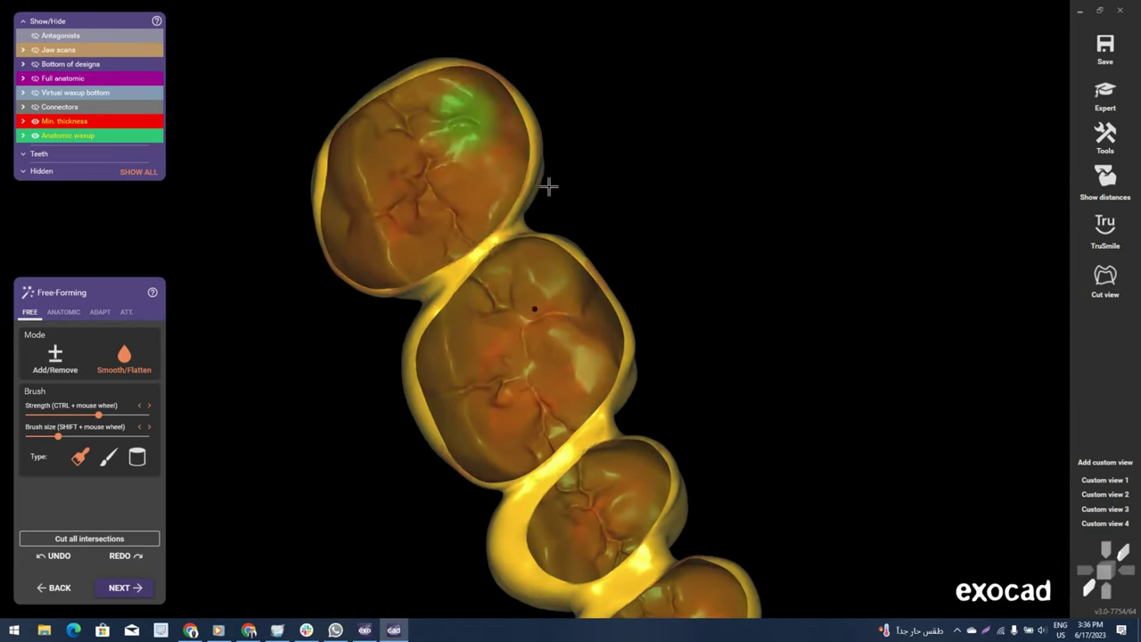
click(53, 49)
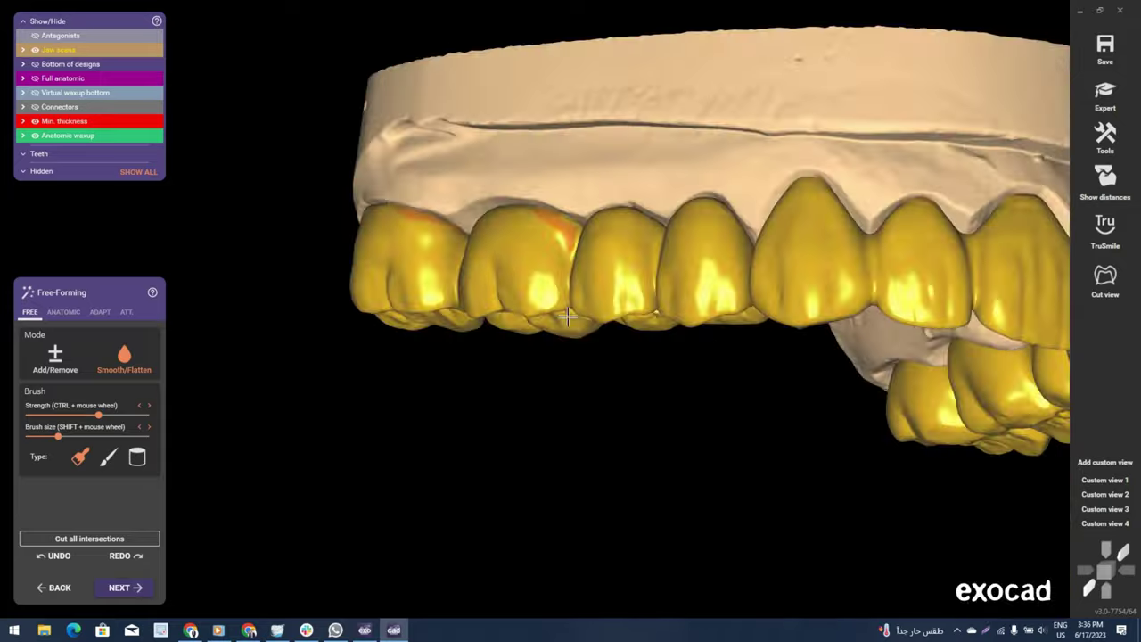
scroll(595, 210, up, 3)
shift+scroll(595, 210, down, 3)
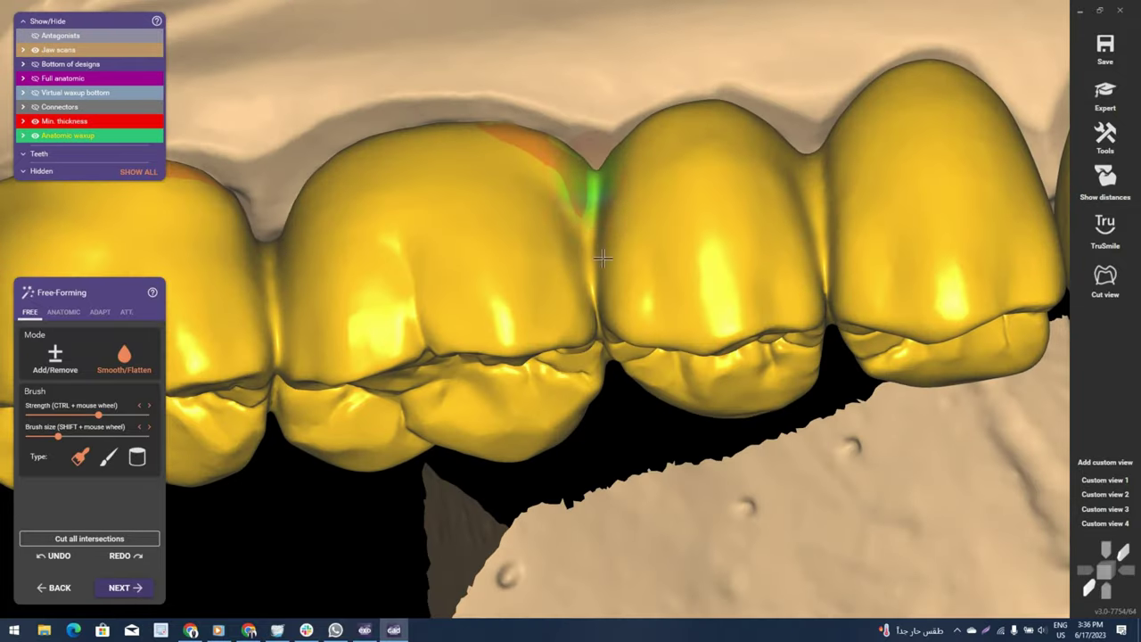
mouse_move(624, 225)
right_down()
mouse_move(498, 339)
mouse_move(455, 297)
mouse_move(453, 273)
right_up()
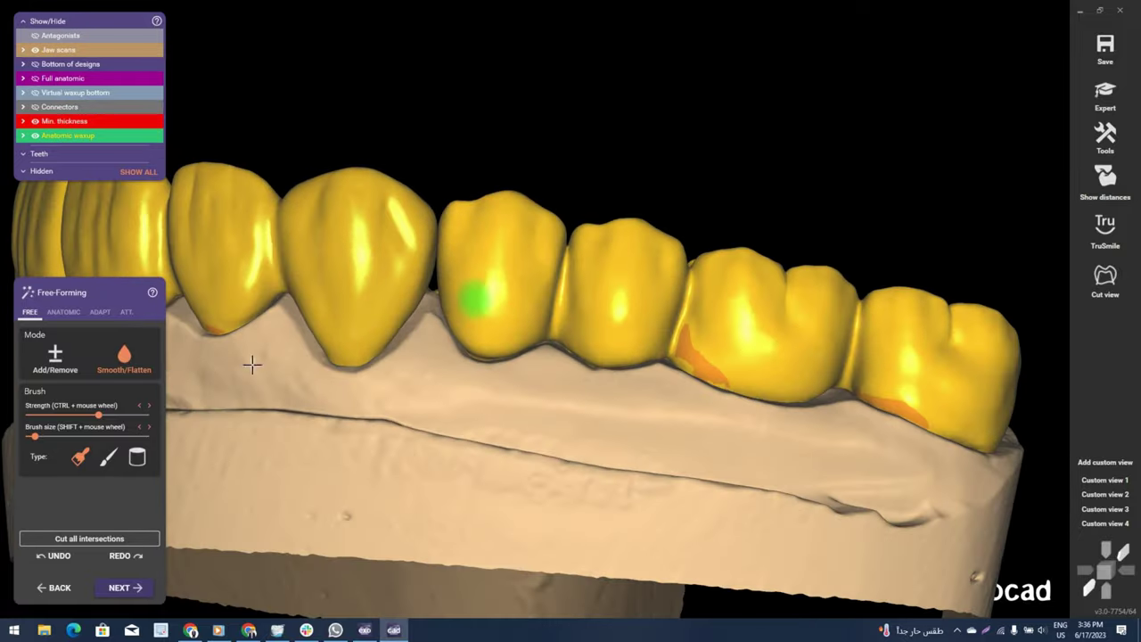
Centre the tooth being reshaped and orbit to a low side-on view of the arch.
scroll(414, 259, up, 2)
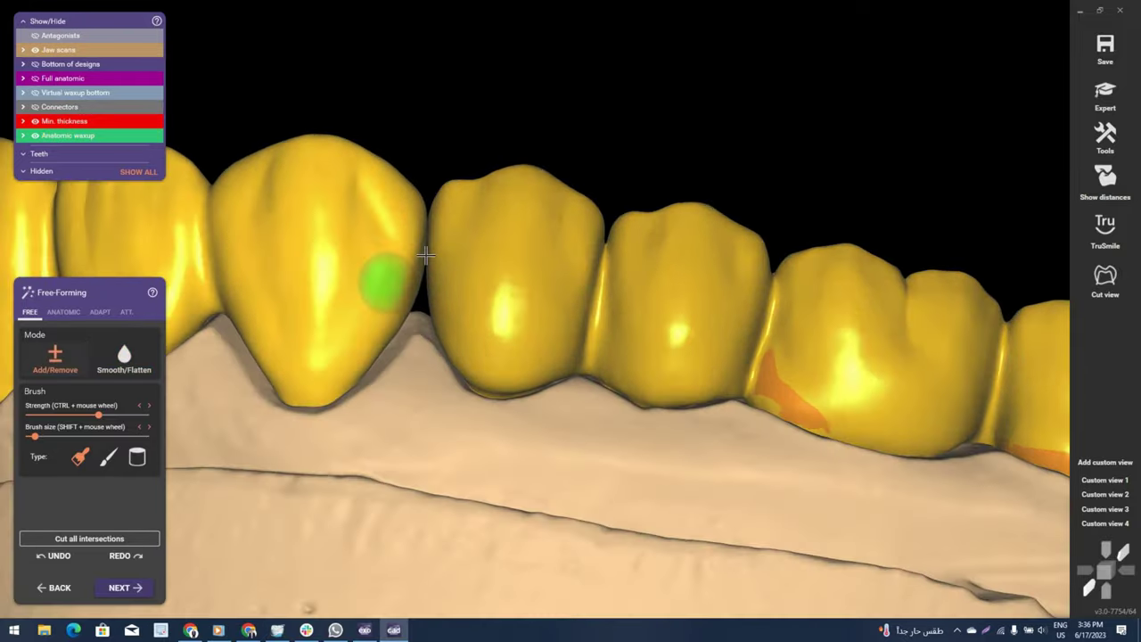
scroll(421, 255, up, 2)
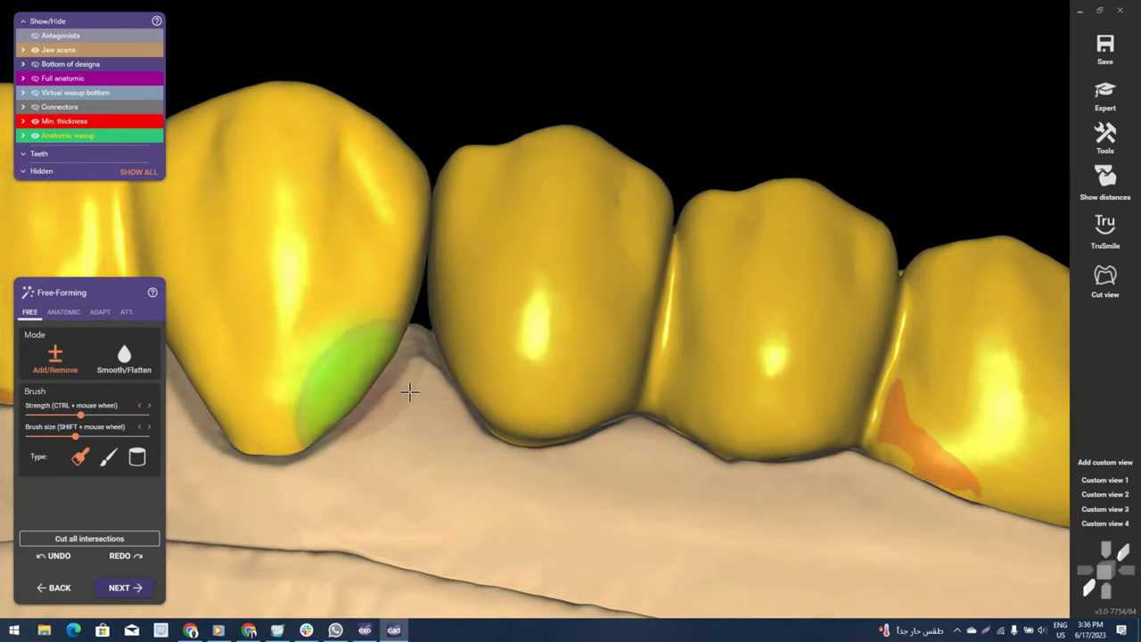
mouse_move(555, 394)
right_down()
mouse_move(499, 366)
mouse_move(500, 339)
right_up()
scroll(517, 370, down, 2)
scroll(356, 356, up, 2)
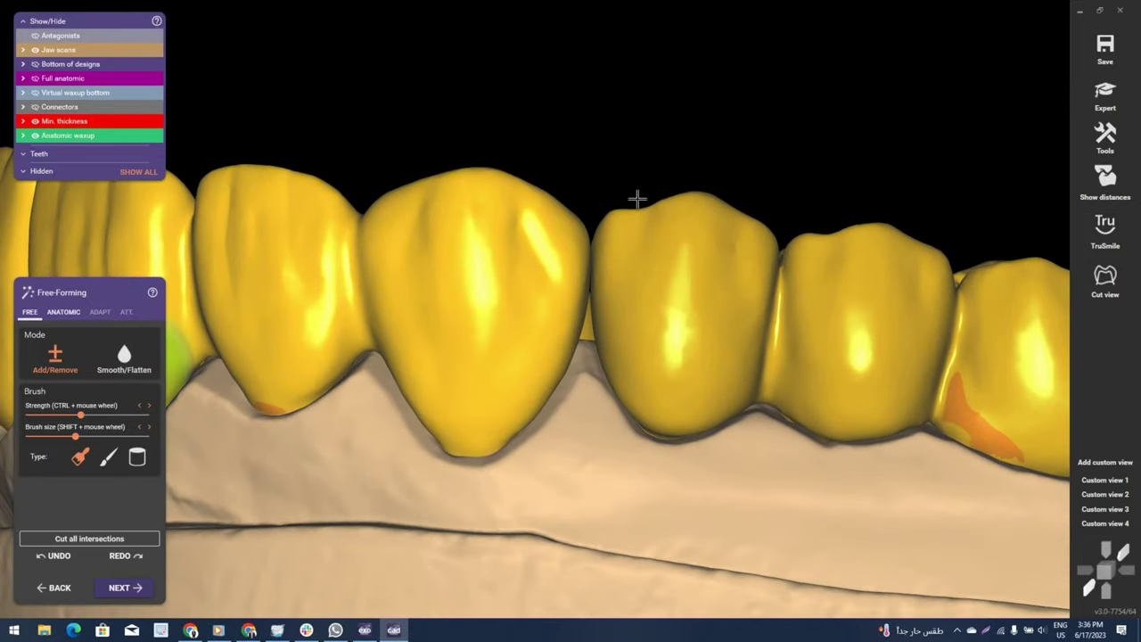
scroll(597, 224, up, 2)
scroll(593, 225, up, 2)
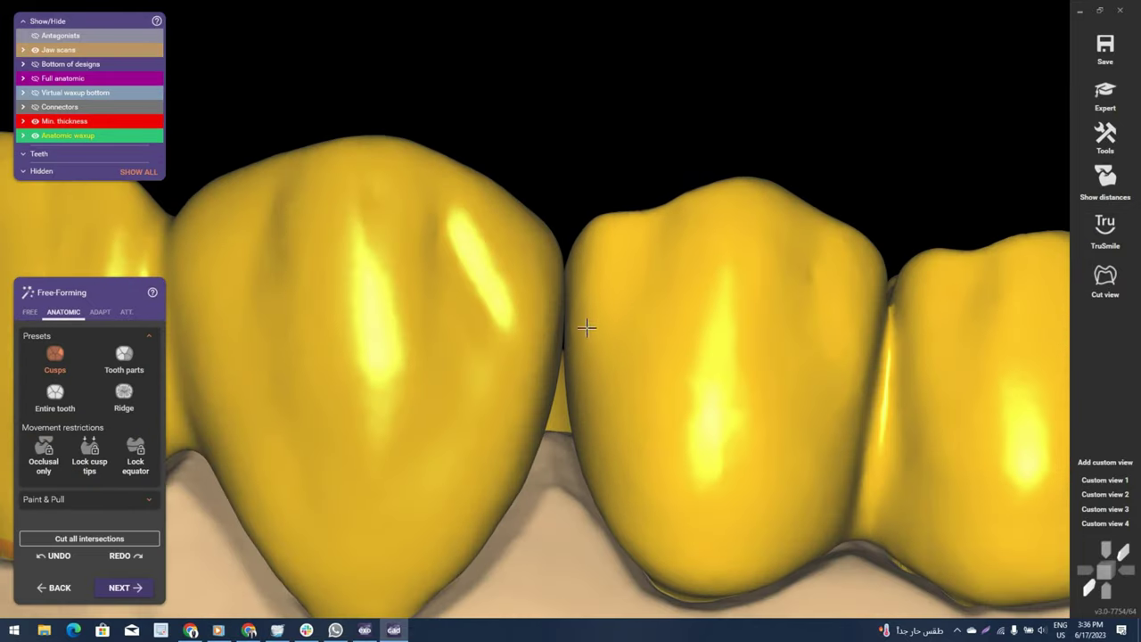
scroll(587, 329, down, 2)
mouse_move(601, 380)
right_down()
mouse_move(535, 311)
mouse_move(703, 374)
right_up()
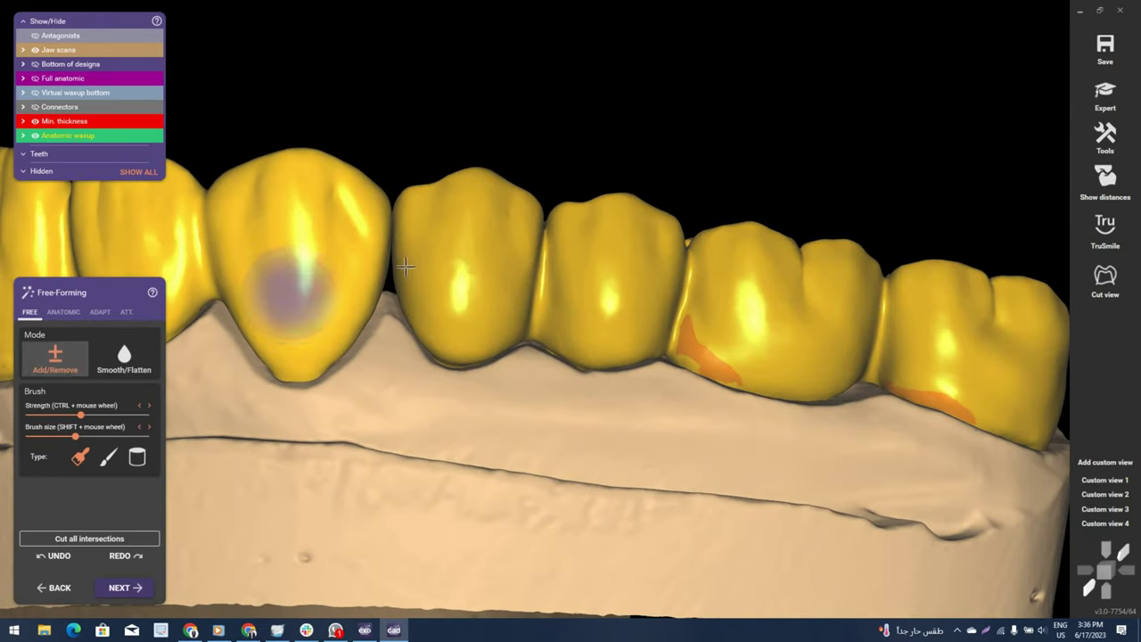
Orbit past the front crowns to the lingual preparations, back to buccal, then occlusal.
right_drag(288, 242, 395, 256)
ctrl+scroll(363, 234, down, 2)
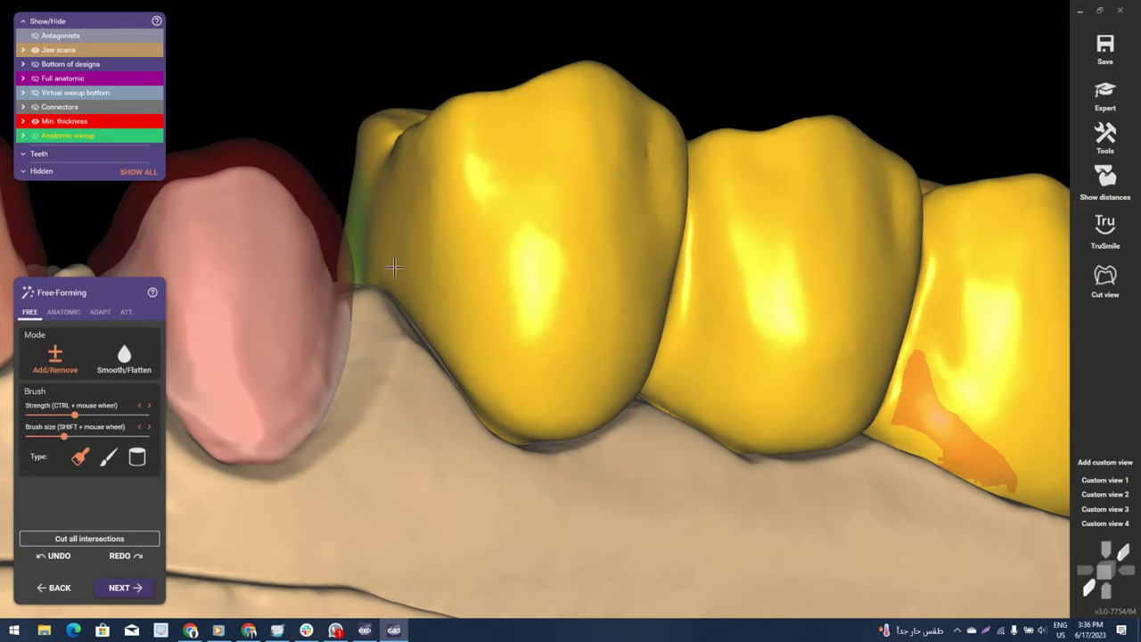
mouse_move(430, 297)
right_down()
mouse_move(406, 296)
mouse_move(412, 281)
right_up()
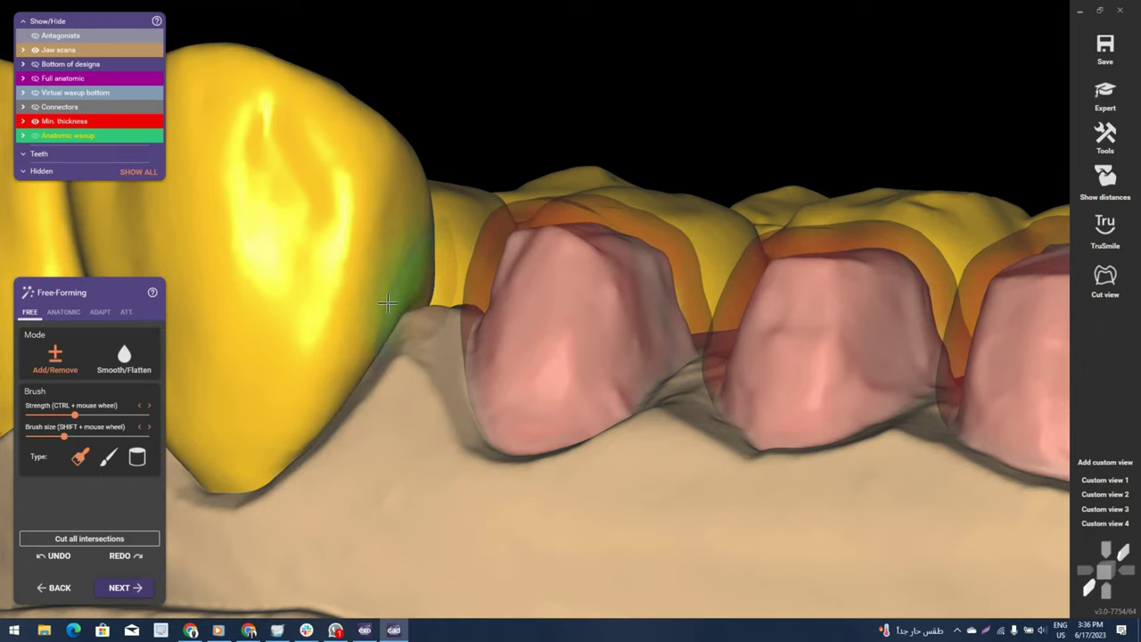
mouse_move(470, 319)
right_down()
mouse_move(484, 275)
mouse_move(378, 255)
mouse_move(393, 216)
right_up()
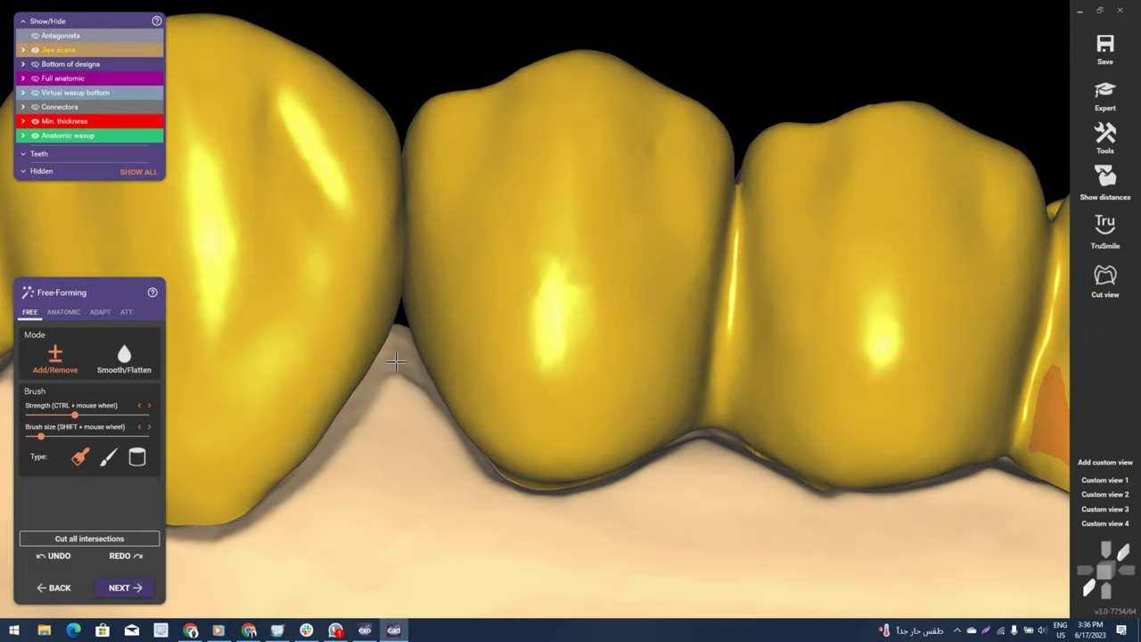
mouse_move(403, 225)
right_down()
mouse_move(395, 360)
mouse_move(384, 268)
right_up()
scroll(384, 268, up, 3)
Switch the brush to Smooth/Flatten and orbit around the molar crowns to a side-on view.
scroll(405, 315, up, 3)
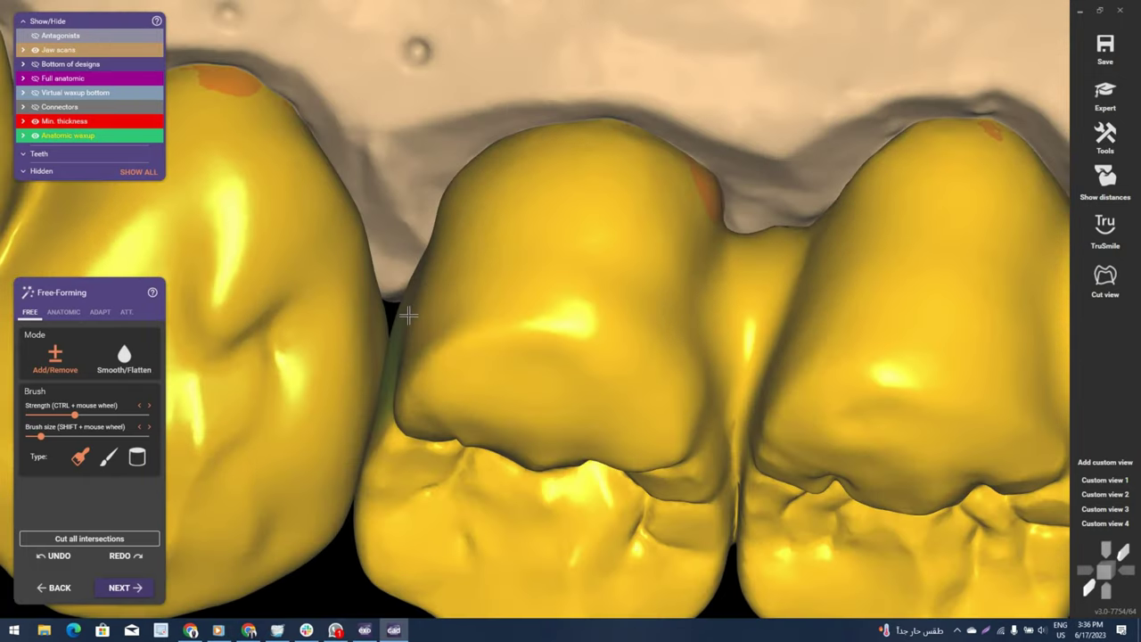
scroll(406, 315, up, 1)
shift+scroll(414, 349, up, 2)
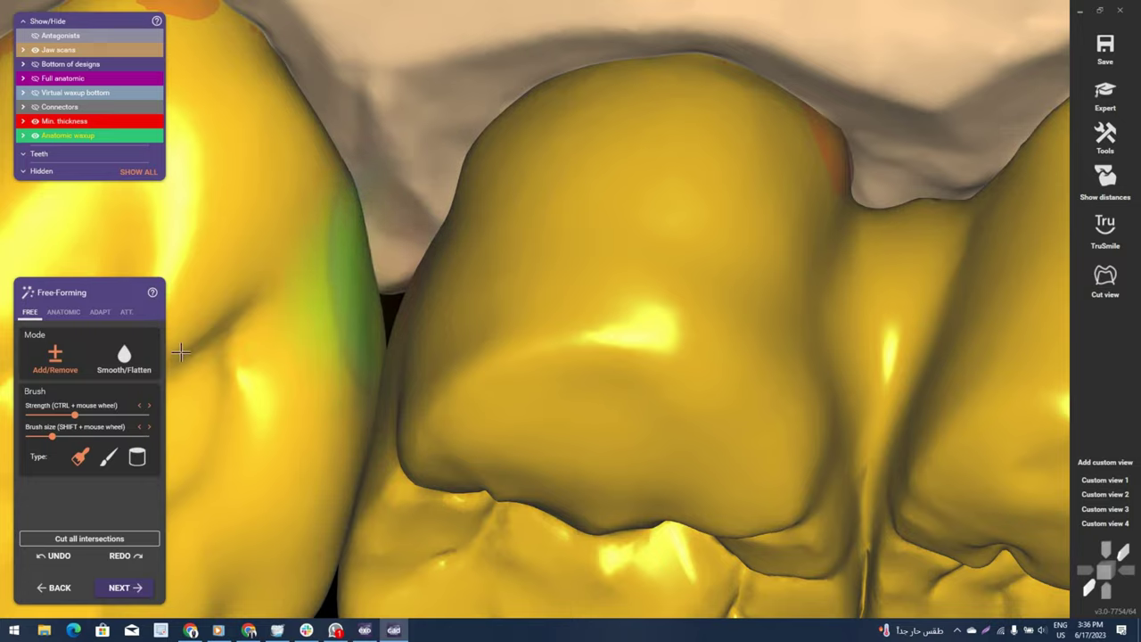
right_drag(363, 294, 348, 119)
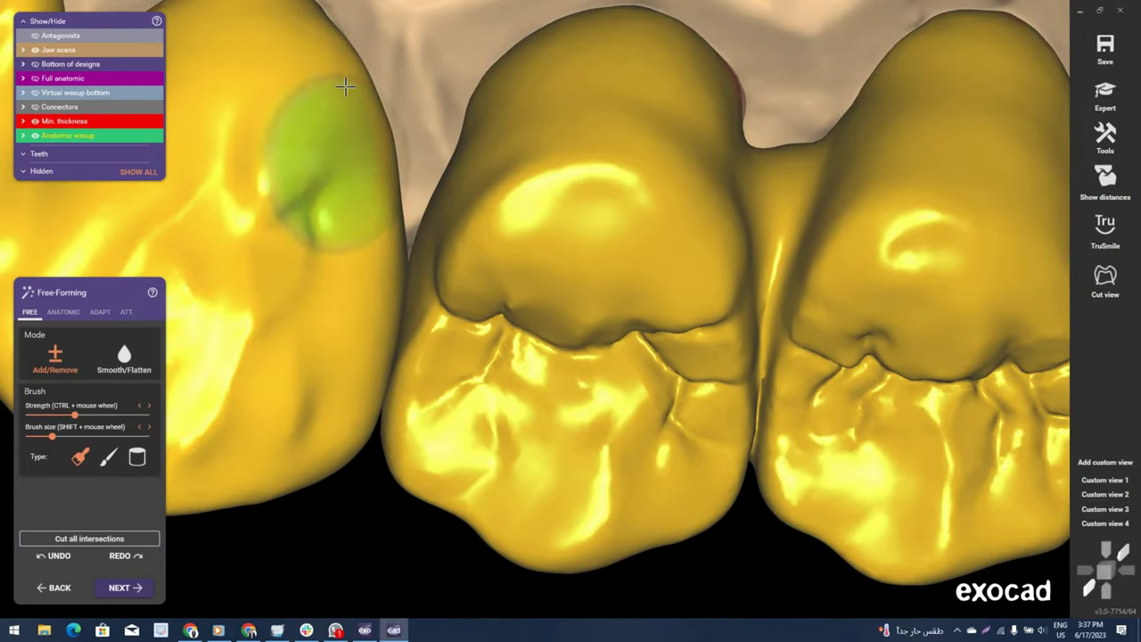
click(125, 365)
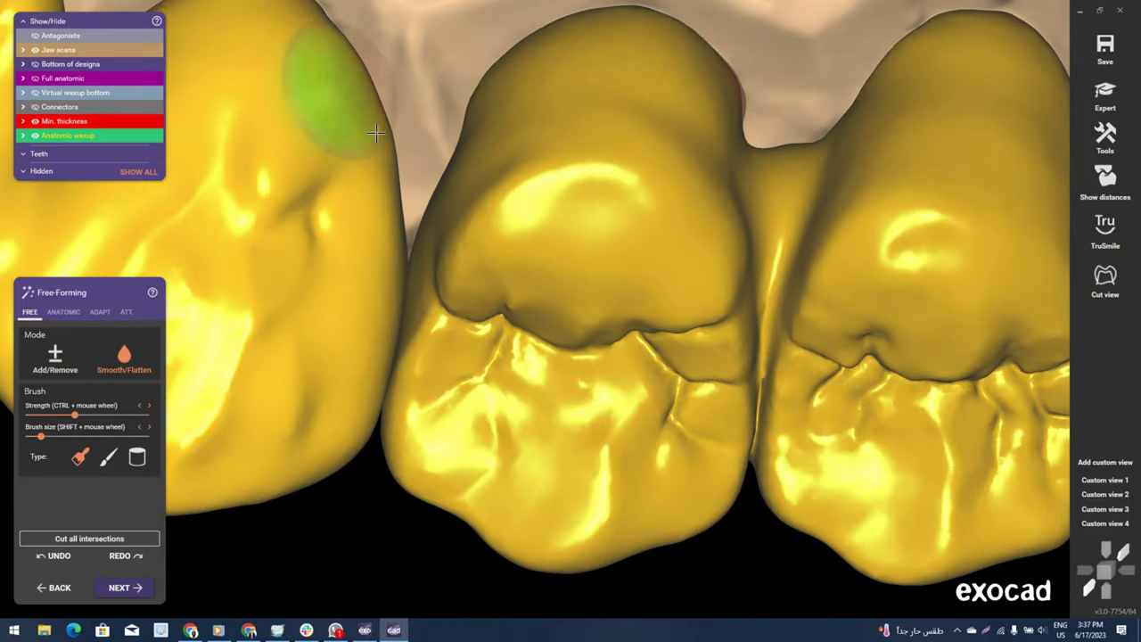
scroll(330, 59, up, 2)
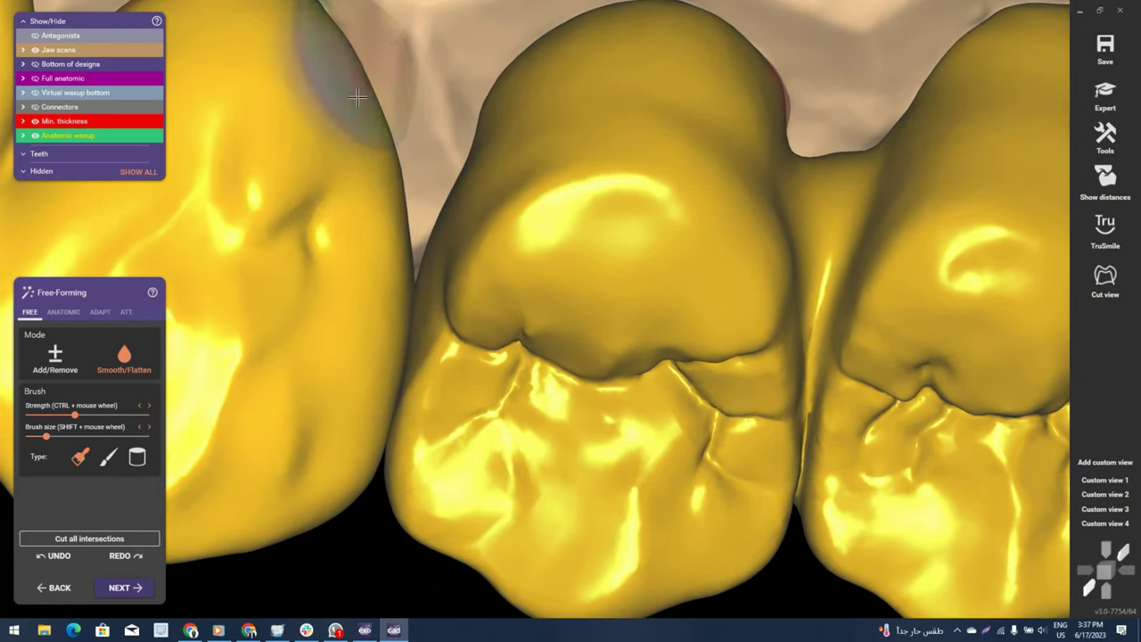
right_drag(529, 196, 408, 162)
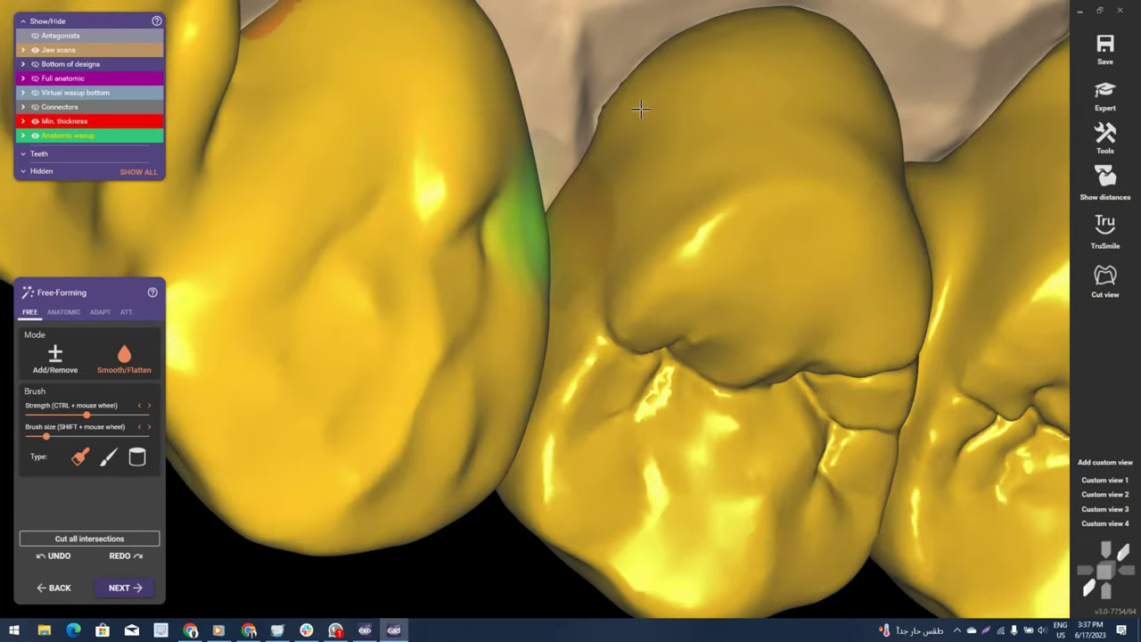
right_drag(642, 107, 704, 180)
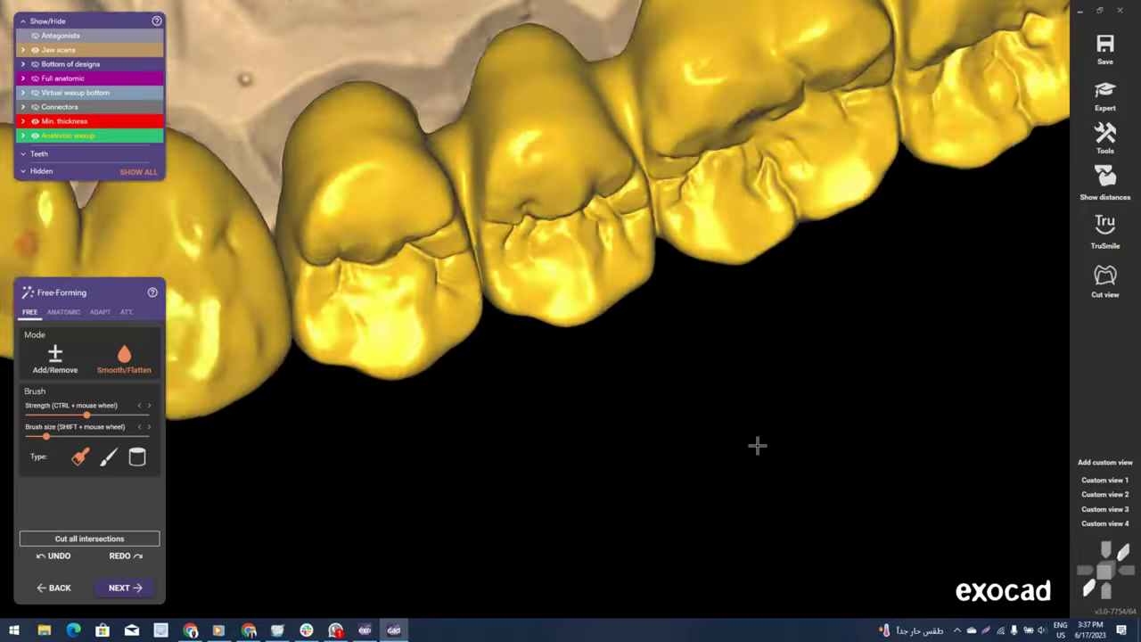
right_drag(757, 446, 337, 99)
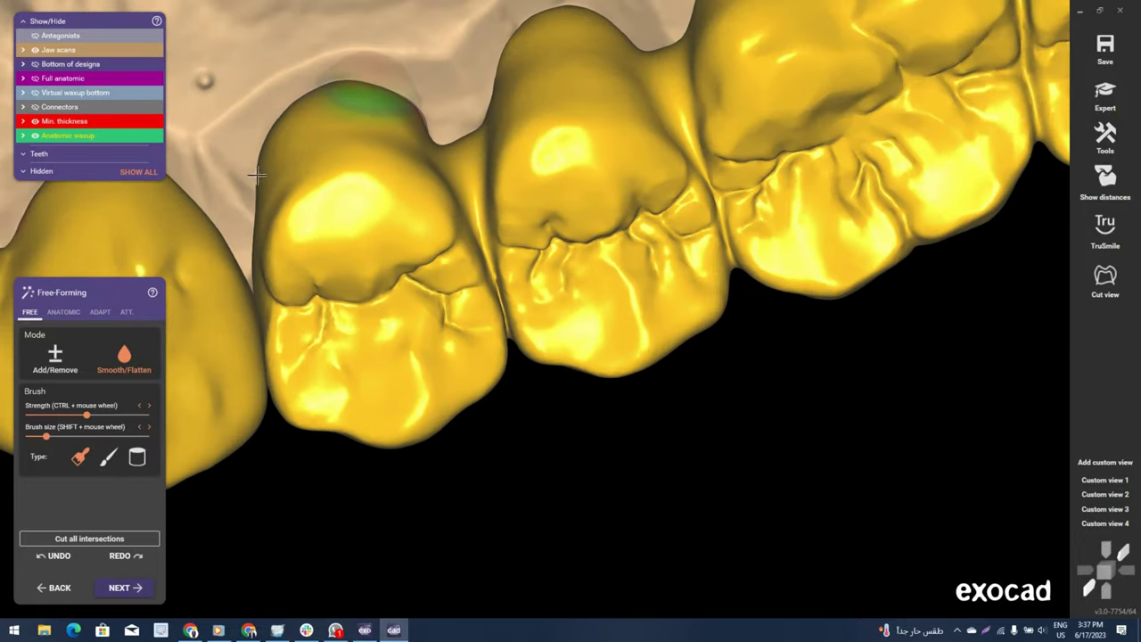
Briefly add material at the premolar crown's edge, then smooth it along the gum line.
key(shift)
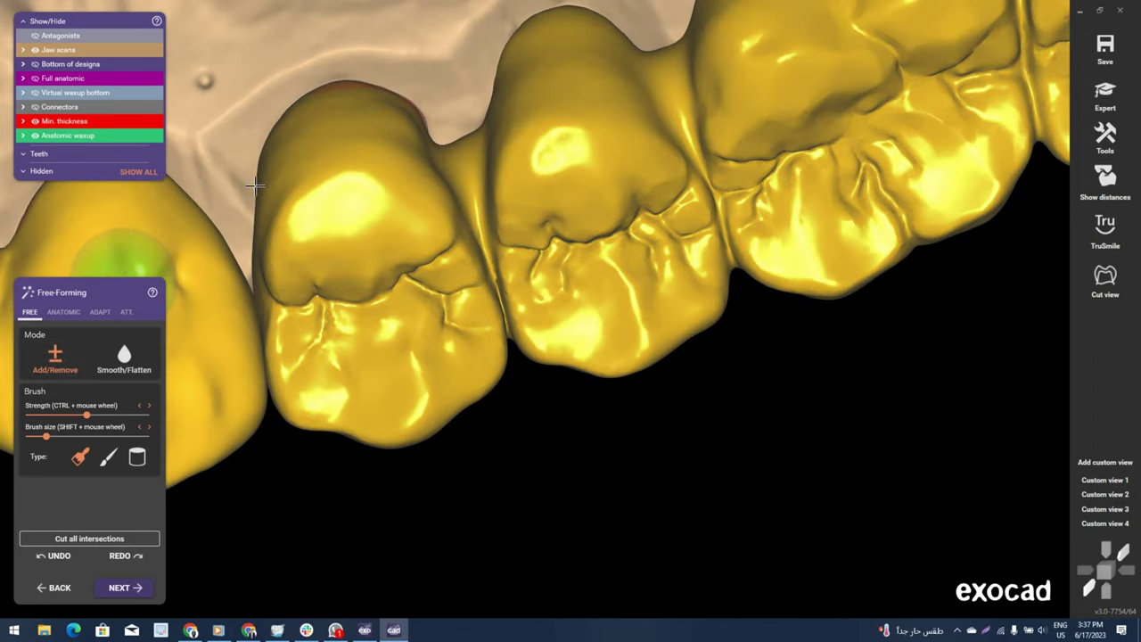
click(132, 371)
scroll(267, 165, up, 2)
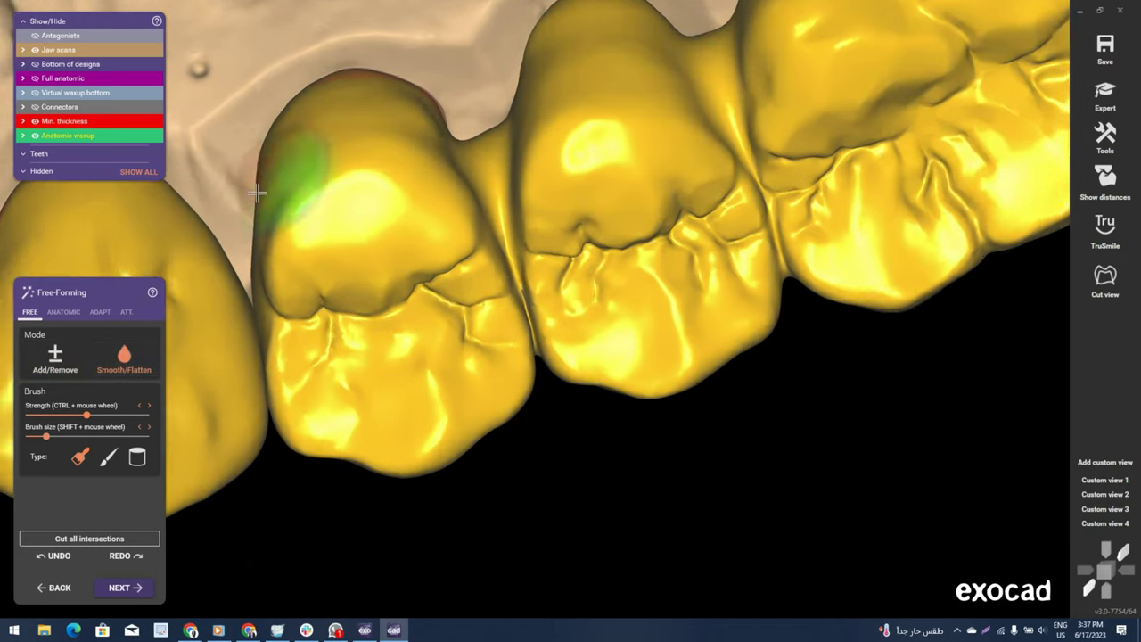
scroll(243, 158, up, 2)
scroll(243, 158, up, 2)
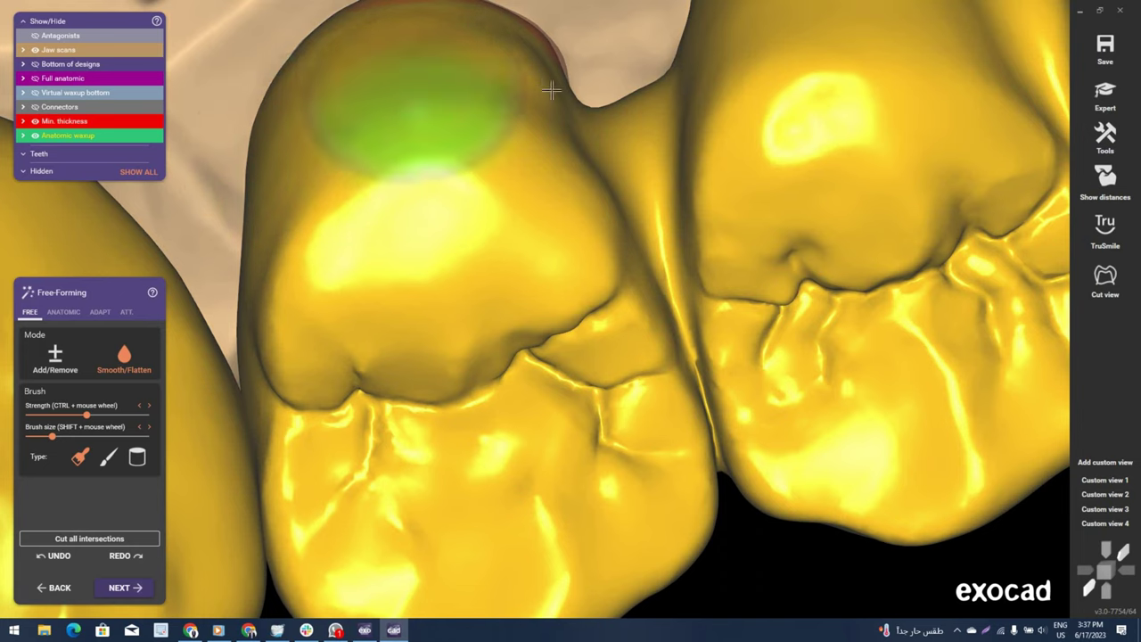
scroll(747, 229, down, 5)
right_drag(747, 229, 215, 339)
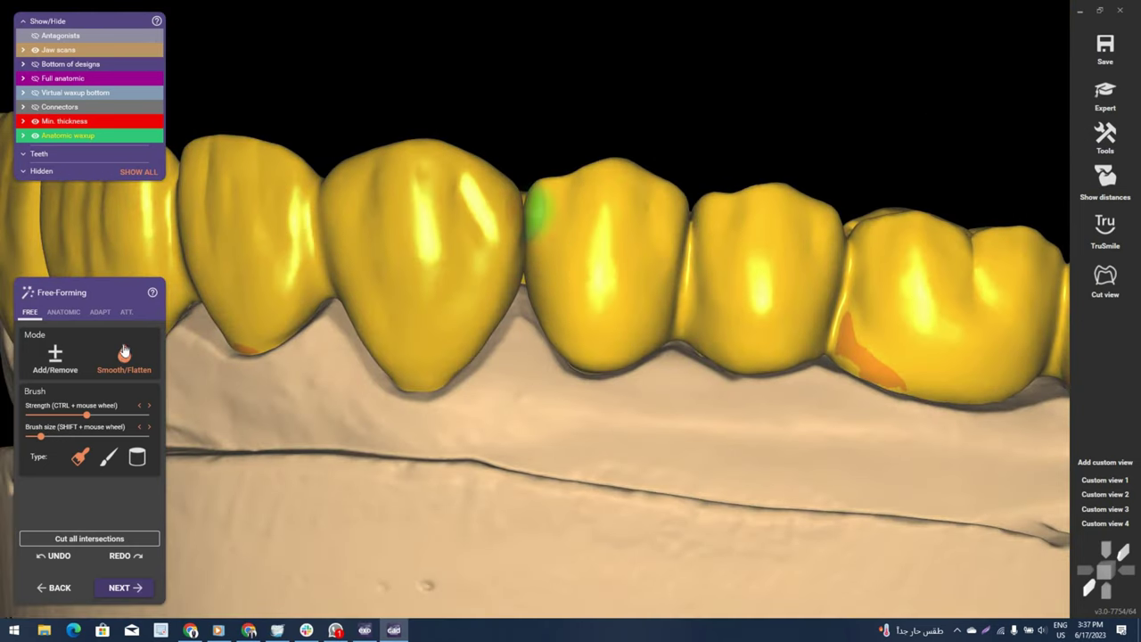
Reshape the premolar crown, then smooth its lower surface with Smooth/Flatten.
scroll(458, 265, up, 1)
scroll(527, 211, up, 1)
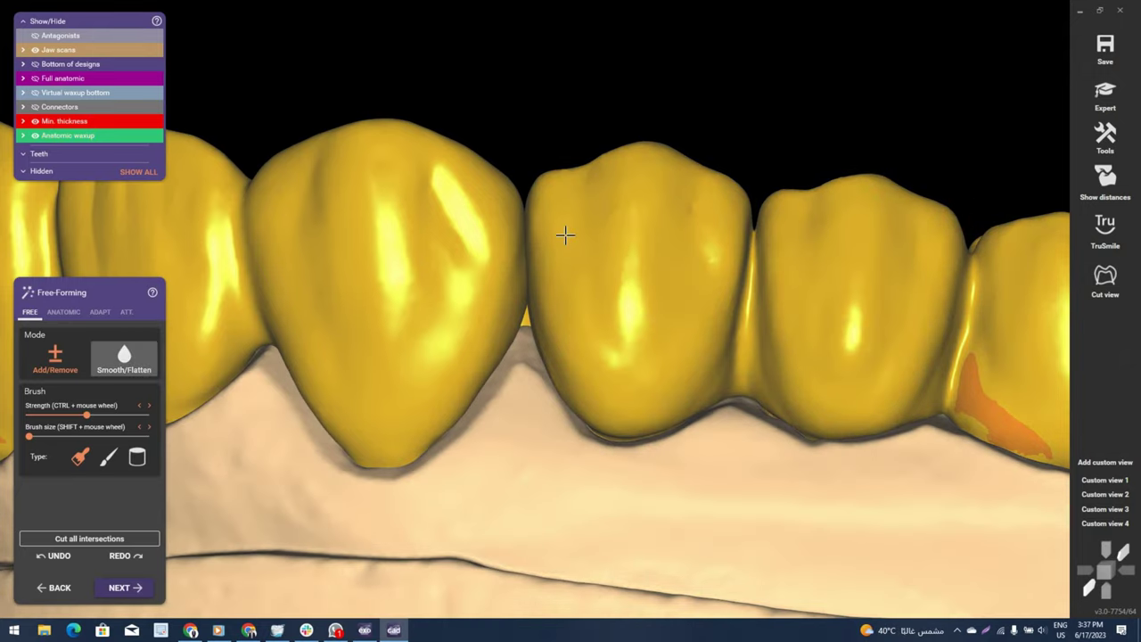
drag(566, 234, 546, 247)
click(121, 366)
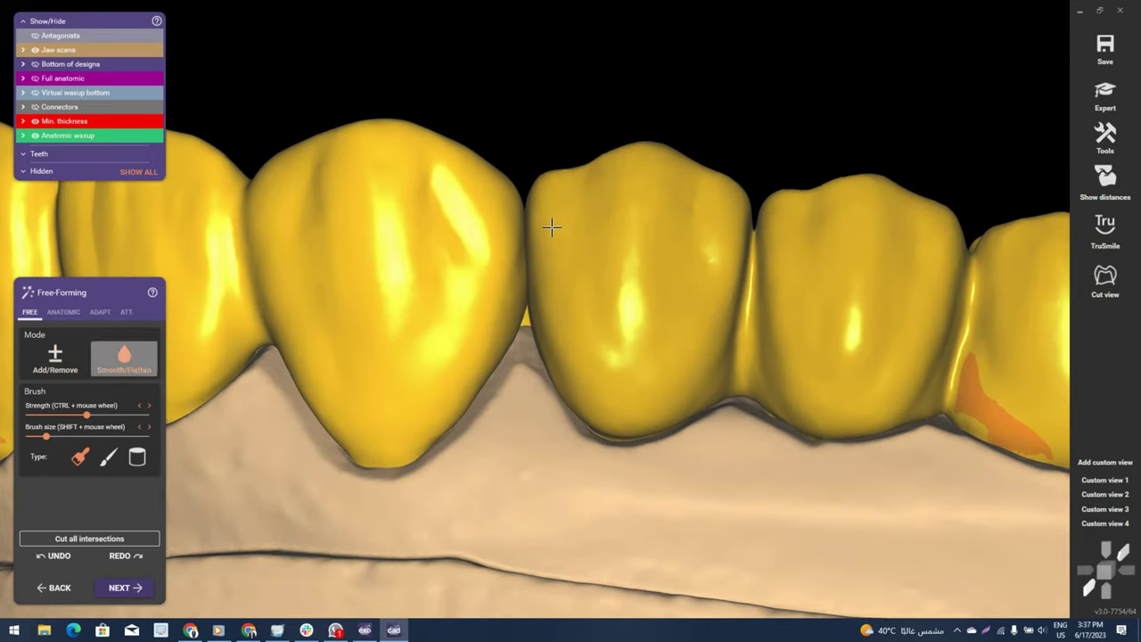
drag(552, 190, 542, 244)
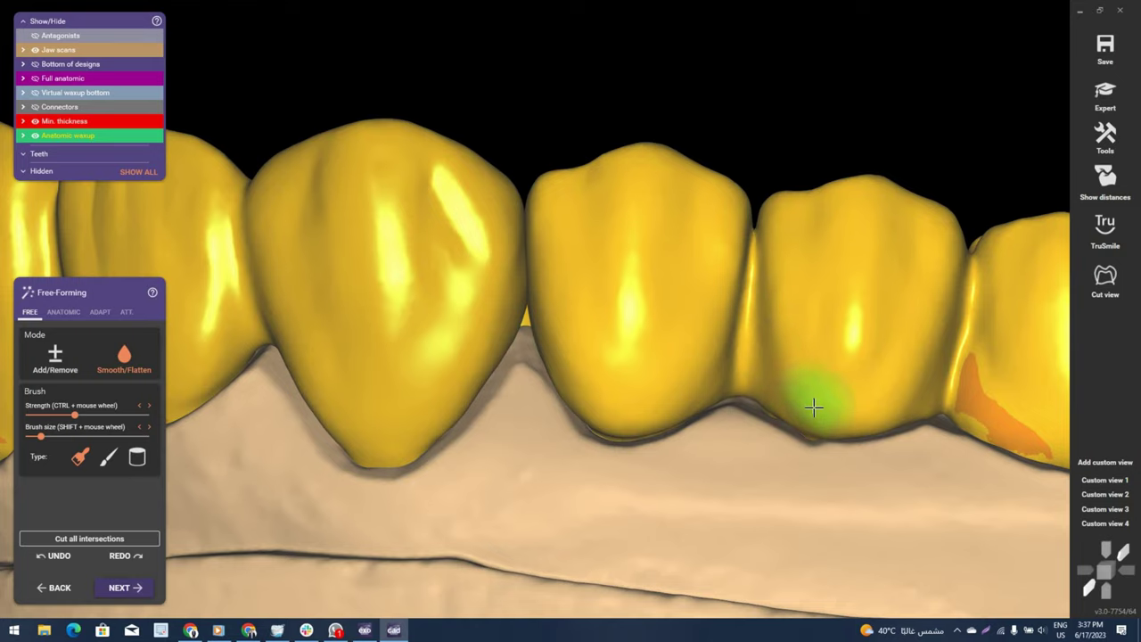
From an occlusal view of the arch, switch to the cylinder brush type.
right_drag(814, 407, 713, 309)
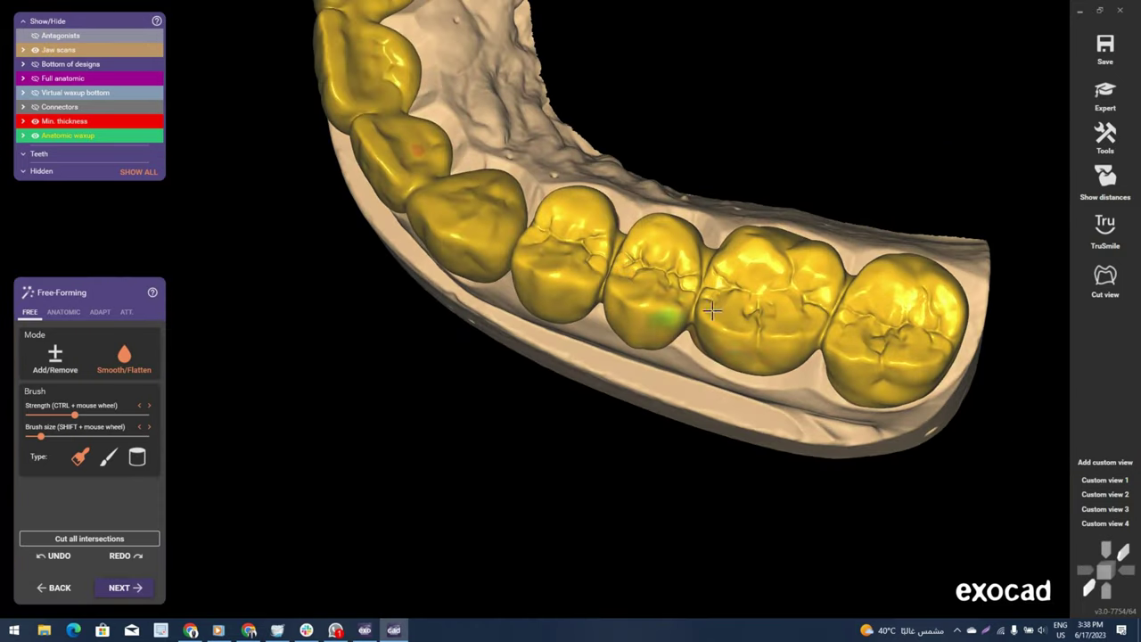
scroll(713, 309, up, 3)
scroll(535, 306, up, 2)
scroll(464, 298, up, 3)
scroll(406, 293, up, 2)
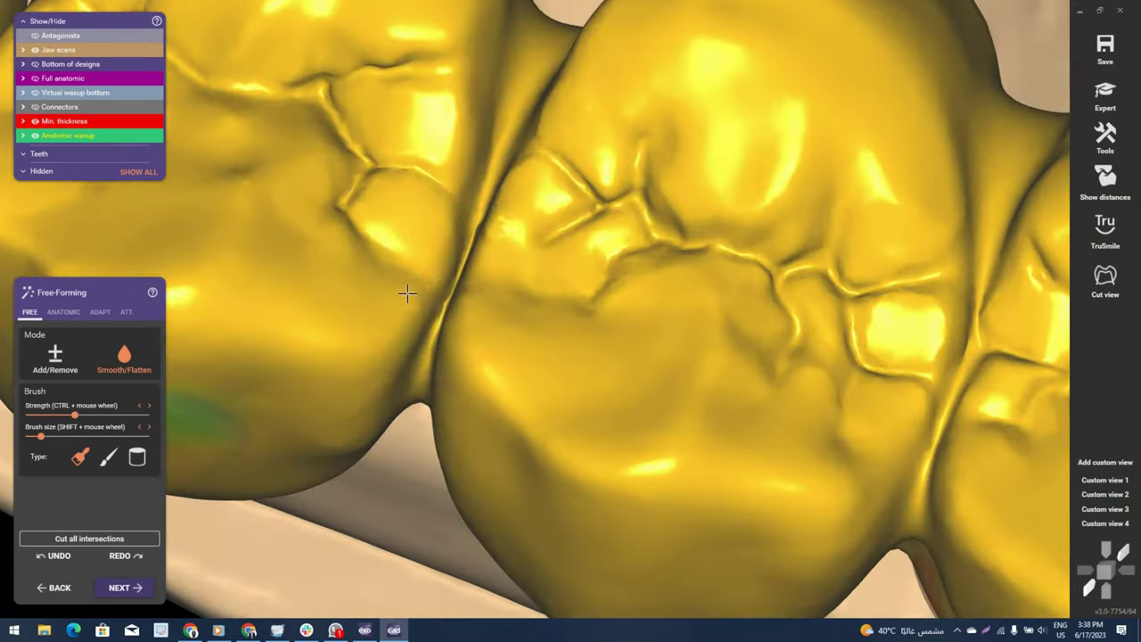
key(3)
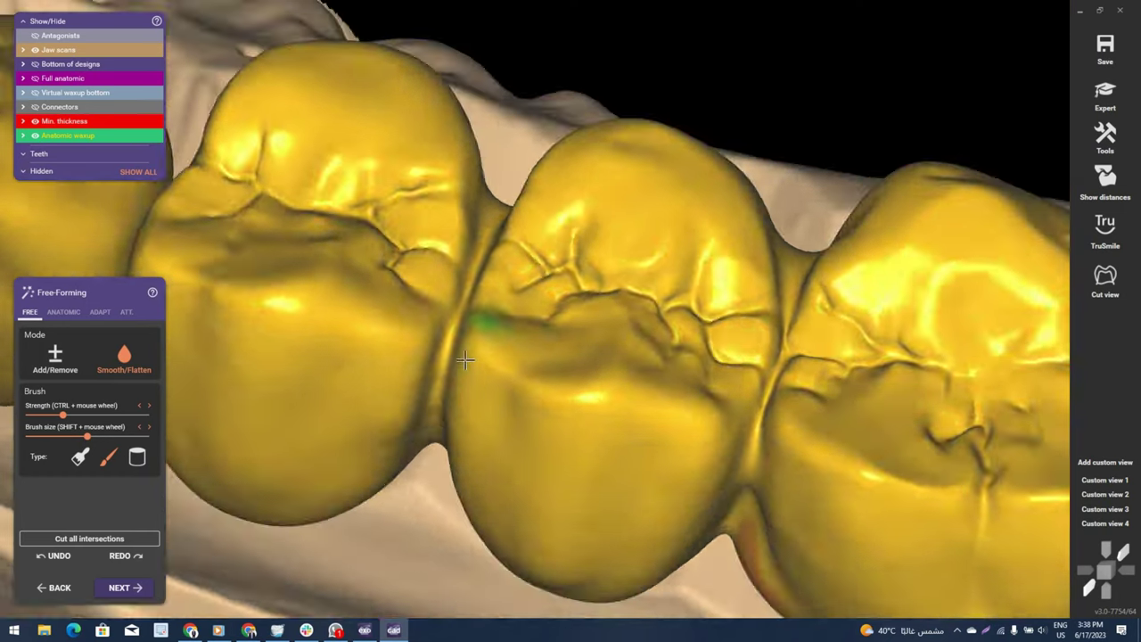
Smooth the cheek-side contacts between the back crowns, turning the model toward the front crowns.
right_drag(484, 329, 449, 340)
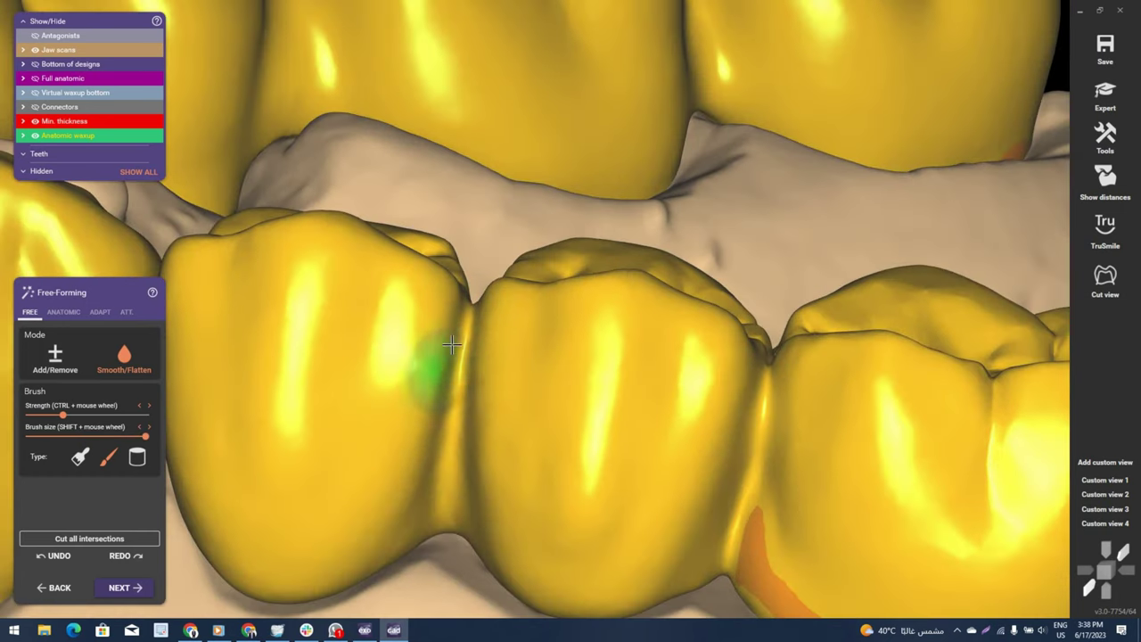
scroll(568, 404, down, 5)
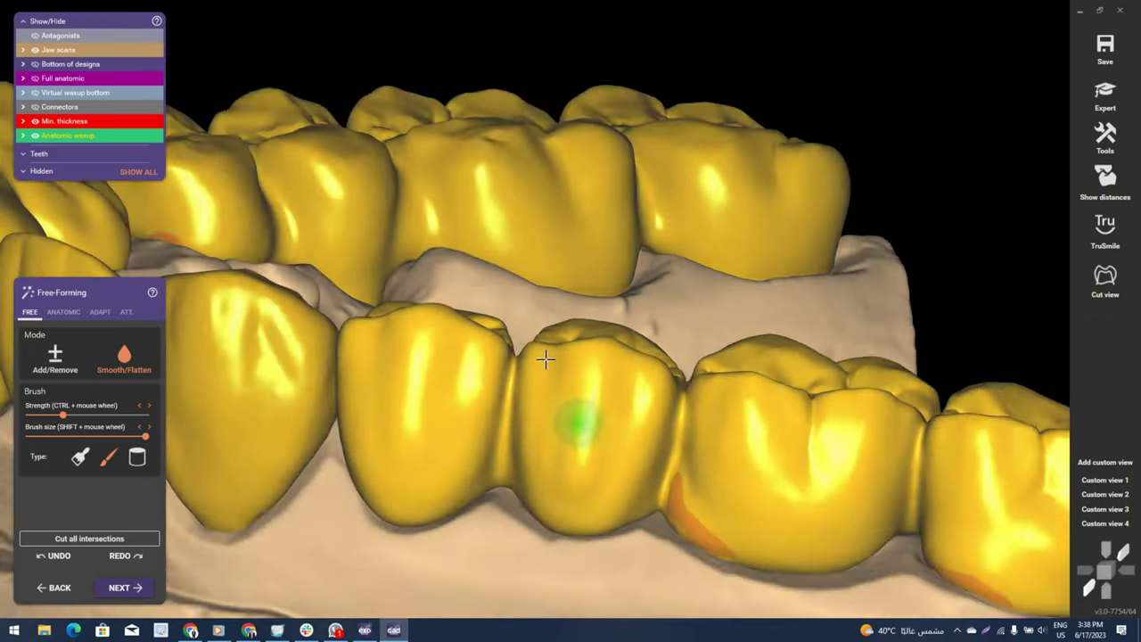
scroll(542, 356, up, 3)
right_drag(110, 417, 78, 484)
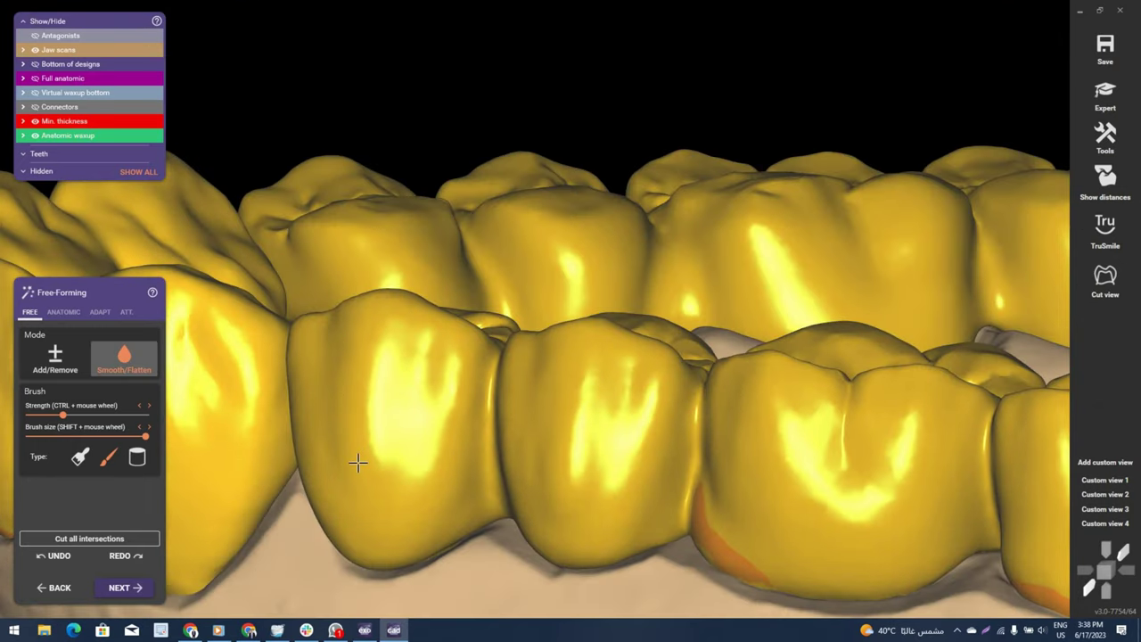
shift+scroll(529, 446, down, 2)
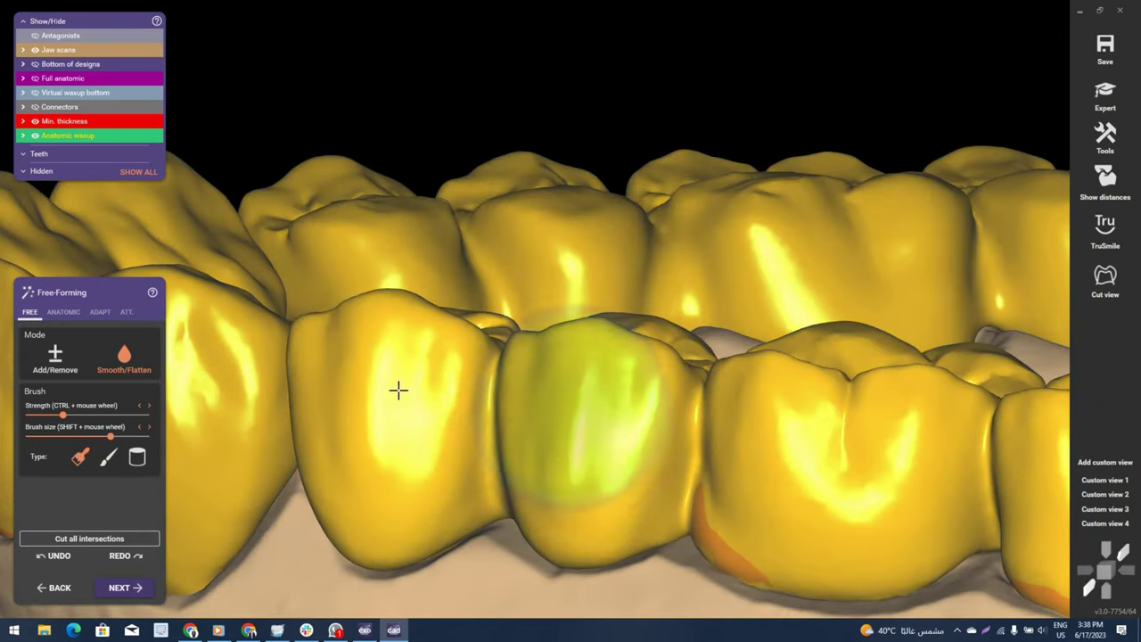
scroll(438, 449, down, 3)
scroll(538, 469, down, 2)
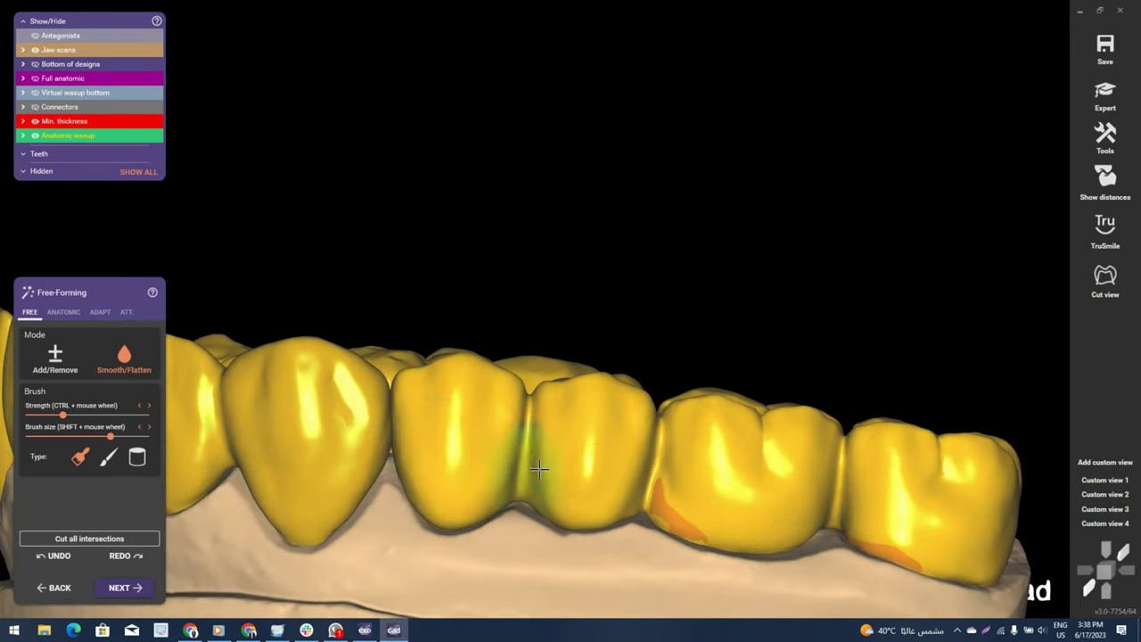
mouse_move(539, 468)
right_down()
mouse_move(642, 449)
mouse_move(348, 372)
mouse_move(390, 366)
mouse_move(134, 384)
right_up()
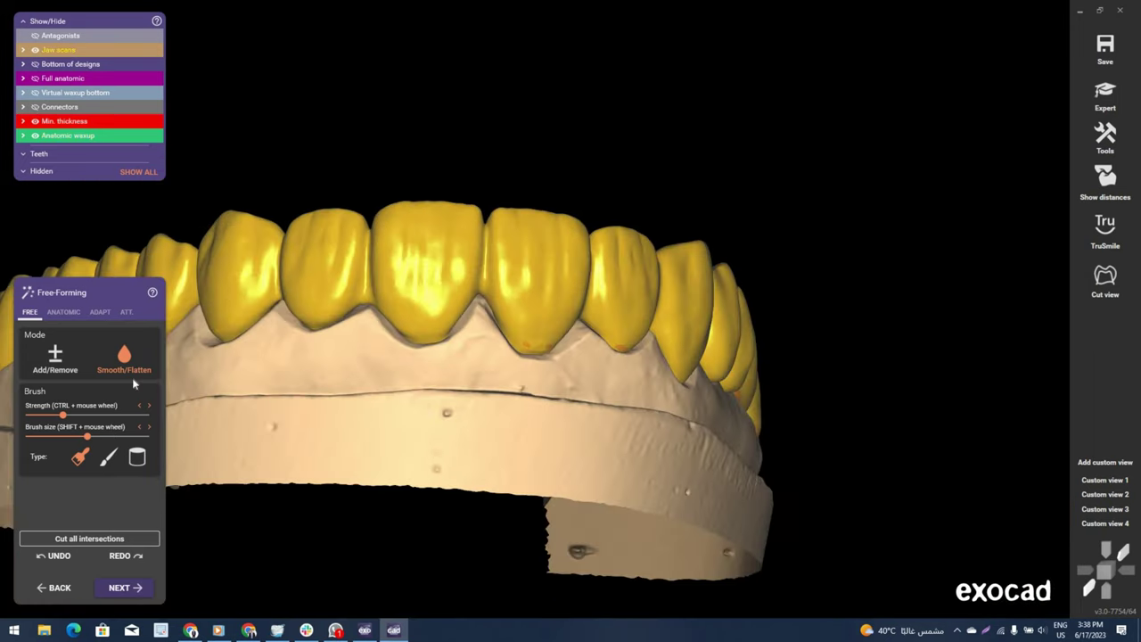
Switch to Add/Remove and build up material on the upper front crowns.
click(71, 355)
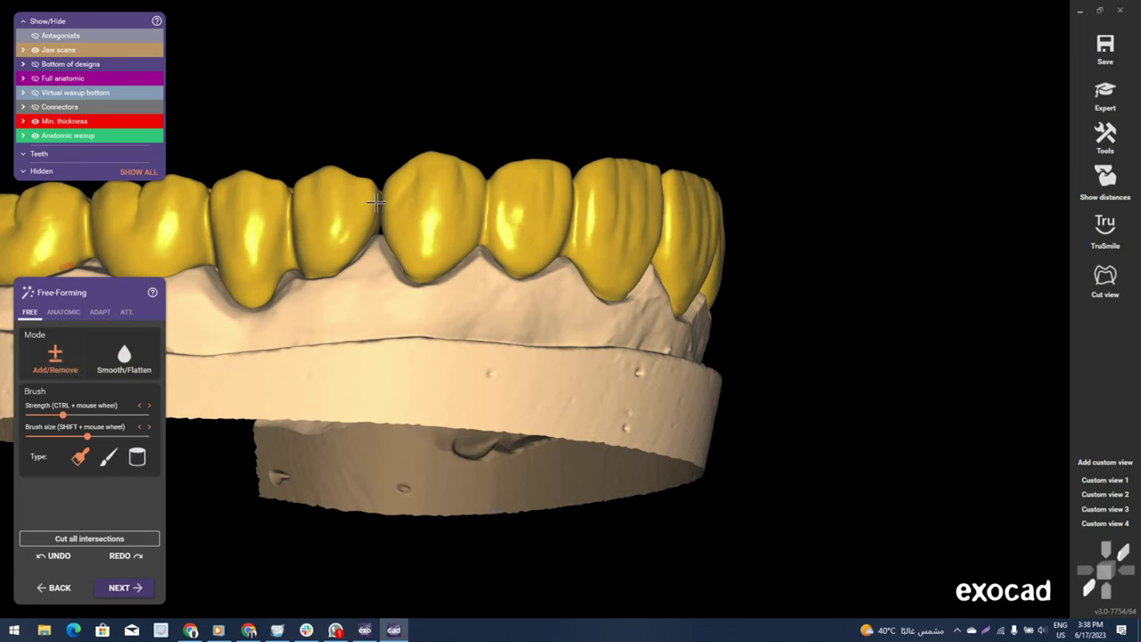
scroll(375, 204, up, 1)
scroll(420, 145, up, 1)
scroll(438, 134, up, 1)
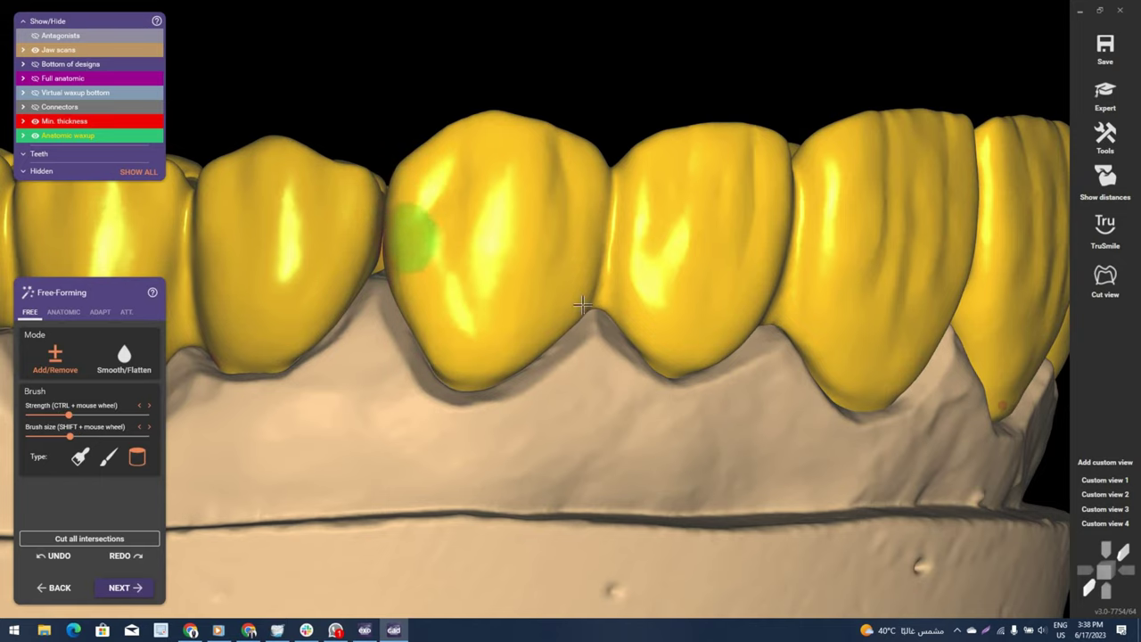
mouse_move(407, 237)
right_down()
mouse_move(594, 173)
mouse_move(579, 225)
right_up()
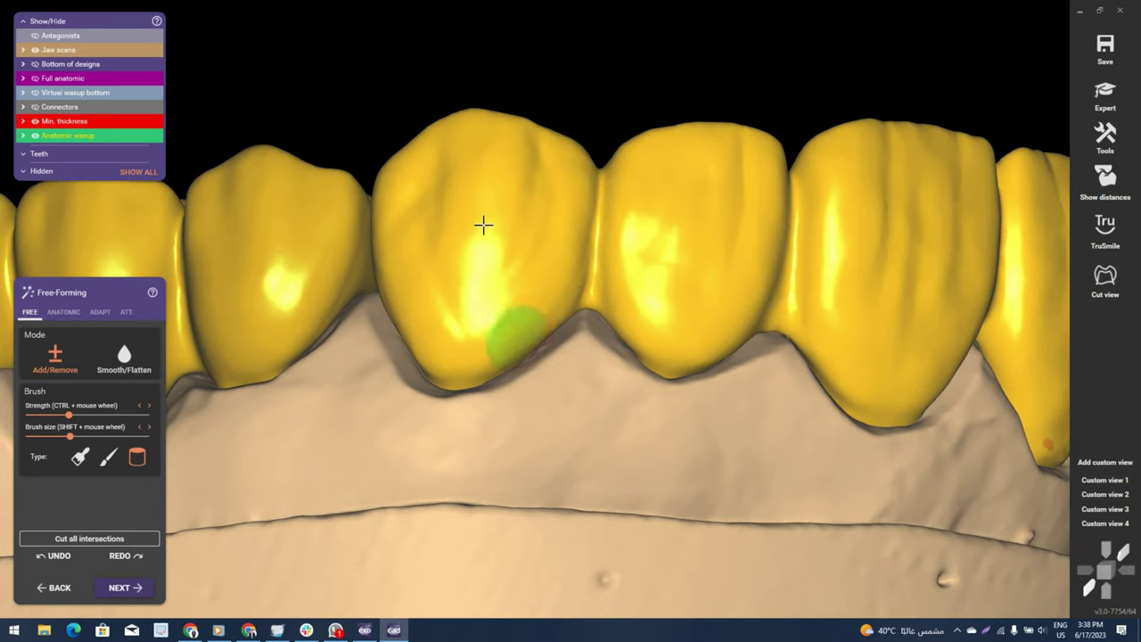
Switch to Smooth/Flatten at lower strength and smooth the front crowns' cheek-side surfaces.
key(shift)
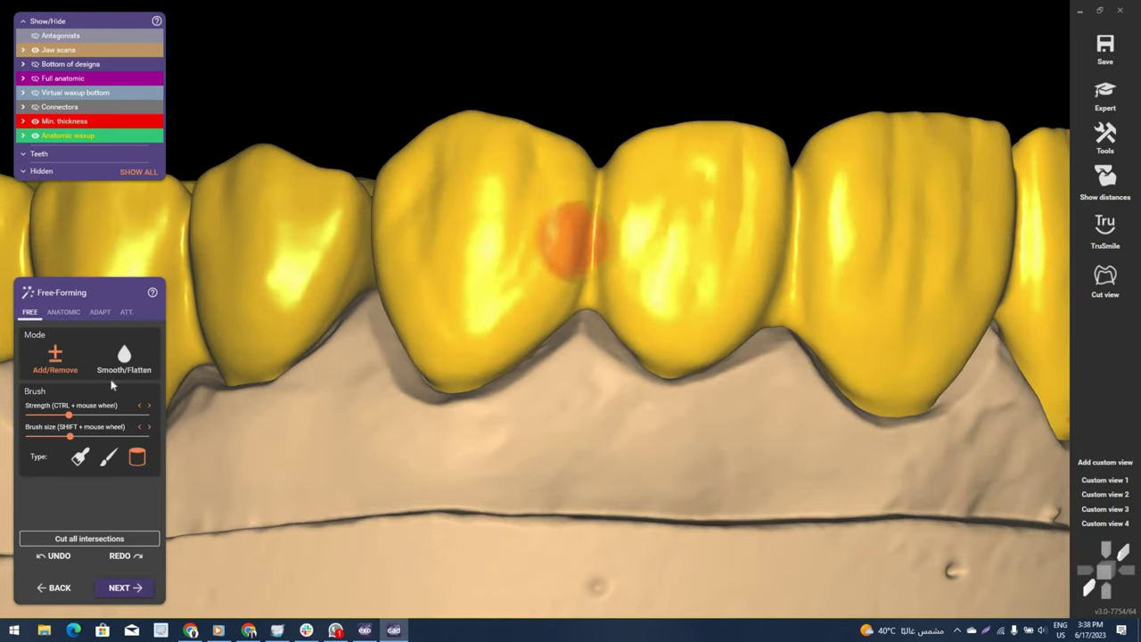
shift+scroll(565, 238, up, 5)
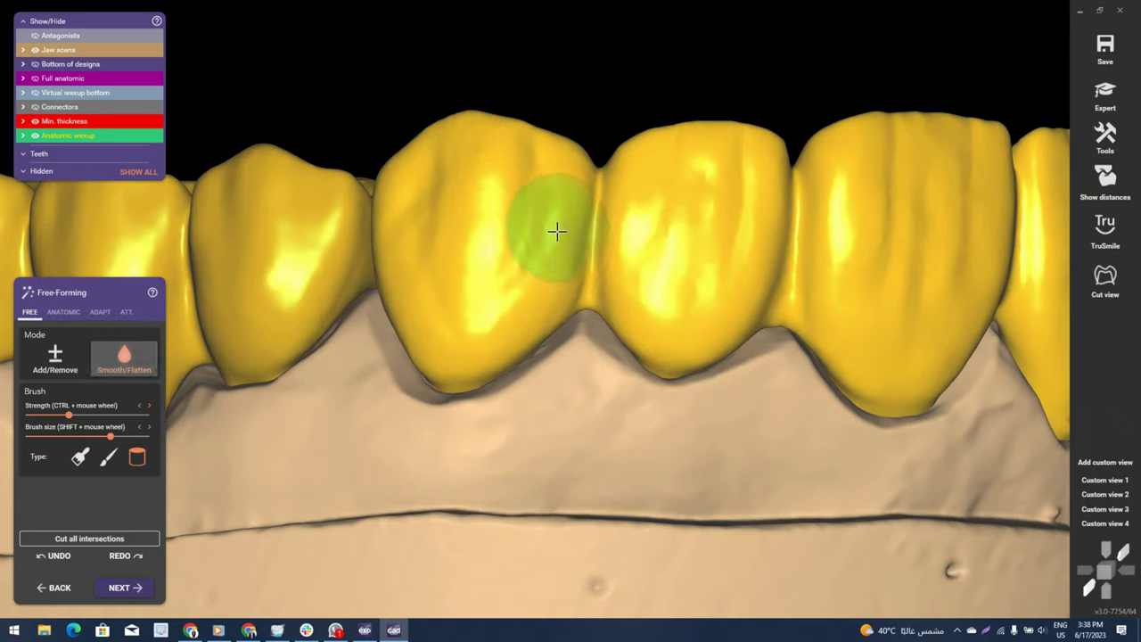
ctrl+scroll(558, 230, down, 4)
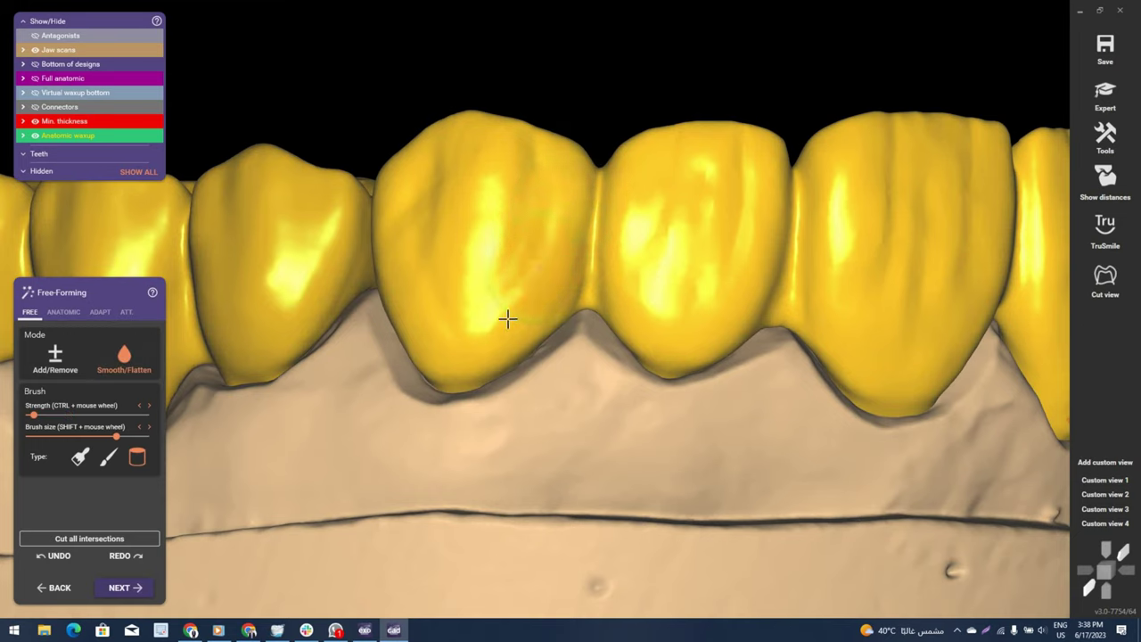
right_drag(410, 233, 416, 255)
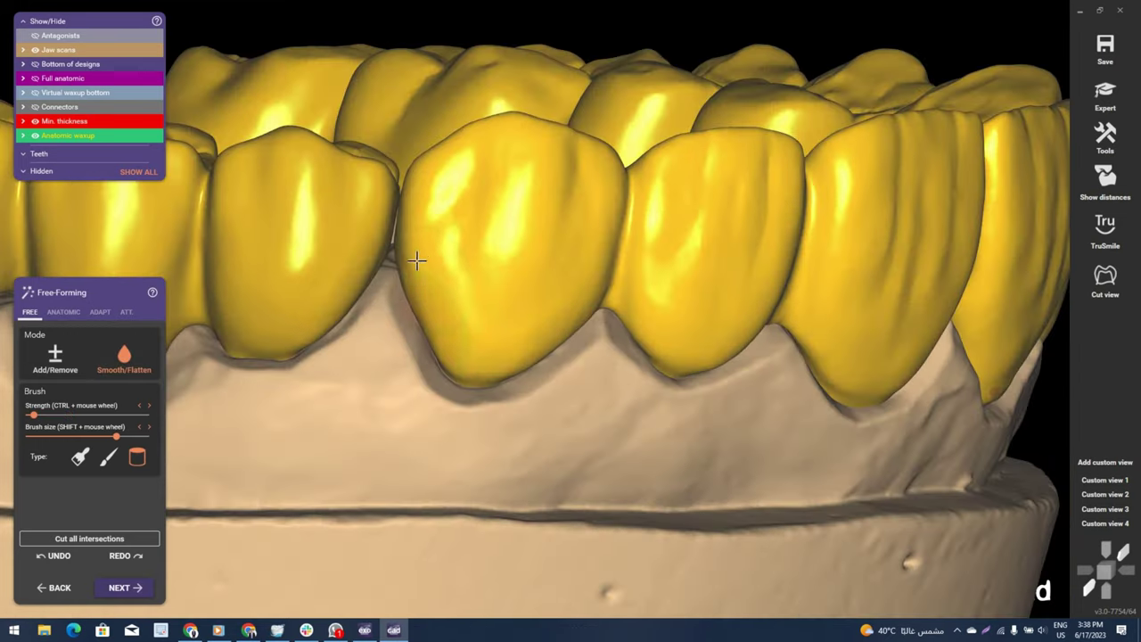
scroll(406, 254, up, 3)
shift+scroll(395, 255, down, 2)
scroll(365, 242, up, 3)
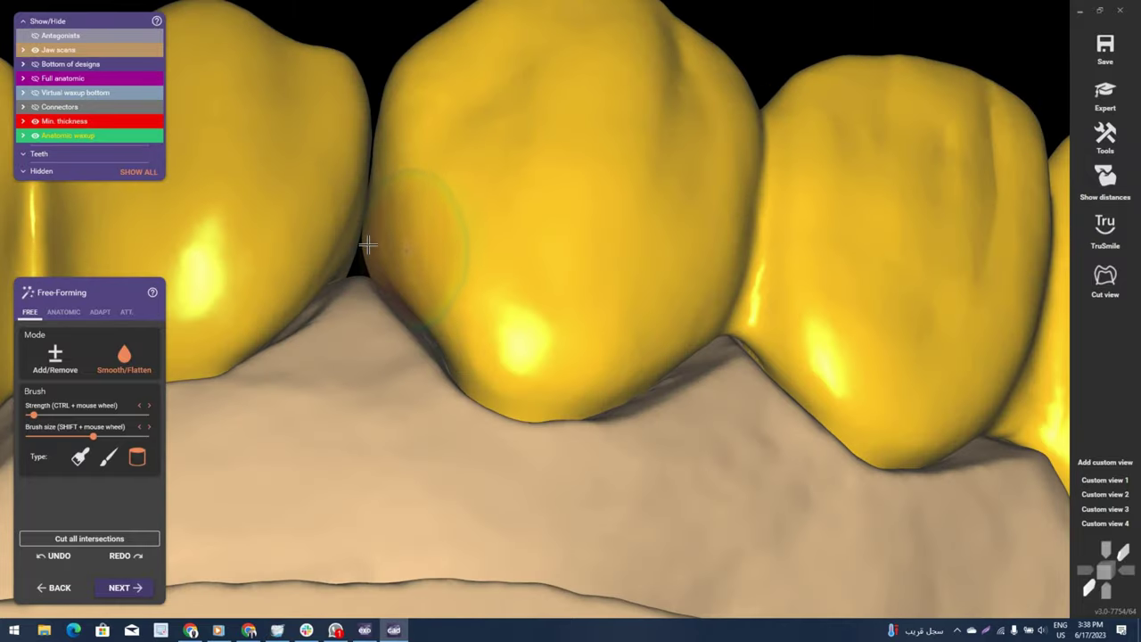
scroll(339, 240, up, 2)
shift+scroll(321, 252, down, 2)
ctrl+scroll(321, 251, up, 1)
Smooth the crown's edge beside the uncrowned preparation, viewed from the front.
right_drag(321, 251, 408, 225)
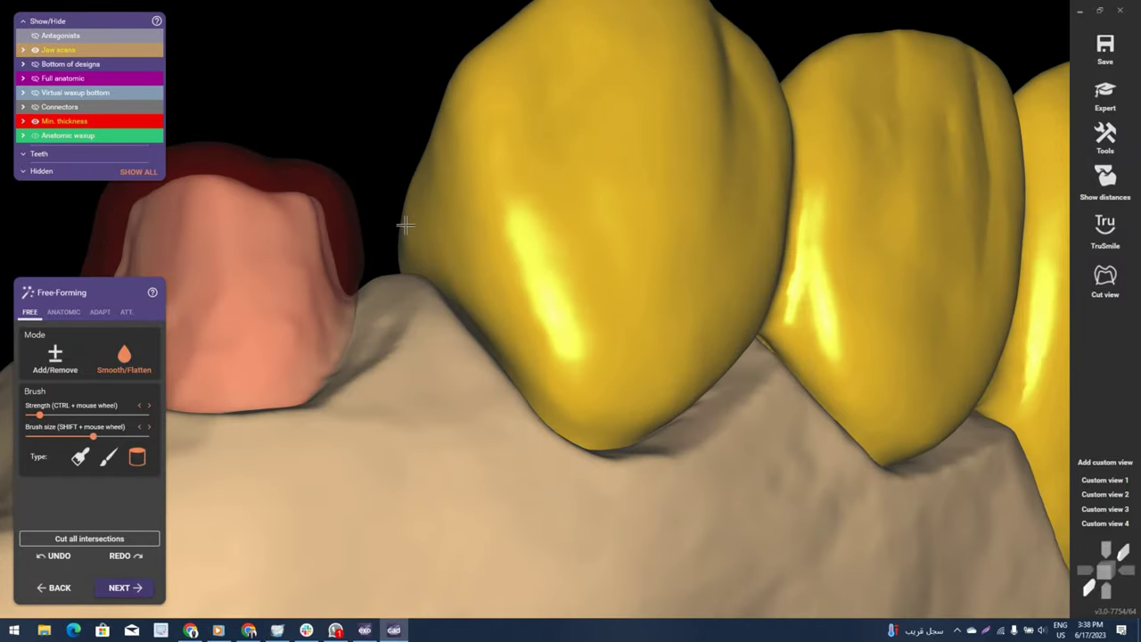
scroll(407, 230, up, 1)
shift+scroll(406, 236, up, 1)
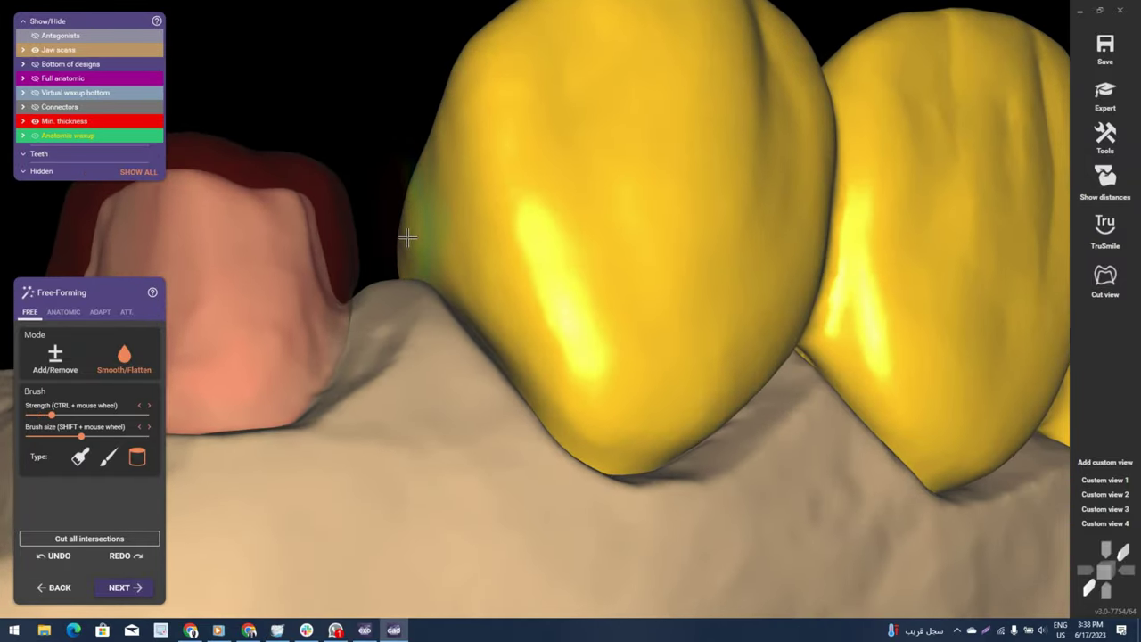
right_drag(453, 311, 377, 242)
scroll(428, 297, down, 2)
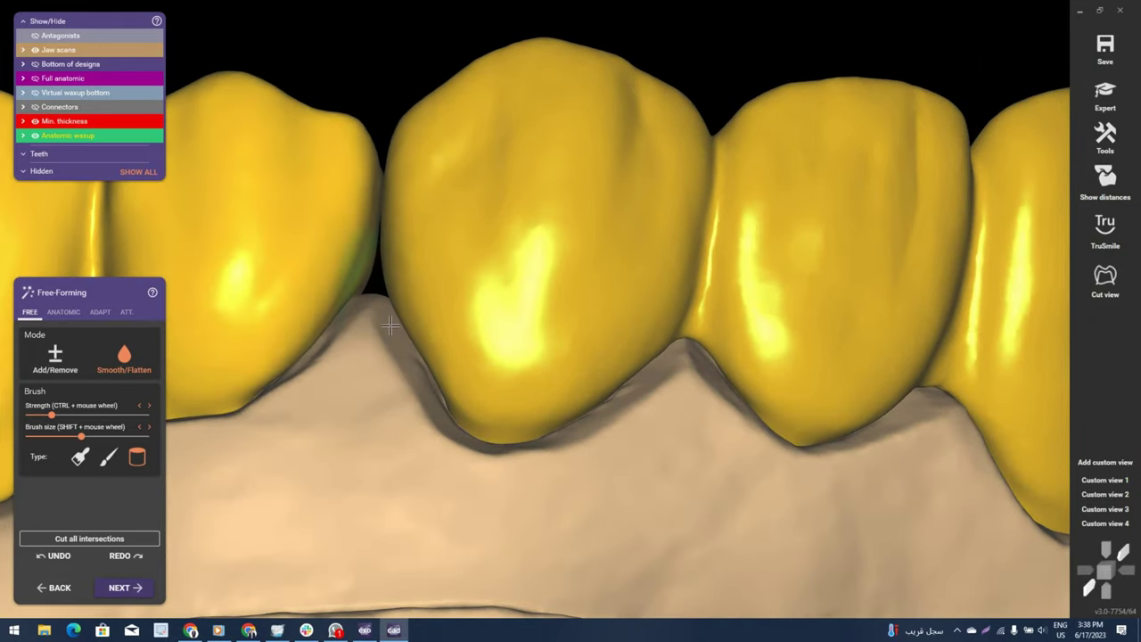
Select the ANATOMIC Cusps preset and orbit the whole arch from the left molars to a side view.
scroll(401, 361, up, 3)
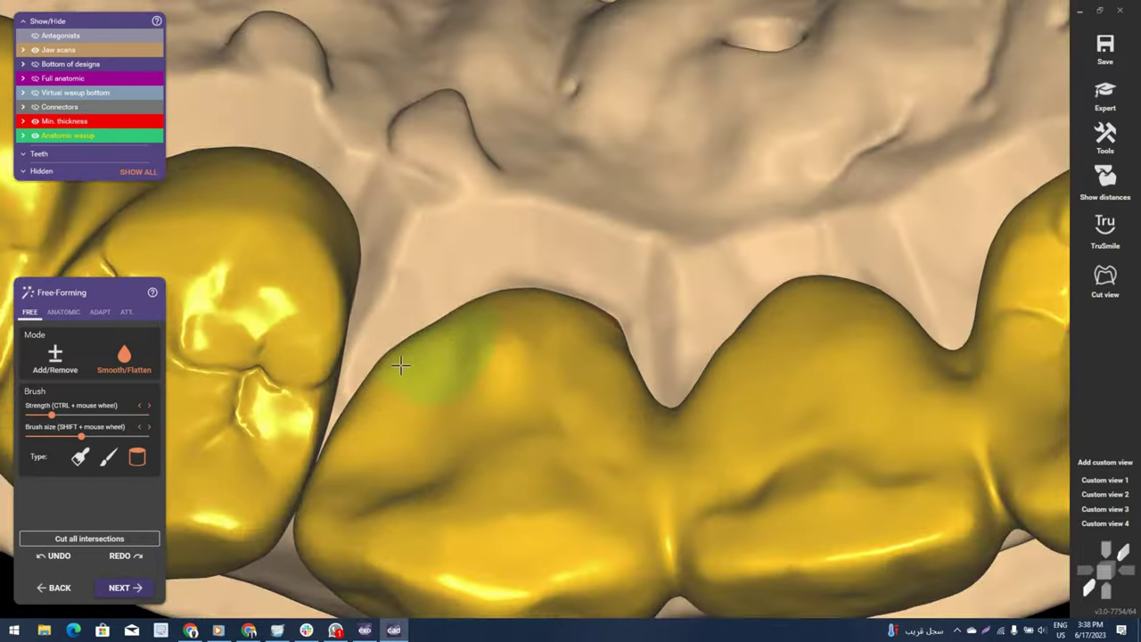
scroll(397, 372, up, 2)
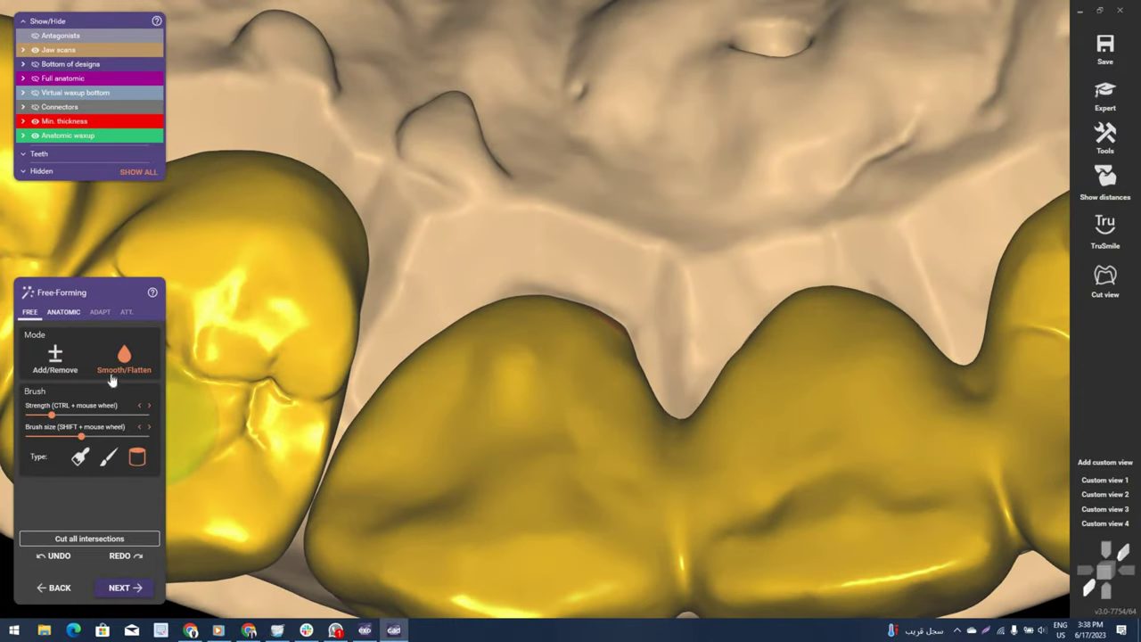
click(63, 312)
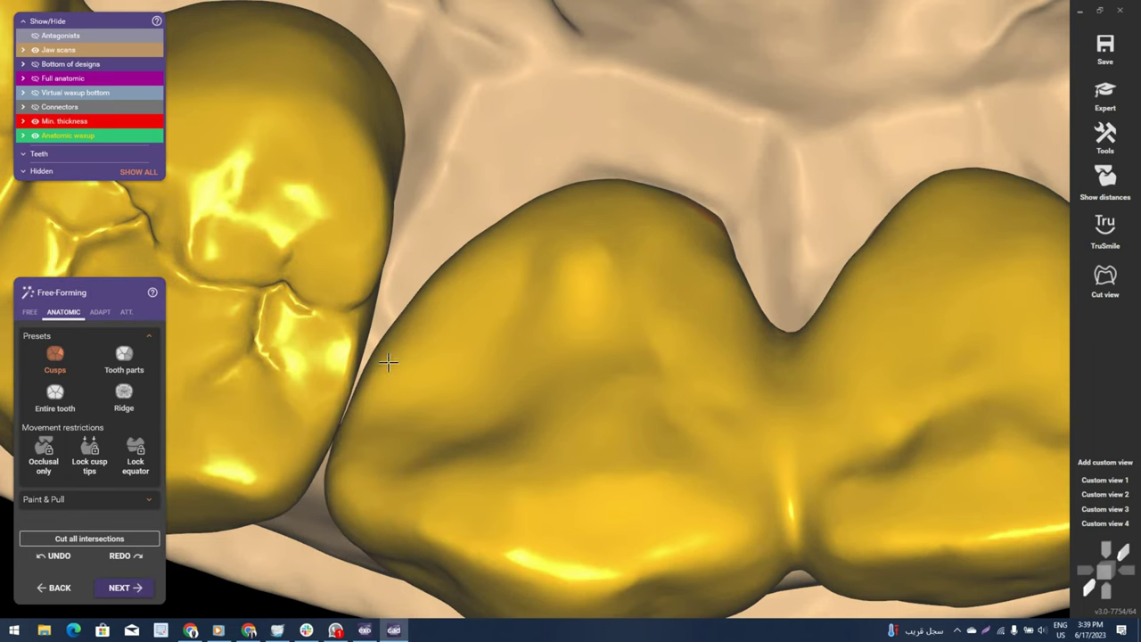
scroll(467, 386, down, 3)
right_drag(466, 395, 619, 324)
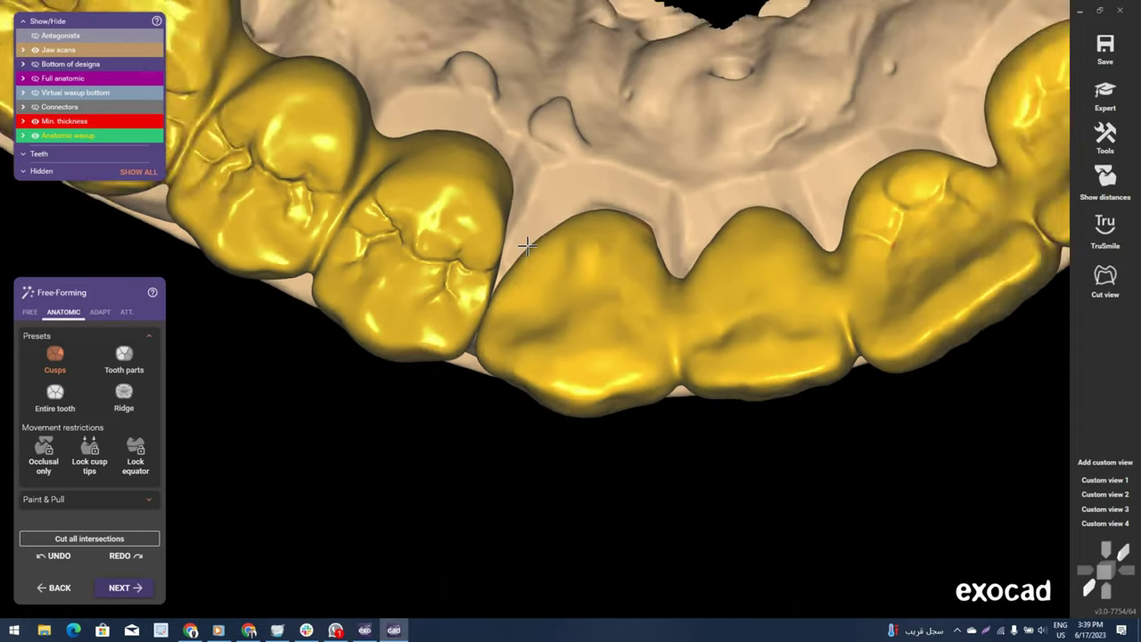
scroll(527, 245, down, 3)
mouse_move(527, 245)
right_down()
mouse_move(393, 369)
mouse_move(530, 292)
mouse_move(530, 310)
right_up()
scroll(527, 308, up, 2)
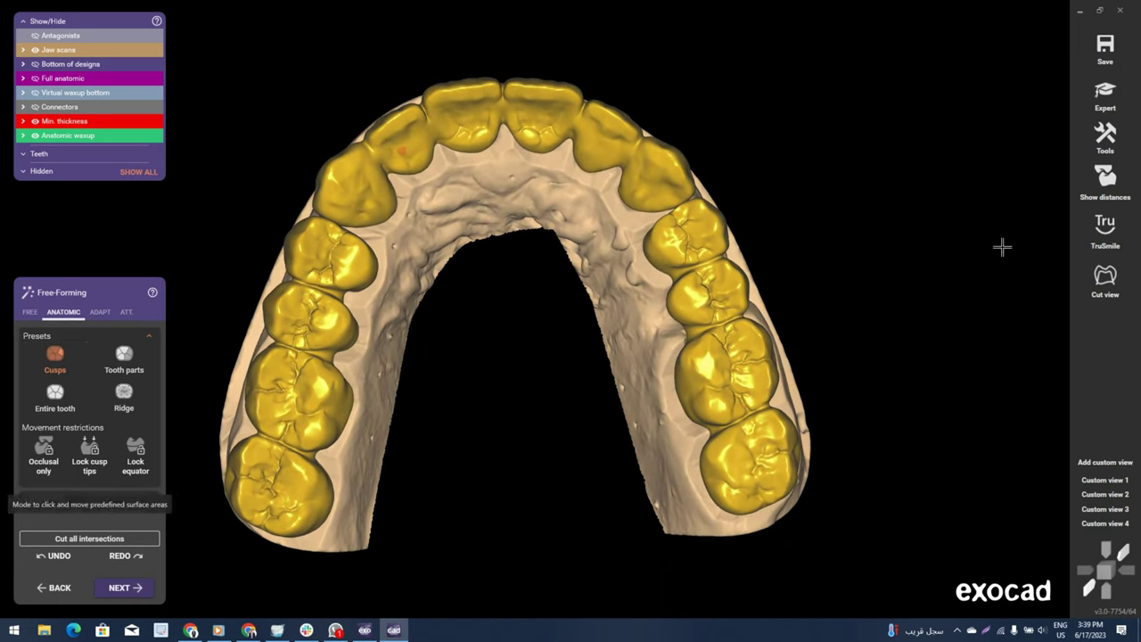
Return to the FREE brush and add material to the crown beside its neighbour.
key(Tab)
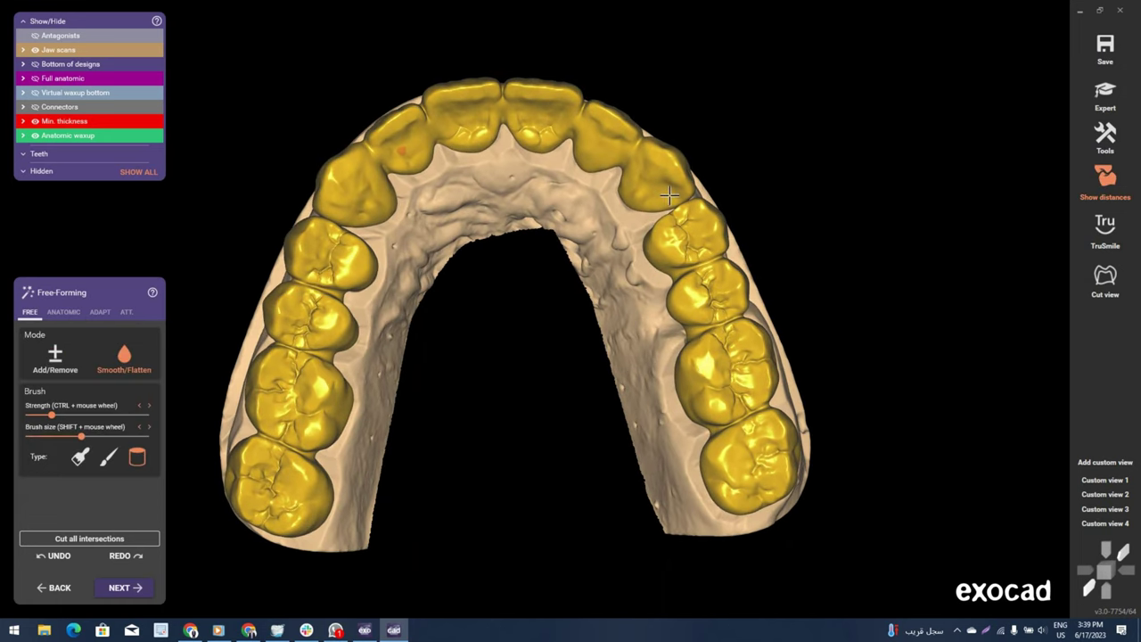
scroll(669, 195, up, 2)
scroll(671, 201, up, 3)
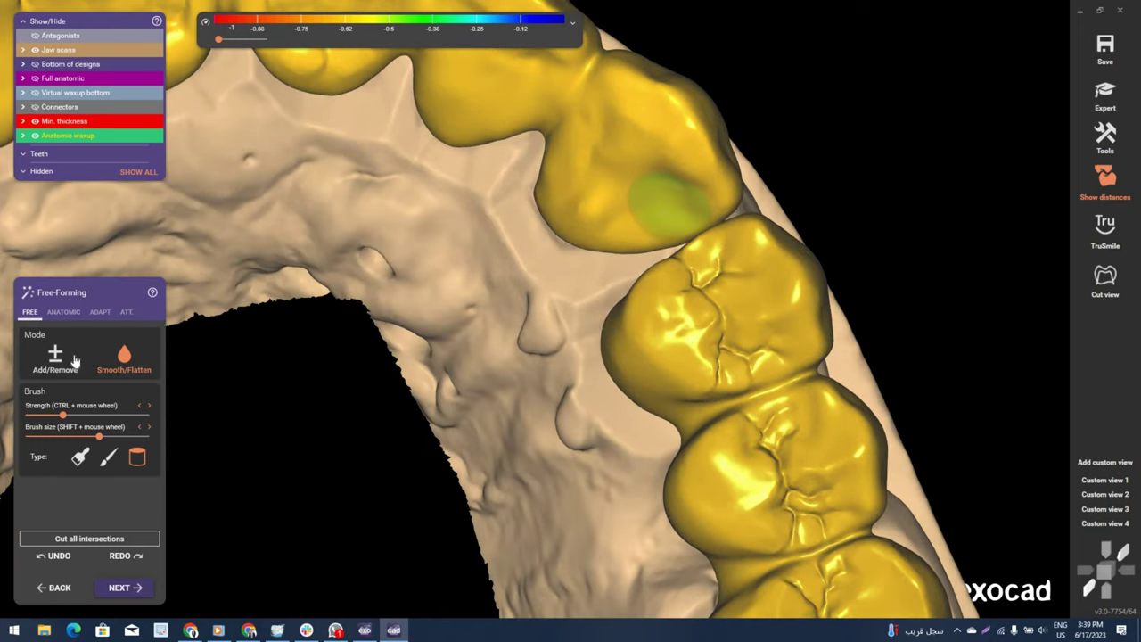
click(75, 360)
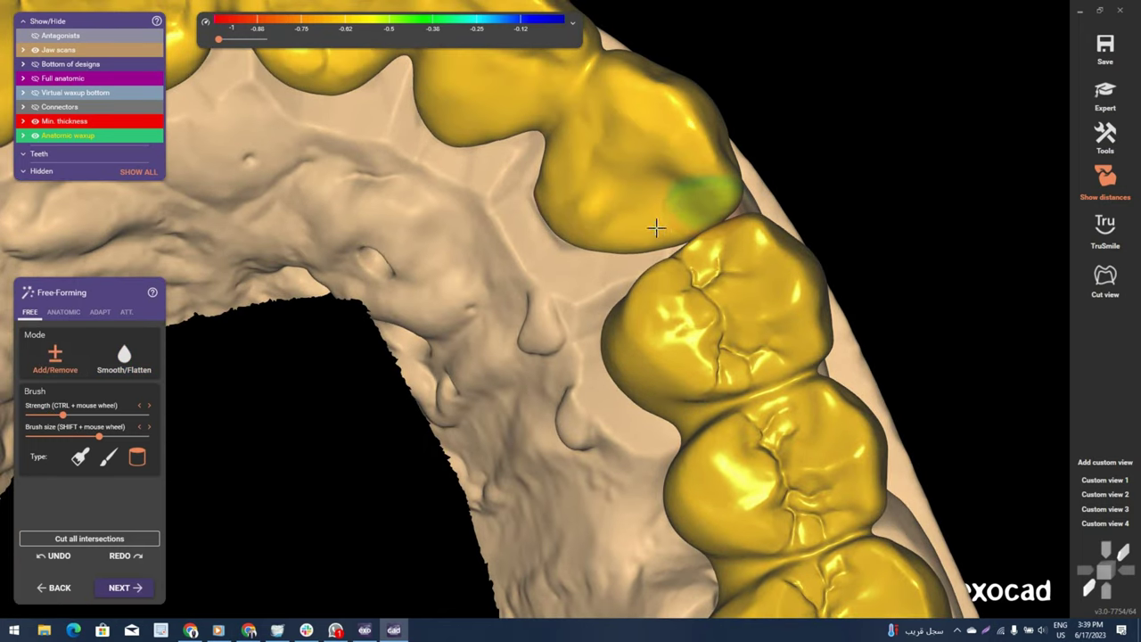
mouse_move(656, 228)
mouse_down()
mouse_move(646, 218)
mouse_move(655, 179)
mouse_up()
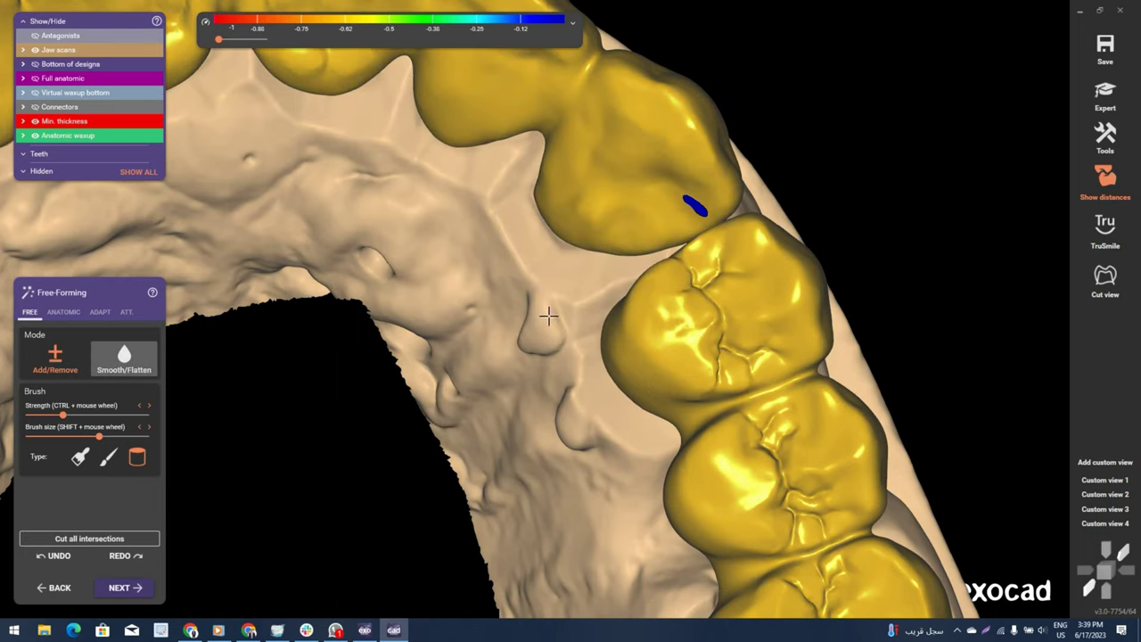
Zoom out and rotate to a top-down view of the whole arch and palate.
scroll(588, 294, up, 1)
scroll(660, 259, up, 1)
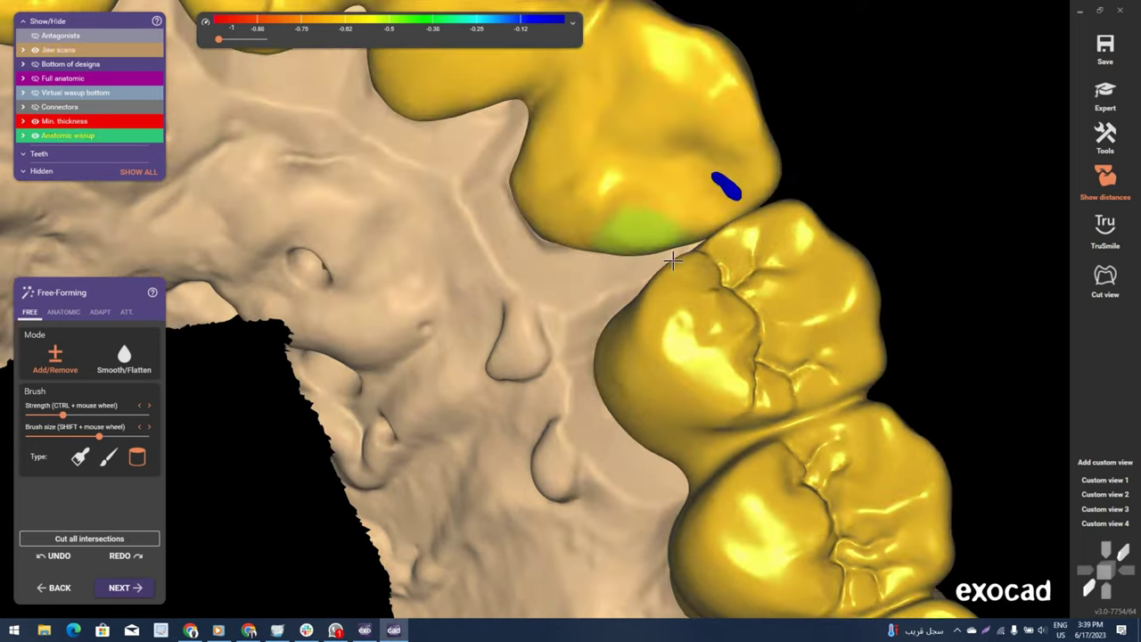
scroll(678, 252, up, 1)
scroll(675, 255, up, 1)
scroll(672, 259, up, 1)
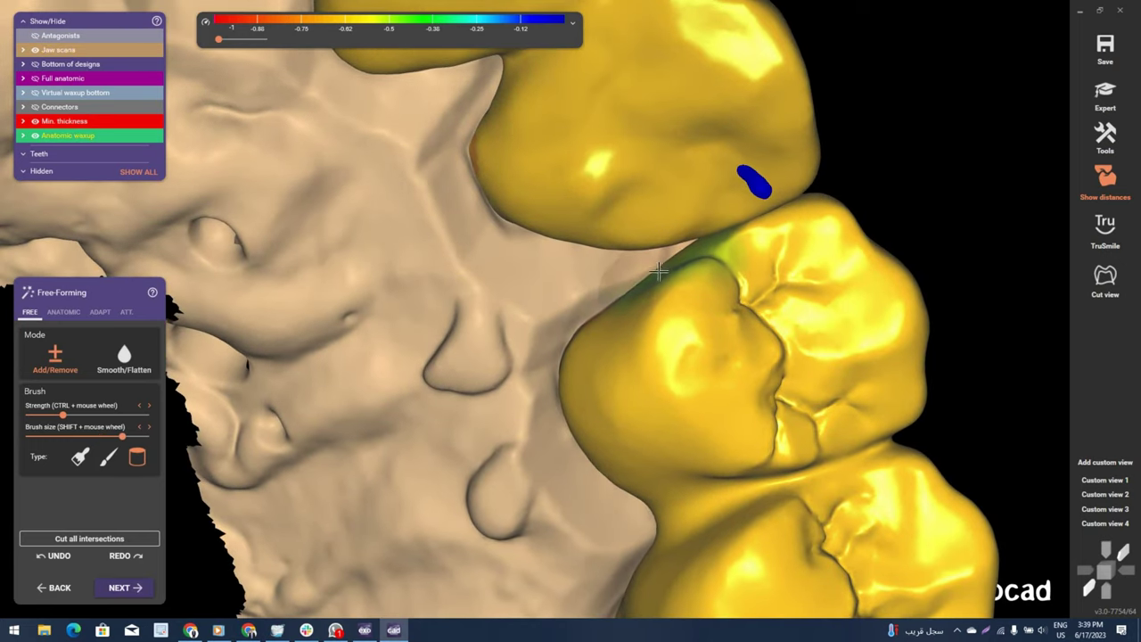
scroll(659, 250, down, 1)
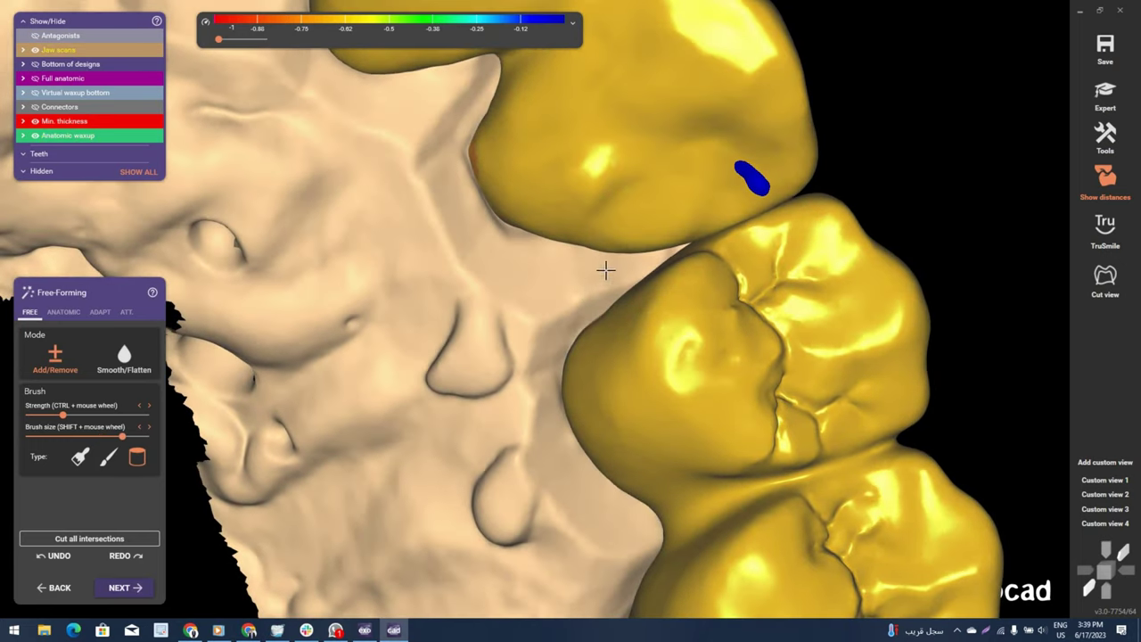
right_drag(606, 270, 521, 340)
scroll(520, 340, down, 2)
mouse_move(438, 377)
right_down()
mouse_move(529, 306)
mouse_move(561, 357)
mouse_move(441, 187)
right_up()
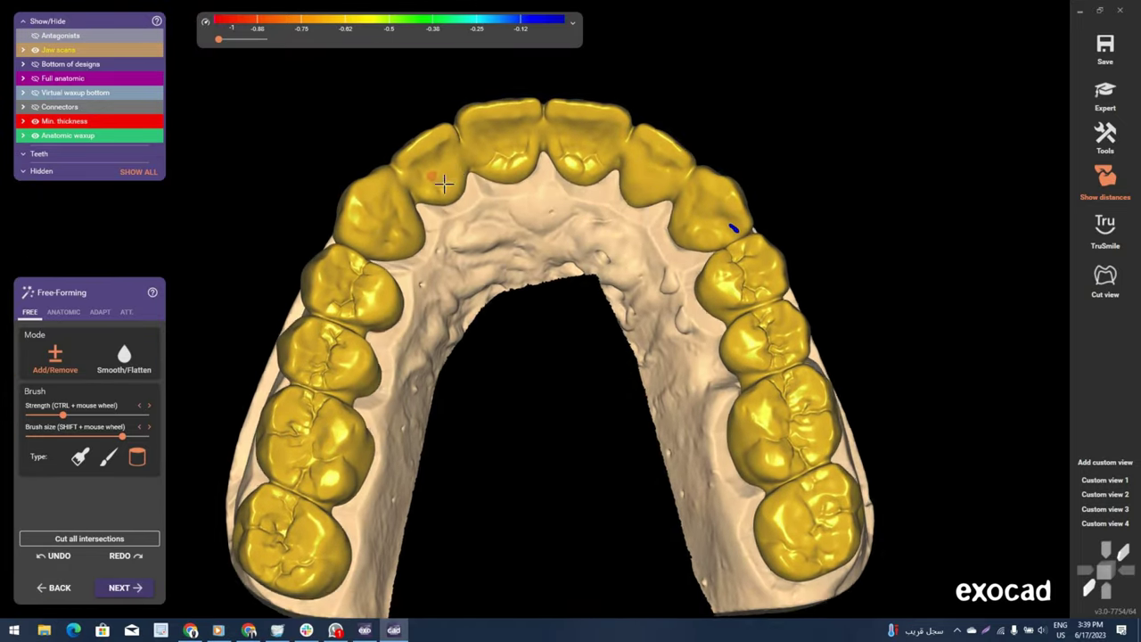
Tilt and rotate the arch to review it from a more top-down angle.
scroll(441, 187, up, 2)
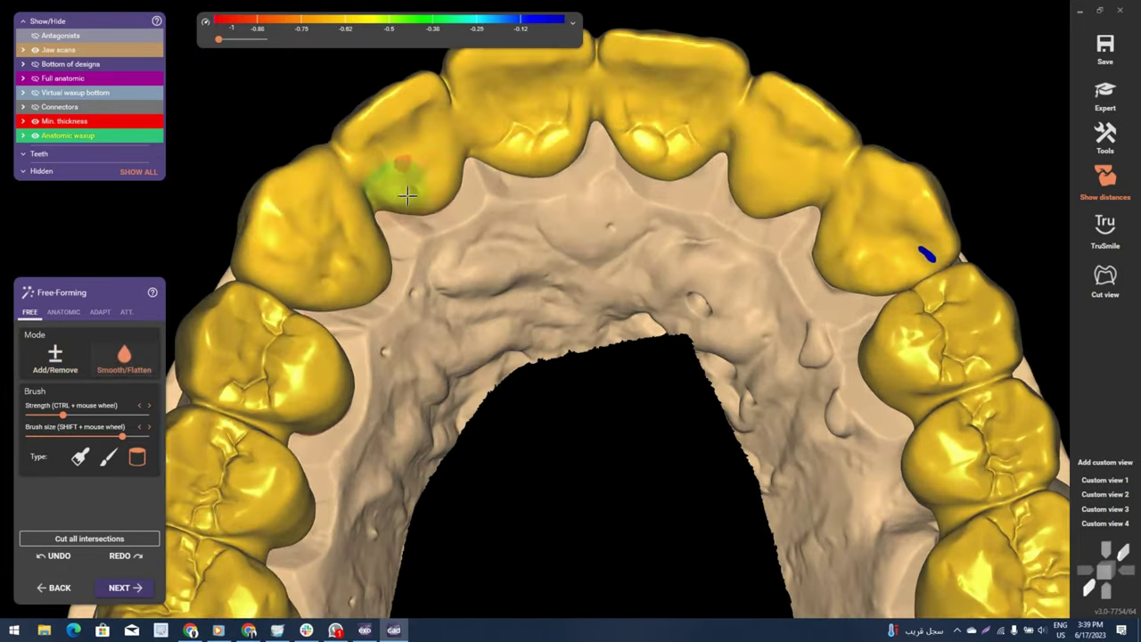
scroll(435, 197, up, 2)
scroll(651, 323, down, 2)
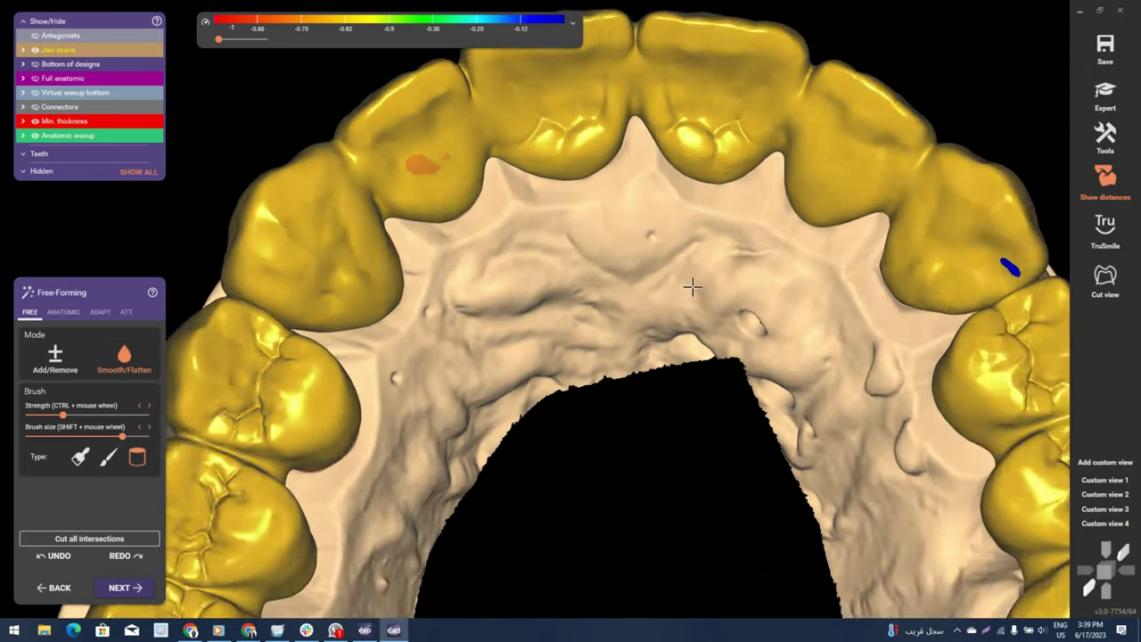
scroll(695, 288, down, 3)
scroll(716, 327, down, 2)
right_drag(711, 331, 630, 372)
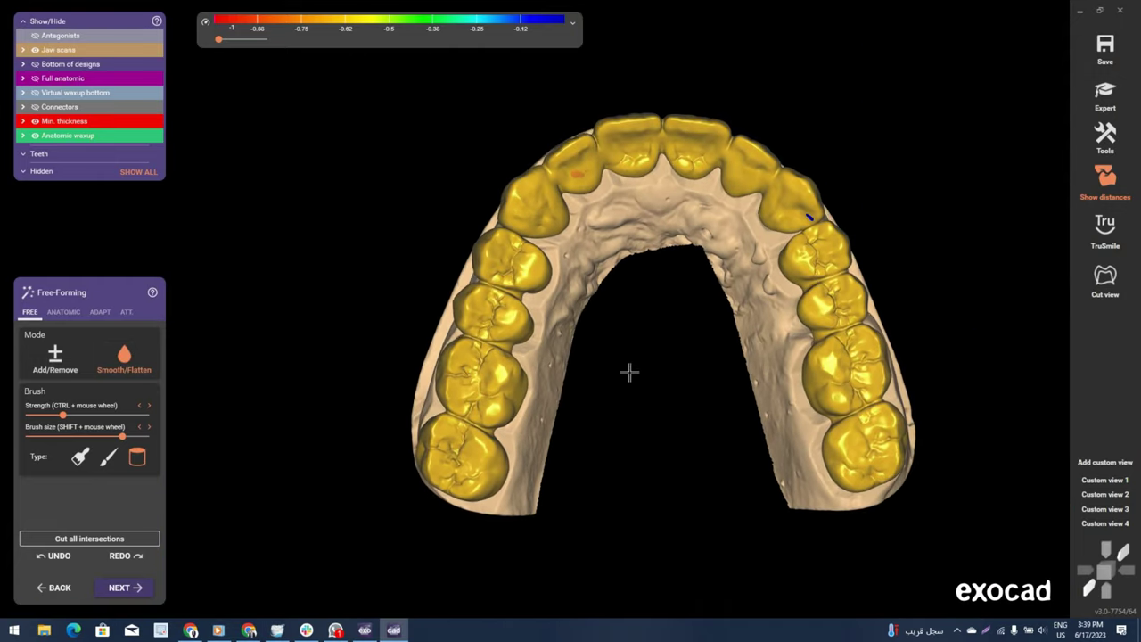
scroll(566, 387, up, 2)
scroll(565, 387, up, 1)
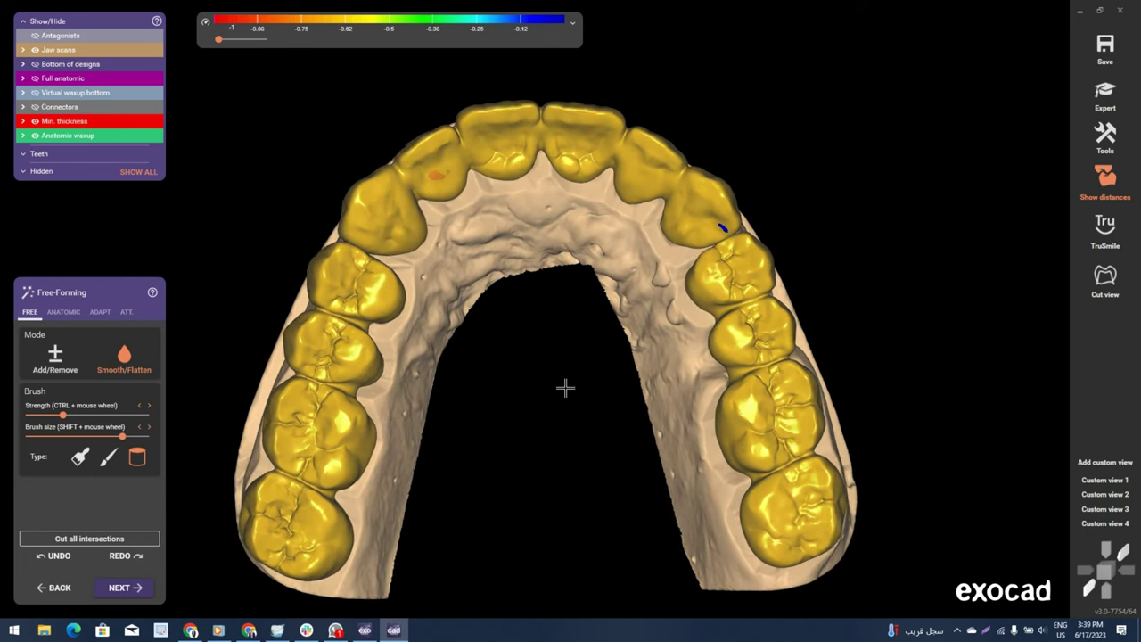
mouse_move(566, 387)
right_down()
mouse_move(1061, 246)
mouse_move(1122, 178)
right_up()
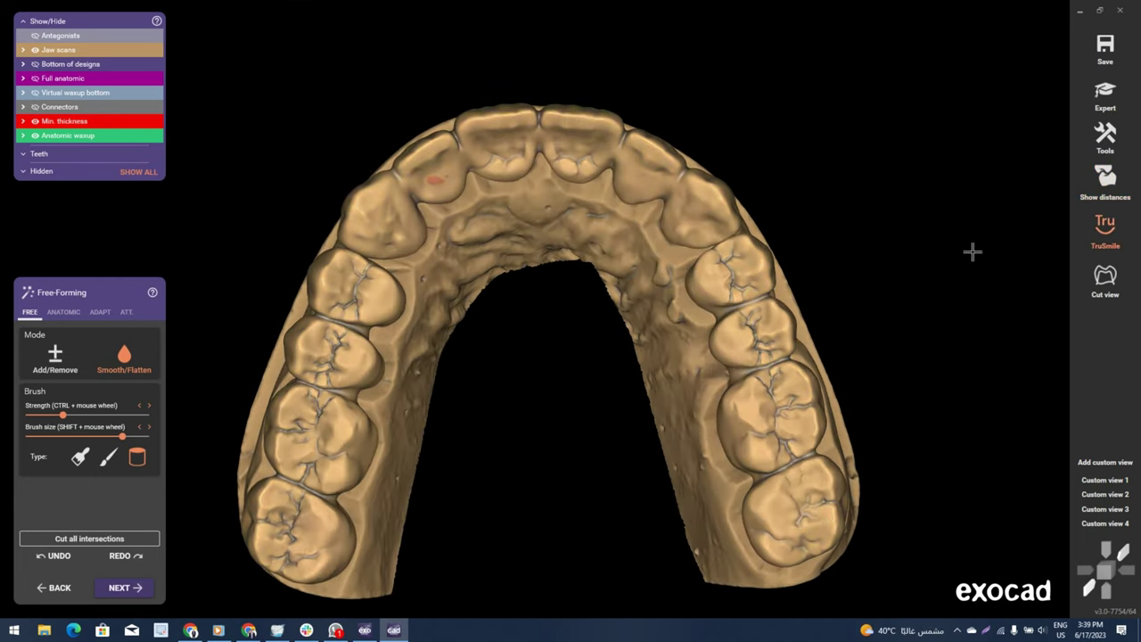
Toggle the Anatomic waxup crowns off and on to compare them with the preparations.
right_drag(971, 250, 572, 353)
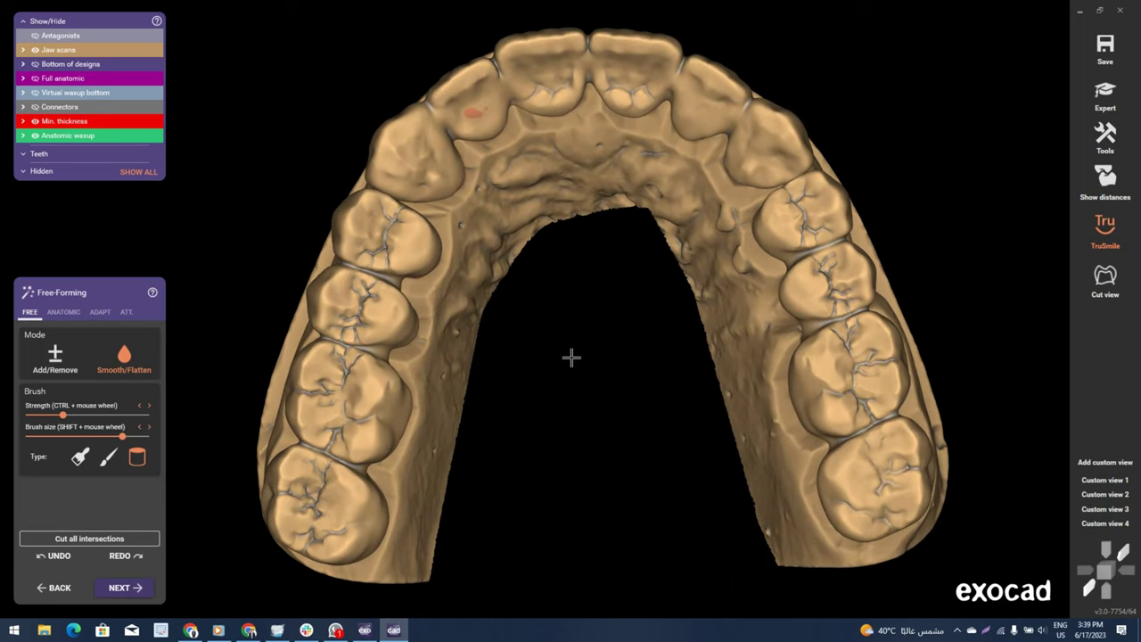
scroll(572, 353, up, 2)
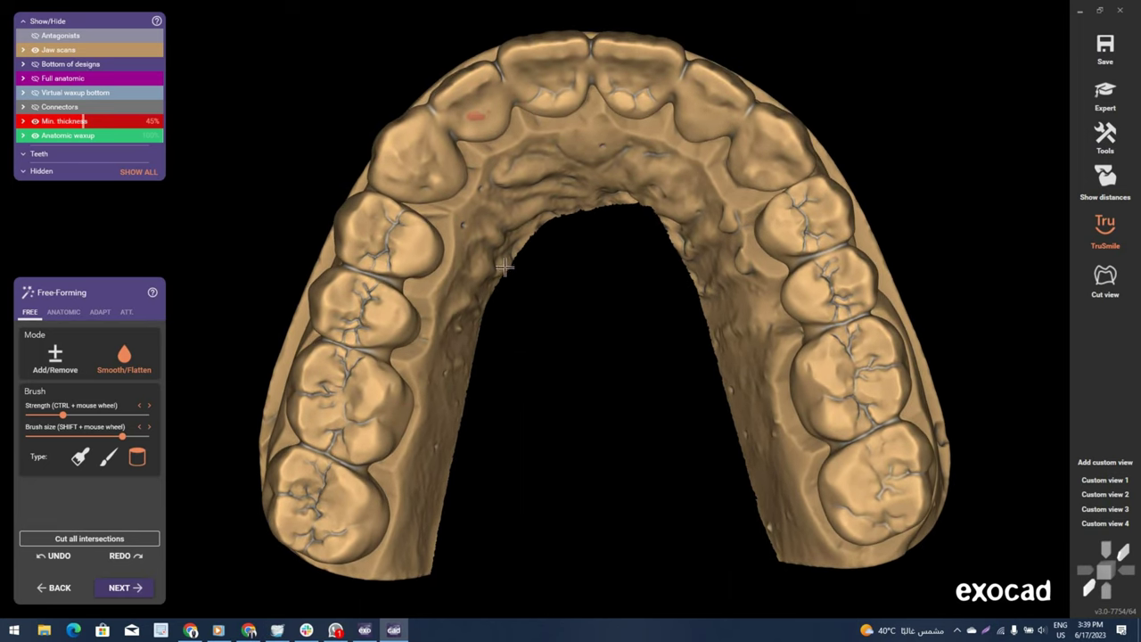
right_drag(463, 260, 530, 306)
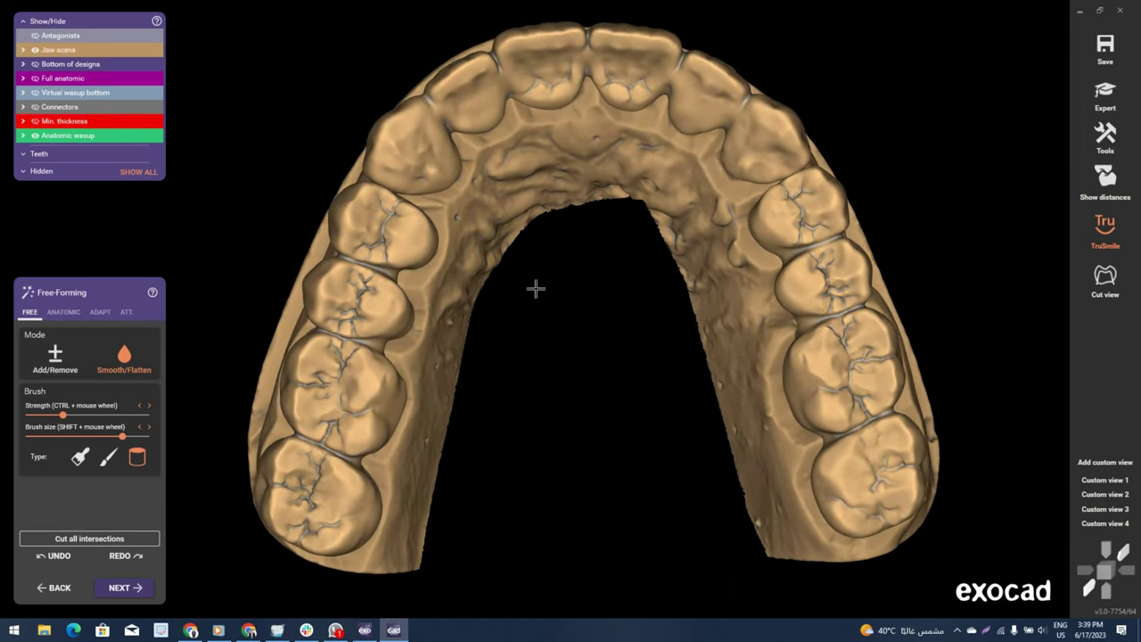
scroll(535, 288, up, 2)
scroll(552, 312, down, 3)
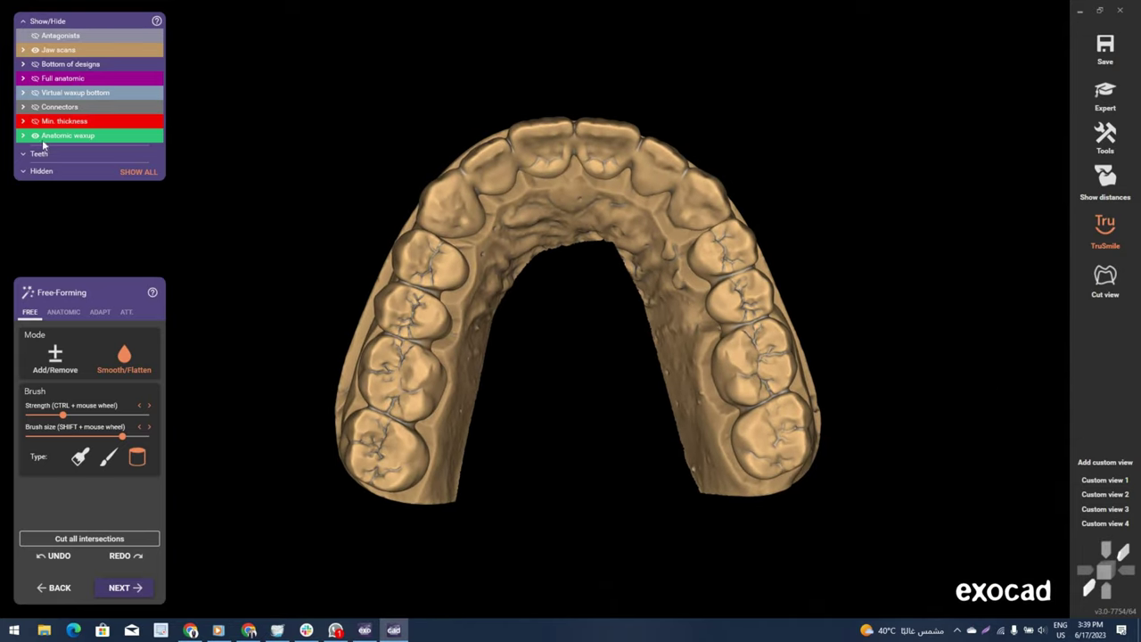
click(37, 136)
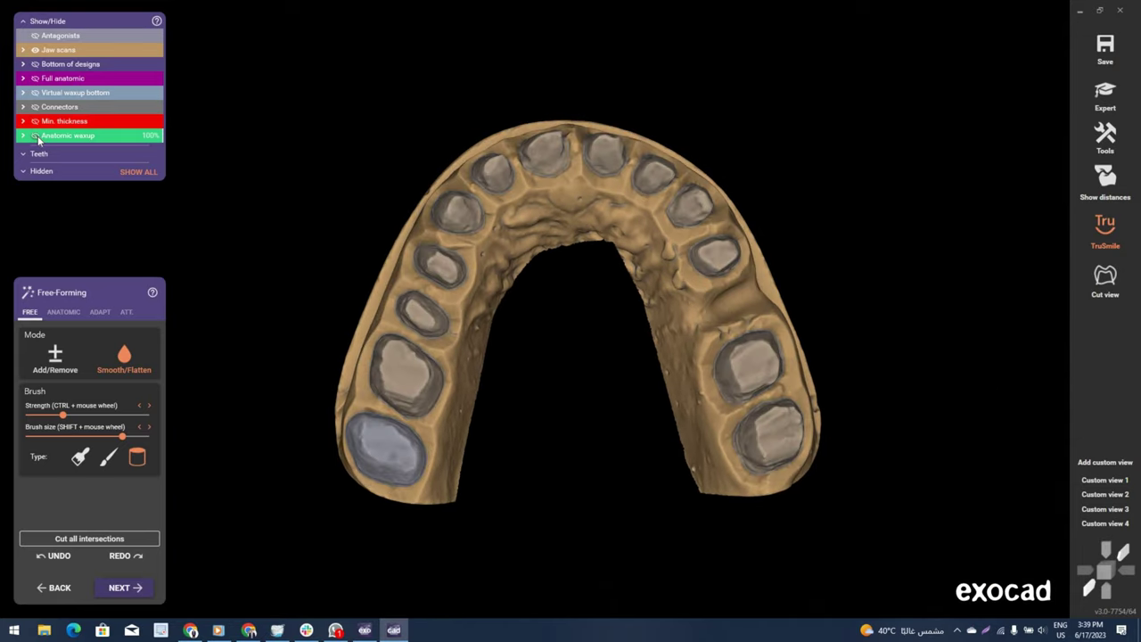
click(36, 137)
click(36, 137)
scroll(570, 283, up, 3)
scroll(573, 223, up, 2)
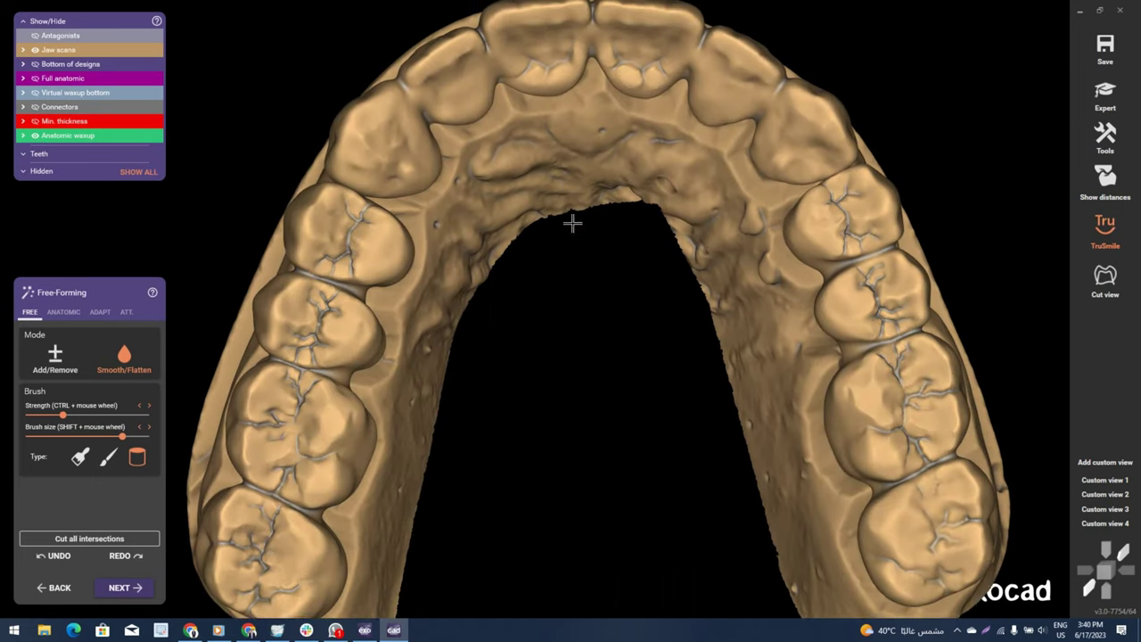
scroll(550, 241, down, 1)
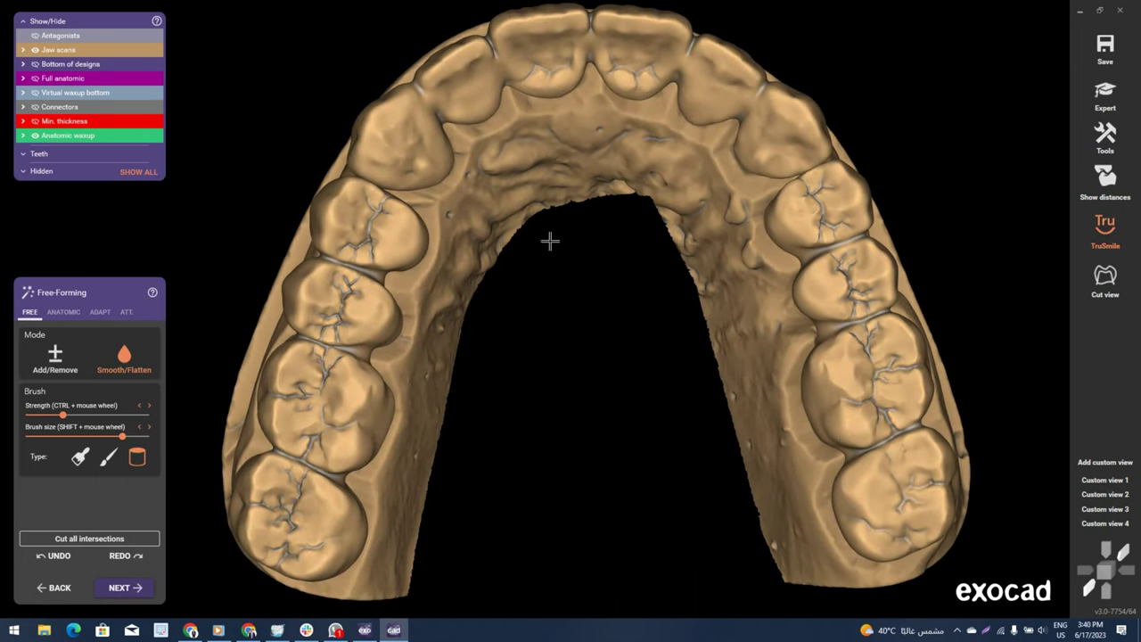
click(35, 136)
click(34, 136)
Turn off TruSmile, show the lower antagonist jaw, and view the bite obliquely from the side.
click(1109, 238)
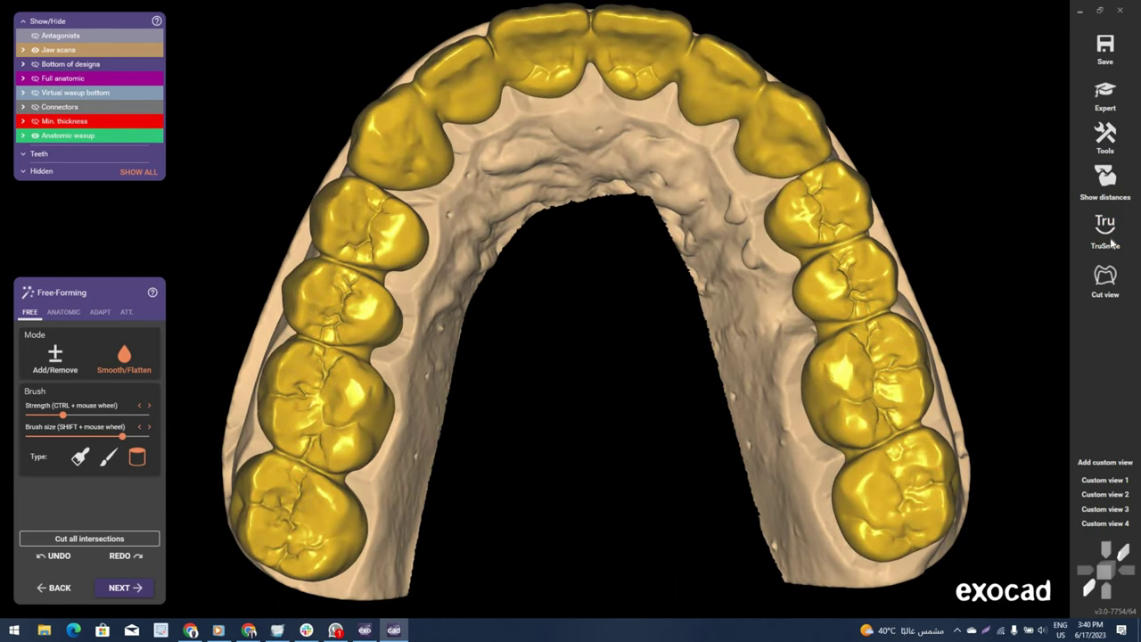
click(1022, 249)
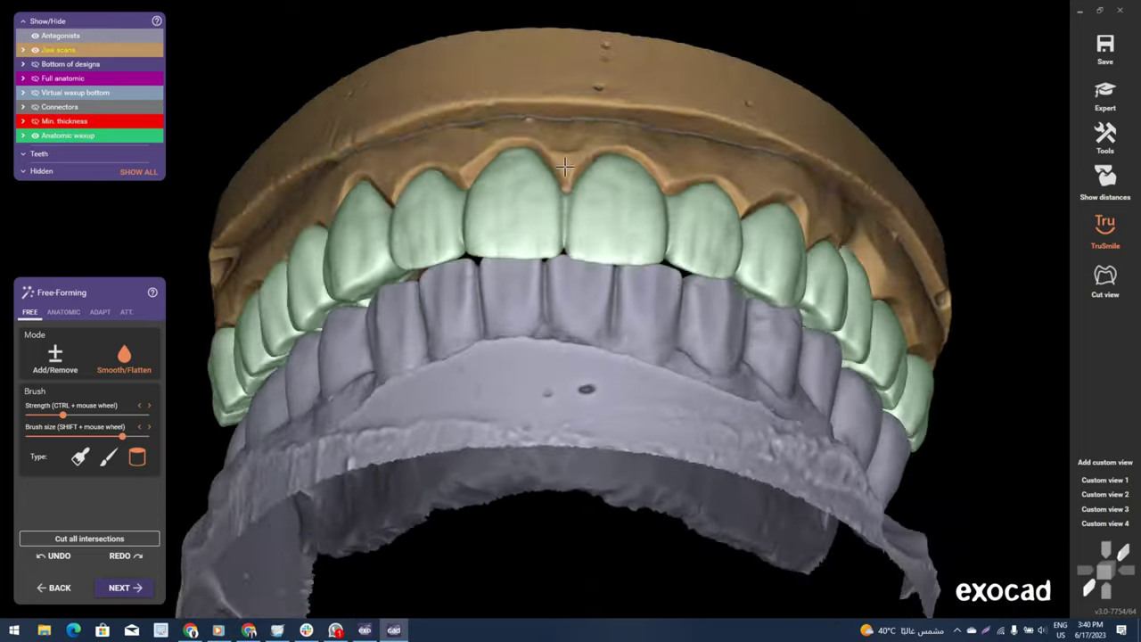
right_drag(565, 167, 347, 274)
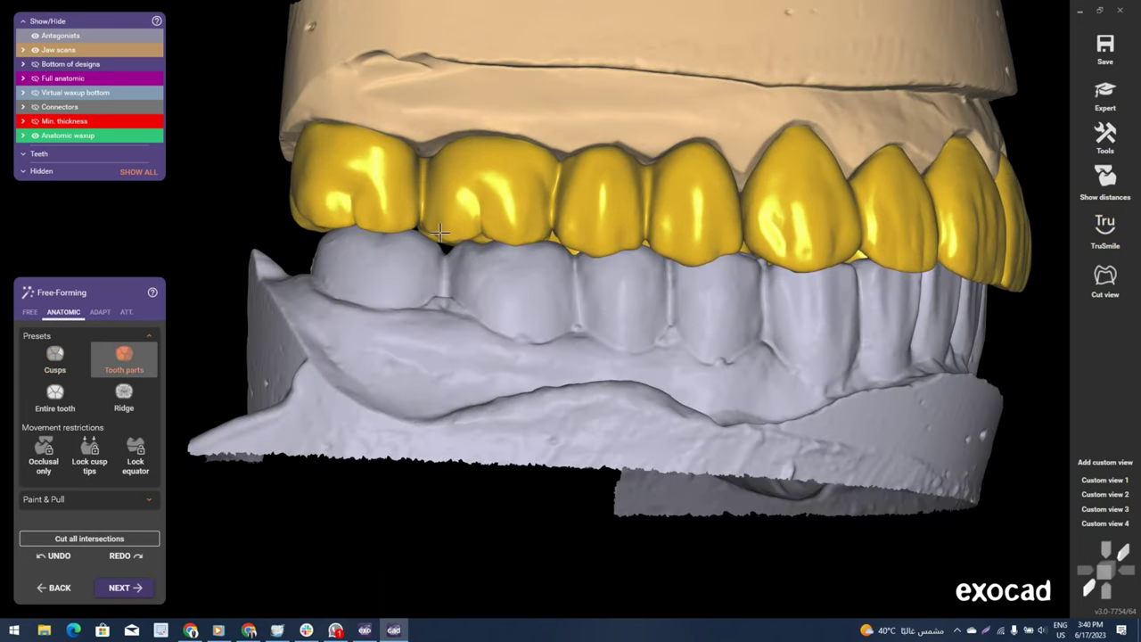
Zoom in on the crowns meeting the lower teeth, orbit laterally, and pick the anatomic Cusps preset.
scroll(440, 232, up, 3)
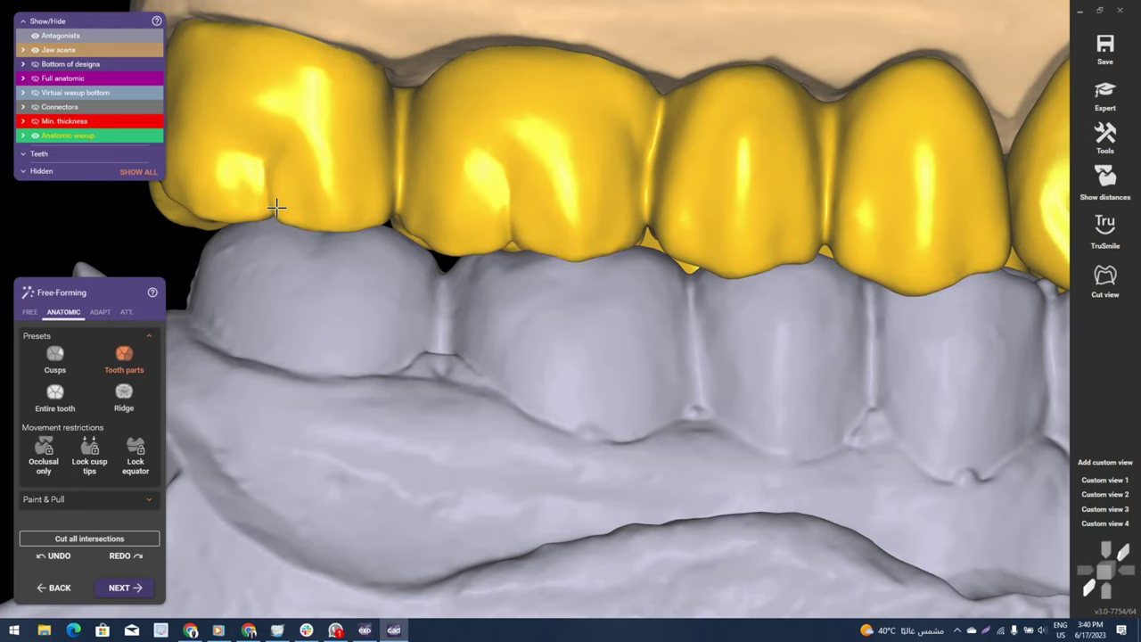
scroll(601, 268, down, 3)
scroll(642, 259, up, 2)
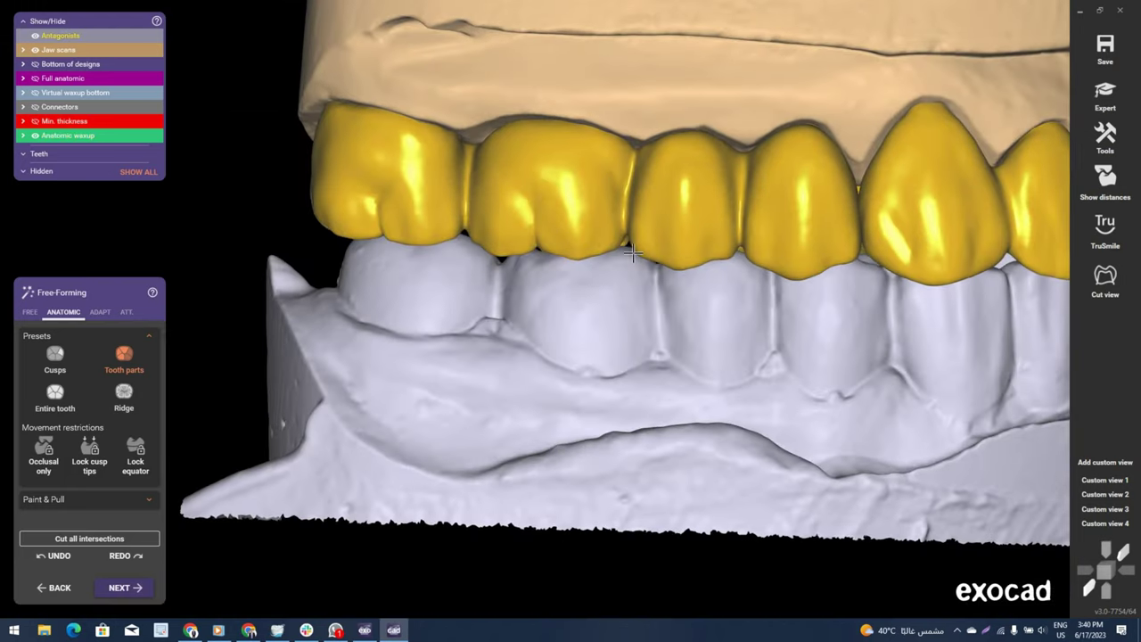
scroll(653, 253, up, 3)
scroll(654, 253, up, 1)
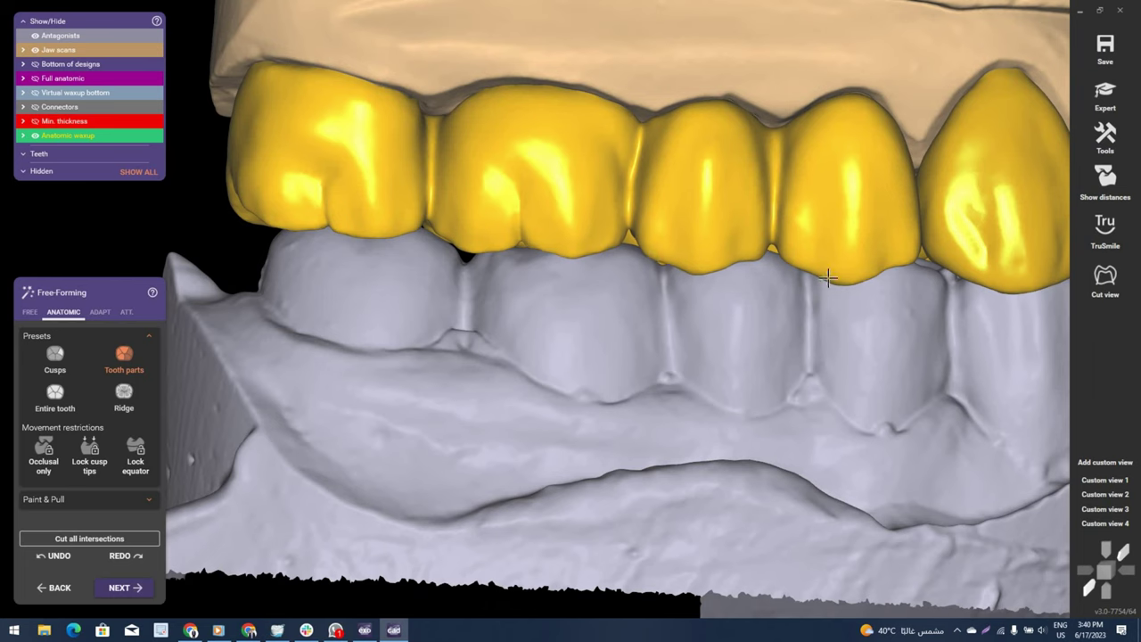
scroll(831, 279, down, 2)
scroll(841, 313, down, 3)
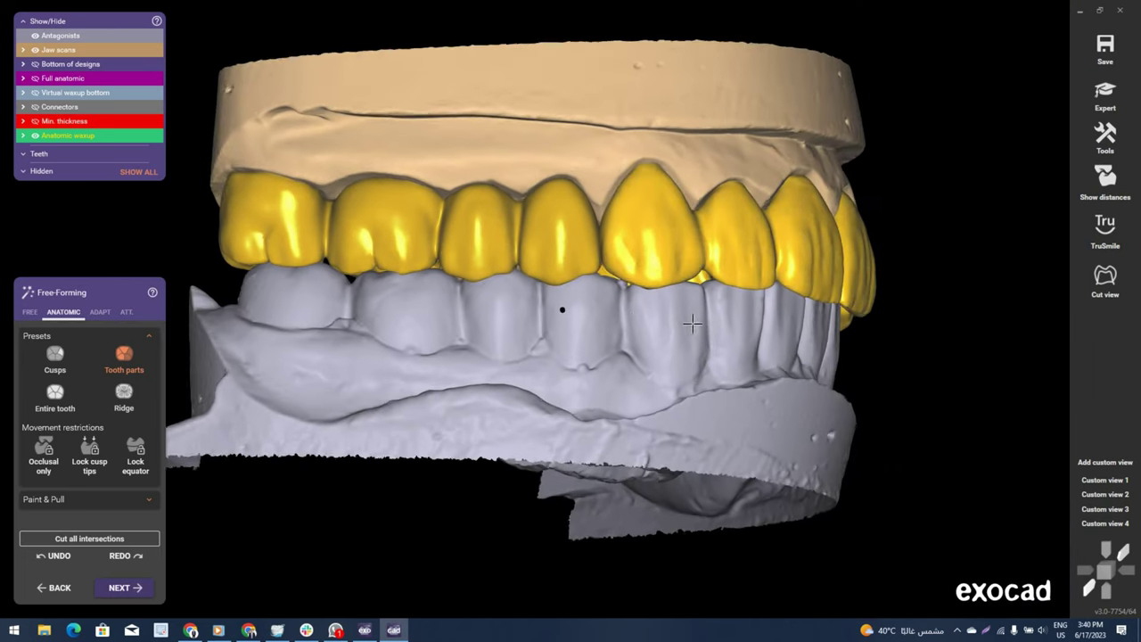
mouse_move(594, 344)
right_down()
mouse_move(705, 408)
mouse_move(706, 473)
right_up()
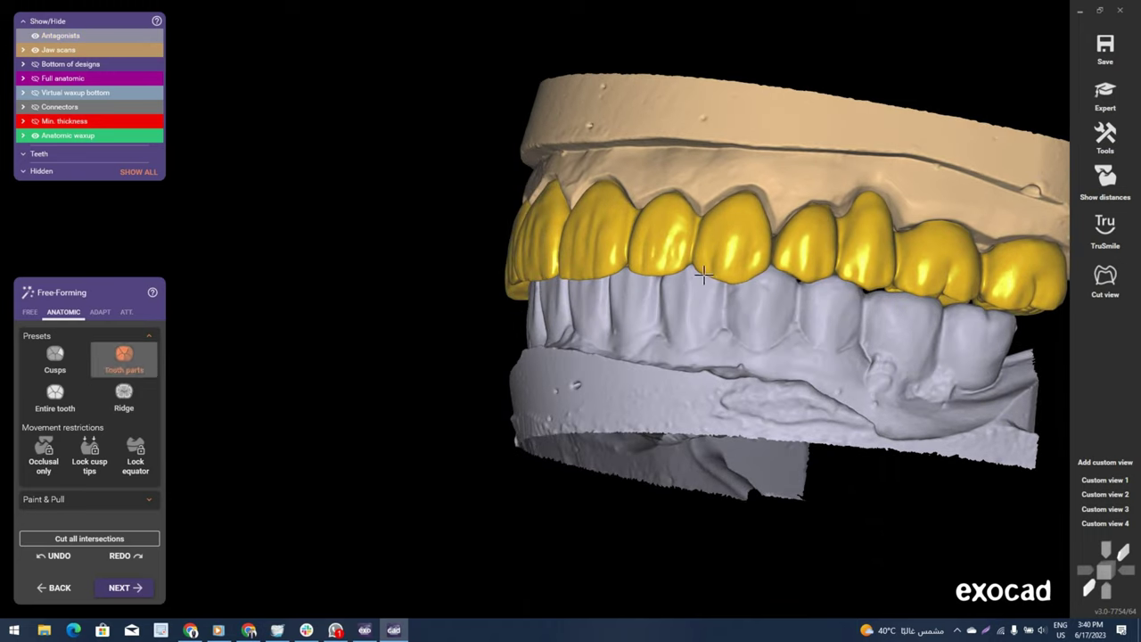
click(55, 354)
scroll(774, 263, up, 4)
scroll(774, 263, up, 2)
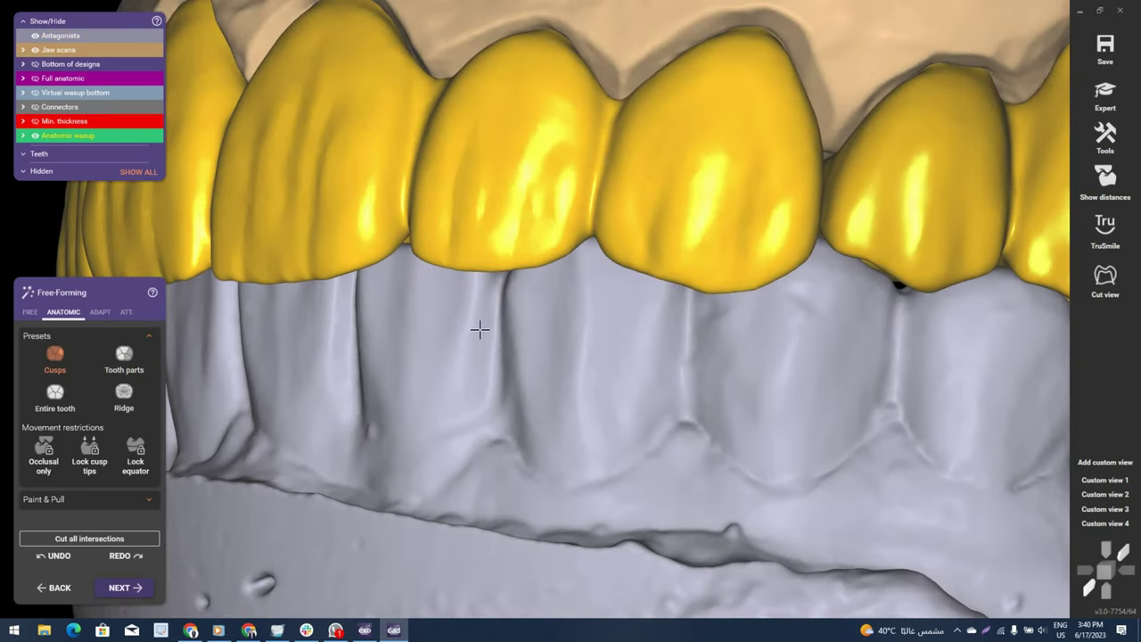
Switch Free-Forming to Add/Remove mode with the first brush type and a smaller brush size.
click(30, 312)
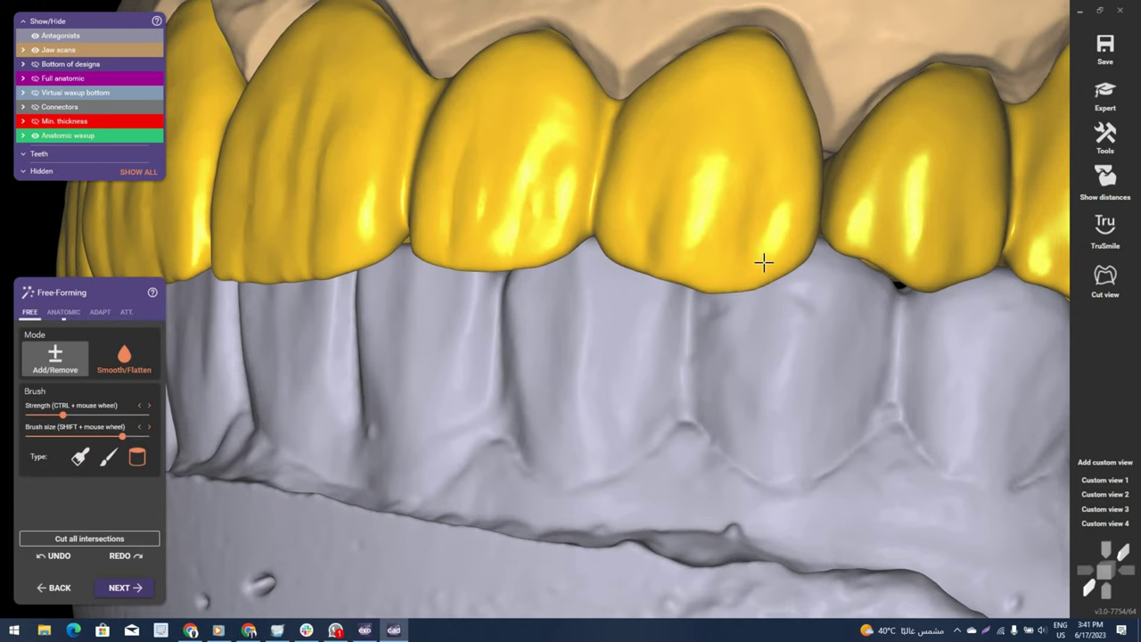
scroll(765, 281, up, 1)
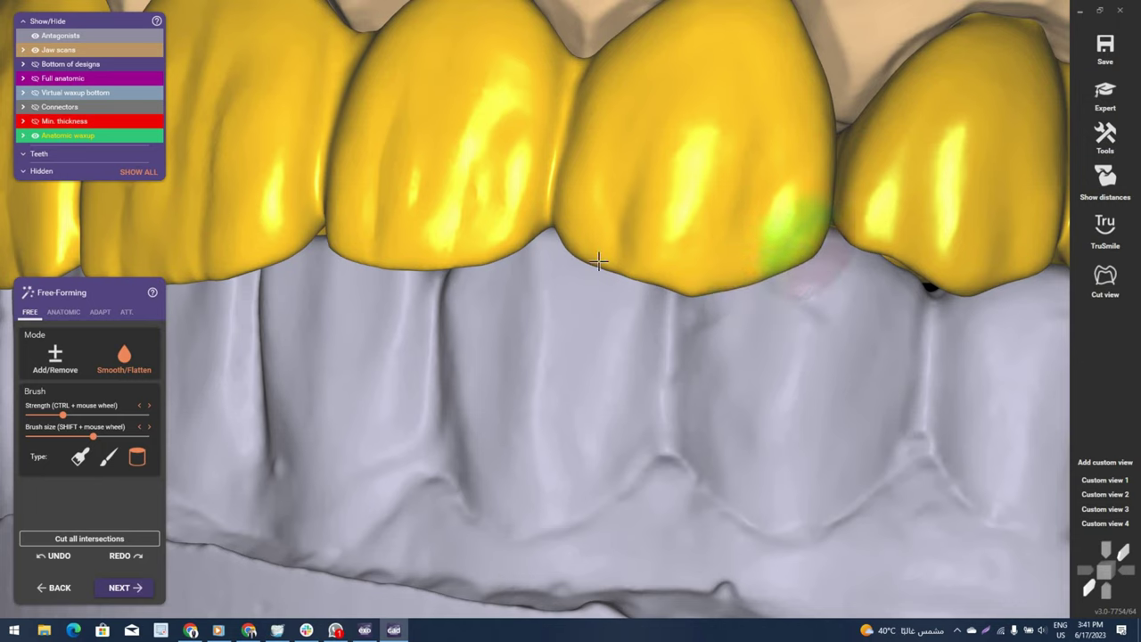
scroll(593, 312, down, 1)
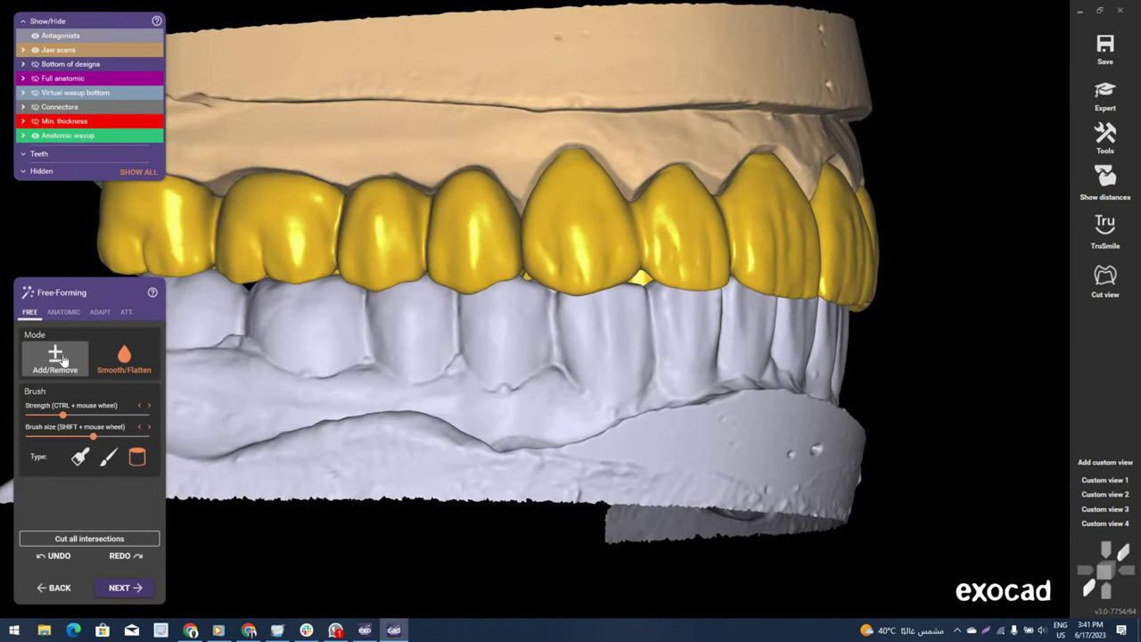
click(63, 312)
scroll(515, 277, up, 2)
scroll(516, 277, up, 1)
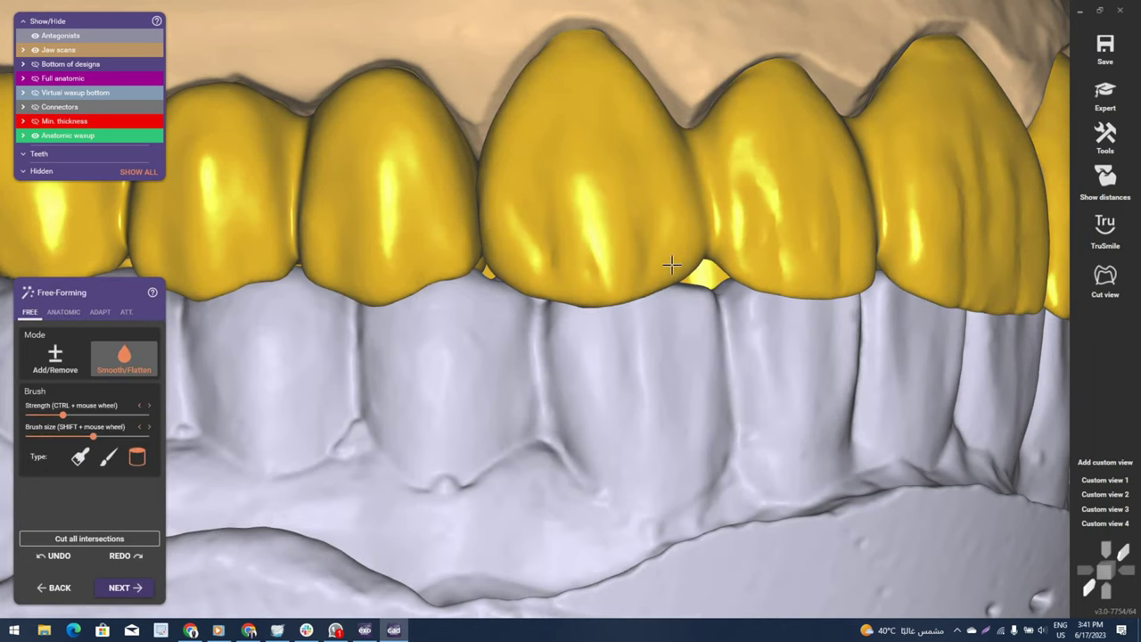
scroll(639, 268, up, 1)
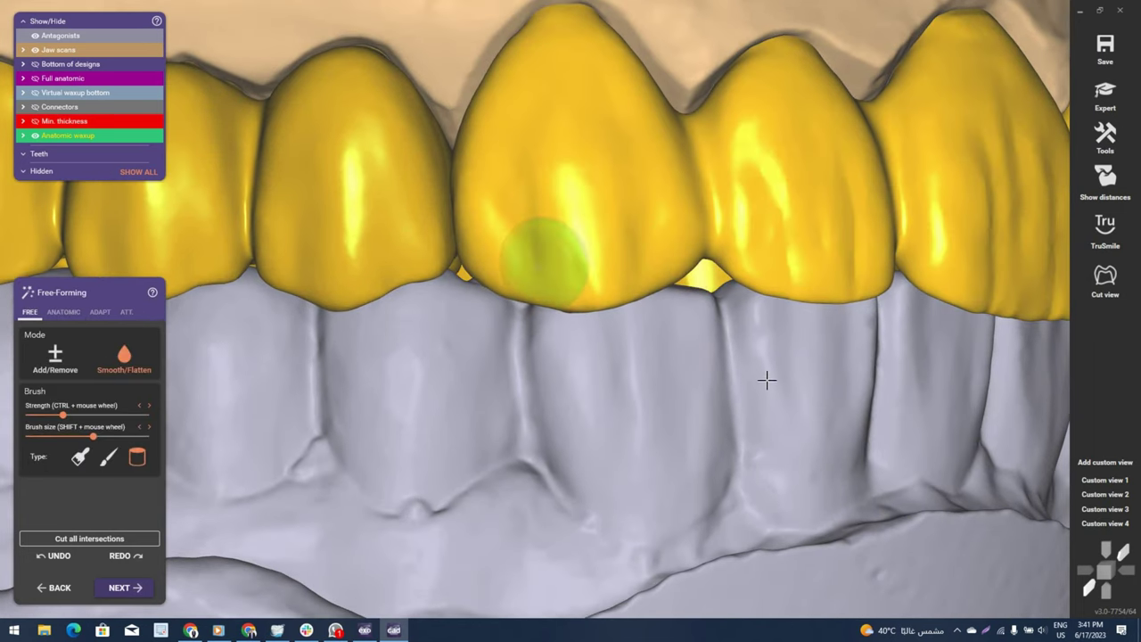
scroll(759, 380, down, 5)
Orbit and zoom the jaw to inspect the upper front crowns near the gum line.
right_drag(759, 379, 504, 189)
scroll(504, 189, up, 3)
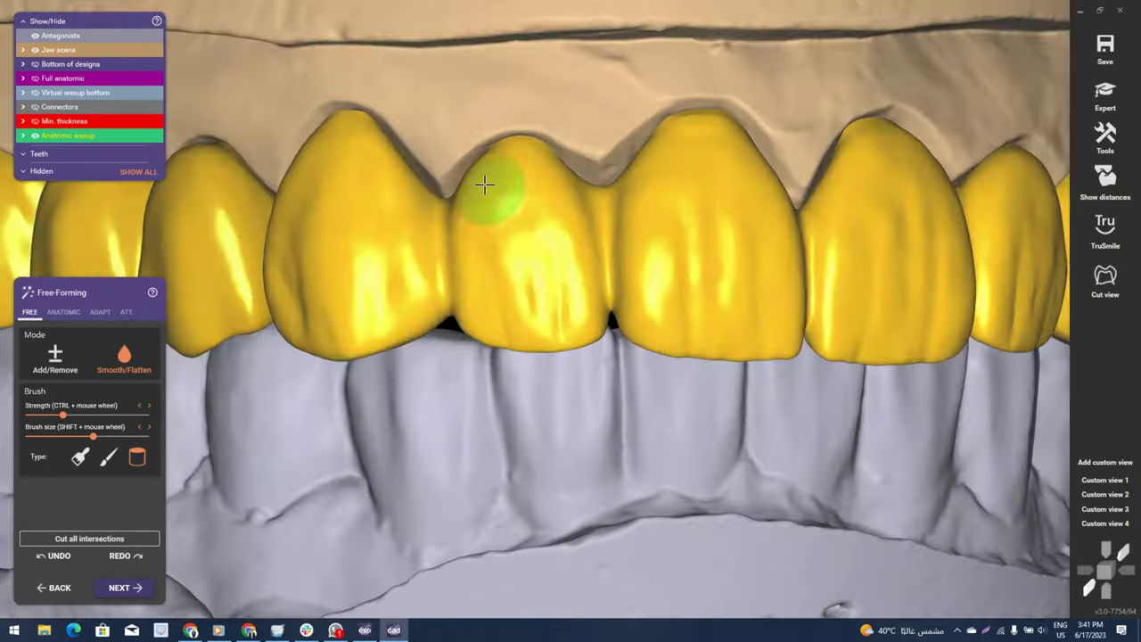
scroll(486, 184, up, 2)
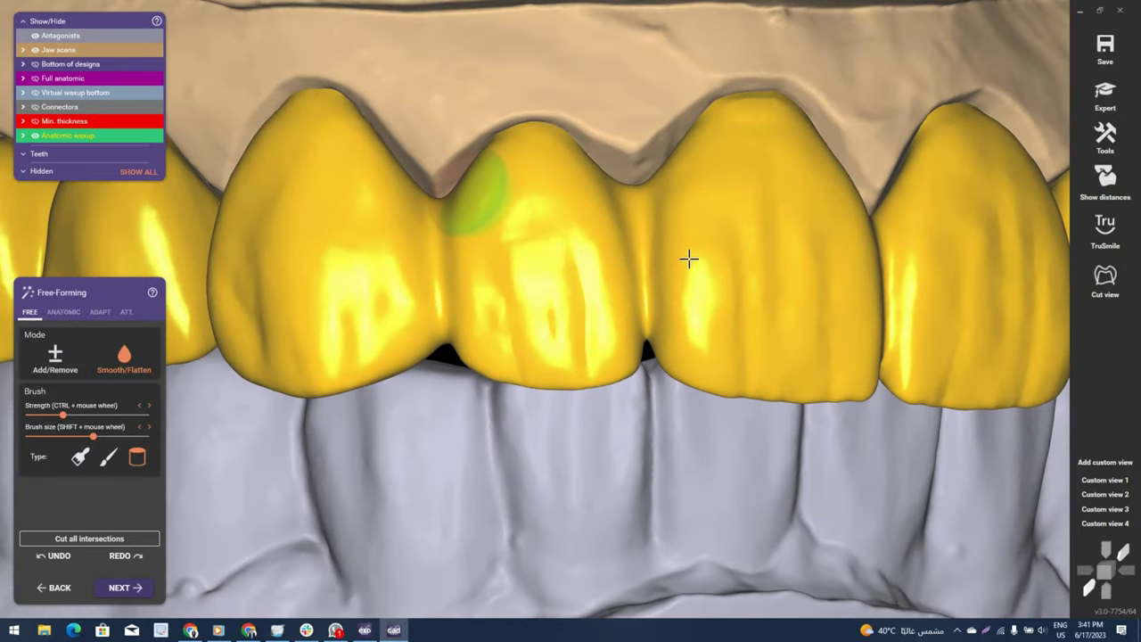
scroll(689, 259, down, 2)
mouse_move(805, 324)
right_down()
mouse_move(687, 306)
mouse_move(584, 174)
right_up()
scroll(687, 311, up, 2)
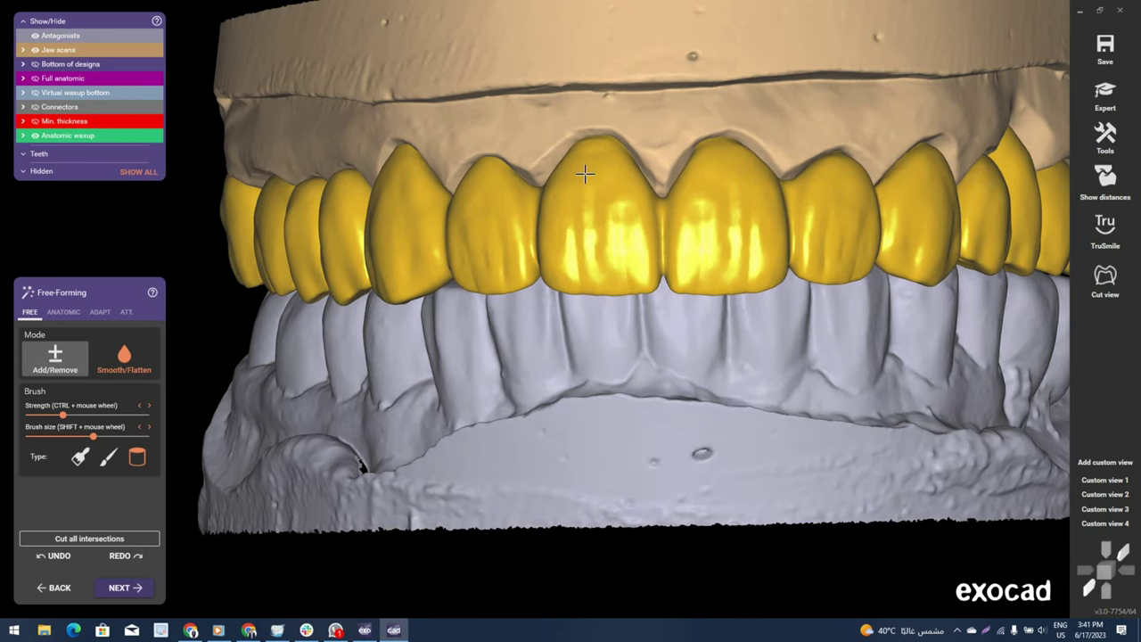
scroll(584, 174, up, 2)
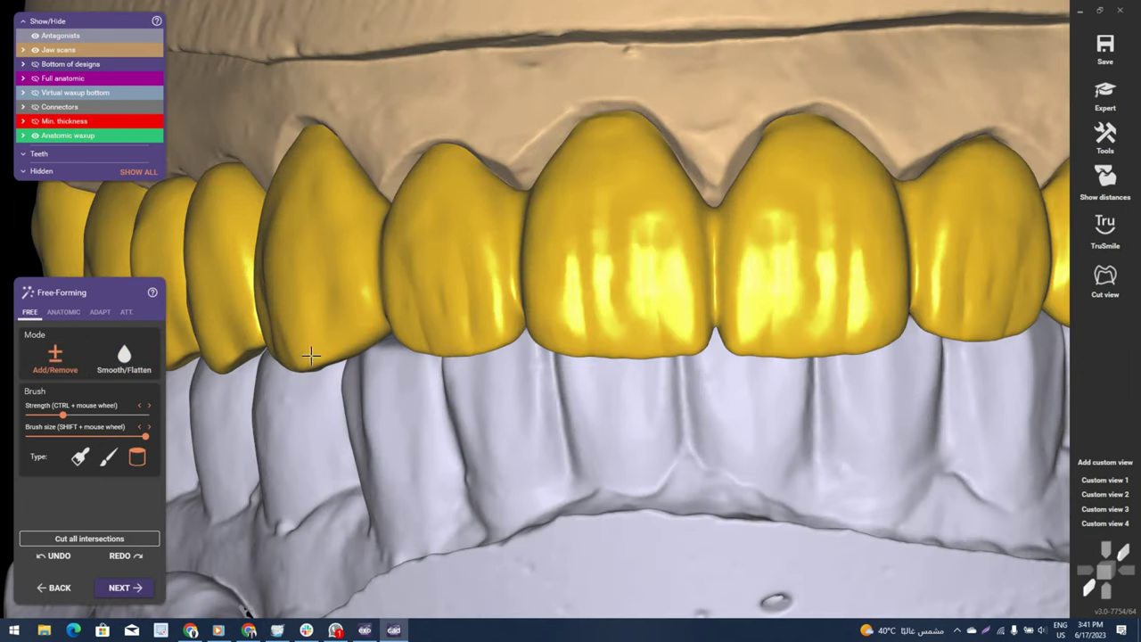
shift+scroll(631, 175, down, 3)
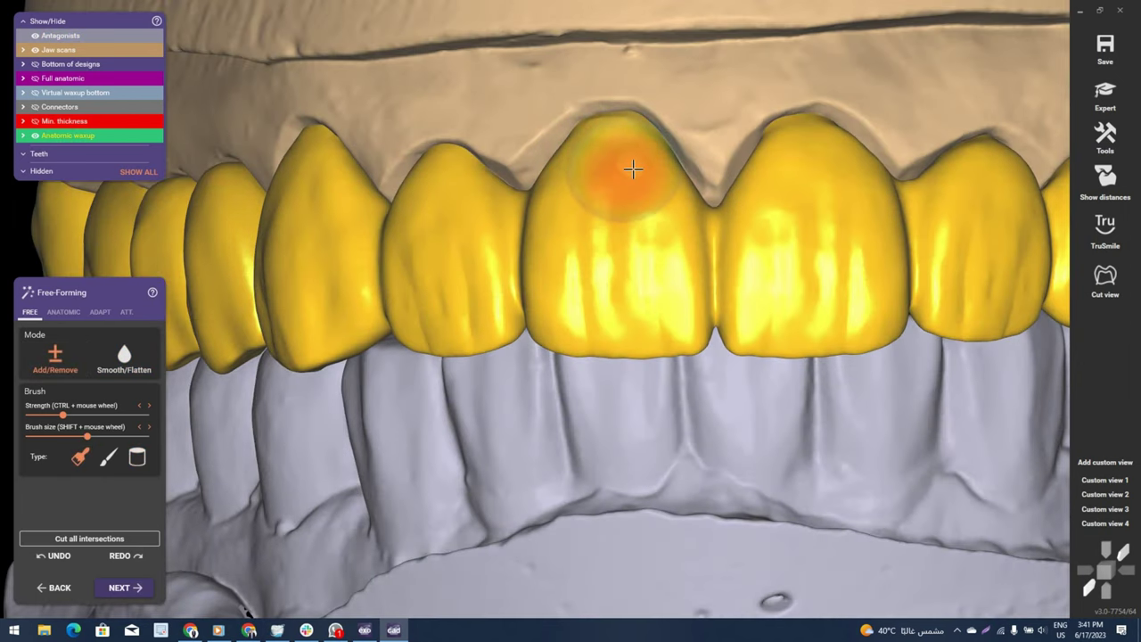
shift+scroll(632, 169, down, 1)
right_drag(633, 168, 664, 176)
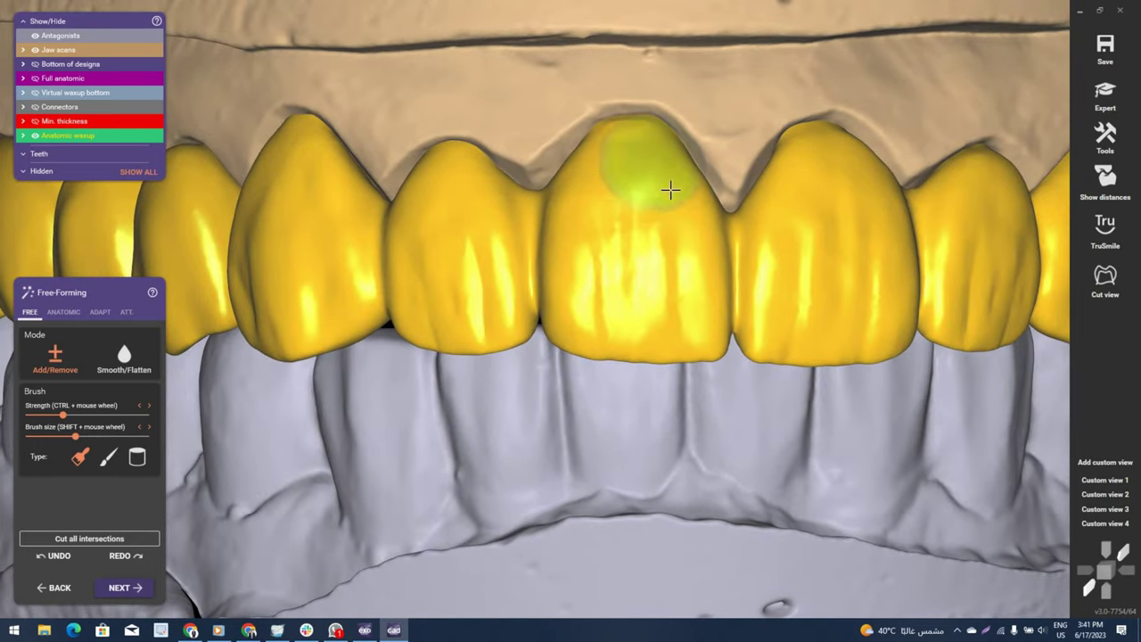
mouse_move(794, 201)
right_down()
mouse_move(810, 152)
mouse_move(799, 148)
right_up()
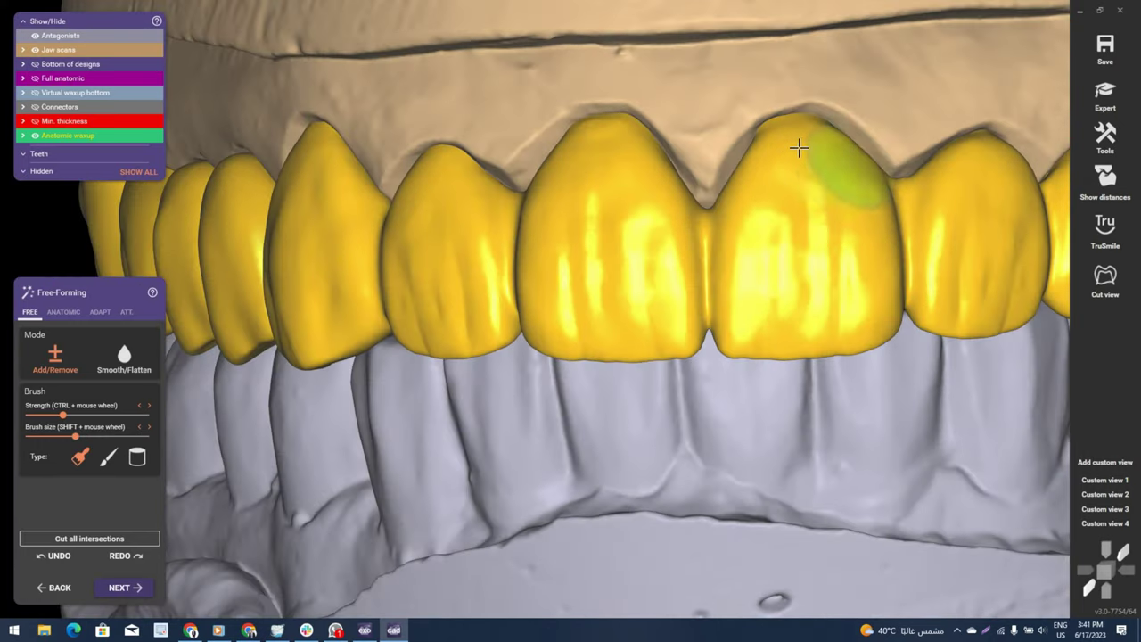
scroll(653, 201, down, 3)
mouse_move(690, 191)
right_down()
mouse_move(813, 195)
mouse_move(625, 349)
right_up()
scroll(813, 194, down, 3)
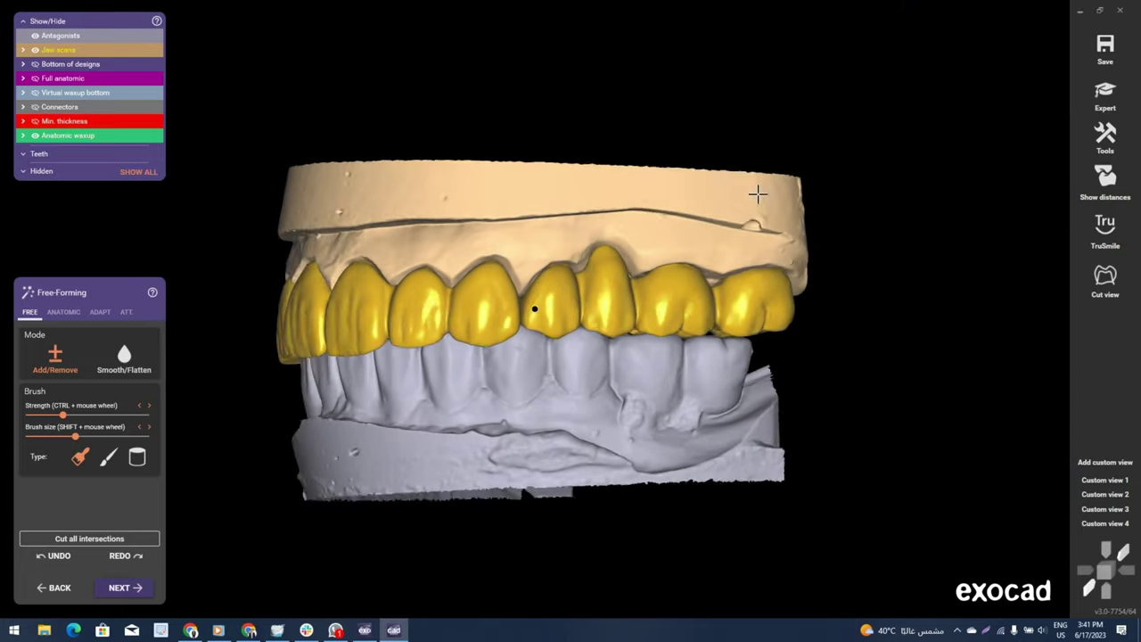
scroll(624, 350, up, 2)
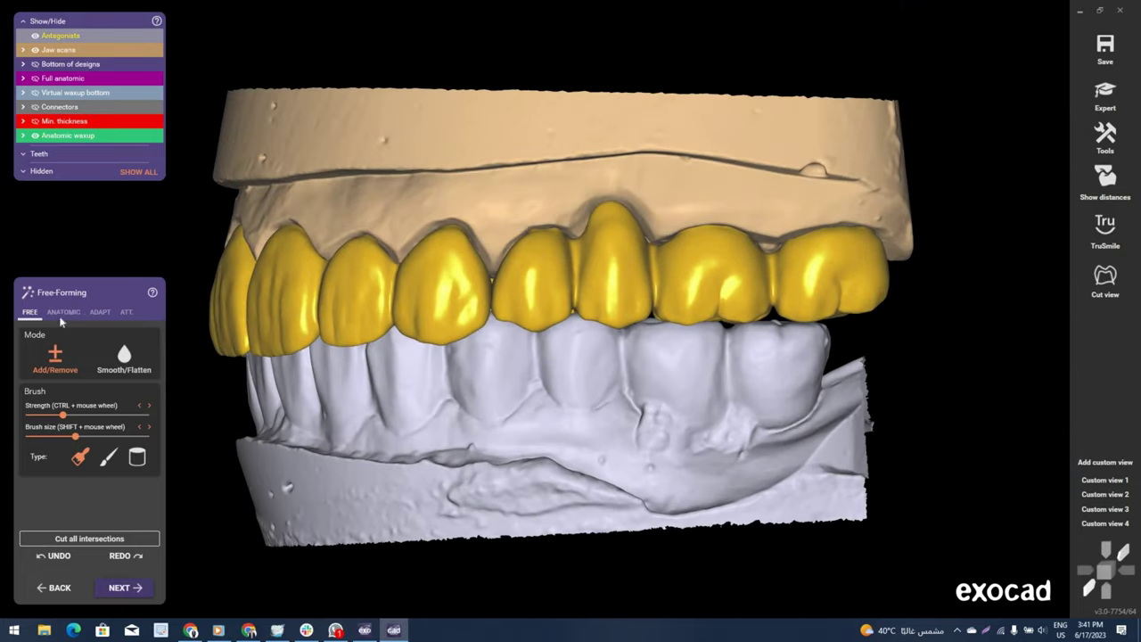
With the anatomic Tooth parts preset, pull the back crown's biting edge down toward the lower teeth.
scroll(571, 304, up, 3)
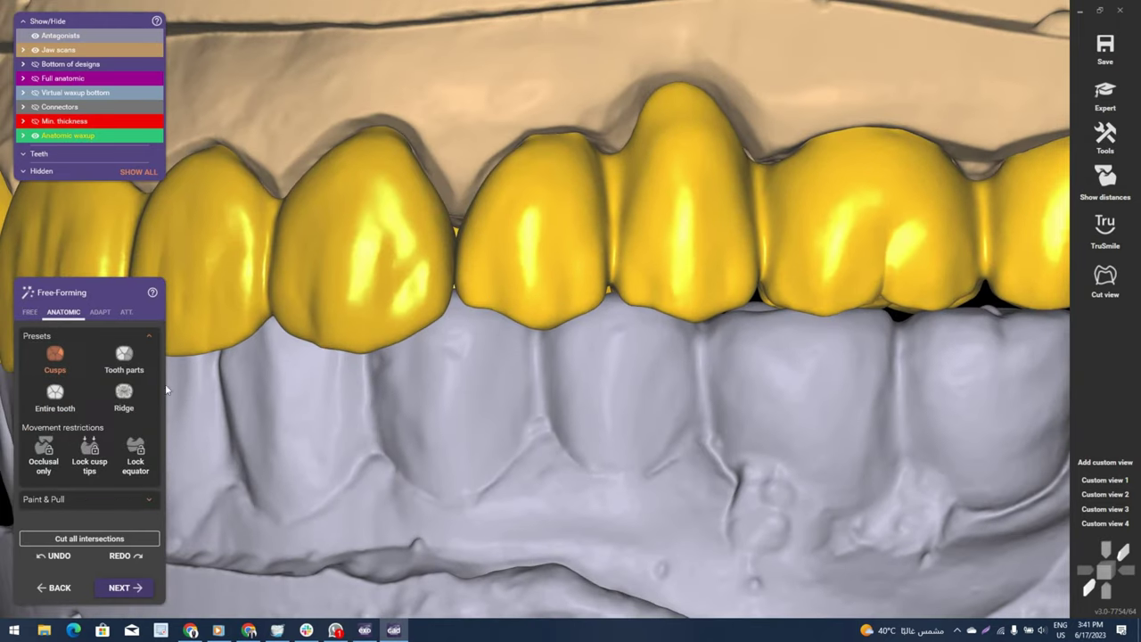
scroll(493, 305, up, 2)
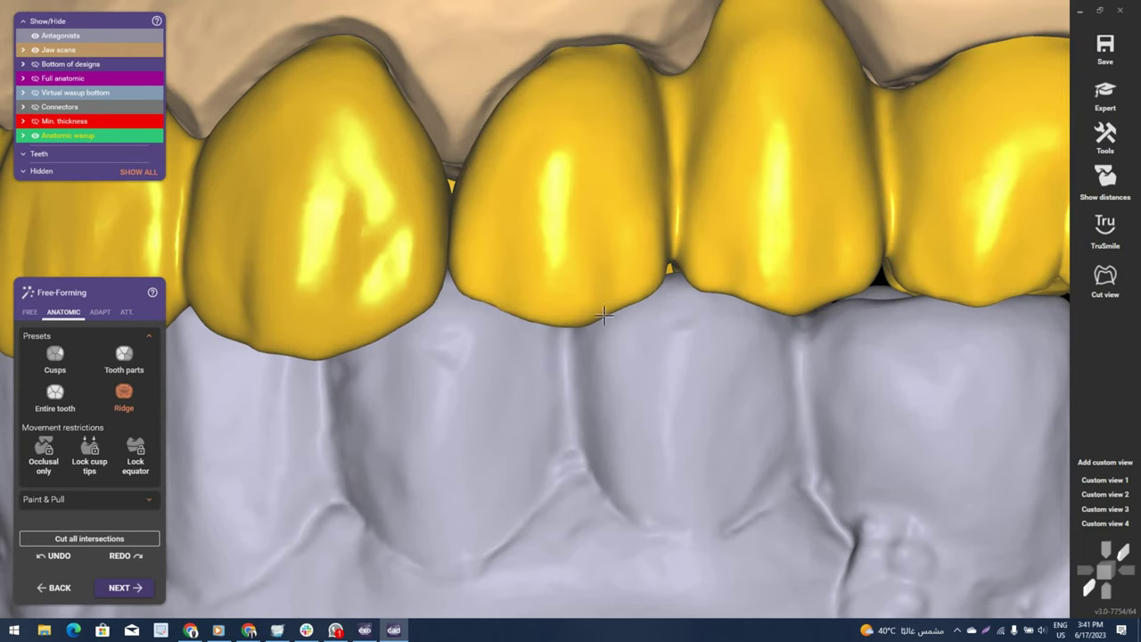
scroll(615, 308, down, 3)
scroll(659, 303, up, 1)
scroll(701, 308, up, 2)
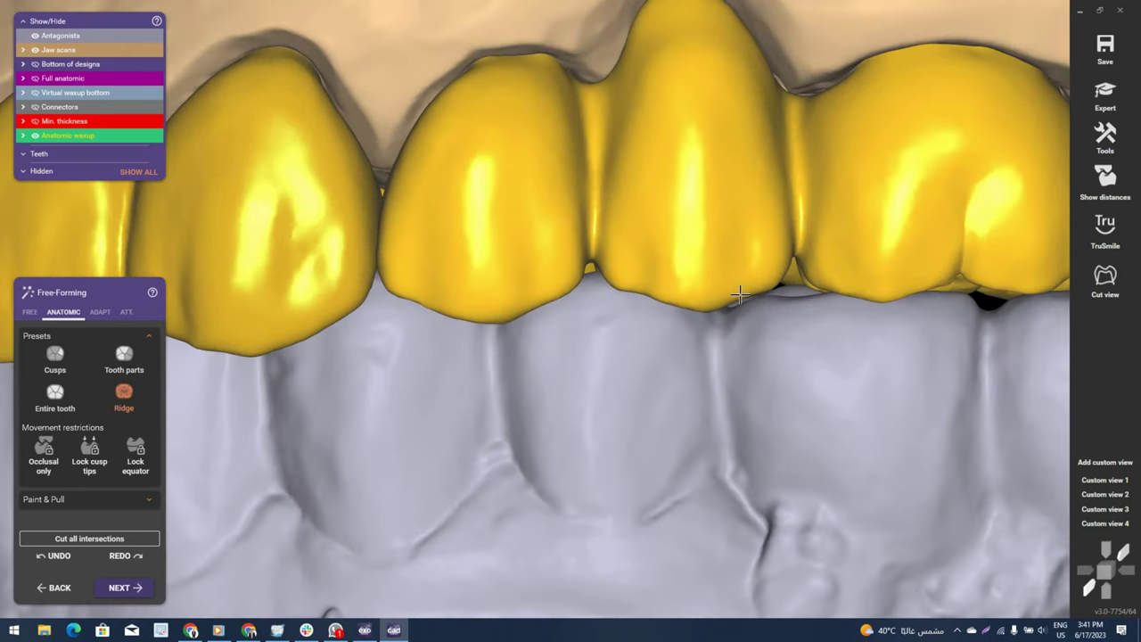
scroll(678, 313, down, 3)
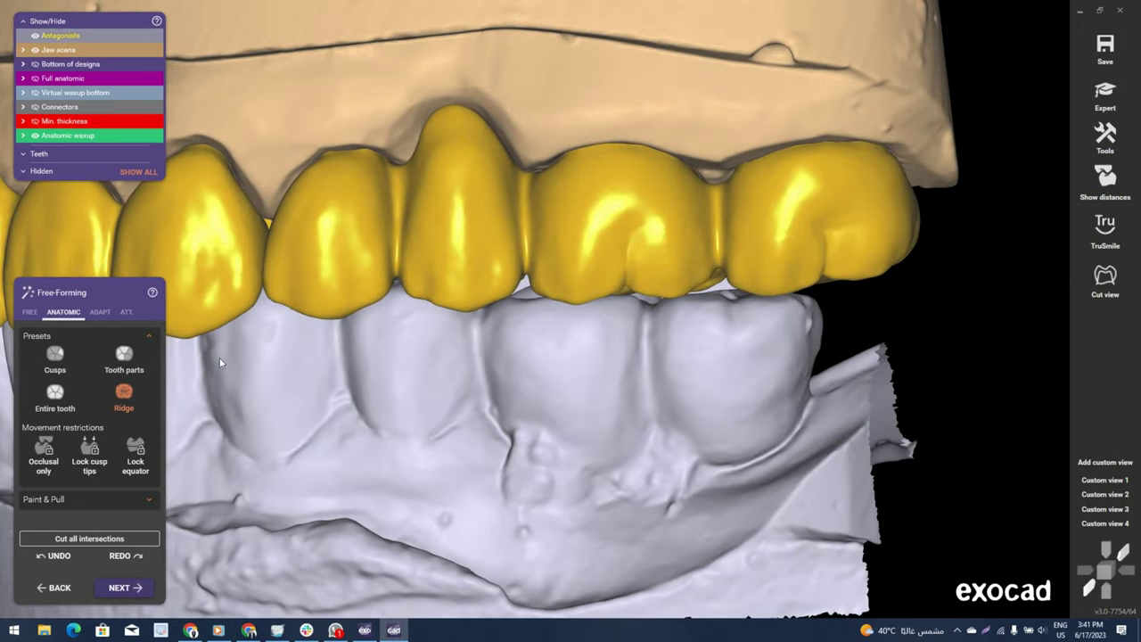
scroll(624, 294, up, 1)
scroll(636, 284, up, 1)
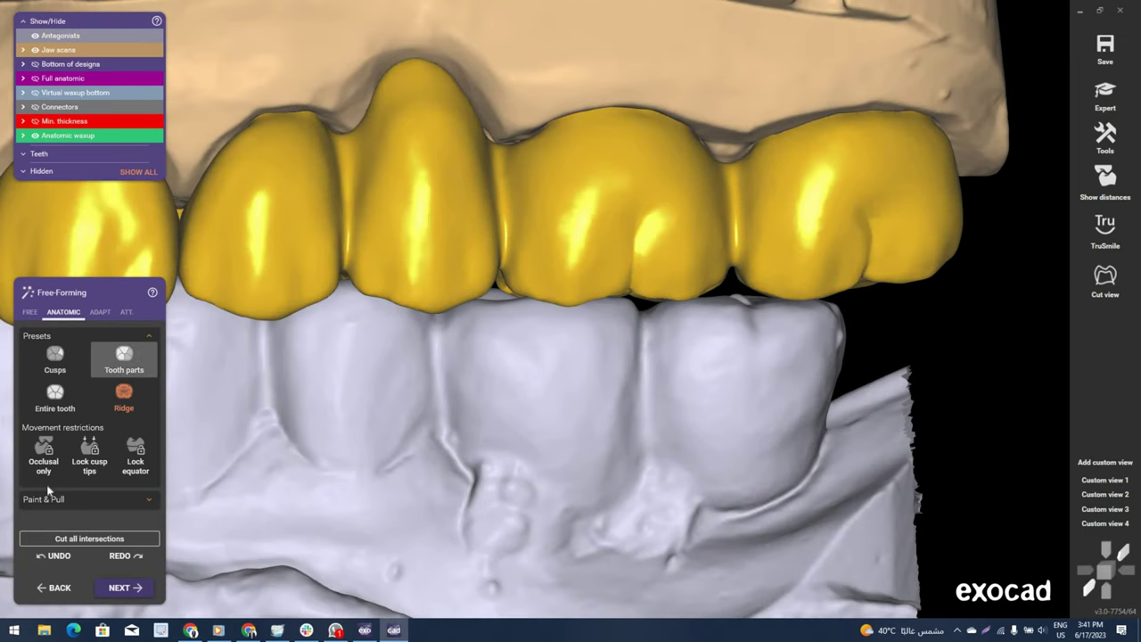
click(126, 361)
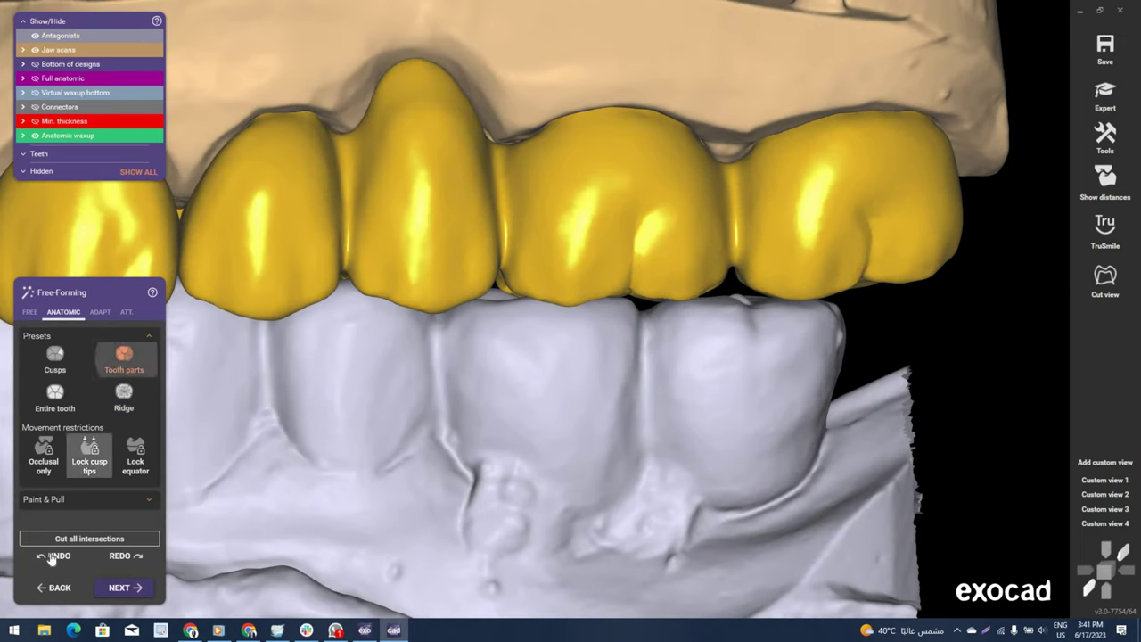
scroll(636, 277, up, 1)
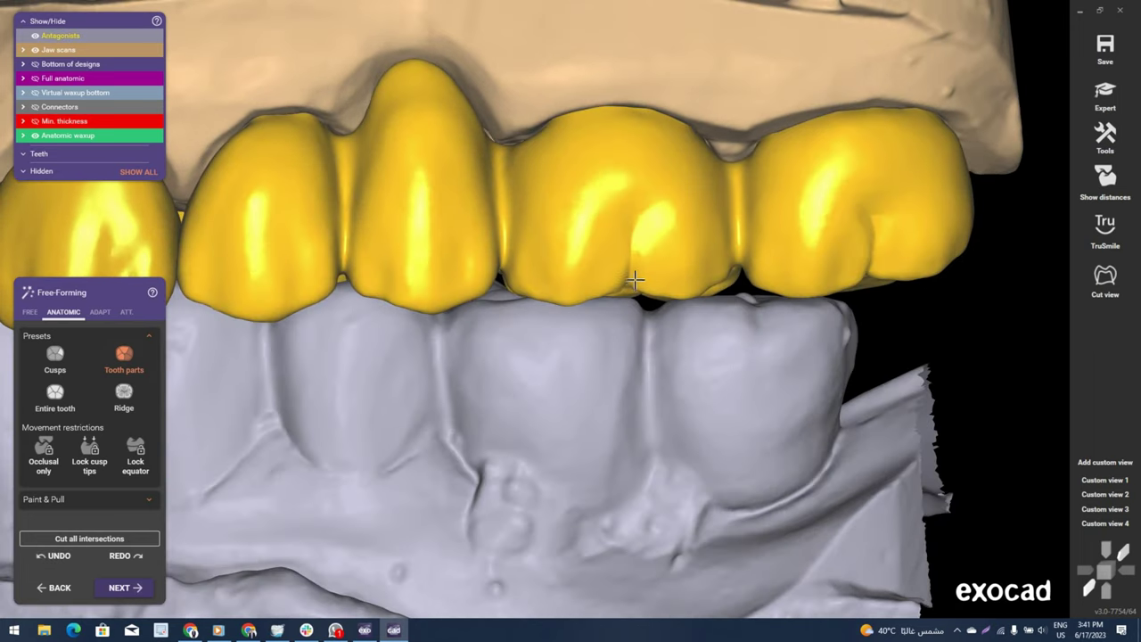
scroll(635, 284, up, 1)
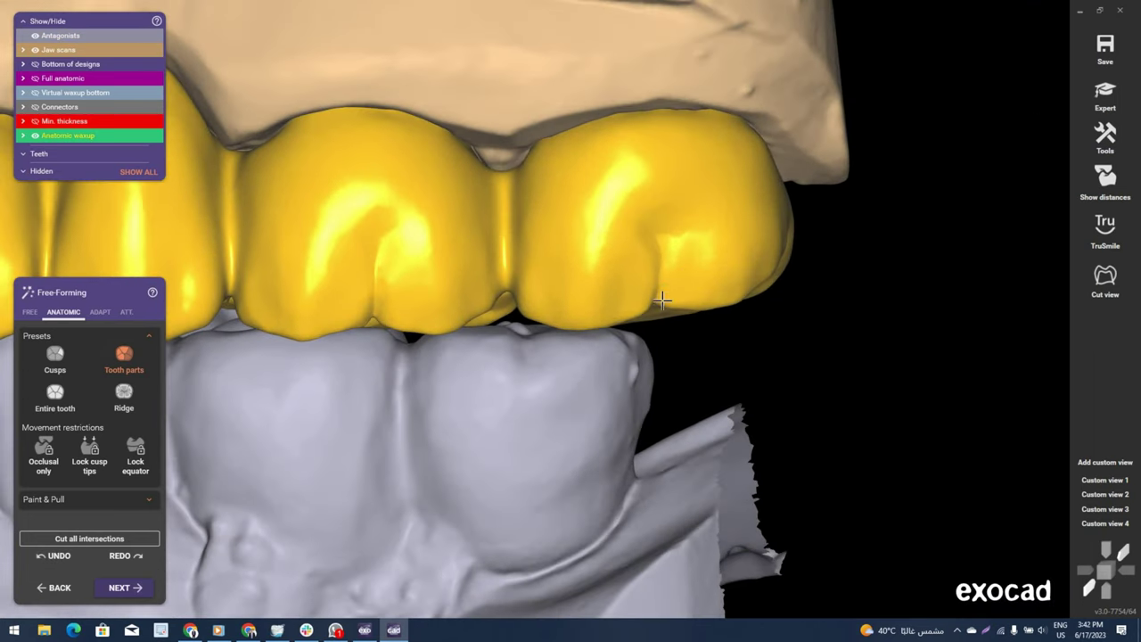
drag(661, 302, 661, 302)
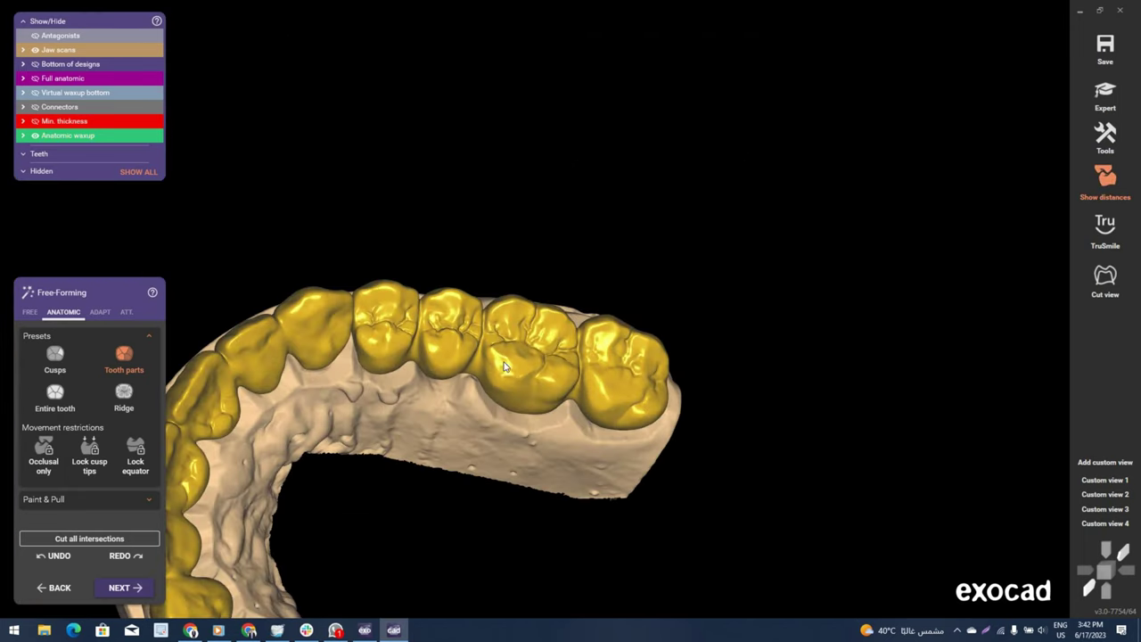
Rotate the upper arch to a straight occlusal view to inspect the distance colour map.
right_drag(515, 344, 467, 359)
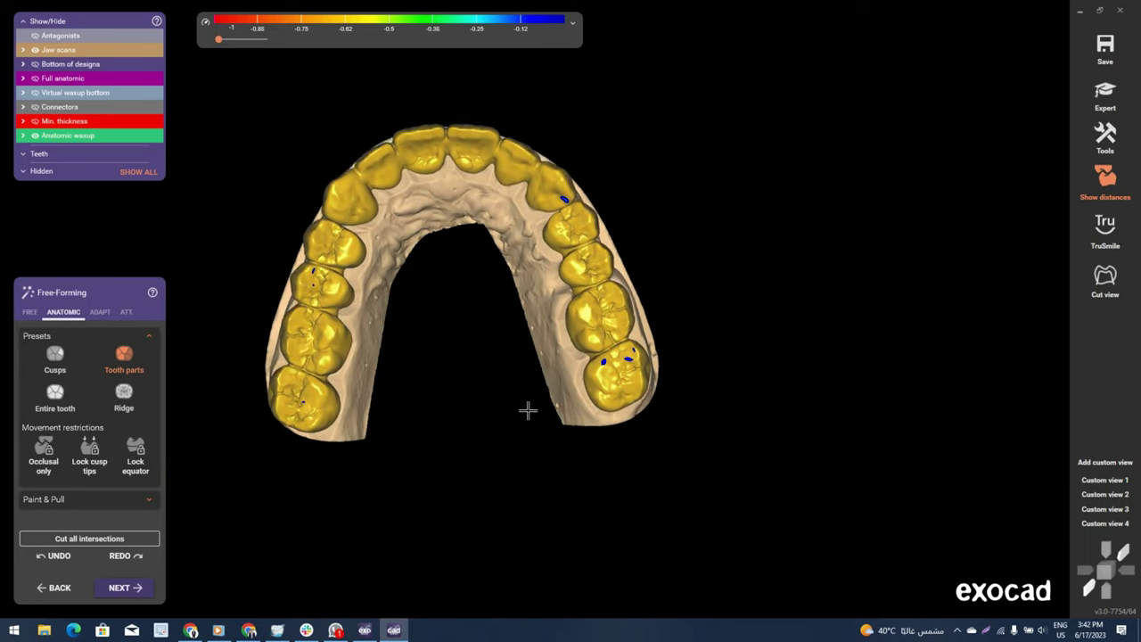
scroll(557, 394, up, 2)
right_drag(558, 393, 788, 357)
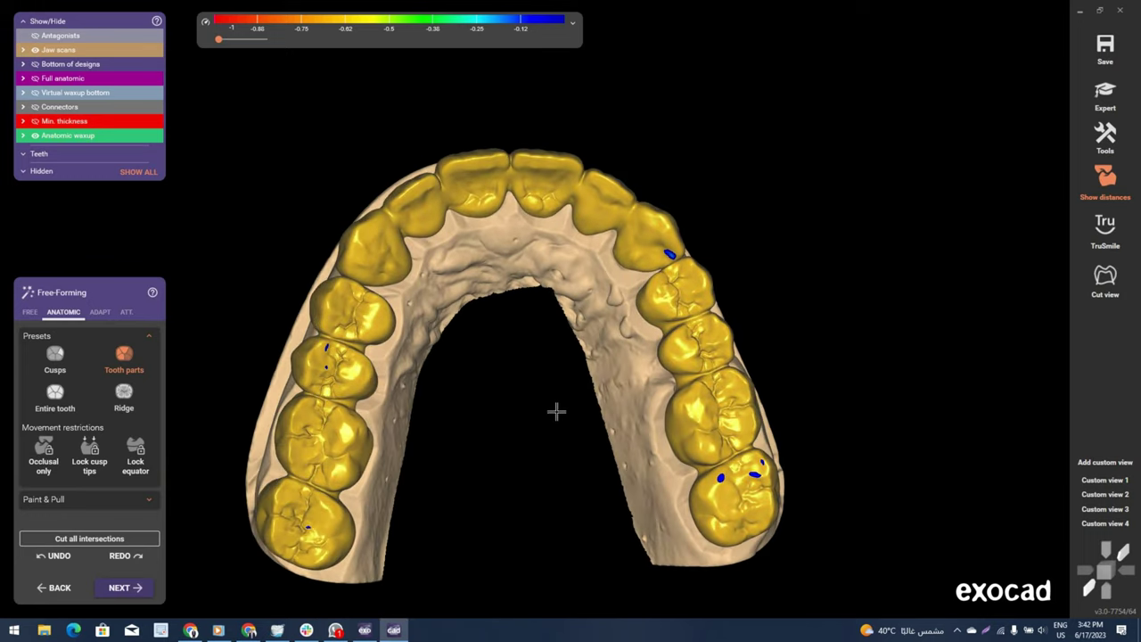
mouse_move(561, 413)
right_down()
mouse_move(580, 402)
mouse_move(523, 412)
mouse_move(520, 433)
mouse_move(438, 491)
right_up()
scroll(523, 414, up, 2)
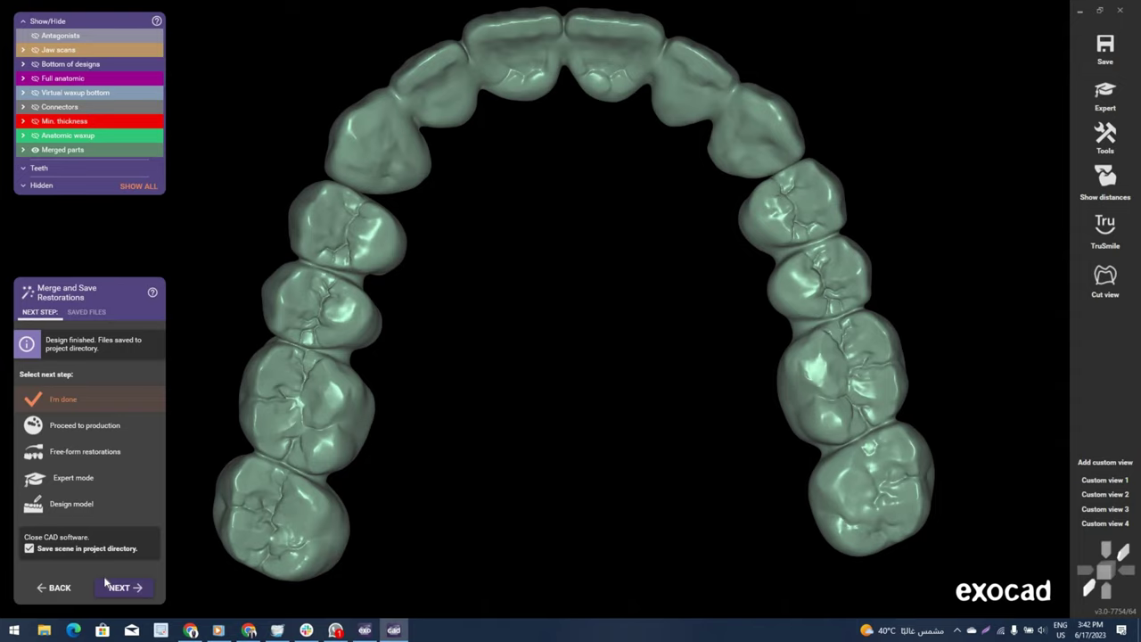
Preview the crowns with TruSmile on and off, then finish and save the scene to the project.
click(1105, 230)
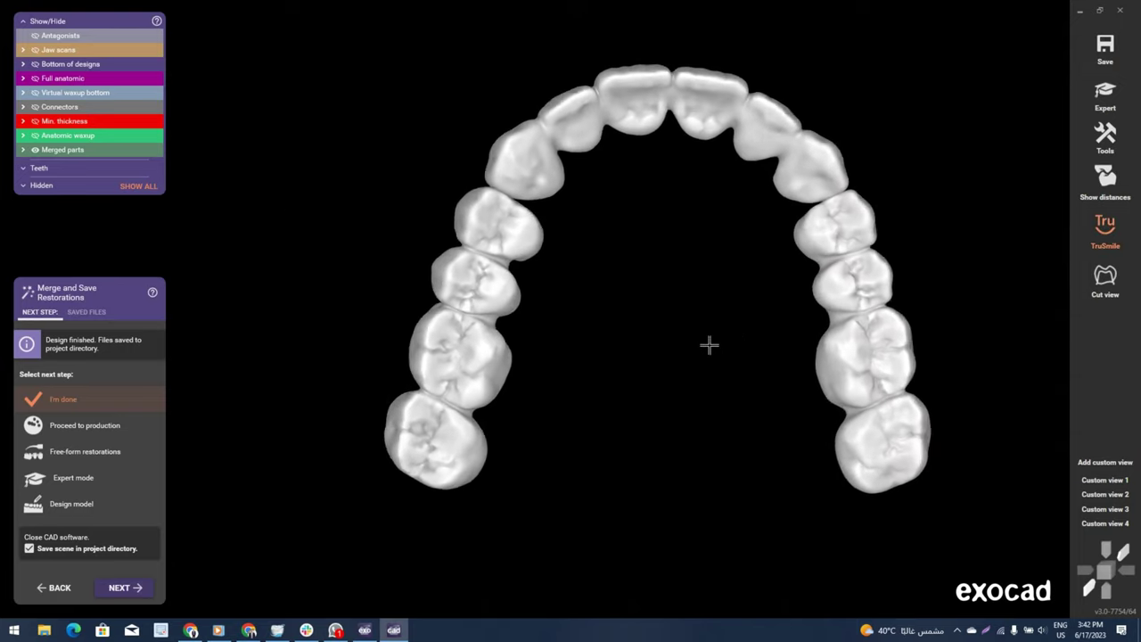
scroll(610, 356, up, 2)
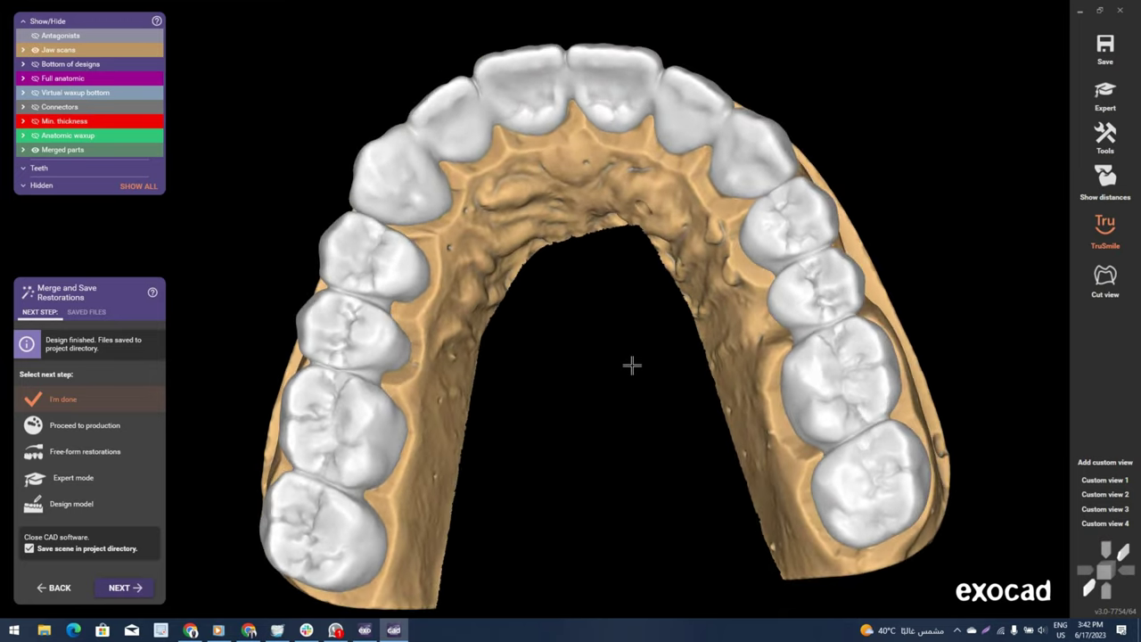
click(1102, 239)
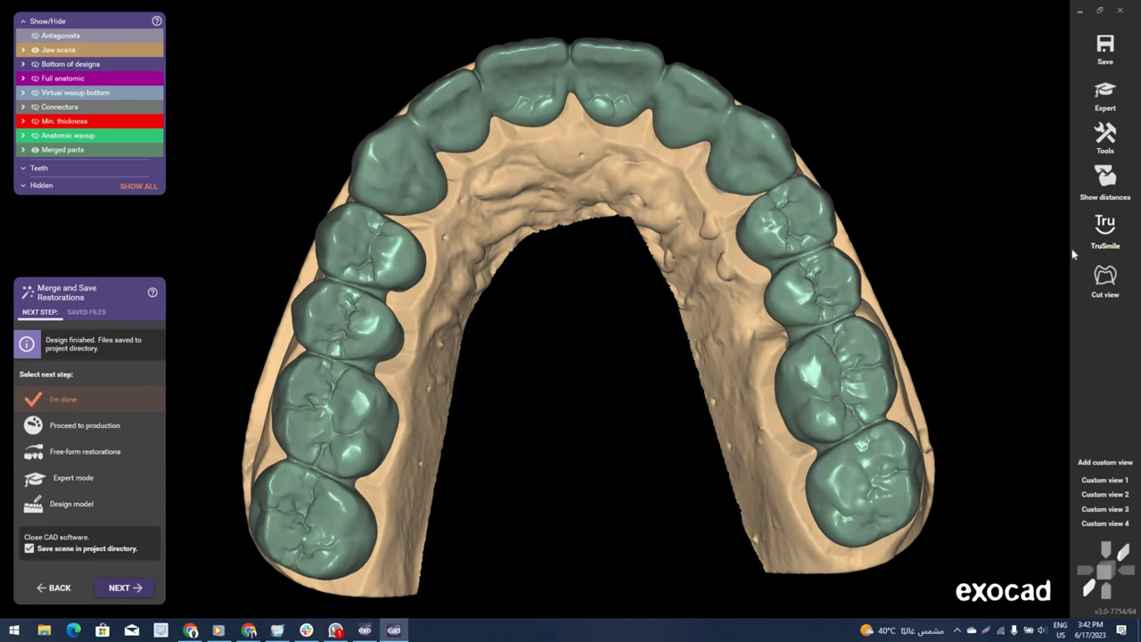
click(1099, 243)
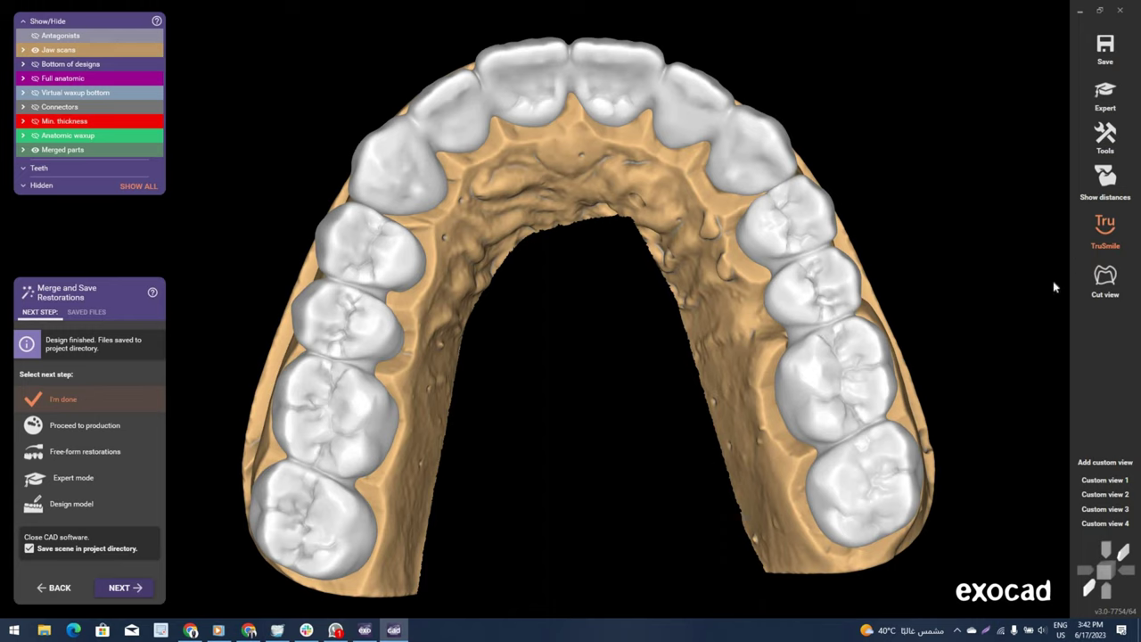
click(984, 316)
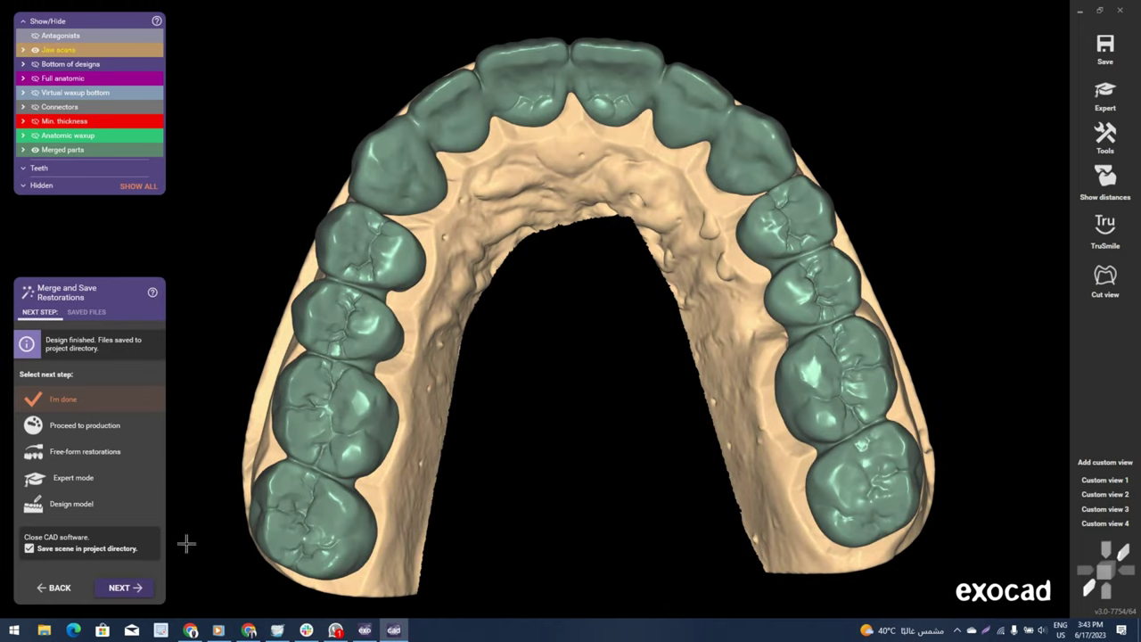
click(118, 587)
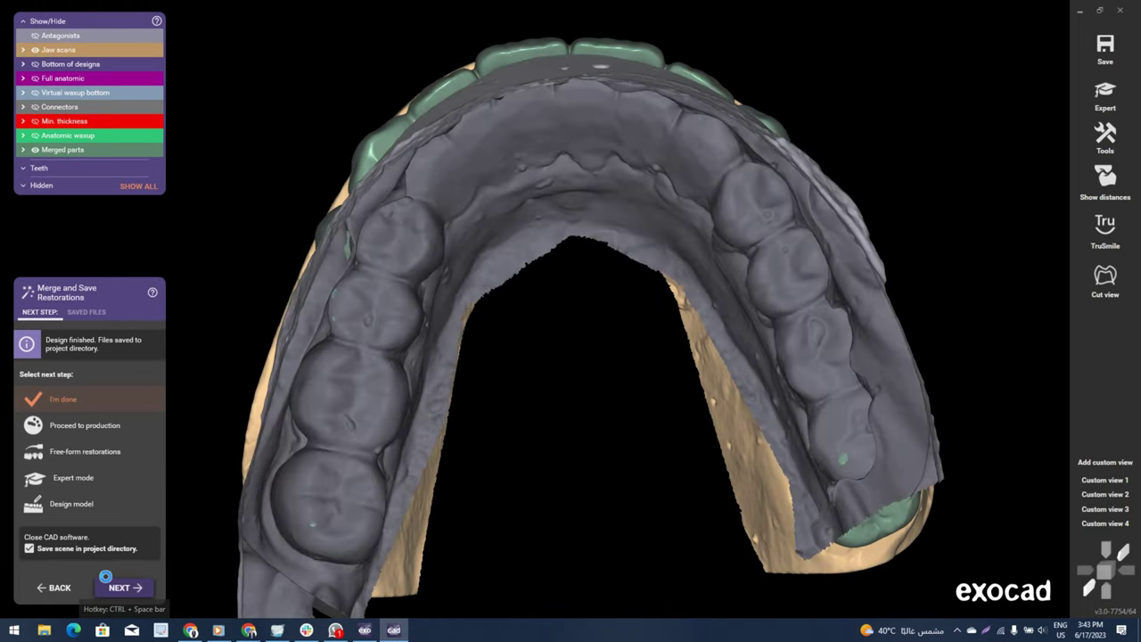